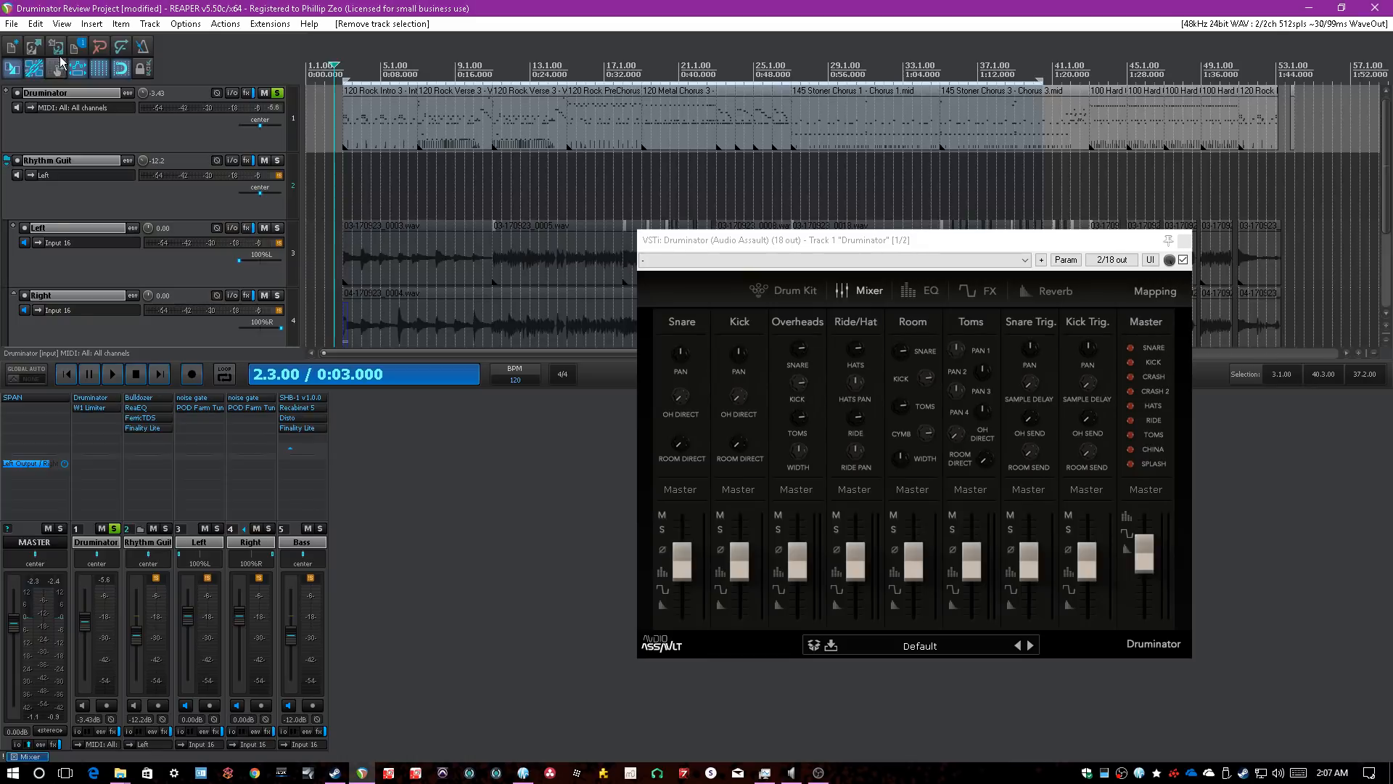
- Open the Drum Kit page and audition the kick, snare, toms and cymbals of the kit one after another
click(785, 292)
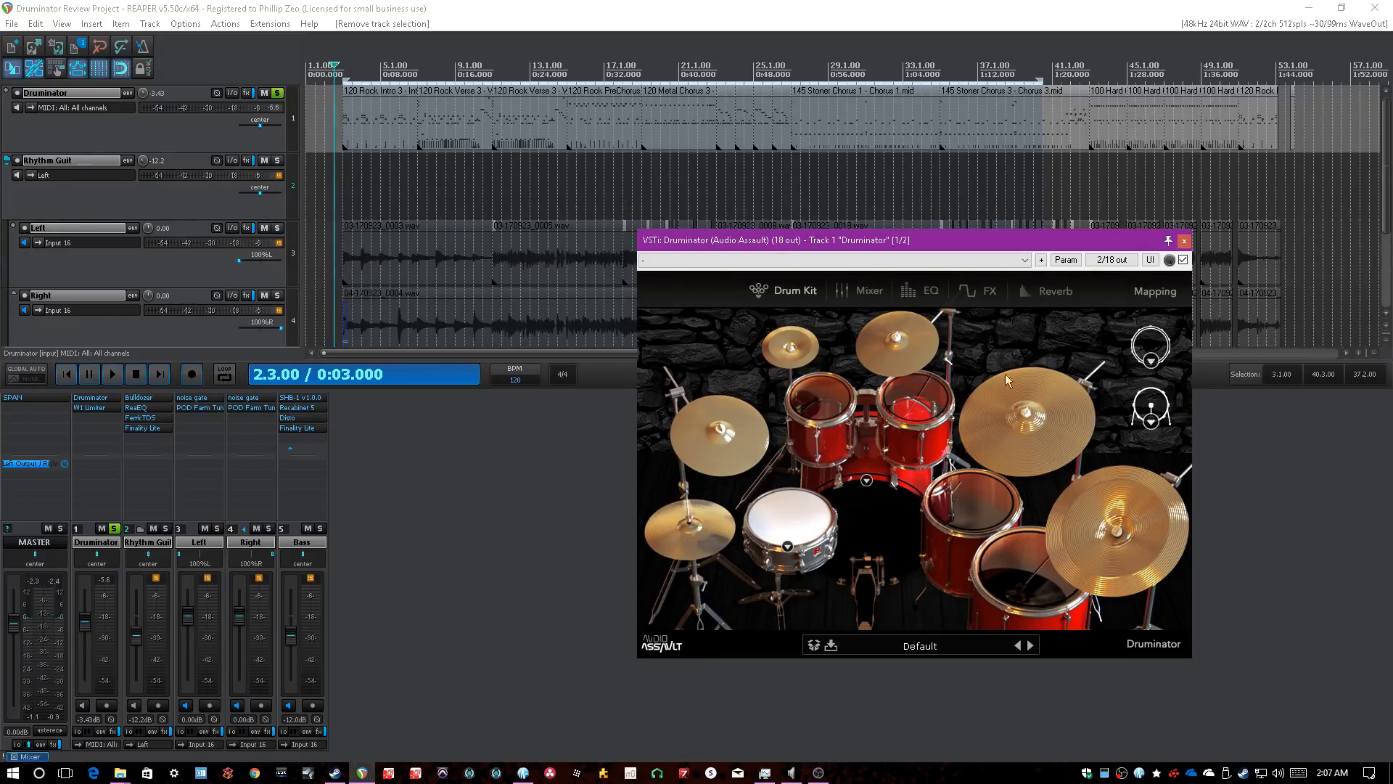
click(867, 481)
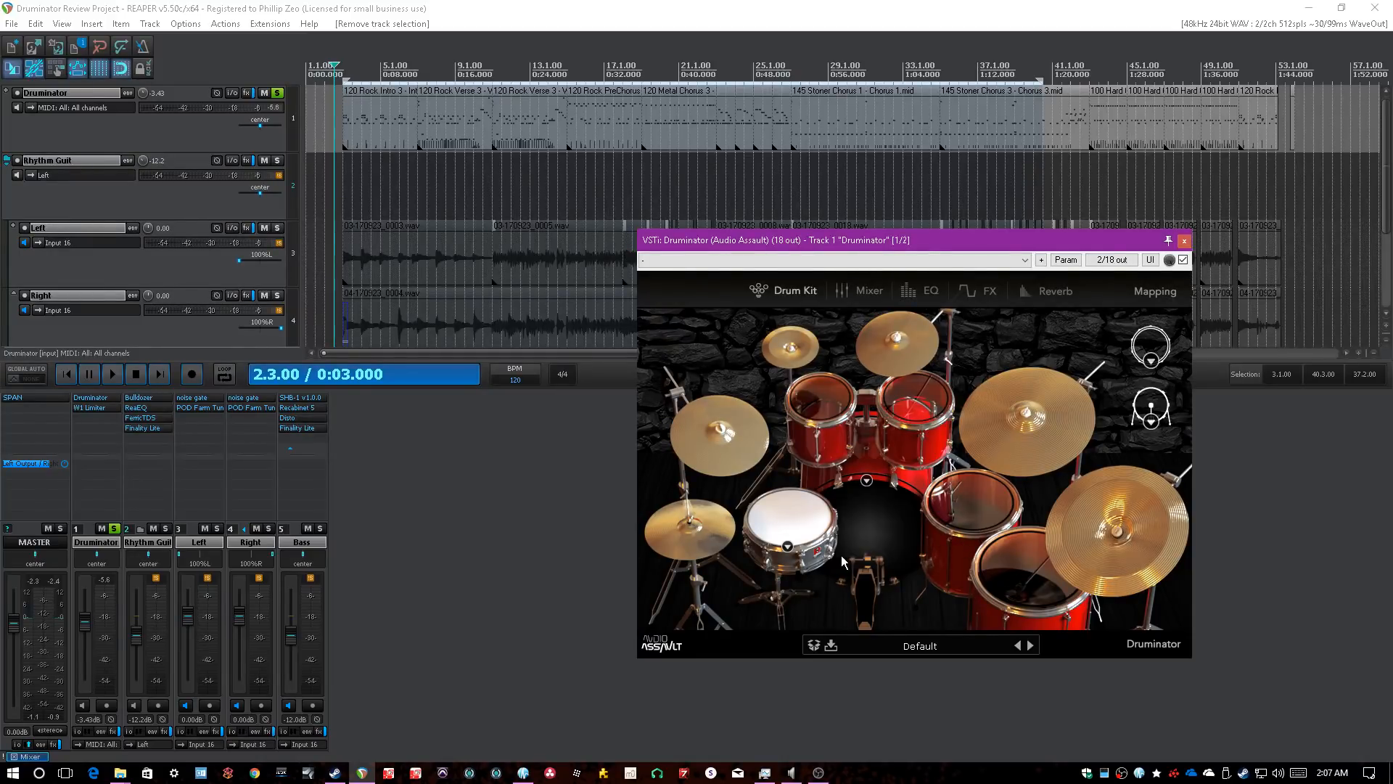
click(787, 546)
click(788, 512)
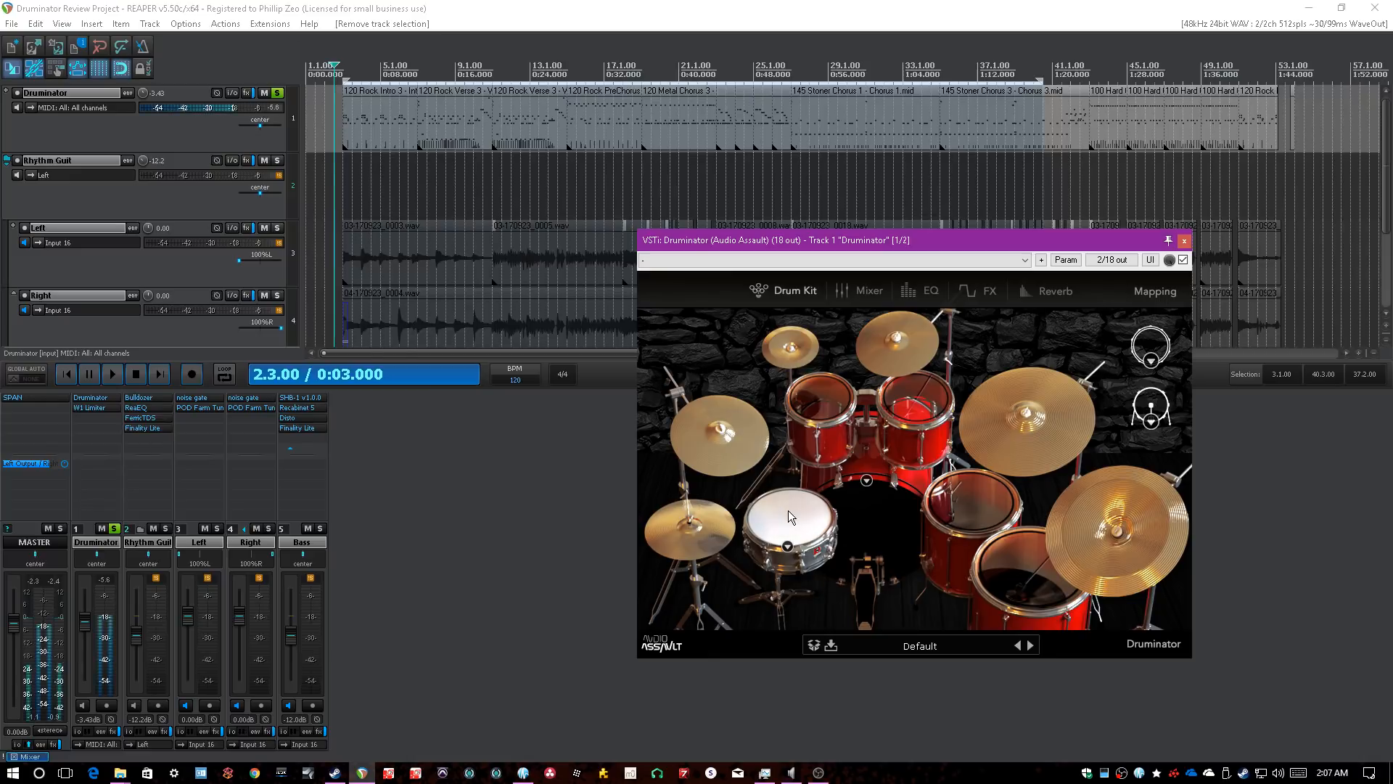
click(999, 583)
click(914, 412)
click(911, 337)
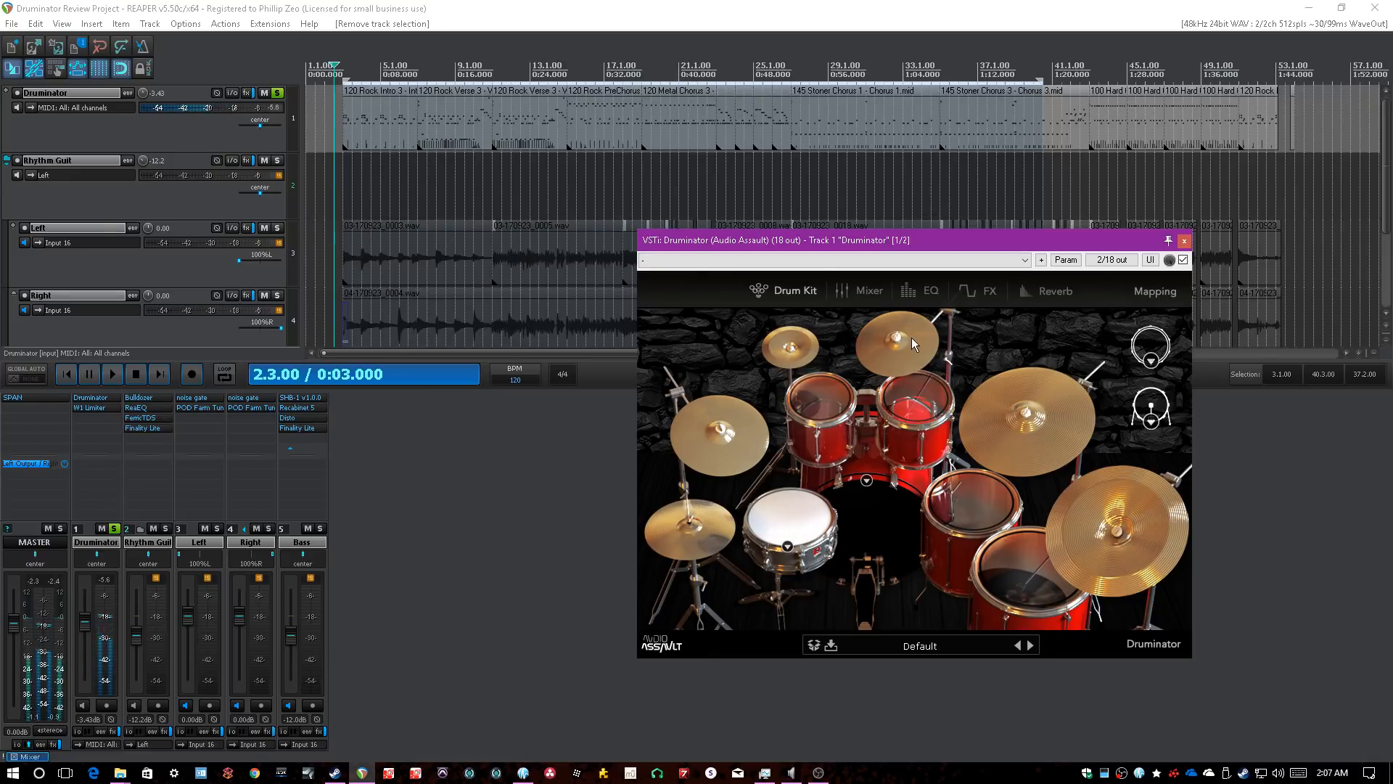
click(987, 408)
click(1116, 581)
- Look through the sample lists of the snare trigger and the kick trigger
click(1151, 361)
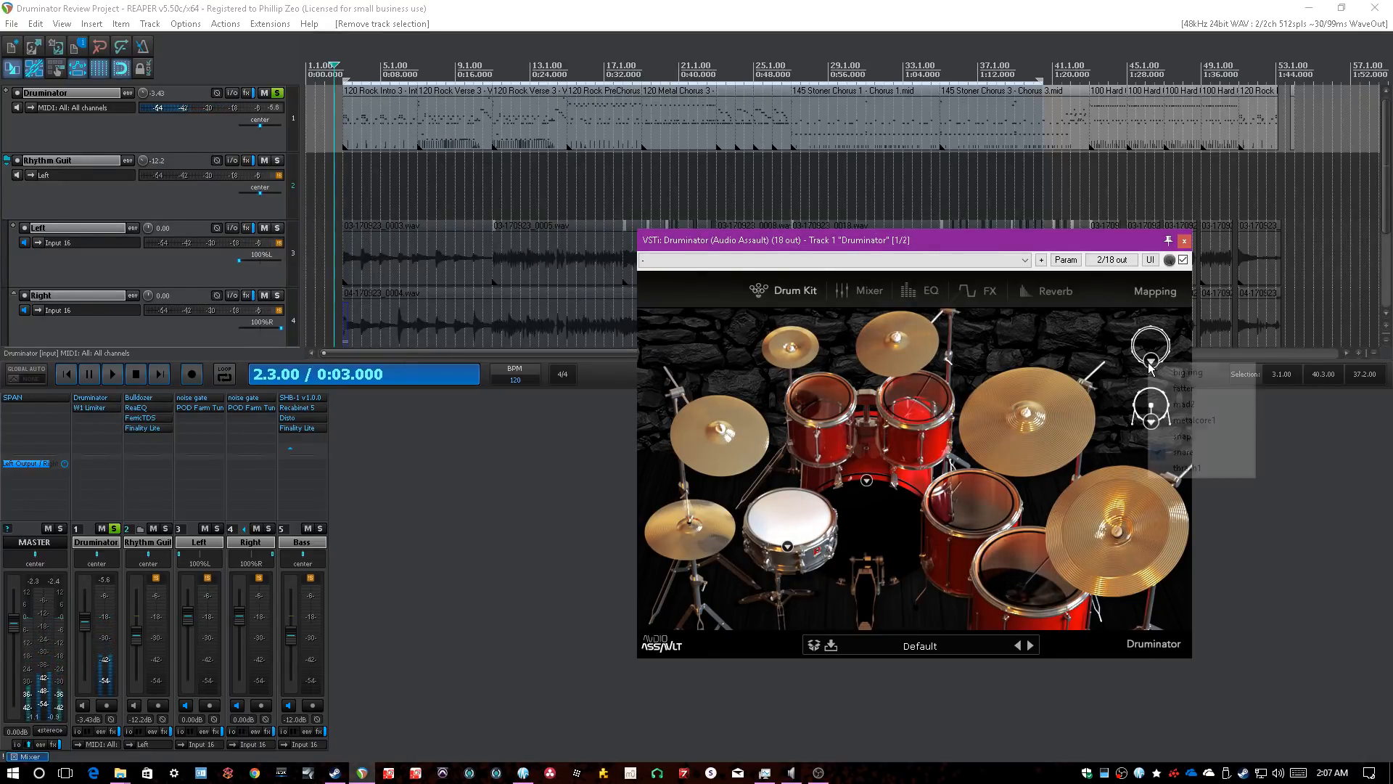
click(1110, 481)
click(1151, 424)
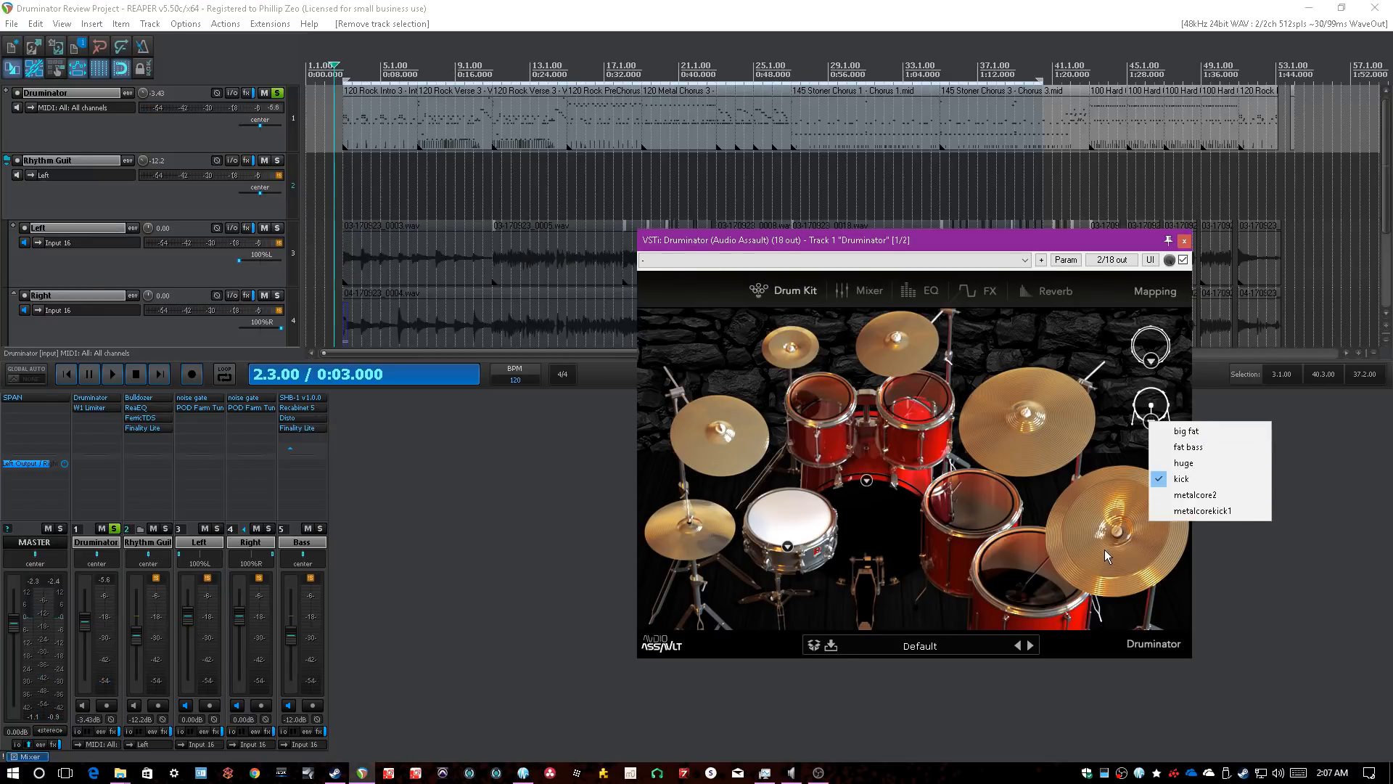
click(1197, 473)
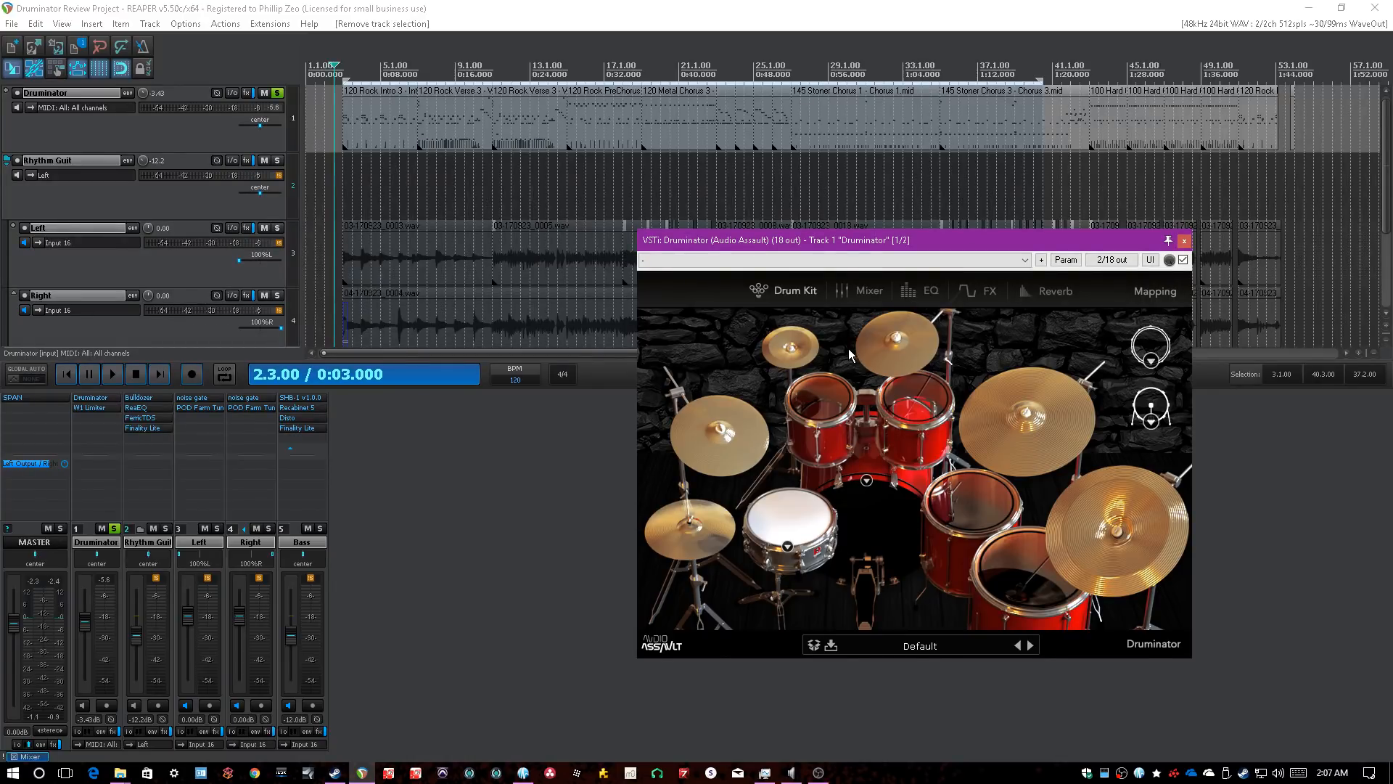
- Reposition the Druminator plugin window and look through its Mixer and EQ pages and its list of kit presets
drag(1156, 246, 1079, 214)
click(539, 7)
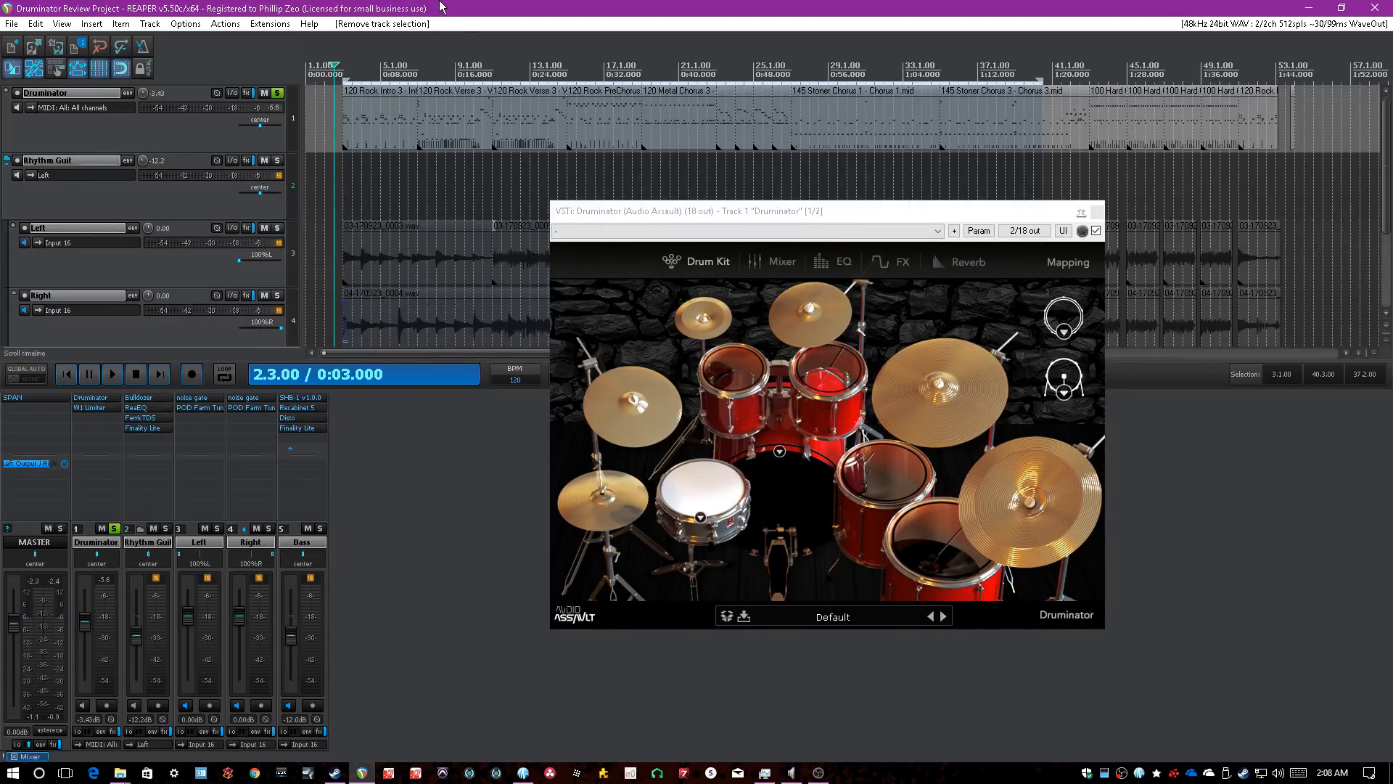
scroll(422, 42, up, 3)
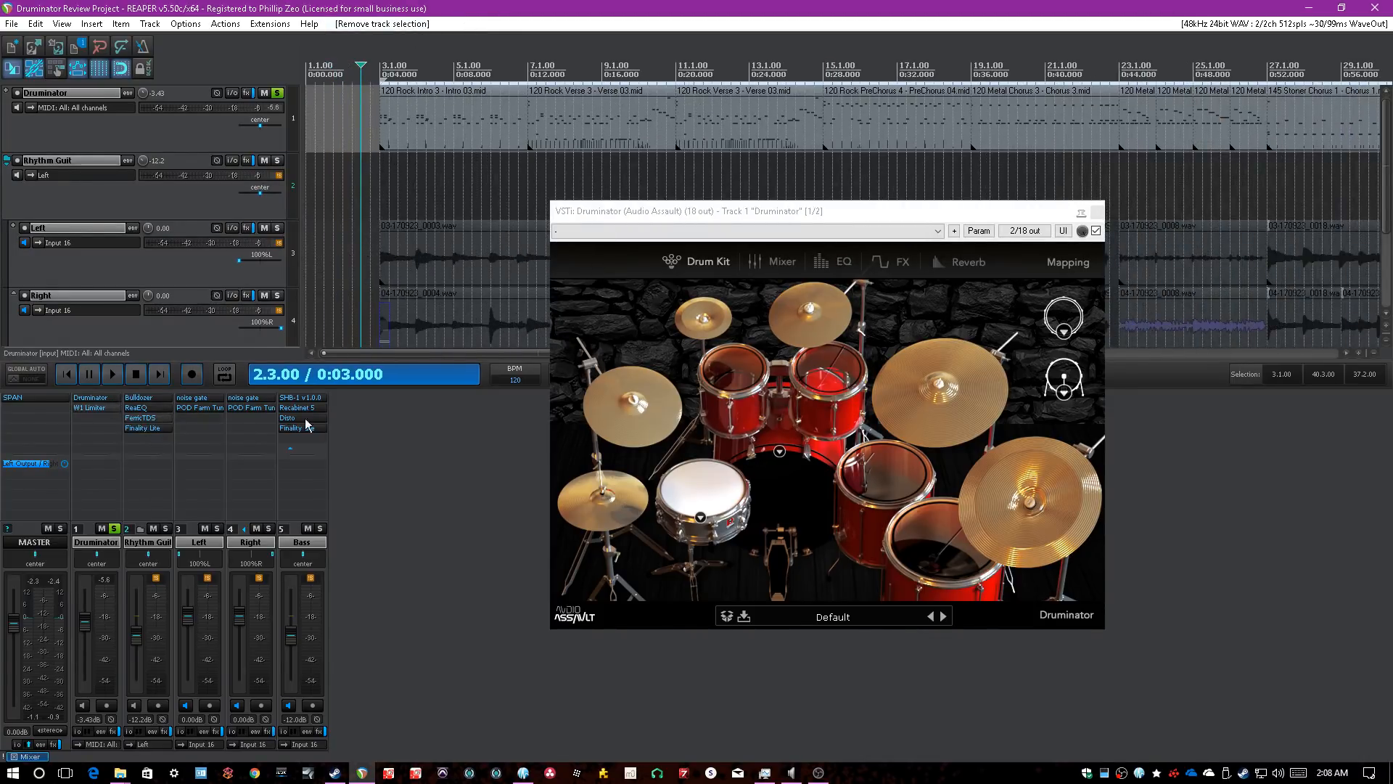
click(798, 266)
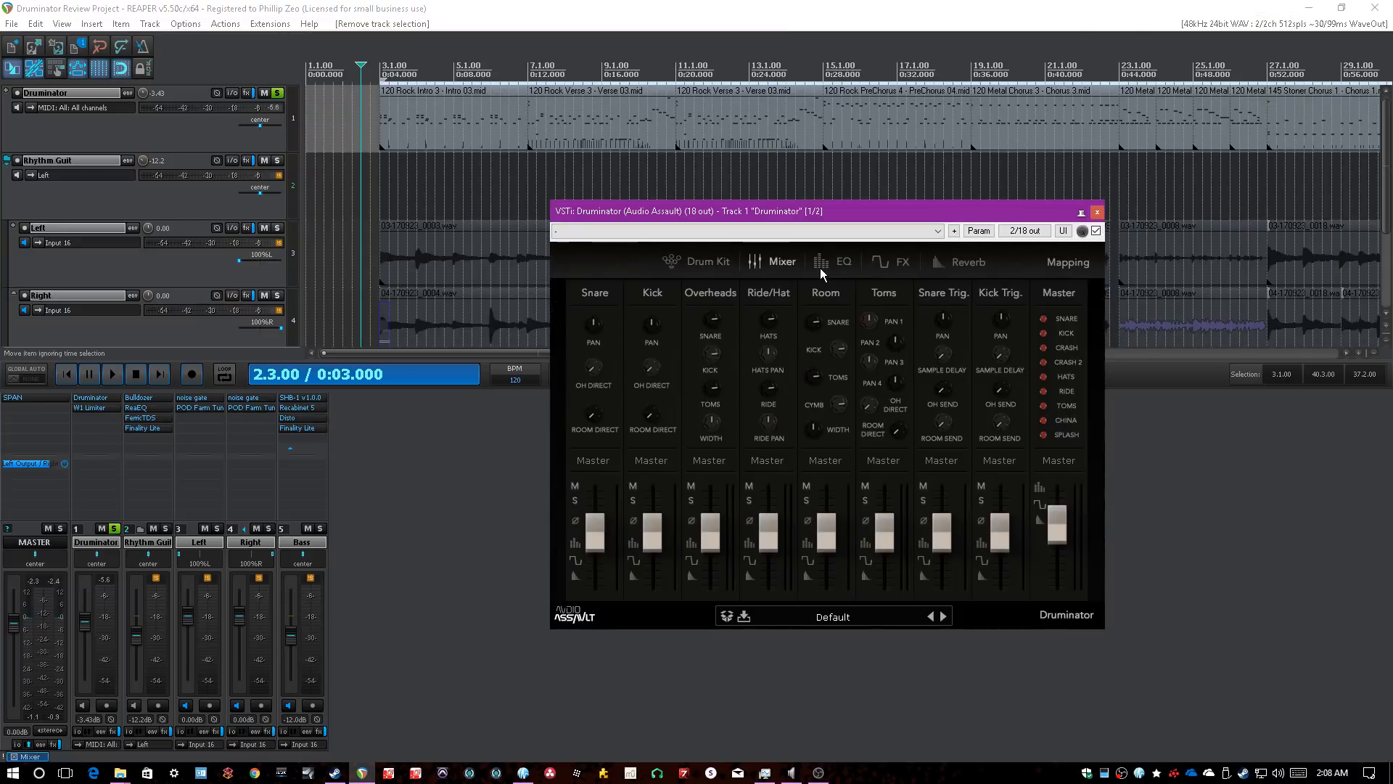
click(845, 265)
click(774, 265)
click(842, 617)
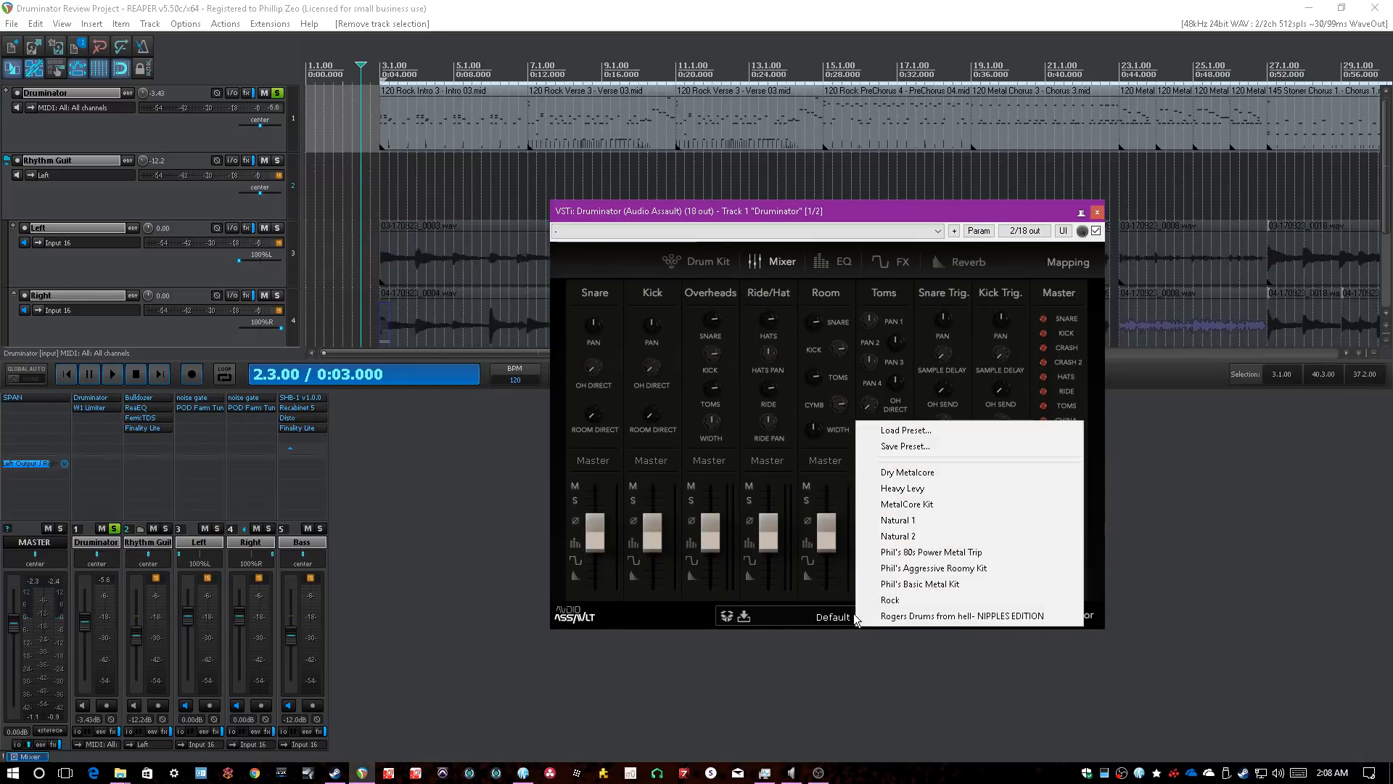
click(698, 625)
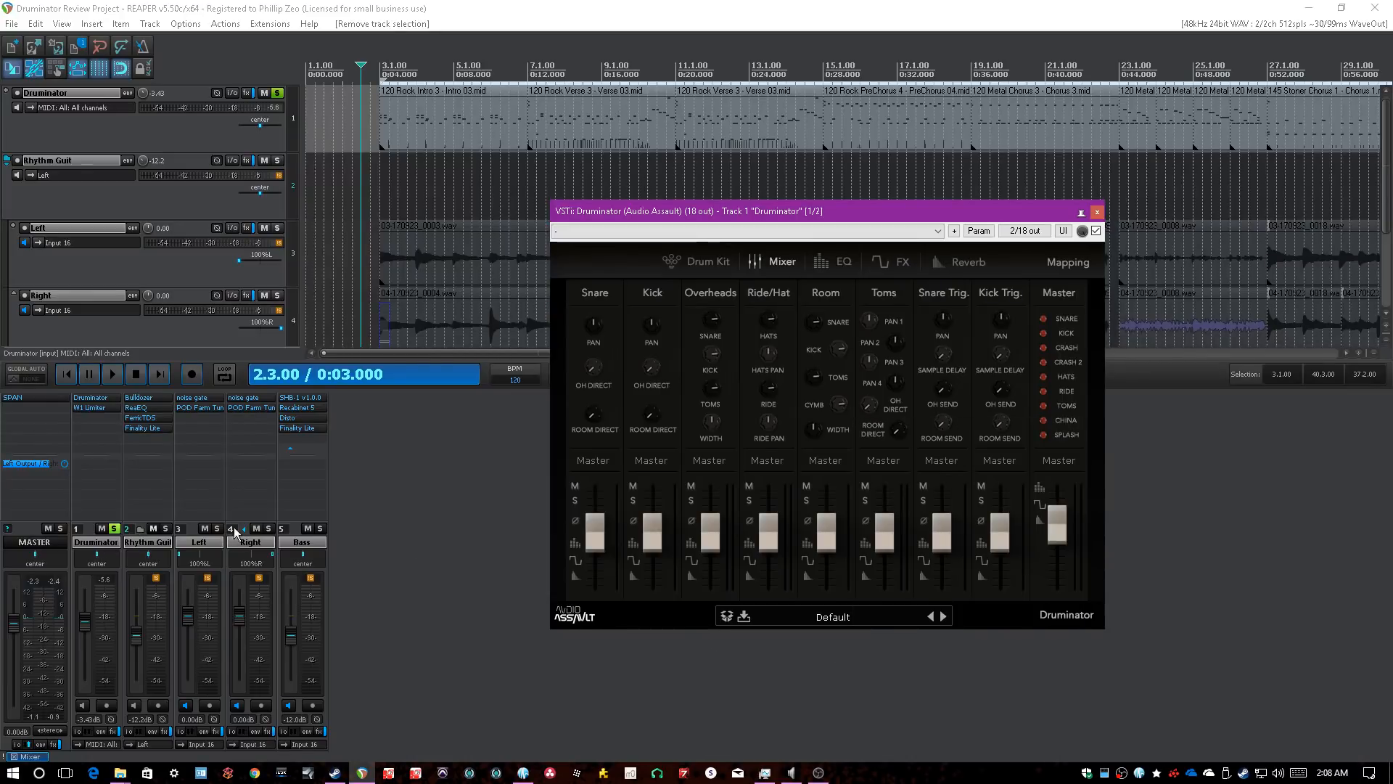
click(428, 511)
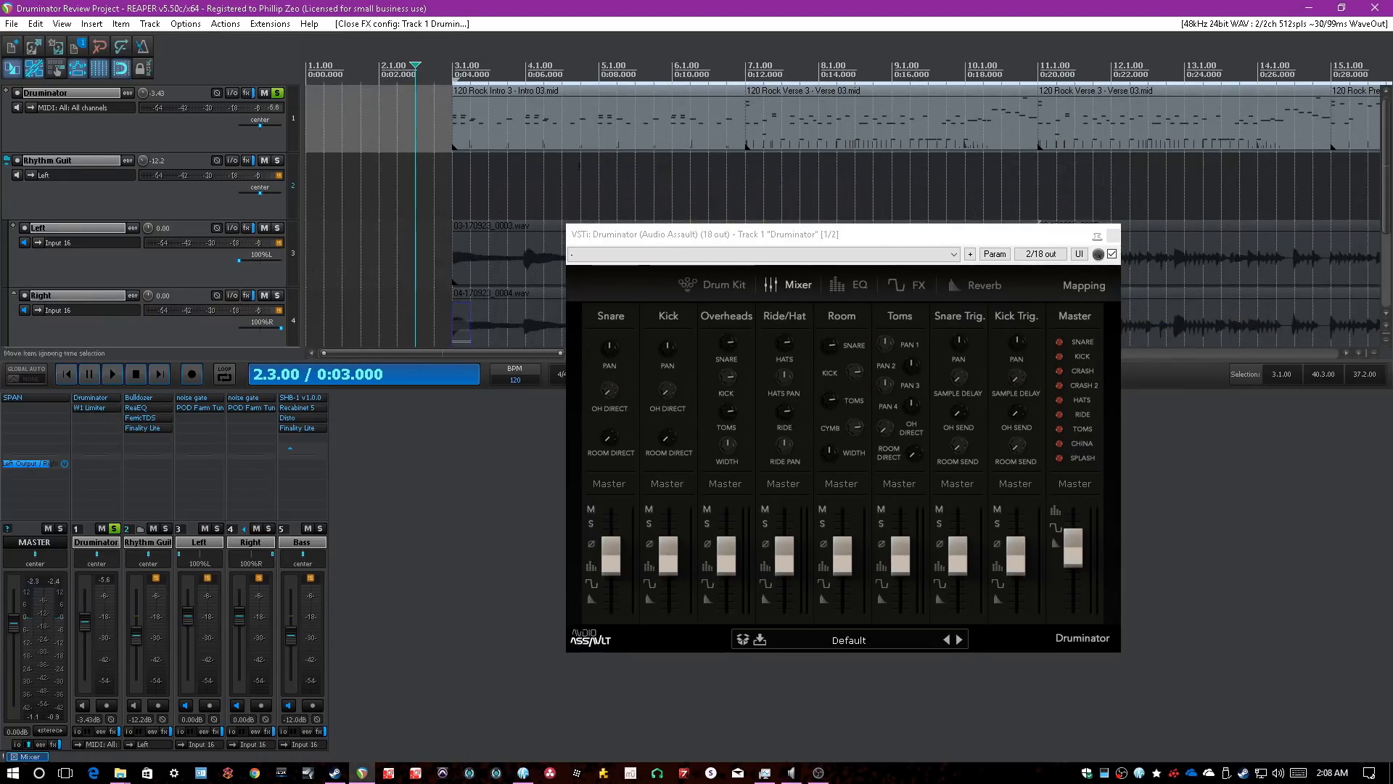
- Play the drum track while viewing the Drum Kit page and the channel meters on the Mixer page
click(716, 284)
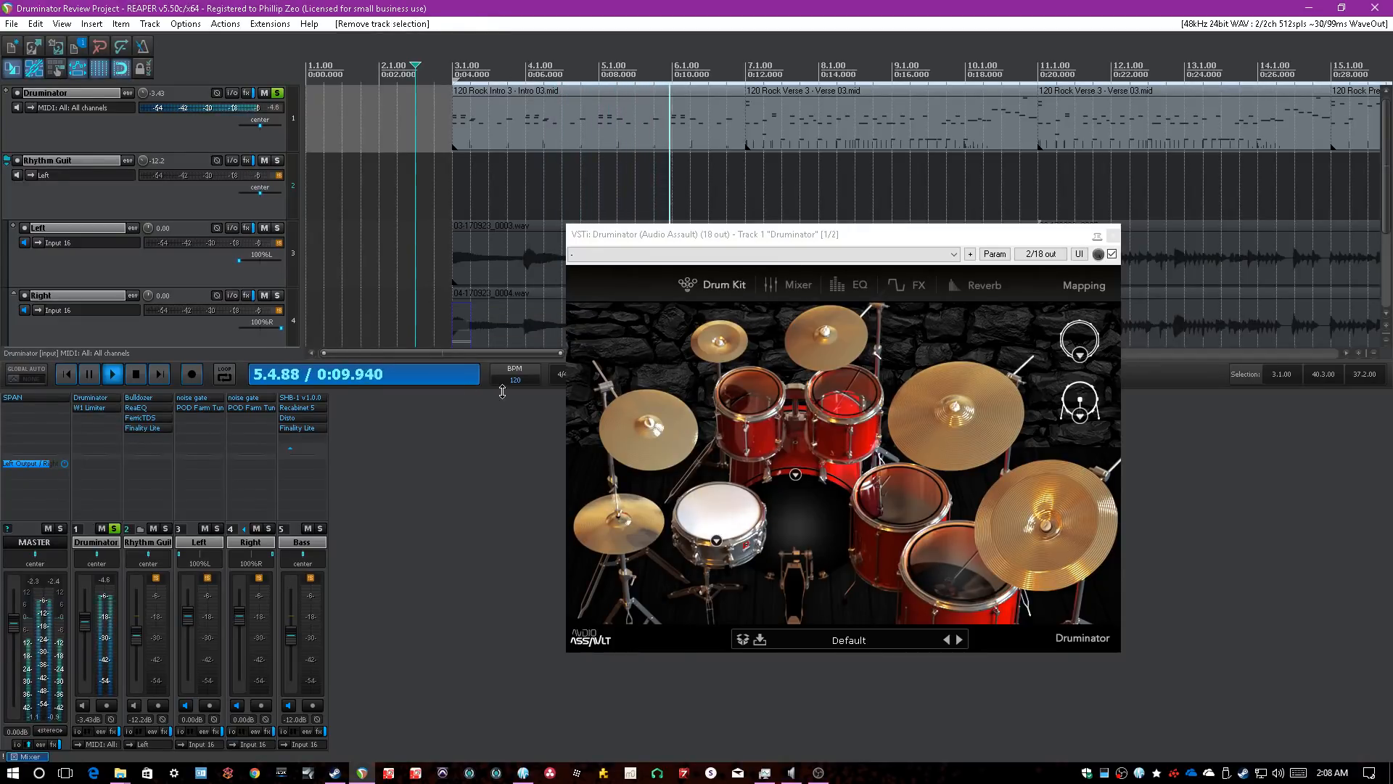
click(798, 284)
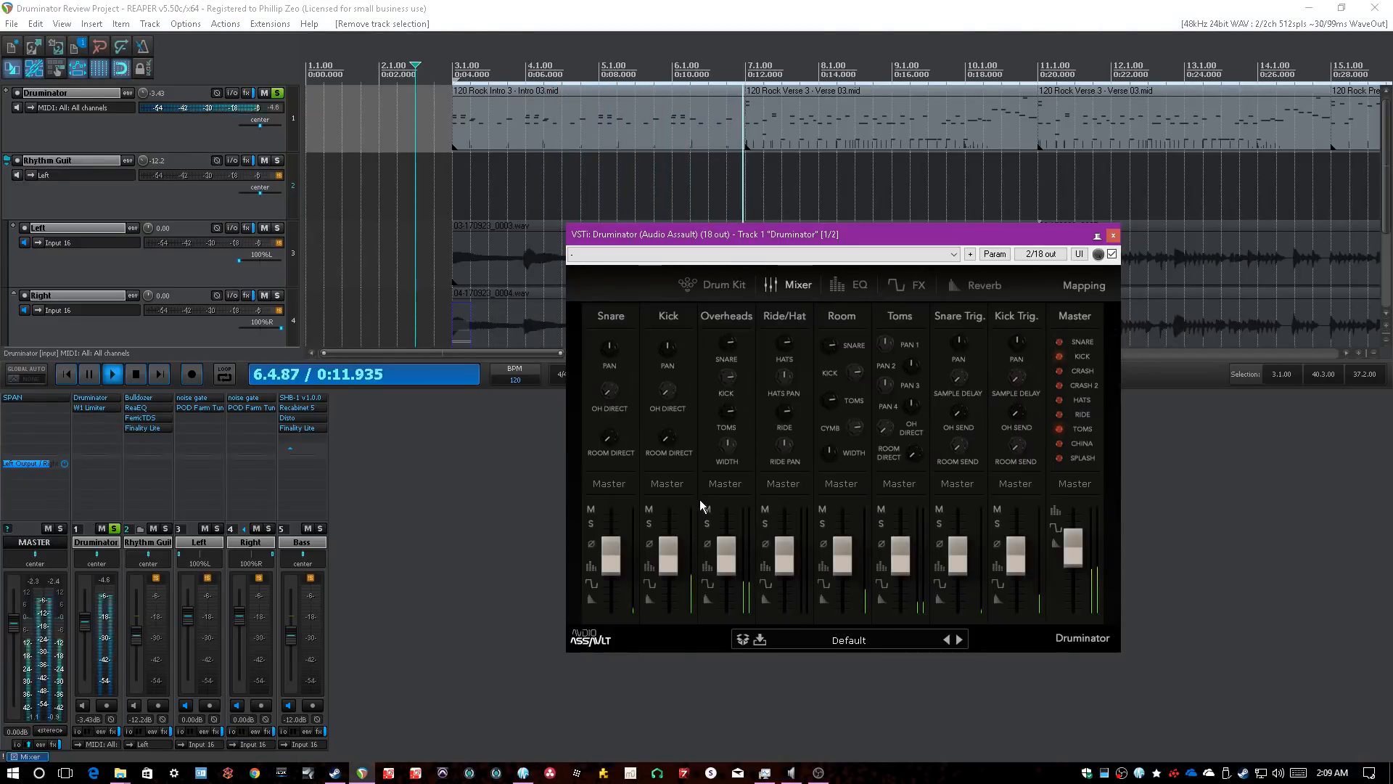
click(130, 388)
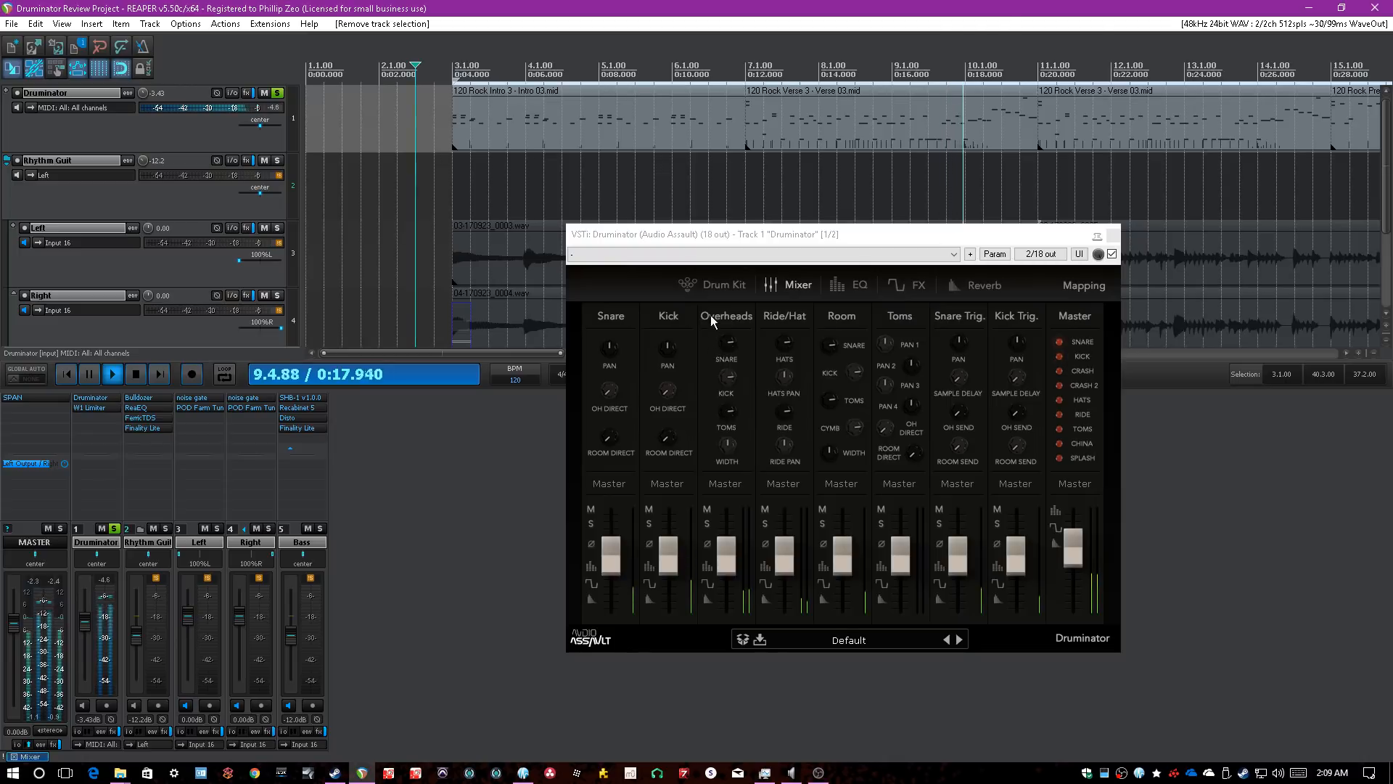
click(640, 315)
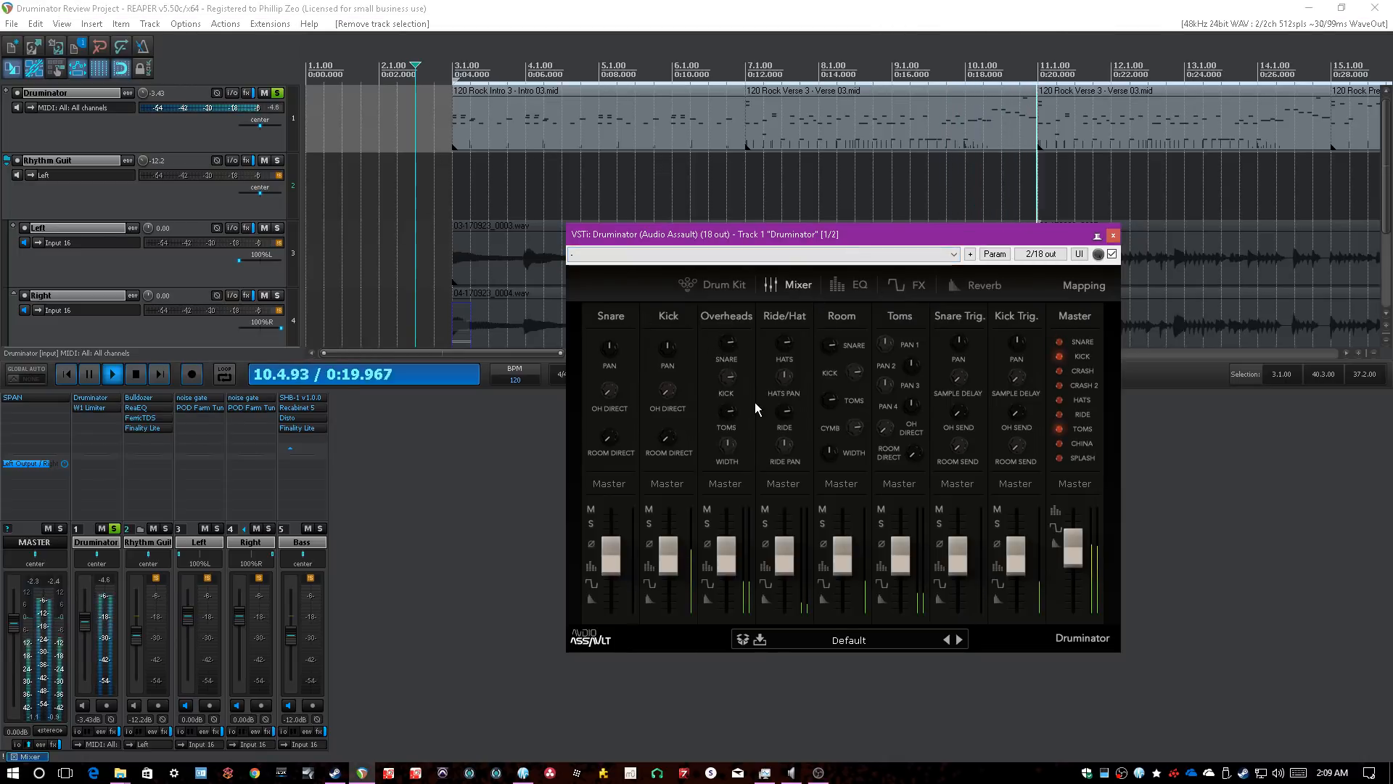
- Set the drum plugin's MIDI mapping preset to Steven Slate and close the mappings
click(1088, 286)
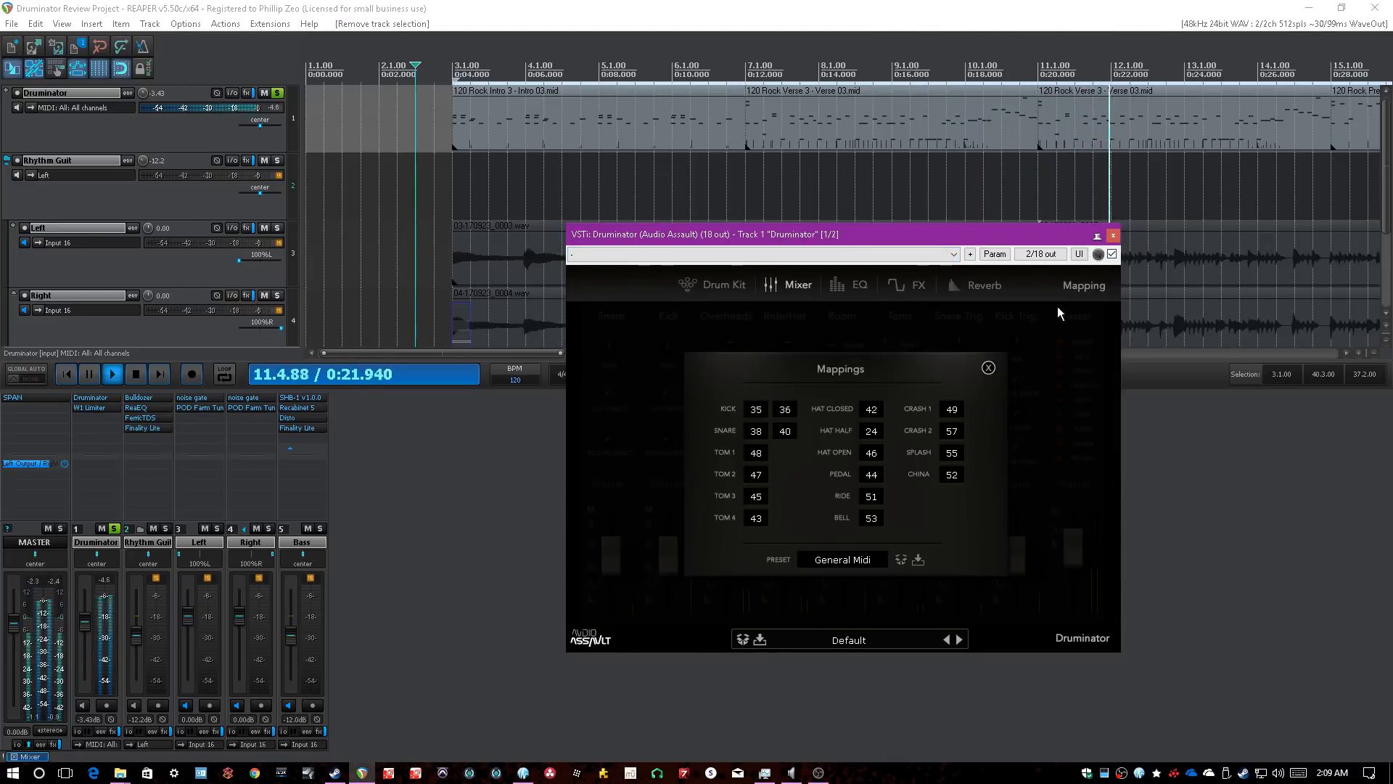
click(862, 559)
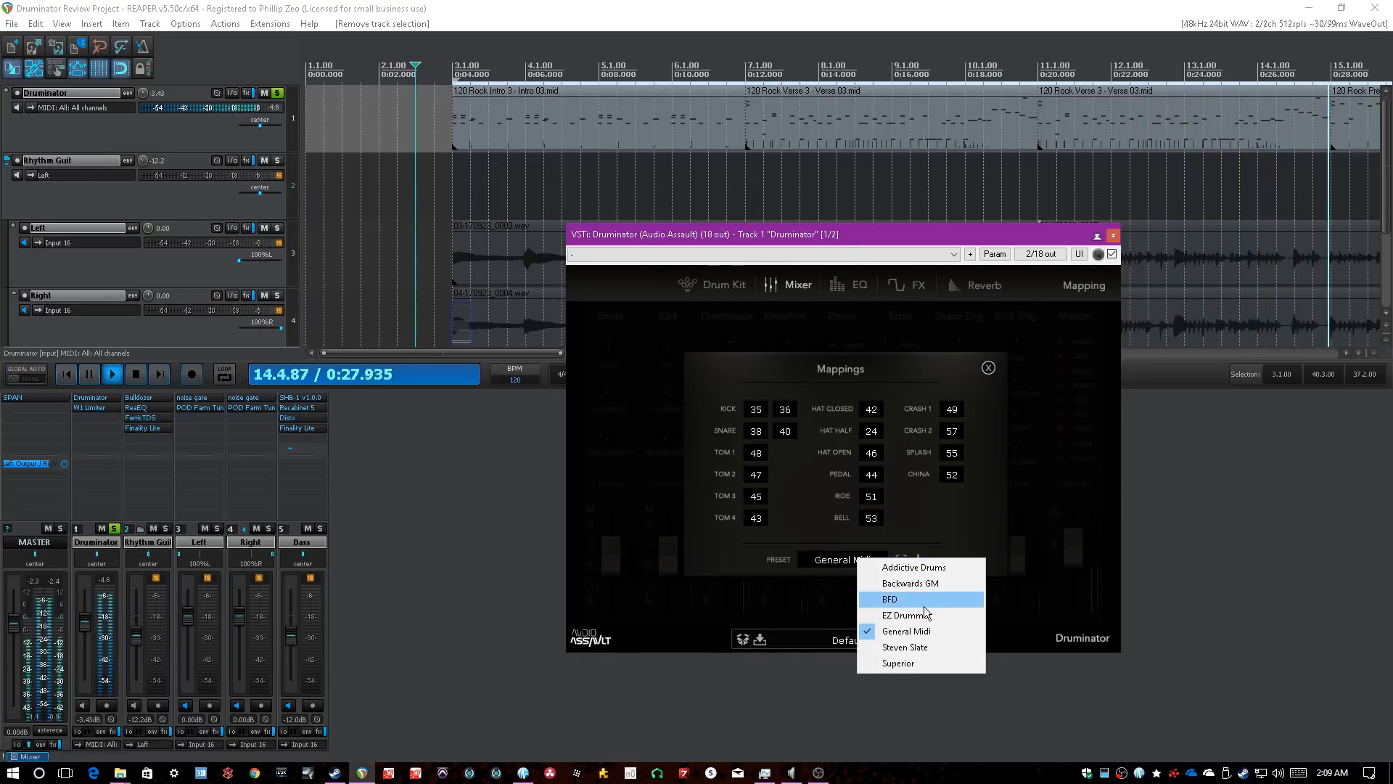
click(952, 647)
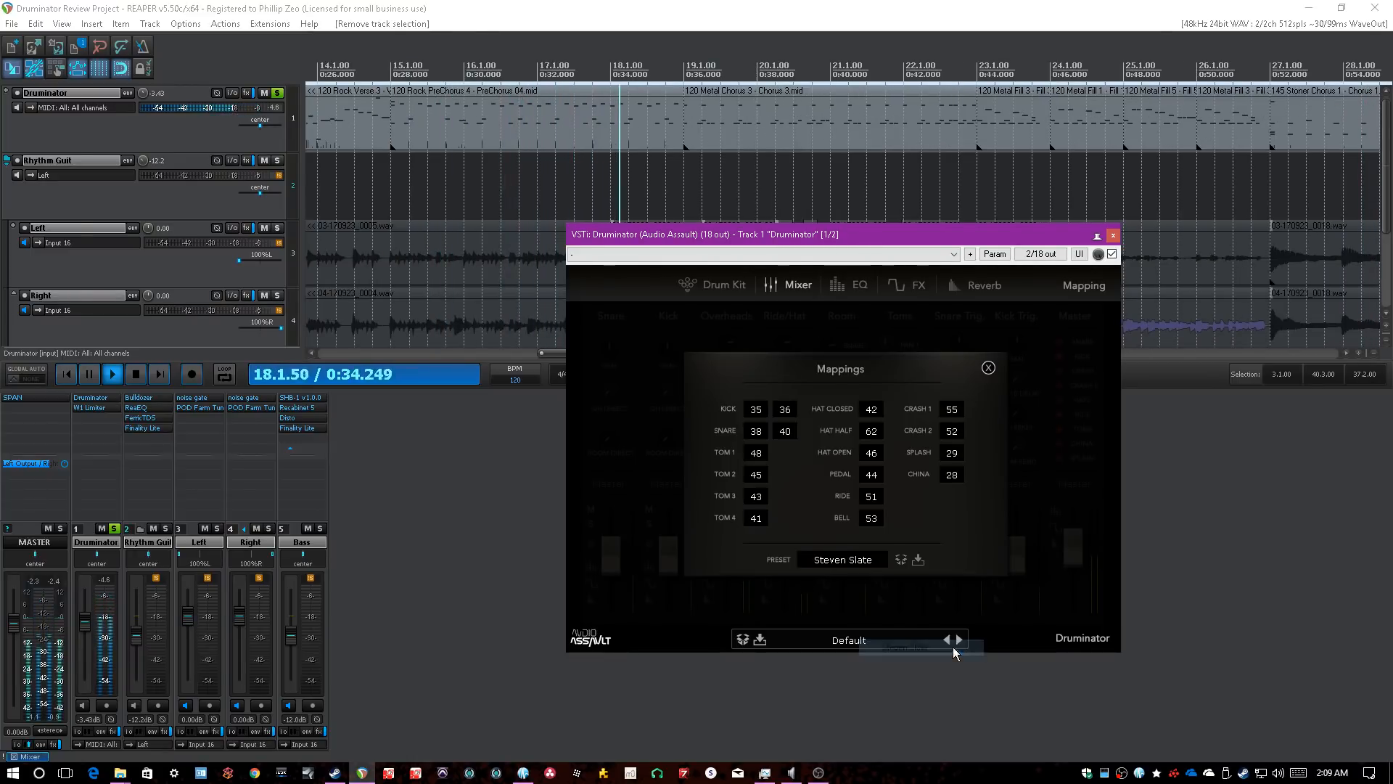
click(989, 368)
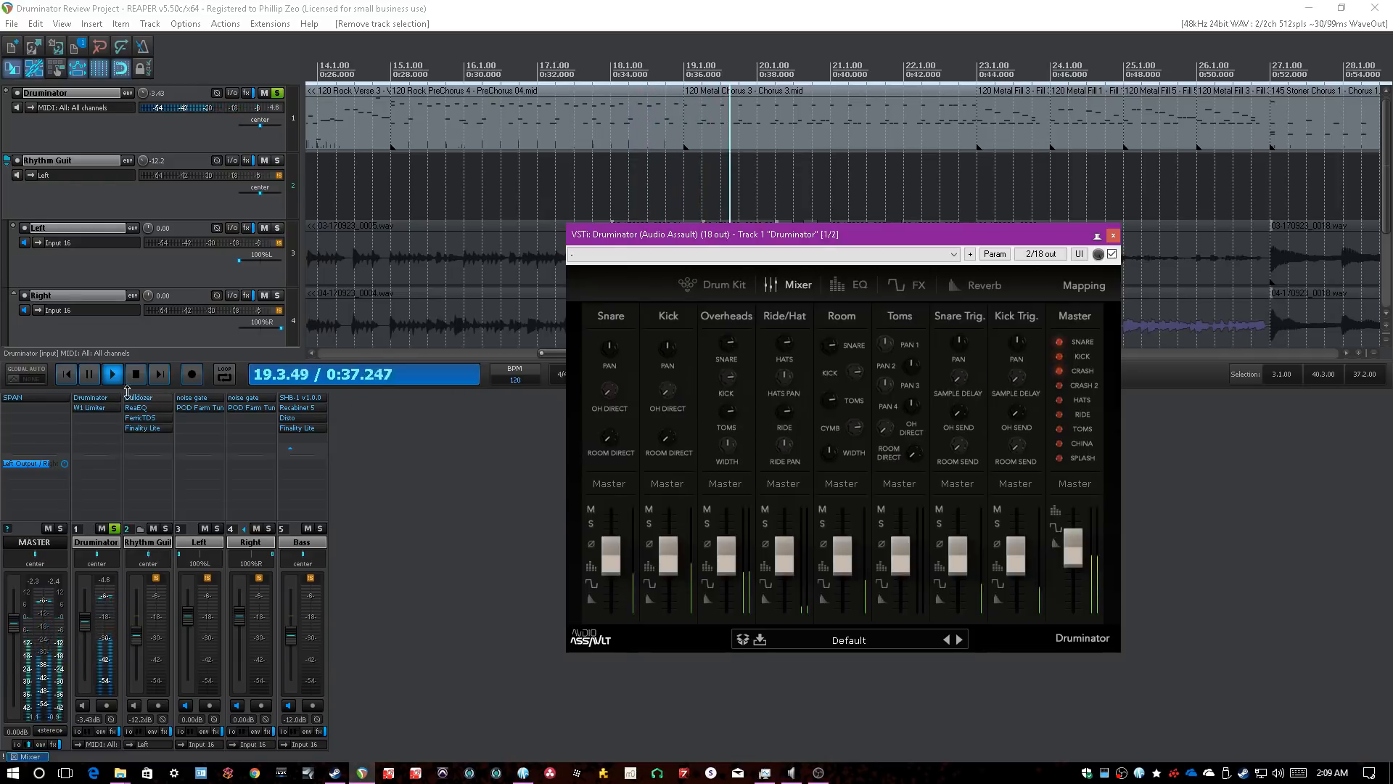
- Try out the snare channel's pan, overhead direct and room direct controls with the snare soloed during playback
click(481, 417)
key(space)
click(636, 319)
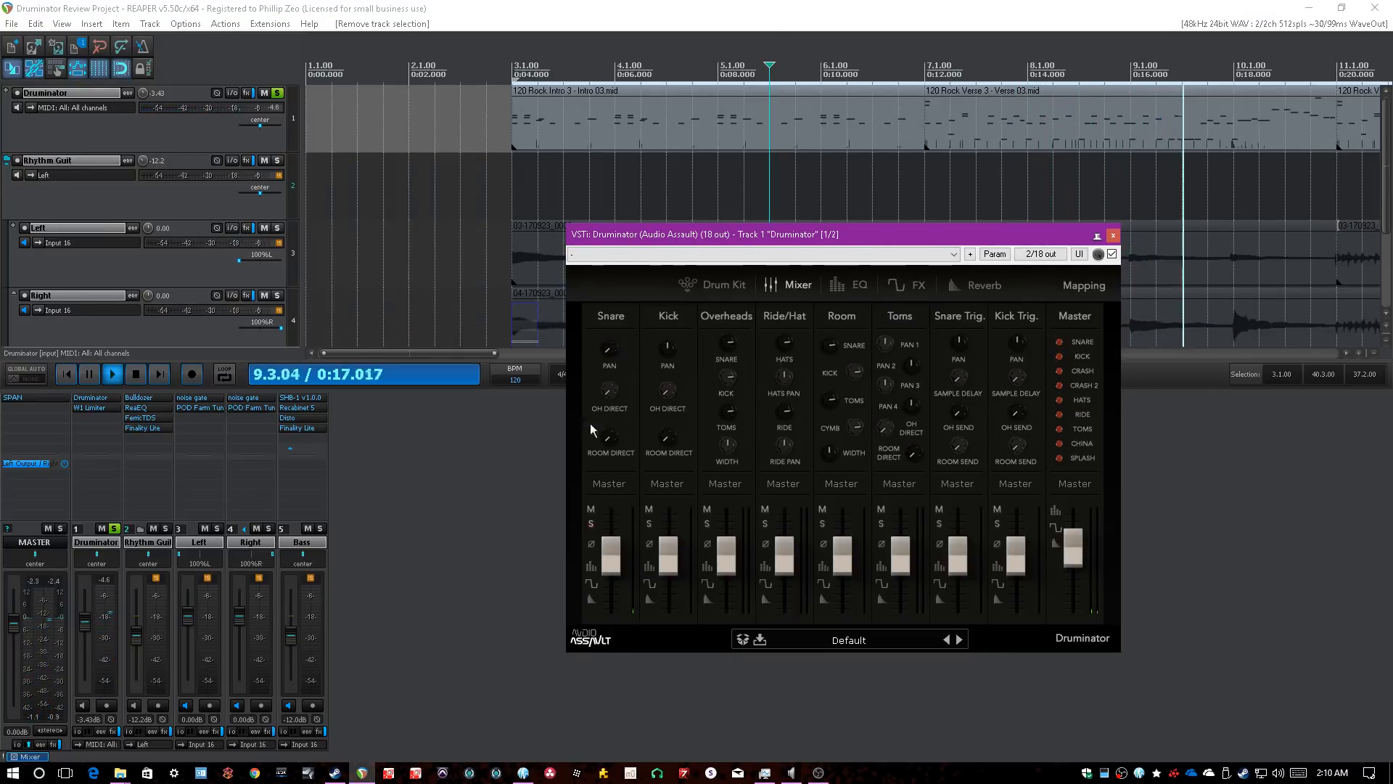
double_click(613, 351)
click(606, 359)
drag(606, 358, 616, 390)
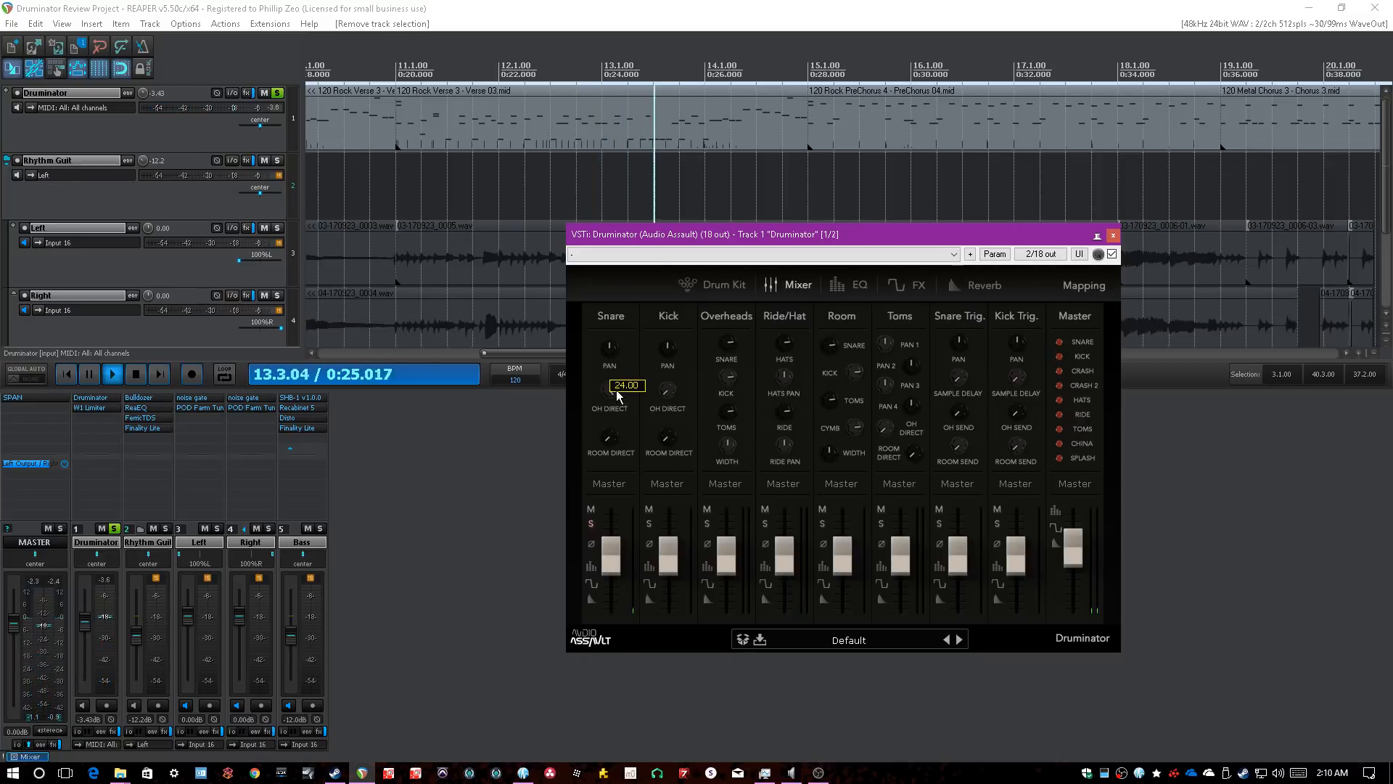
drag(611, 437, 626, 403)
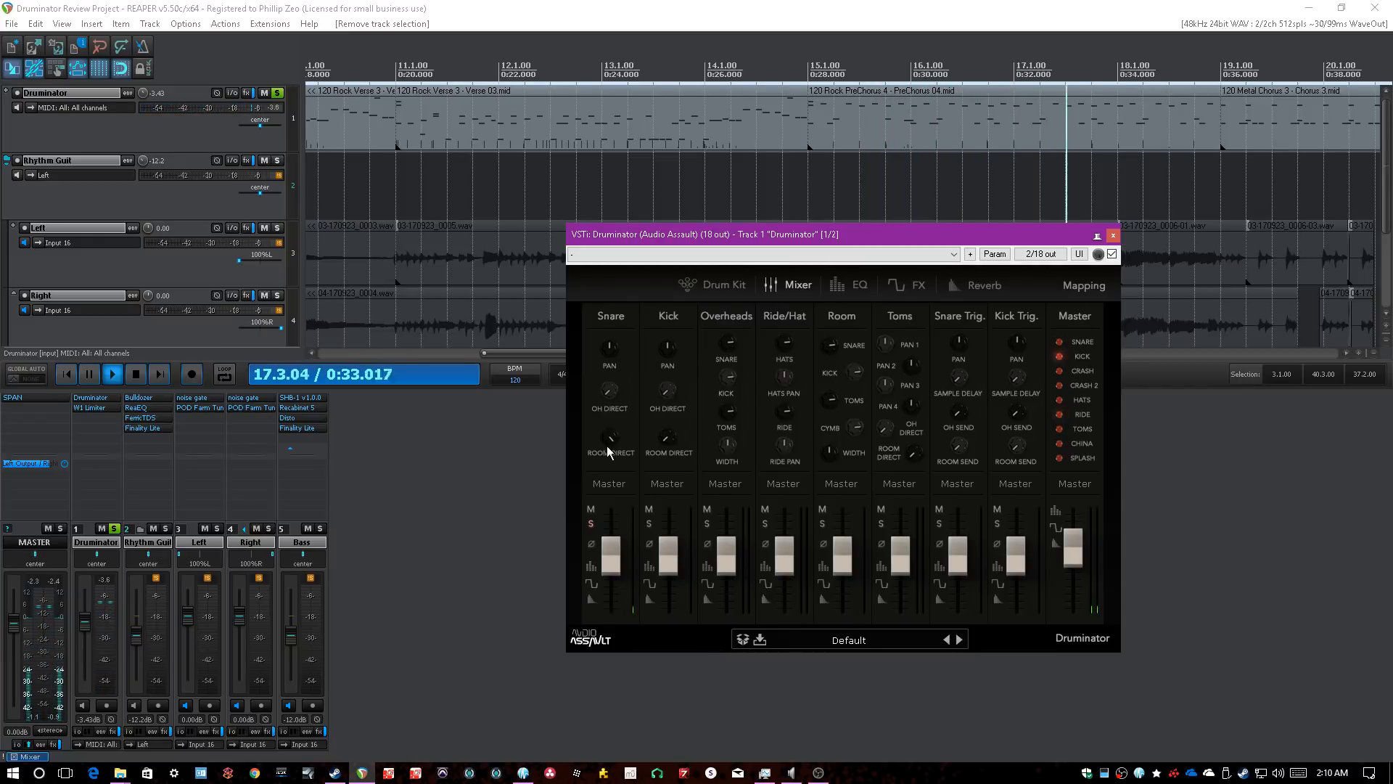
drag(606, 446, 611, 508)
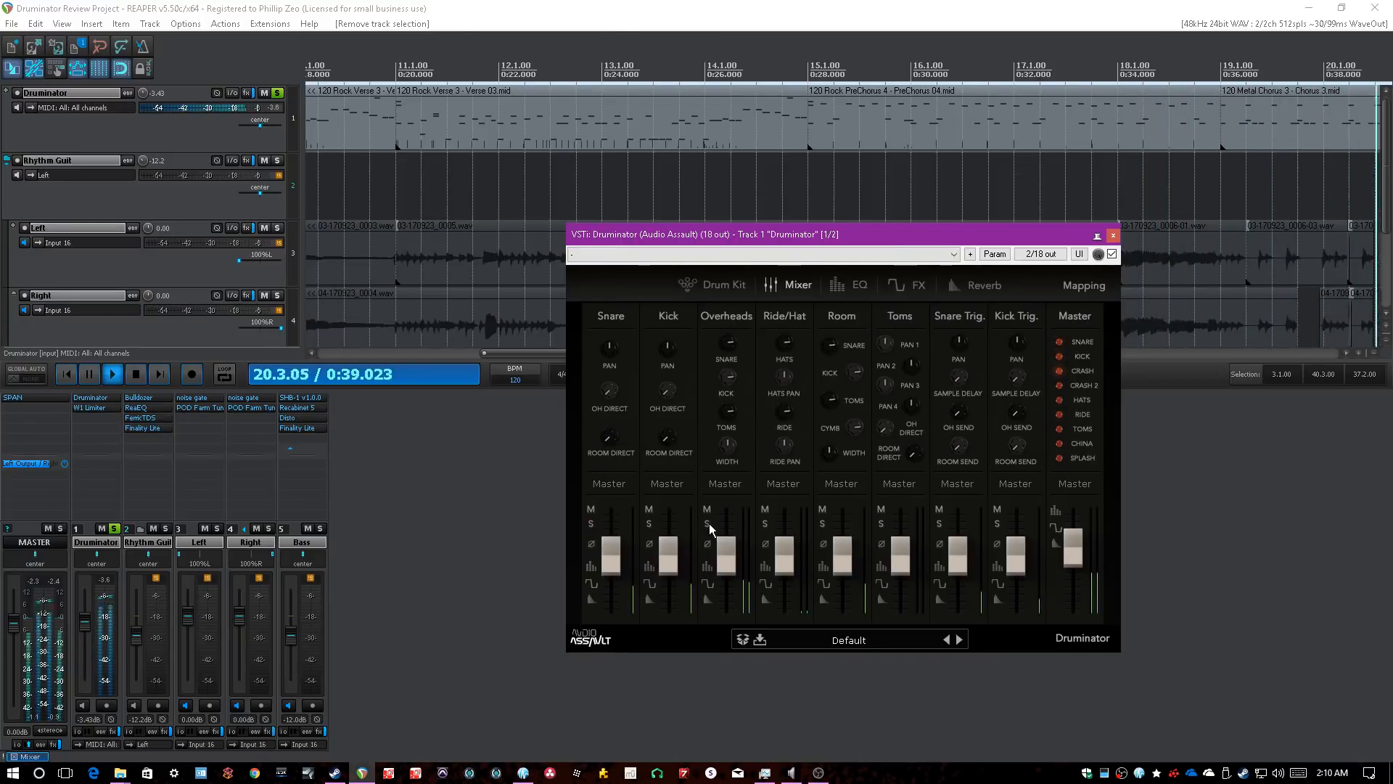
- Solo the overheads, replay from bar 12.3 and adjust the snare and kick levels in the overheads channel
scroll(490, 124, down, 2)
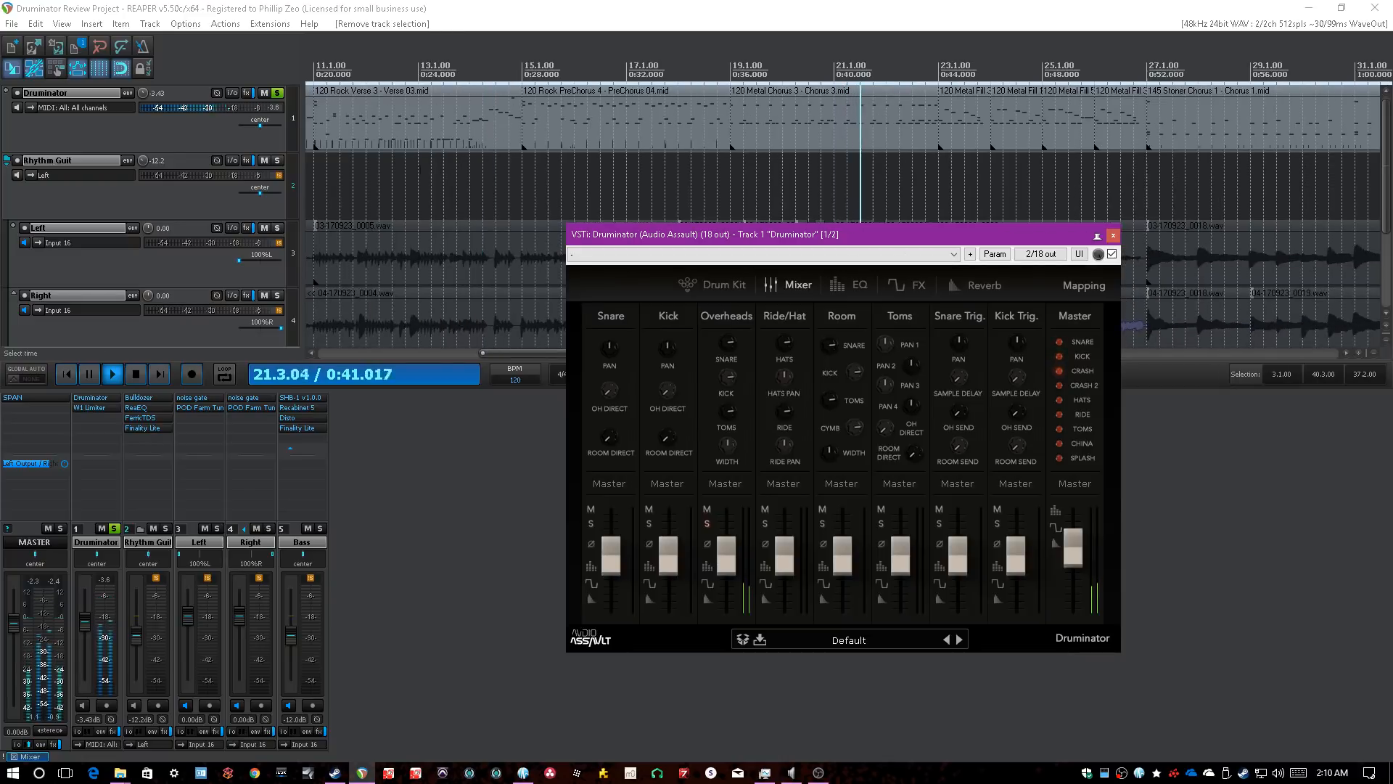
click(391, 168)
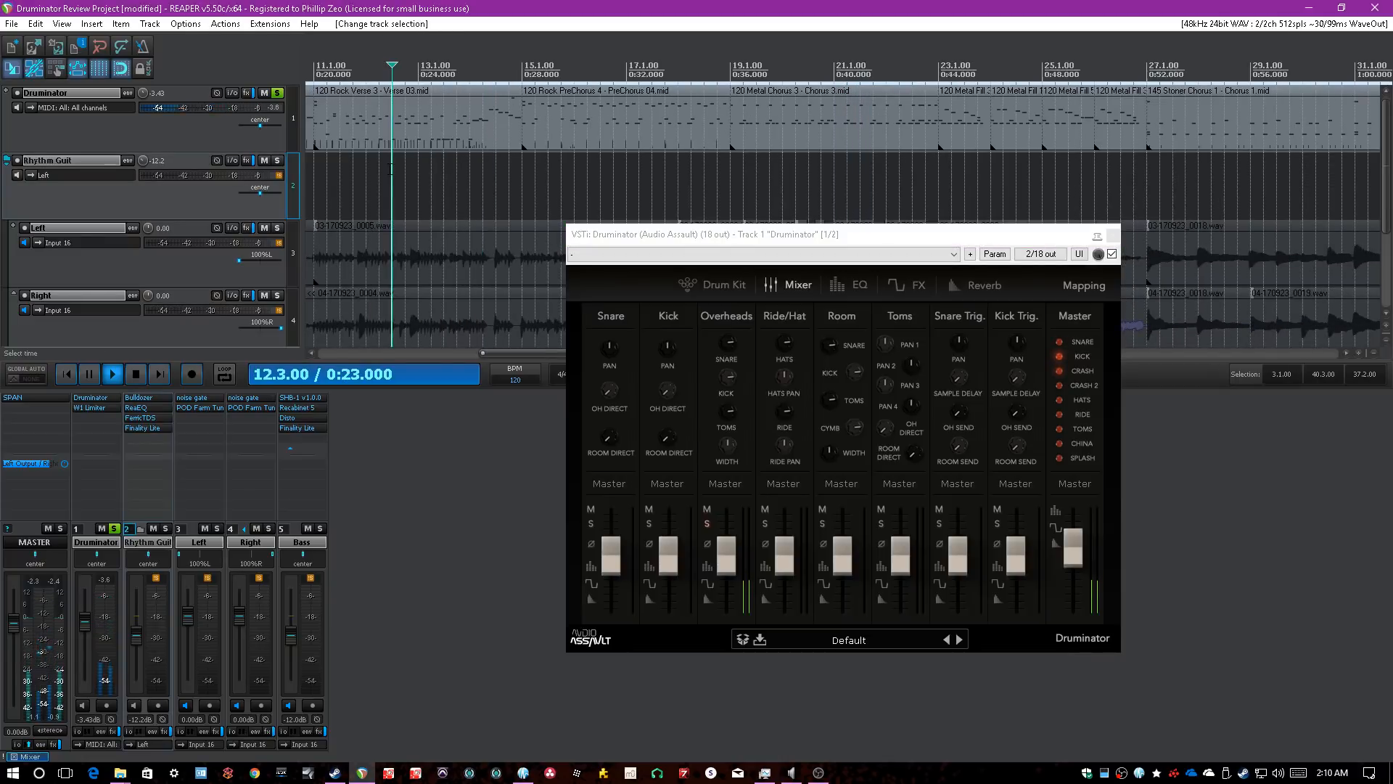
click(733, 349)
drag(733, 348, 693, 506)
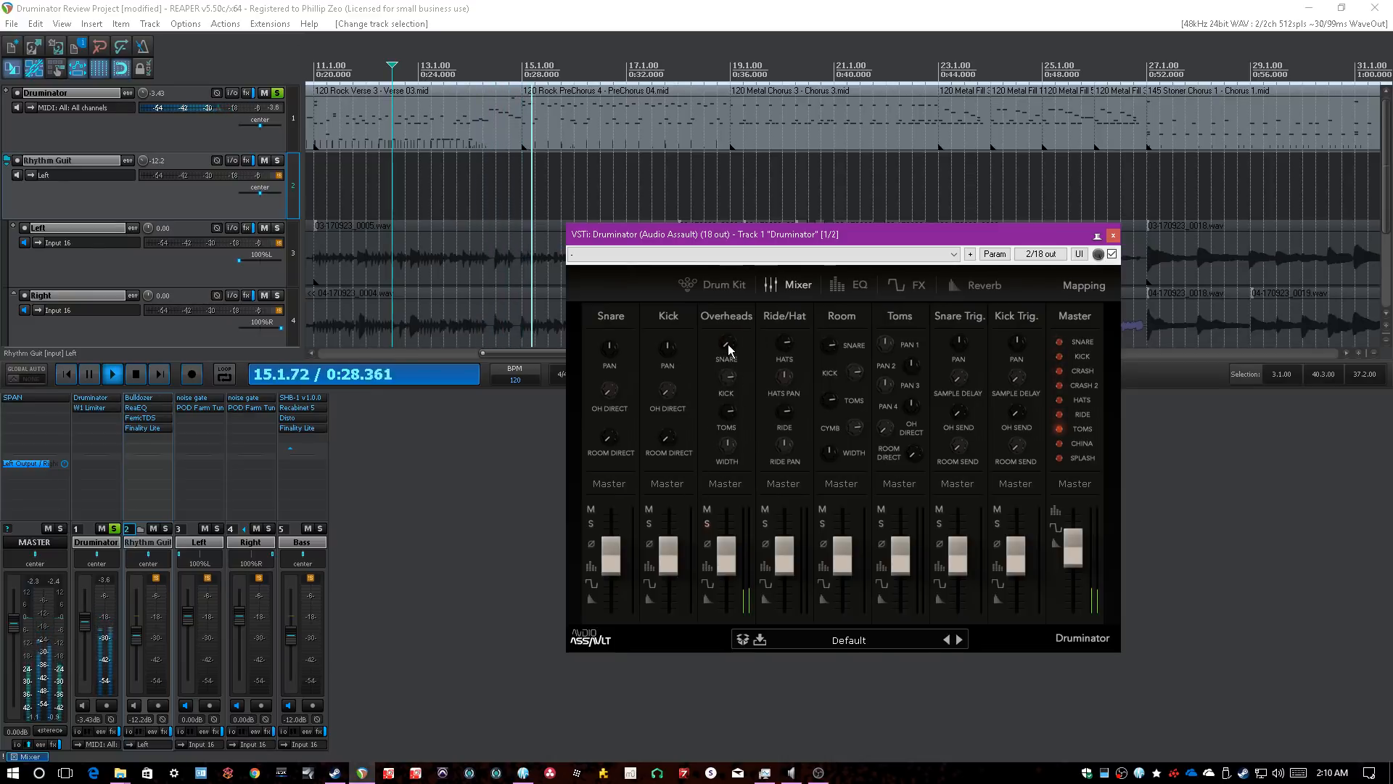
drag(729, 345, 730, 271)
mouse_move(724, 346)
mouse_down()
mouse_move(729, 379)
mouse_move(733, 353)
mouse_up()
- Adjust the toms level in the overheads to about its middle position while replaying the section before the pre-chorus
drag(727, 411, 723, 457)
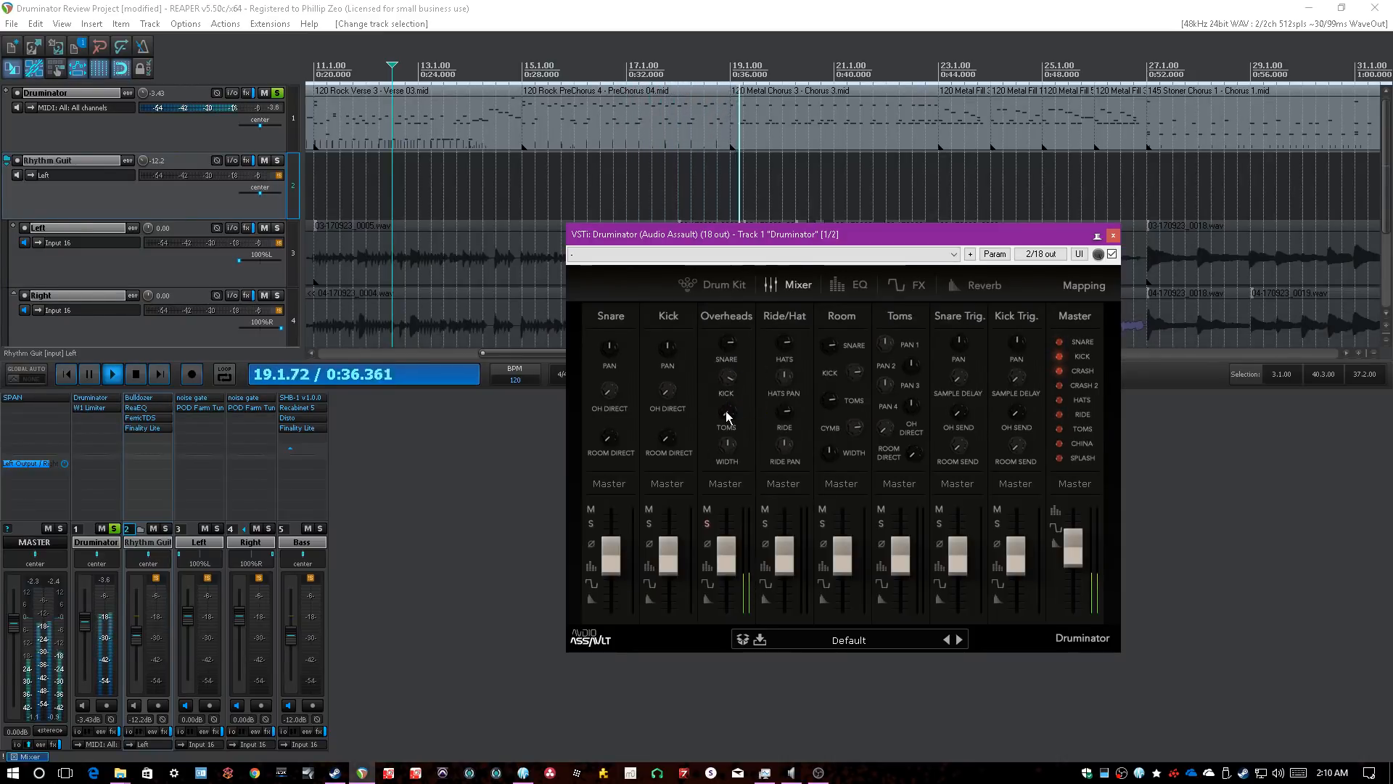
click(509, 193)
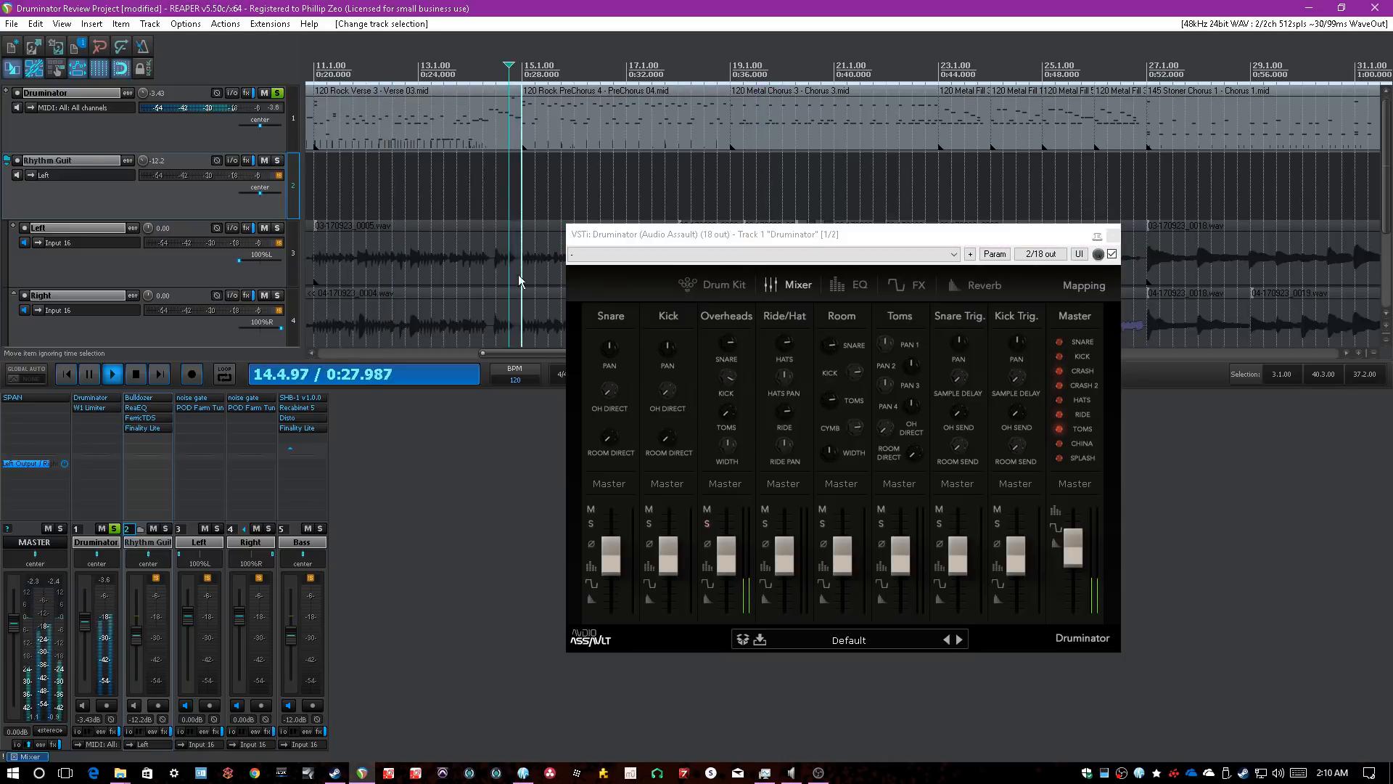
drag(730, 410, 730, 407)
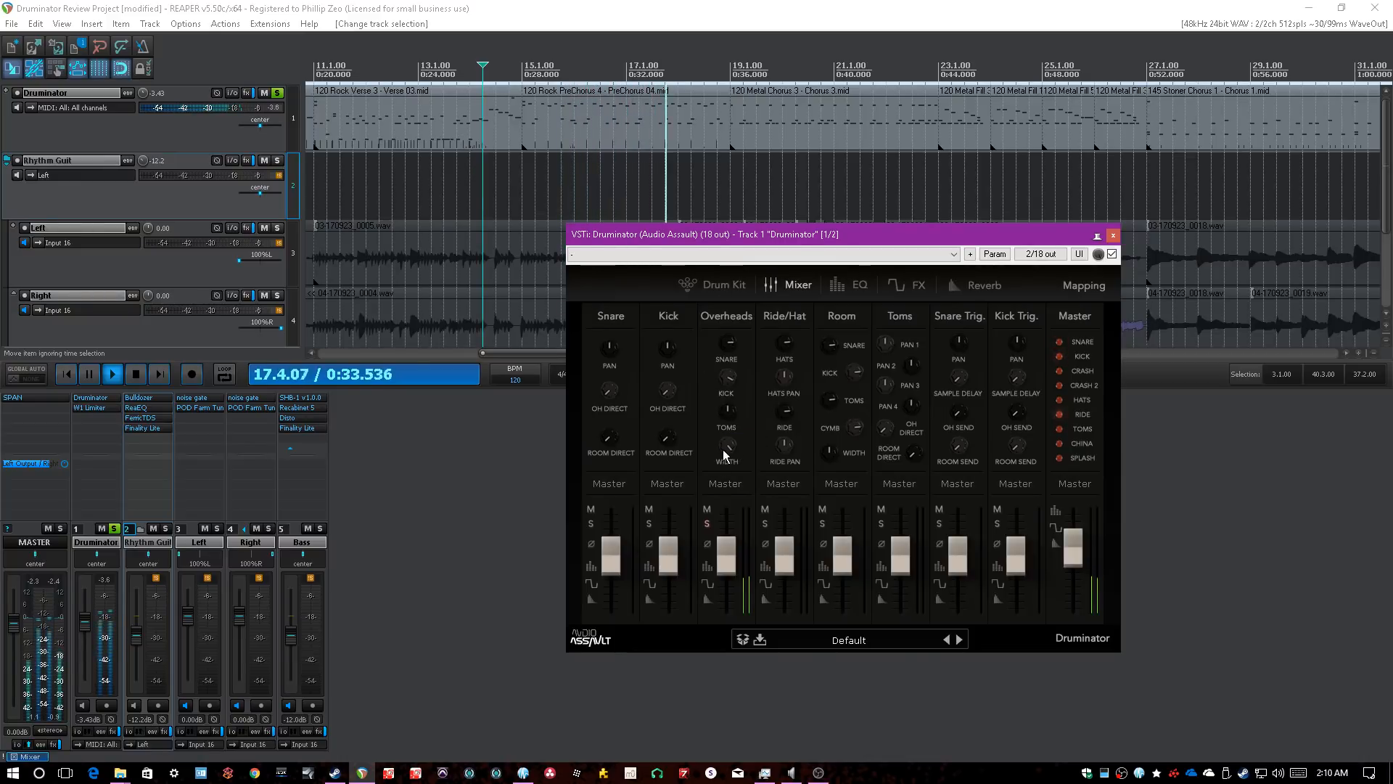
- Adjust the stereo width of the overheads during playback, stop the transport and turn off the overheads solo
drag(725, 446, 711, 602)
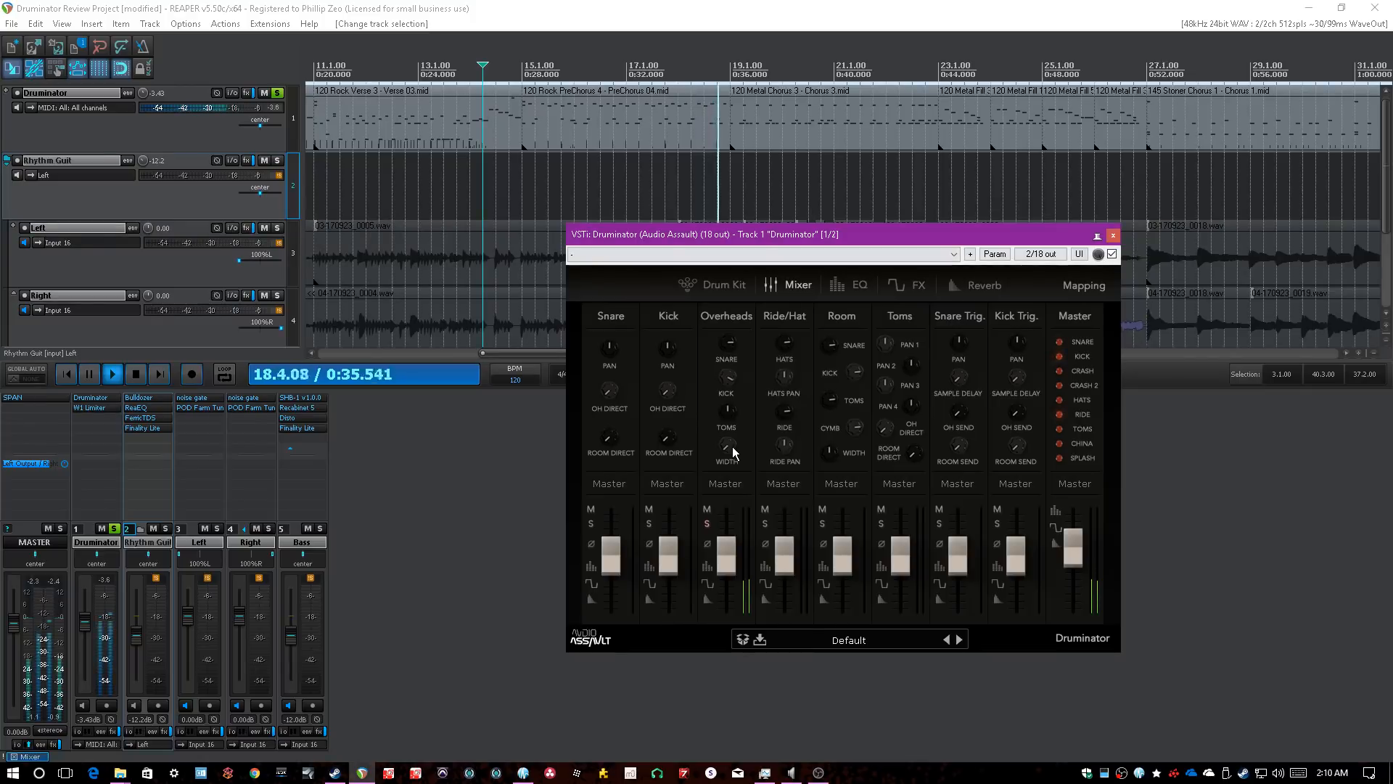
drag(730, 447, 744, 352)
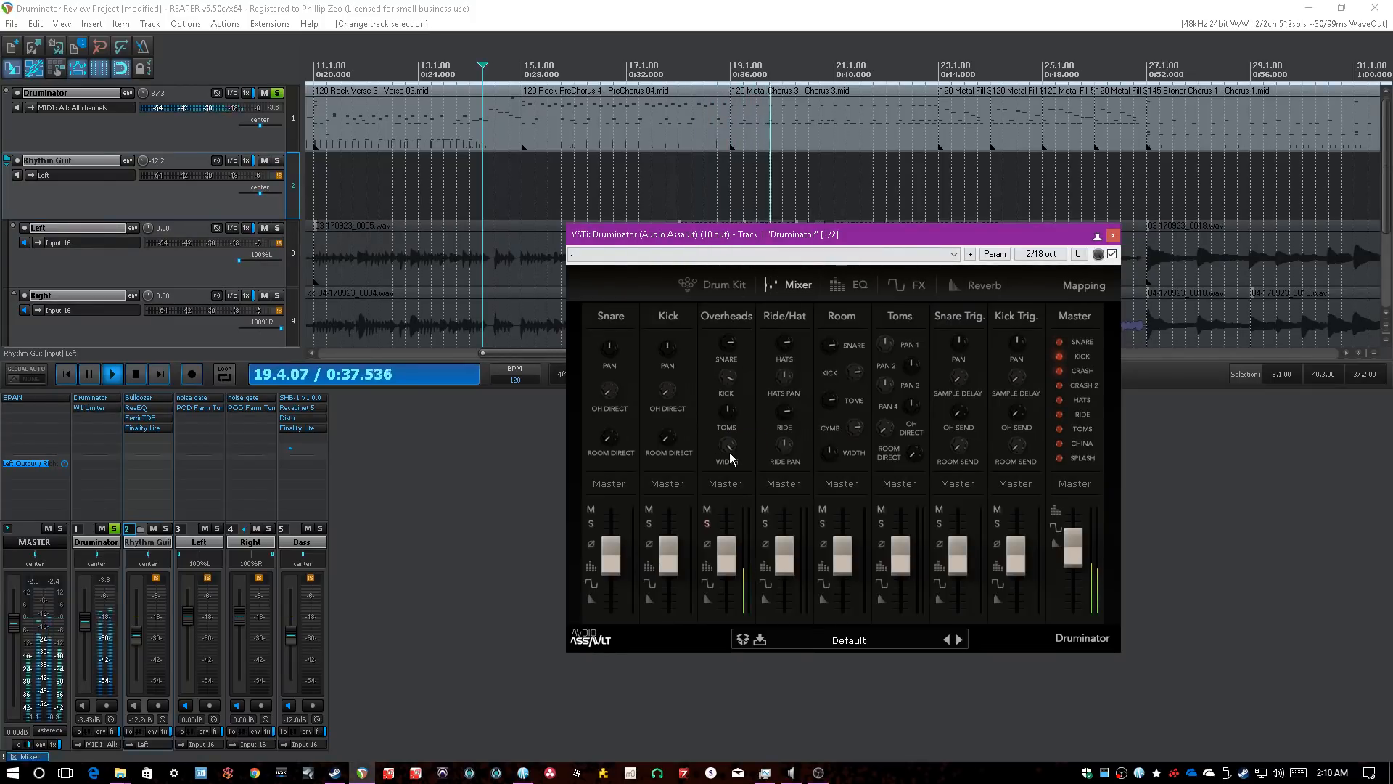
key(space)
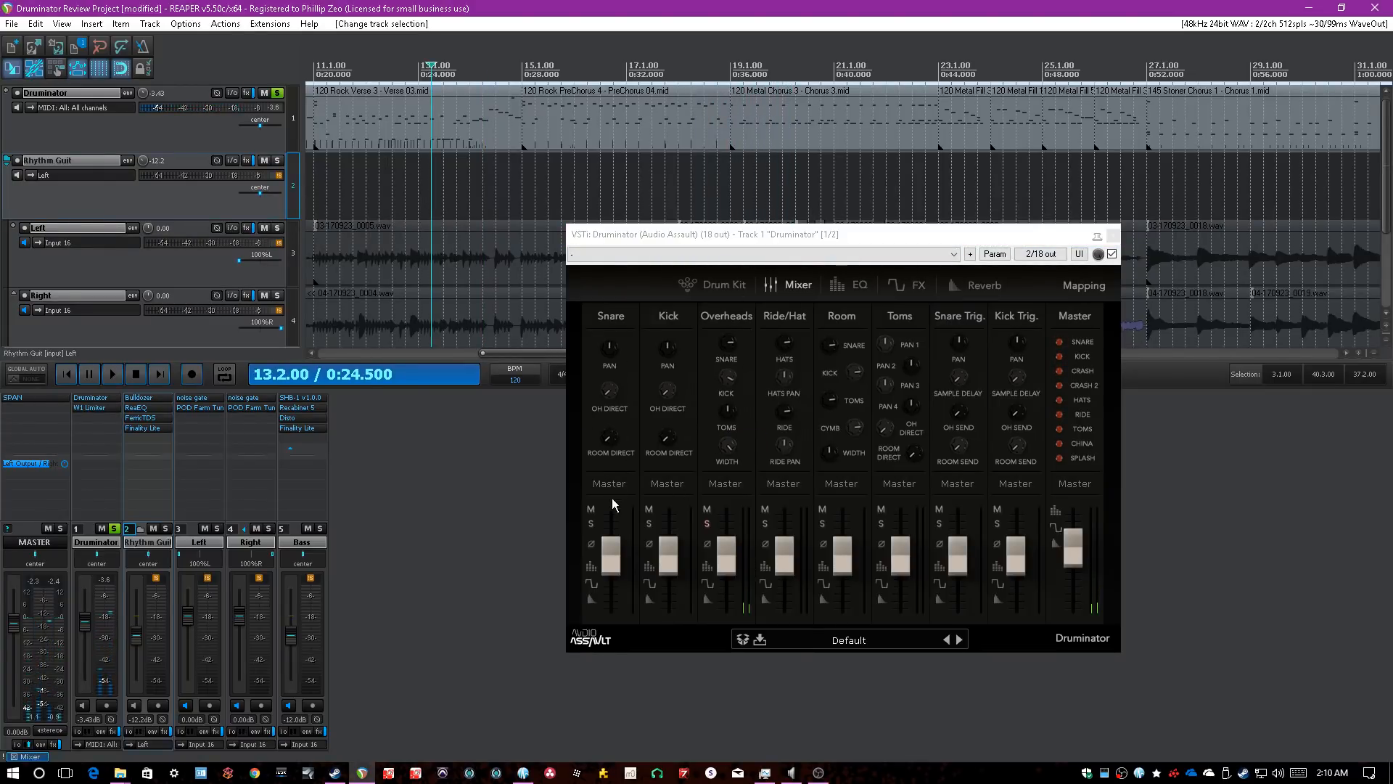
click(707, 526)
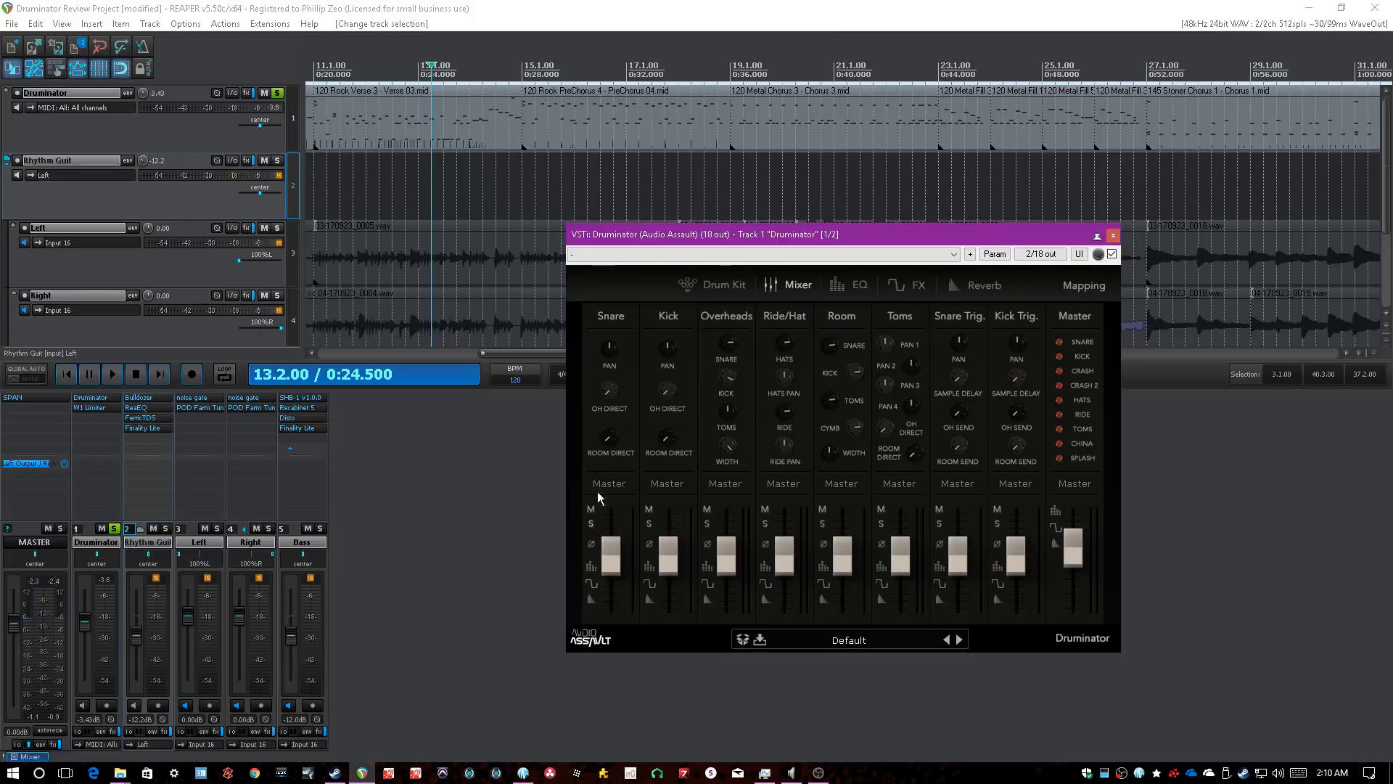
- Try out the snare's overhead direct level and the overheads' width while playing the full kit from bar 13.2
key(space)
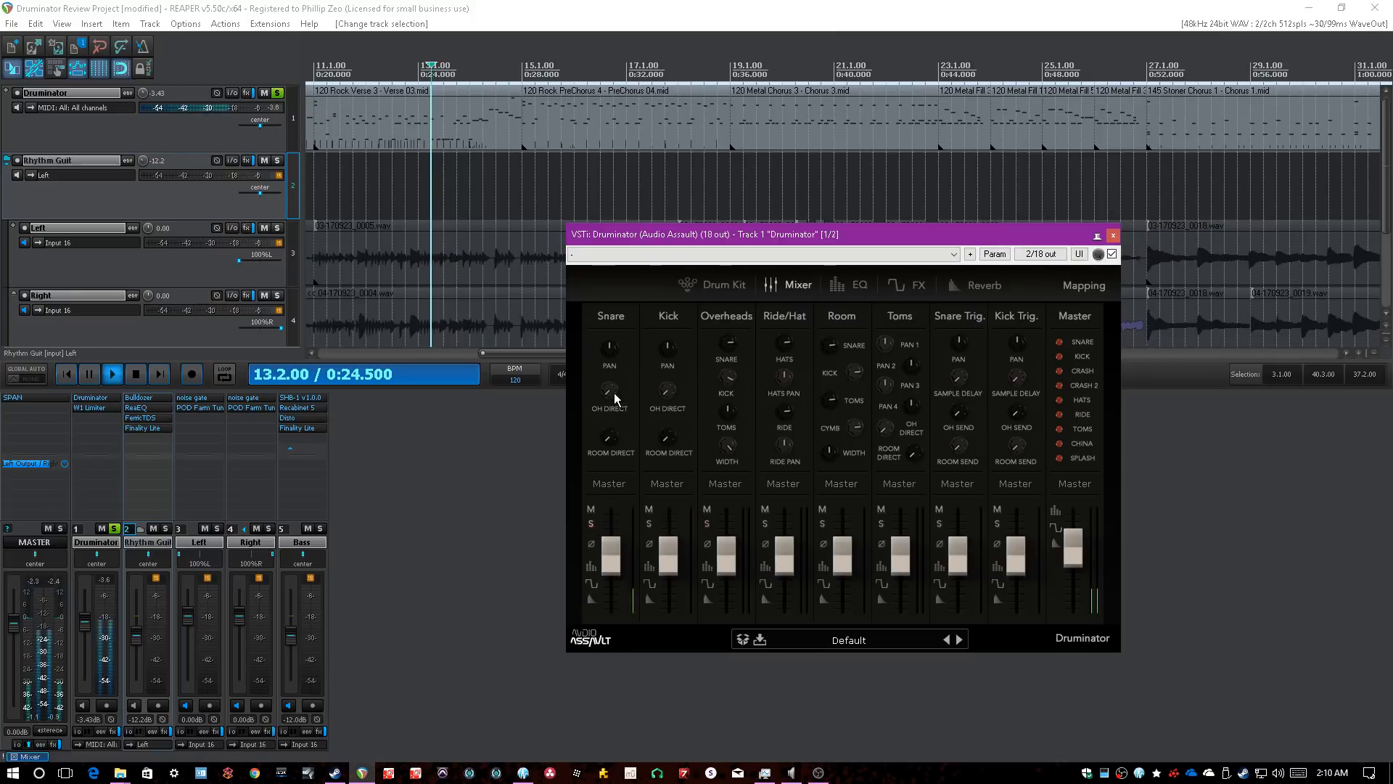
drag(611, 398, 616, 367)
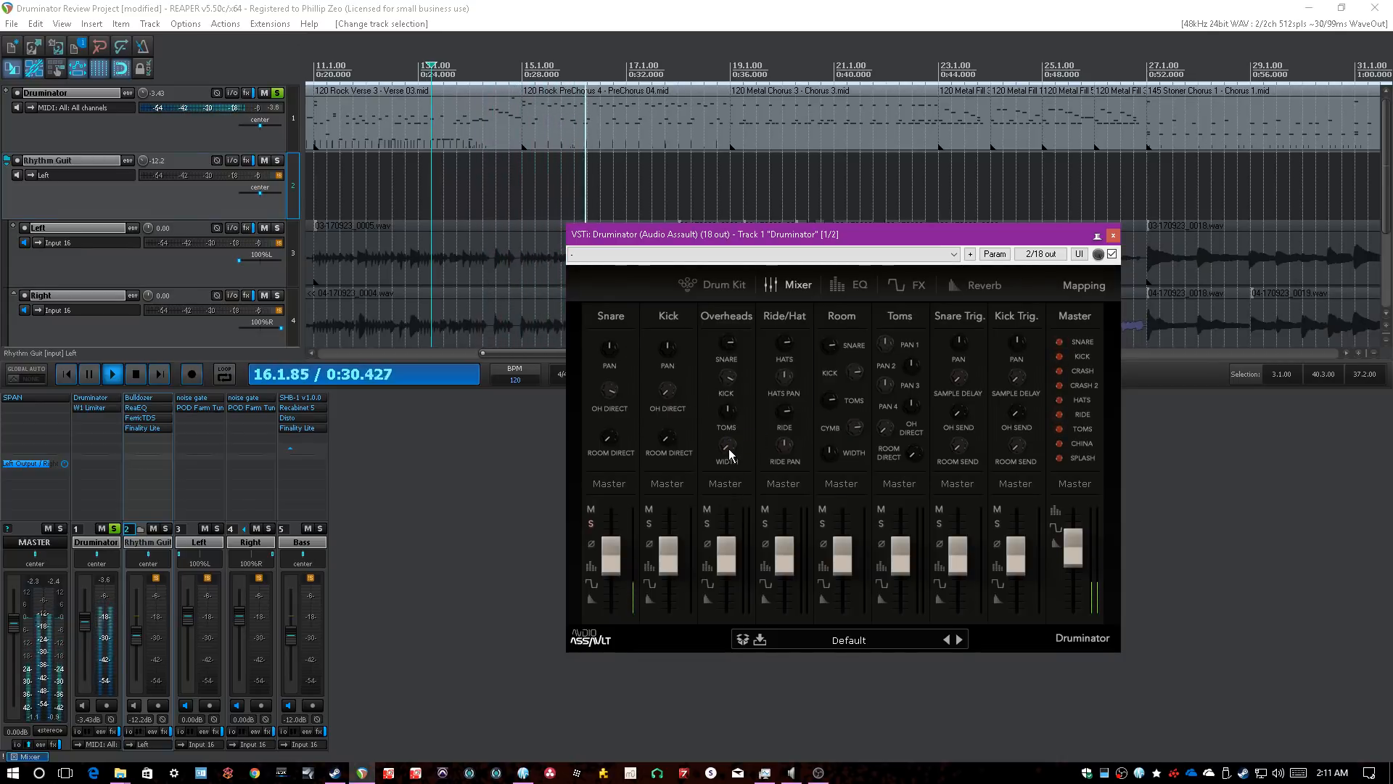
drag(729, 449, 742, 273)
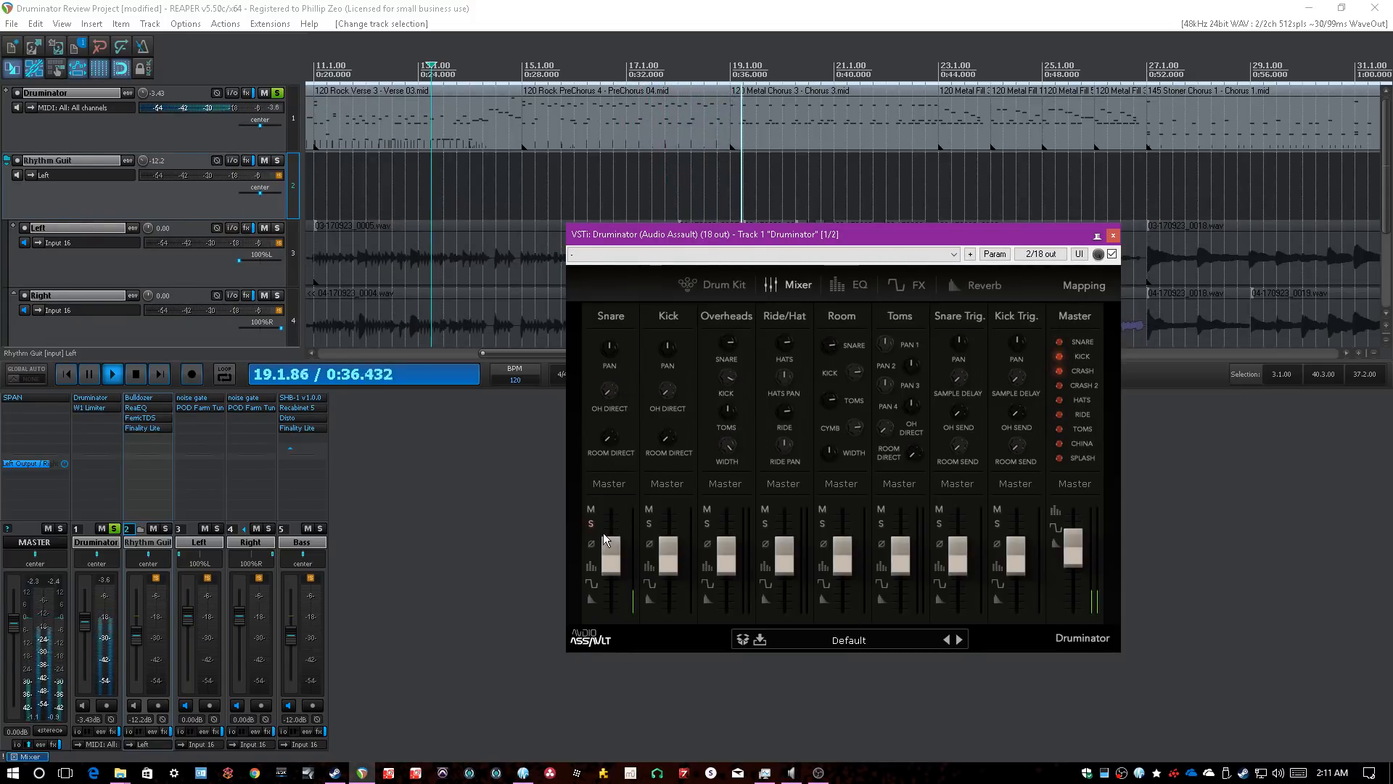
click(520, 484)
key(space)
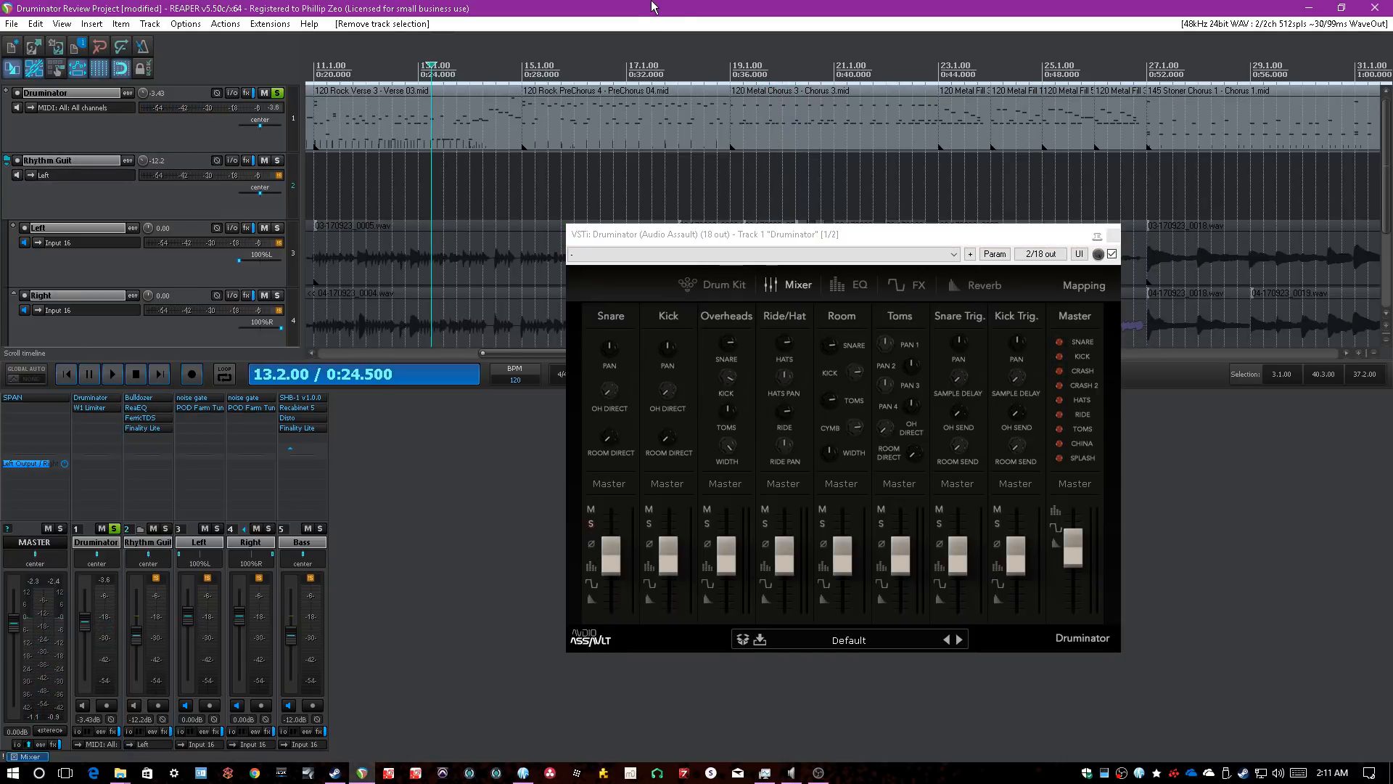
- Save the project and show the output routing choices of the Toms channel
key(ctrl+s)
drag(1065, 235, 1080, 233)
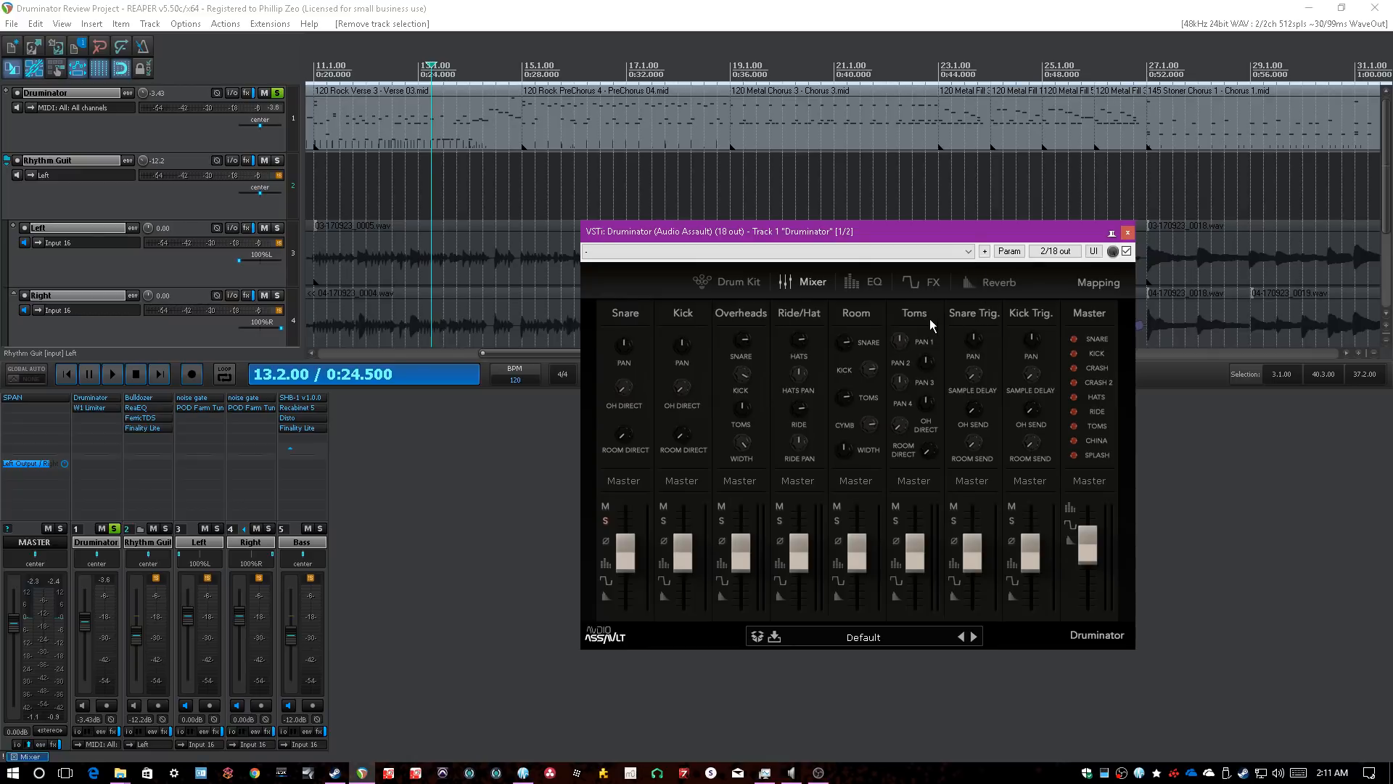
click(931, 485)
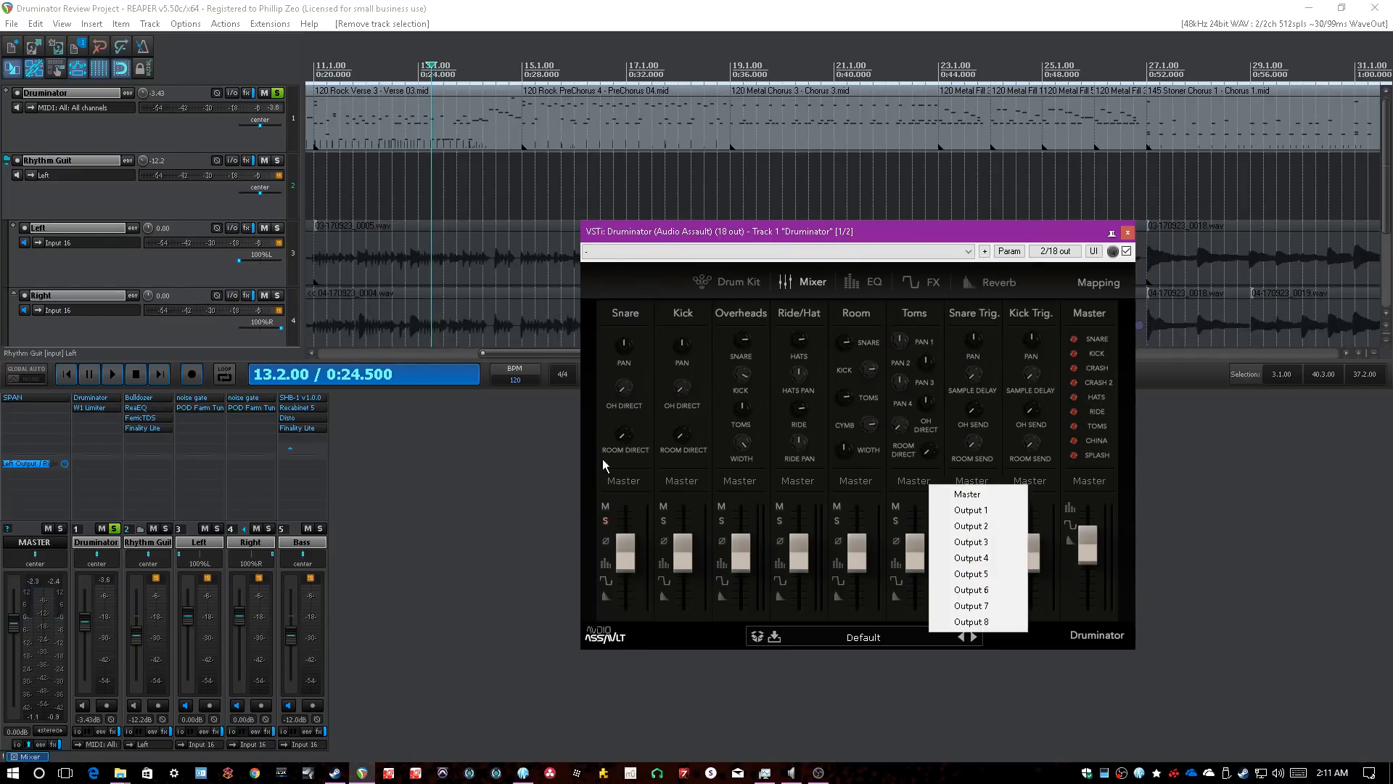
click(680, 314)
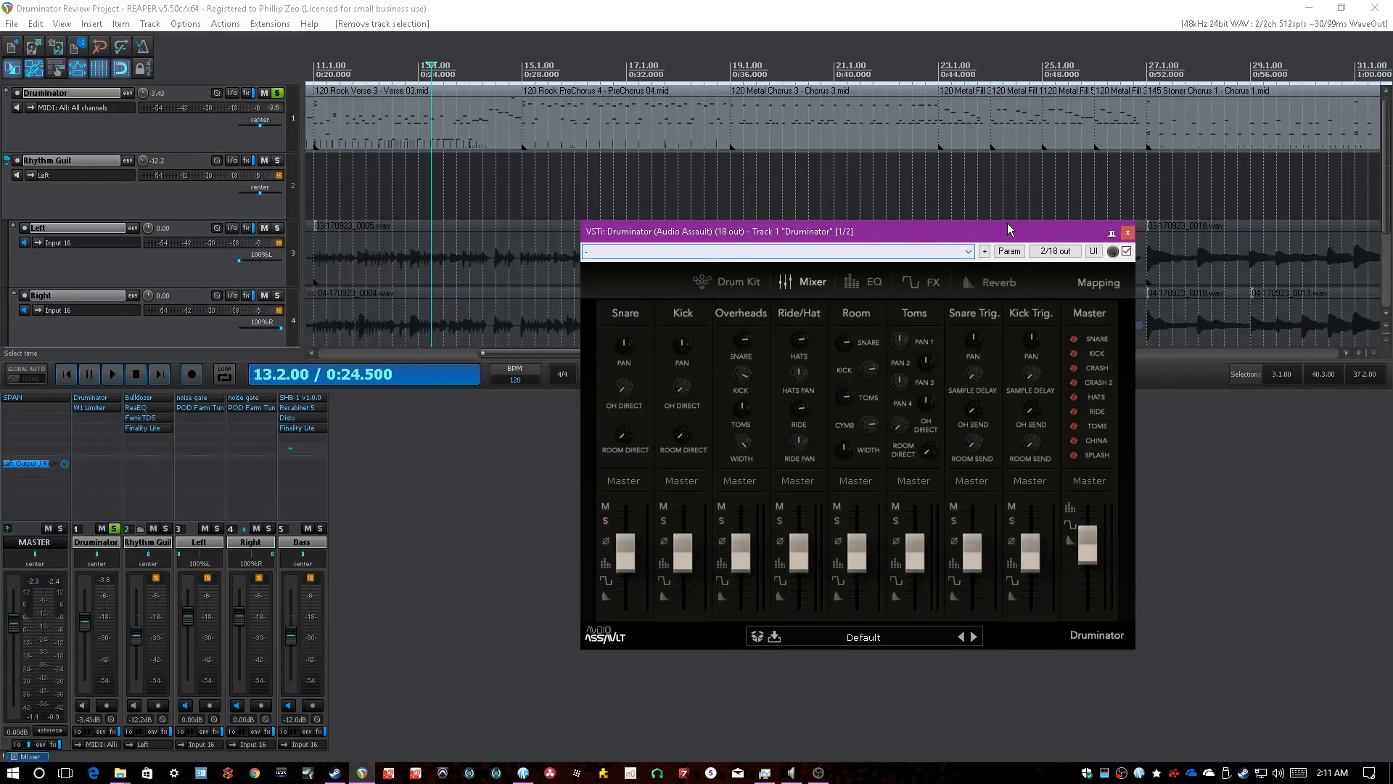
drag(1008, 230, 1020, 234)
click(712, 6)
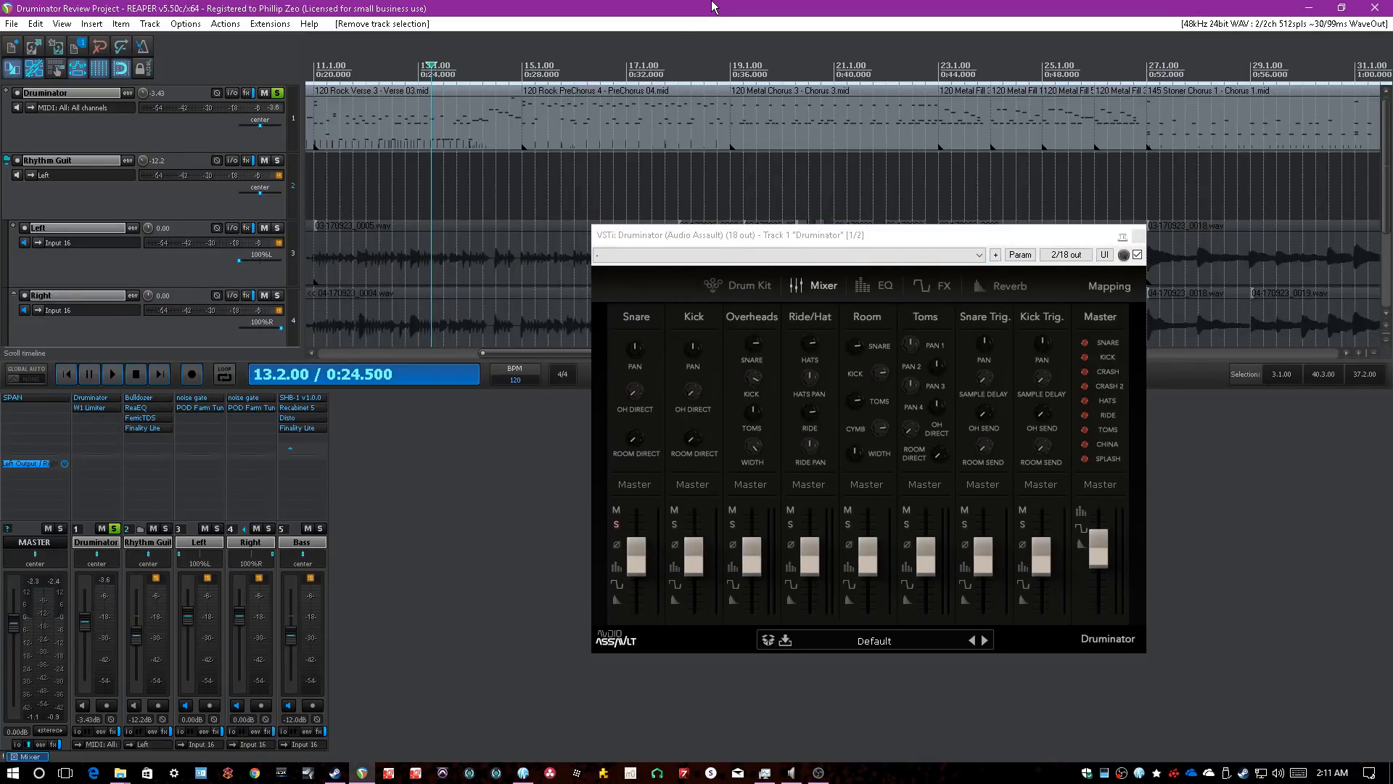
- Play from bar 10.4 with Ride/Hat soloed and adjust the hats level, hats pan and ride pan
scroll(522, 183, up, 2)
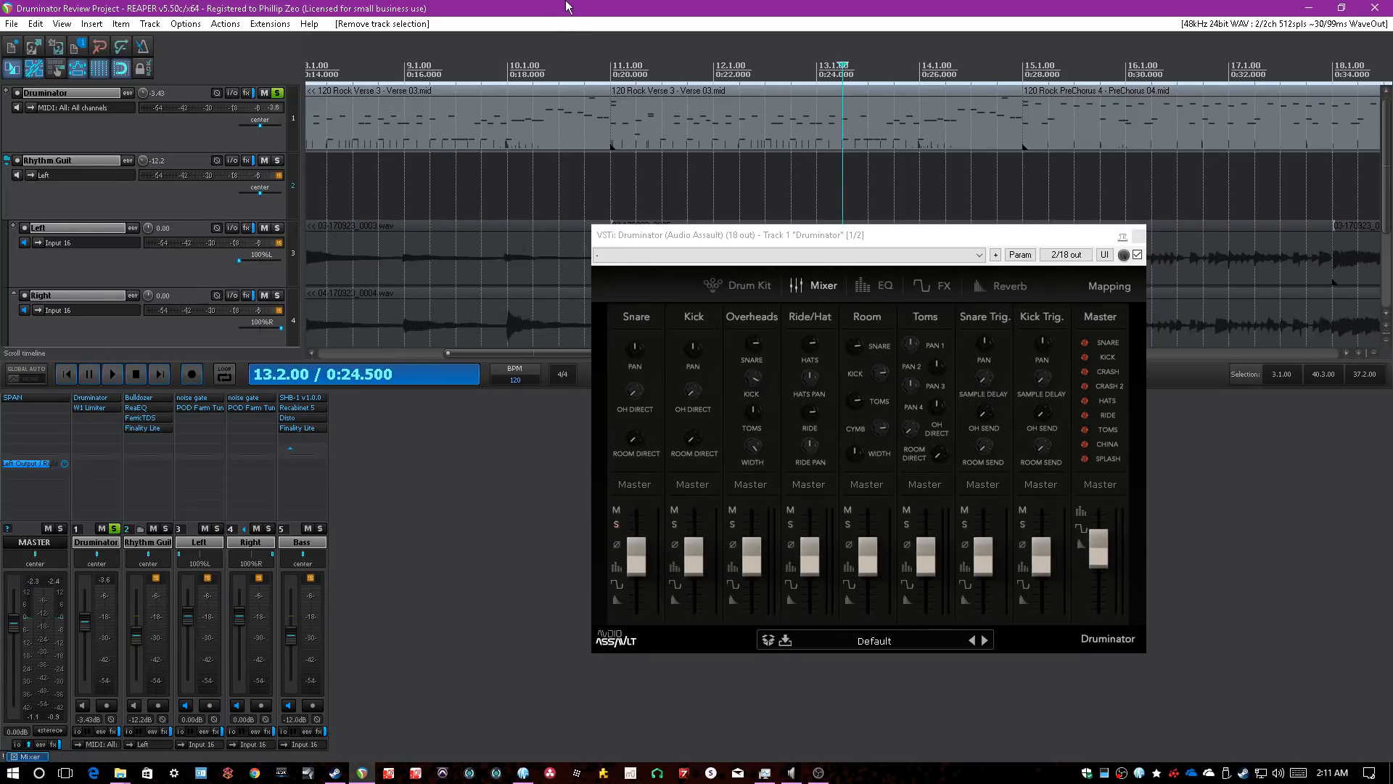
scroll(541, 89, down, 2)
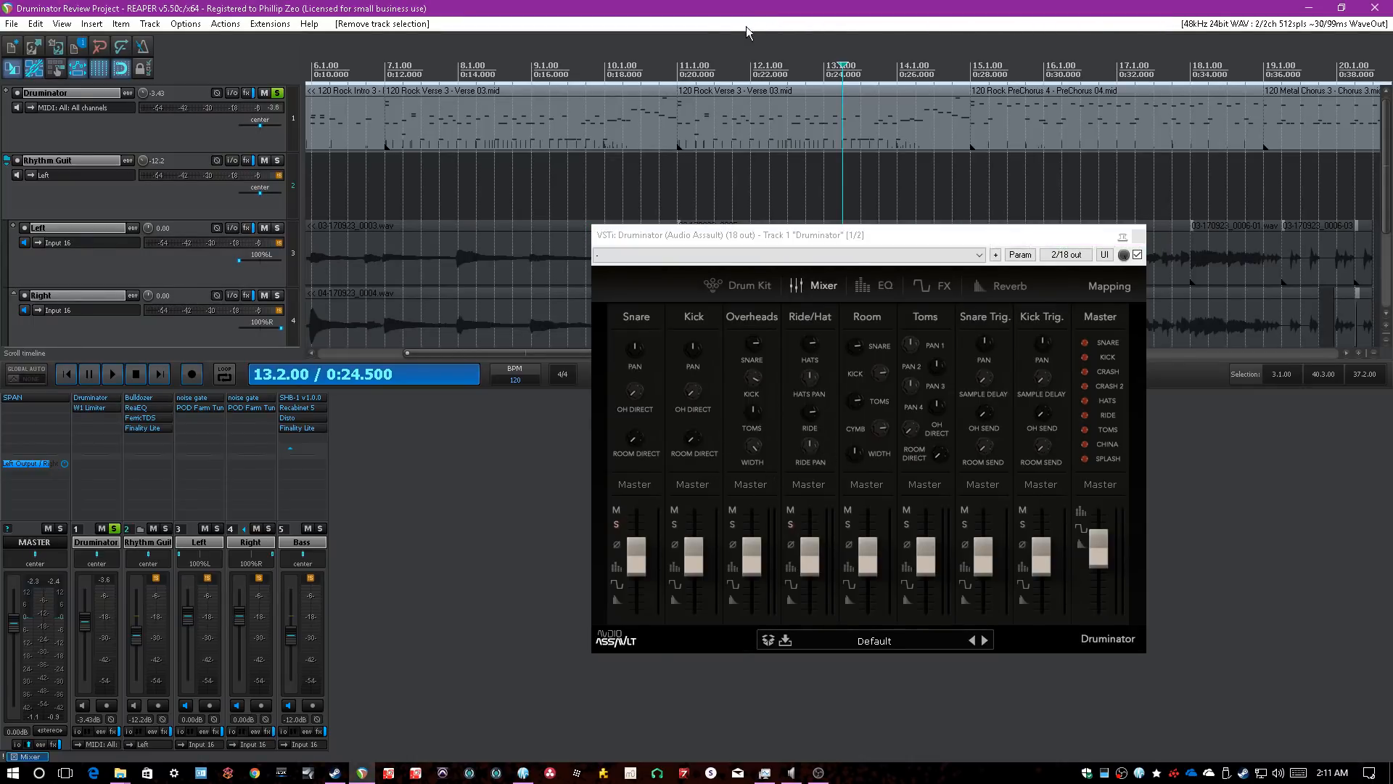
key(space)
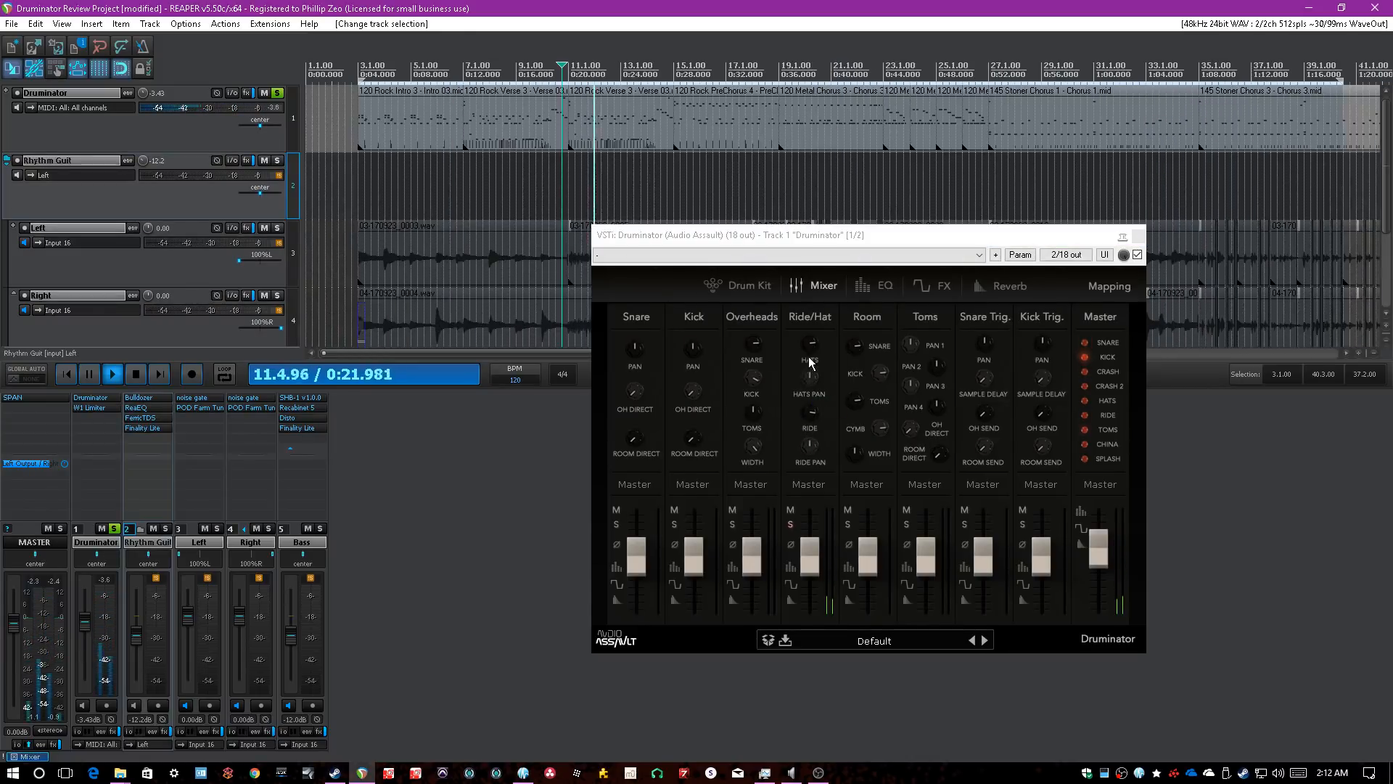
mouse_move(813, 349)
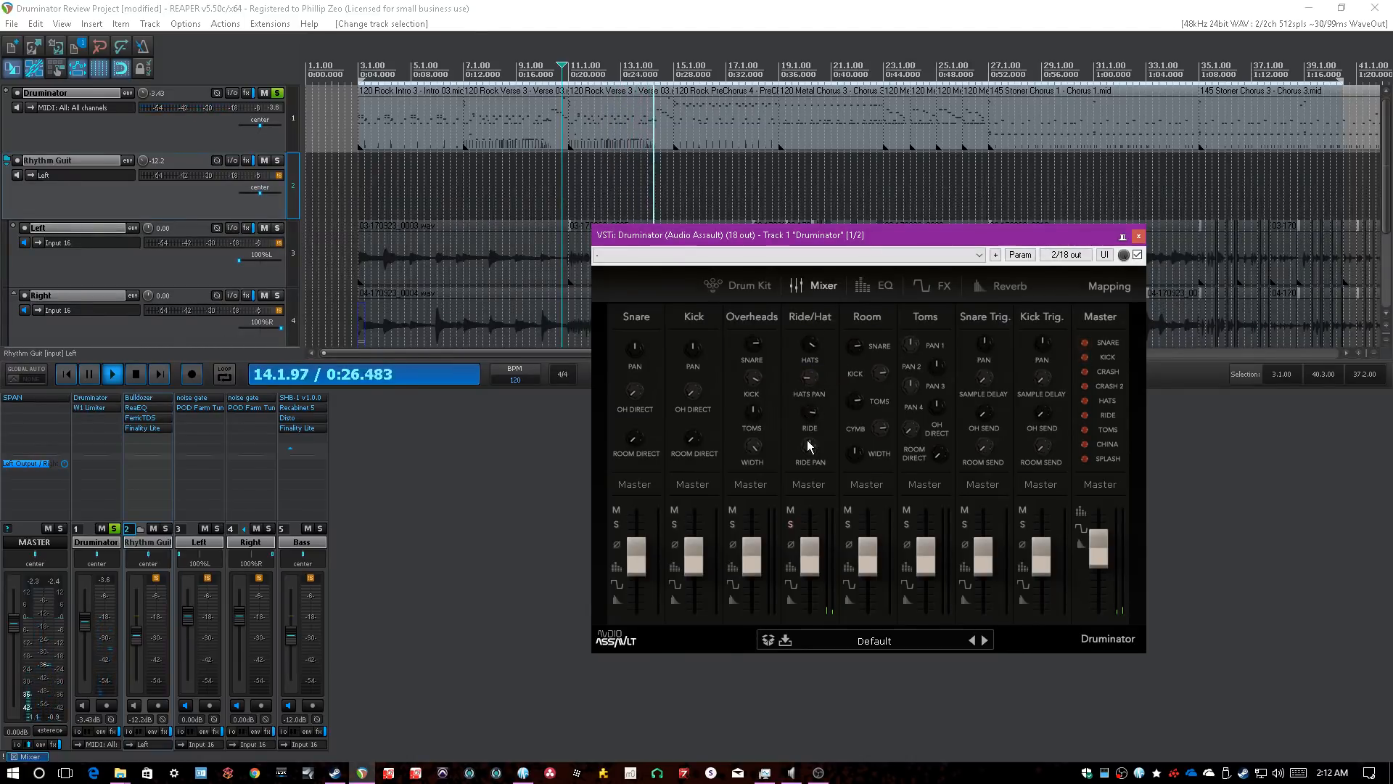
mouse_move(809, 446)
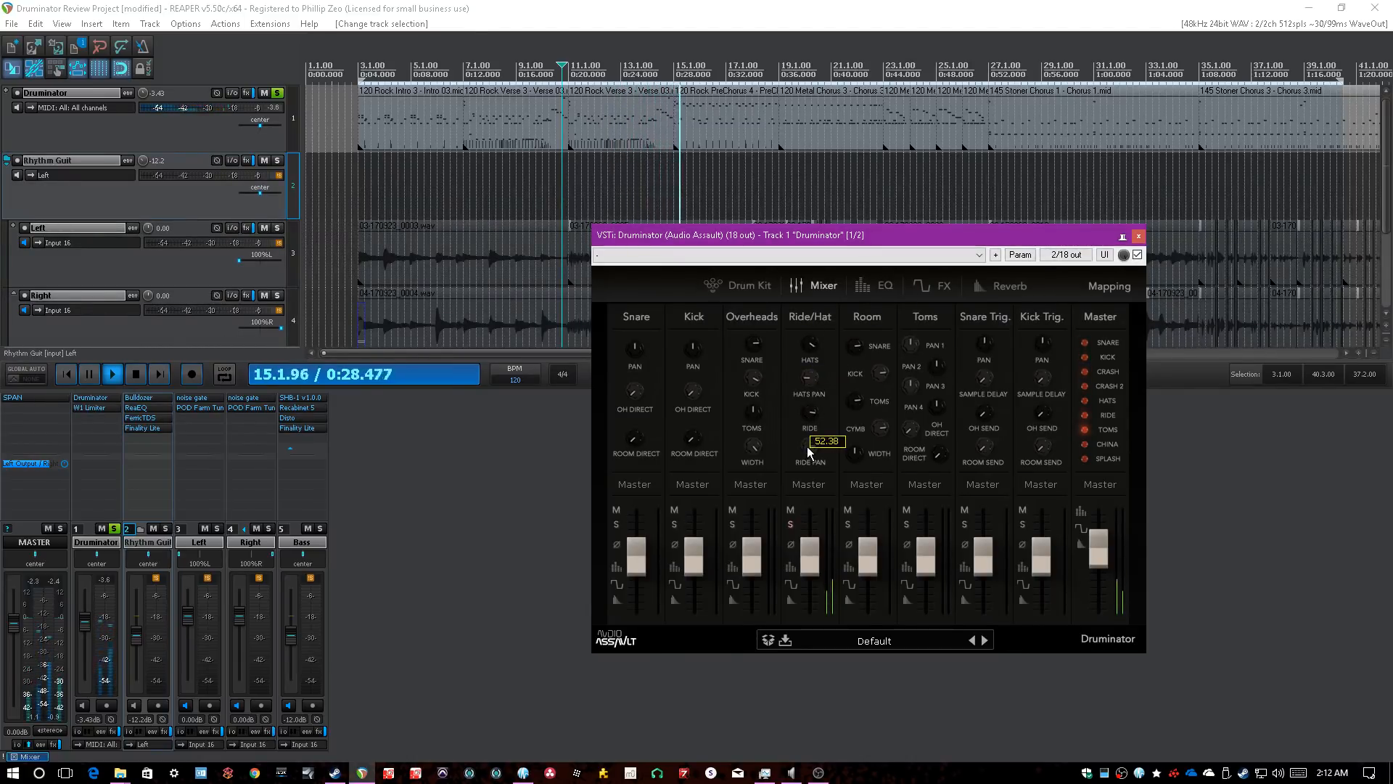
scroll(809, 448, down, 1)
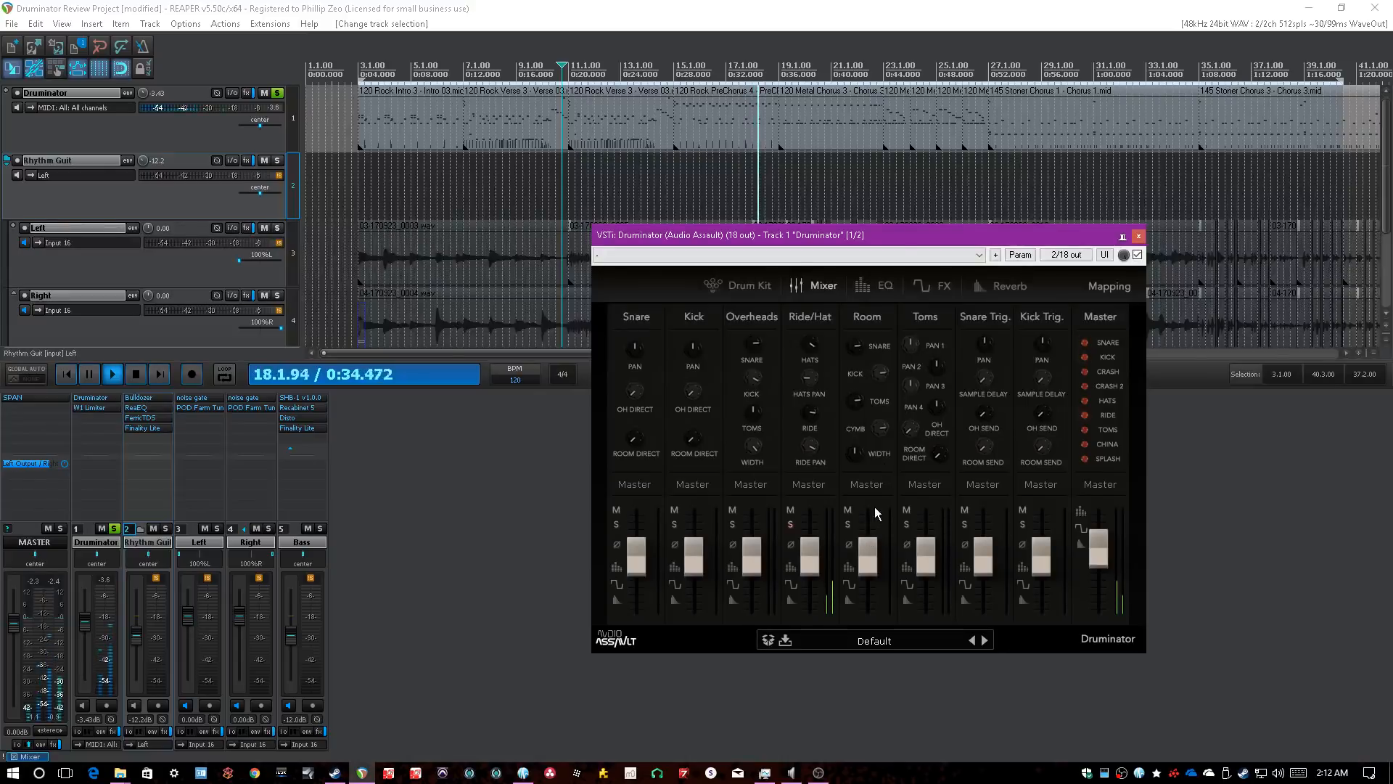
key(space)
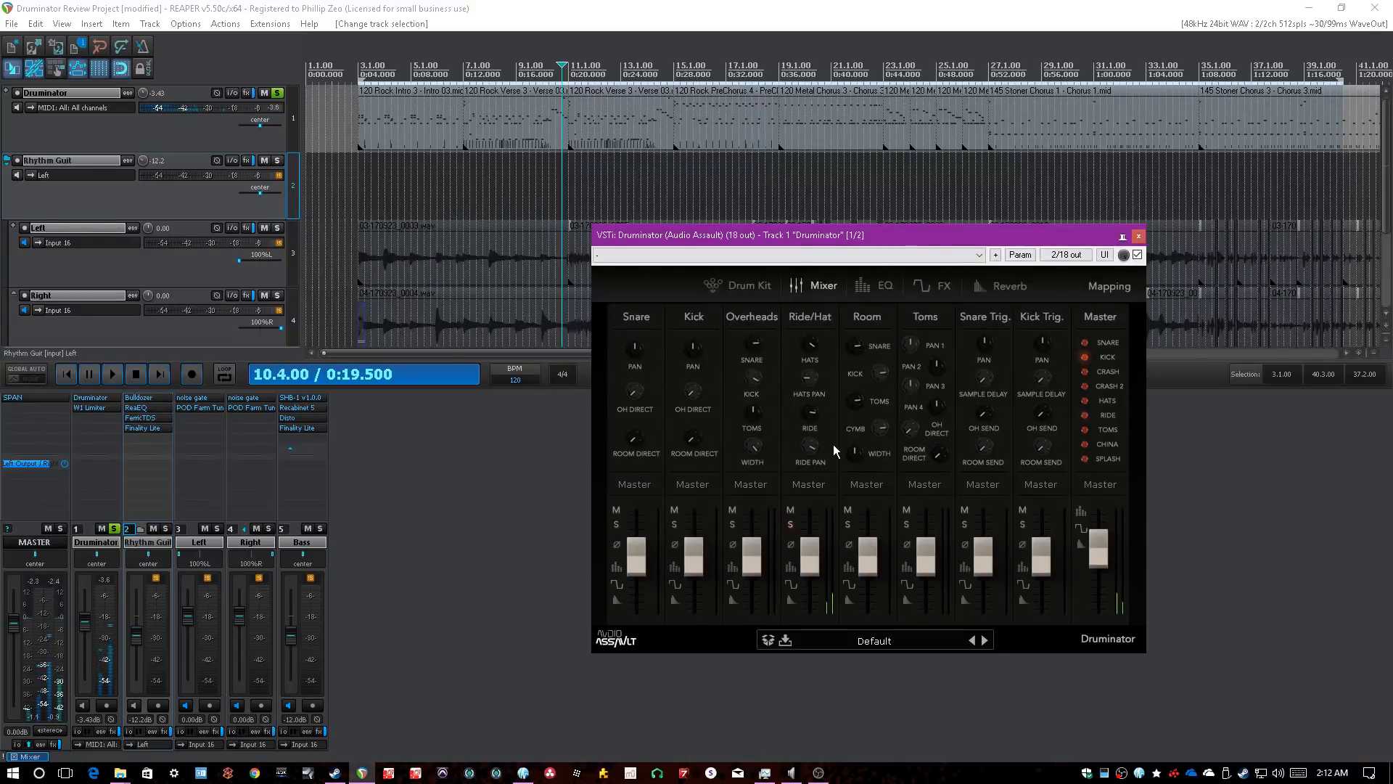
- Solo the Room channel, replay from bar 10.4 and adjust the room width and cymbals level
click(848, 524)
key(space)
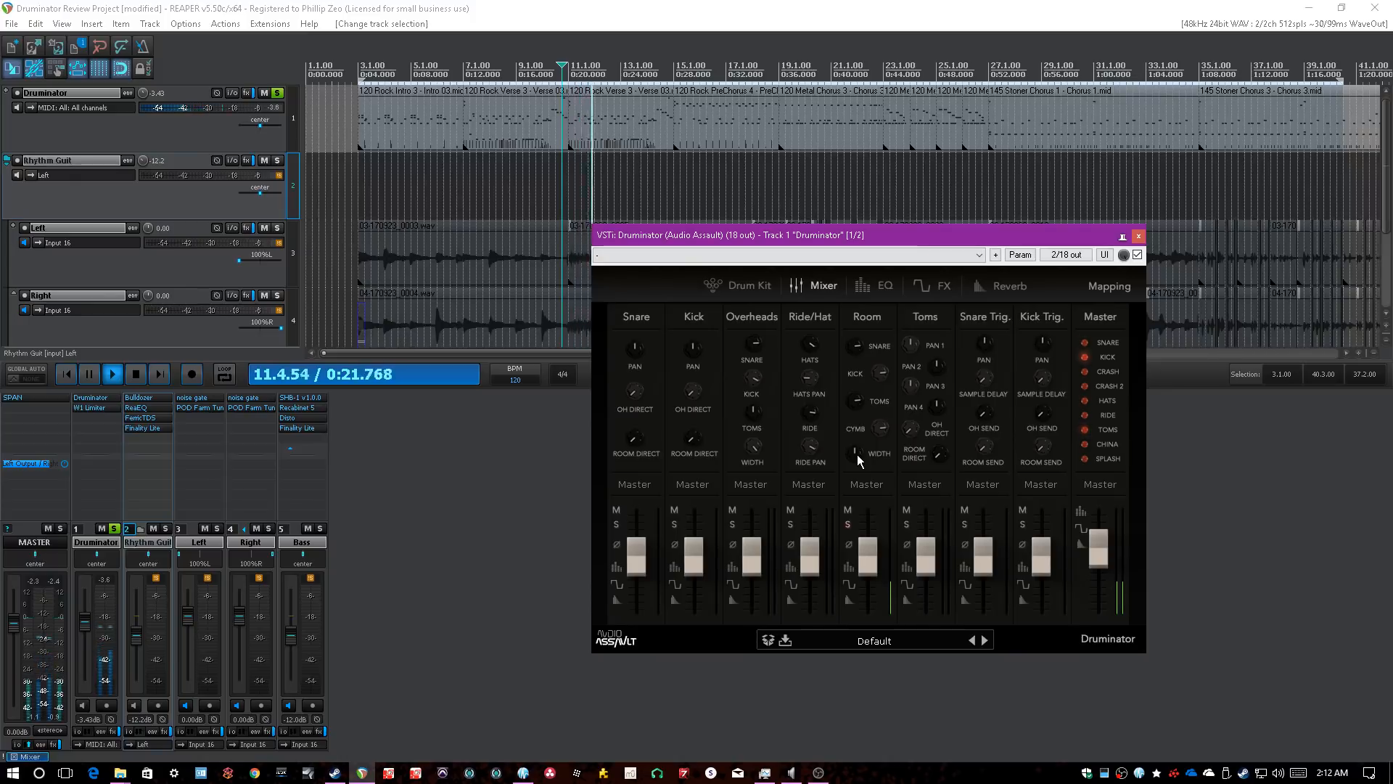
mouse_move(856, 454)
mouse_down()
mouse_move(847, 349)
mouse_move(860, 461)
mouse_up()
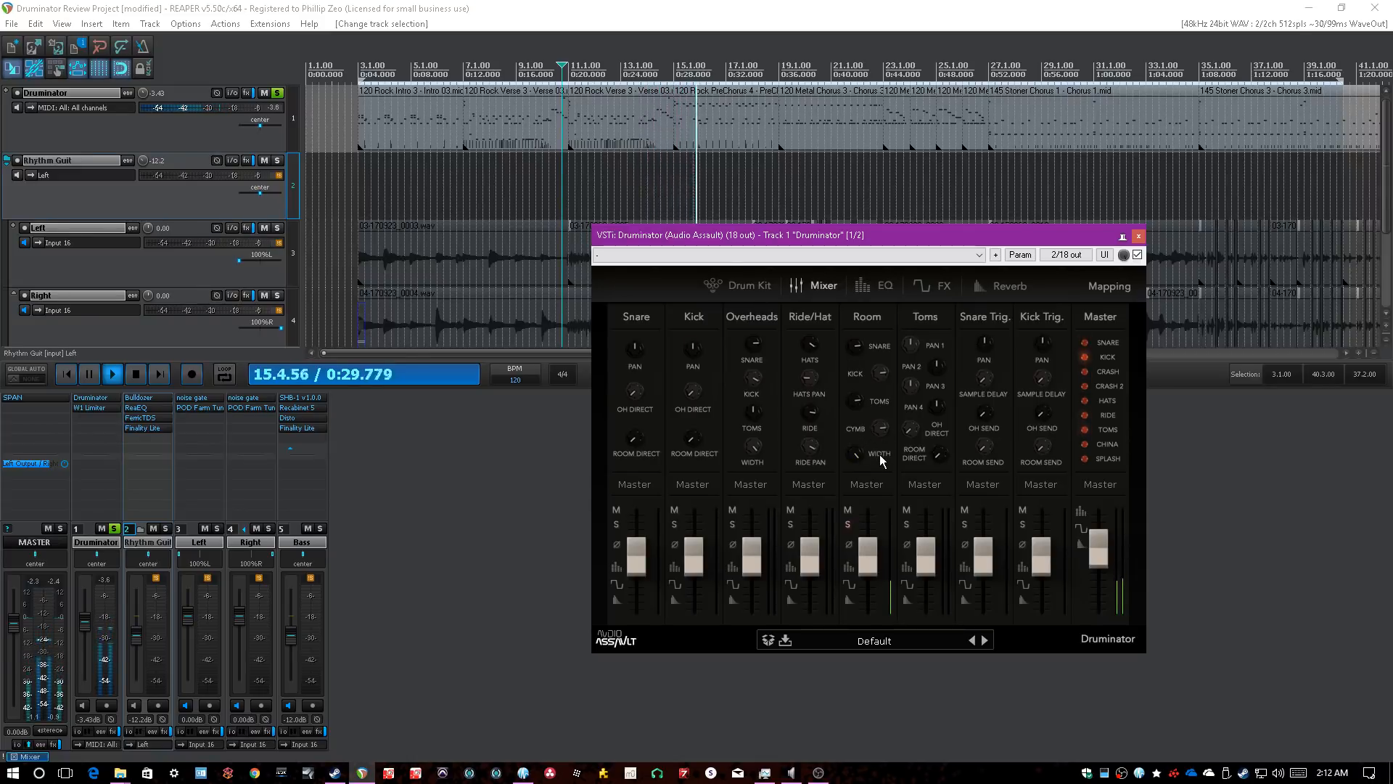
mouse_move(883, 431)
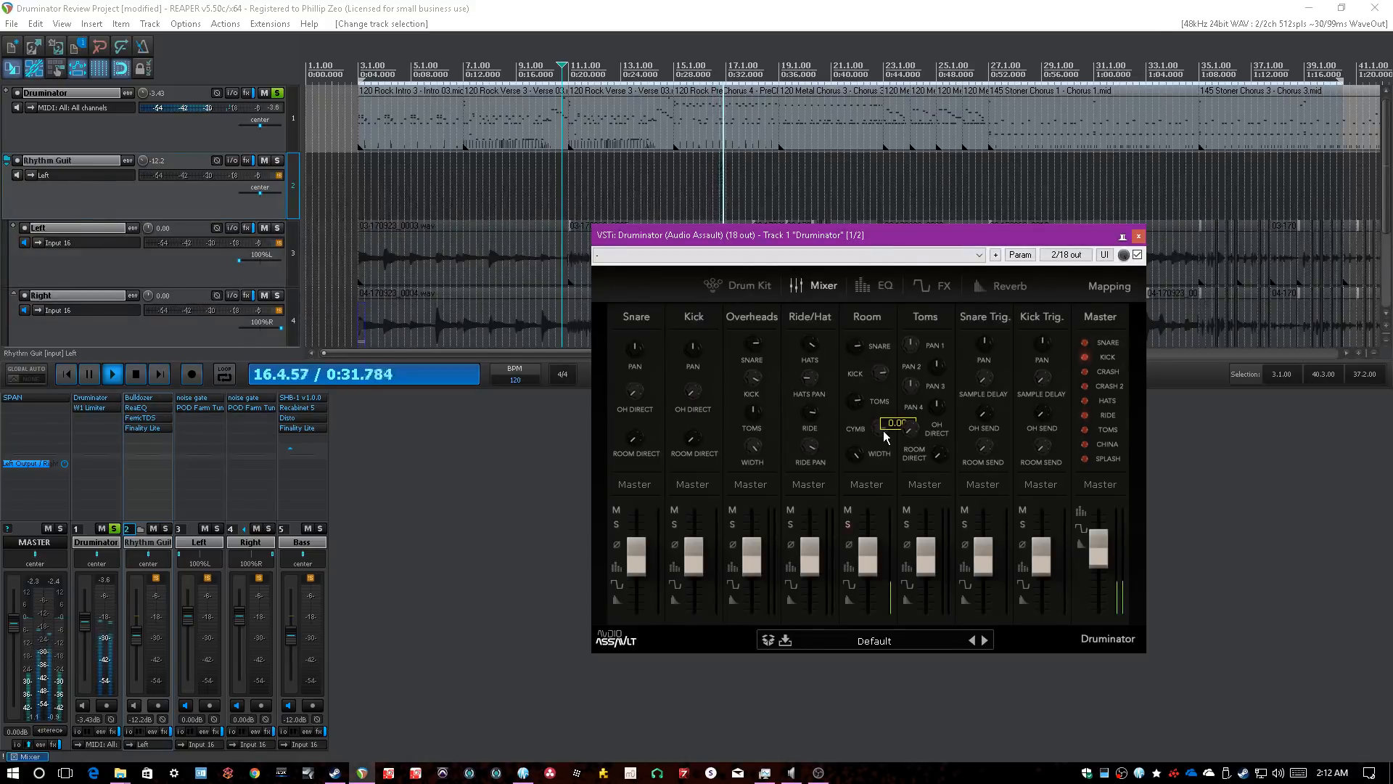
drag(881, 425, 882, 403)
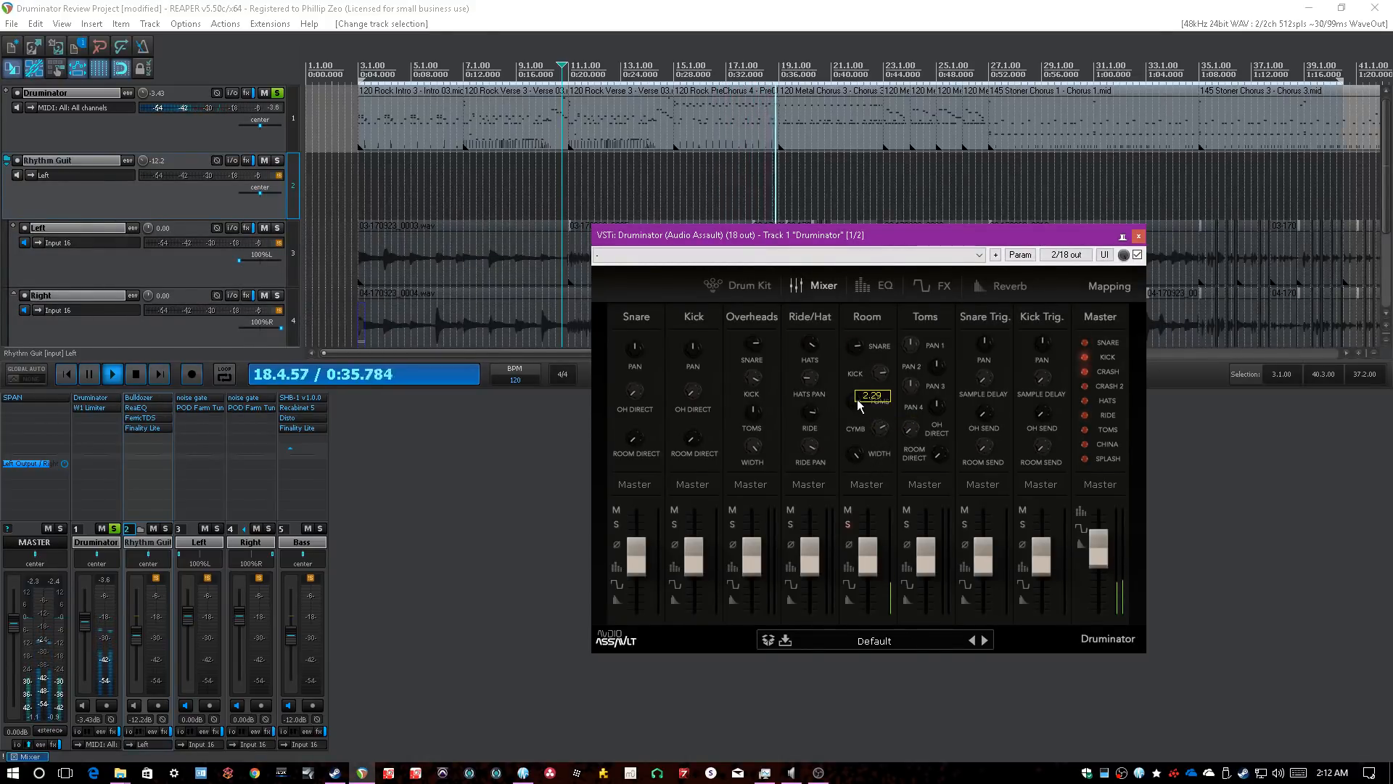
- Restart playback from bar 14 and adjust the toms and snare levels in the Room channel
click(646, 171)
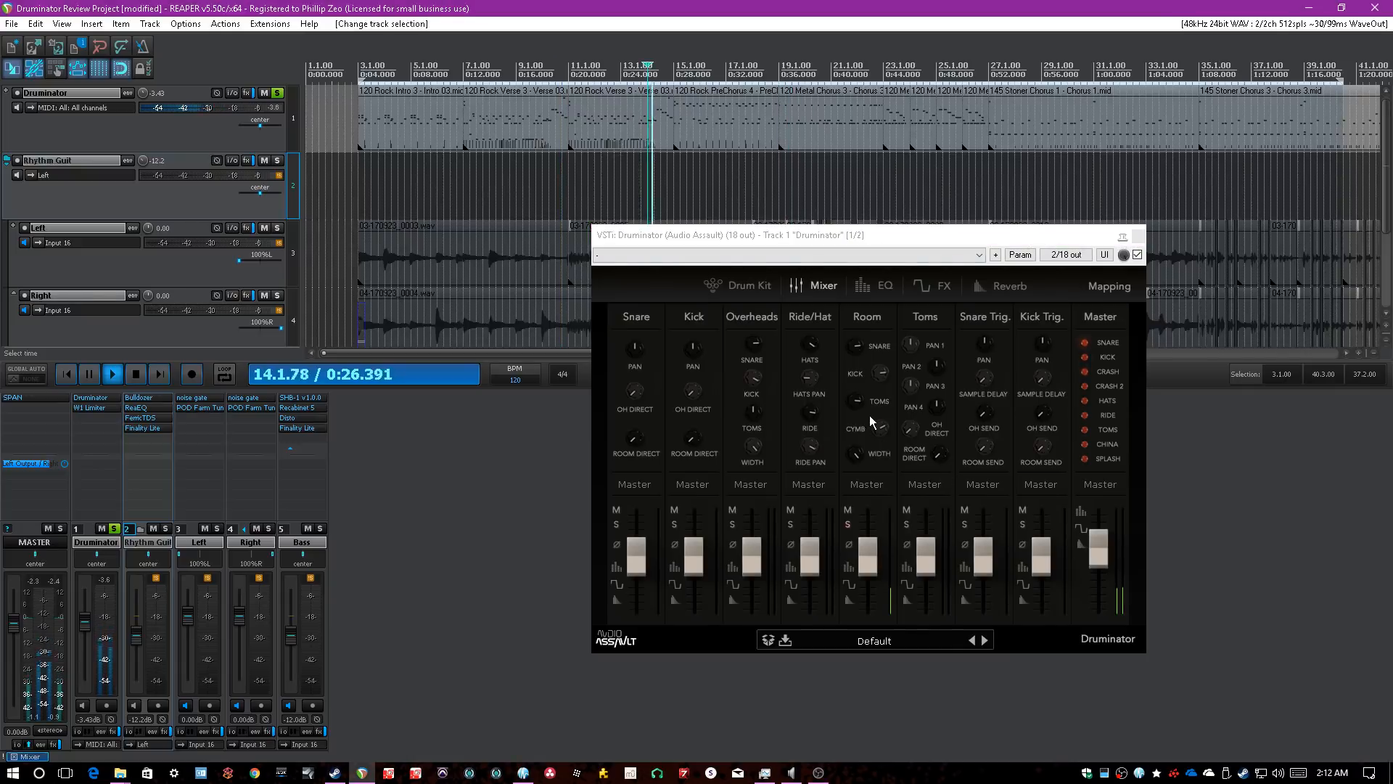
drag(860, 402, 860, 416)
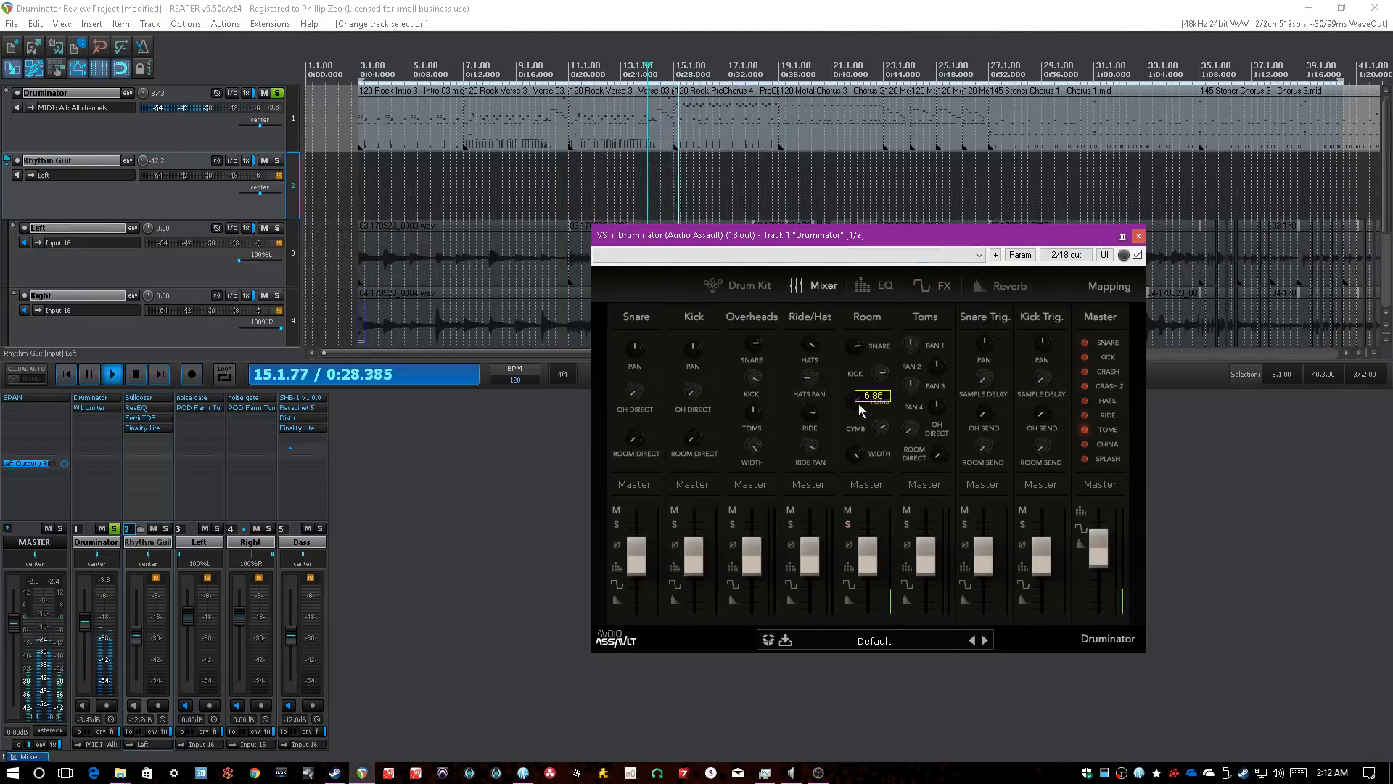
drag(857, 347, 854, 330)
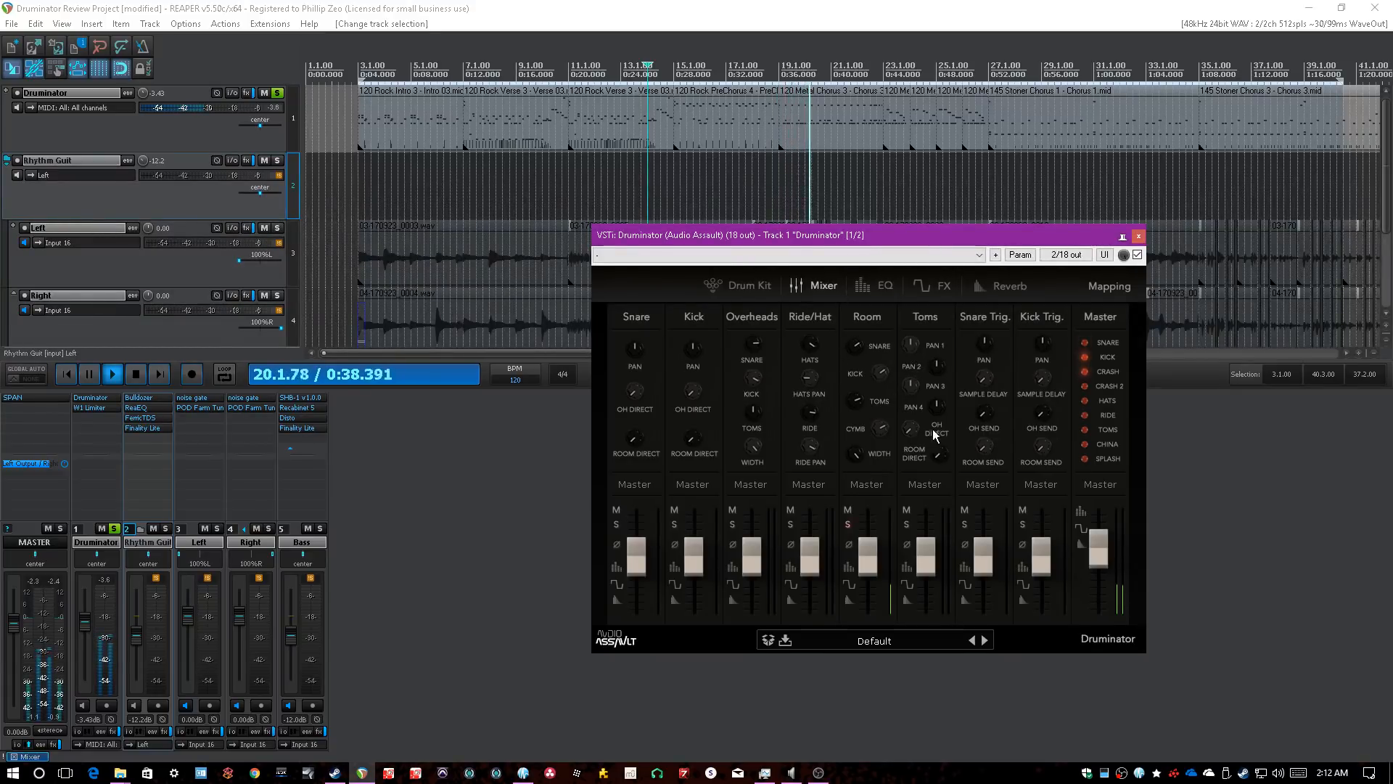
- Solo the Toms channel, loop the metal fills from bar 23 to 27 and adjust the four tom pans
click(906, 524)
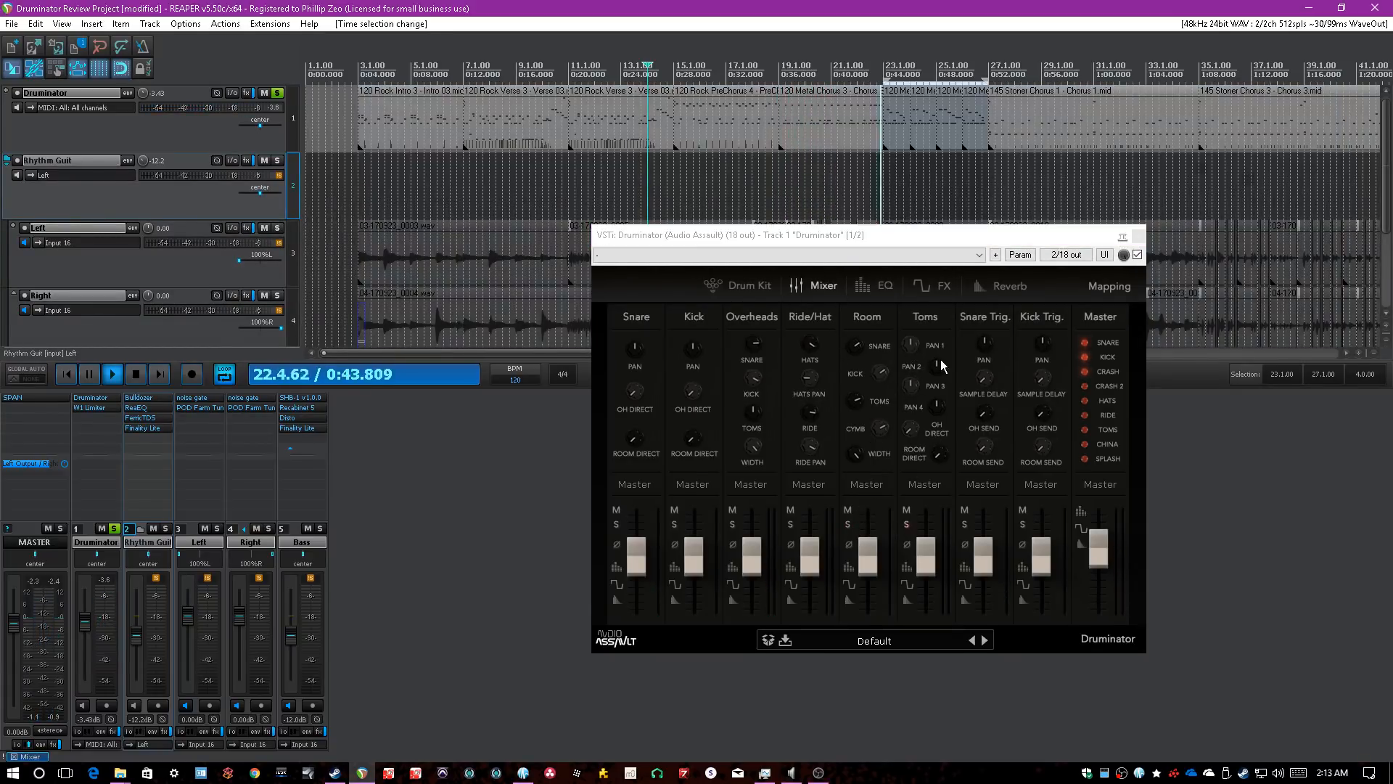
drag(916, 344, 942, 430)
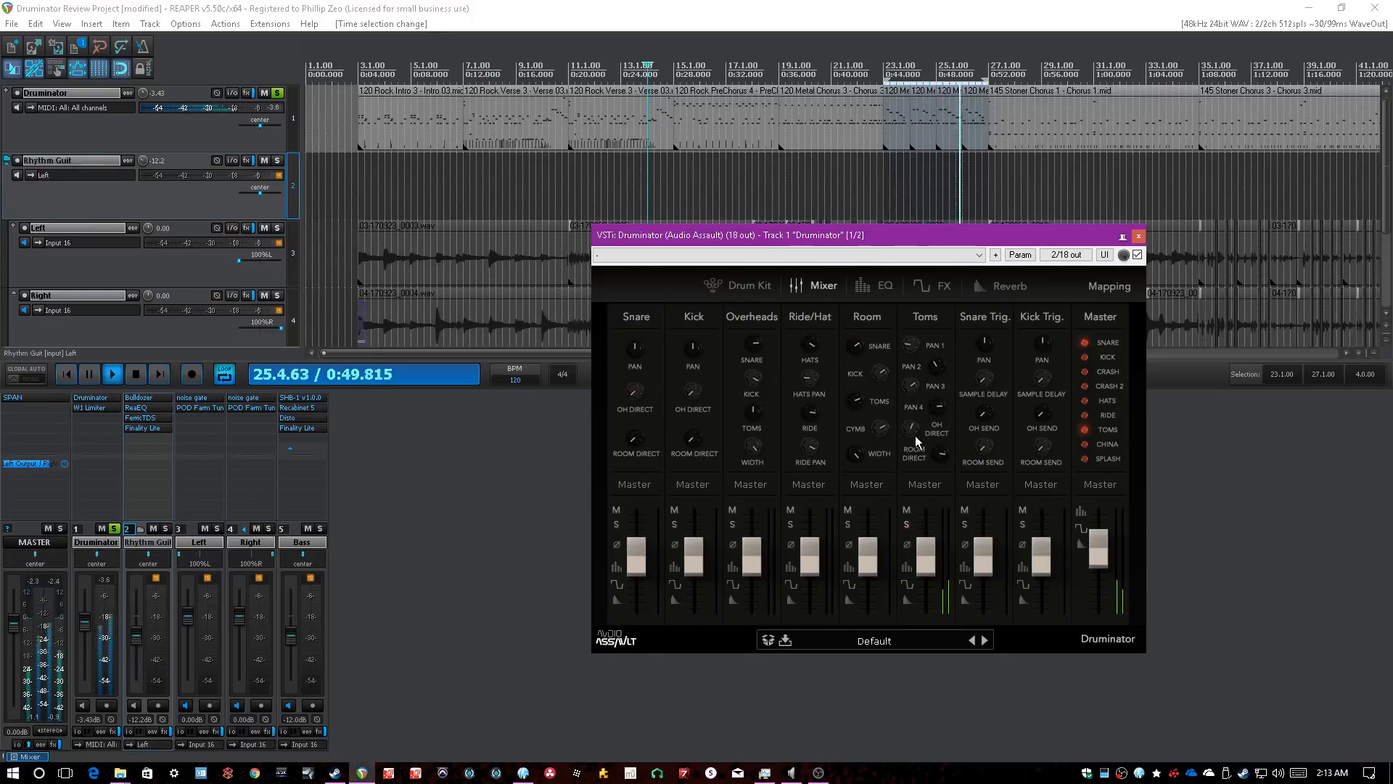
- Try out the Toms channel's overhead direct and room direct levels while the fills loop
double_click(913, 425)
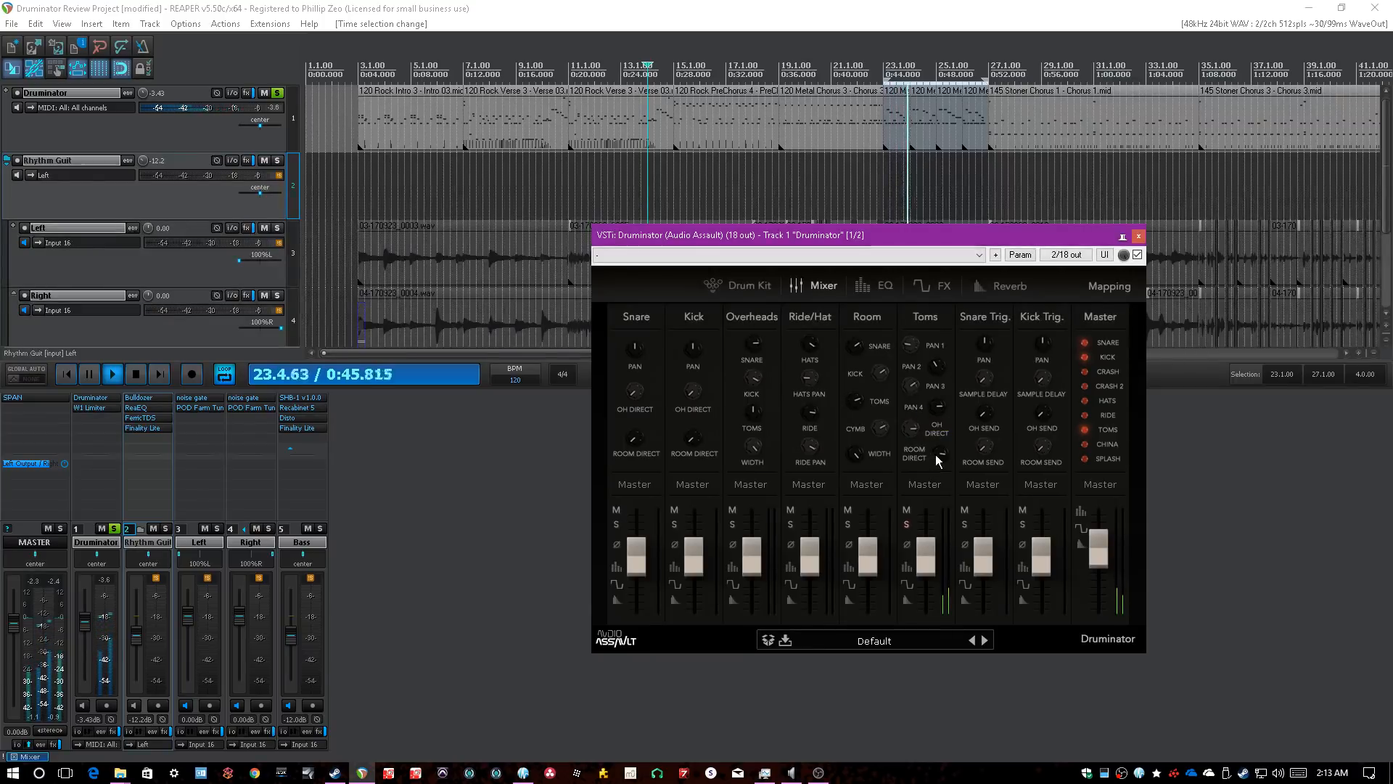
drag(911, 427, 938, 522)
click(1227, 468)
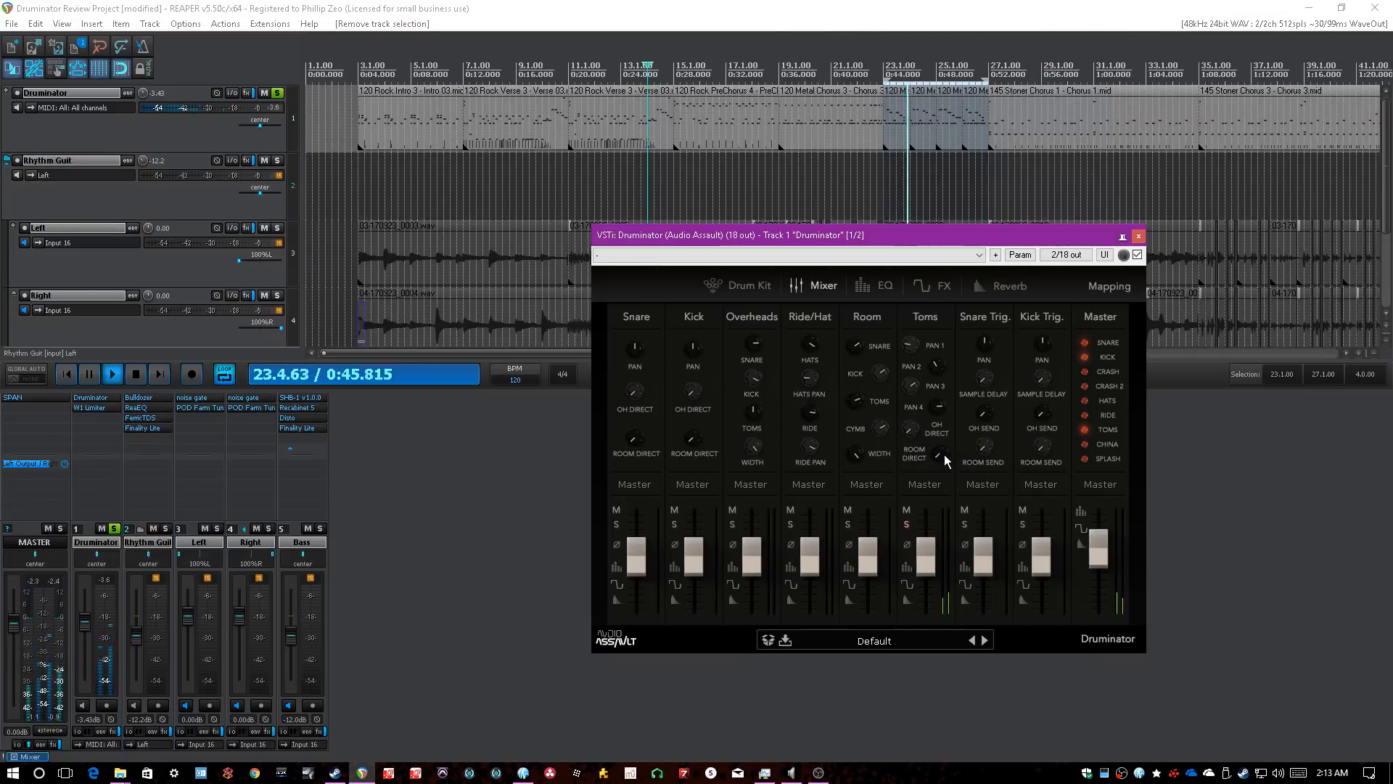
mouse_move(943, 454)
mouse_down()
mouse_move(943, 429)
mouse_move(940, 467)
mouse_up()
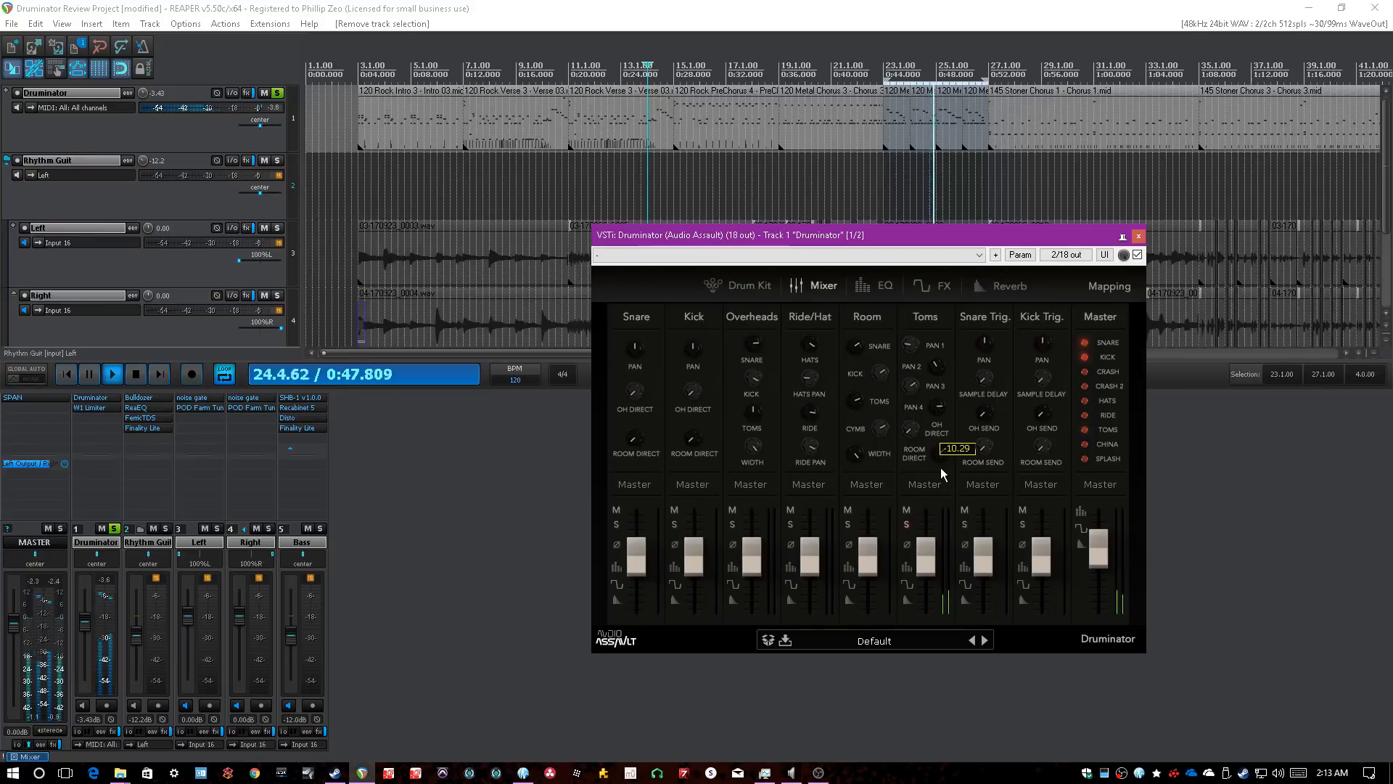
click(1213, 505)
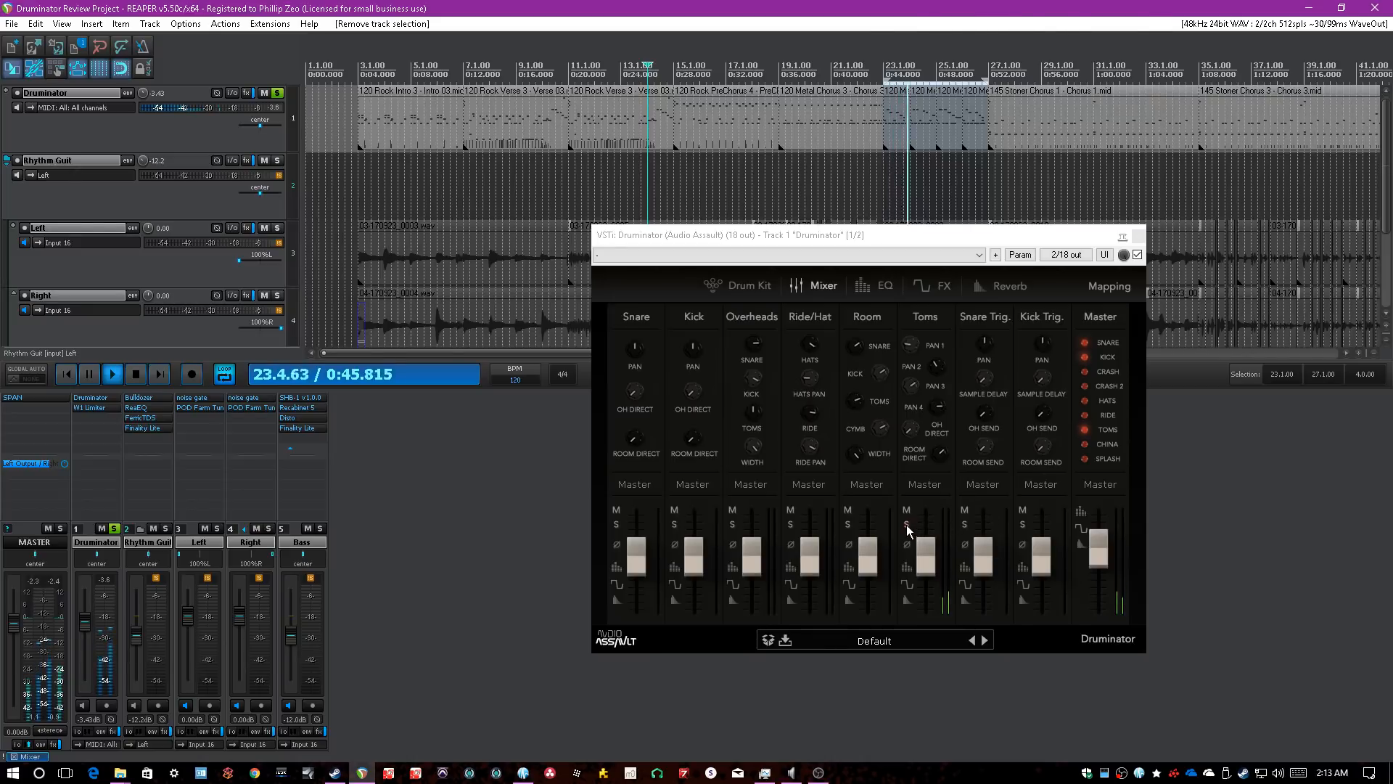
- Audition the soloed Snare Trig. and Kick Trig. channels, adjusting their fader levels during playback from bar 14
click(969, 532)
key(space)
key(space)
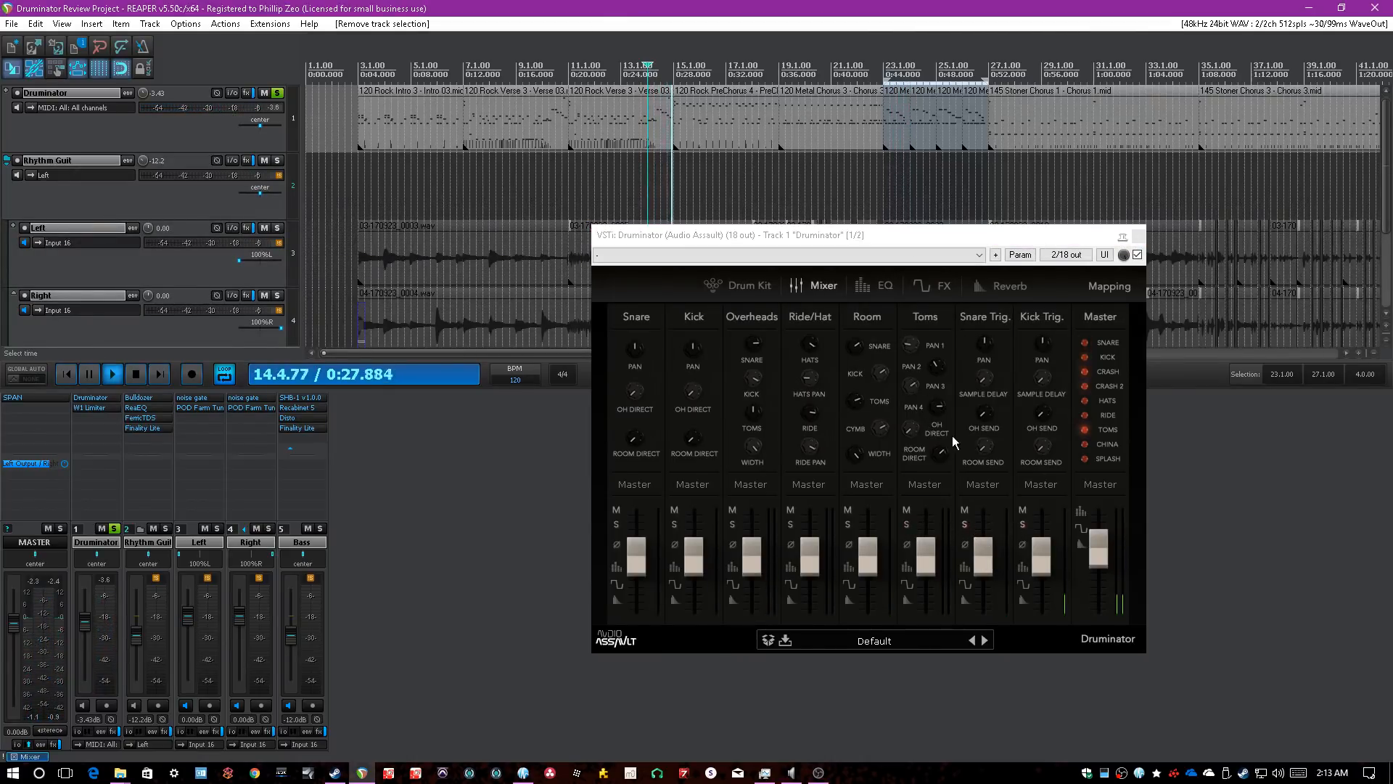
drag(983, 564, 1044, 554)
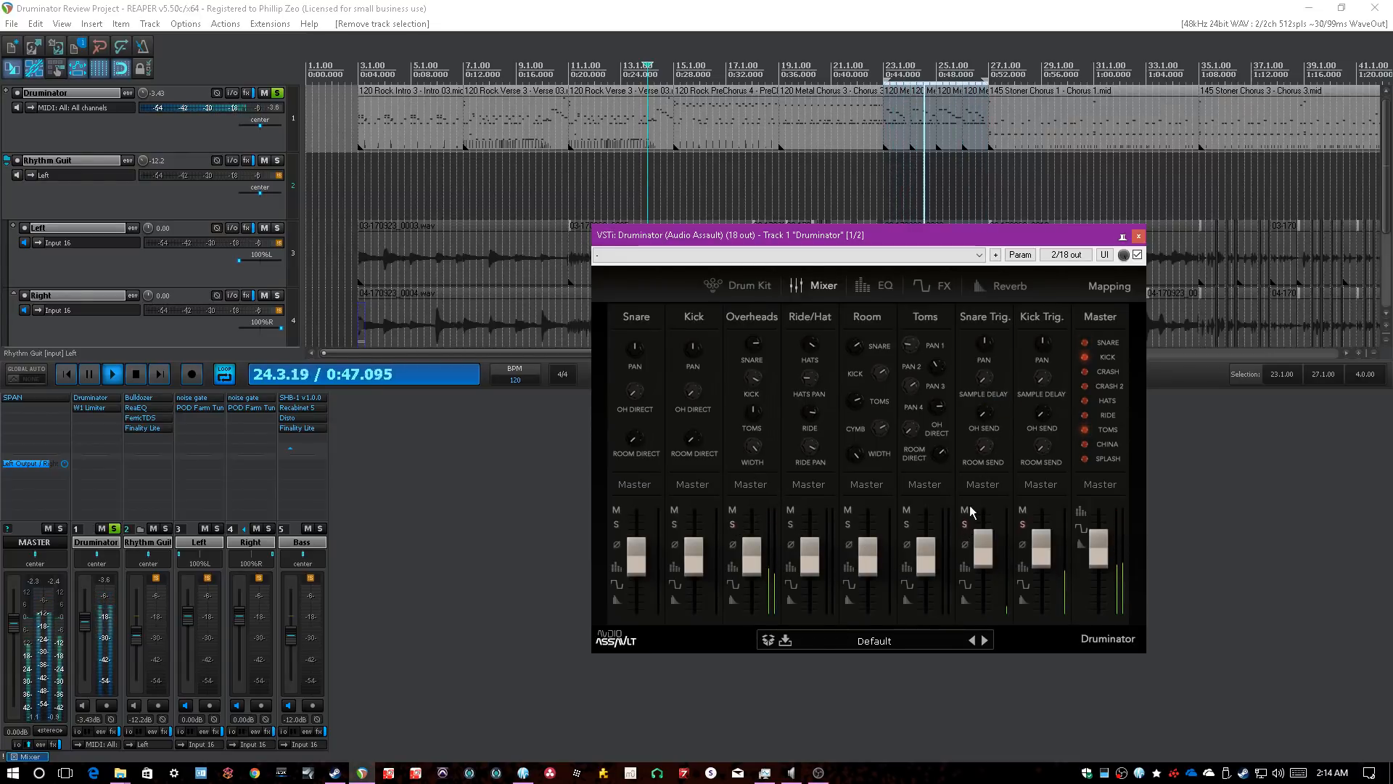
mouse_move(987, 450)
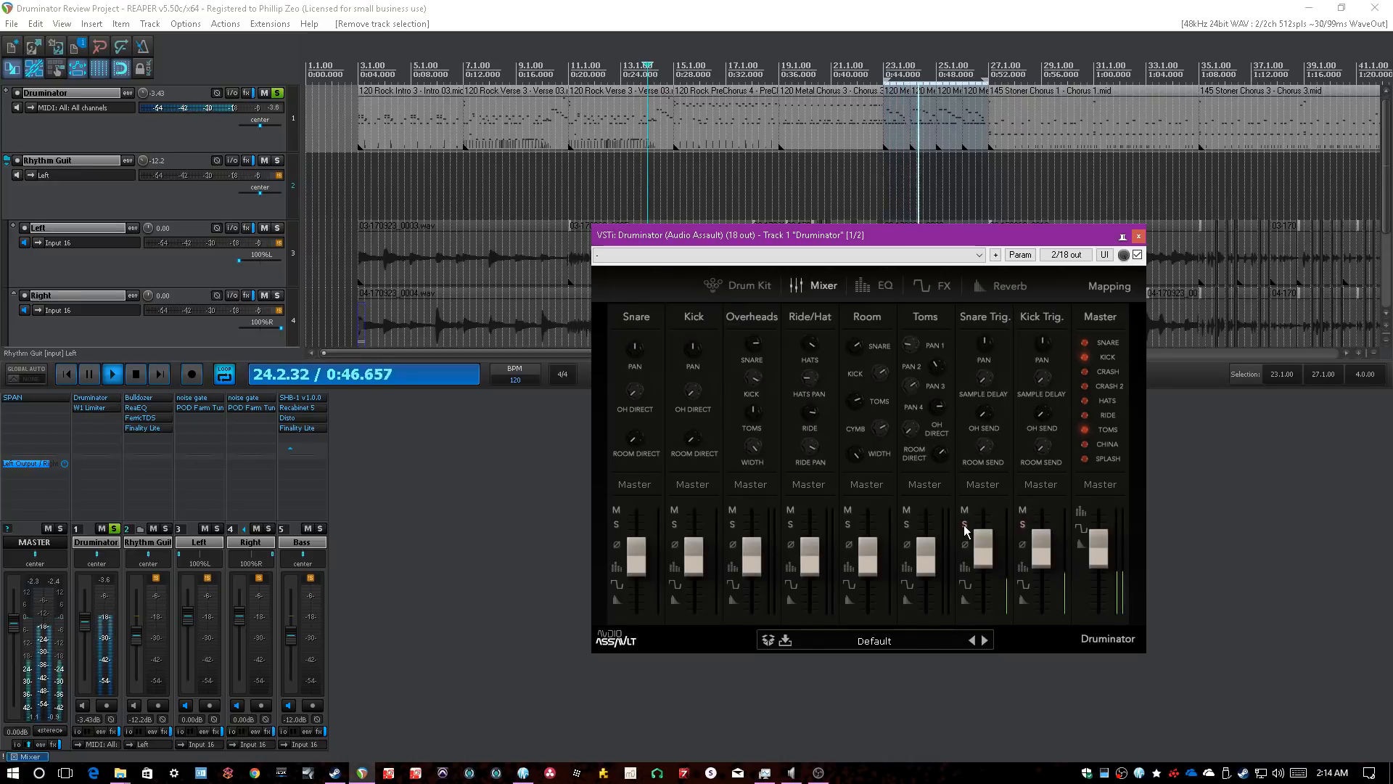
key(space)
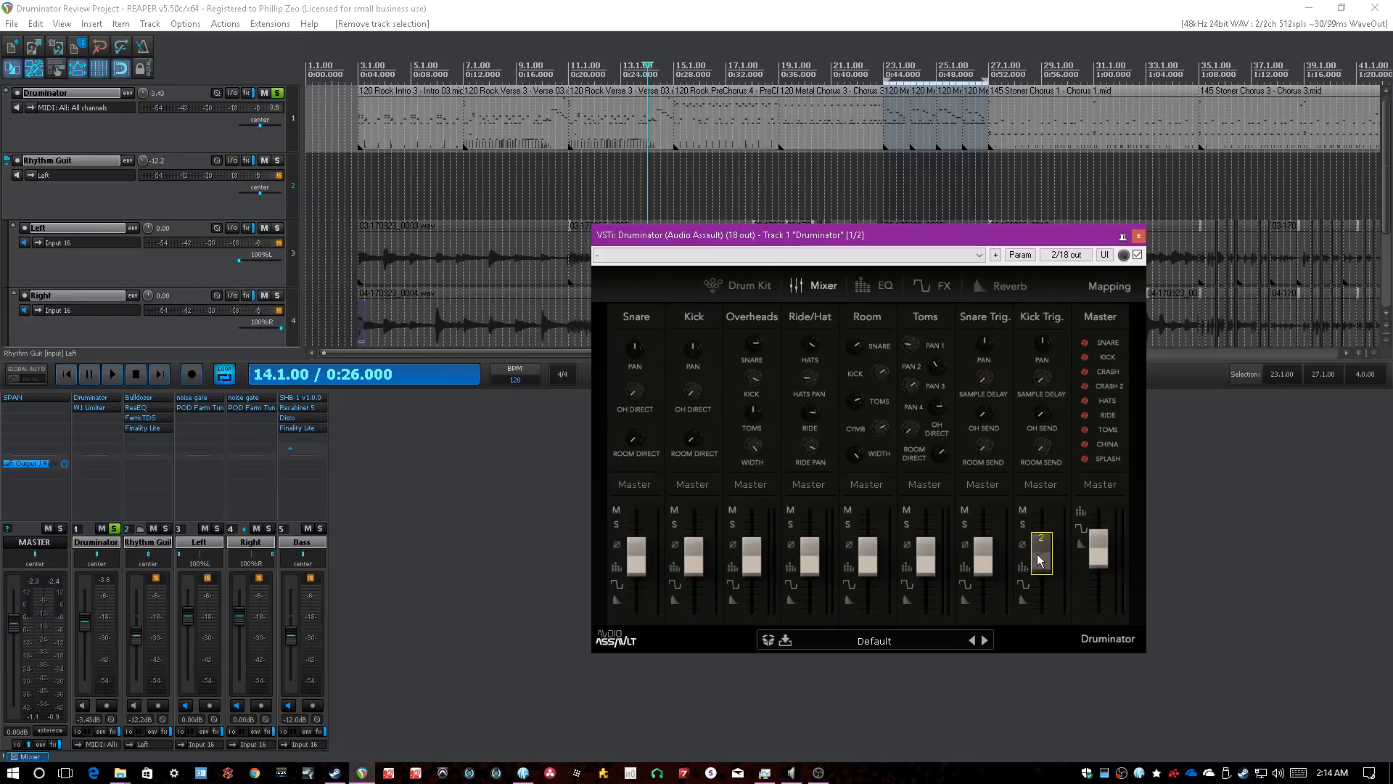
- Show the output choices of the Snare channel in the Druminator mixer
click(1256, 540)
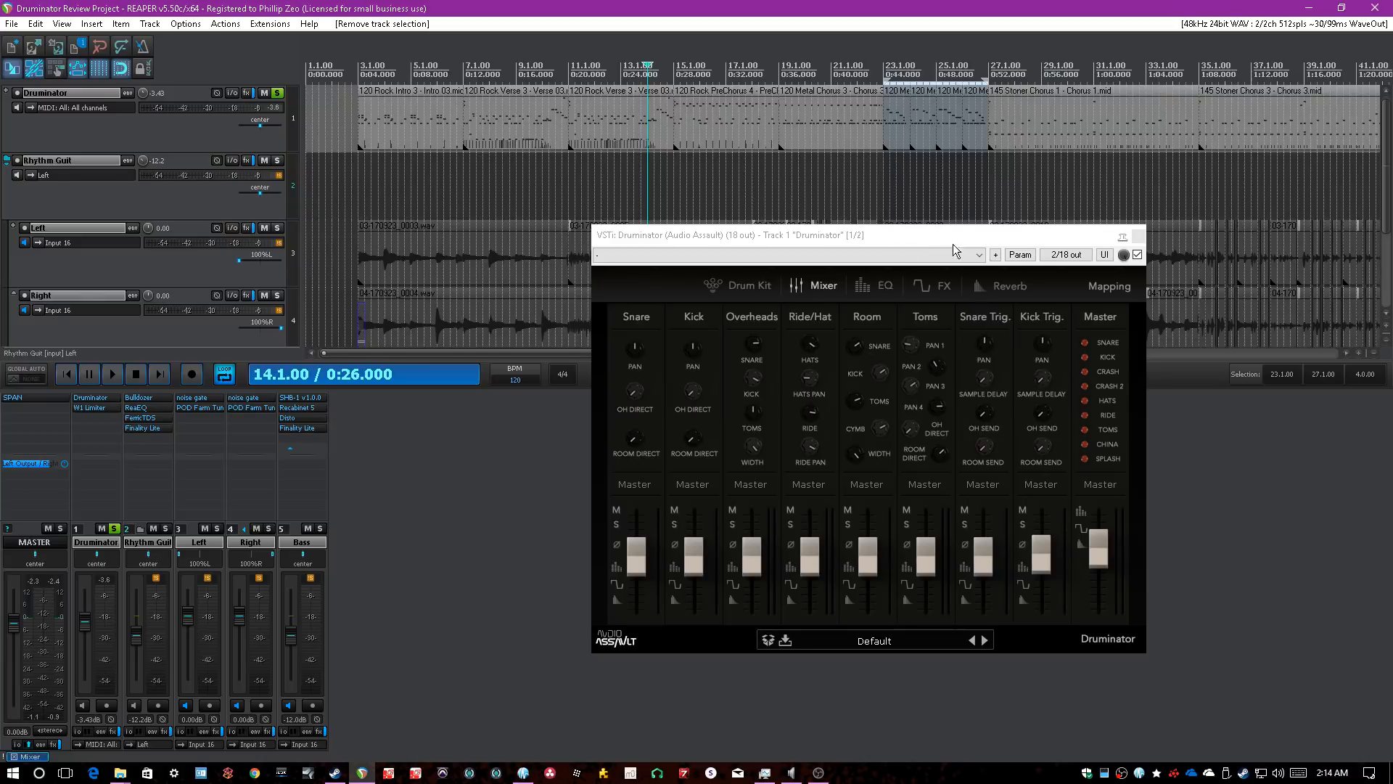
drag(1045, 242, 1058, 243)
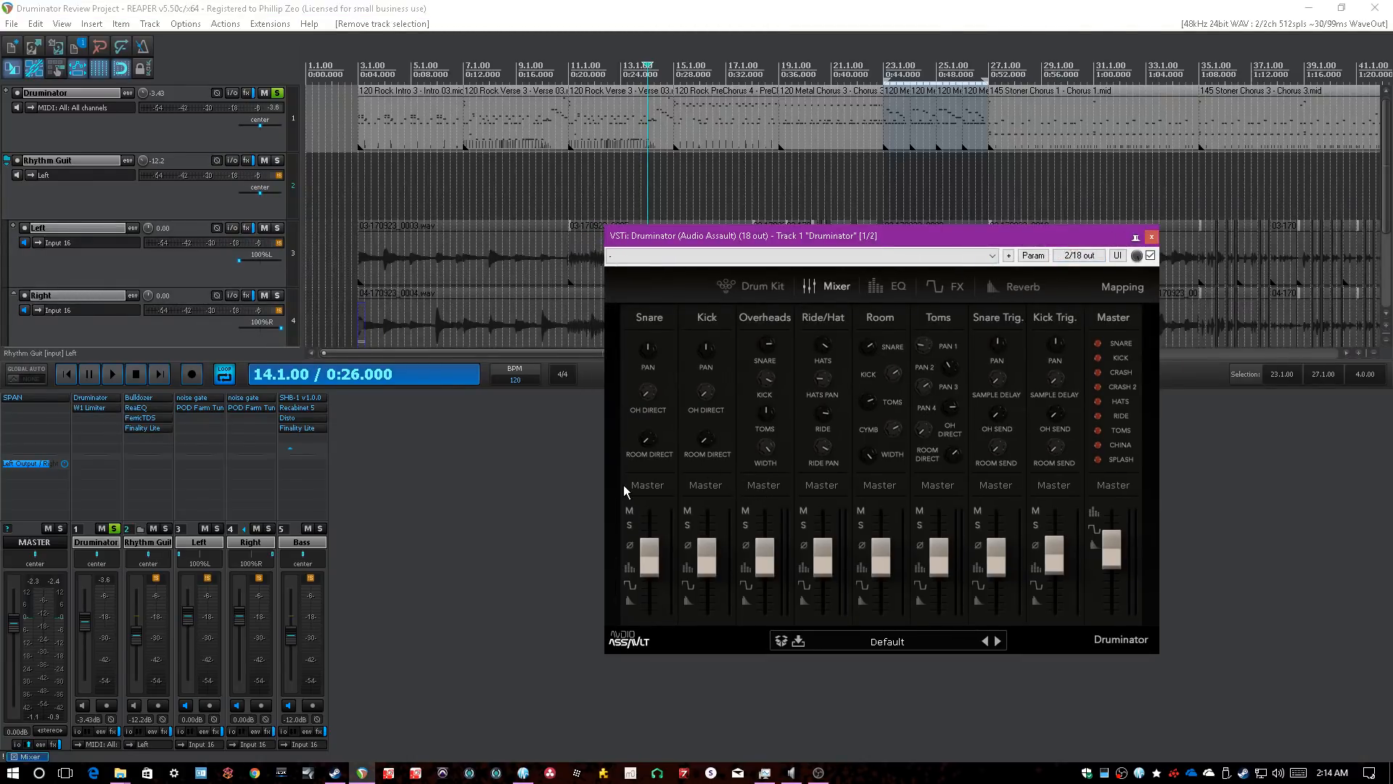
click(647, 484)
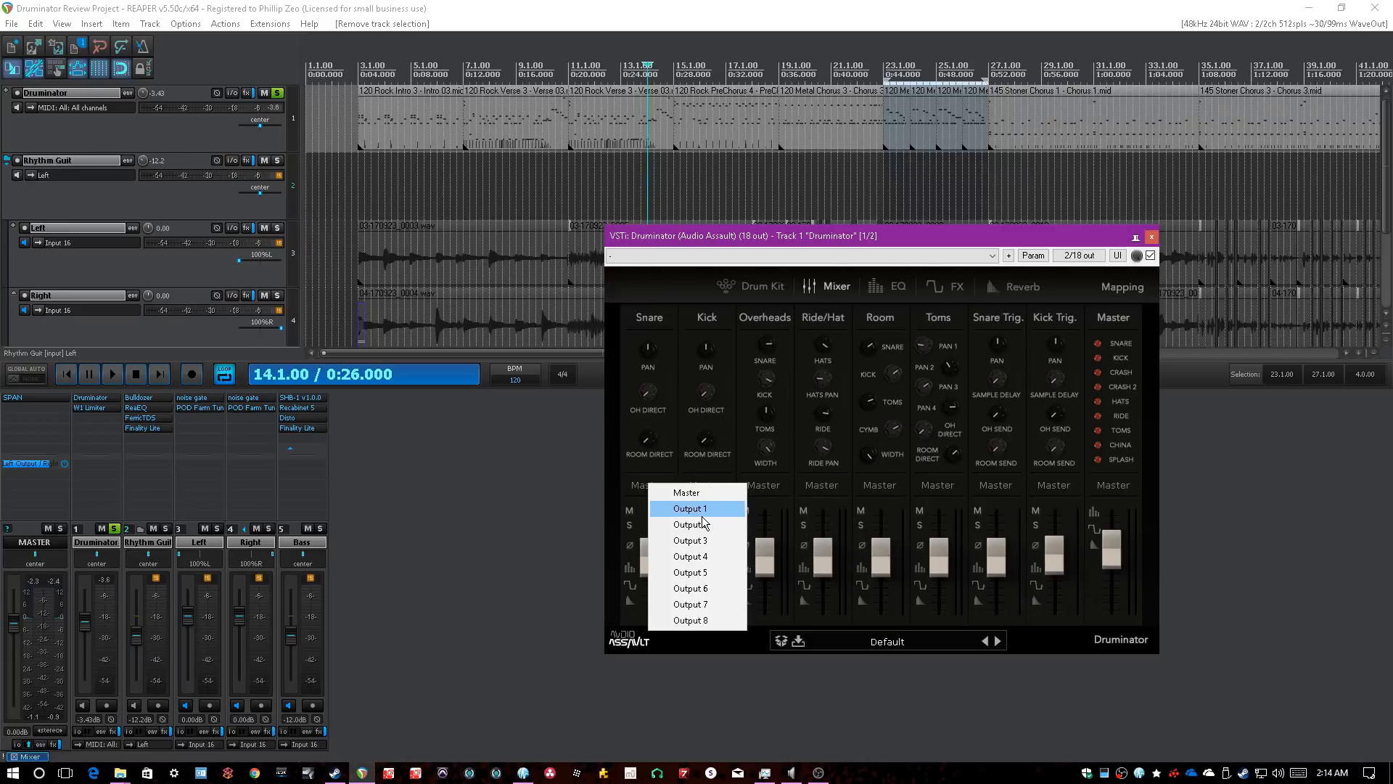
- Expand the Druminator plug-in's pin connector to eight track channels
click(1068, 256)
click(1073, 373)
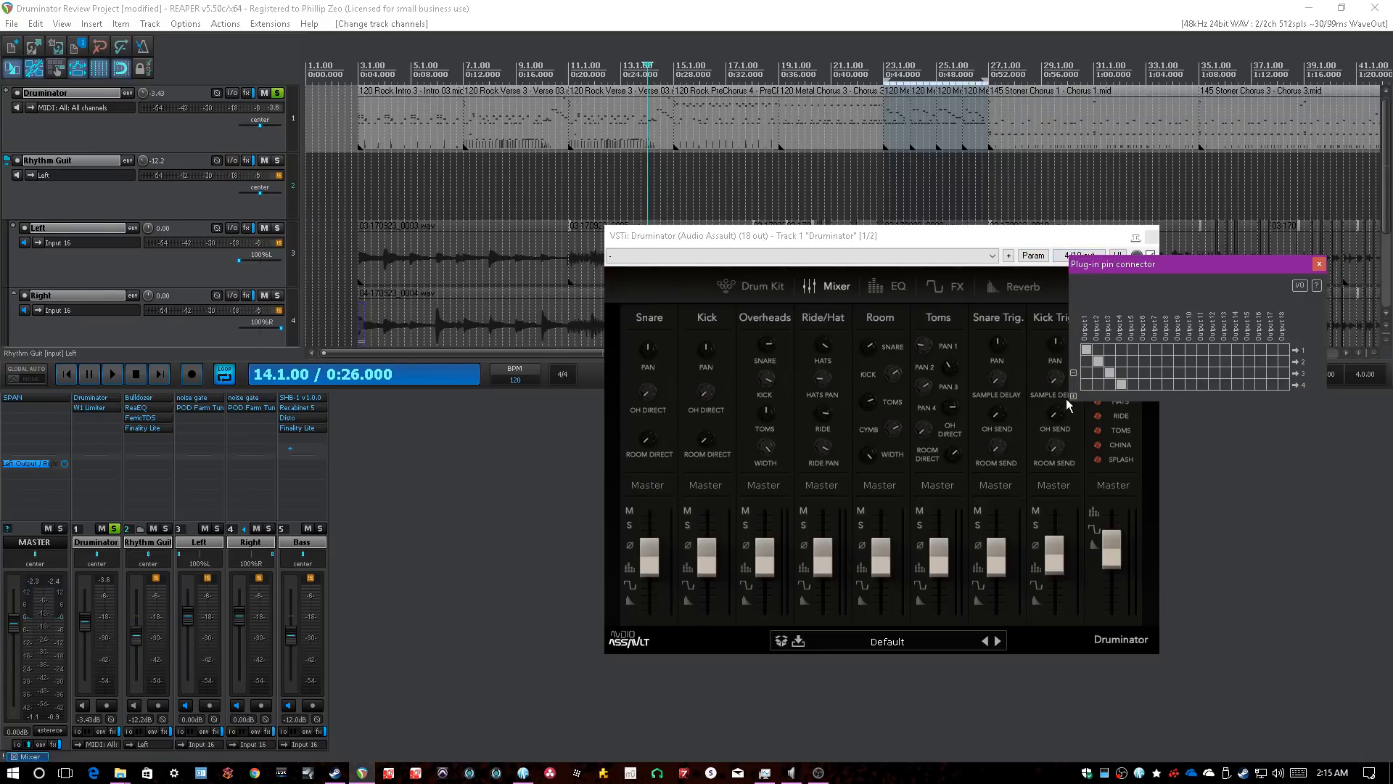
click(1073, 397)
click(1073, 419)
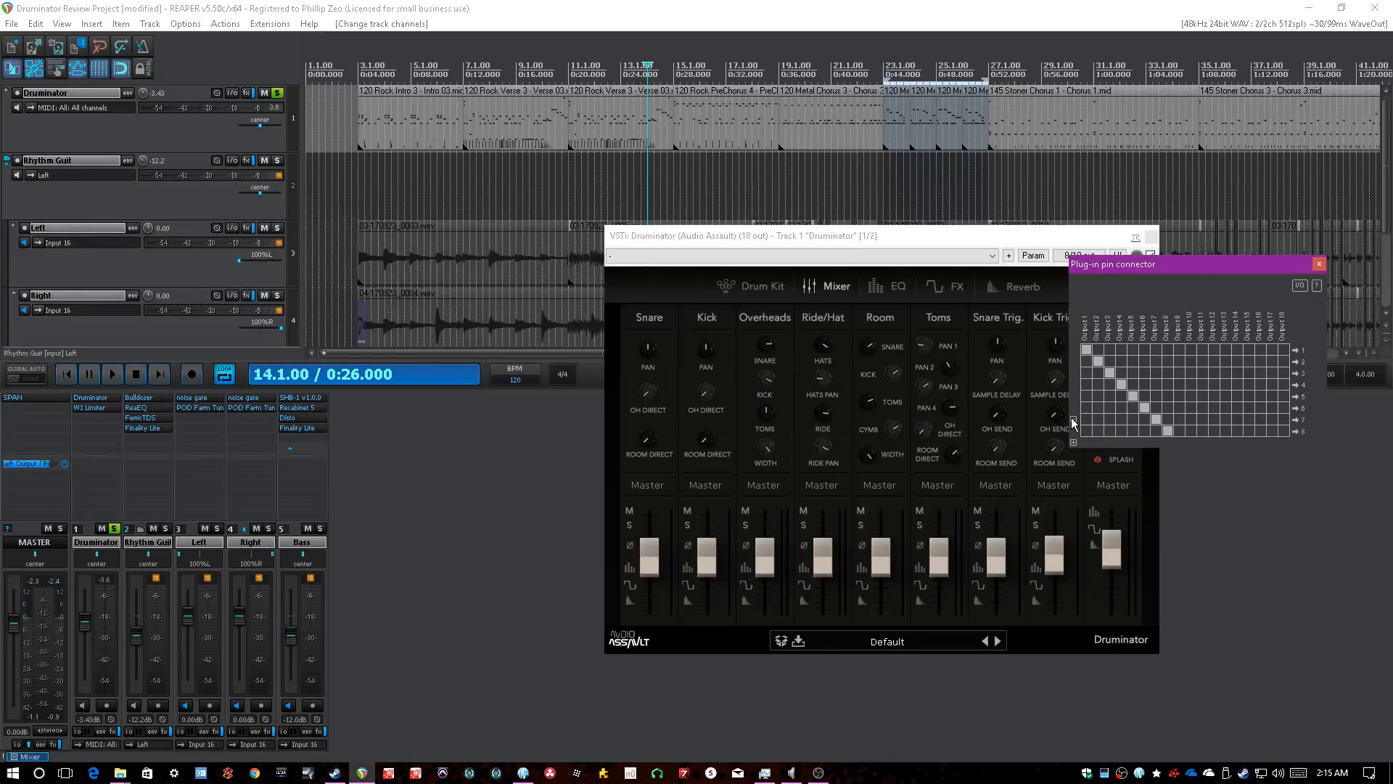
- Remove the added track channels from the pin connector down to two and close it
click(1073, 420)
click(1073, 407)
click(1073, 396)
click(1074, 385)
click(1073, 373)
click(1073, 361)
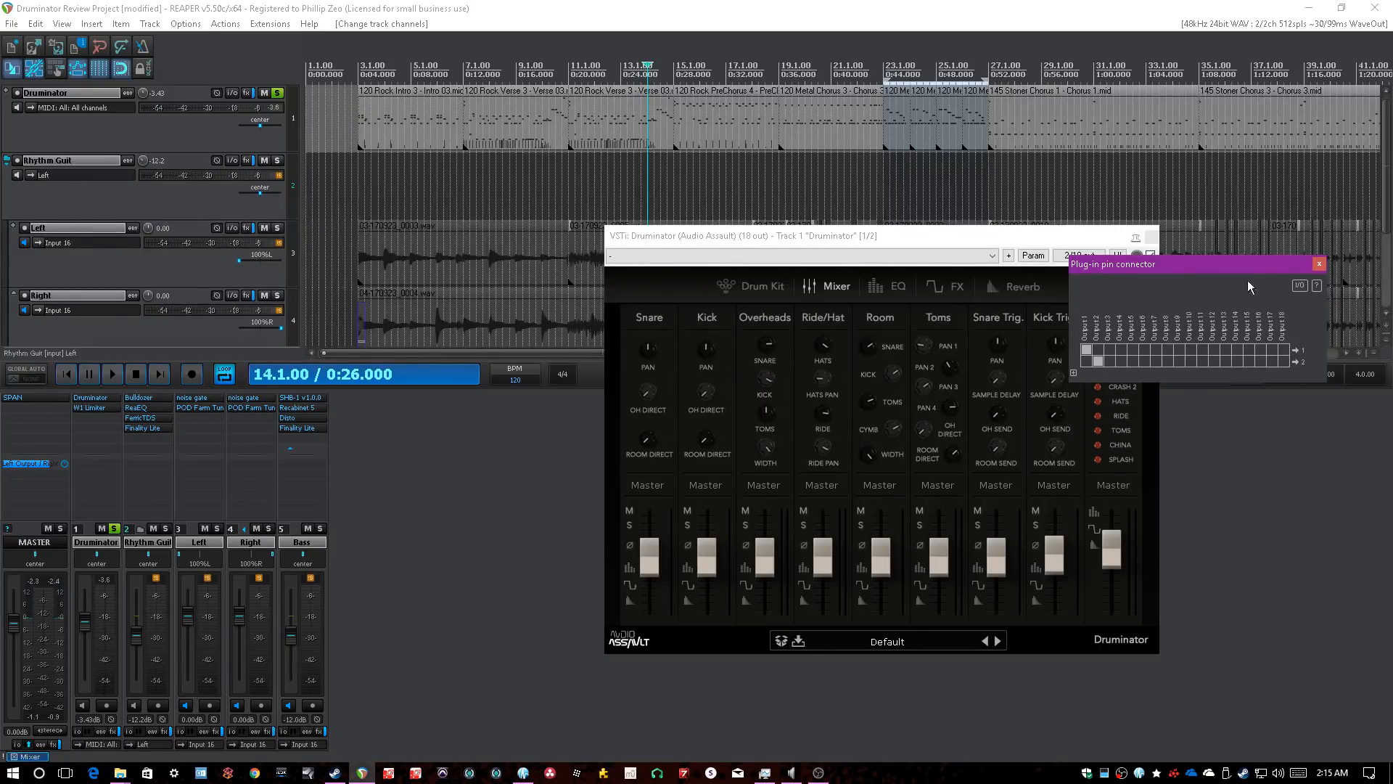
click(1318, 262)
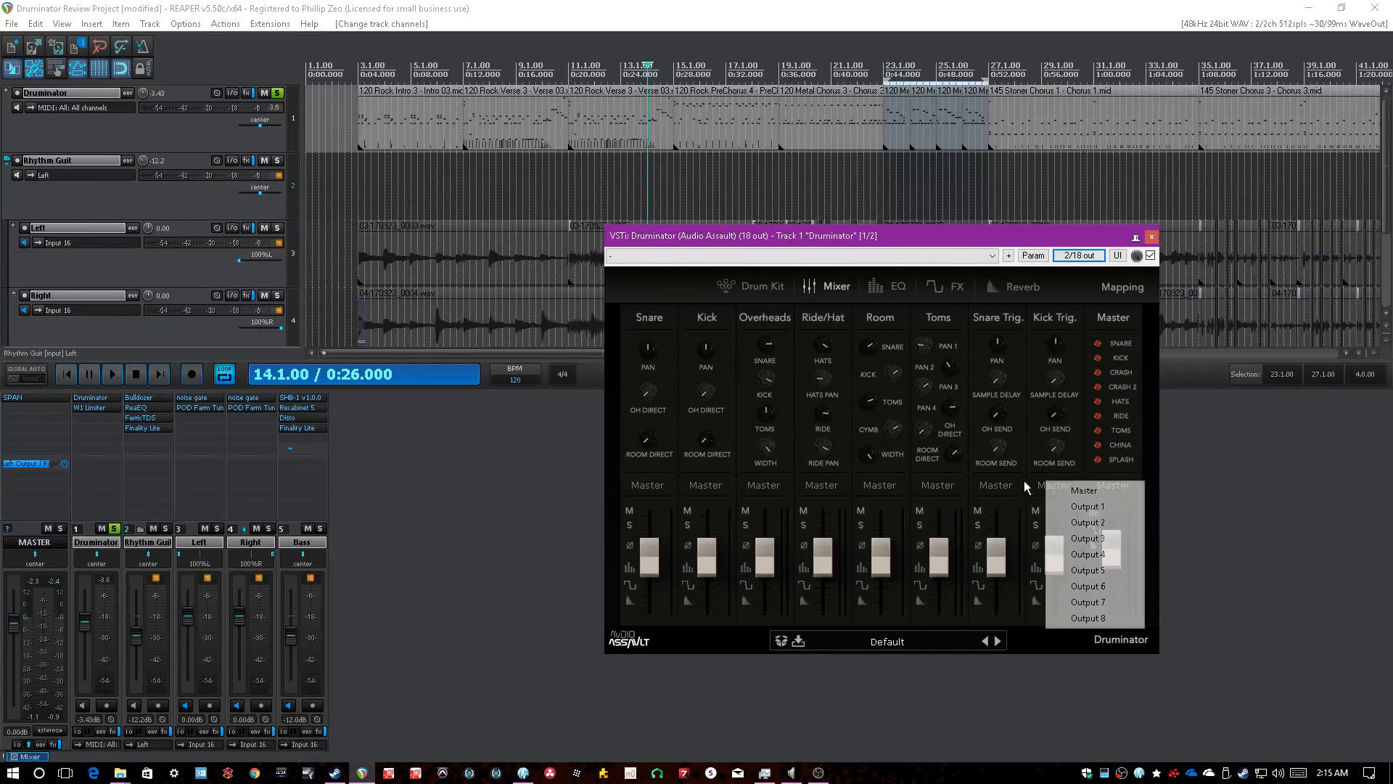
- Look through the output choices of the Ride/Hat, Overheads, Kick and Snare mixer channels
click(820, 484)
click(752, 487)
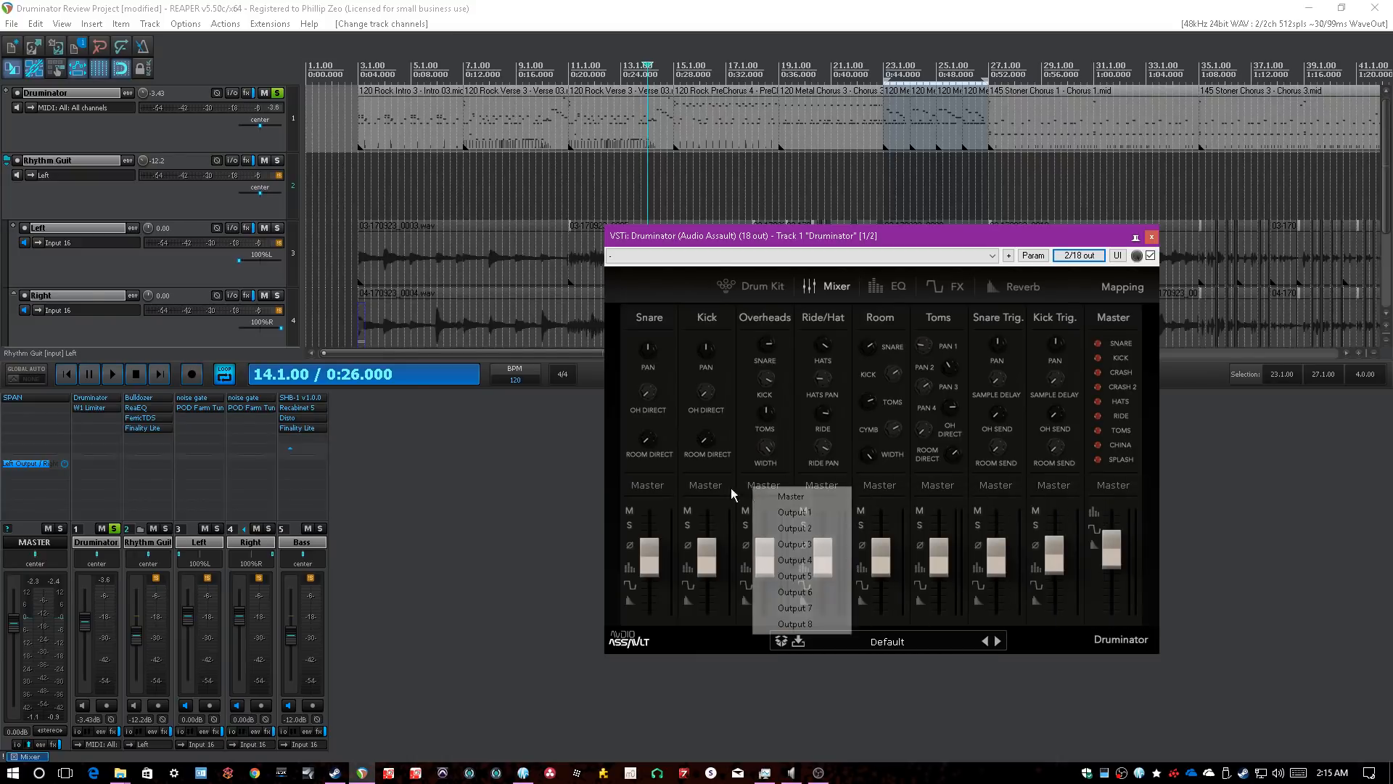
click(708, 485)
click(652, 480)
- Give a quick overview of the plug-in's EQ, FX and Reverb pages and return to the Mixer page
drag(929, 242, 942, 250)
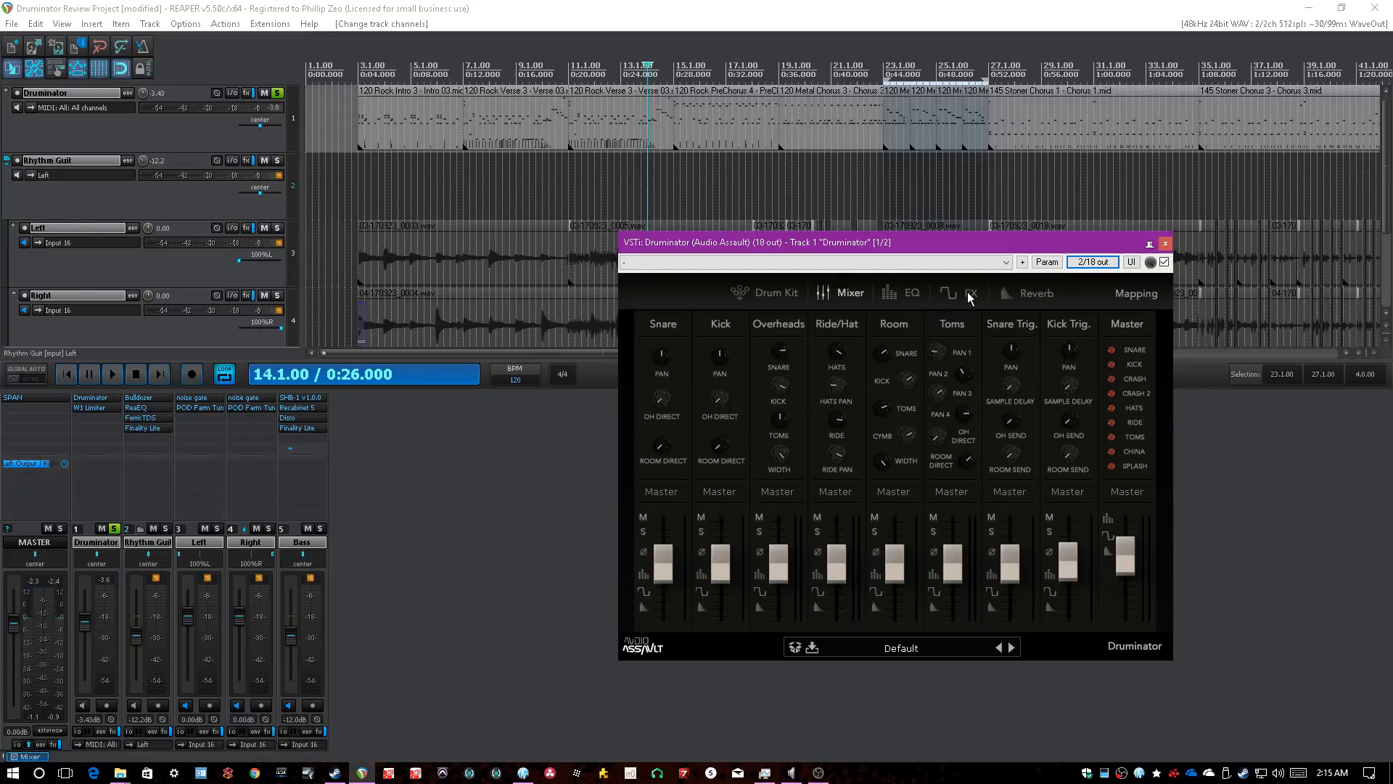
click(913, 292)
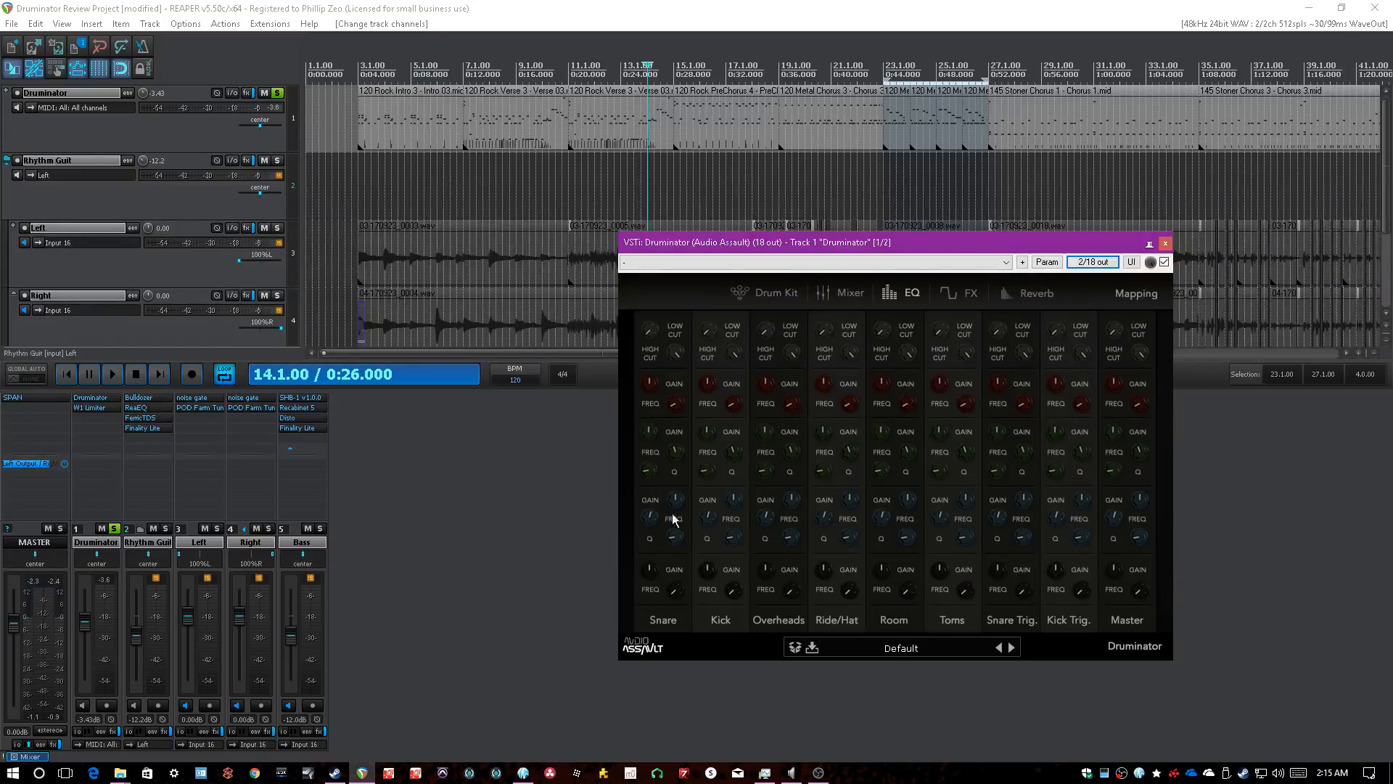
click(971, 294)
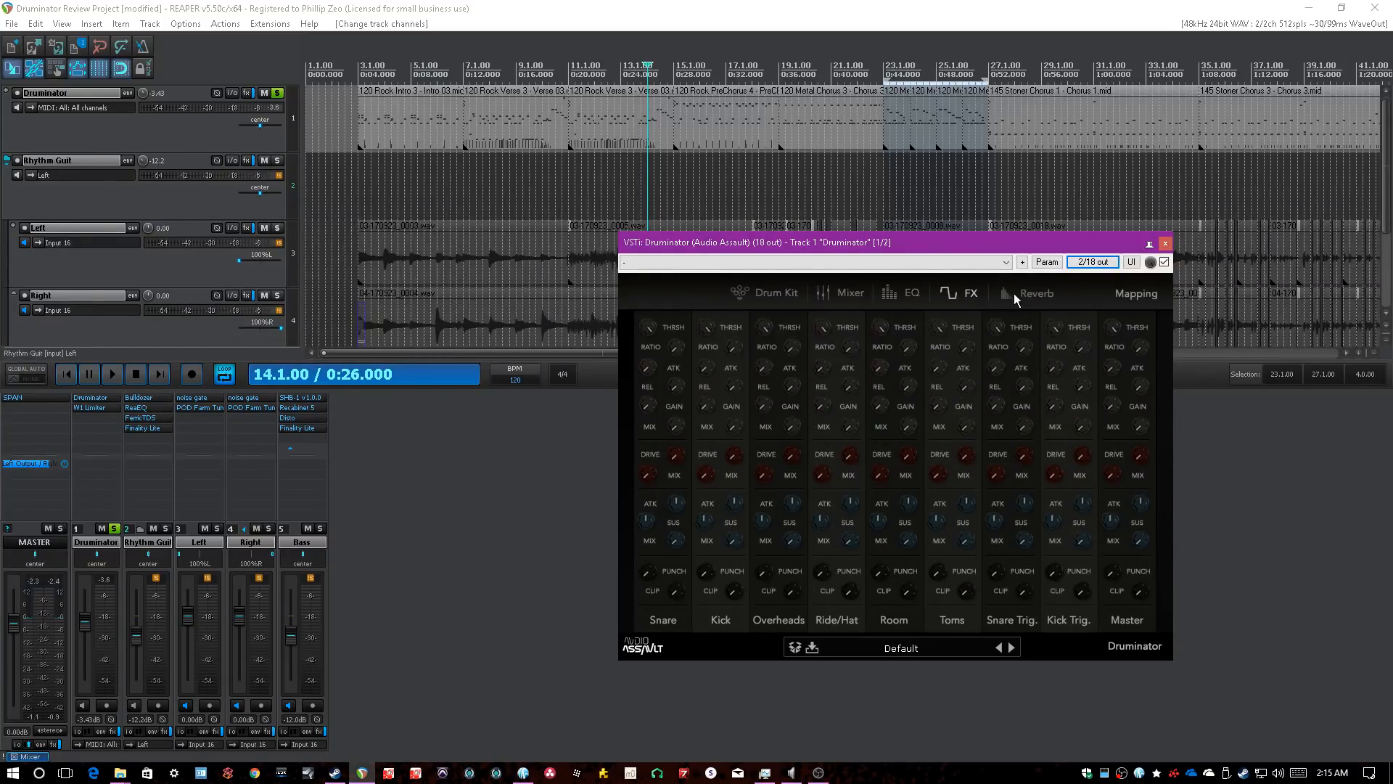
click(1016, 298)
click(823, 298)
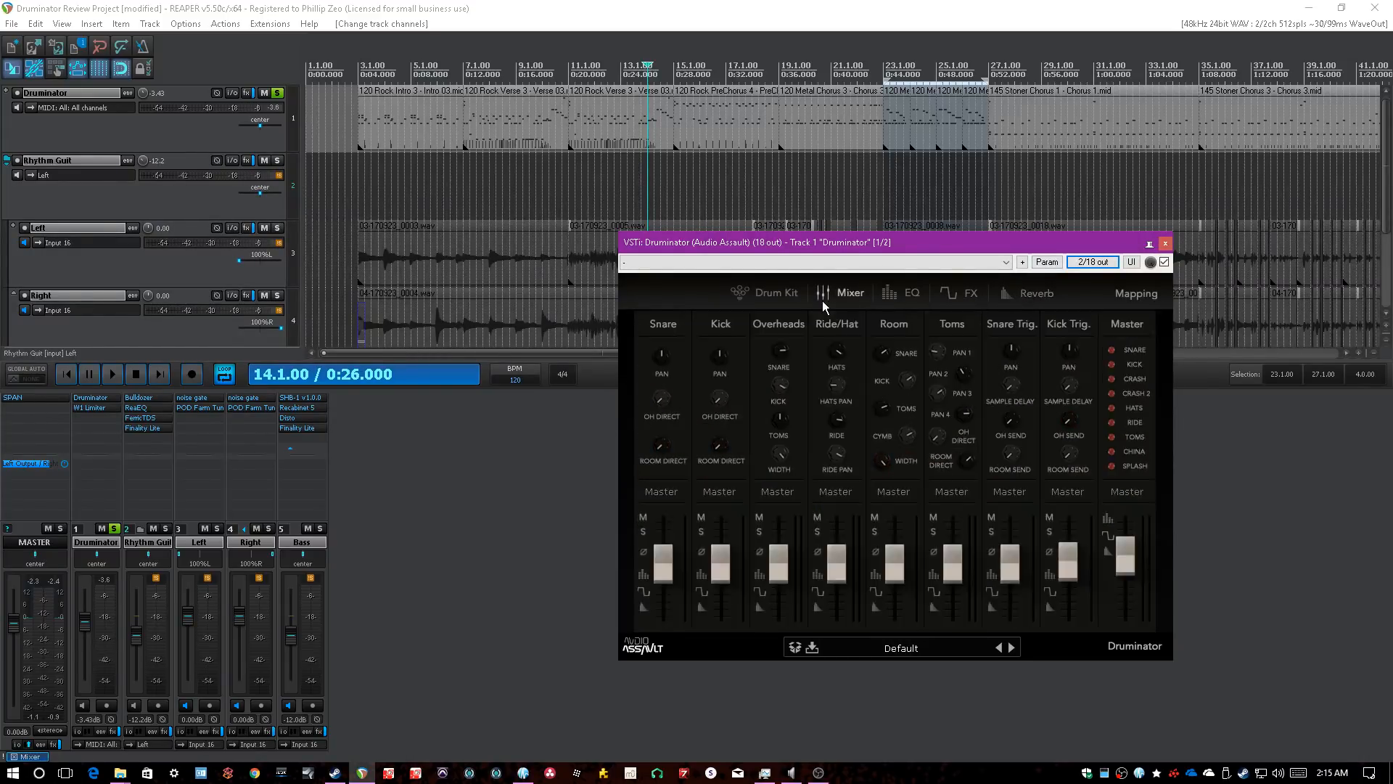
- Examine the per-channel Reverb, FX and EQ controls more closely, ending on the Mixer page
click(1028, 303)
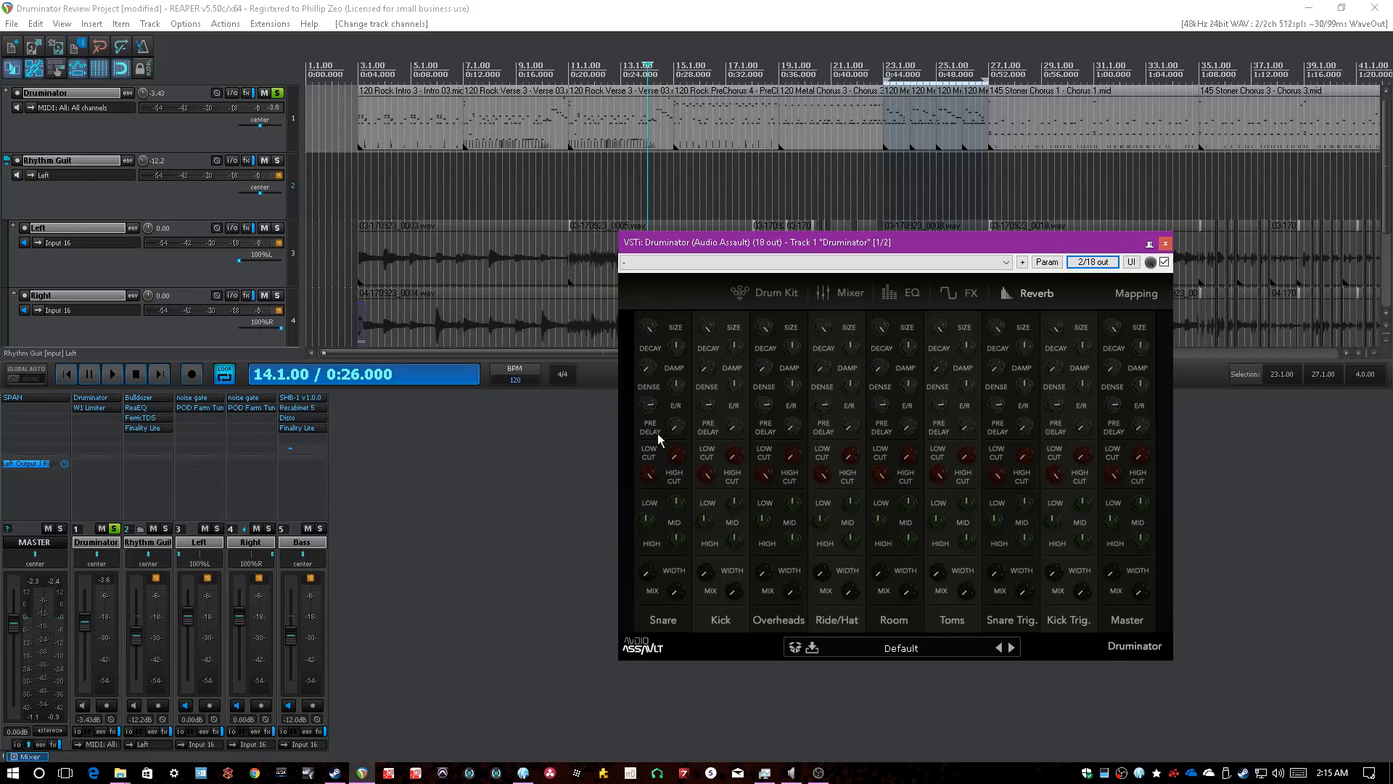
click(970, 295)
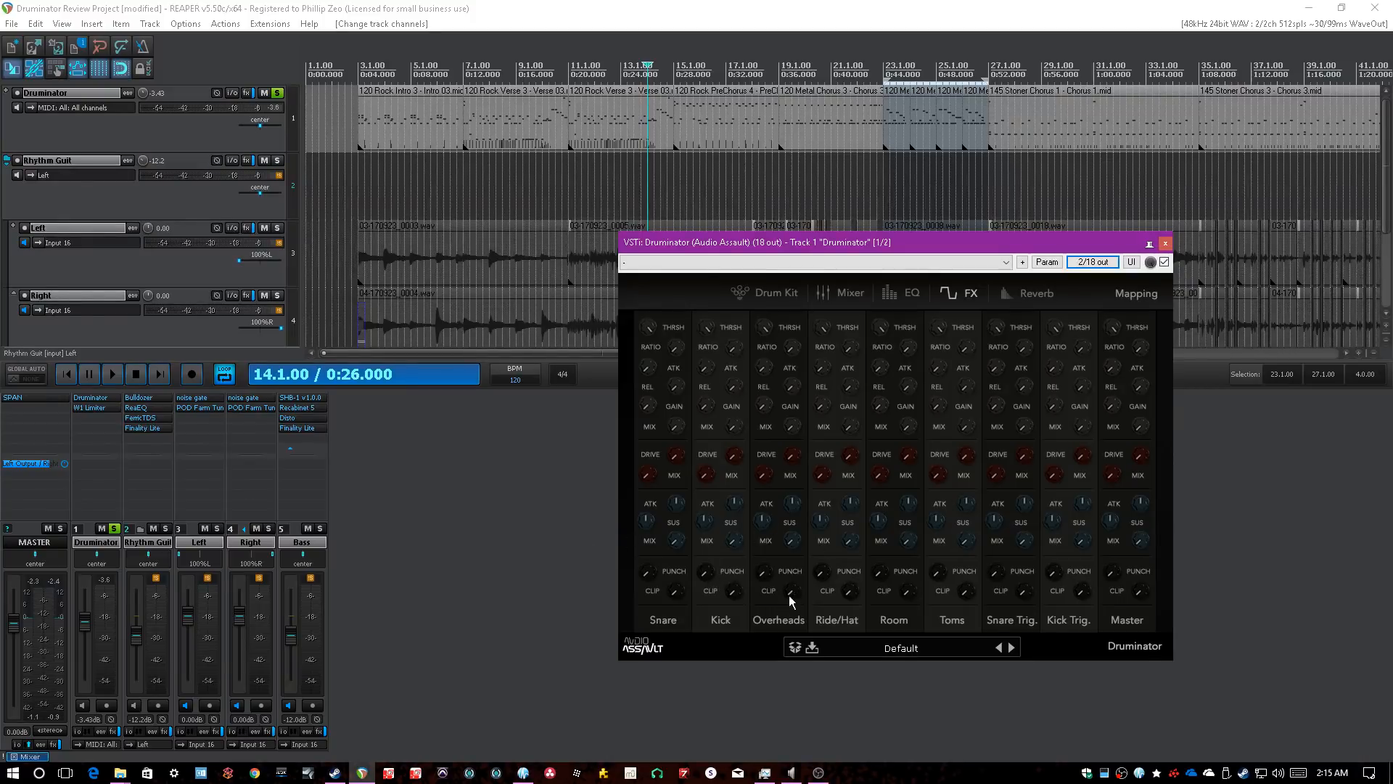
click(895, 296)
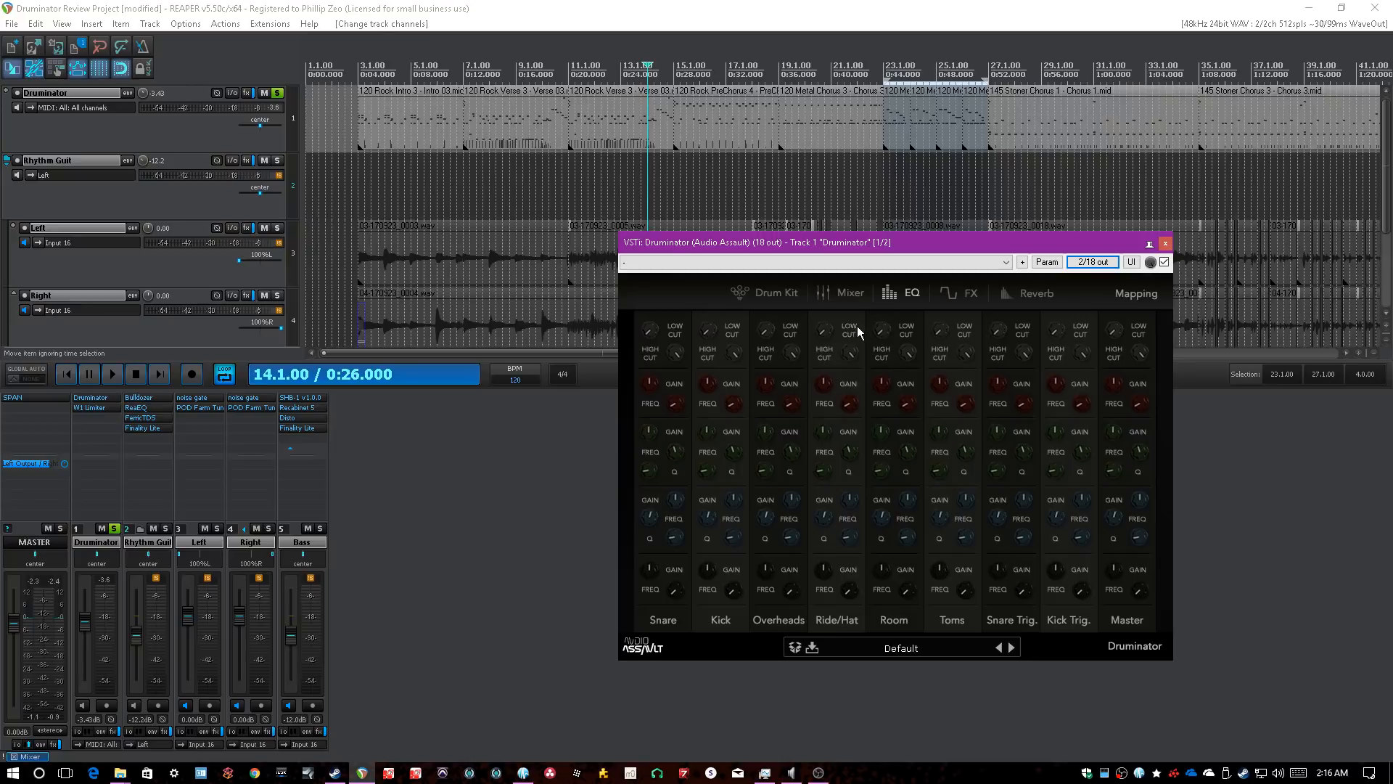
click(56, 46)
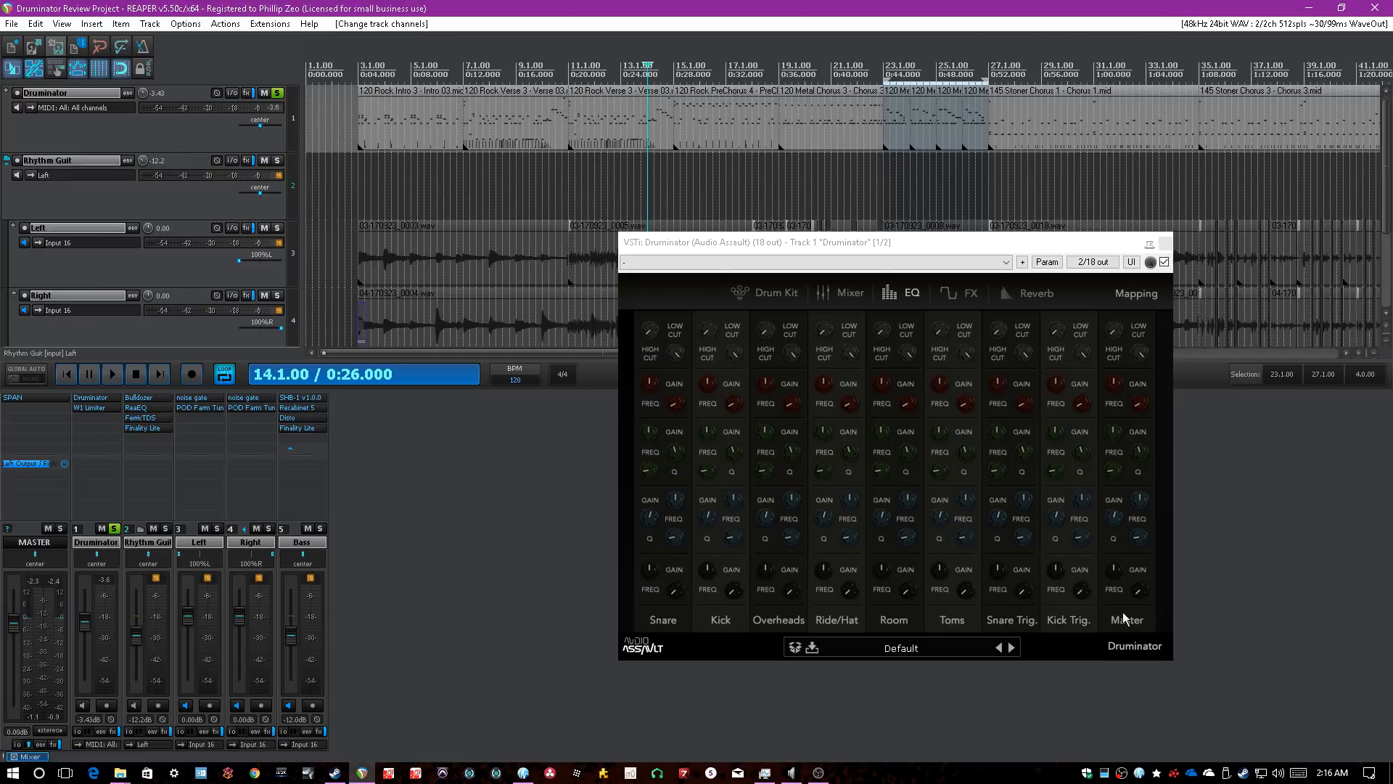
click(835, 293)
click(645, 7)
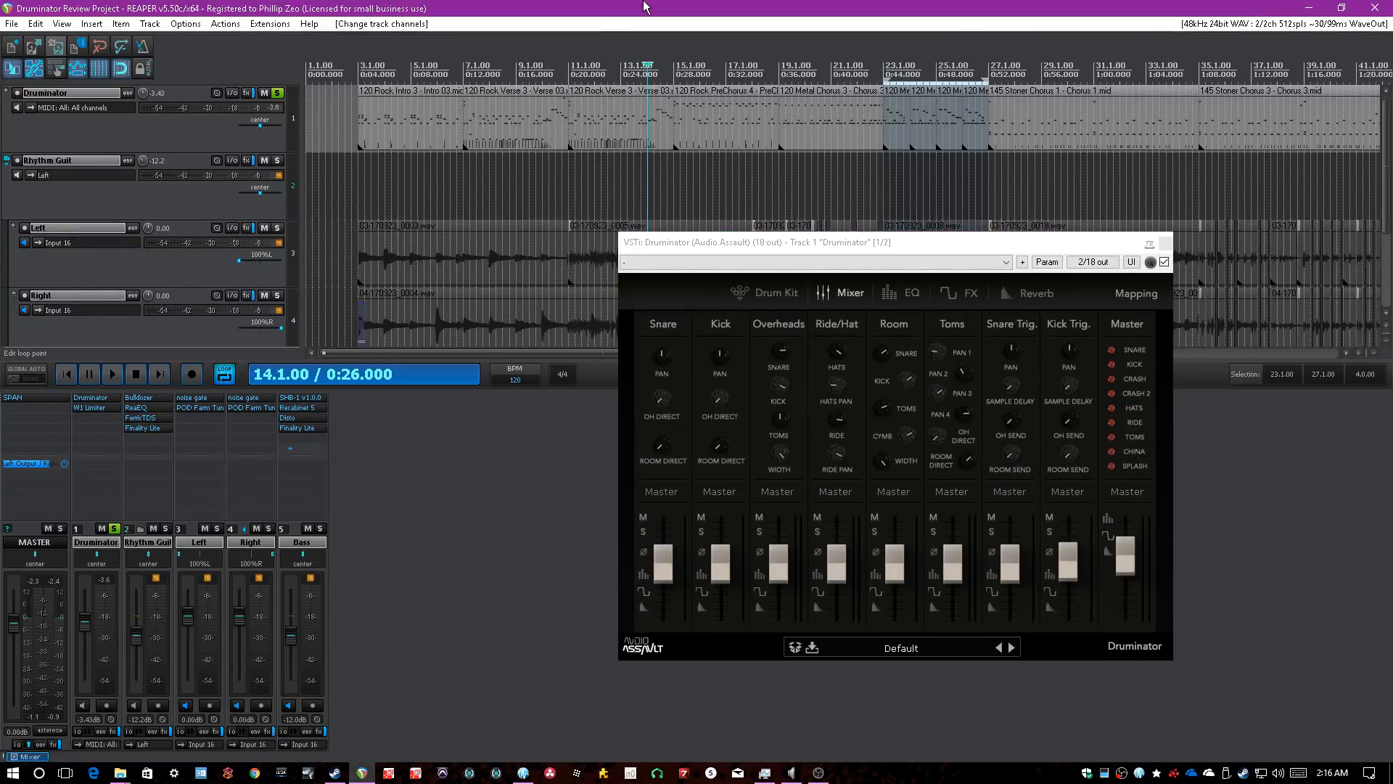
- Show the kick and snare trigger sample choices on the Drum Kit page
click(769, 292)
click(1132, 423)
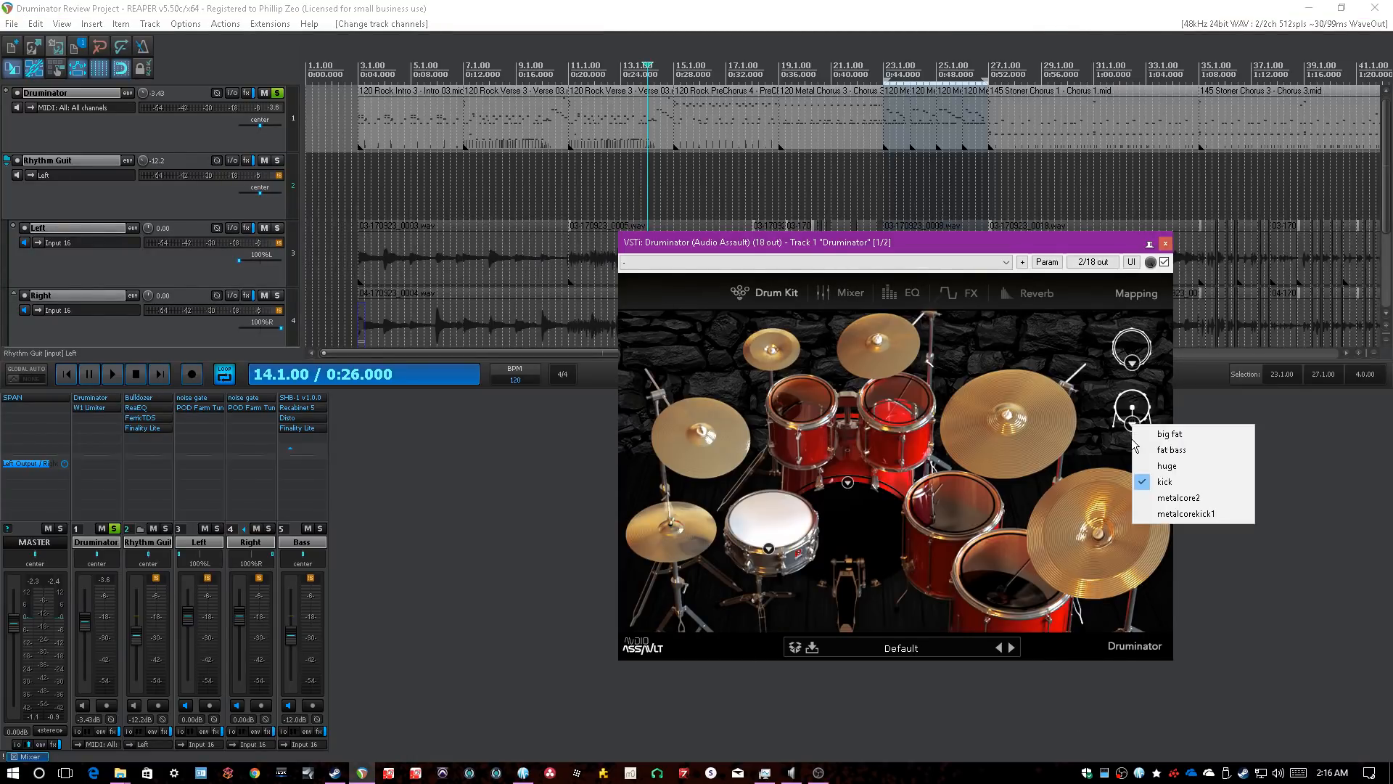
click(1132, 363)
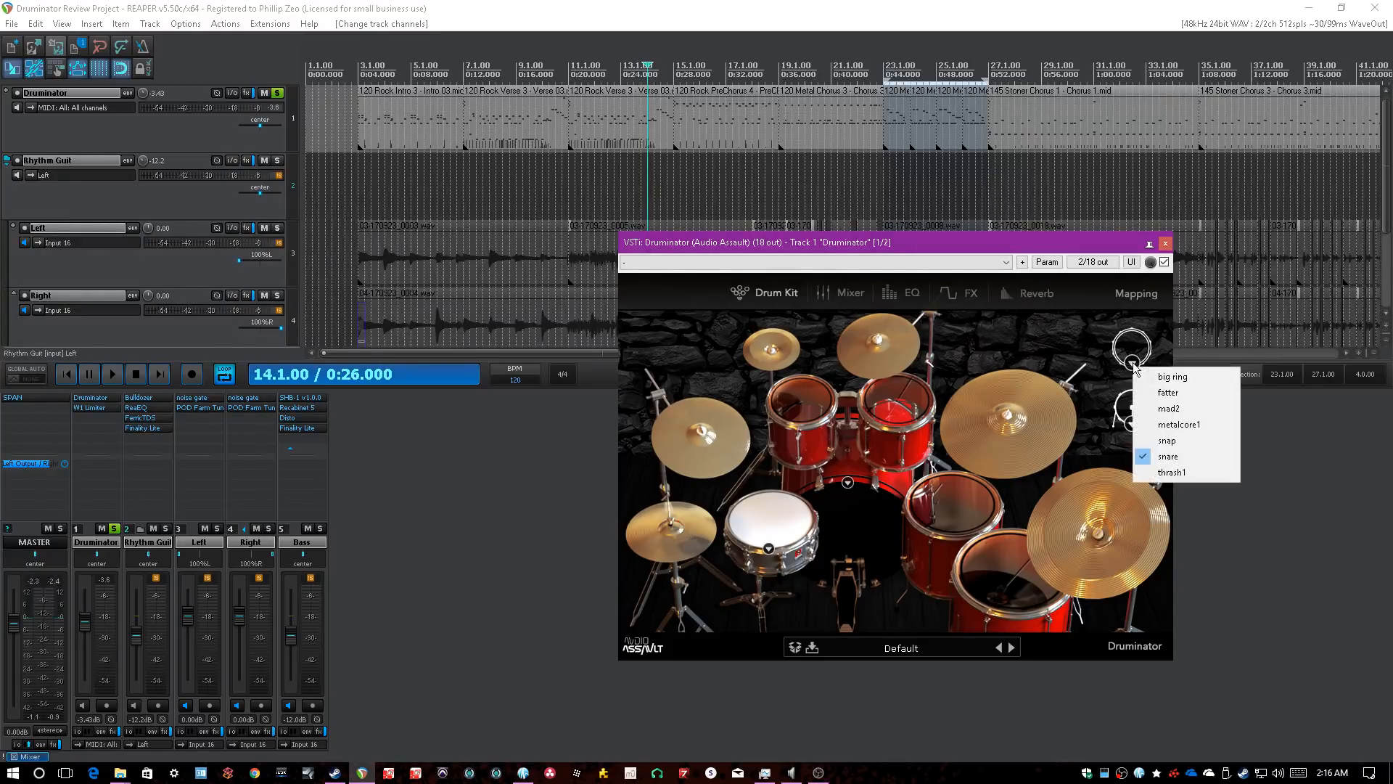
click(976, 324)
click(682, 5)
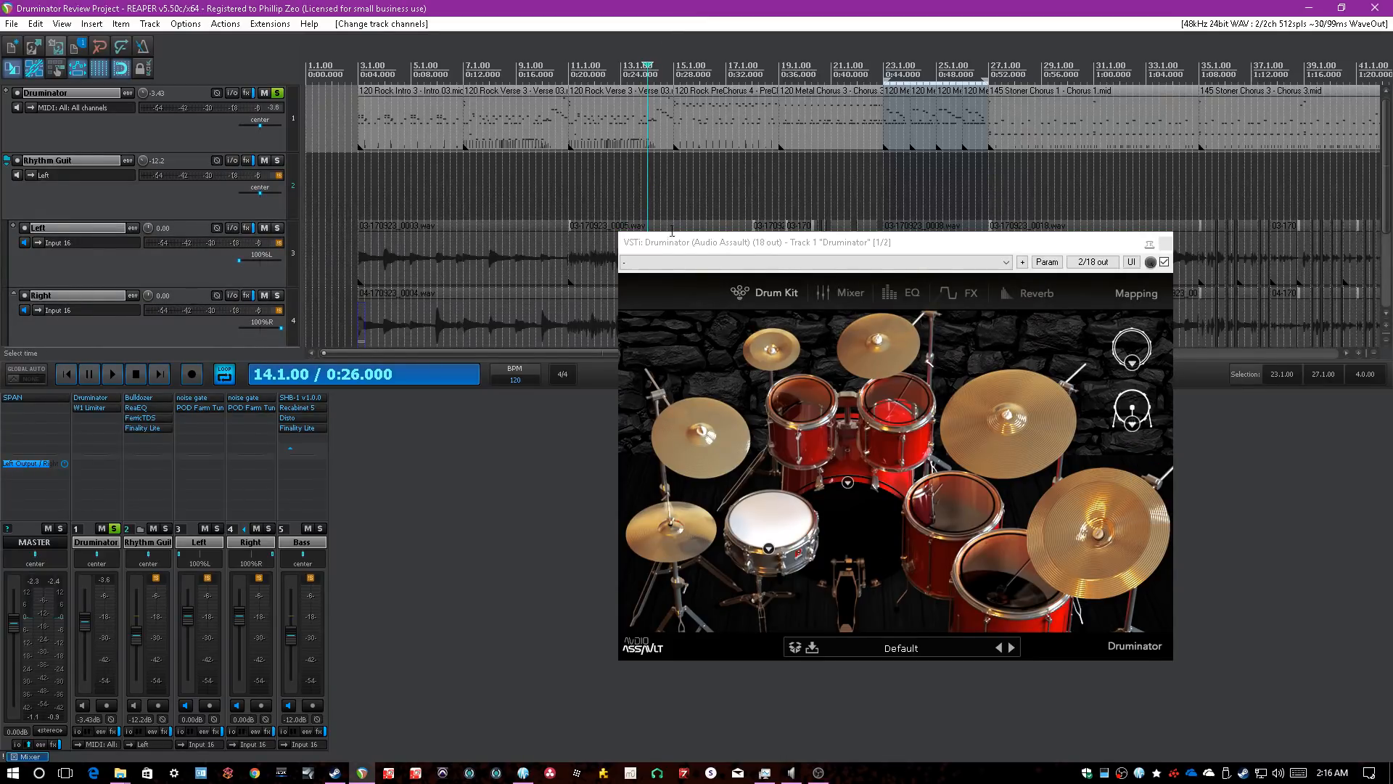
- Compare the Mixer and Drum Kit pages, returning to the Mixer page
click(826, 290)
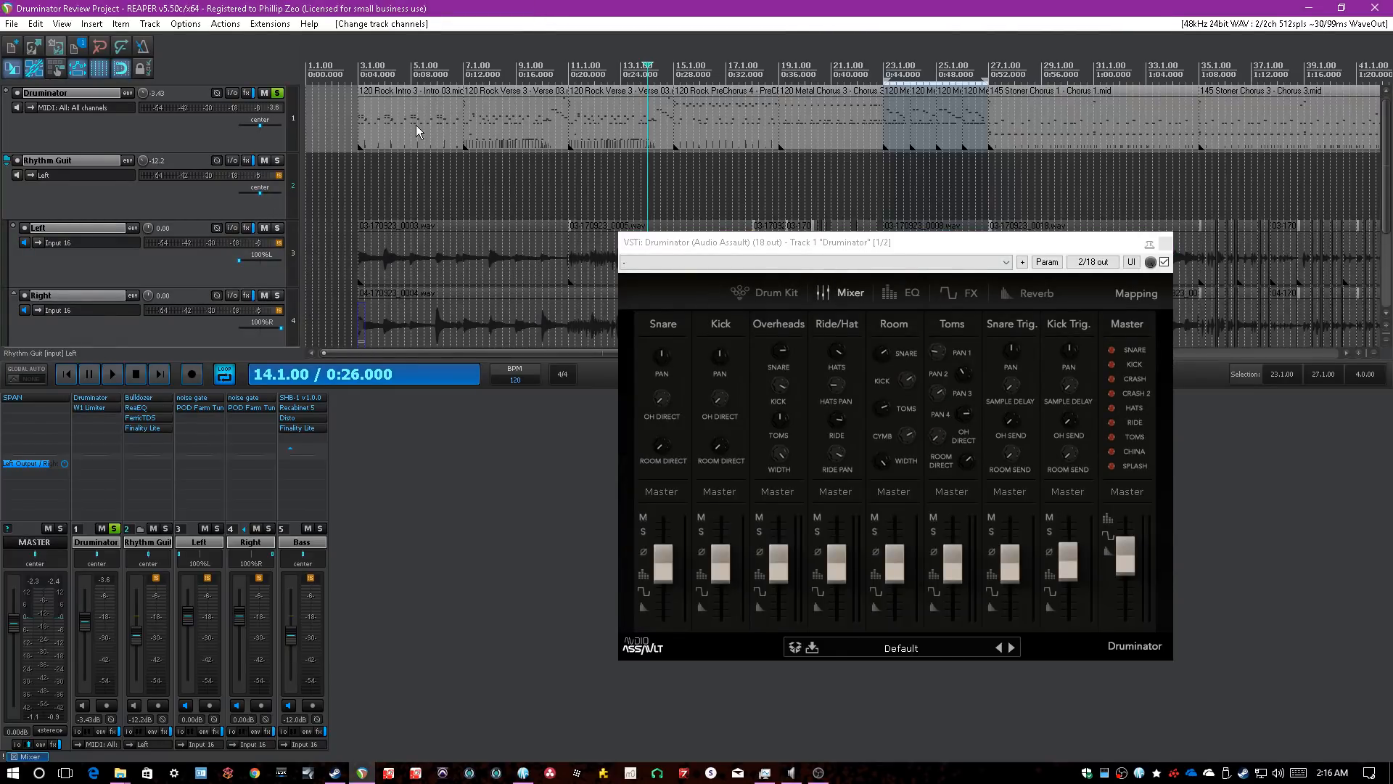
click(749, 293)
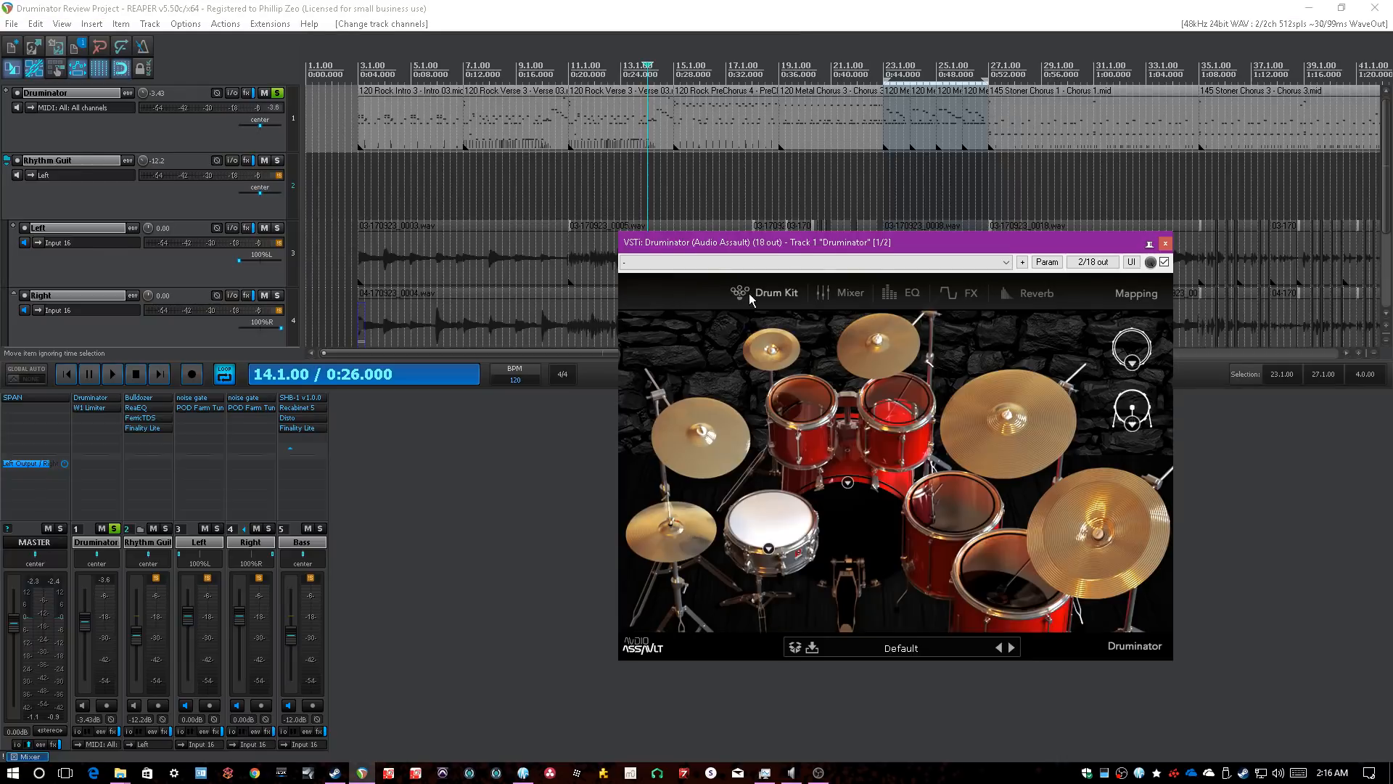
click(839, 293)
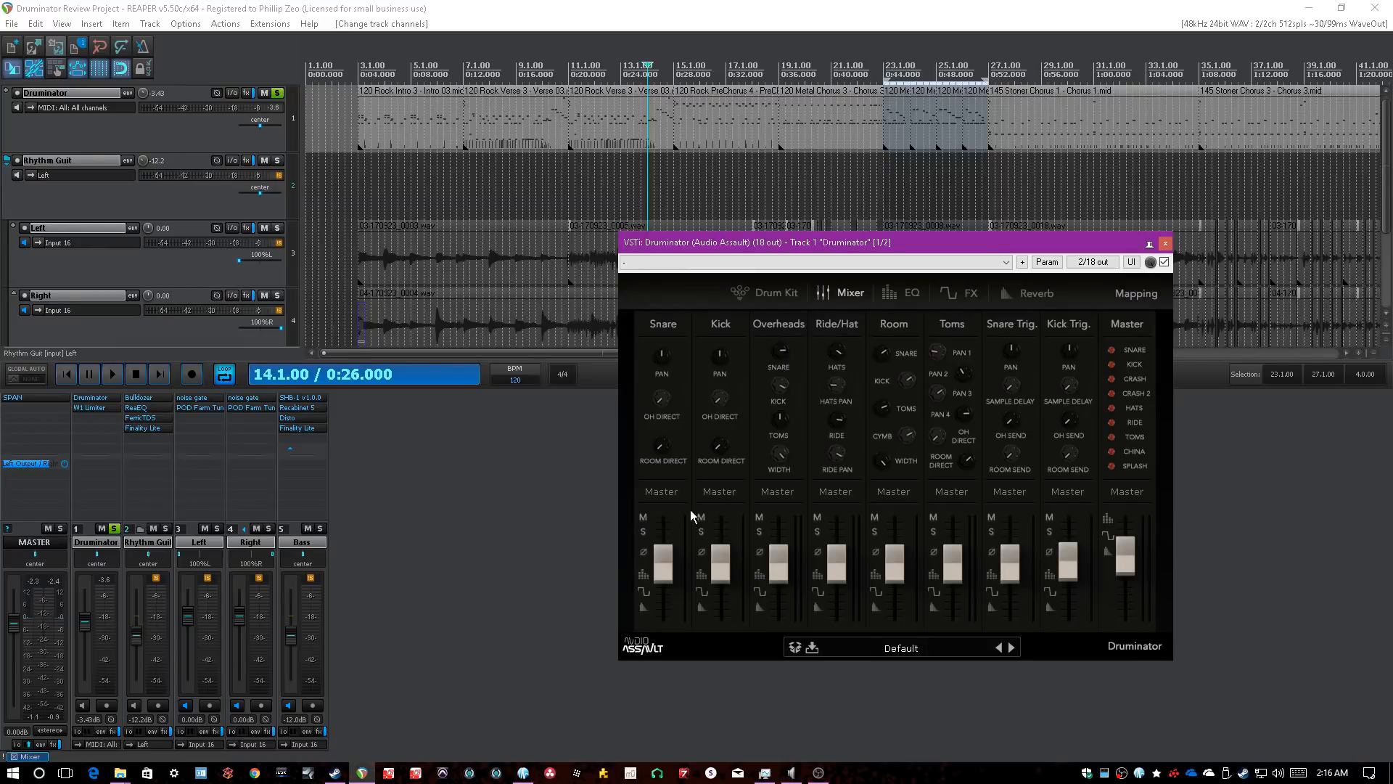
click(514, 6)
- Review the Drum Kit page's snare and kick trigger sample lists again, keeping the current samples
click(774, 303)
click(1132, 363)
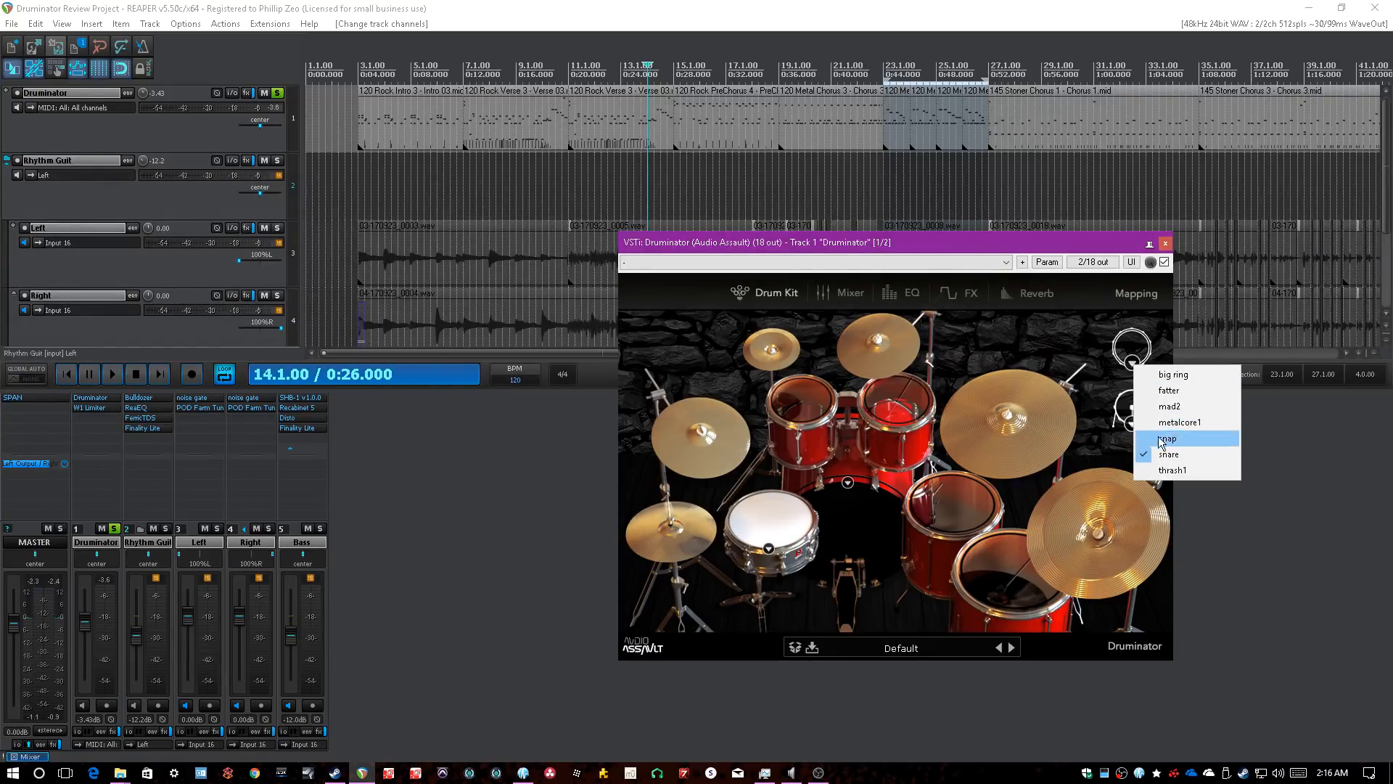
click(1035, 343)
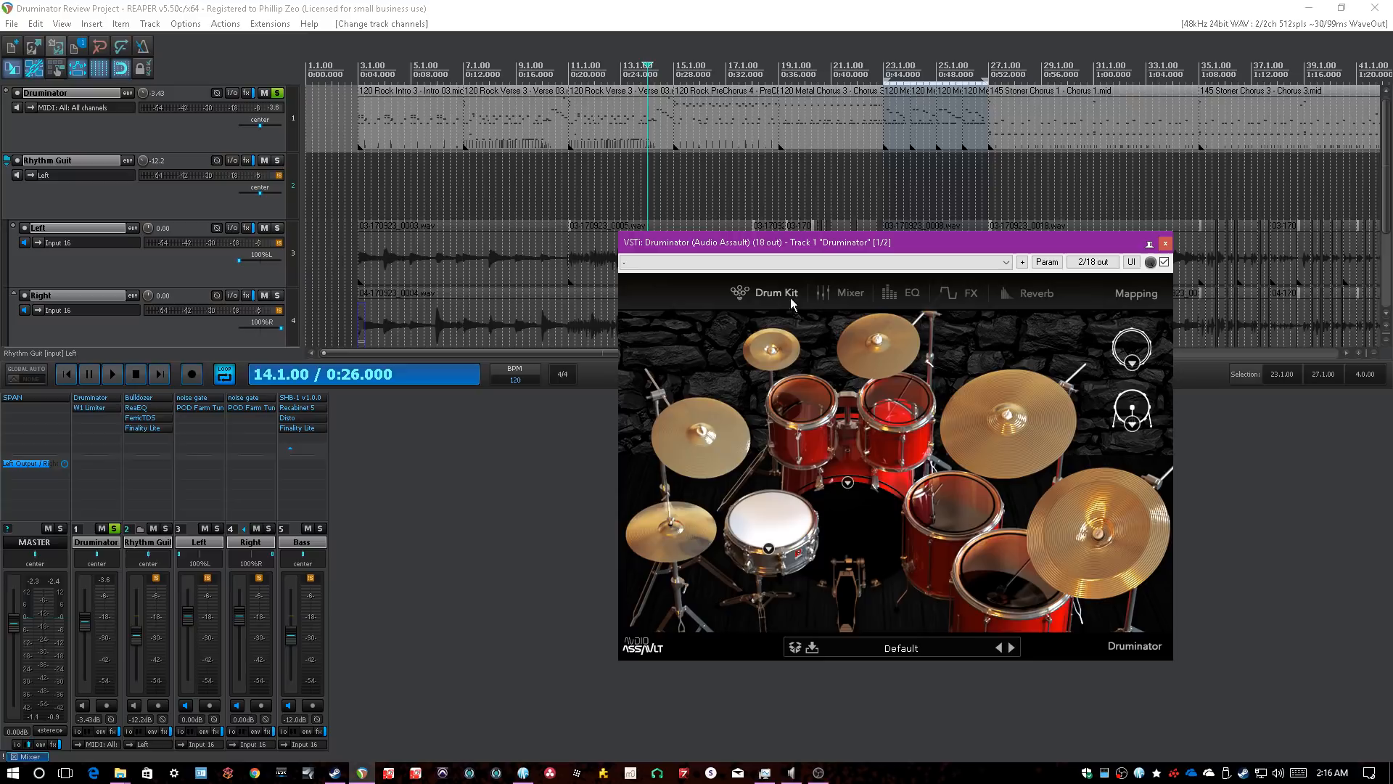
click(829, 292)
click(740, 293)
click(1140, 426)
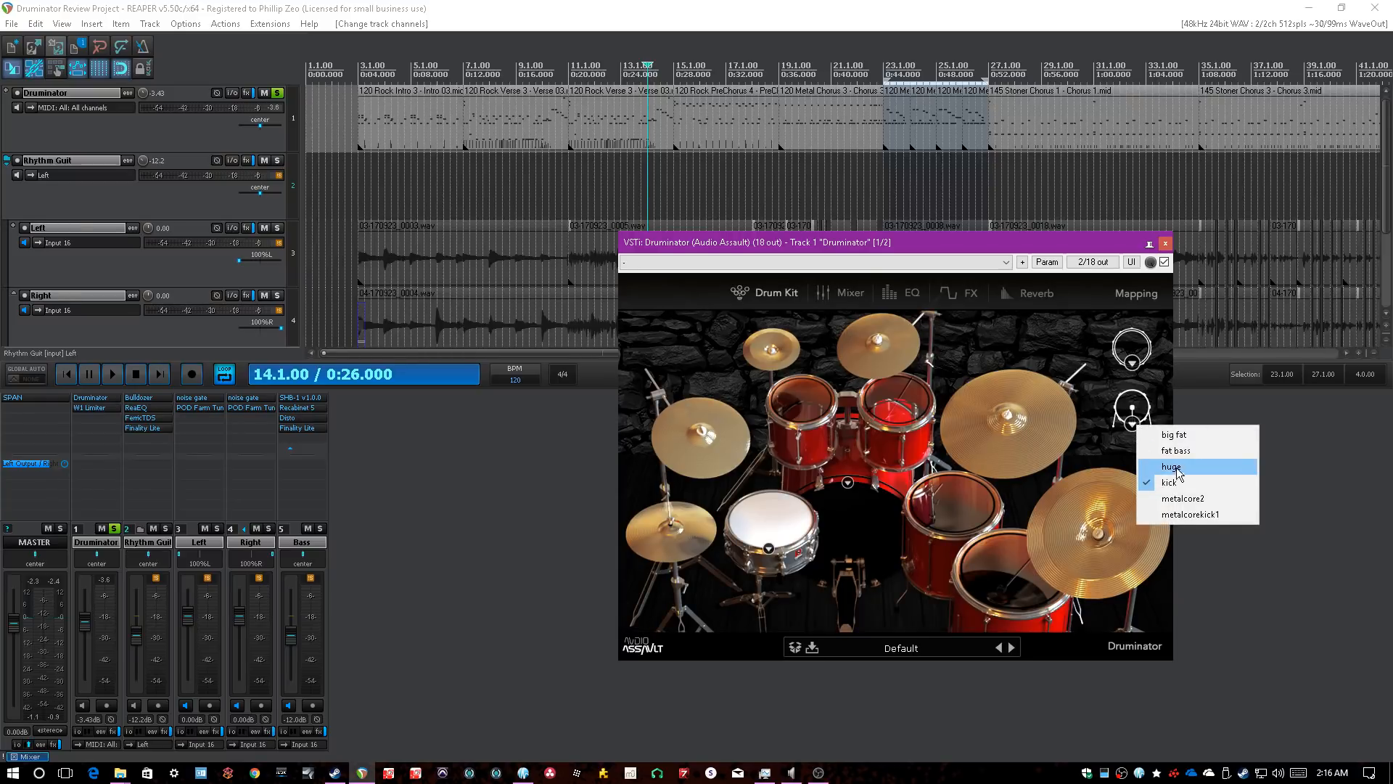
click(1032, 341)
- Unsolo the Druminator track, play the full mix from bar 3 and set the track's volume to -0.99 dB
click(301, 479)
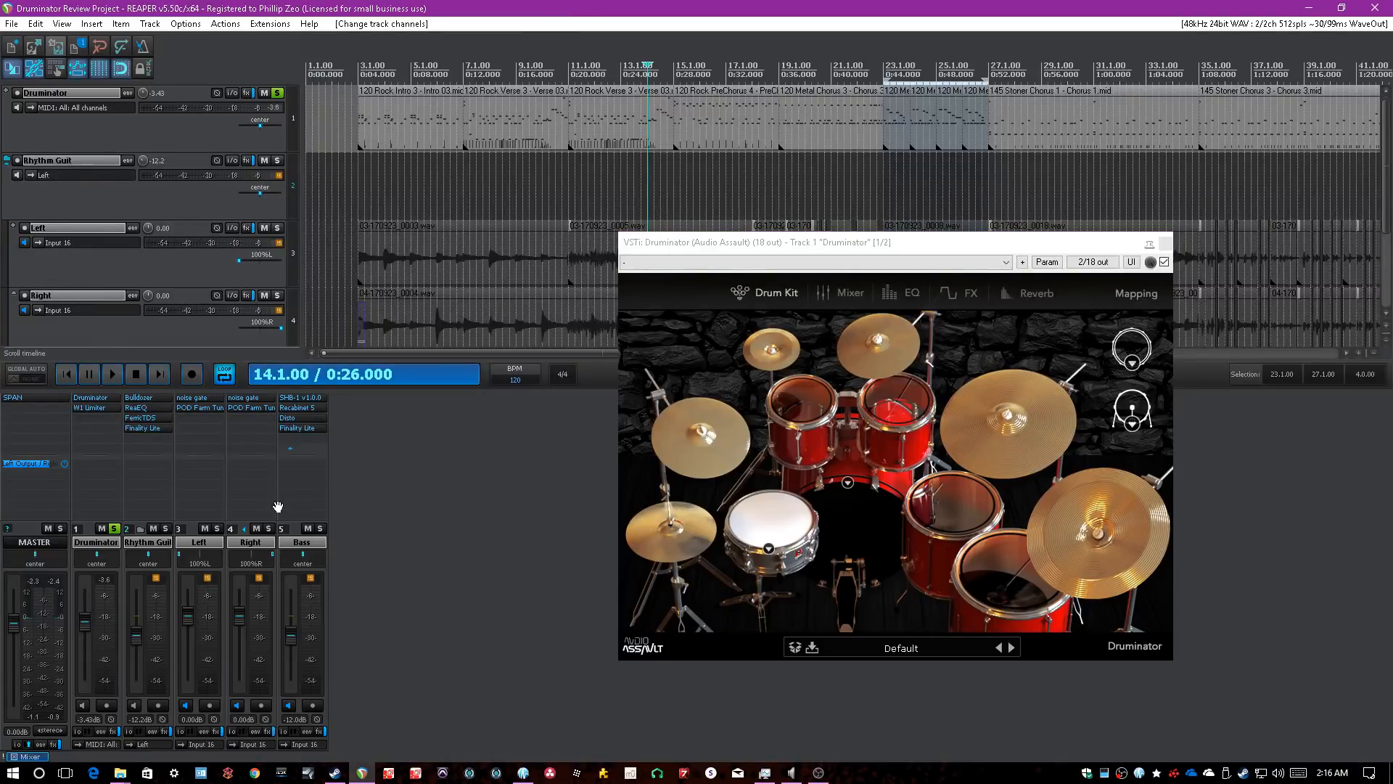
click(906, 293)
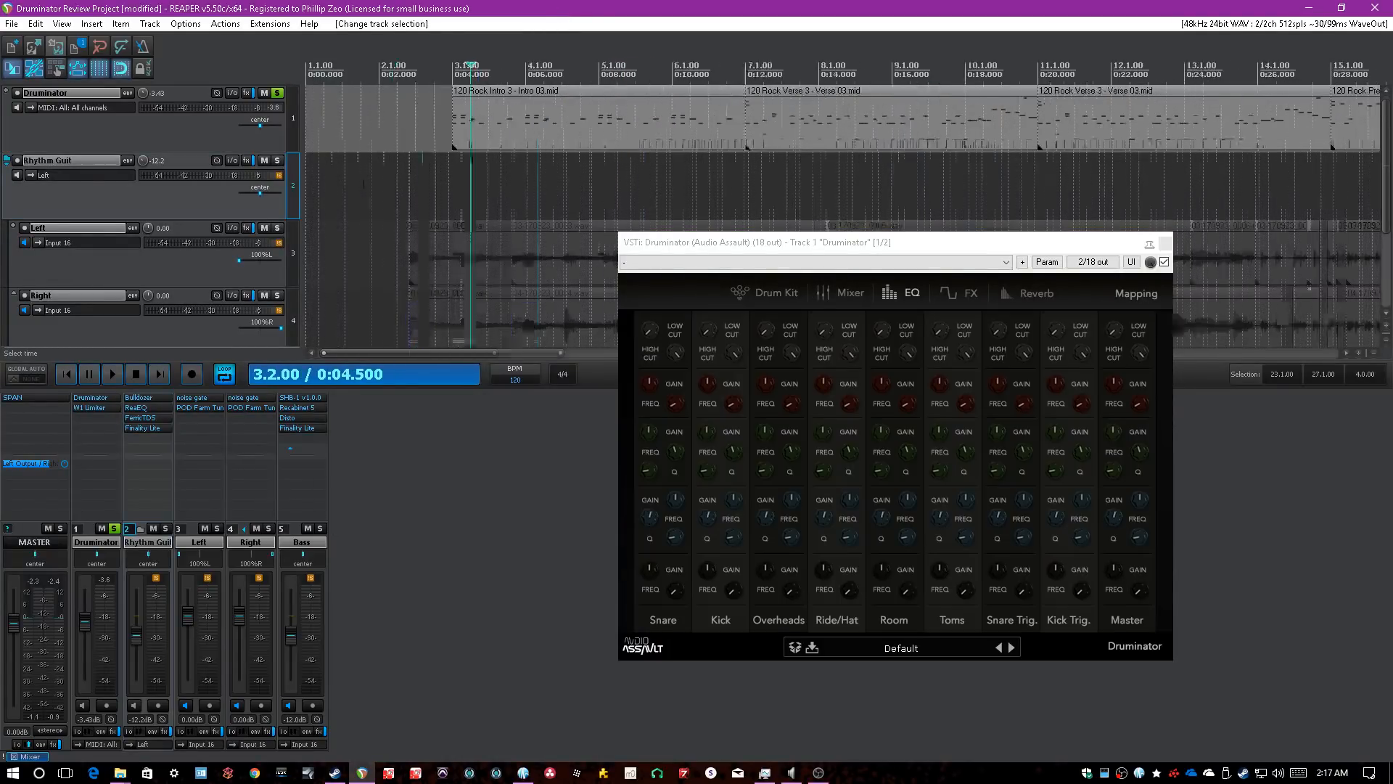
click(763, 295)
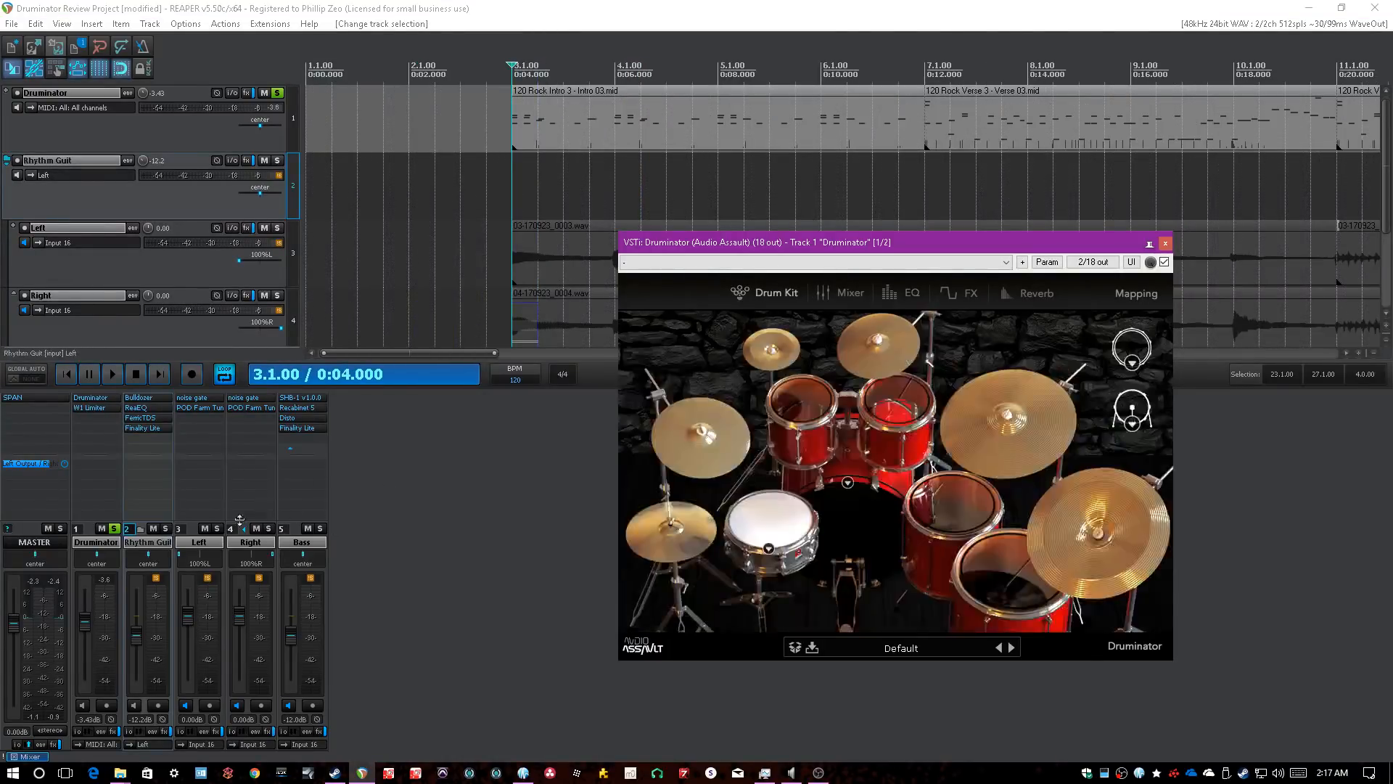
click(114, 529)
key(space)
scroll(89, 621, up, 5)
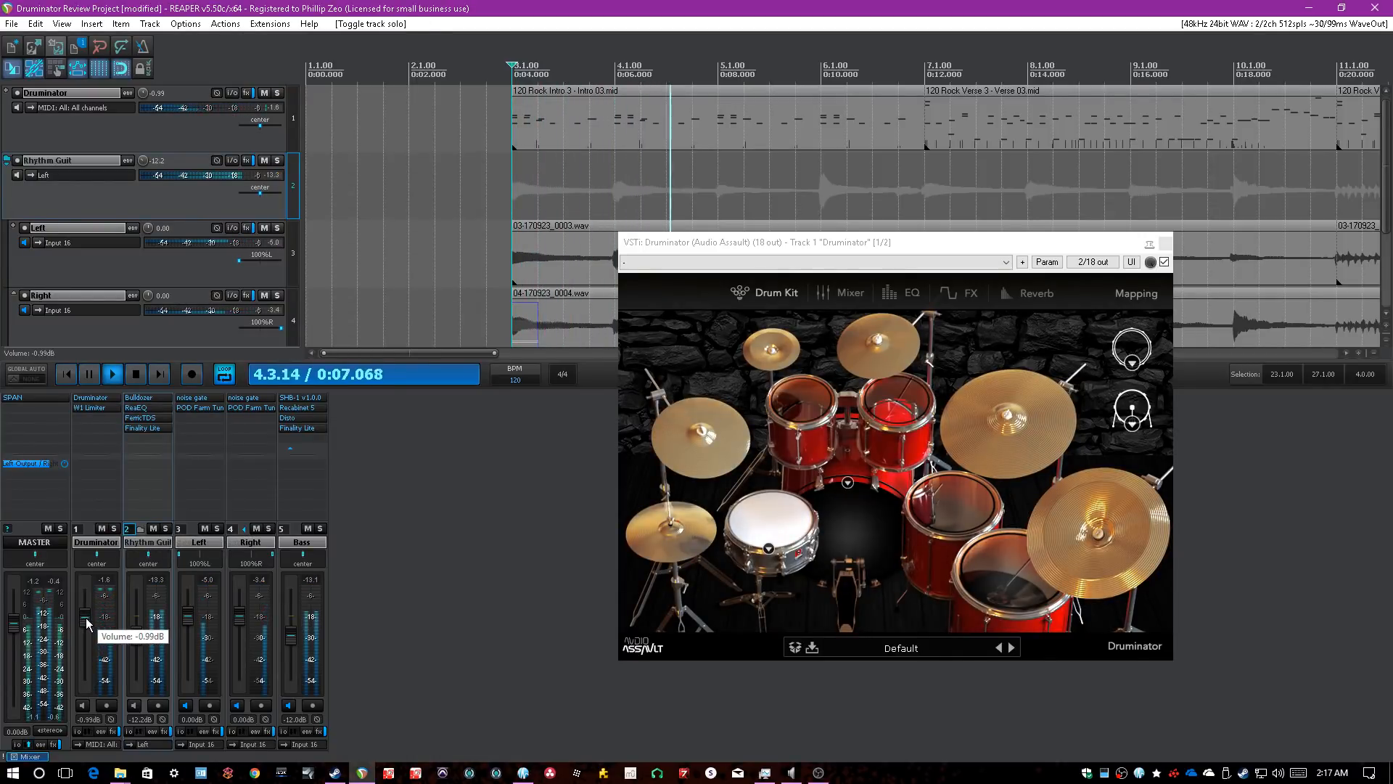
click(424, 581)
scroll(595, 283, down, 3)
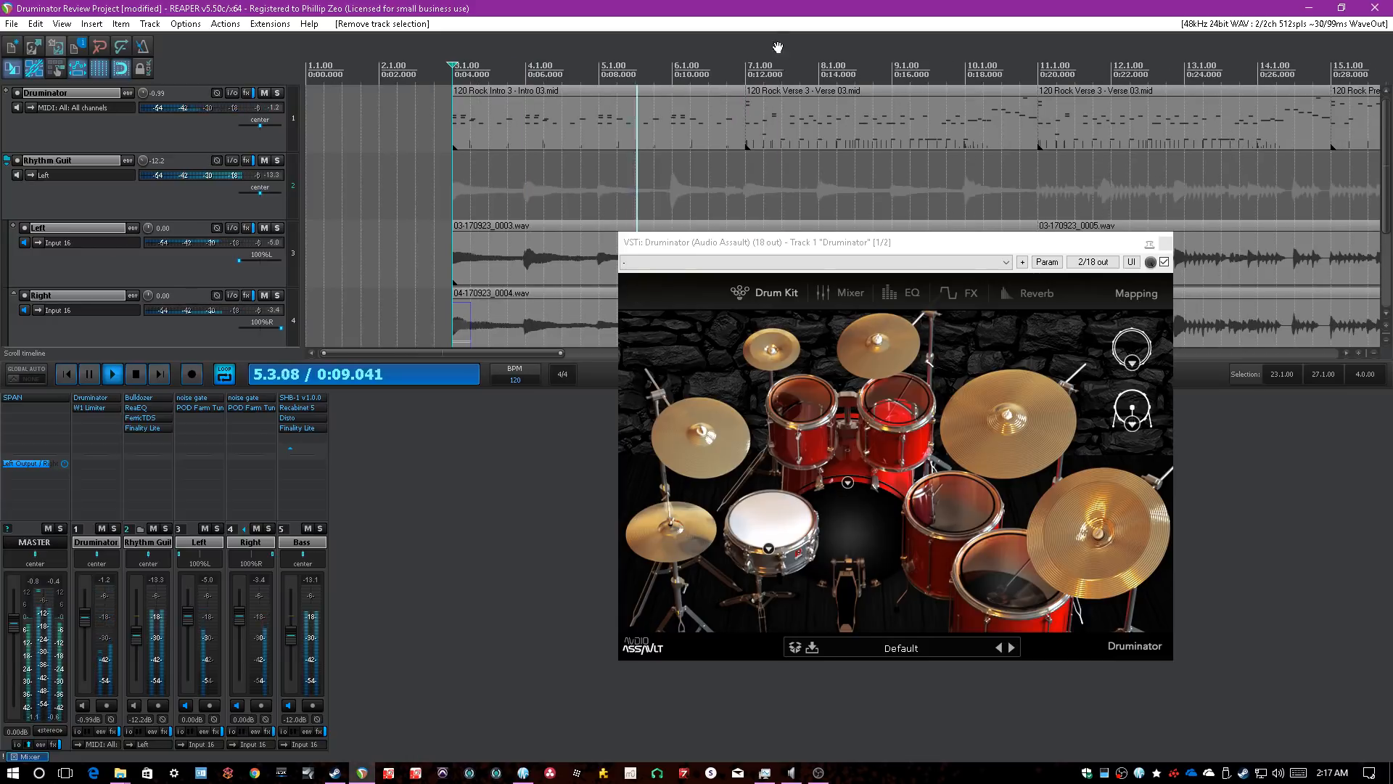
- View the MIDI mappings and the mixer channels during playback, and stop the playback
click(1131, 294)
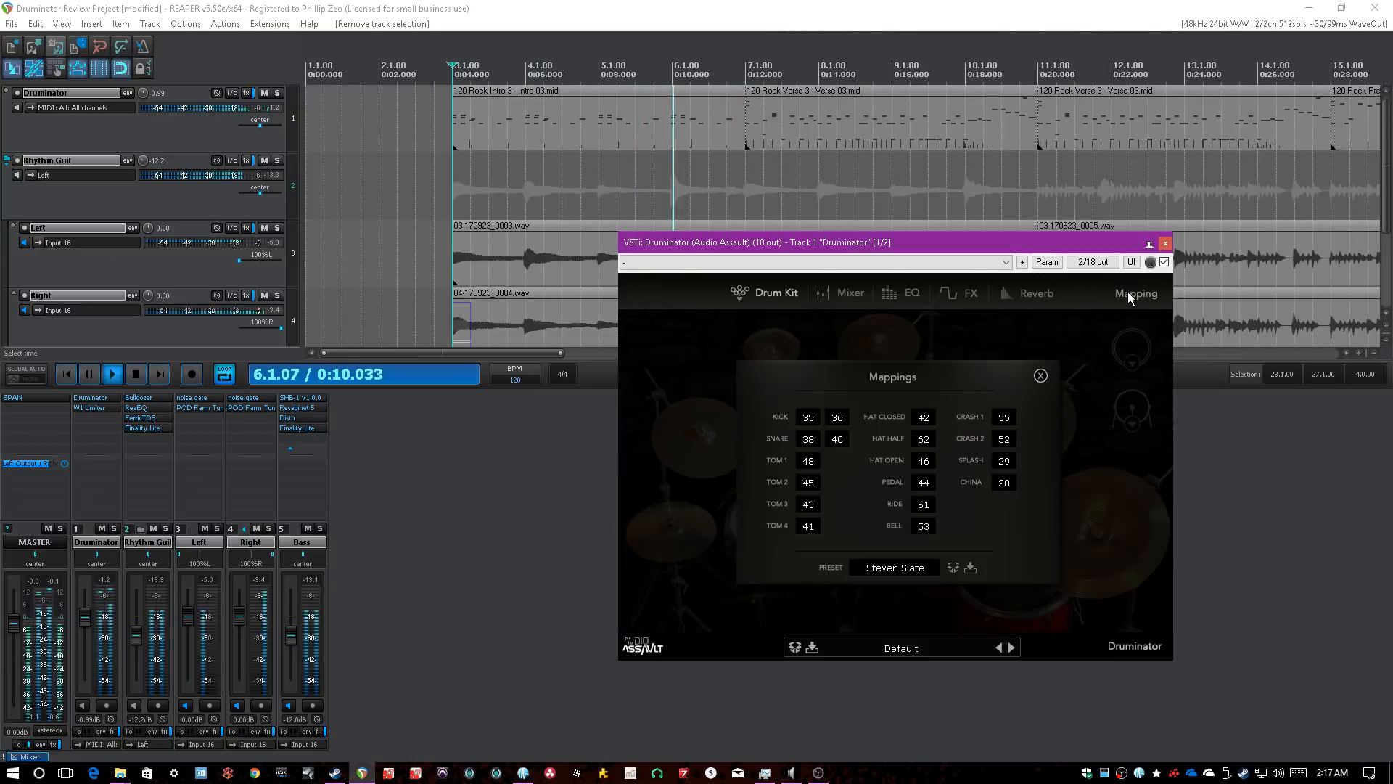
click(1035, 376)
click(728, 8)
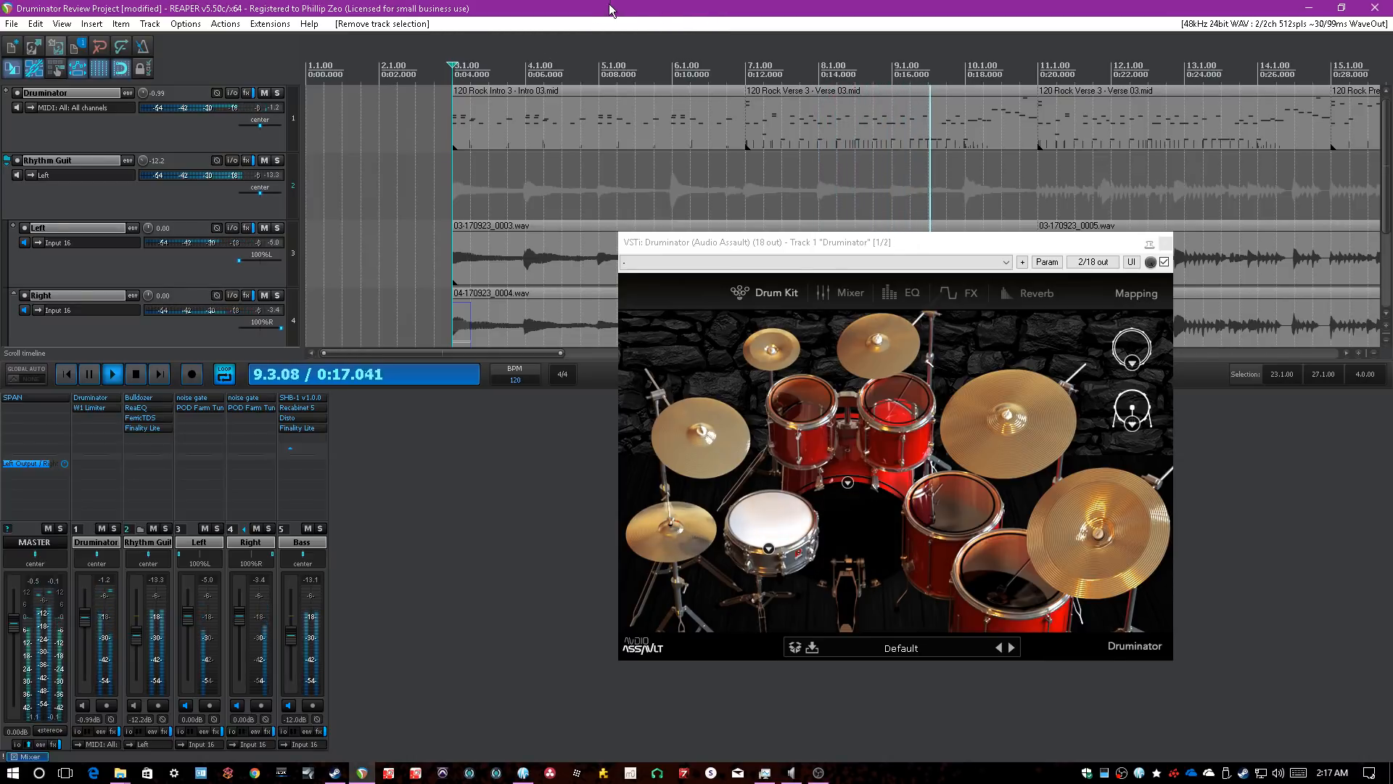
click(846, 289)
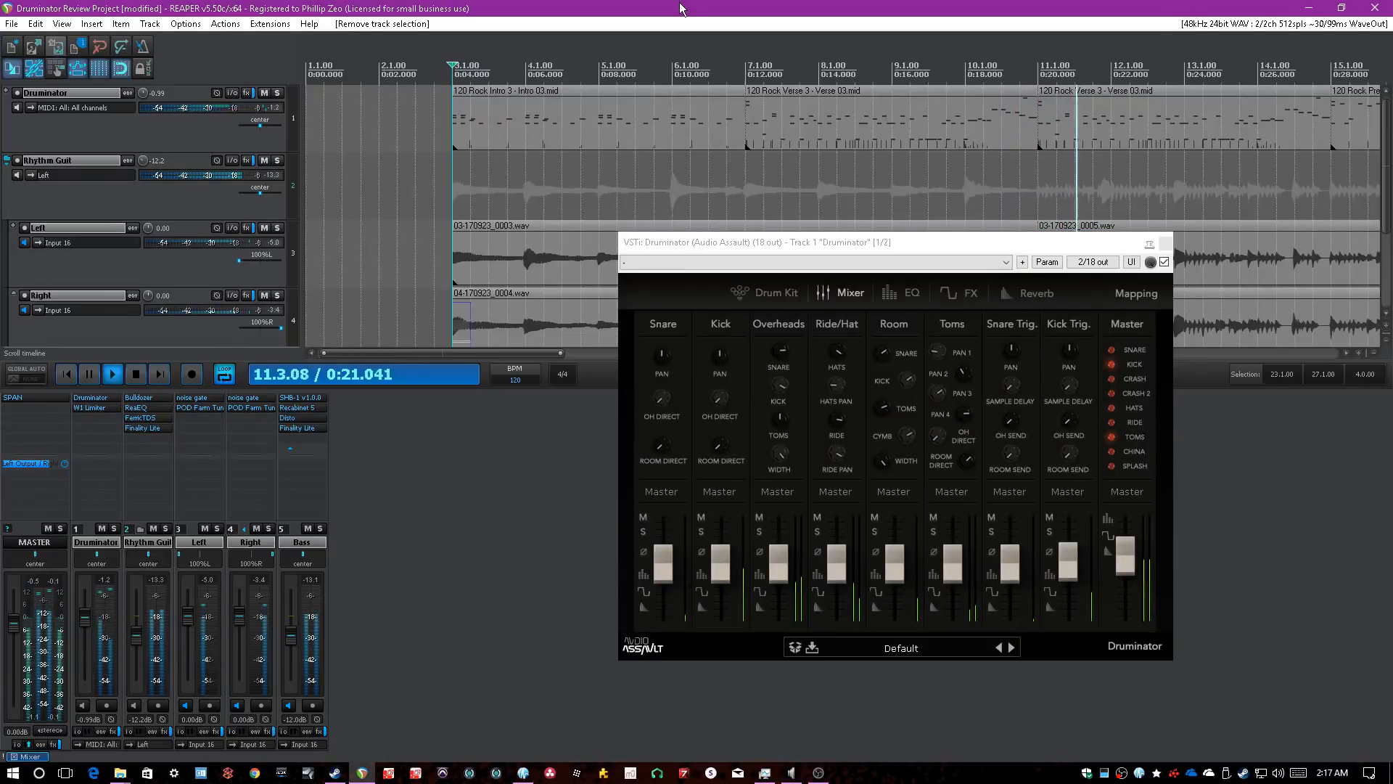
key(space)
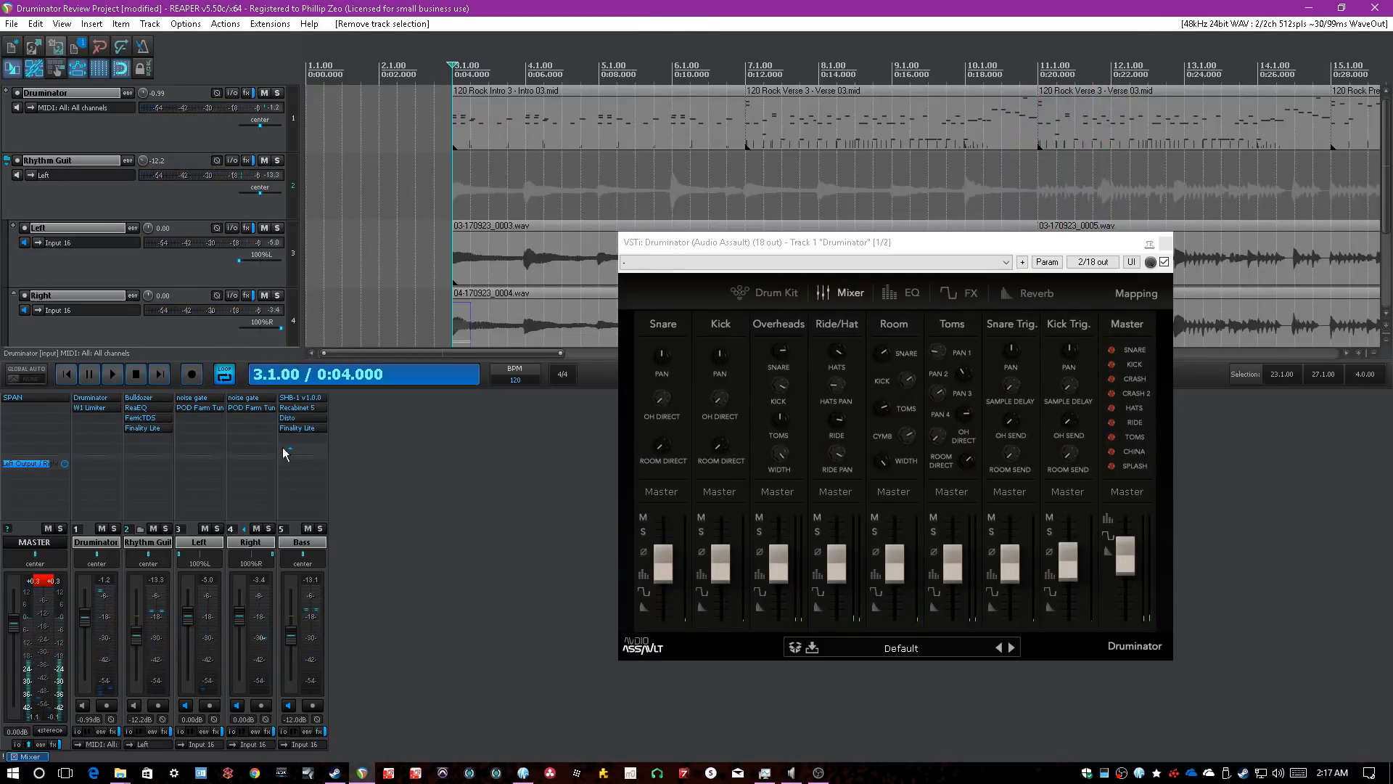
- Solo the Druminator track and load the plugin's Dry Metalcore preset
click(114, 528)
click(868, 654)
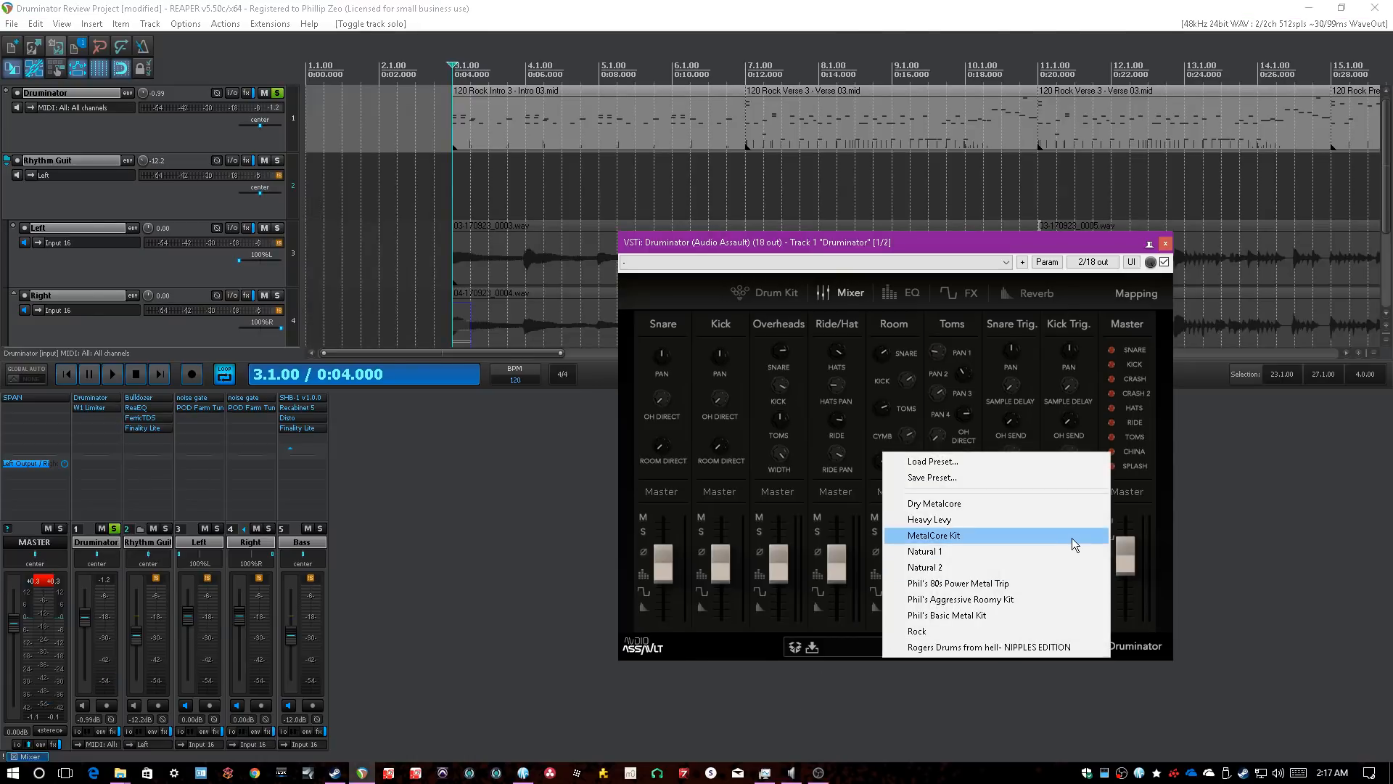
click(1028, 506)
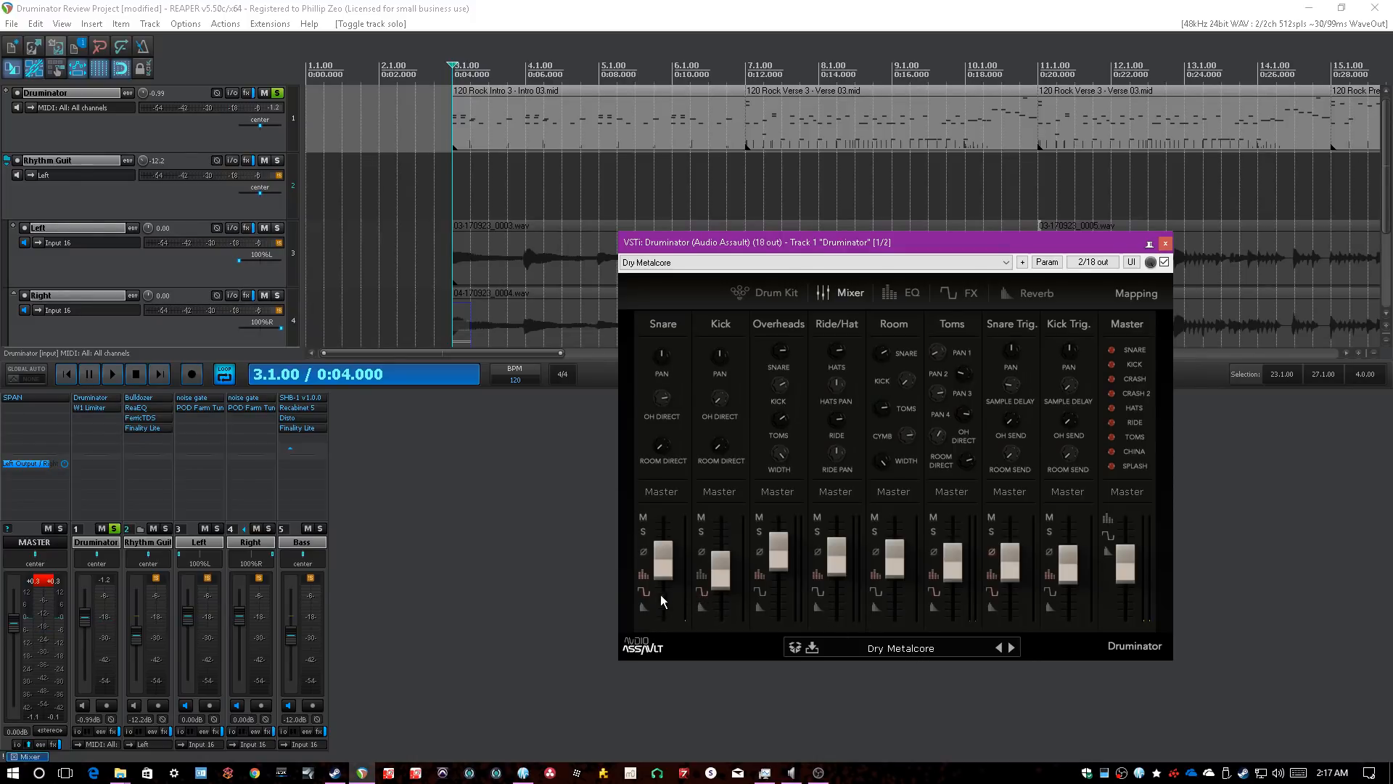
- Review the preset's settings on the FX, EQ and Reverb pages, returning to the Mixer page
click(961, 294)
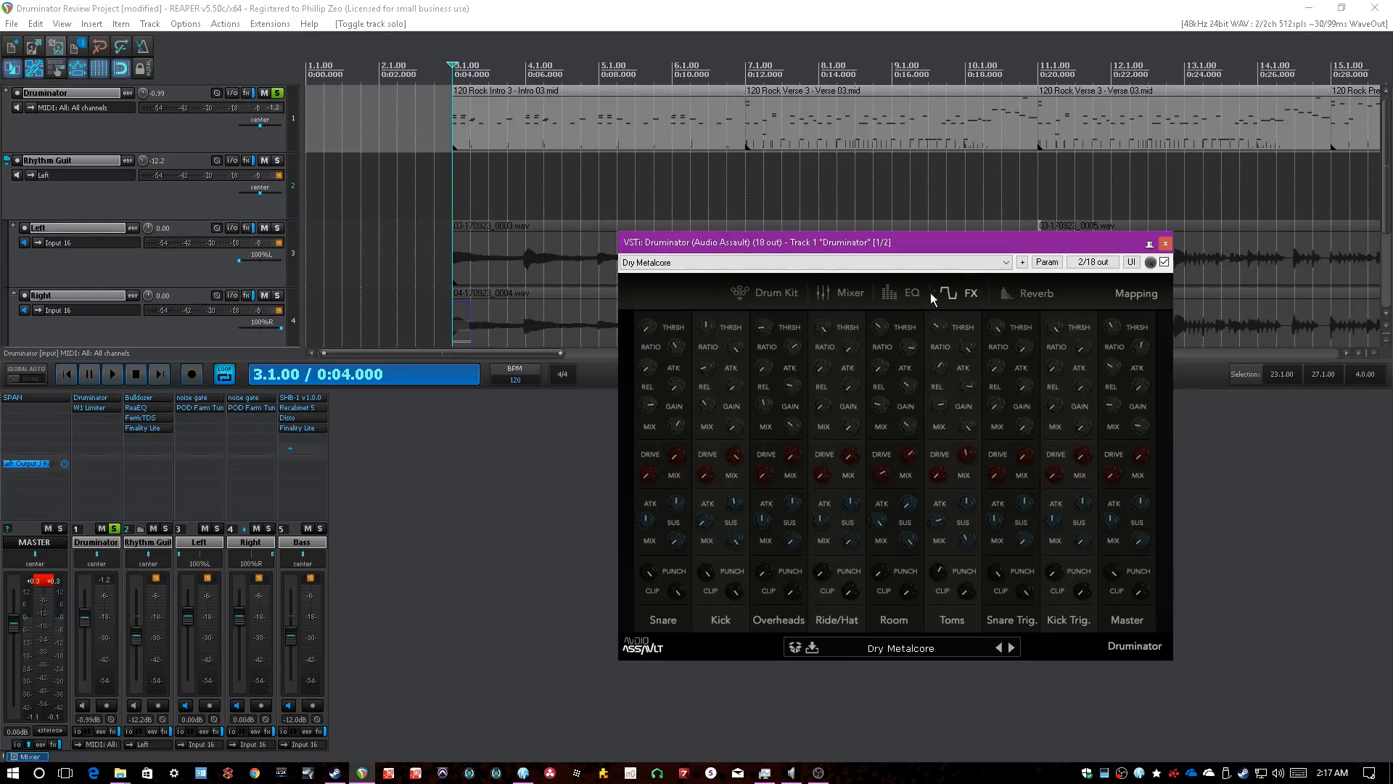
click(847, 292)
click(907, 294)
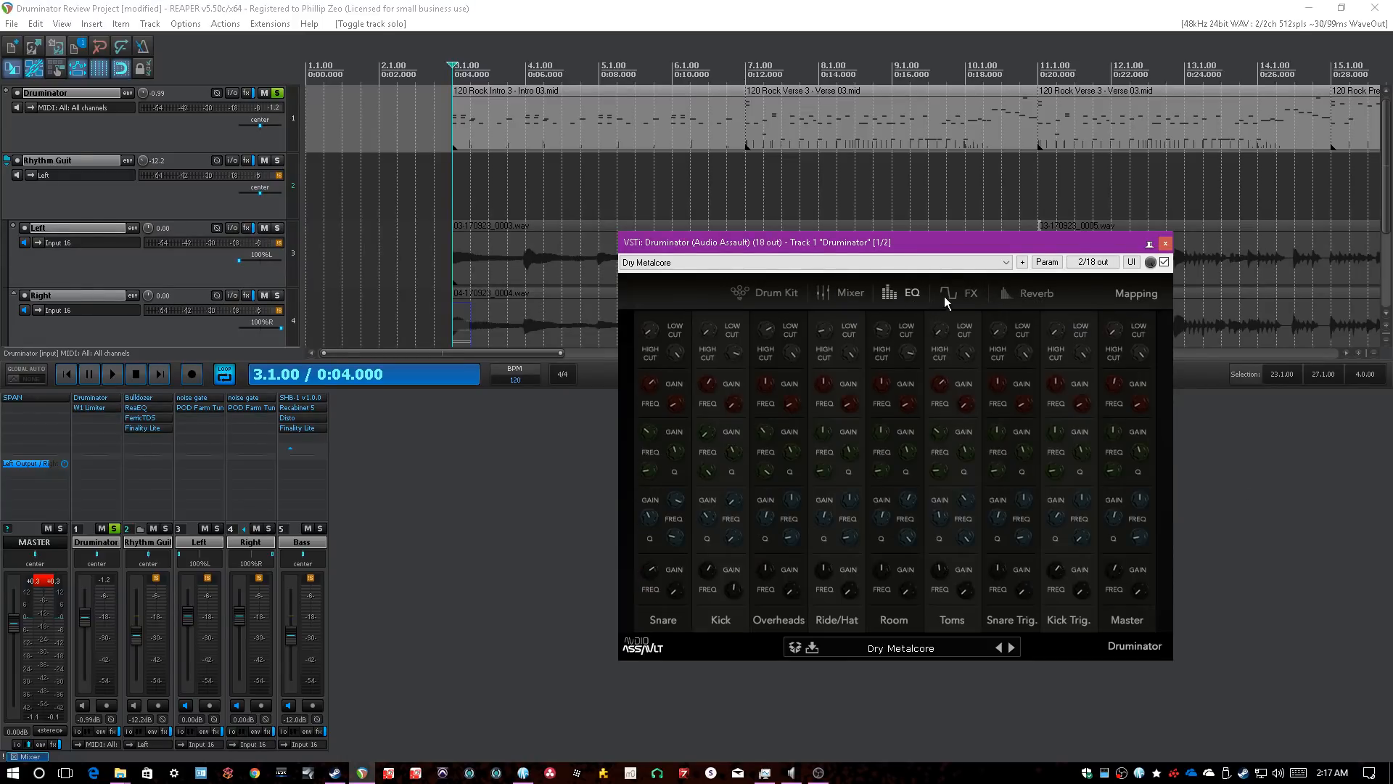
click(971, 290)
click(1019, 292)
click(823, 294)
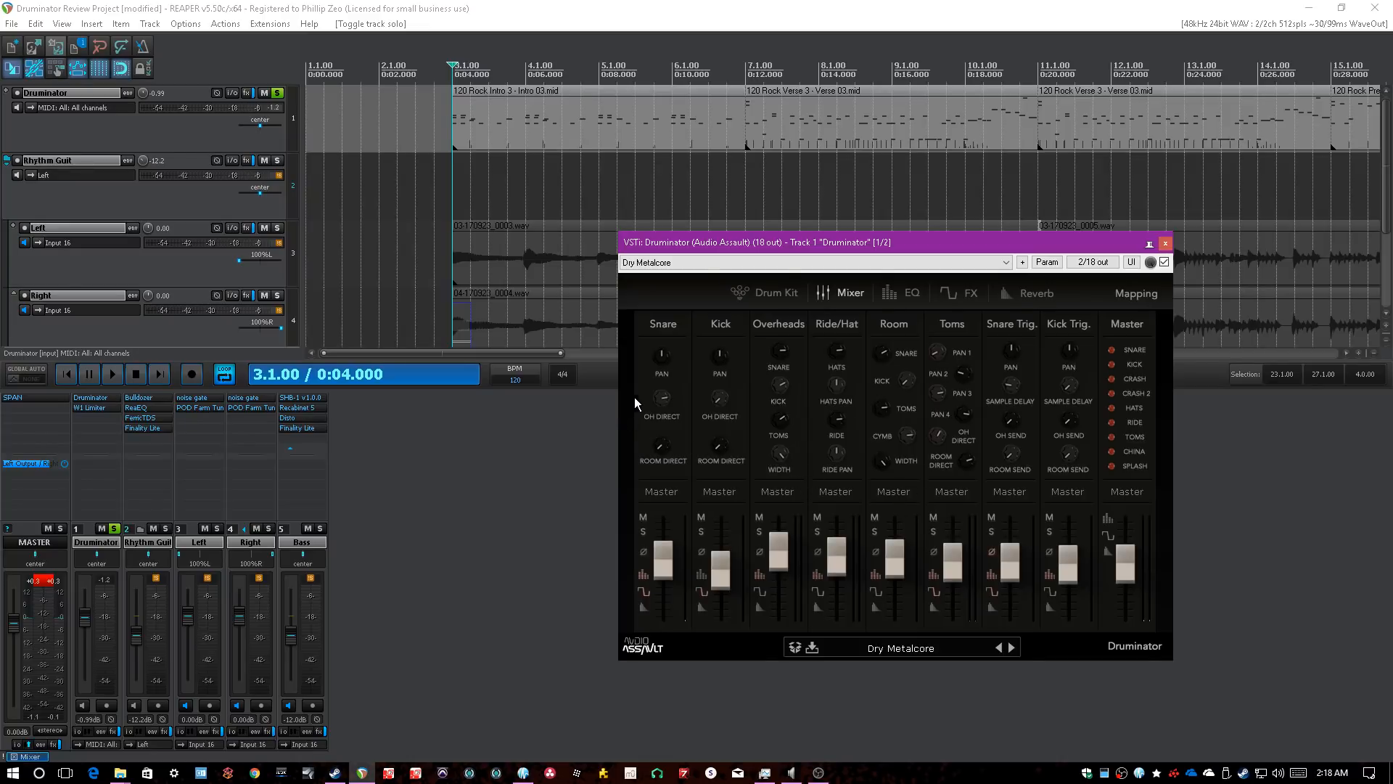
- Show the Drum Kit page, play the soloed drums from bar 3 and set the Druminator track's volume to -3.48 dB
click(793, 297)
click(744, 4)
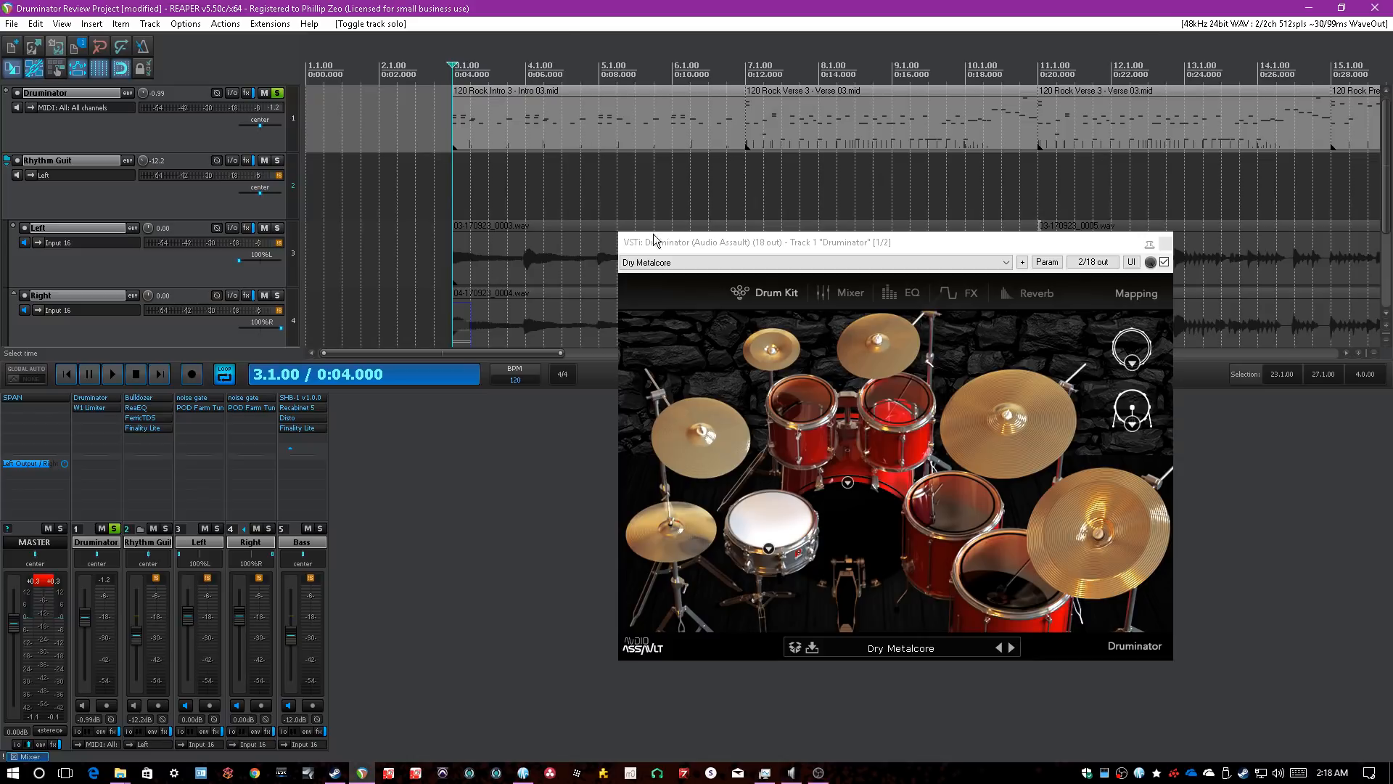
key(space)
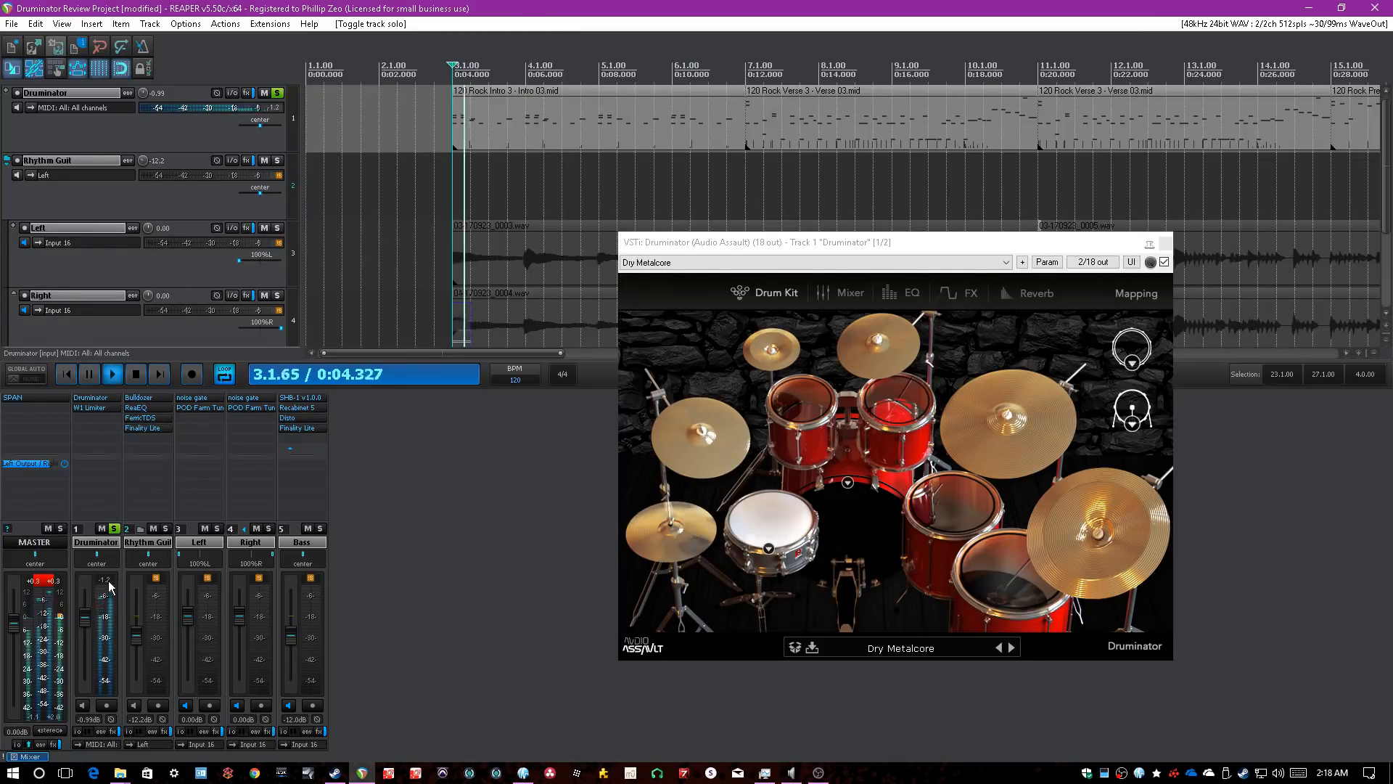
click(106, 585)
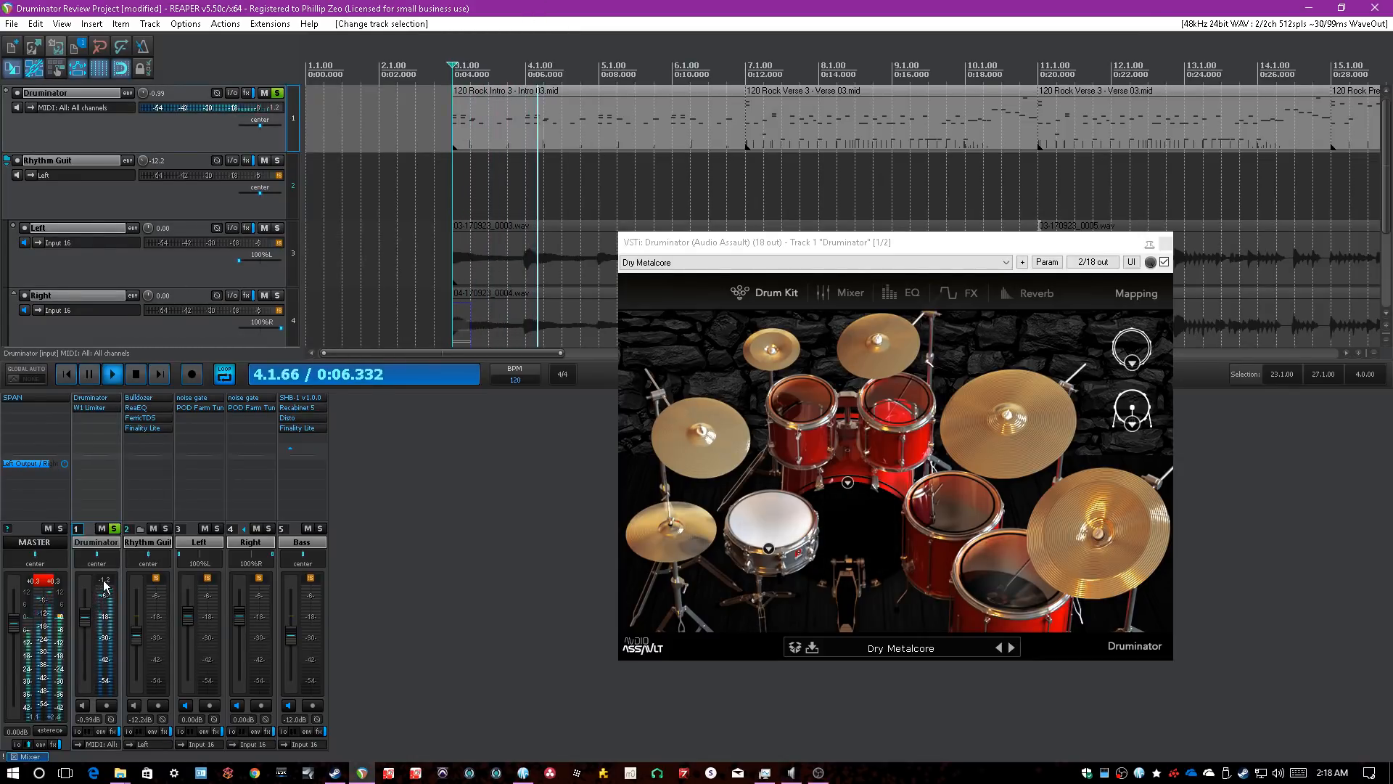
drag(86, 618, 86, 623)
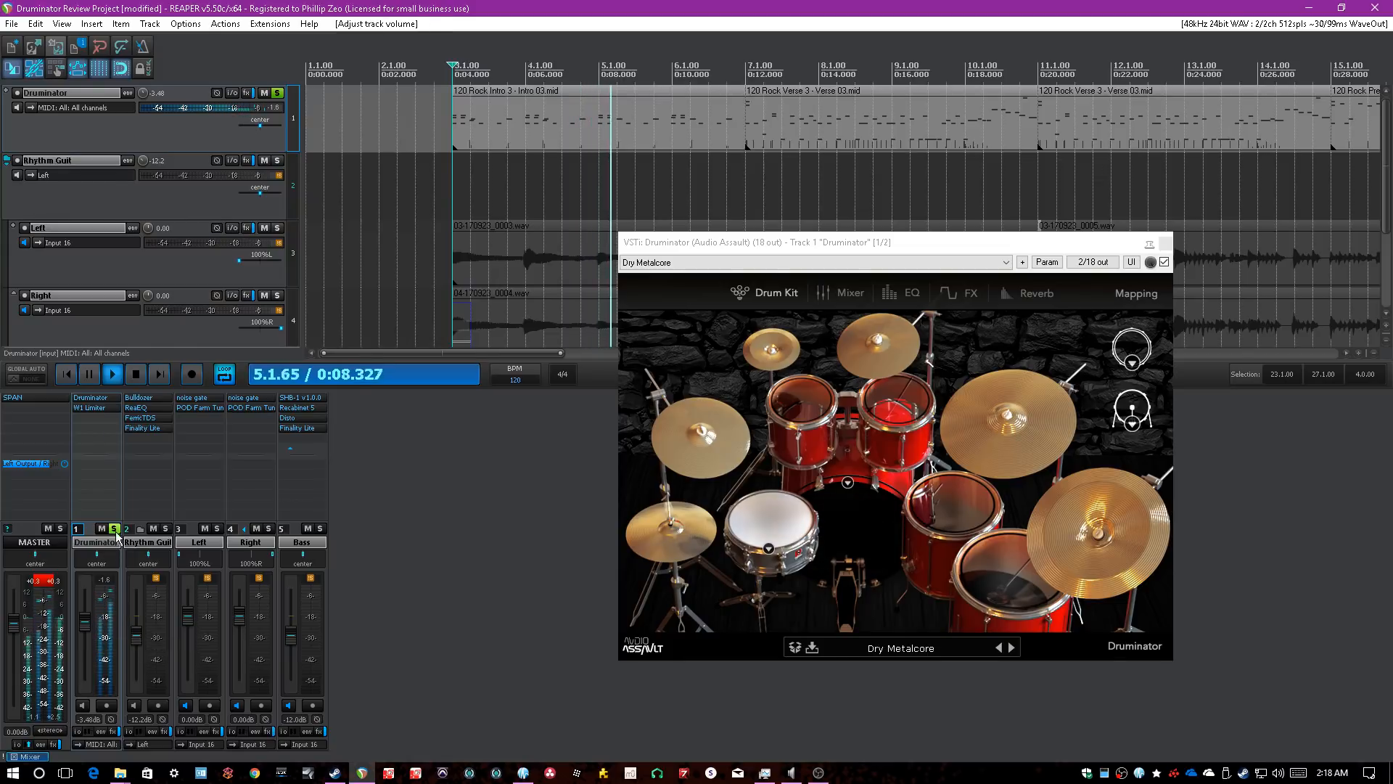
- Unsolo the Druminator track during playback and set its volume to -4.37 dB
click(114, 529)
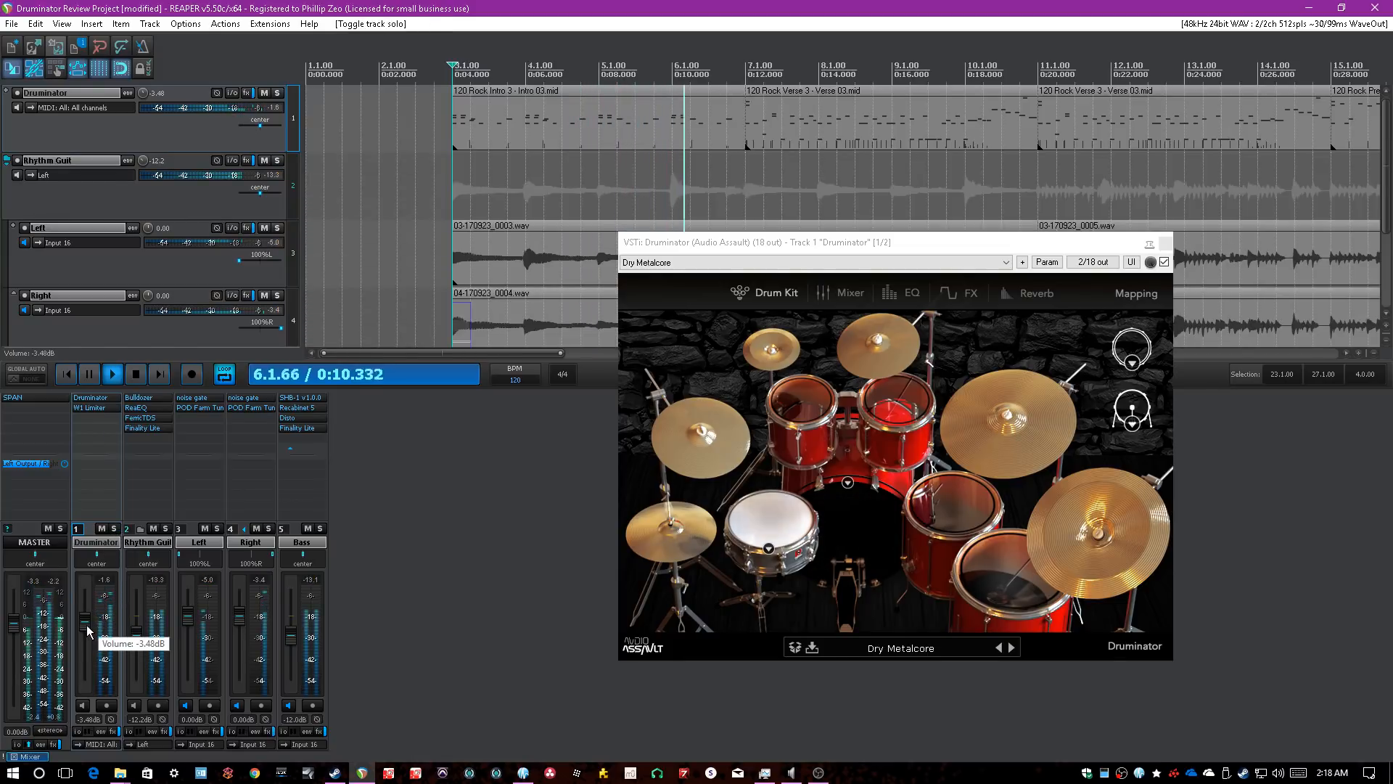
drag(87, 626, 87, 627)
click(423, 583)
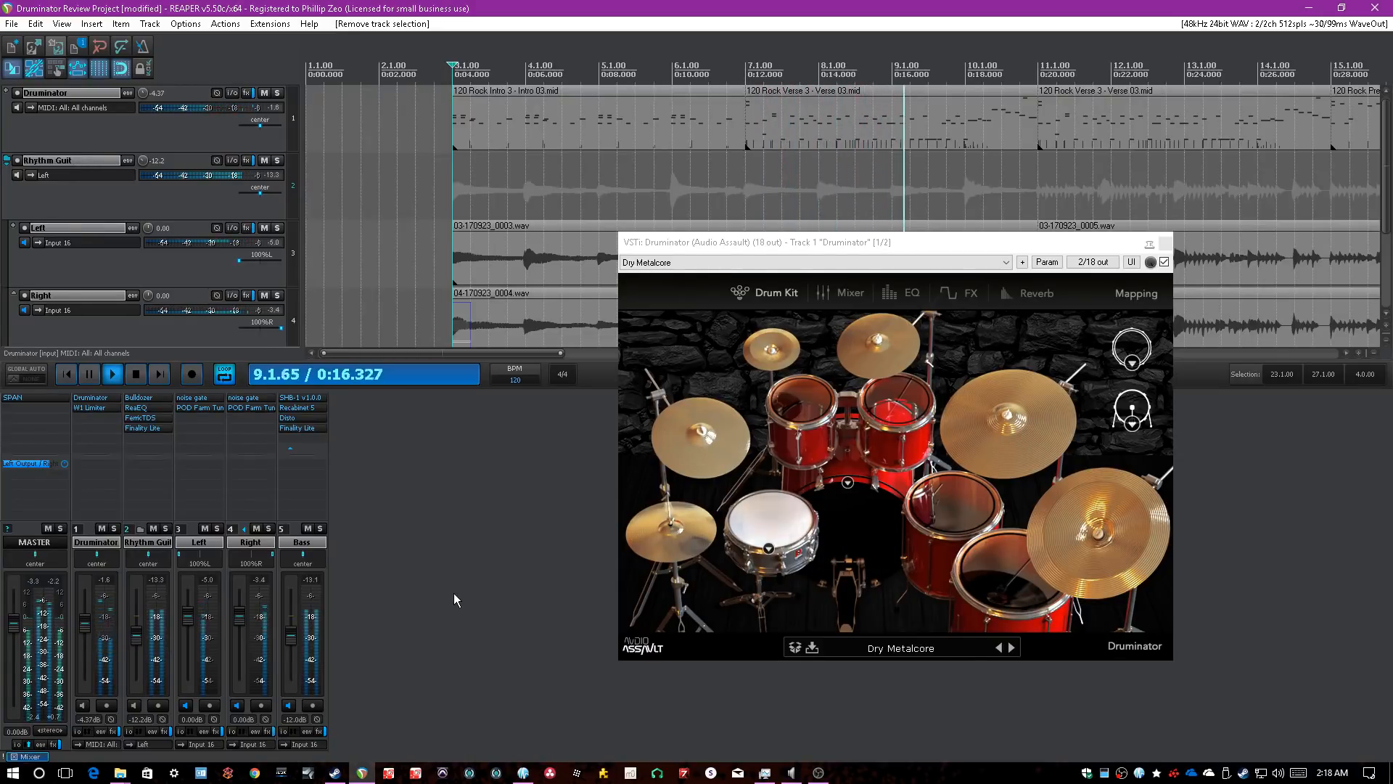
- Compare the soloed drums with the full mix, leave the Druminator track unsoloed and stop the playback
click(113, 528)
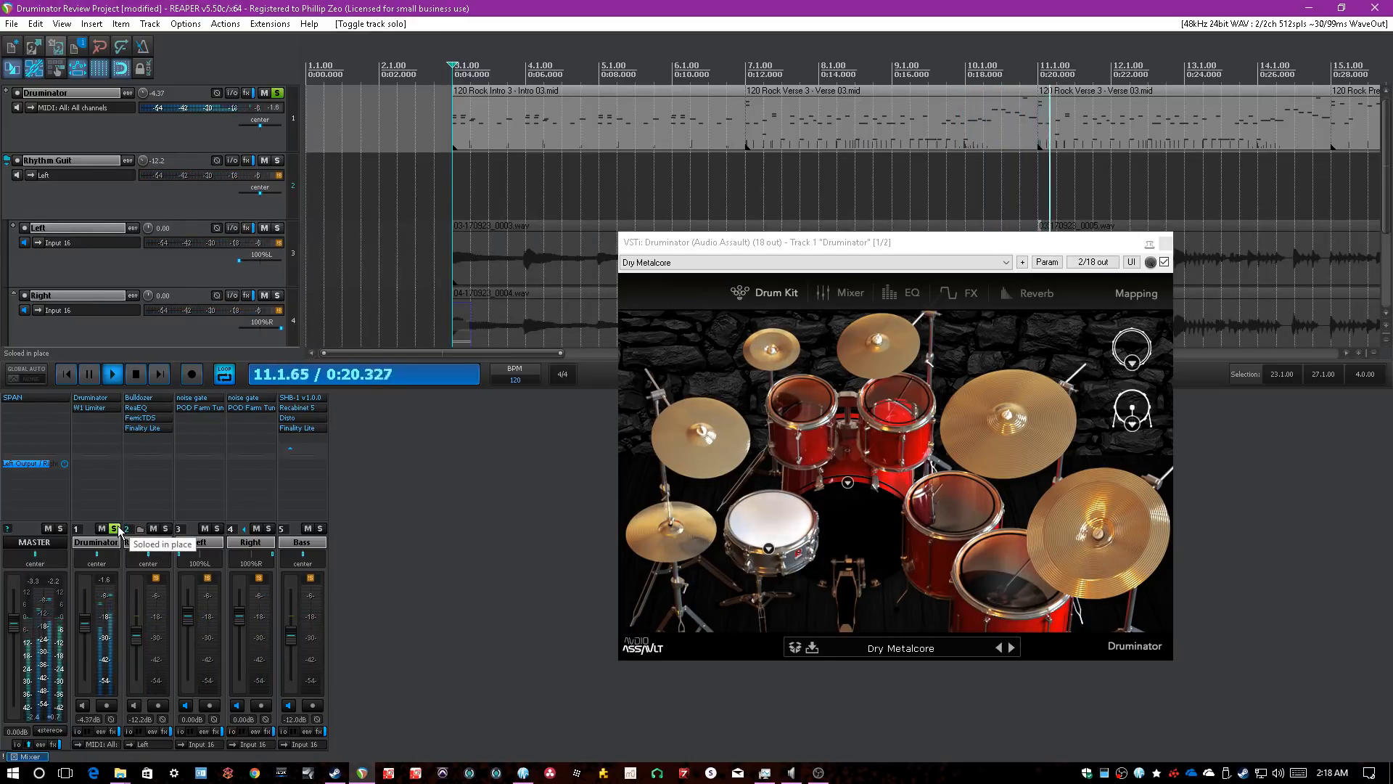
click(114, 528)
key(space)
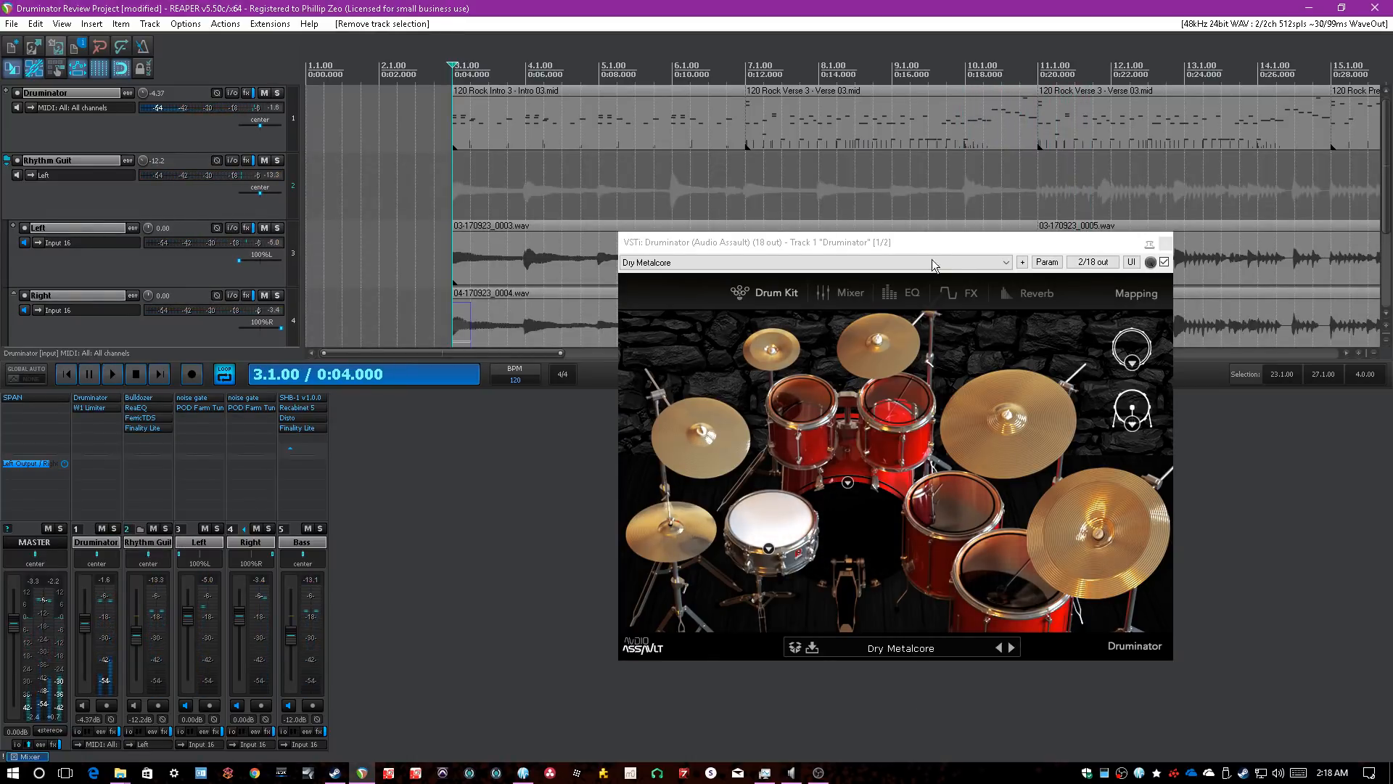
- Review the Mixer page and the Drum Kit page's snare, kick and trigger sample lists, keeping the current samples
click(816, 293)
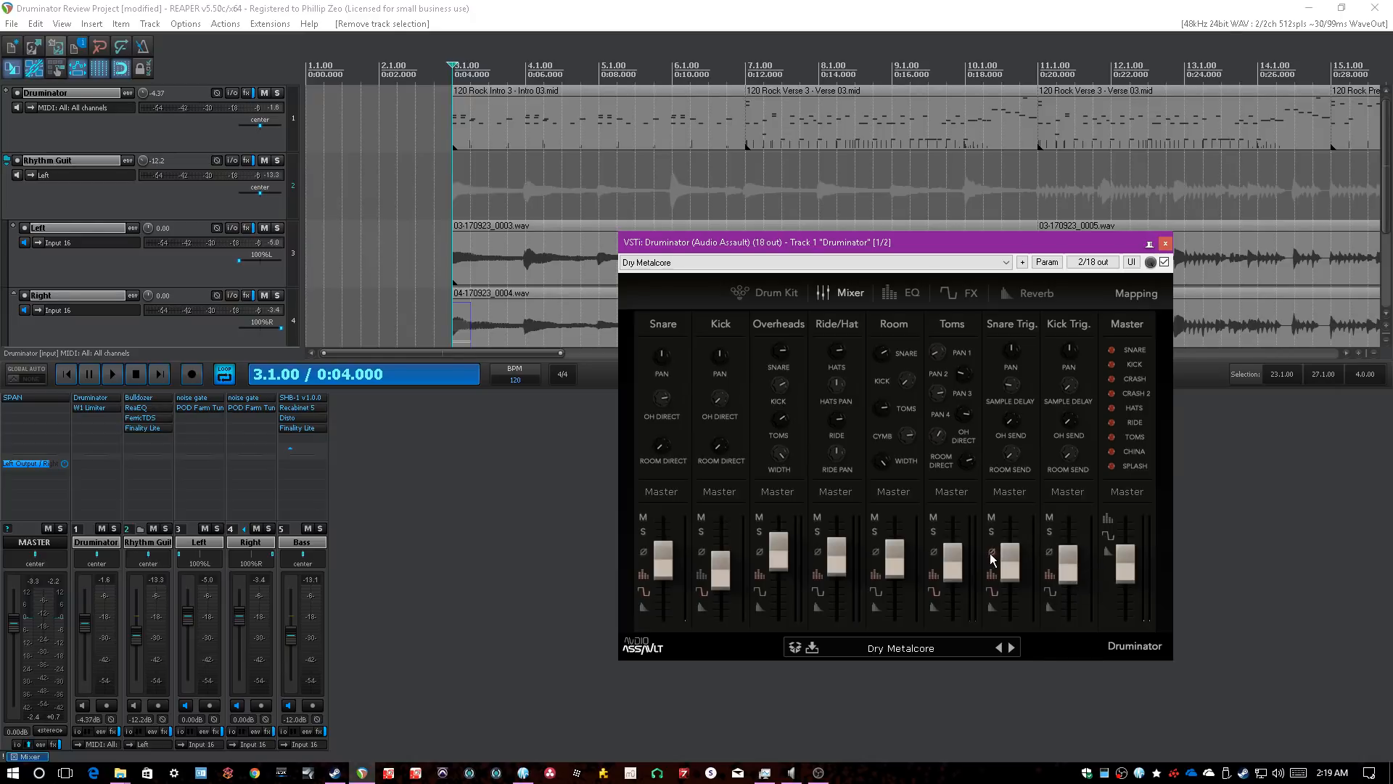
click(775, 293)
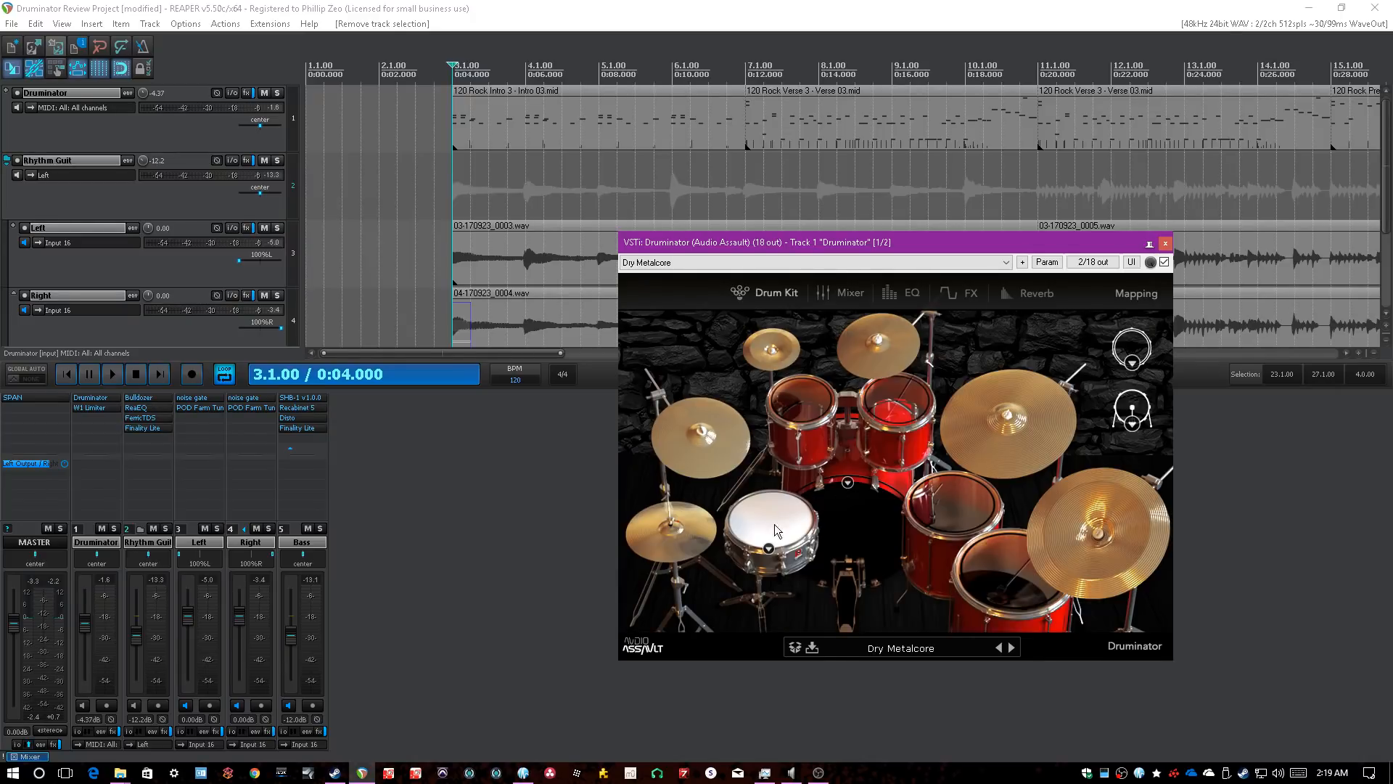
click(770, 551)
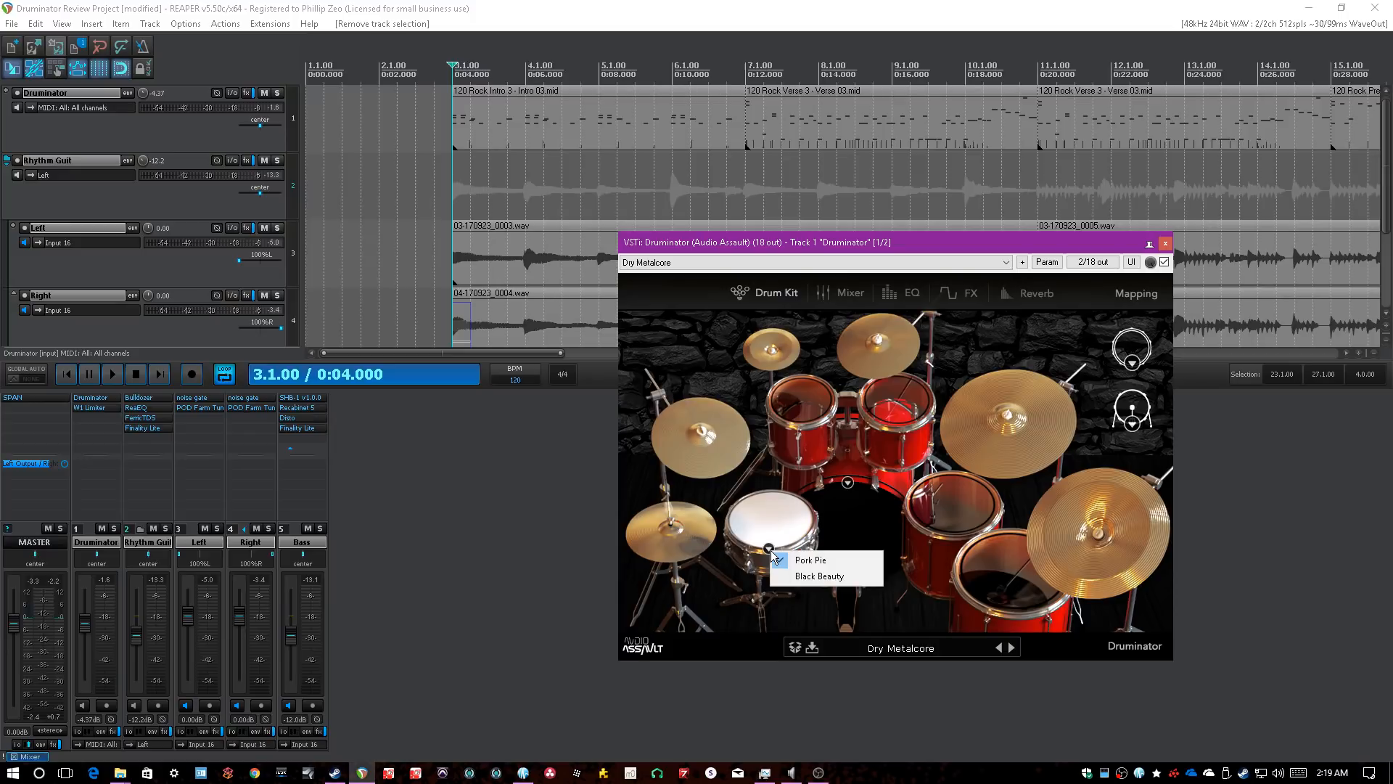
click(849, 484)
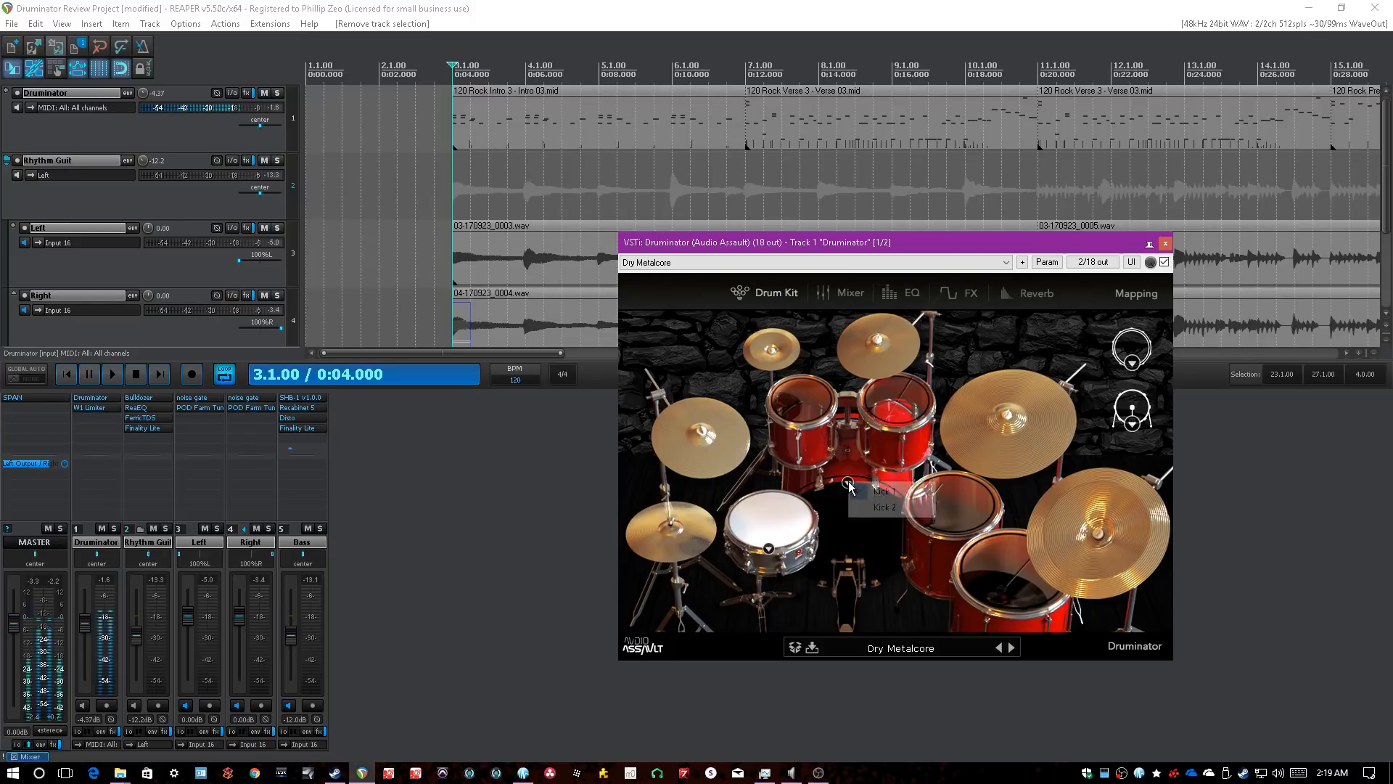
click(1132, 424)
click(1133, 366)
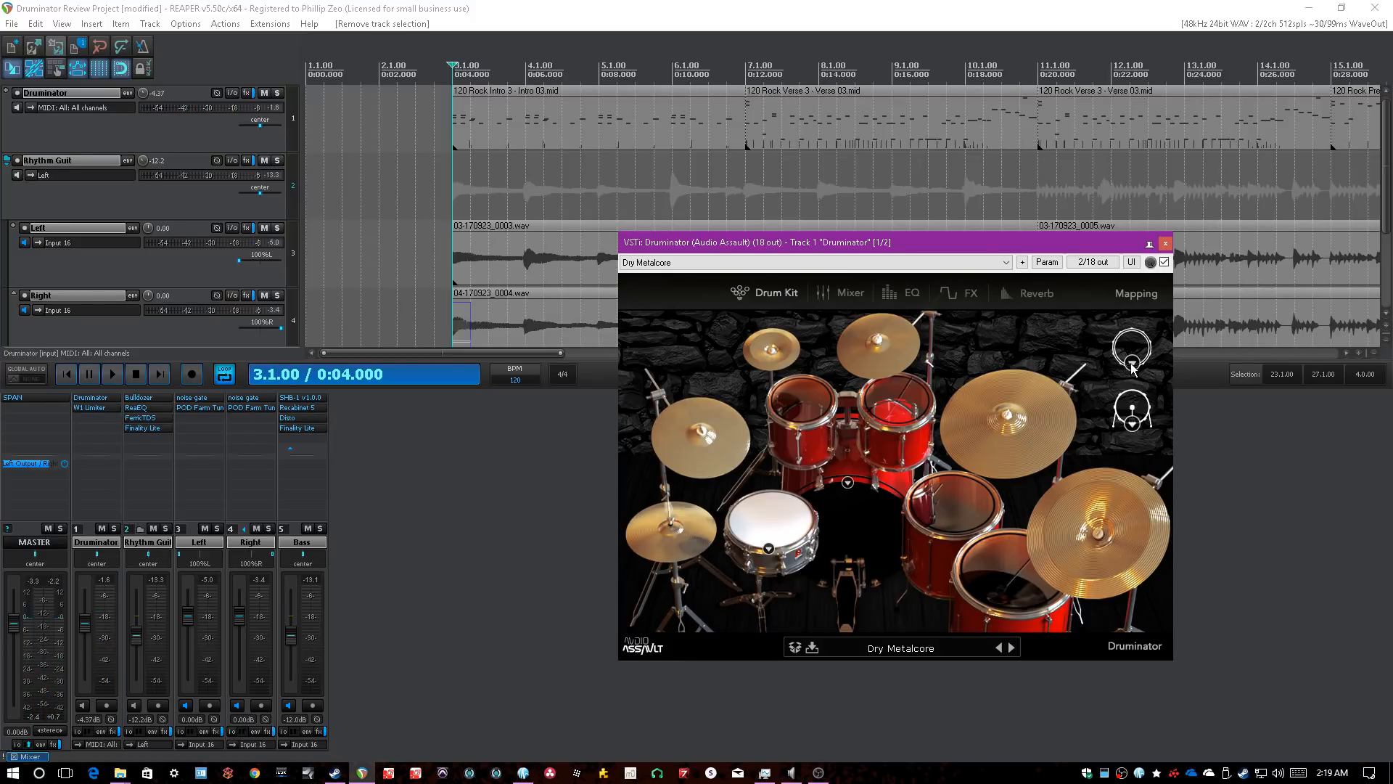
click(1132, 366)
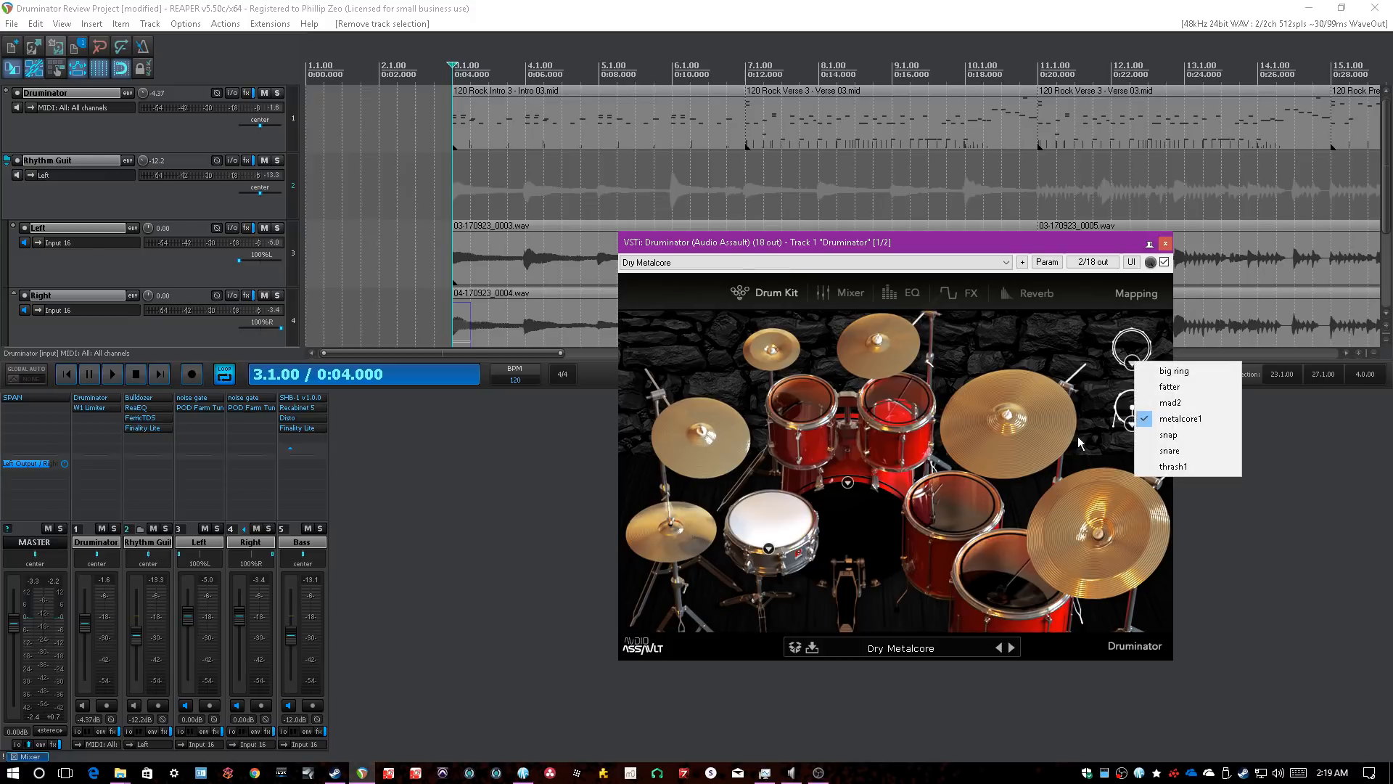
click(1040, 322)
- Audition the snare and kick drum of the Dry Metalcore kit on the Drum Kit page
click(768, 515)
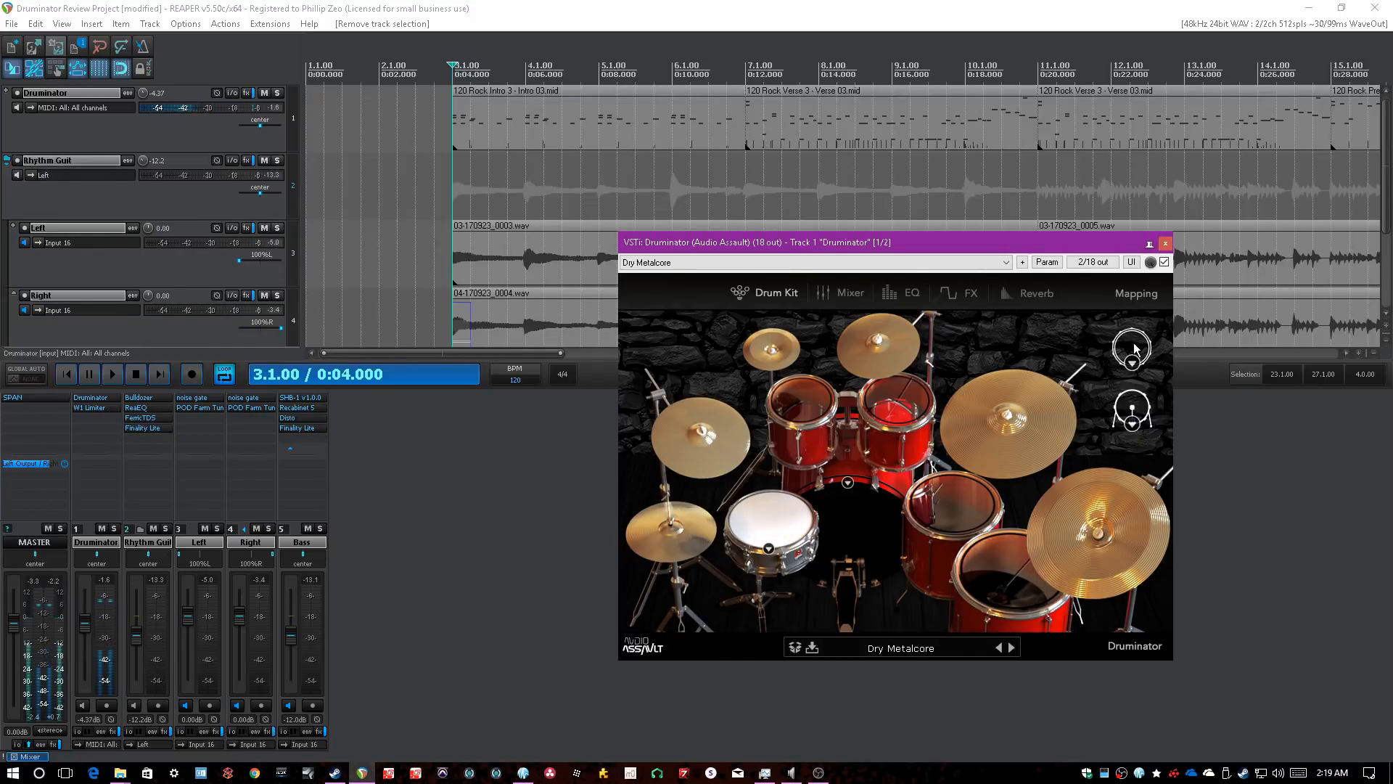
click(768, 515)
click(768, 515)
click(753, 499)
click(799, 513)
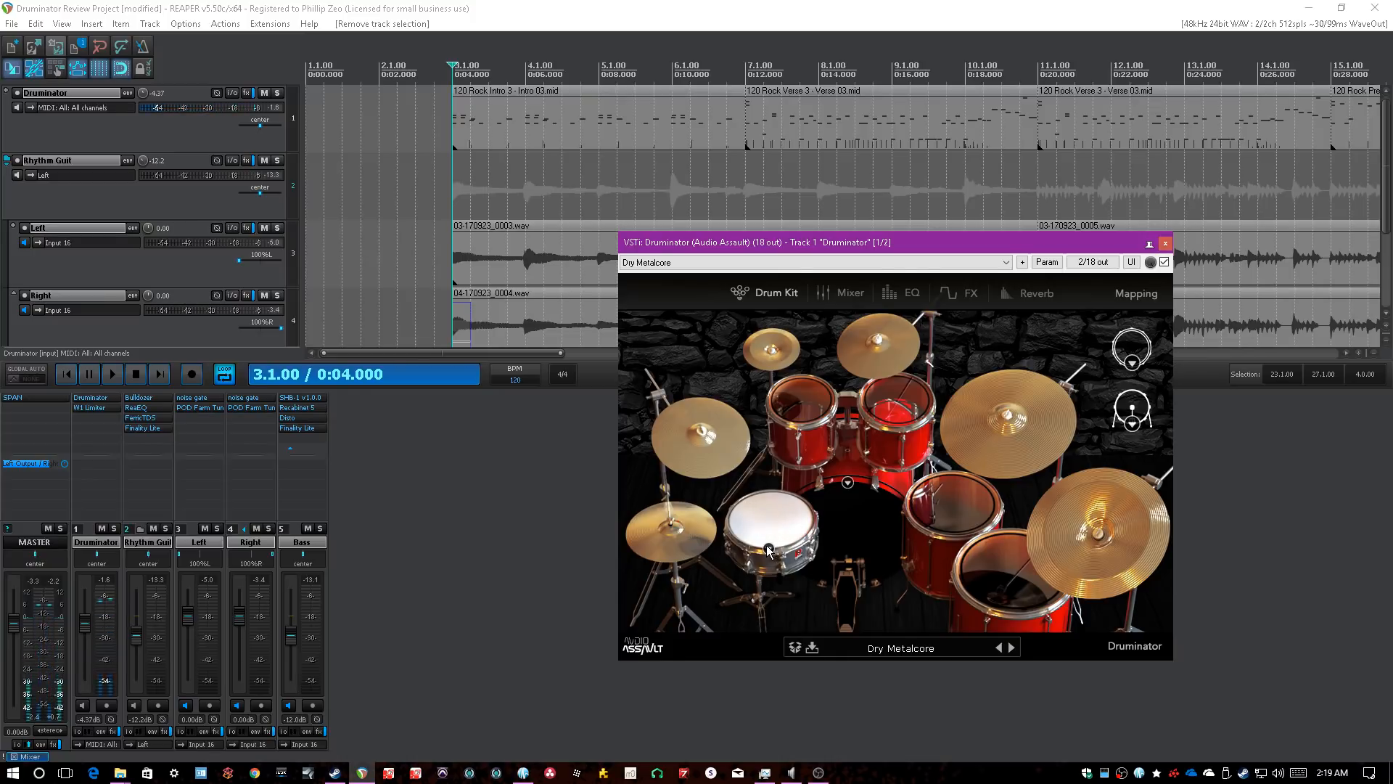
click(769, 548)
click(778, 523)
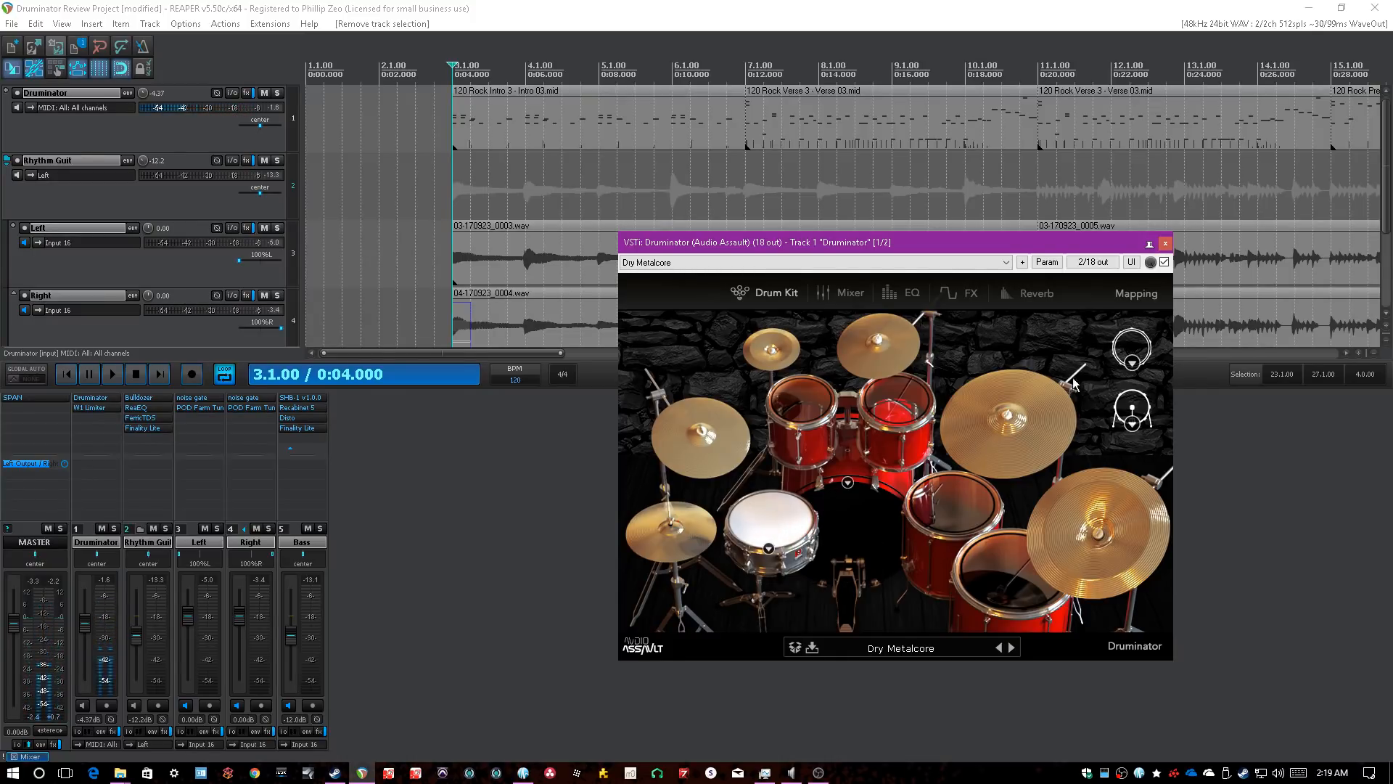
click(841, 525)
- Solo the Druminator track and check the snare and snare trigger channels in solo on the Mixer page, clearing their solos
click(835, 294)
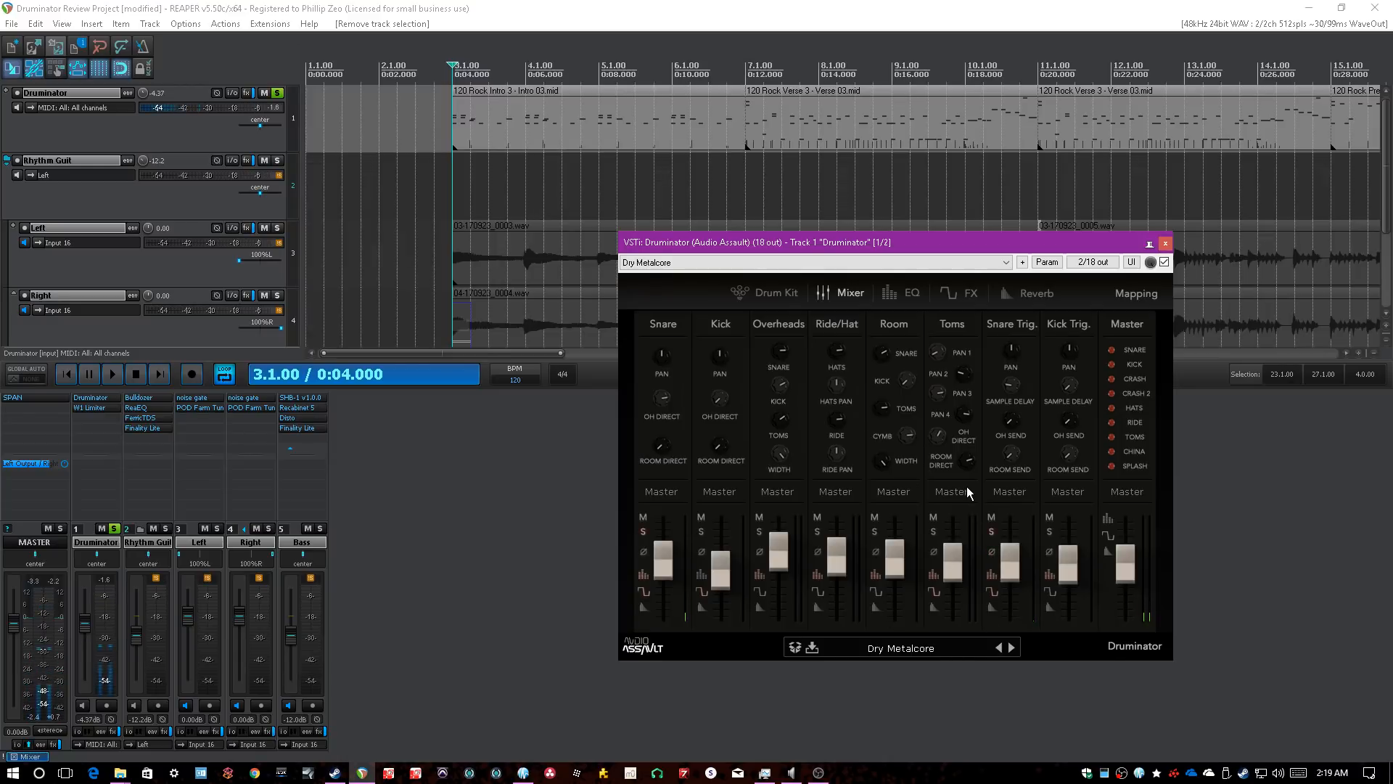
click(1247, 484)
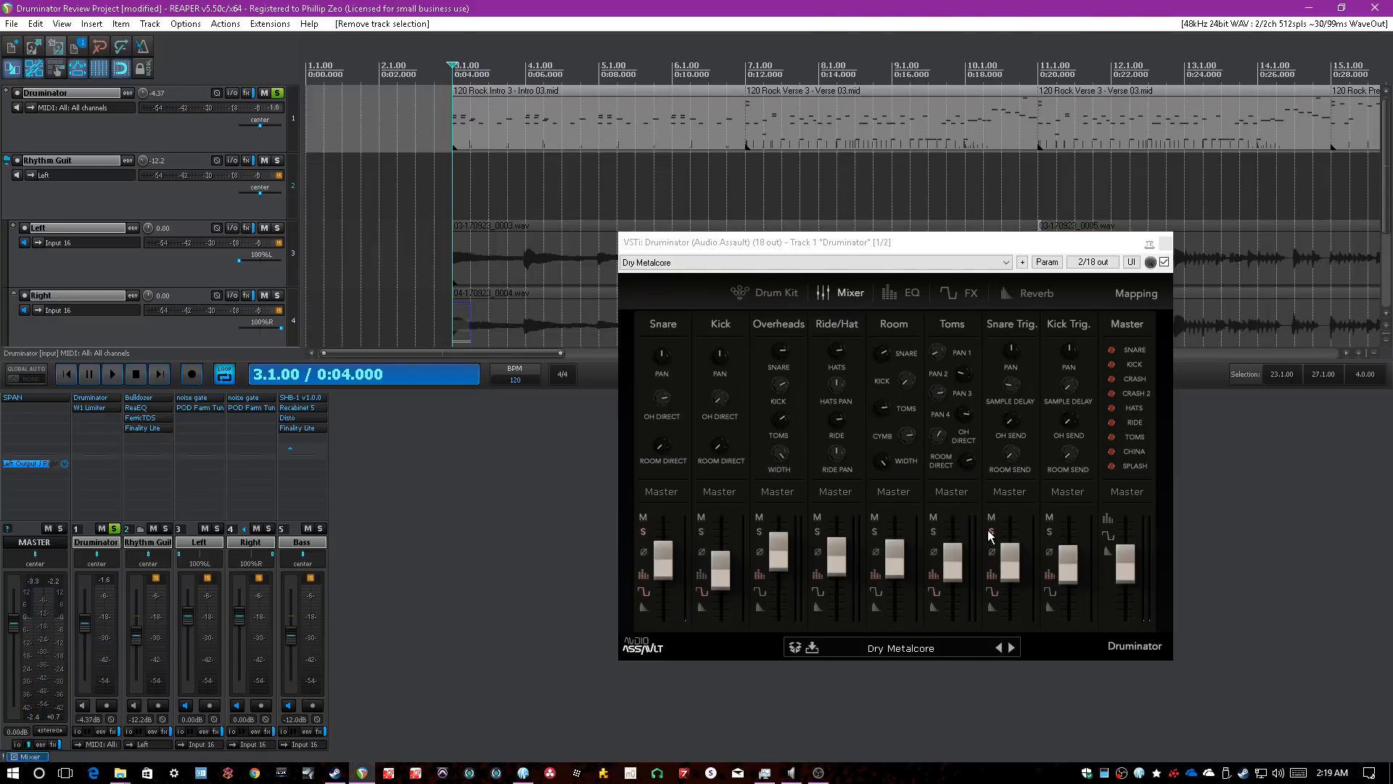
click(923, 537)
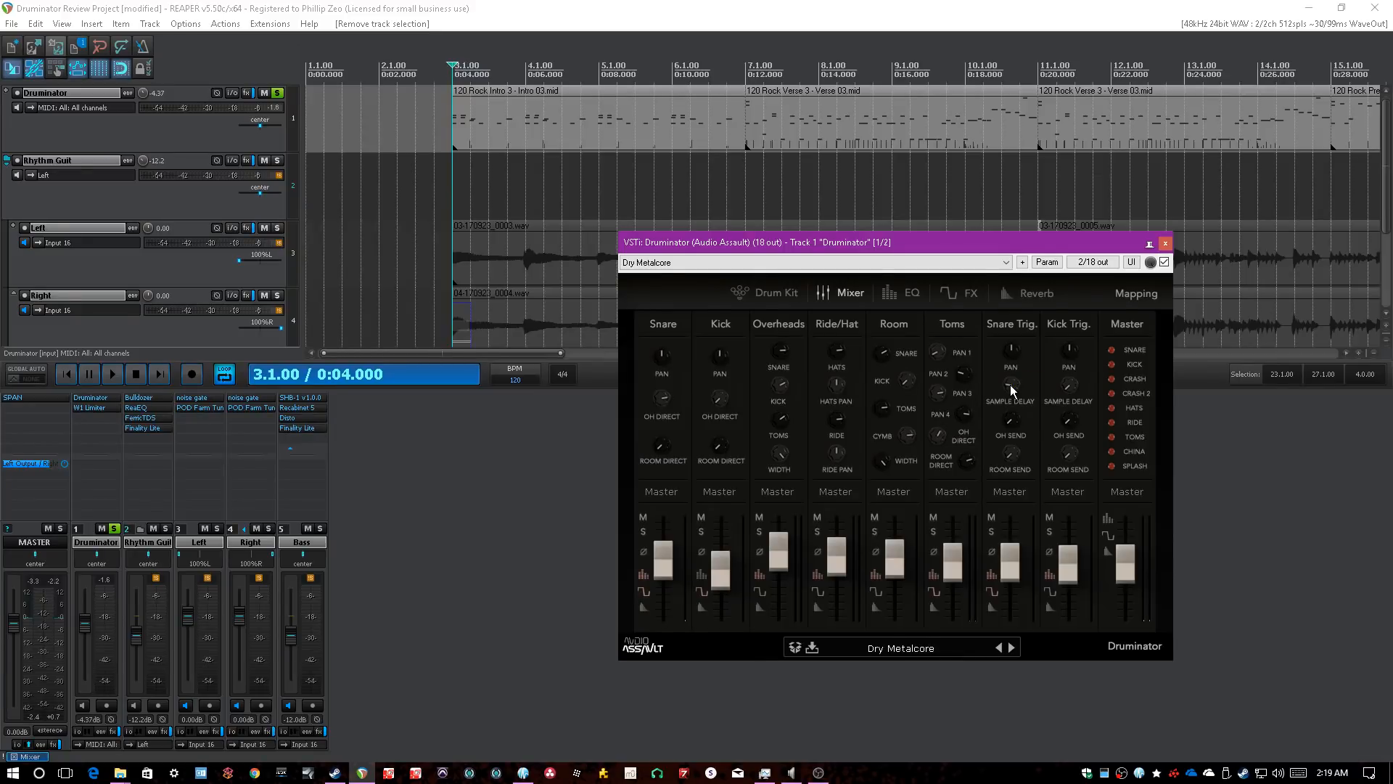
click(1273, 512)
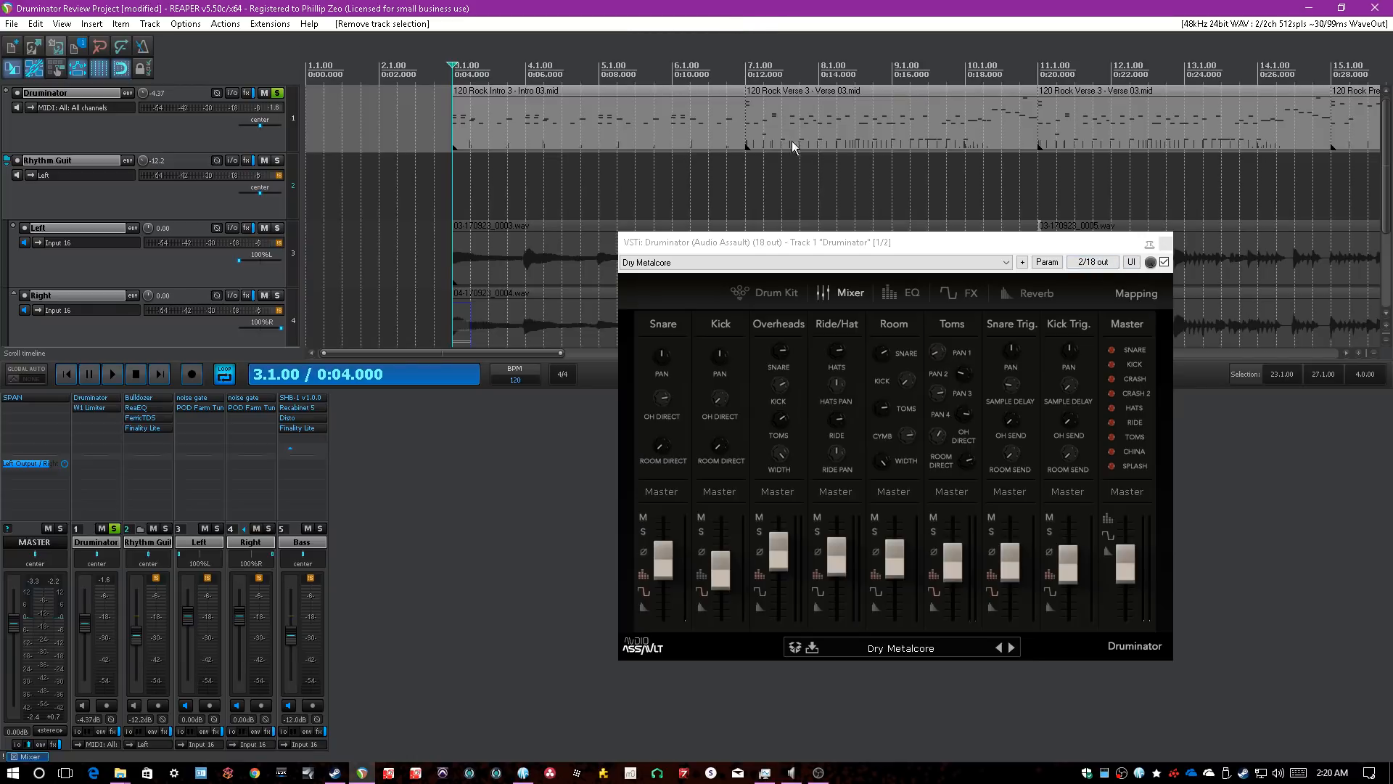
click(994, 556)
click(1223, 535)
- Play from bar 3, solo the mixer's snare and snare trigger channels, try the trigger's Sample Delay and stop the playback
key(space)
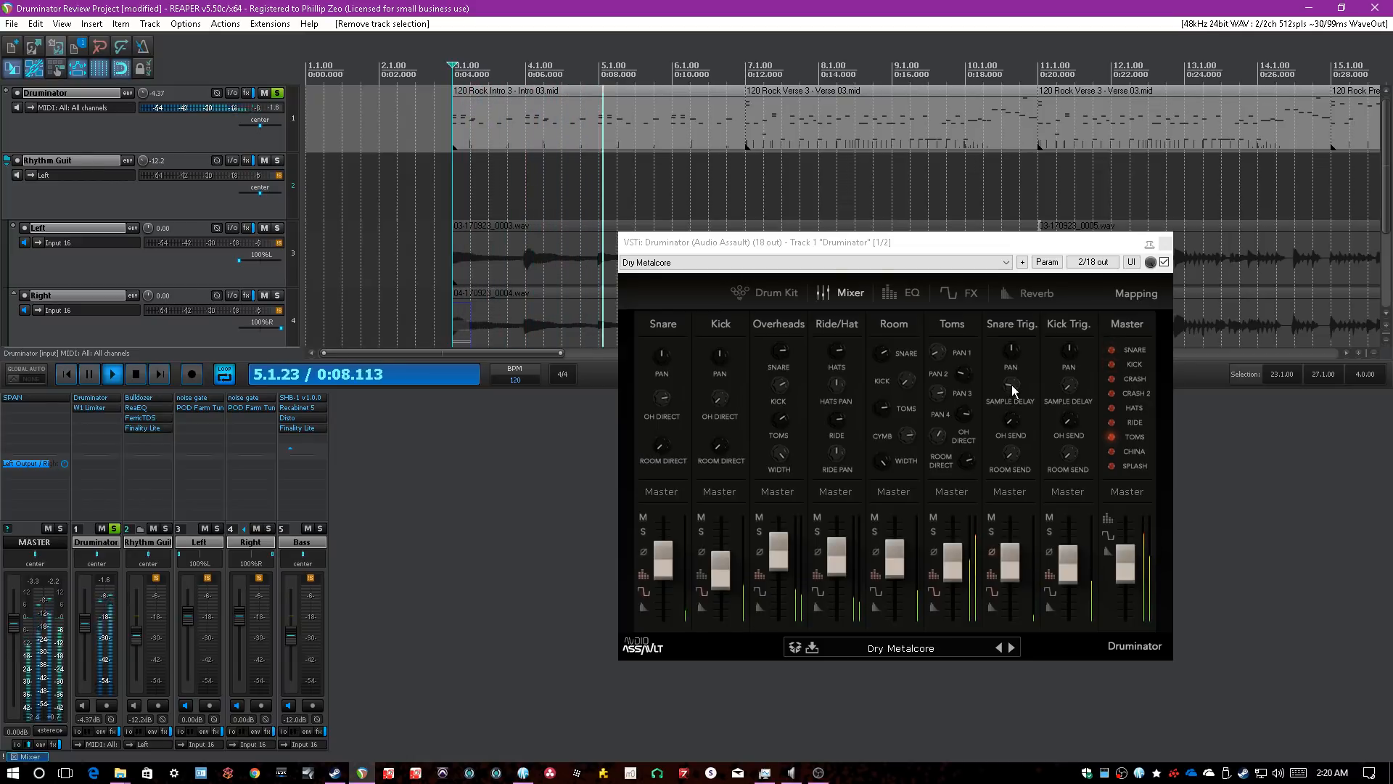
click(991, 532)
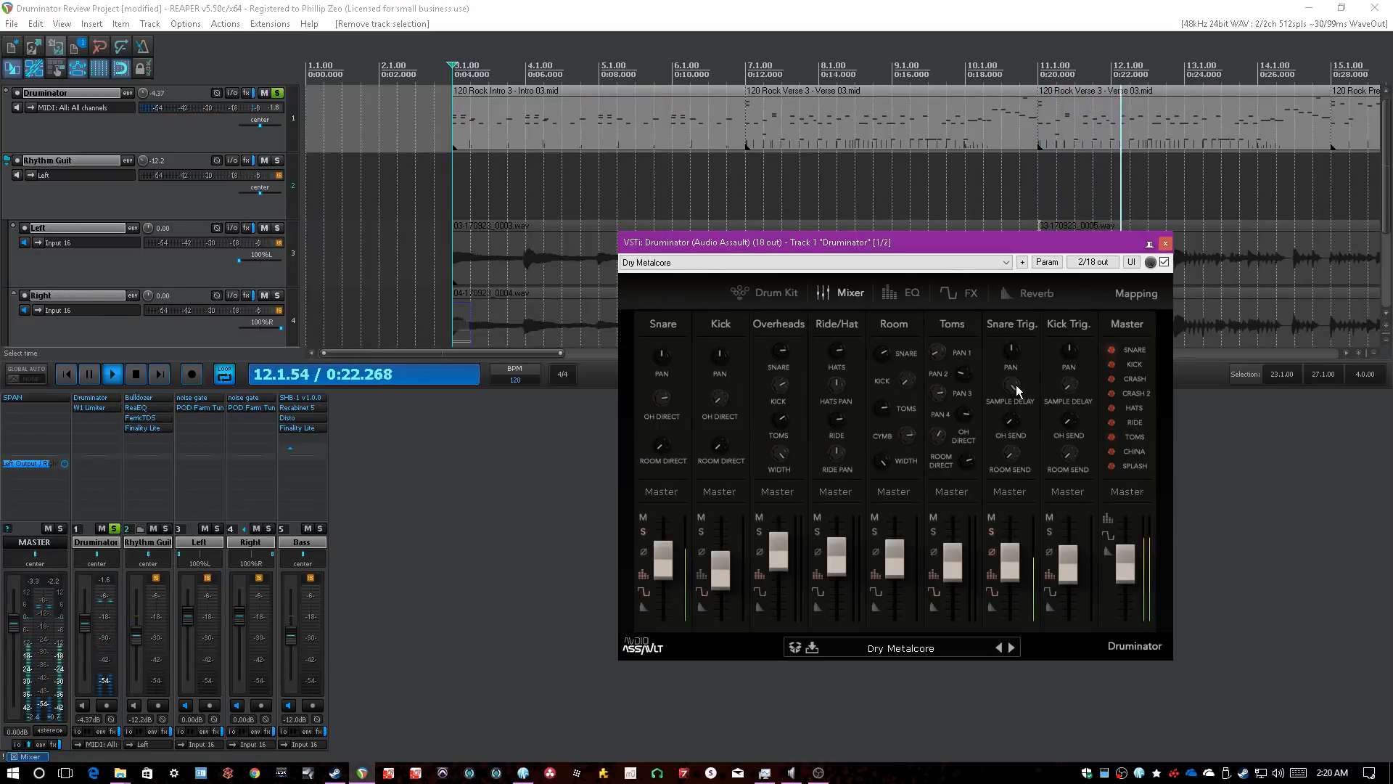
drag(1013, 386, 1008, 407)
key(space)
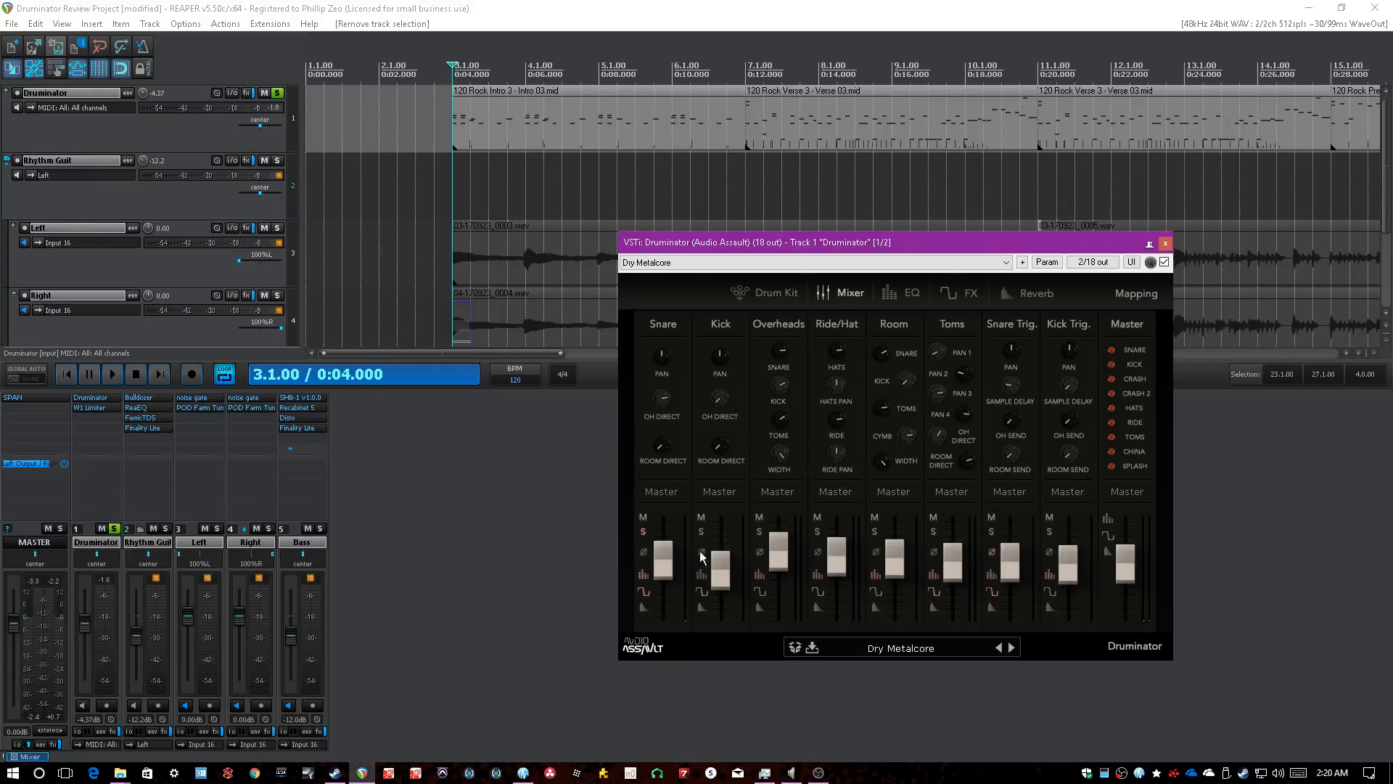
- Load the Heavy Levy preset in the Druminator plugin
click(923, 648)
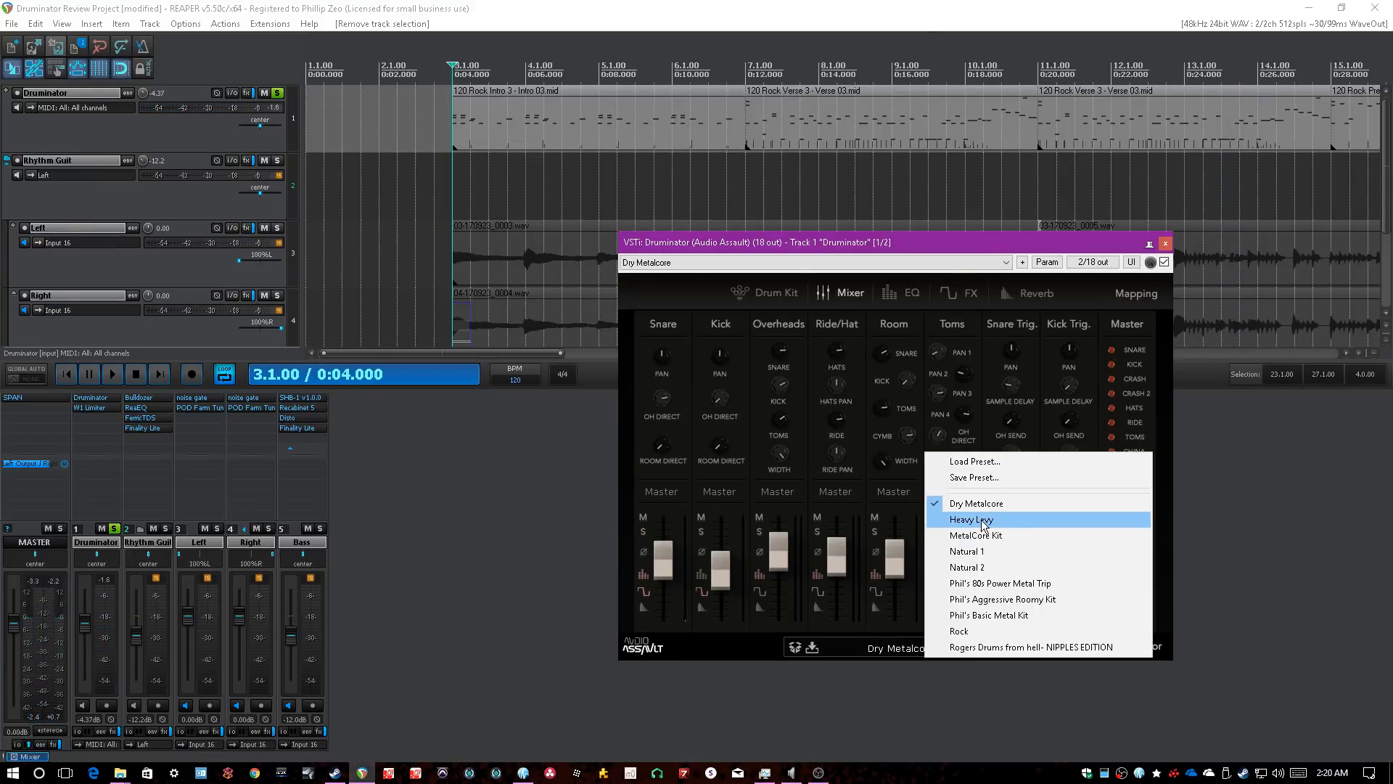
click(981, 520)
click(1238, 576)
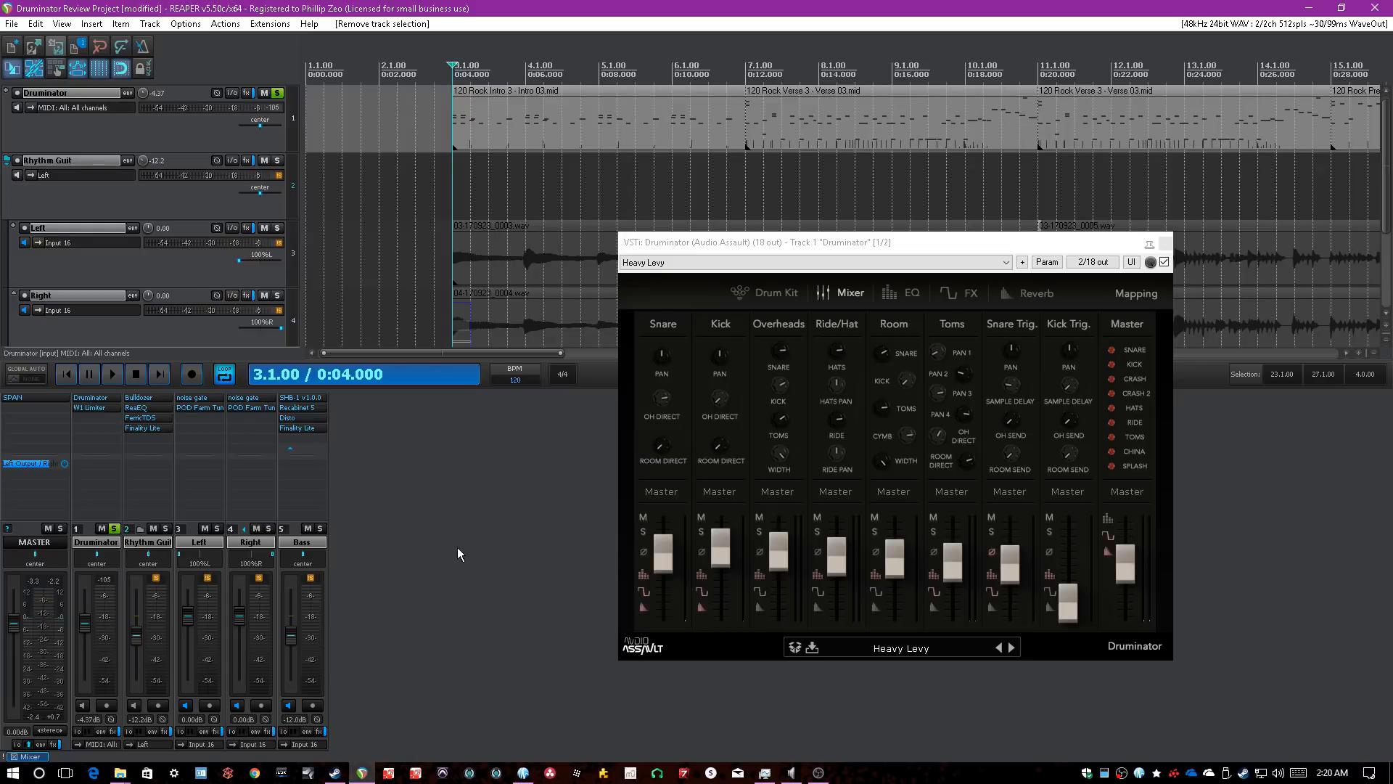
- Play the Heavy Levy preset from bar 3, unsolo the Druminator track and lower the plugin's Master fader to -3
key(space)
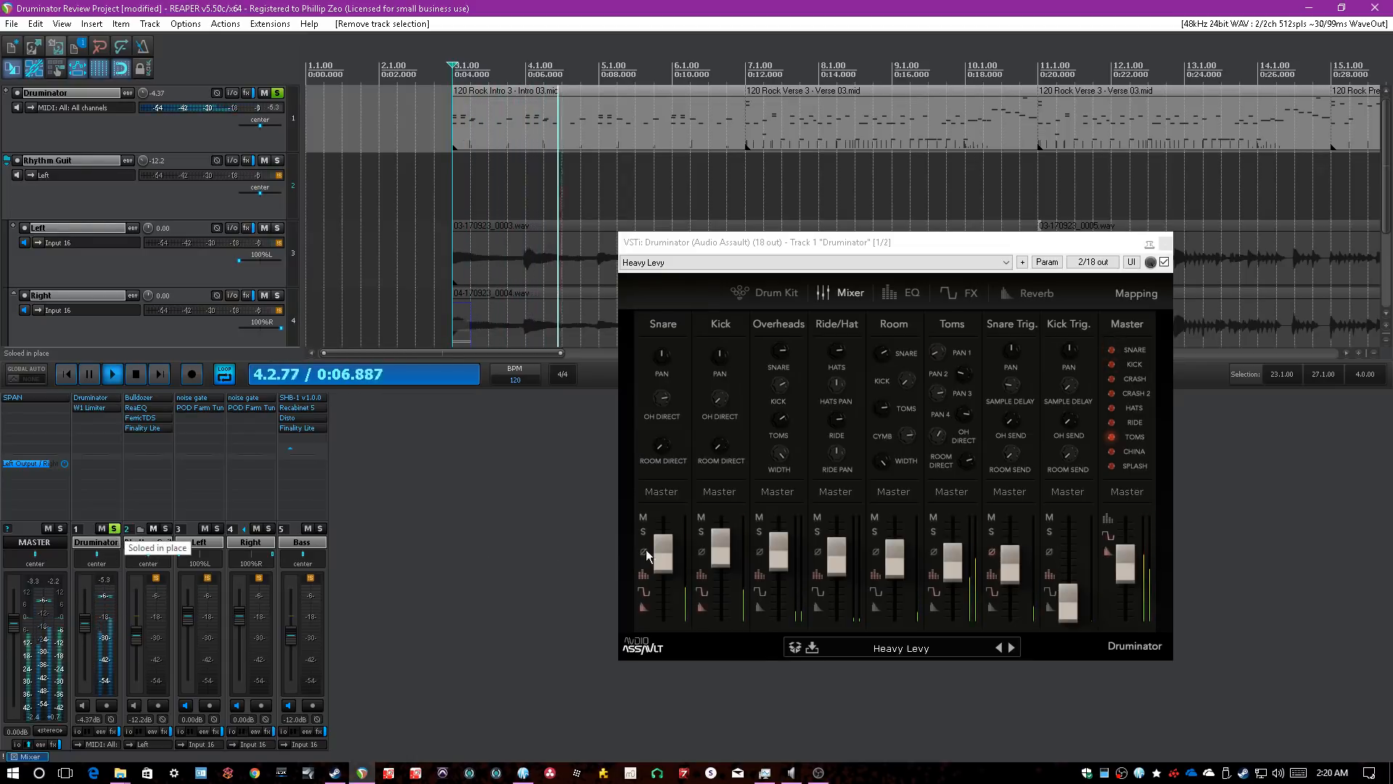
click(1126, 563)
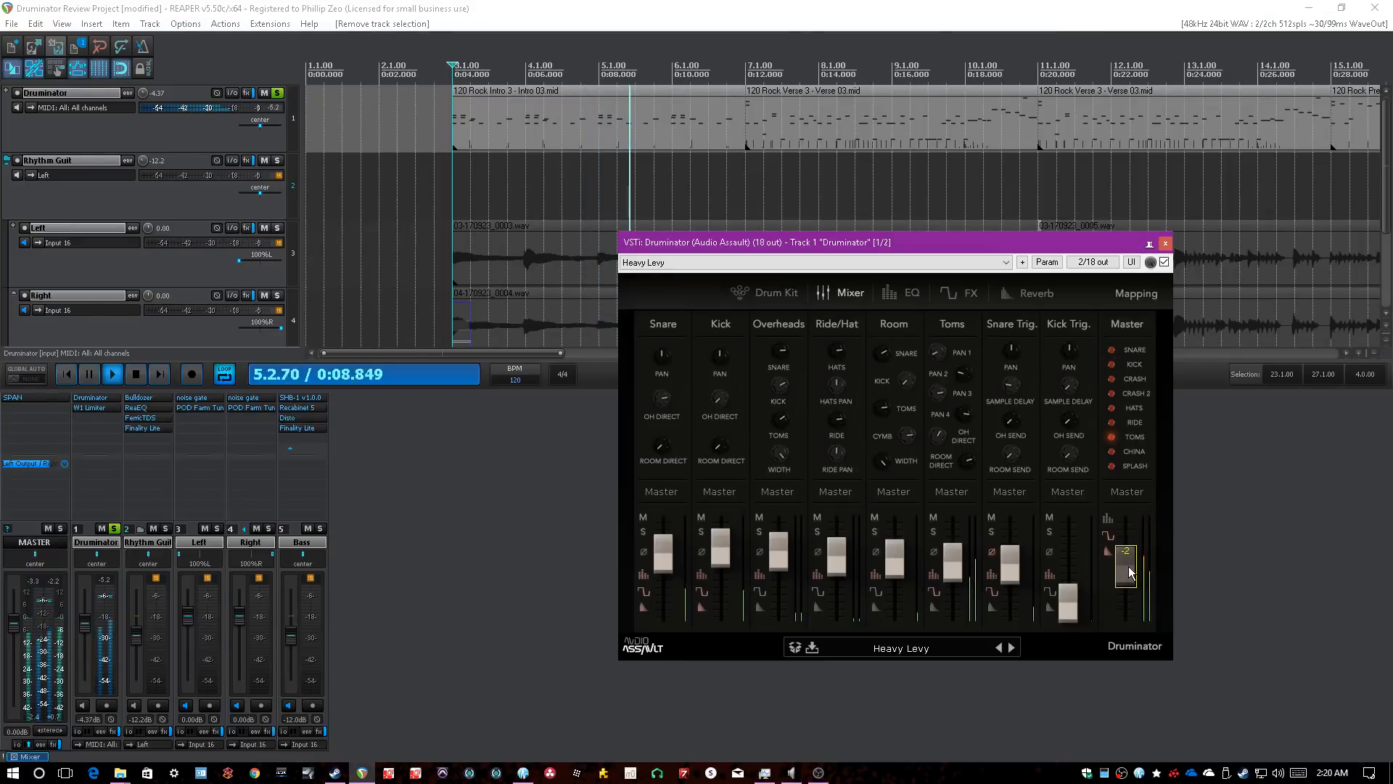
click(114, 529)
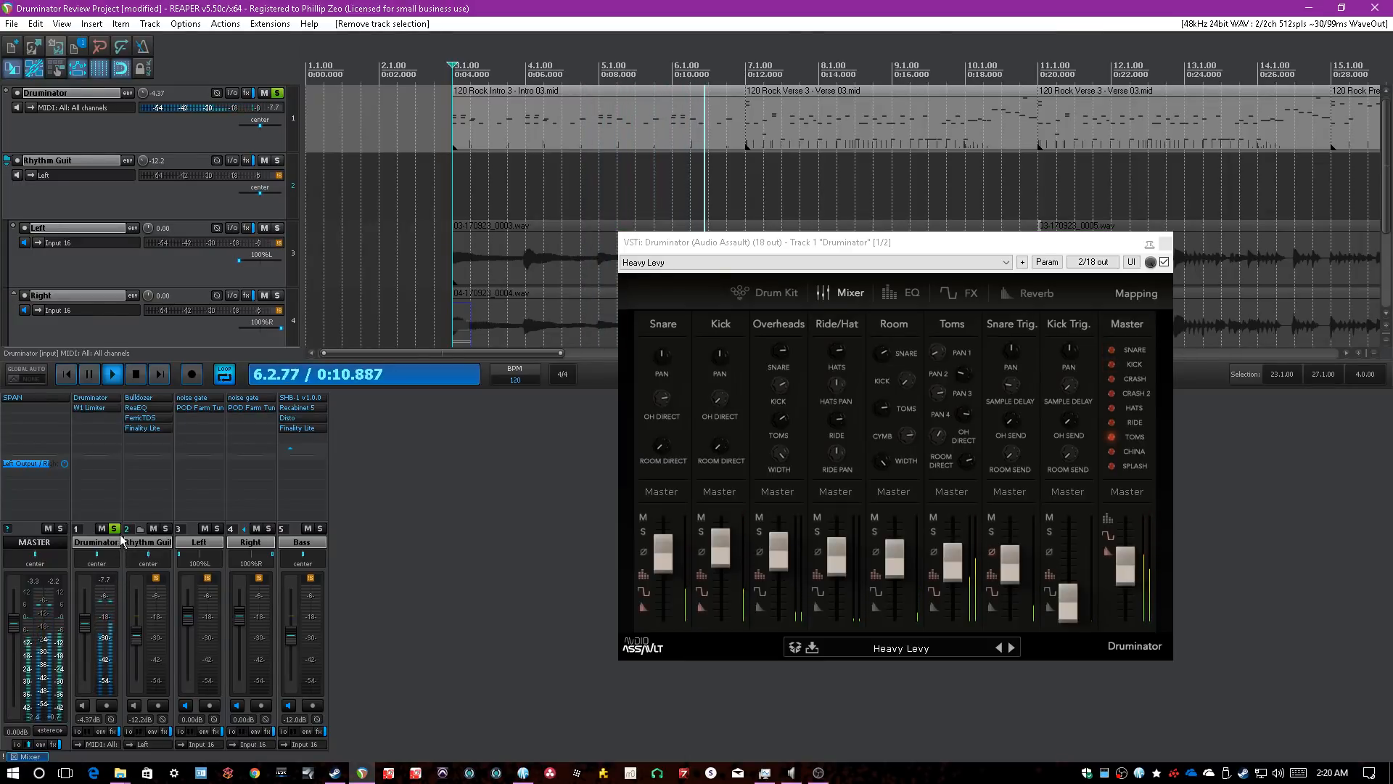
click(1128, 570)
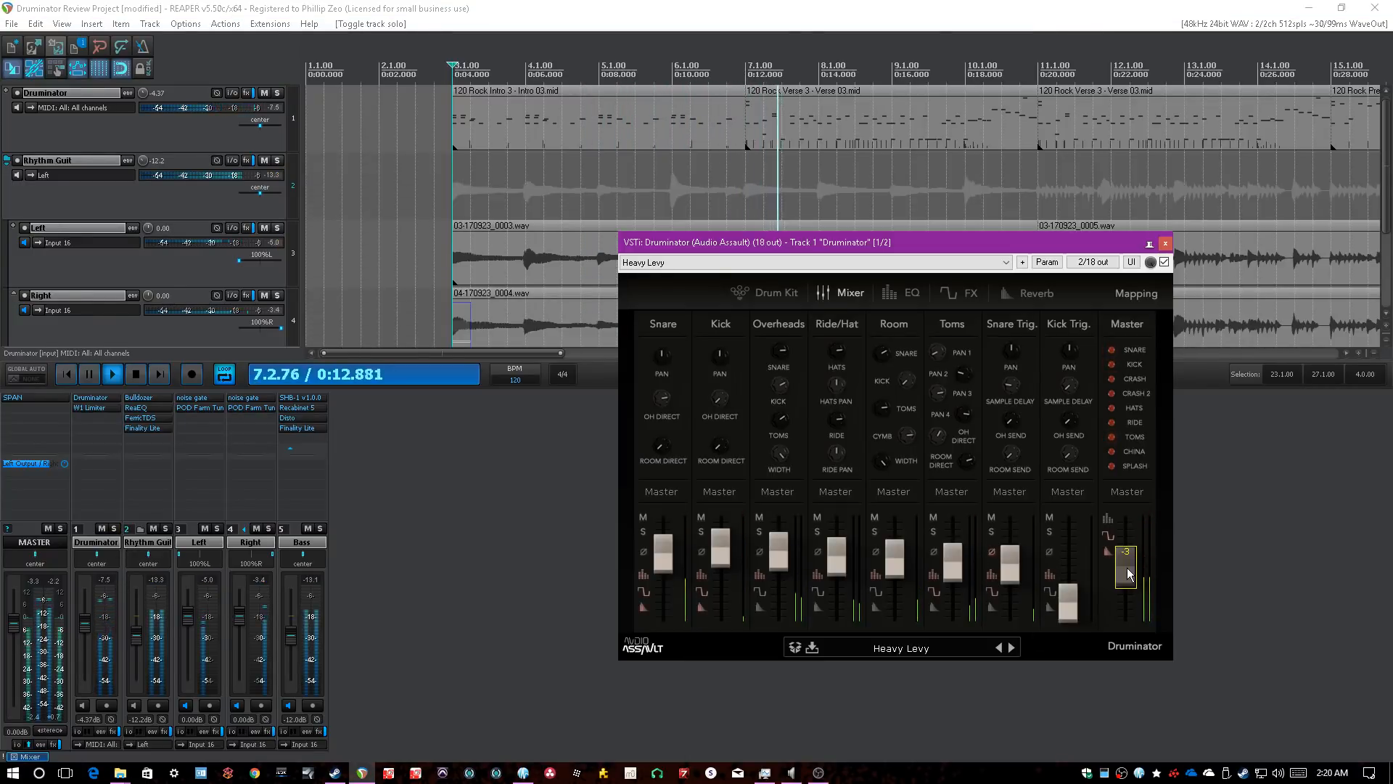
- Listen to Heavy Levy in the full mix, show the Drum Kit page, raise the mixer's Master fader to 2 and stop the playback
click(1261, 574)
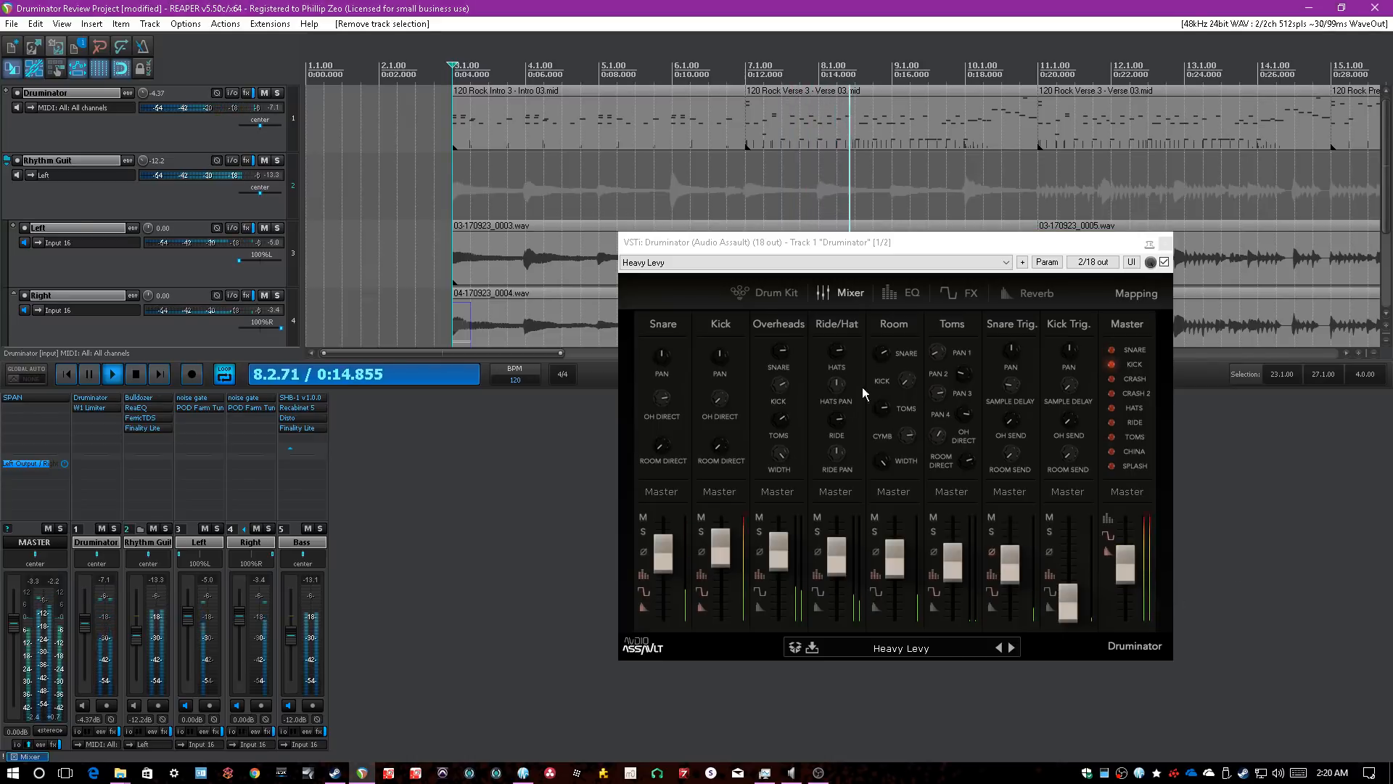
click(759, 303)
click(759, 297)
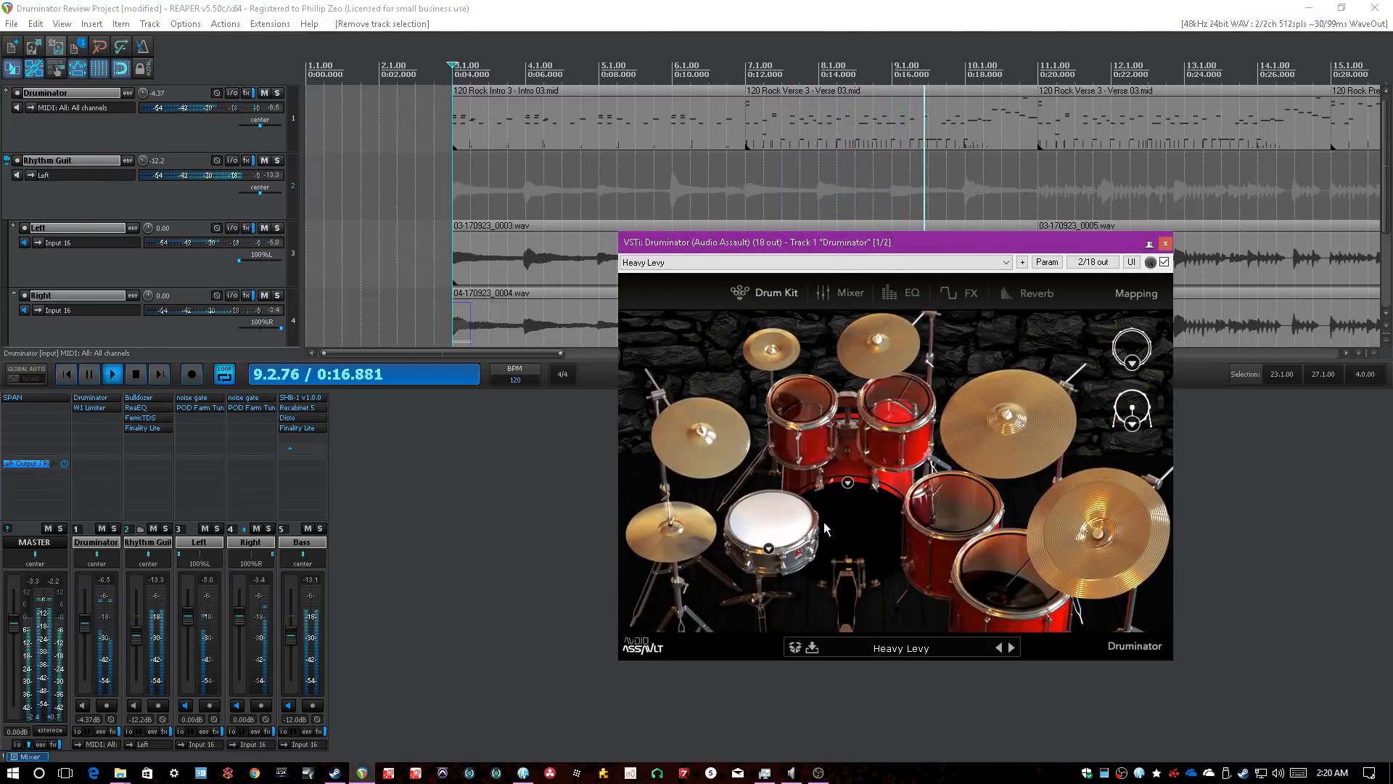
click(551, 440)
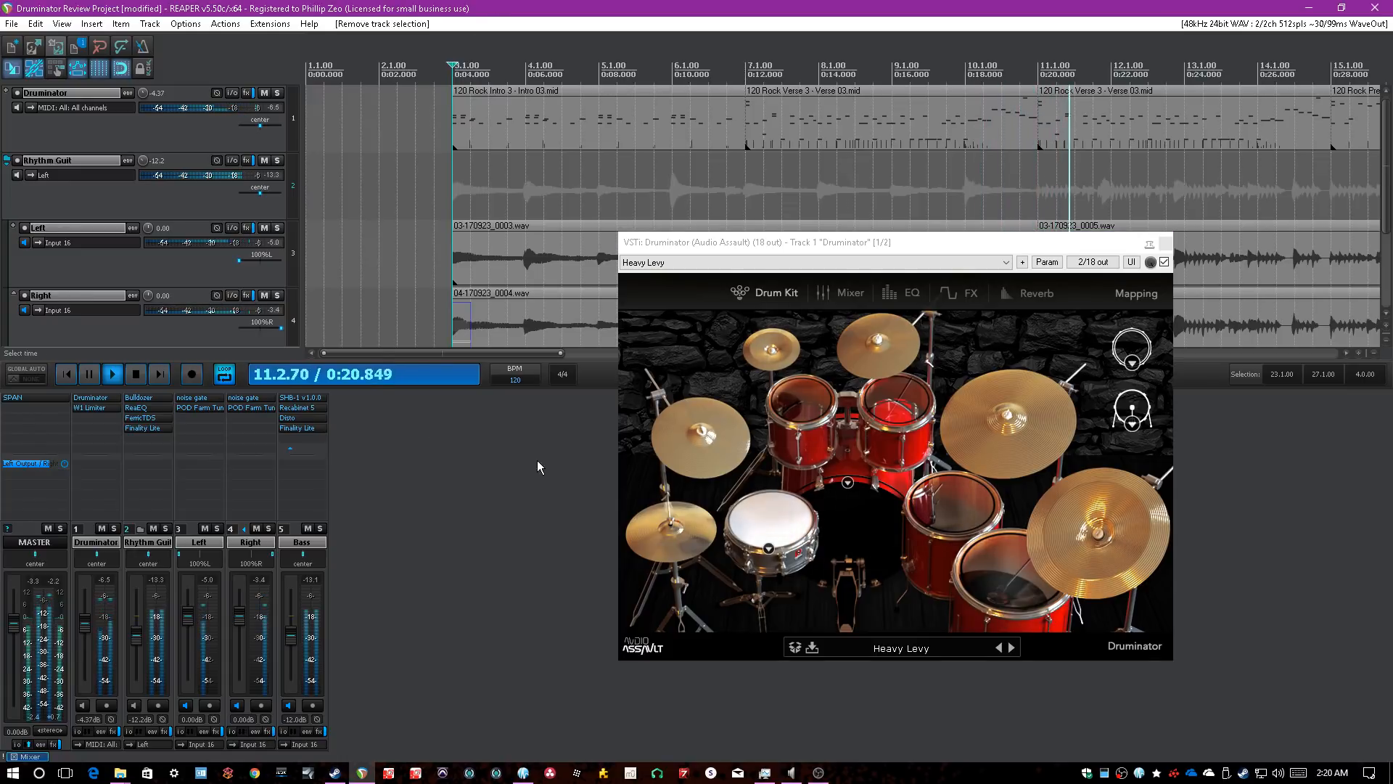
click(844, 293)
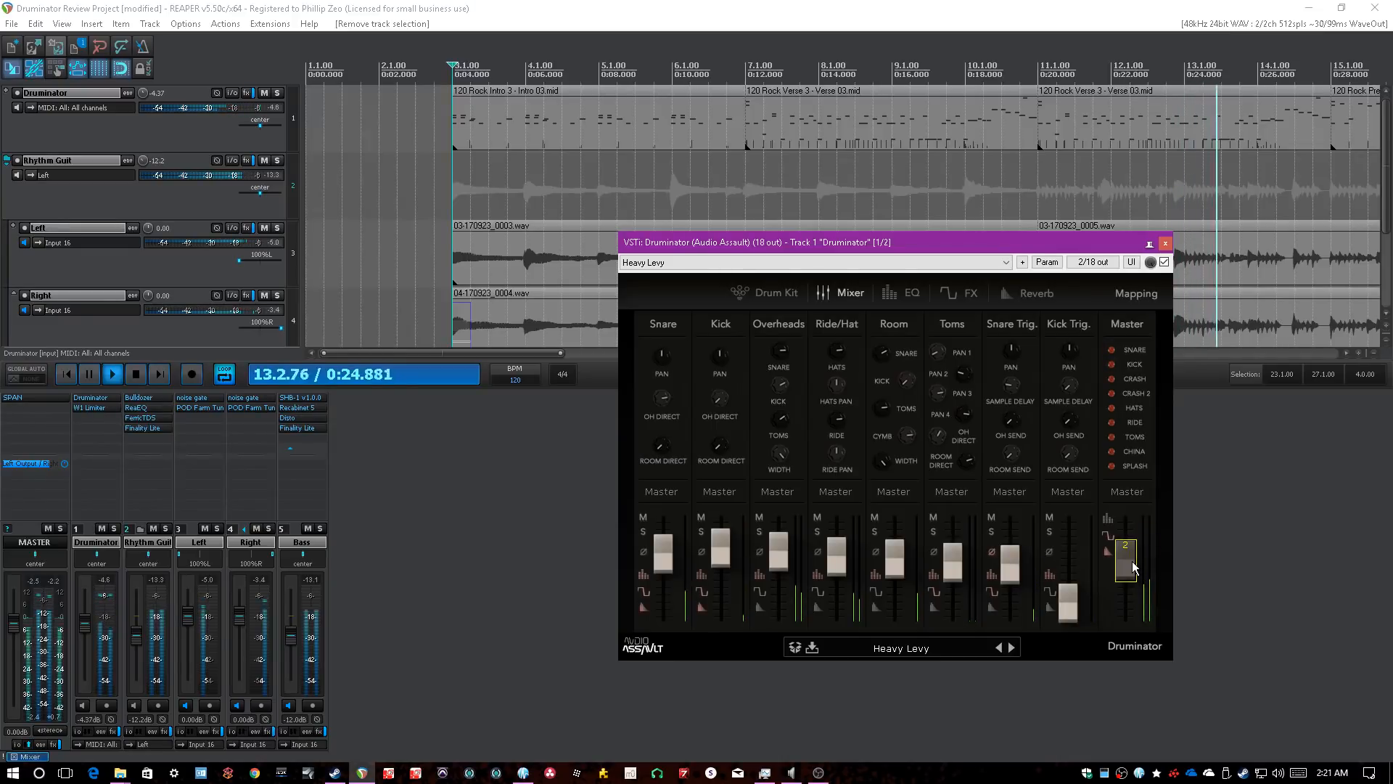
key(space)
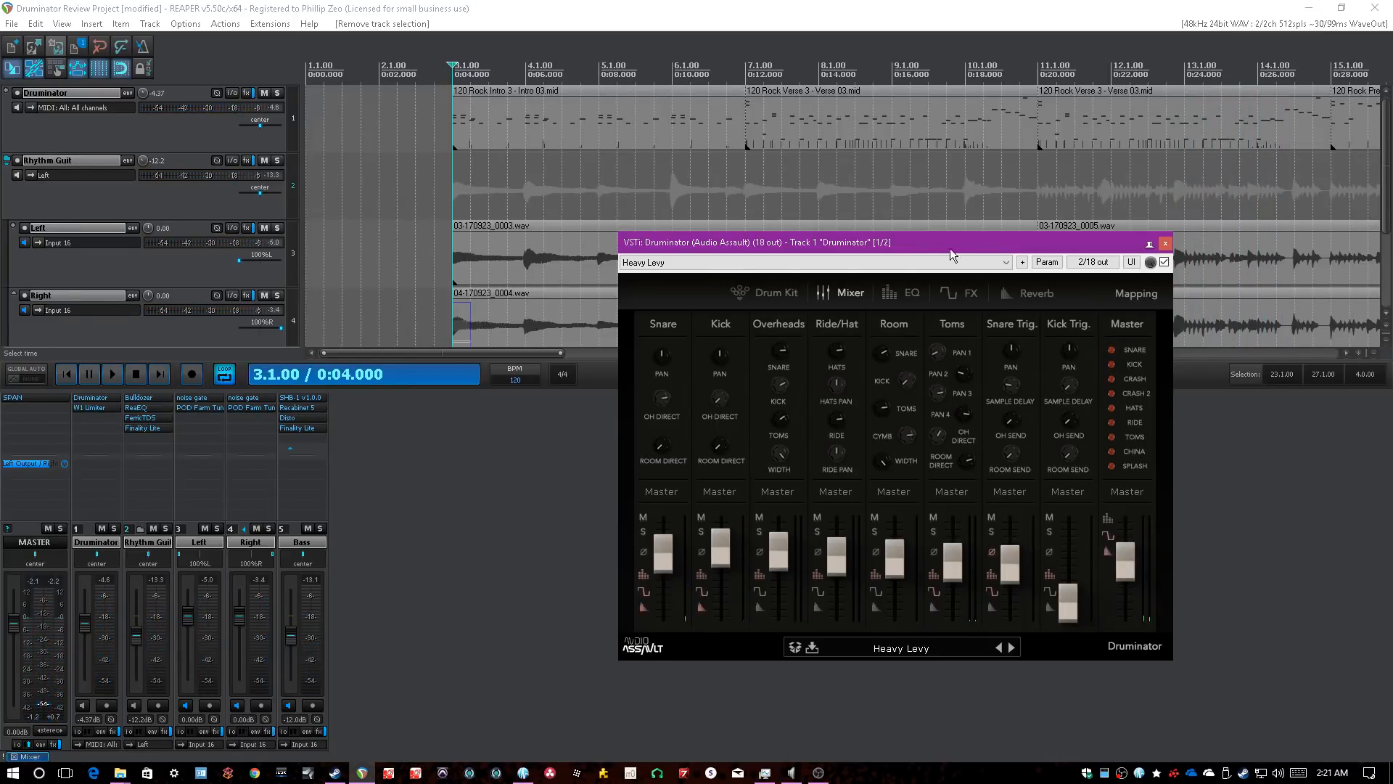
- Examine the Heavy Levy preset's FX page settings and its Mixer page channel levels
click(946, 290)
click(841, 296)
click(952, 294)
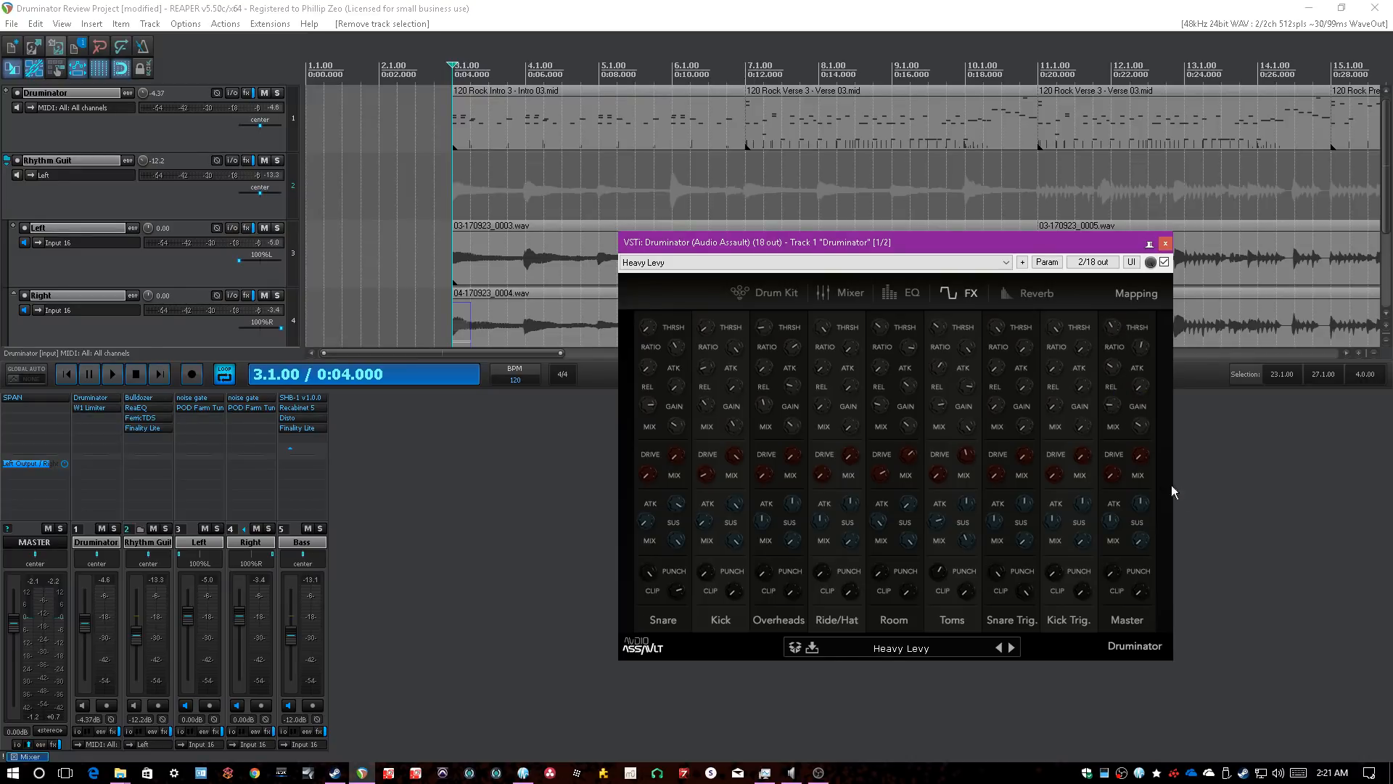
click(1236, 500)
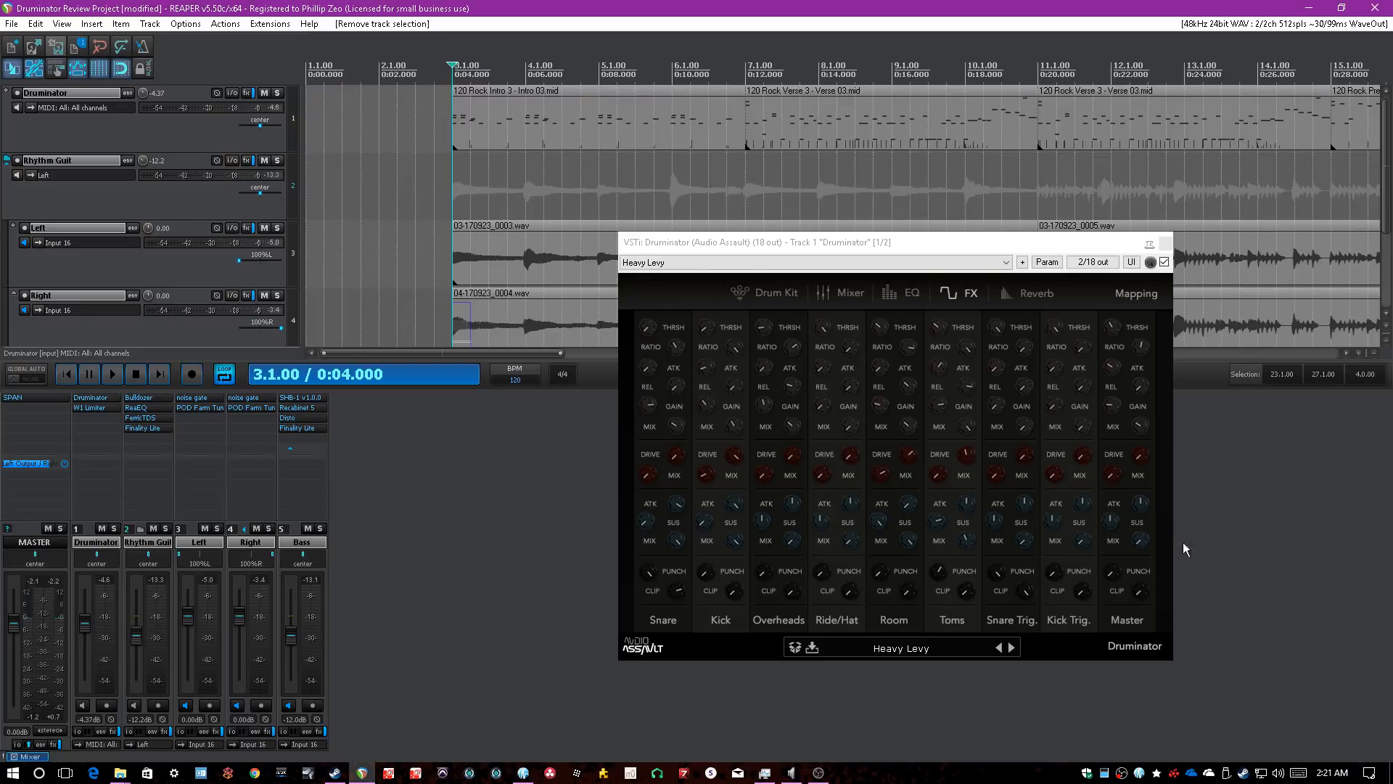
click(792, 289)
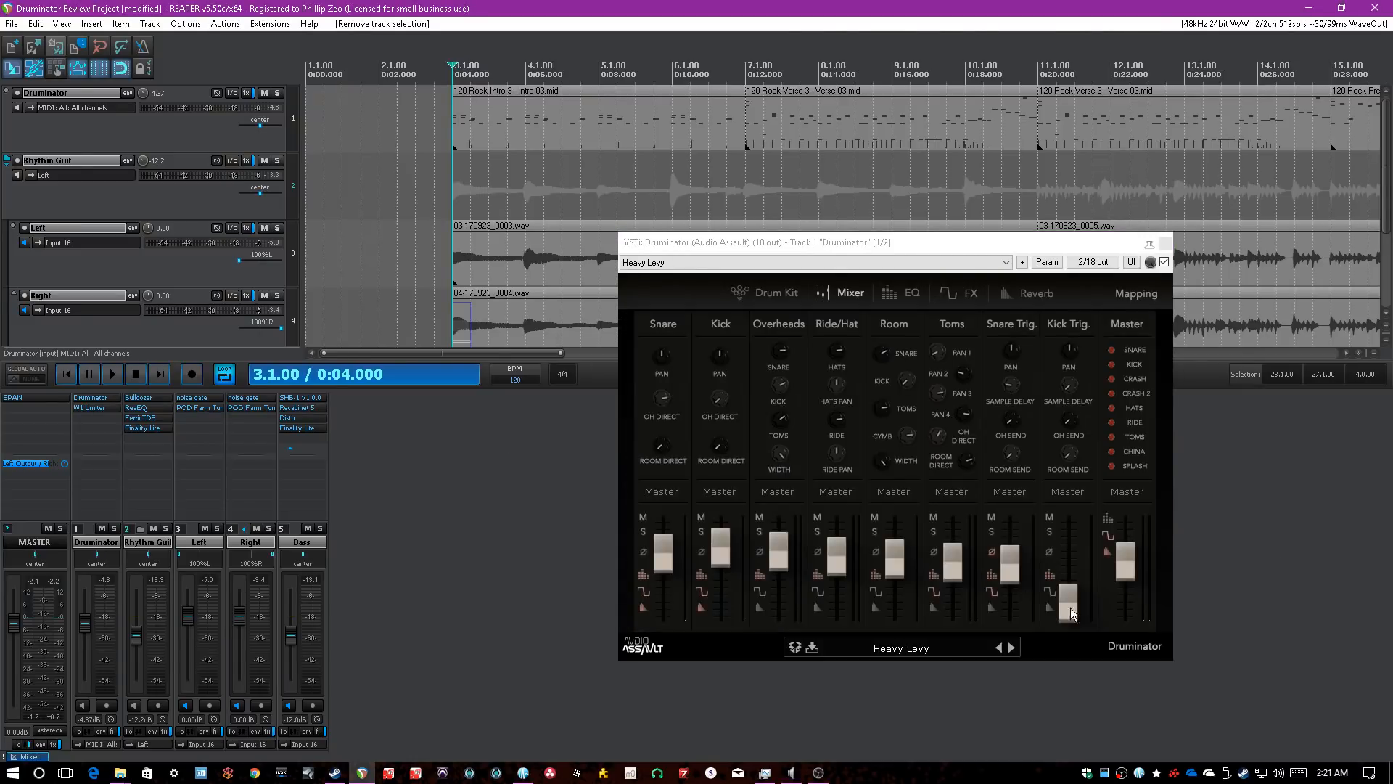
- Load the MetalCore Kit preset and play it with the Druminator track soloed, showing the Drum Kit page
click(928, 647)
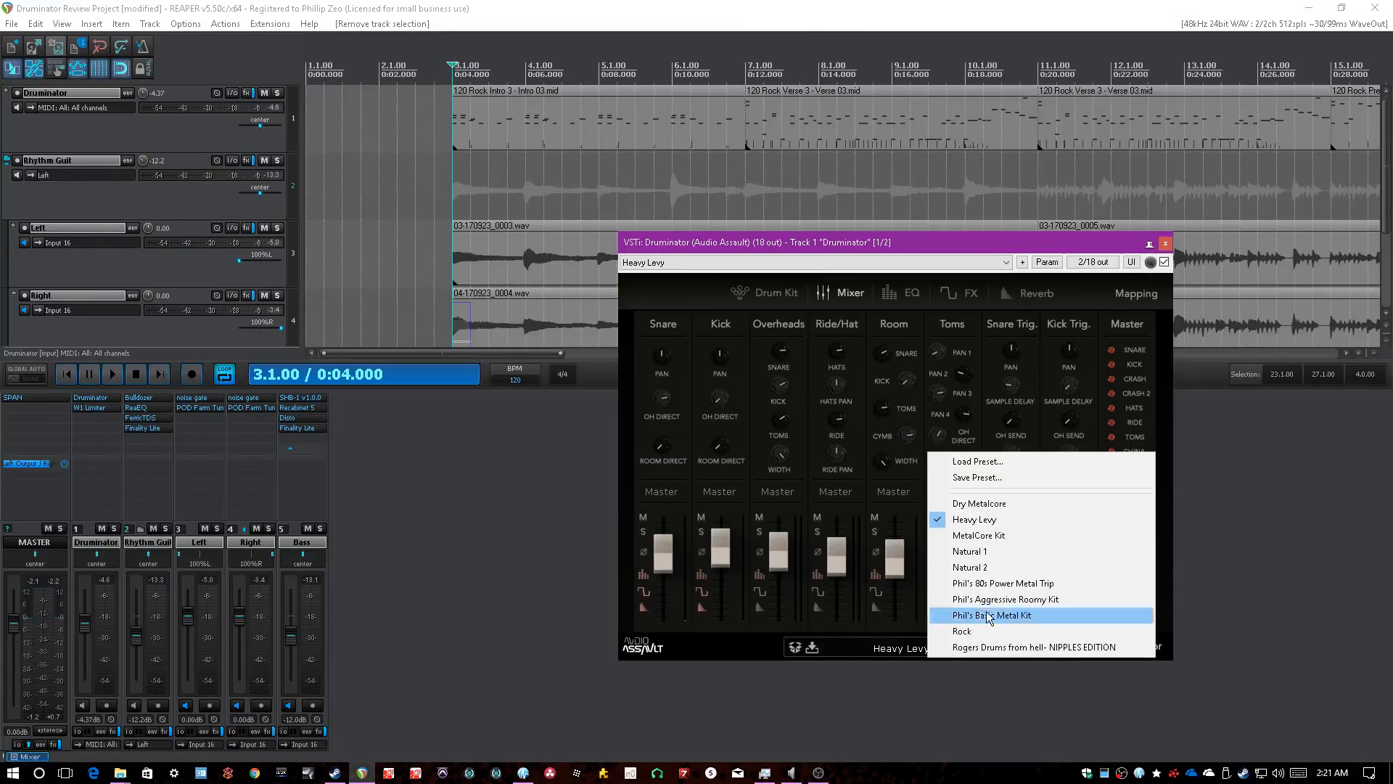
click(986, 539)
key(space)
click(114, 529)
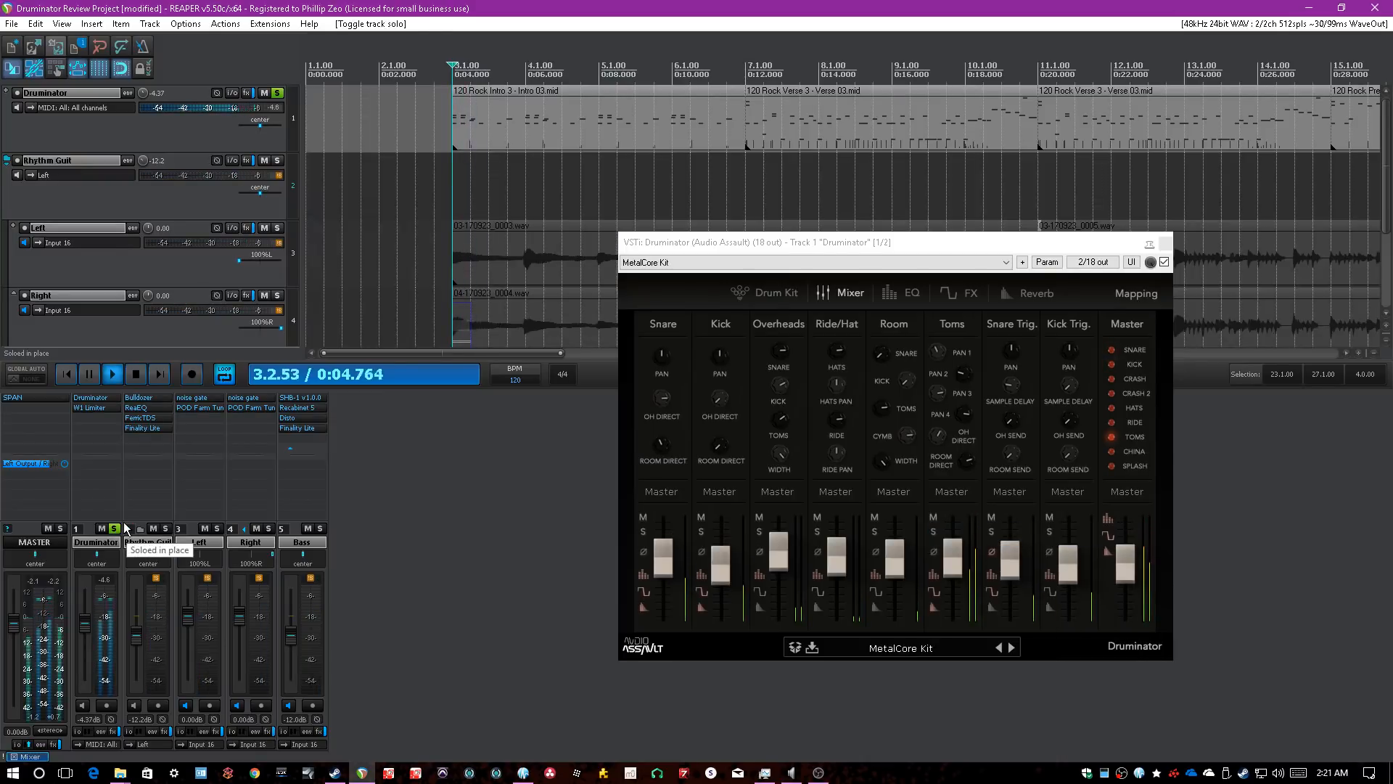
click(520, 419)
click(773, 292)
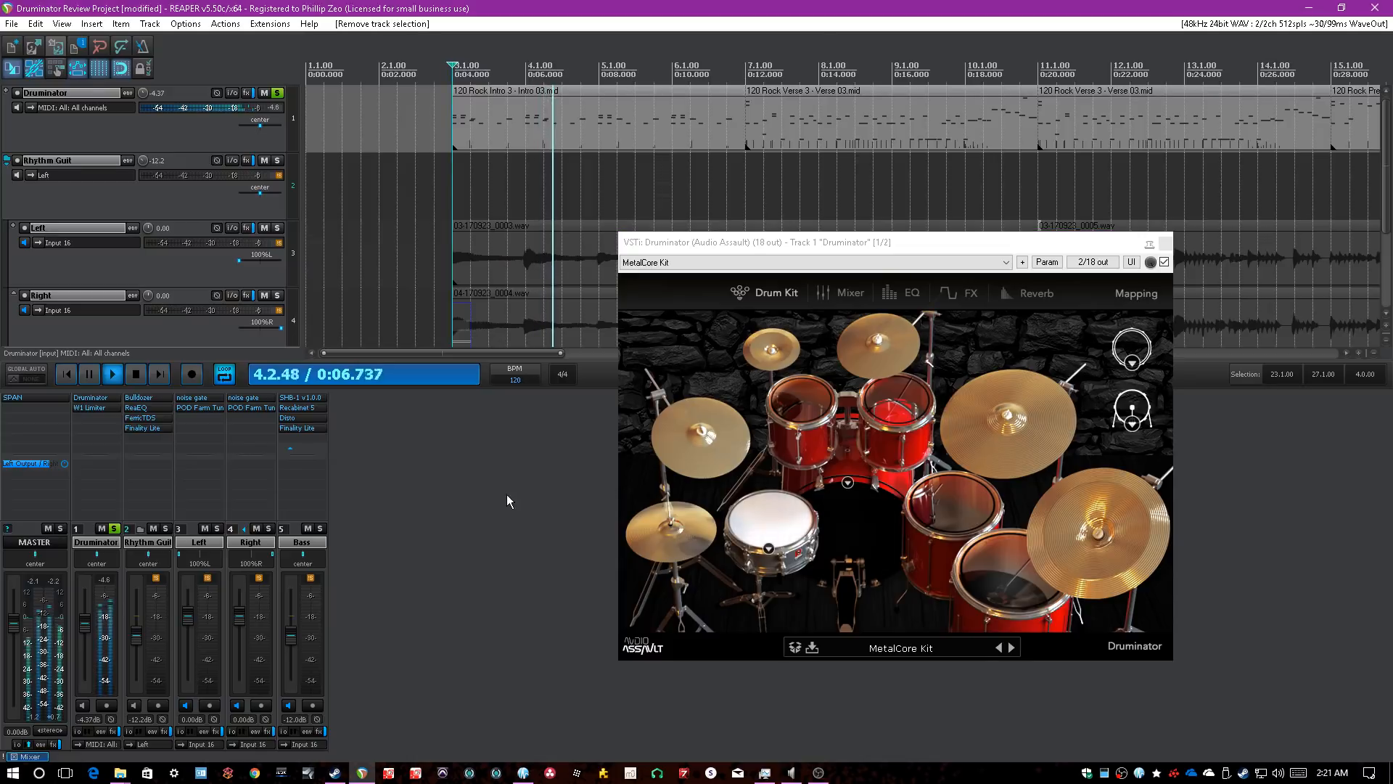
- Compare the Dry Metalcore preset during playback, reload MetalCore Kit and stop the playback
click(914, 648)
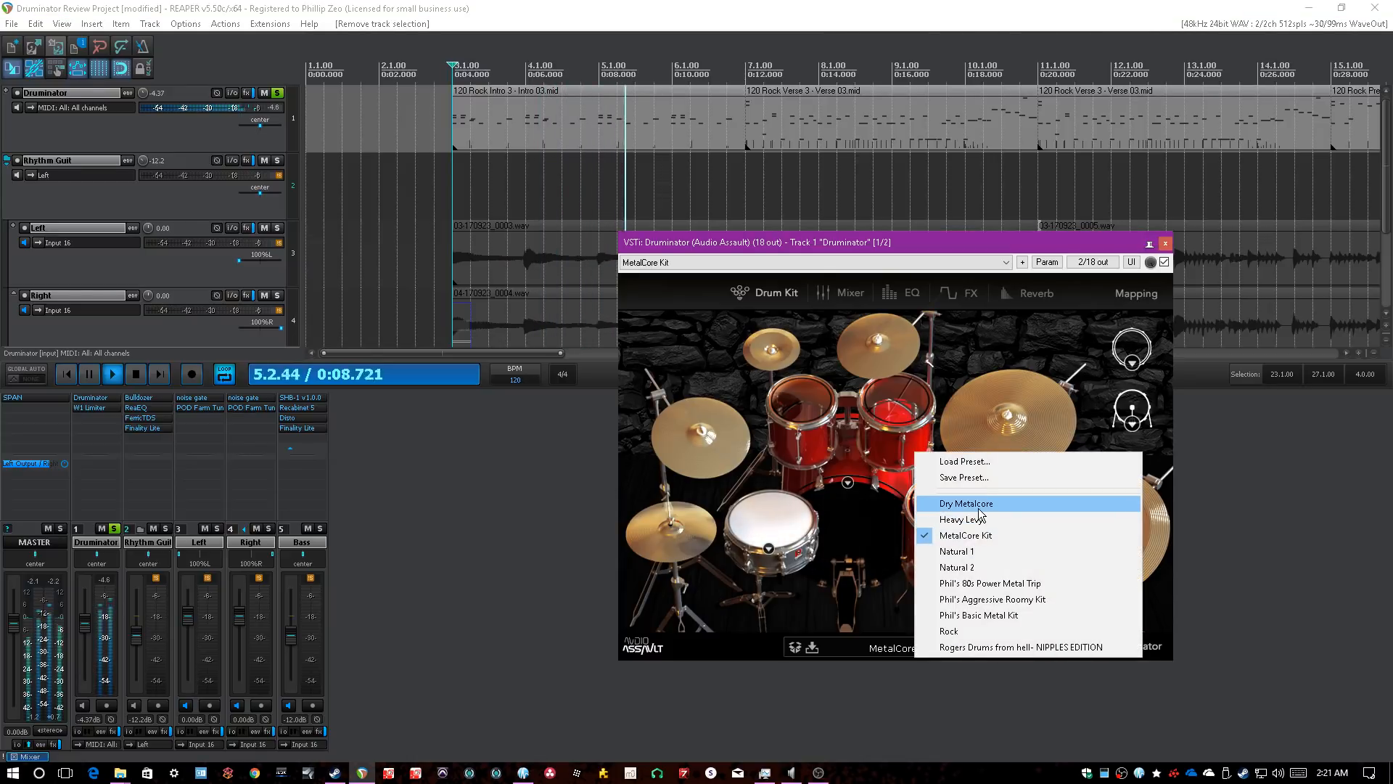
click(965, 503)
click(896, 648)
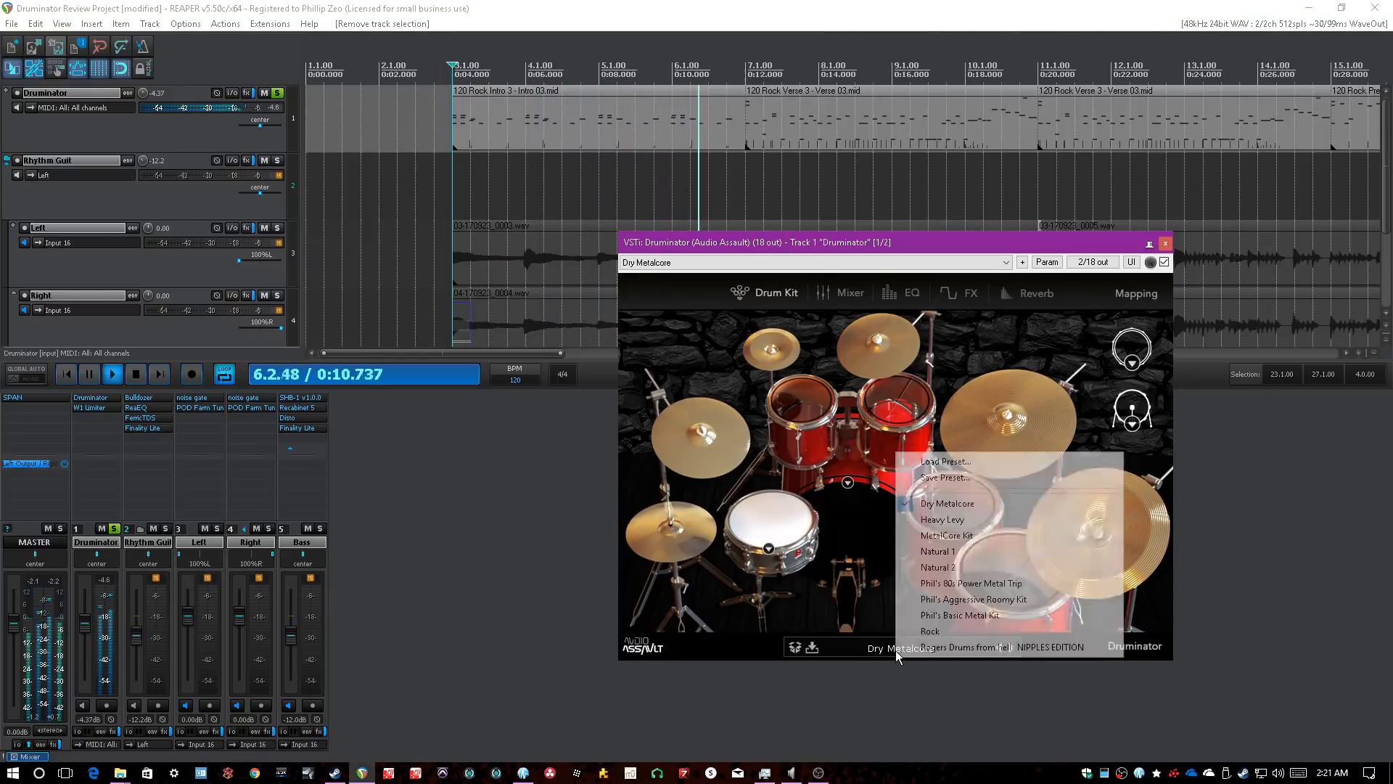
click(945, 535)
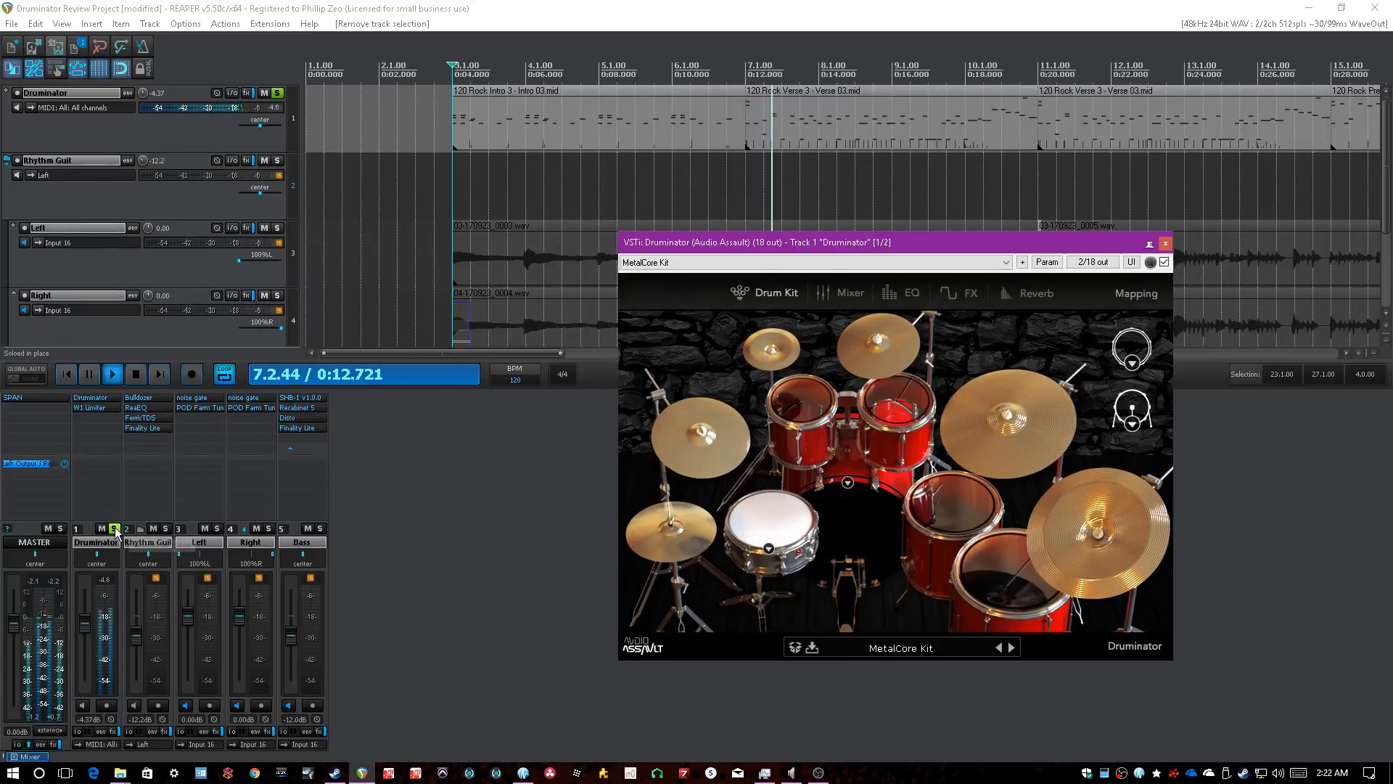
key(space)
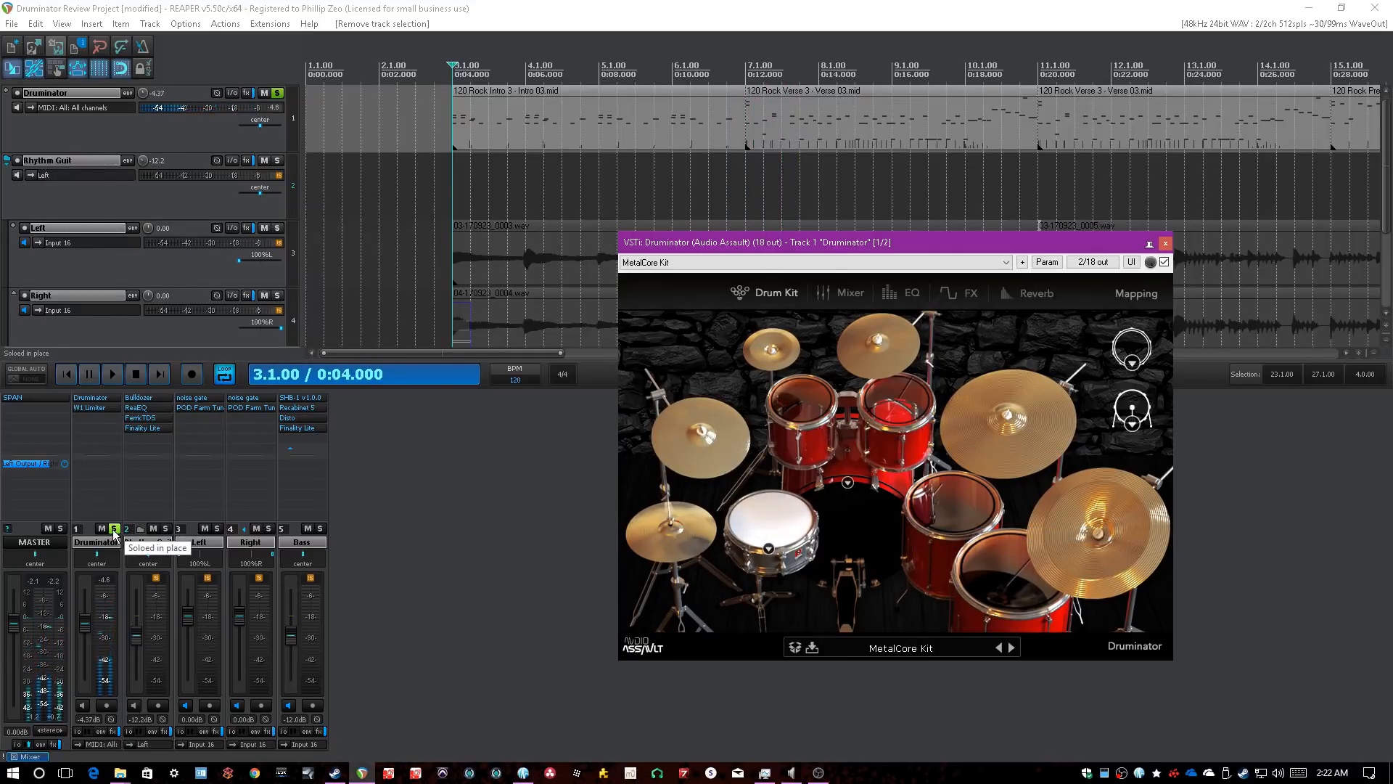
- Unsolo the Druminator track, play MetalCore Kit in the full mix from bar 3 and raise the plugin's Master fader to 2, stopping the playback
click(114, 529)
click(414, 504)
key(space)
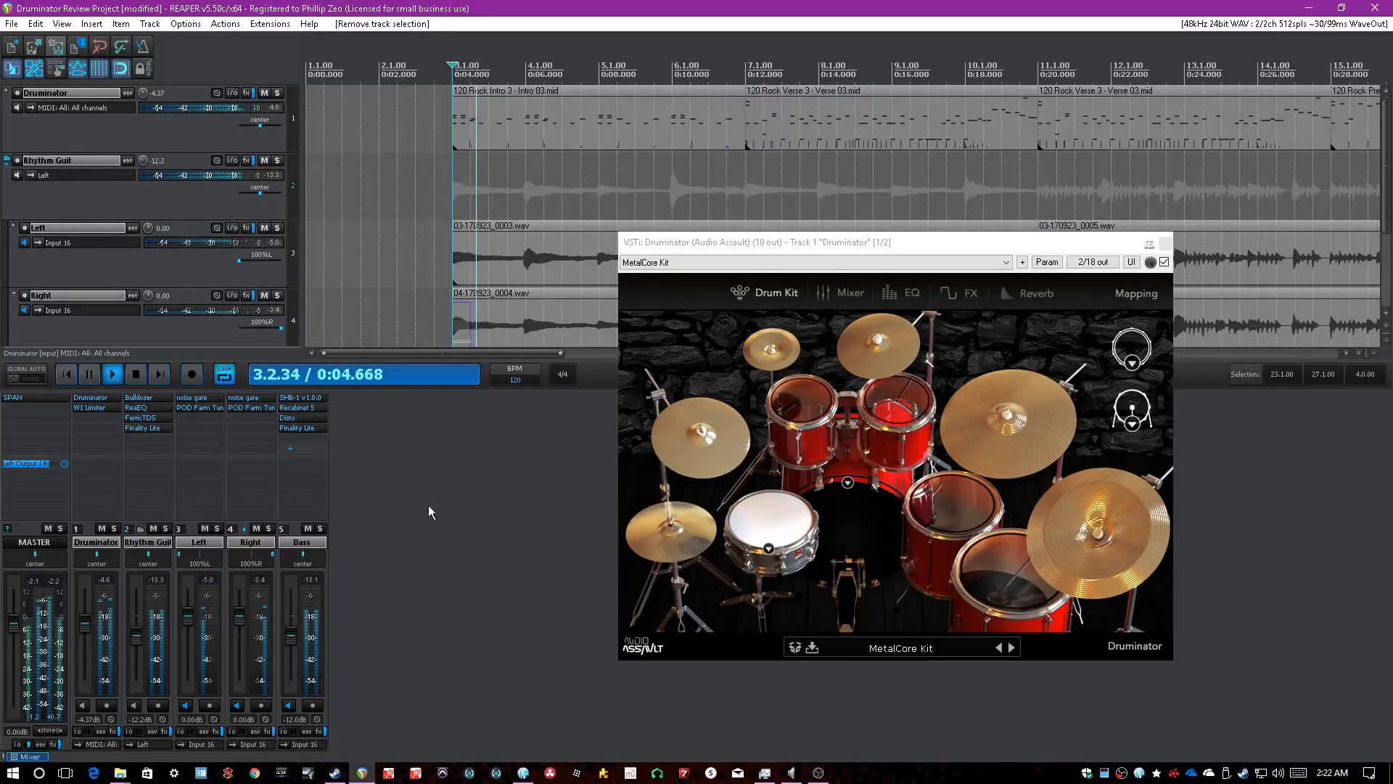
click(843, 292)
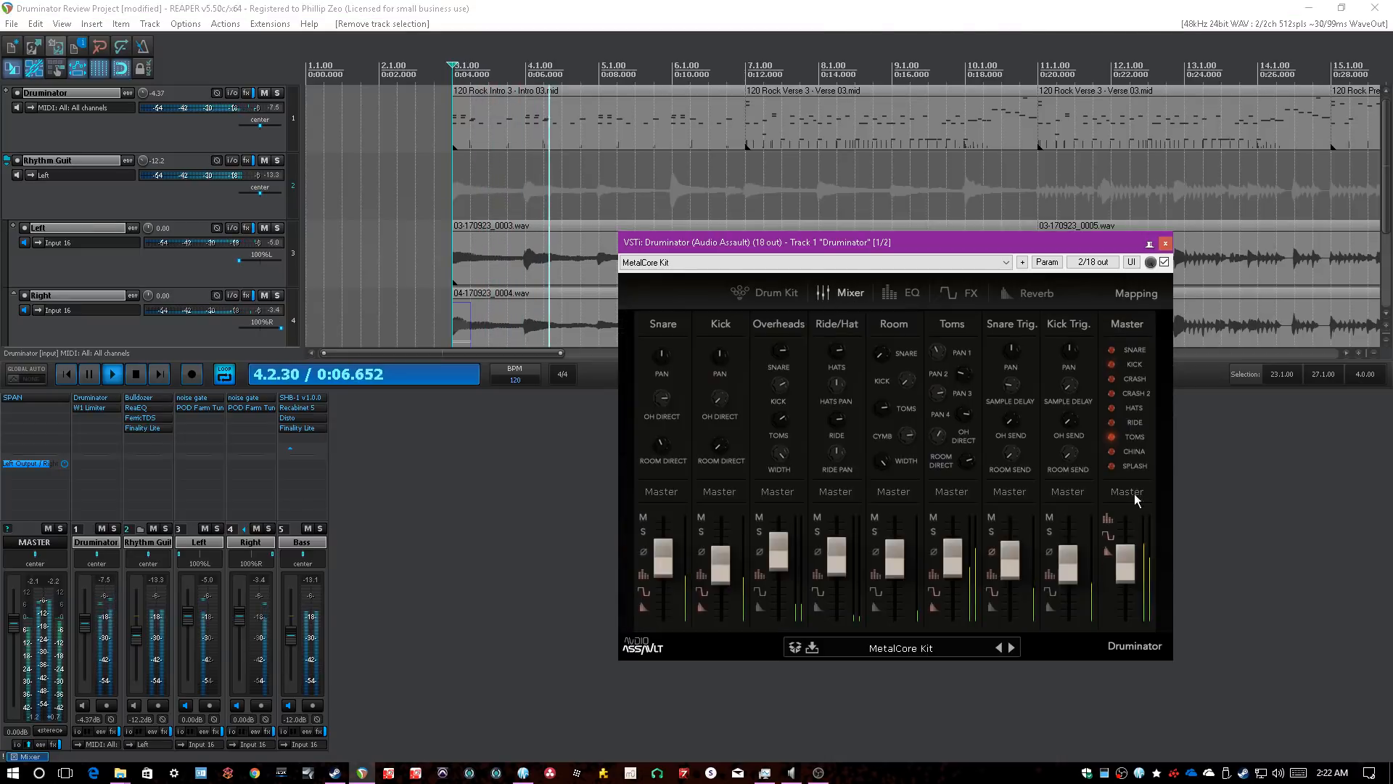
drag(1128, 566, 1129, 562)
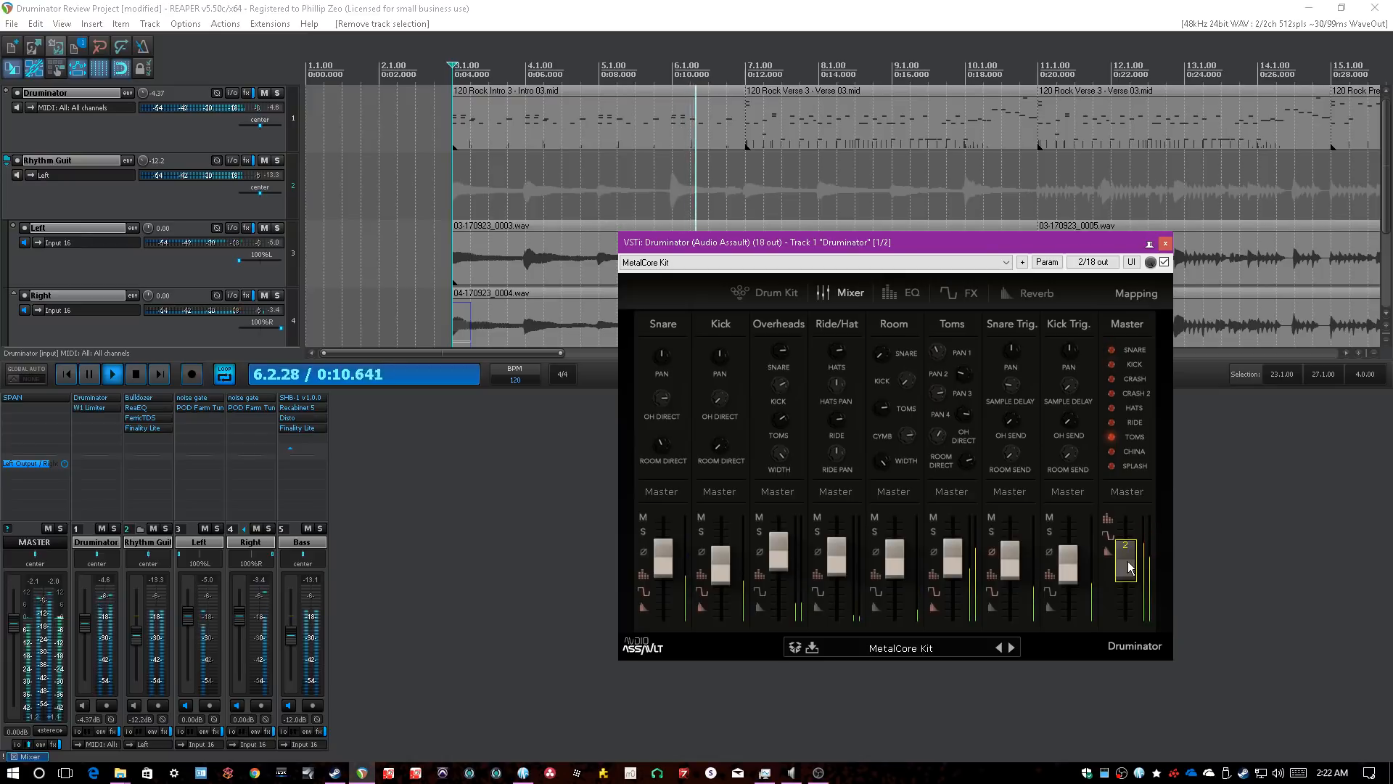
click(1263, 546)
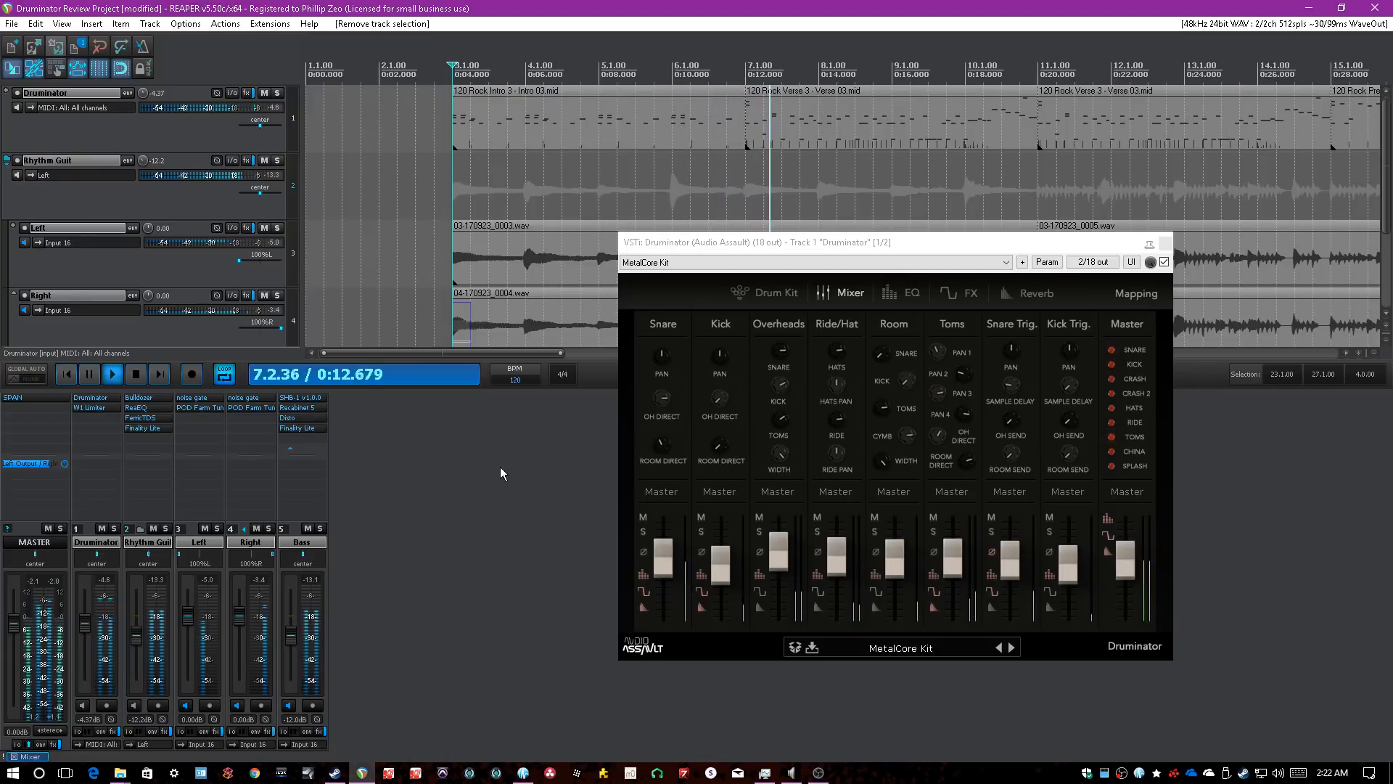
key(space)
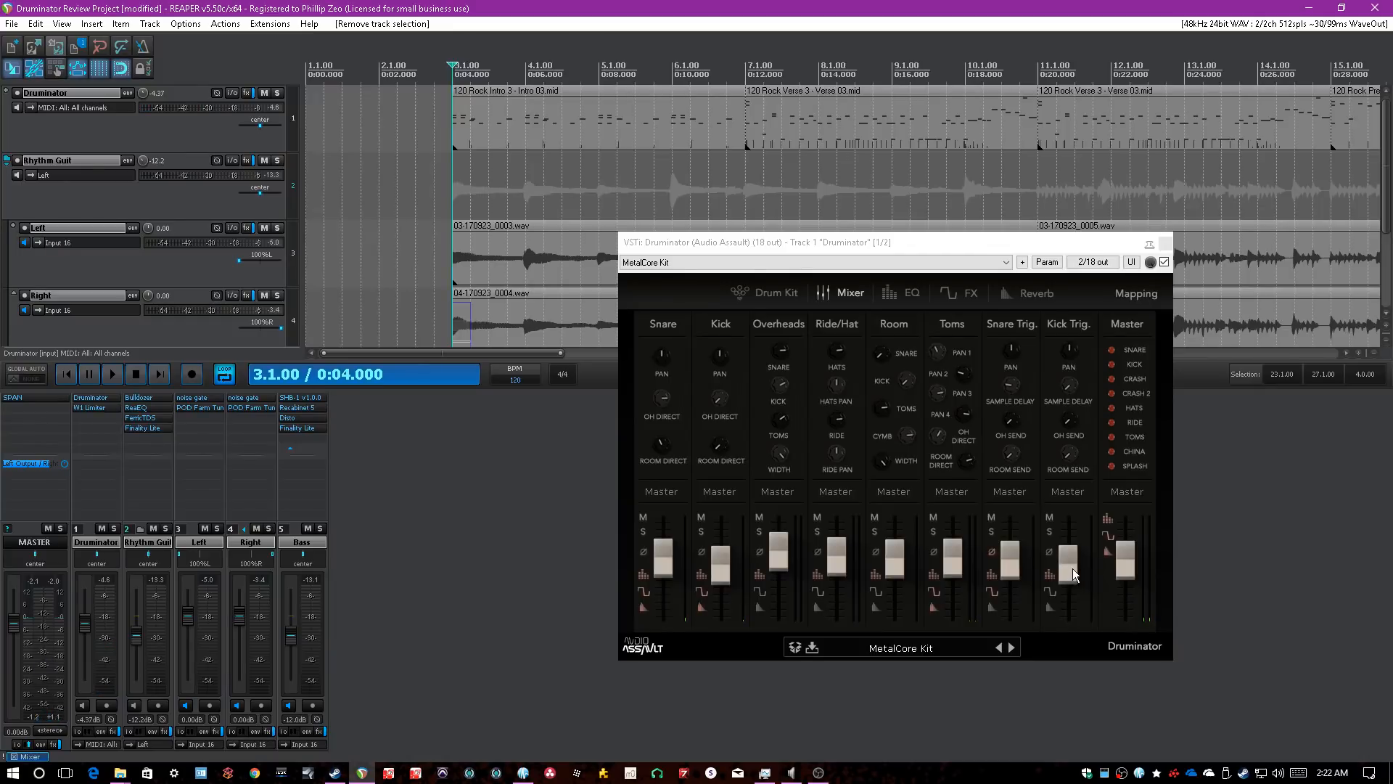
- Raise the Kick Trig. and Kick faders slightly on the Mixer page, checking the balance with playback from bar 3
drag(1072, 568, 1072, 564)
click(1214, 537)
key(space)
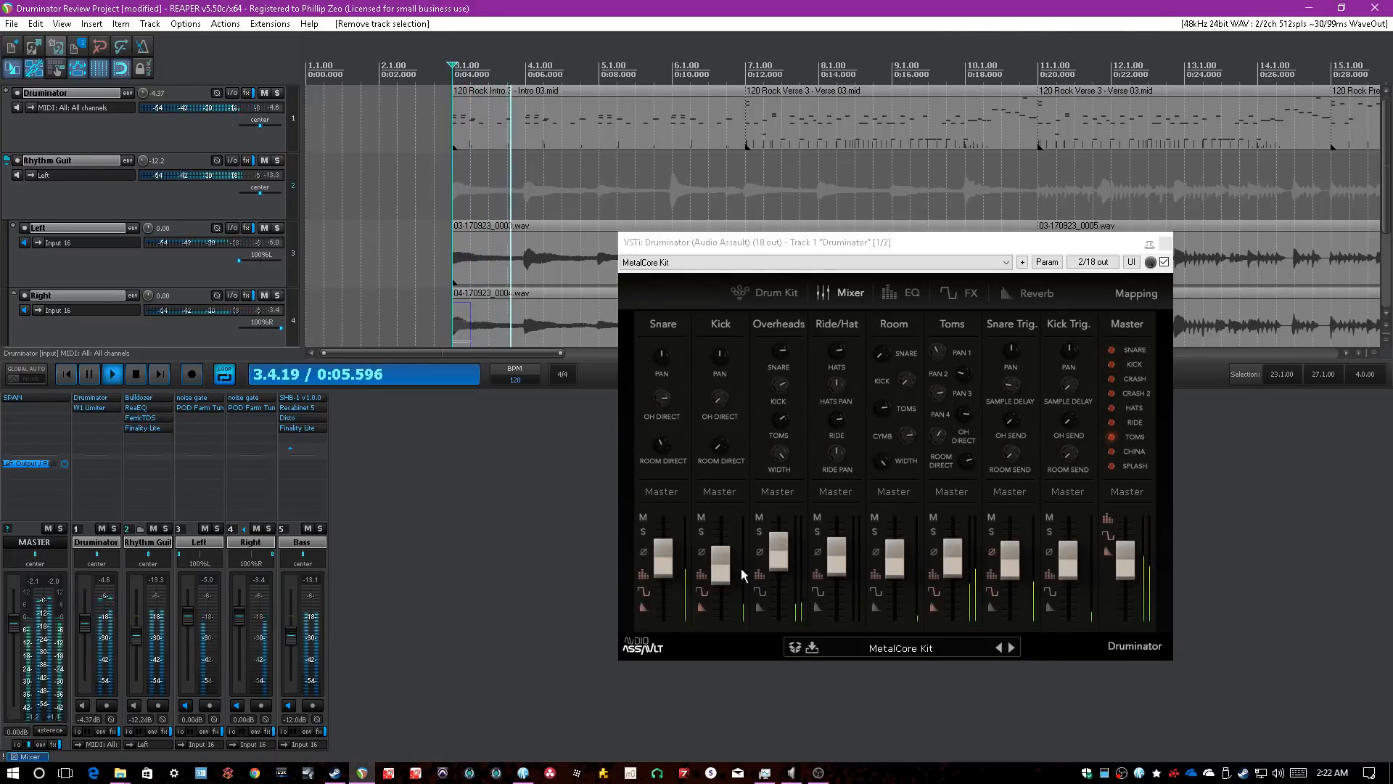
click(720, 566)
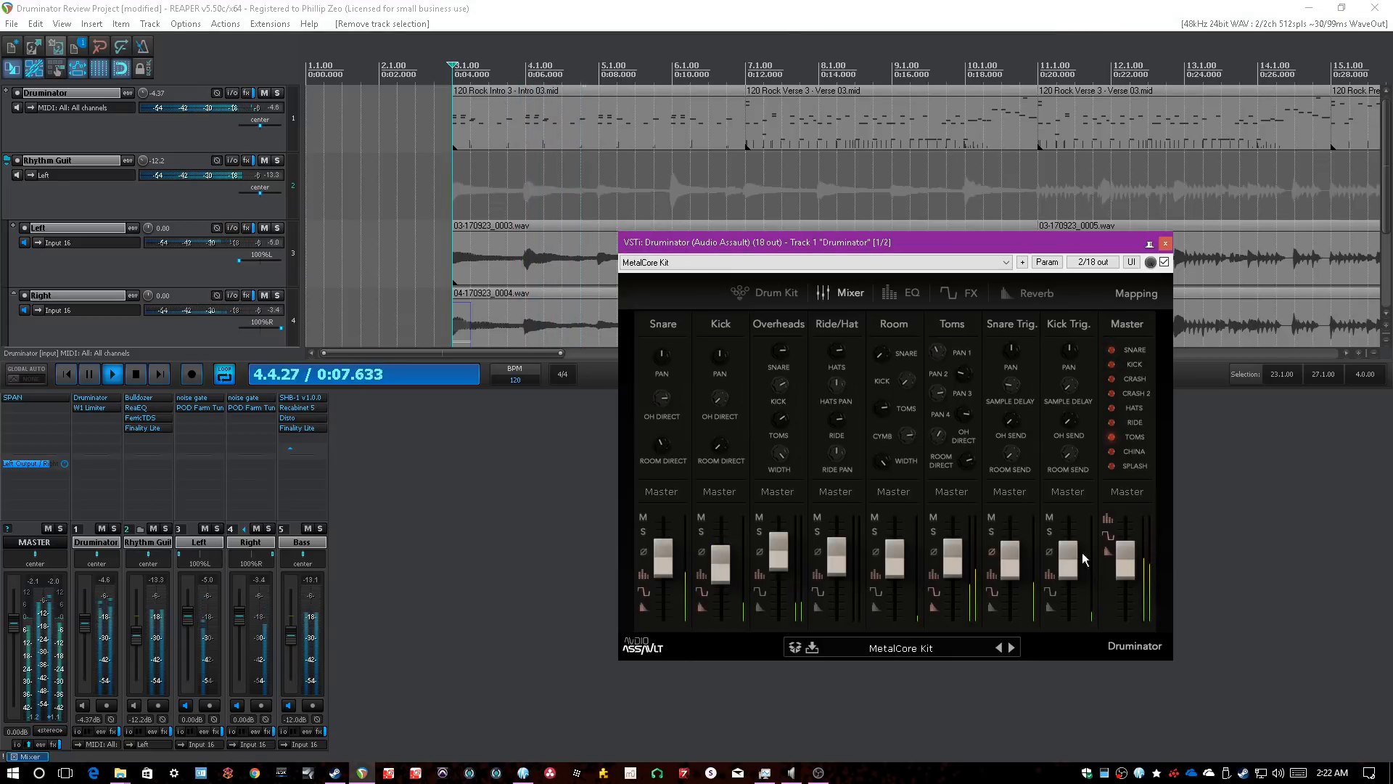
click(1268, 547)
key(space)
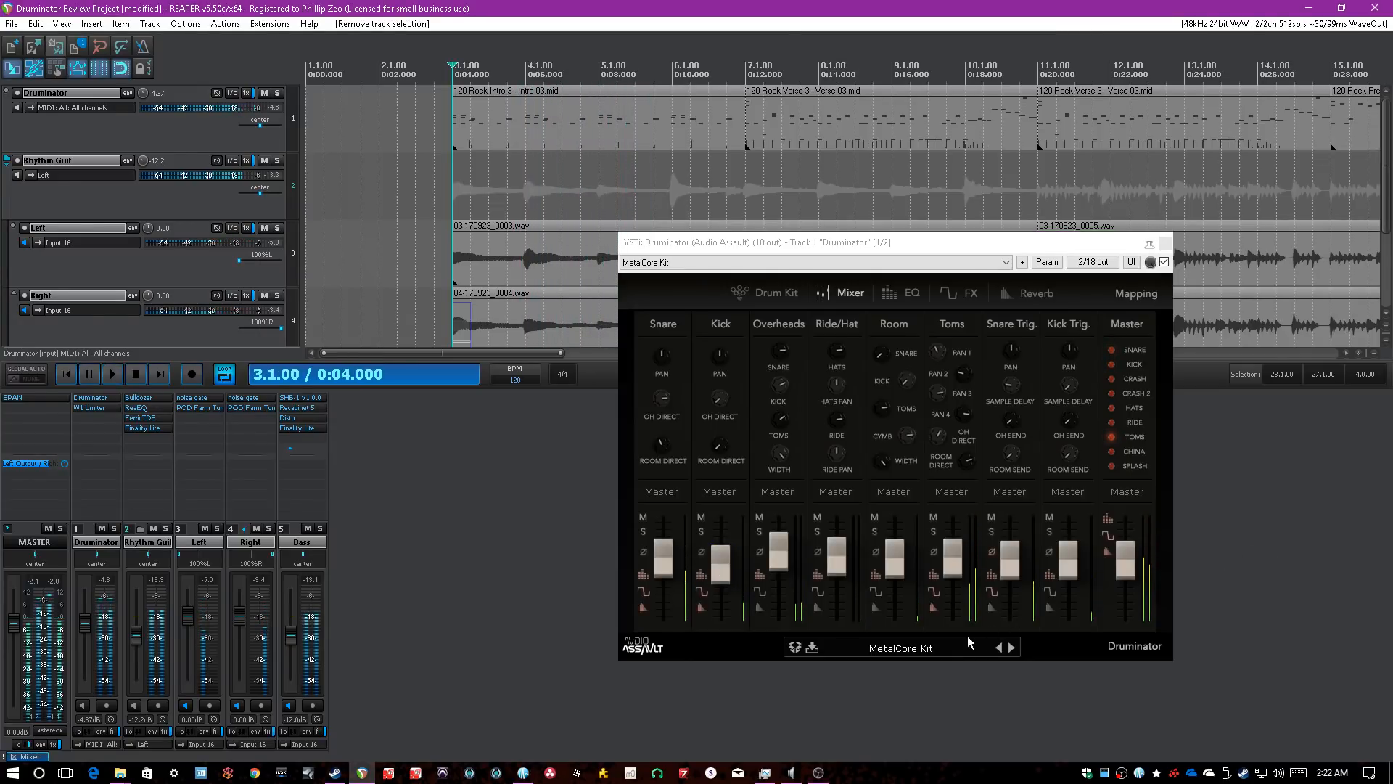
- Load the Natural 1 preset and play it from bar 3 with the Druminator track soloed
click(930, 647)
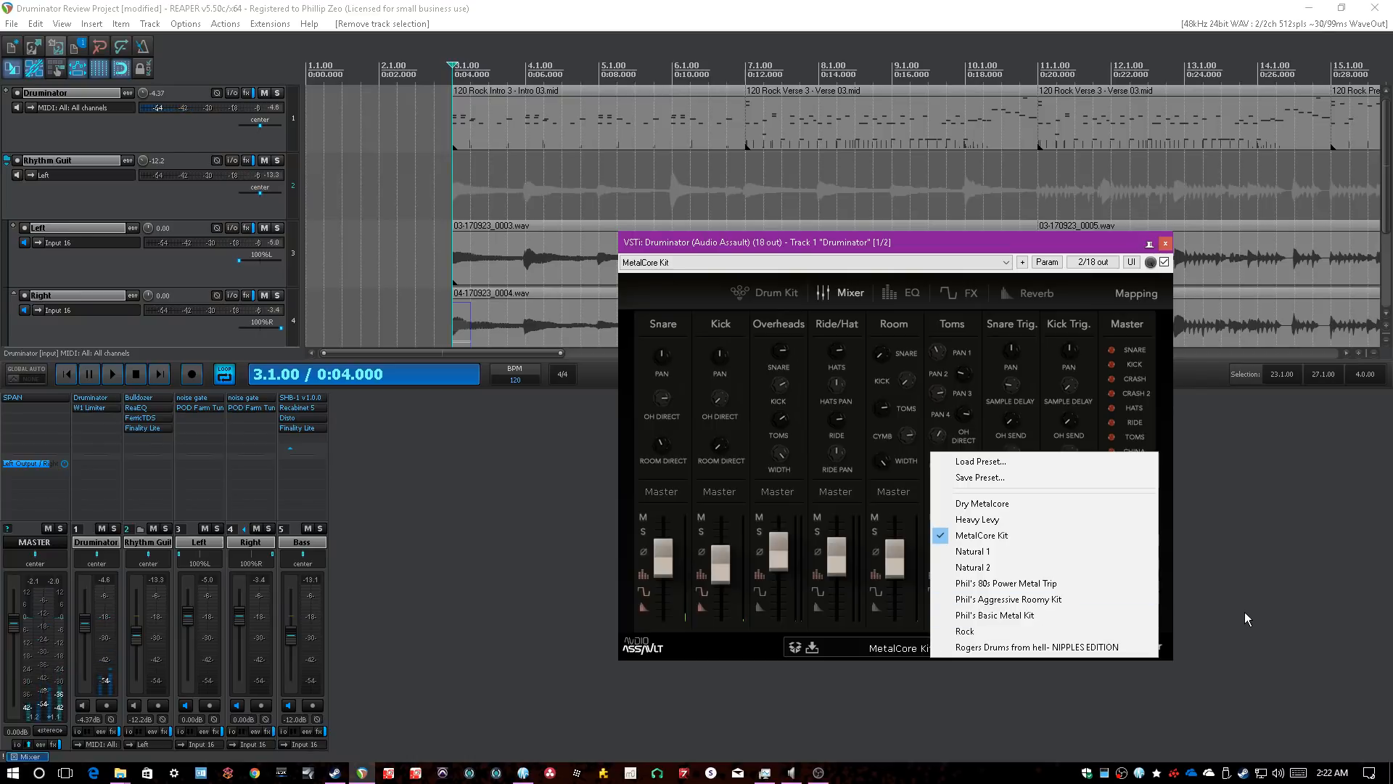
click(995, 552)
click(114, 528)
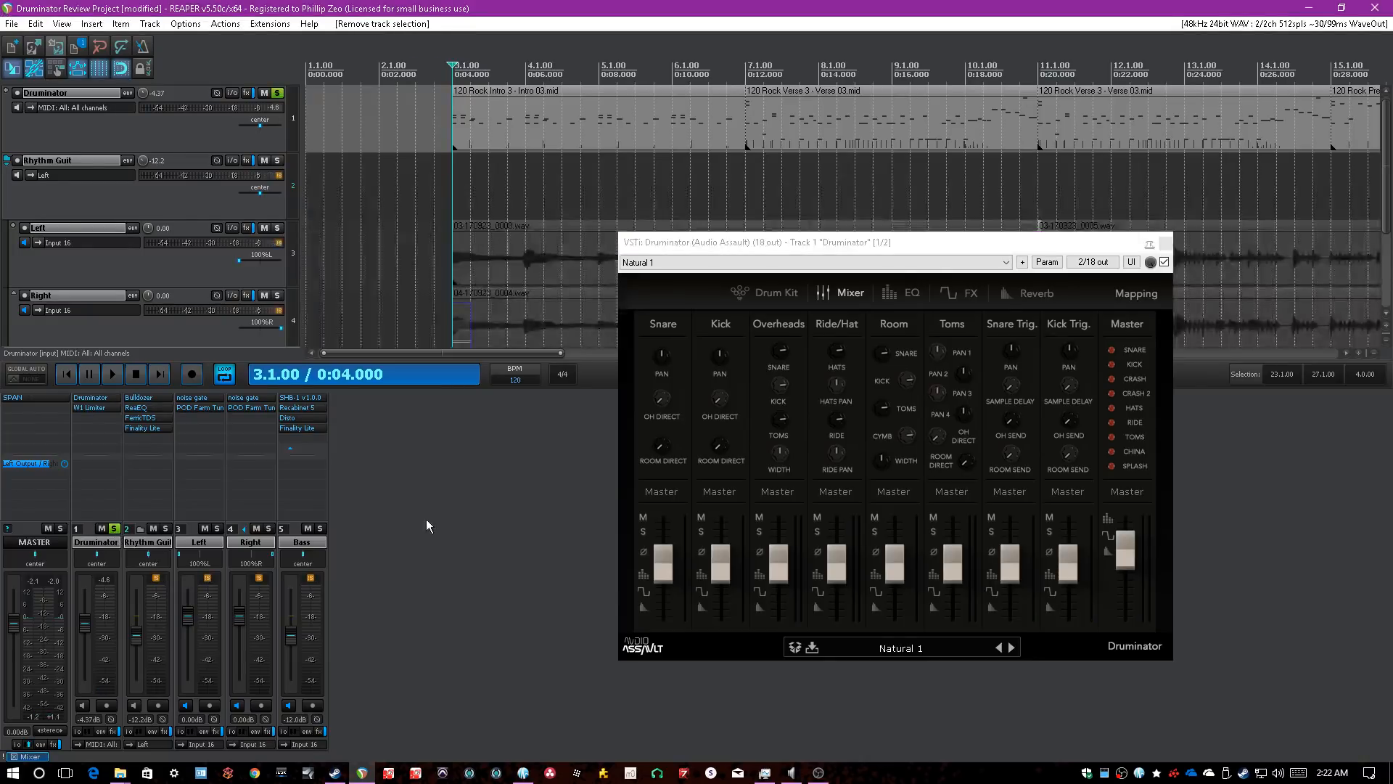
key(space)
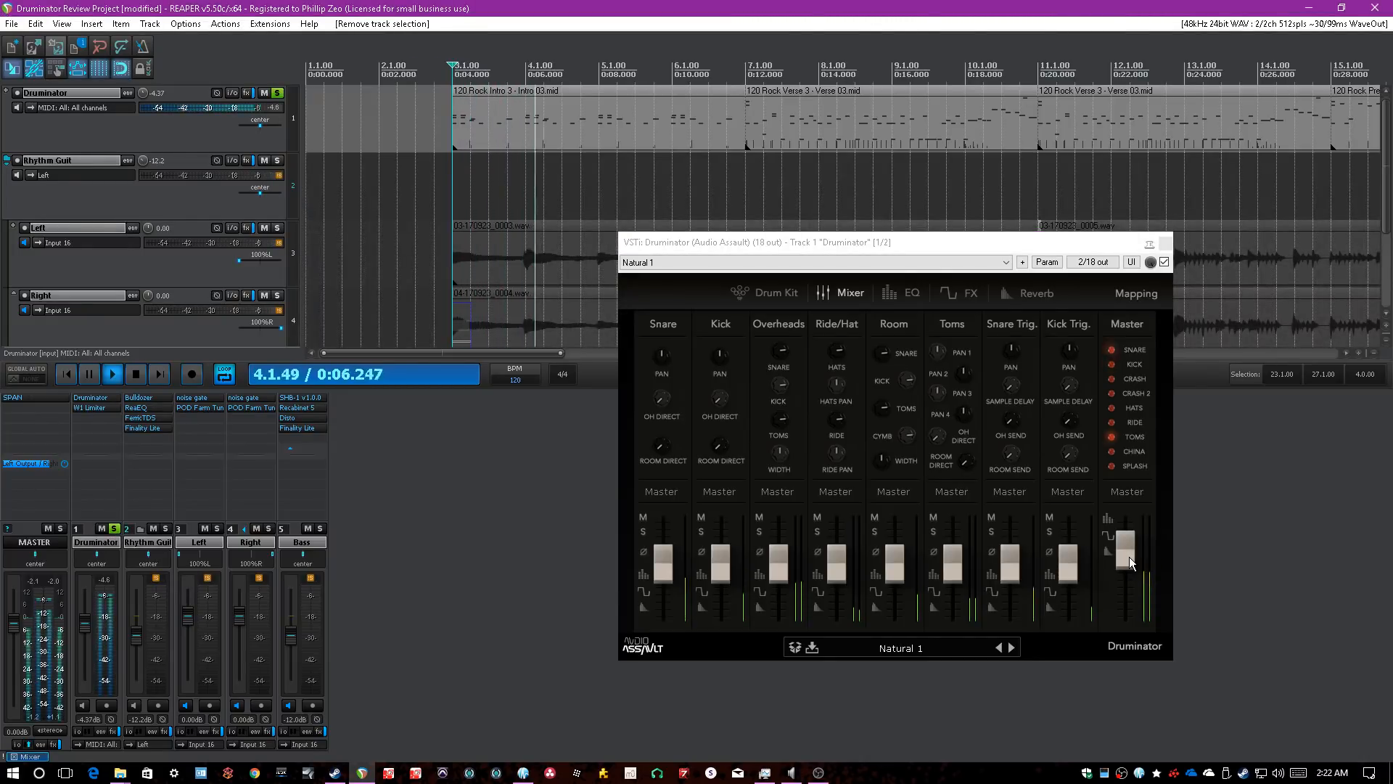
- Raise the plugin's Master fader slightly, unsolo the Druminator track to hear Natural 1 in the full mix, and stop the playback
click(1129, 556)
drag(1129, 562, 1132, 545)
click(114, 529)
click(454, 534)
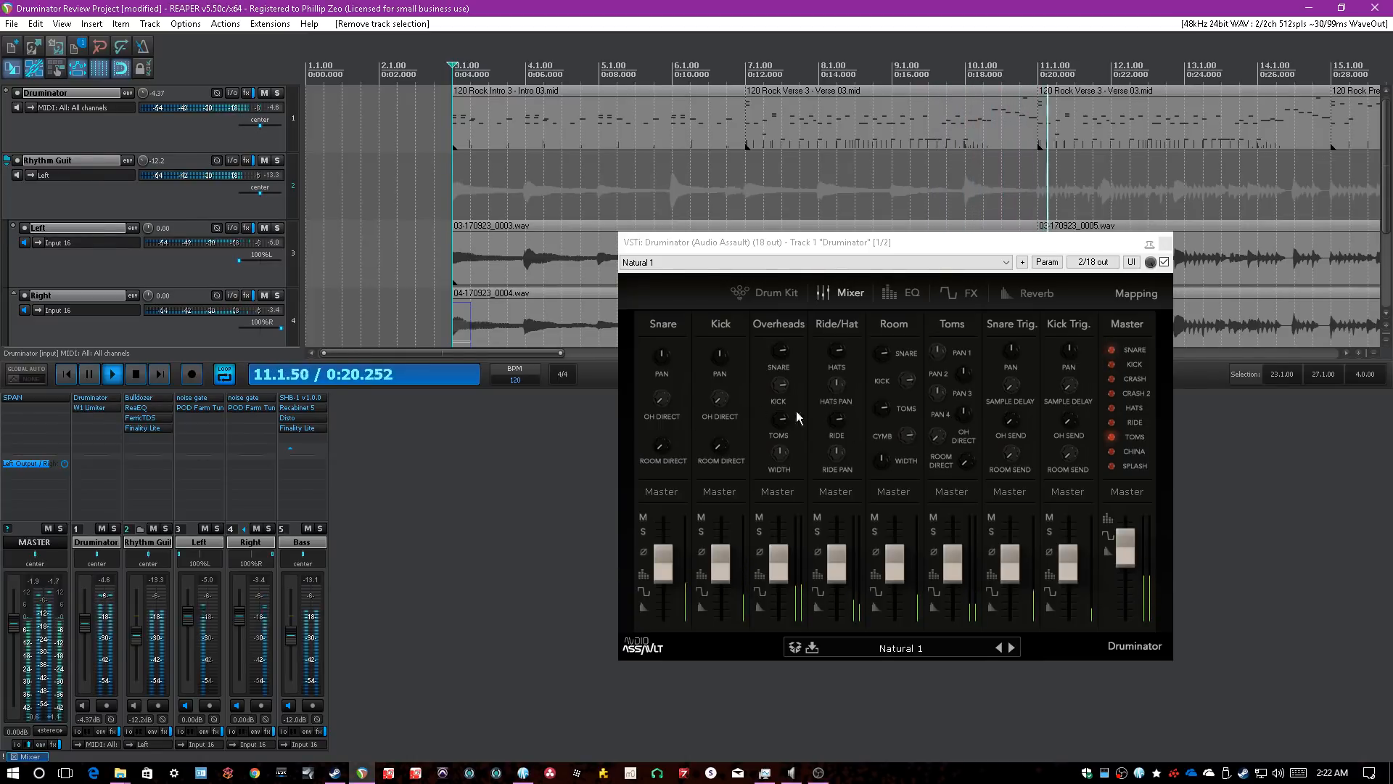
key(space)
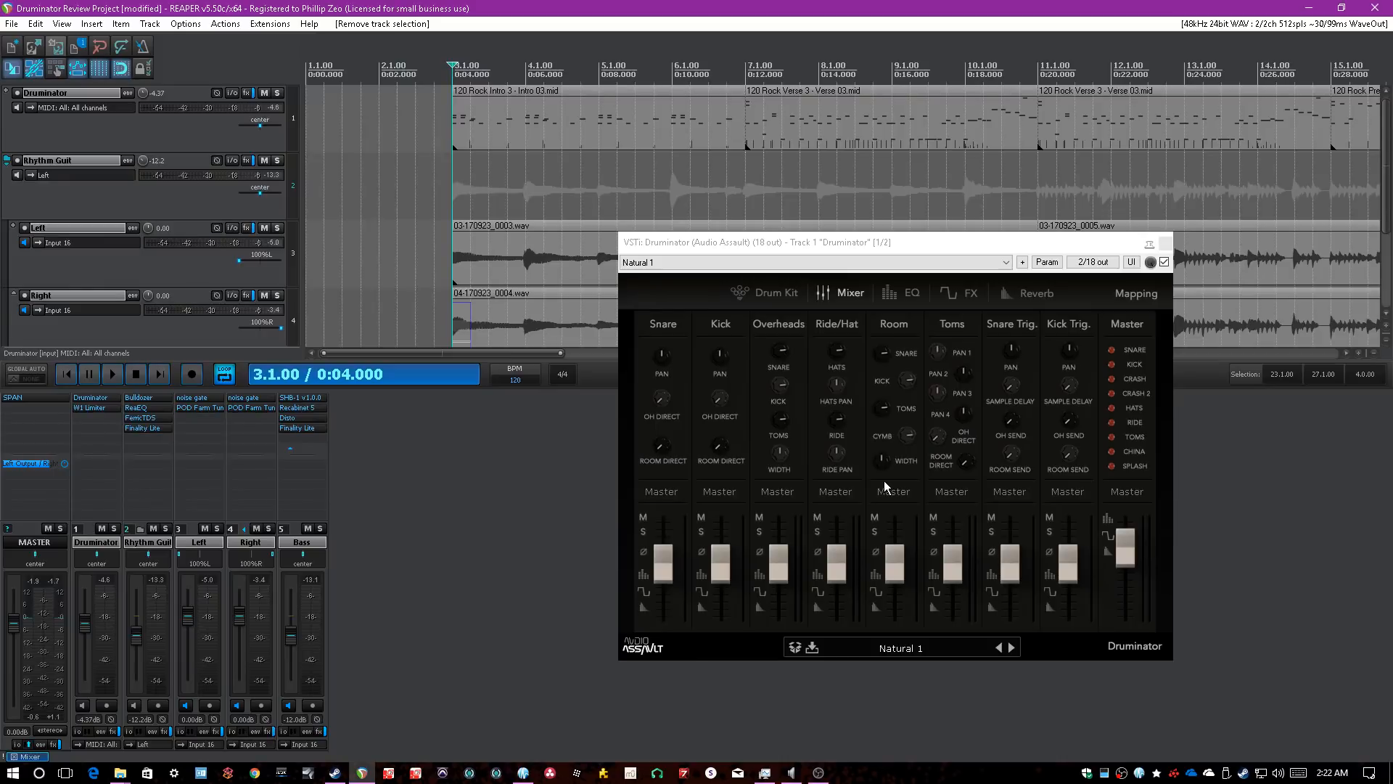
- Load the Natural 2 preset and show the plugin's Drum Kit page
click(914, 651)
click(962, 569)
click(771, 295)
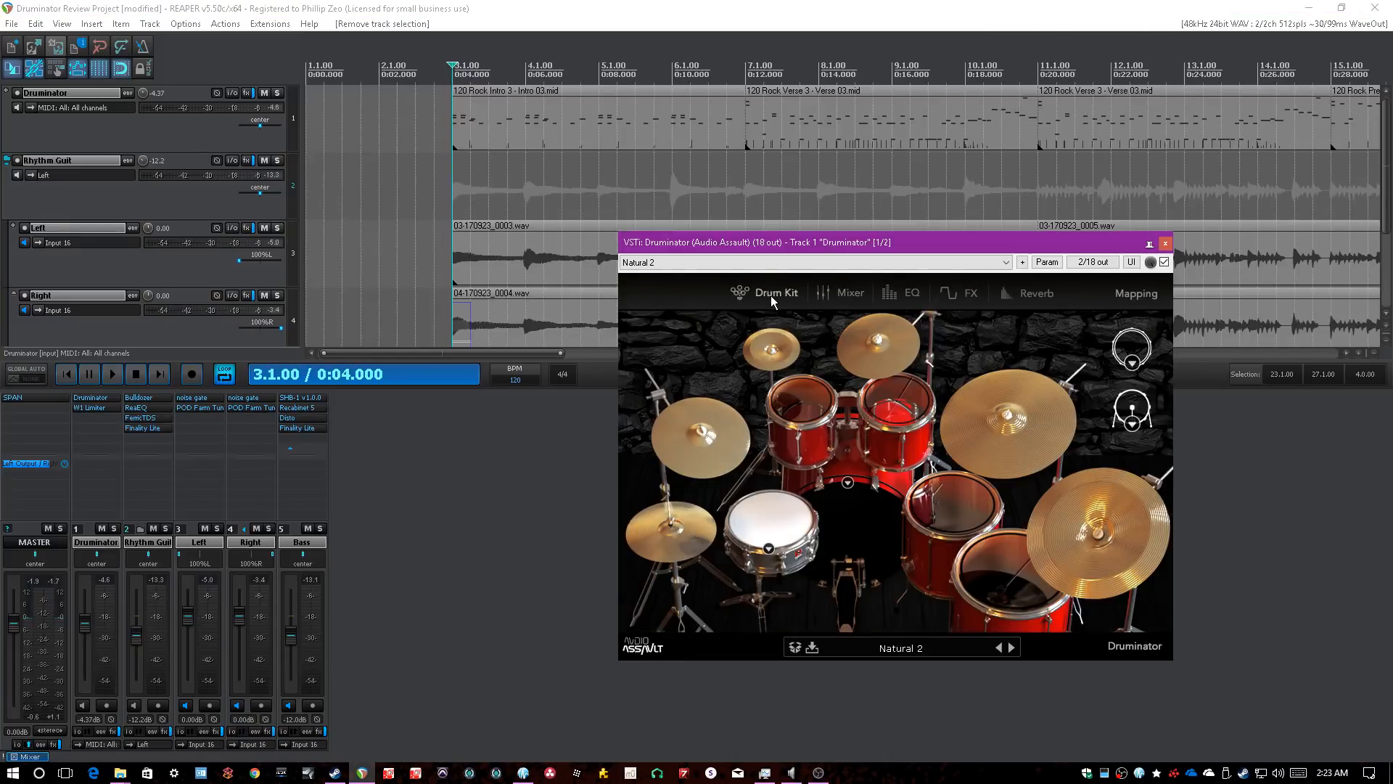
- Examine which samples Natural 2 uses for the snare, kick, kick trigger and snare trigger on the drum kit
click(768, 547)
click(847, 483)
click(847, 482)
click(1364, 630)
click(1127, 419)
click(1132, 423)
click(1127, 371)
click(1129, 364)
click(1373, 488)
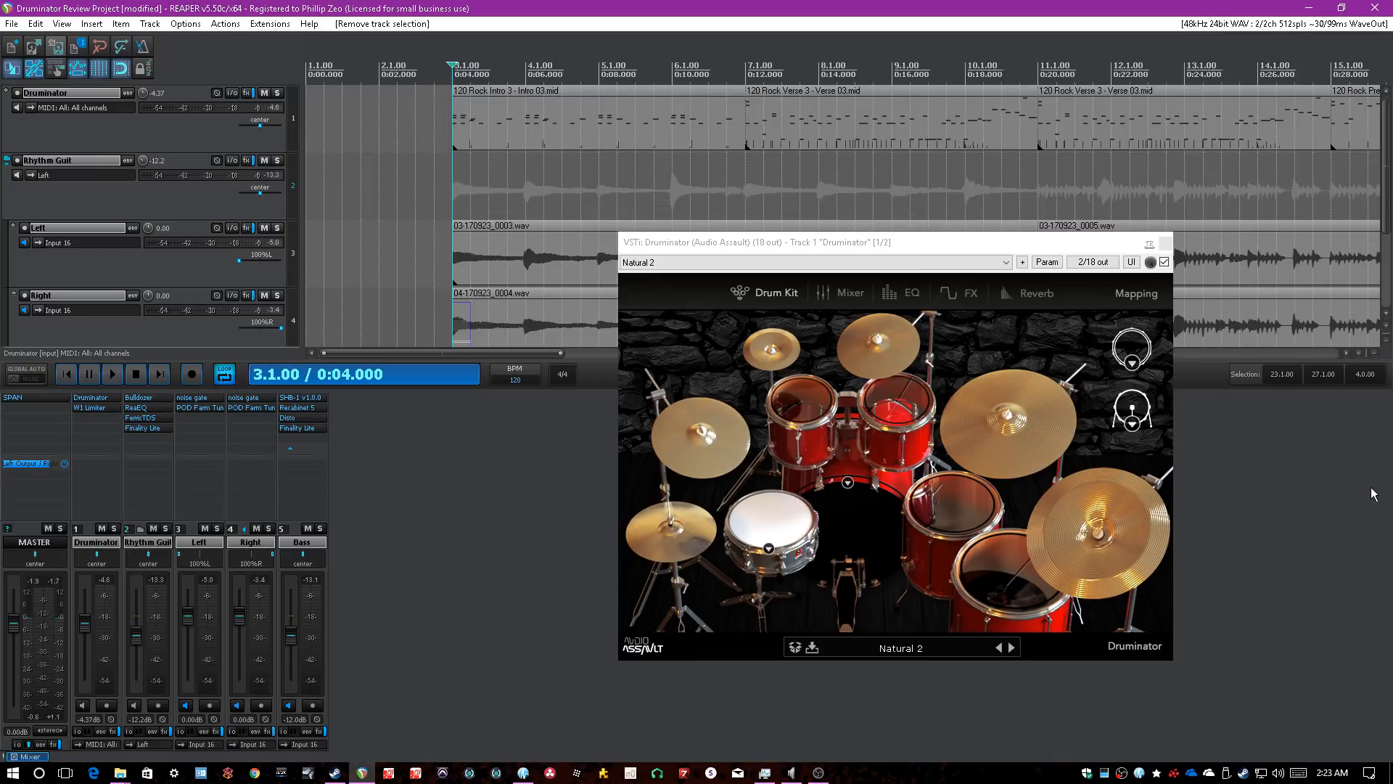
- Play the Natural 2 preset, solo the Druminator track and load Natural 1 while playback runs from bar 7
key(space)
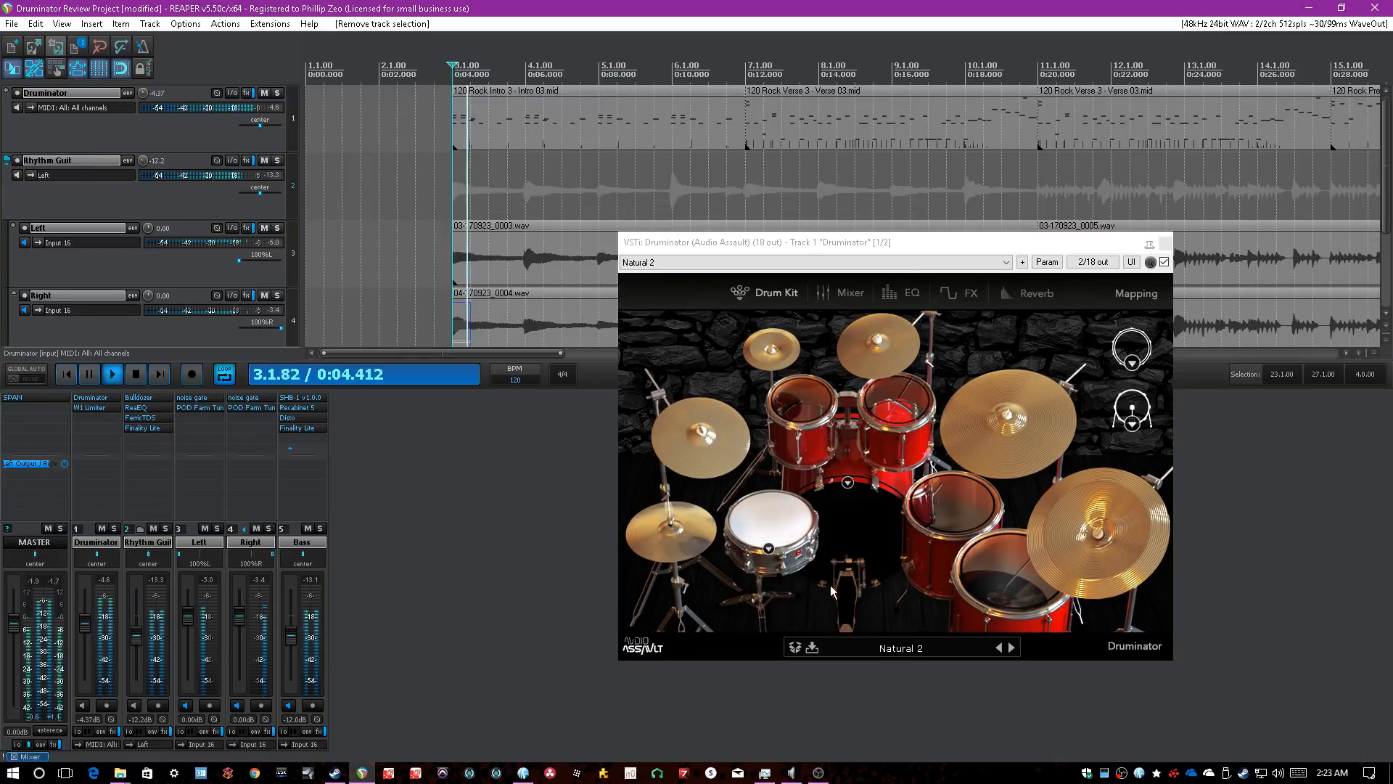
click(113, 528)
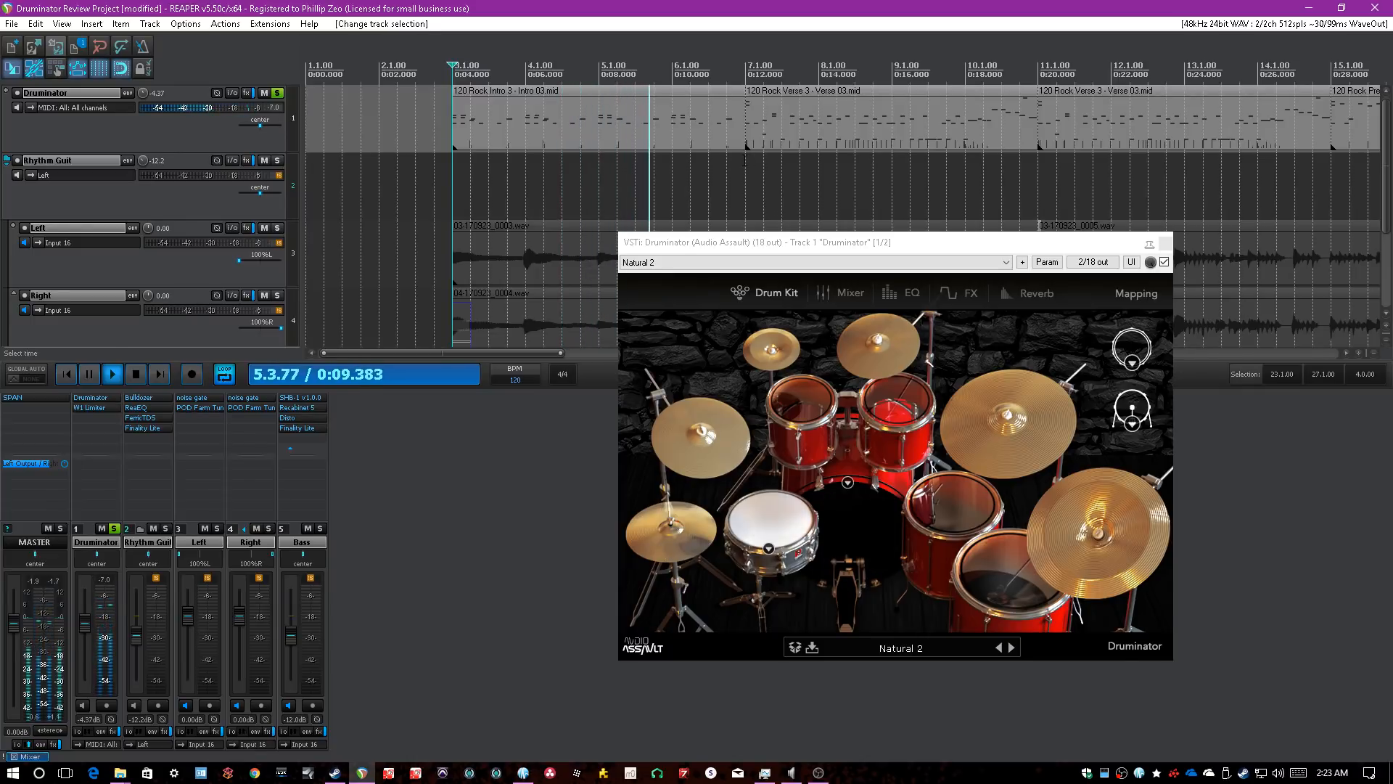
click(958, 650)
click(1013, 553)
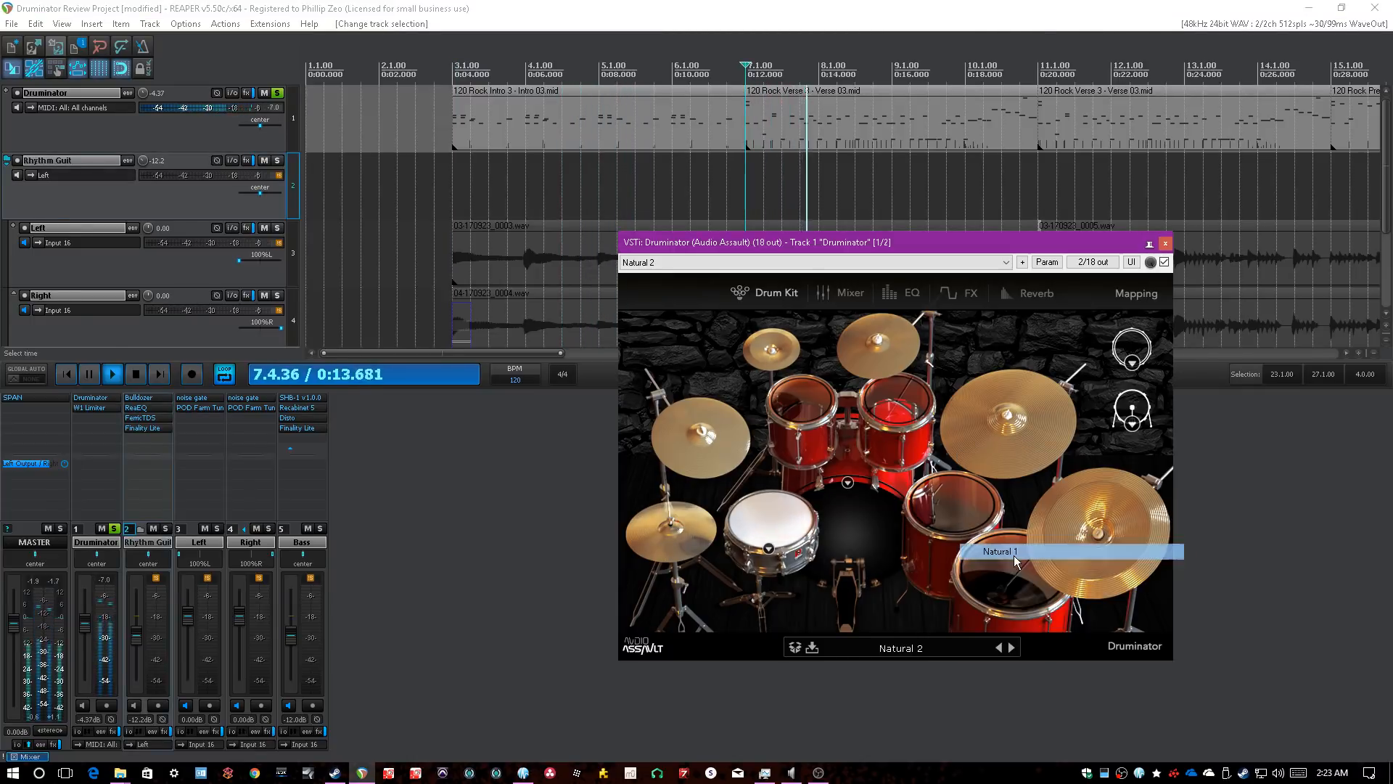
- Check which kick and kick trigger samples Natural 1 uses on the drum kit while the soloed drums play
click(920, 649)
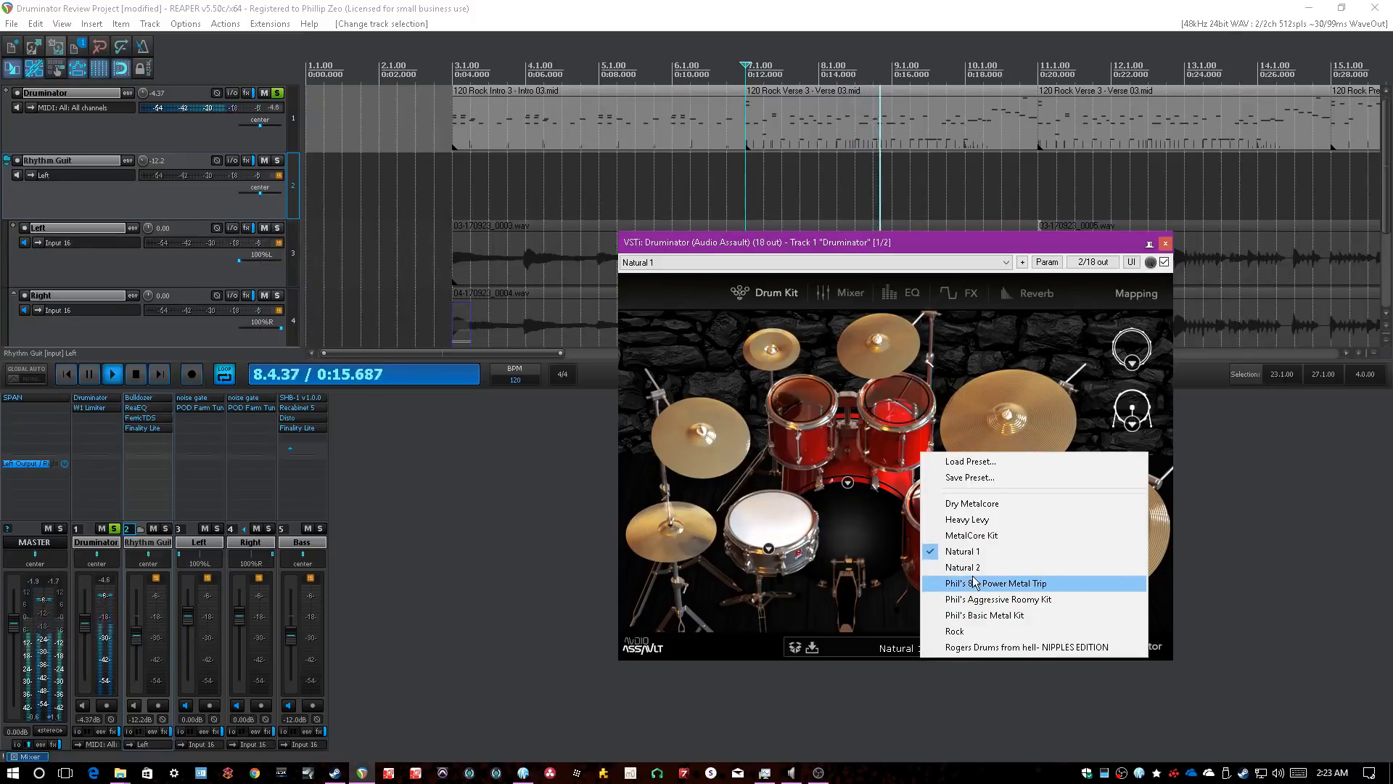
click(843, 484)
click(848, 482)
click(1129, 426)
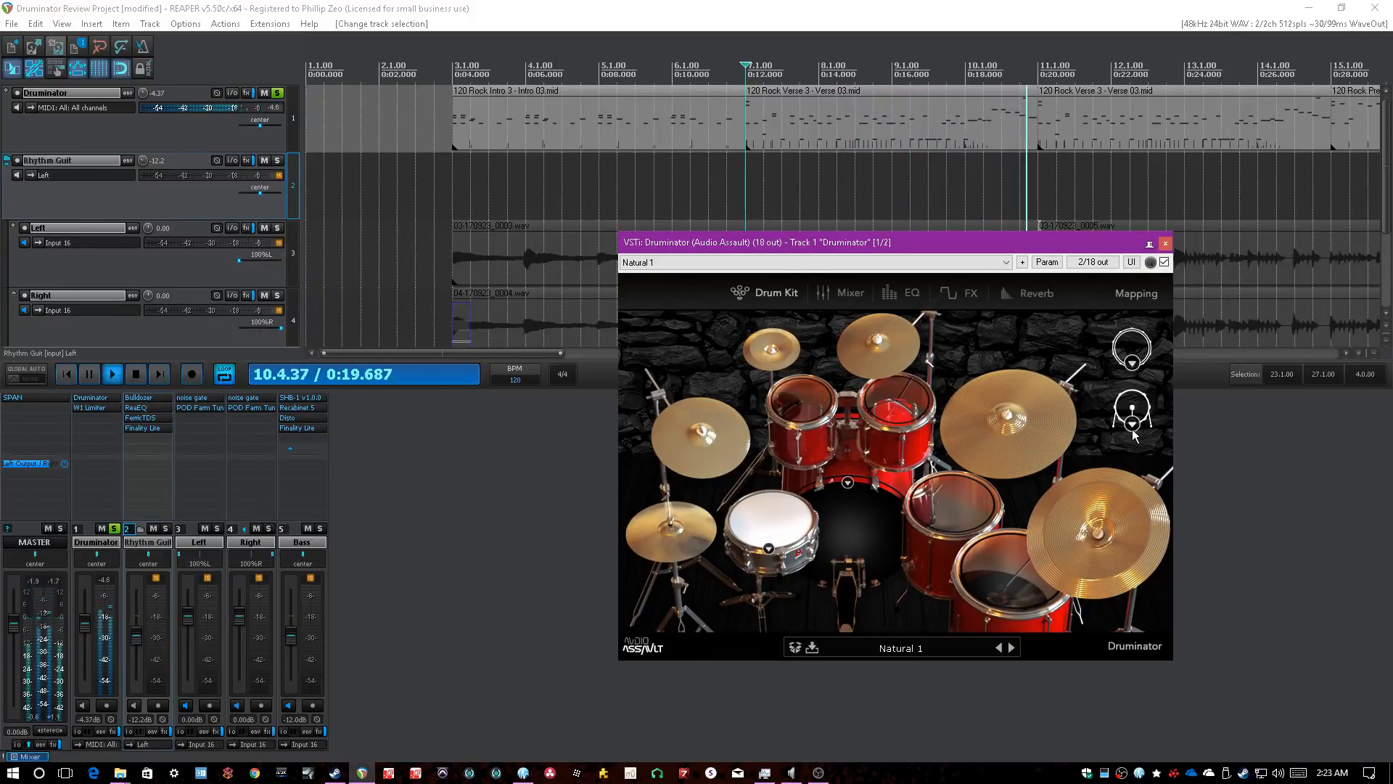
click(1134, 427)
click(863, 492)
click(849, 483)
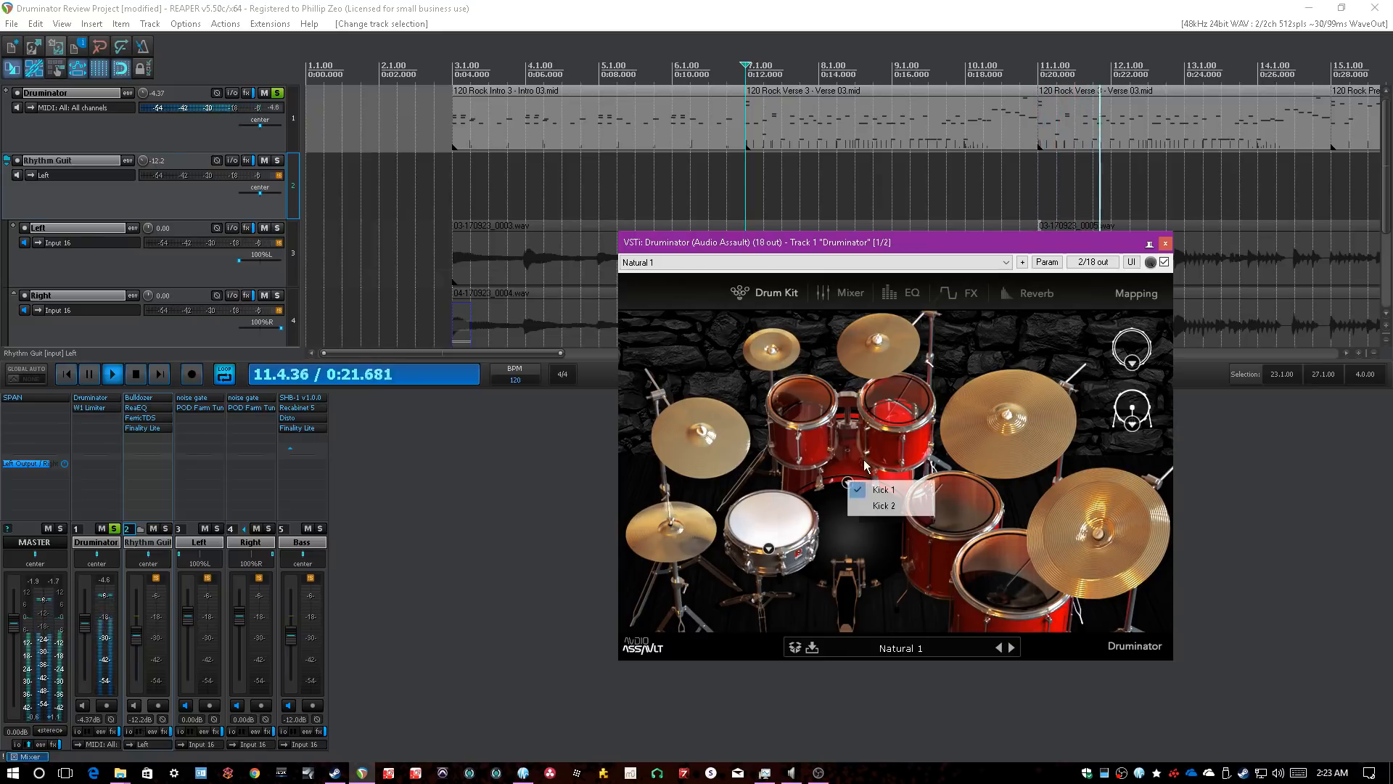
- Load the Natural 2 preset, check its kick and kick trigger samples, and show the plugin's Mixer page
click(888, 533)
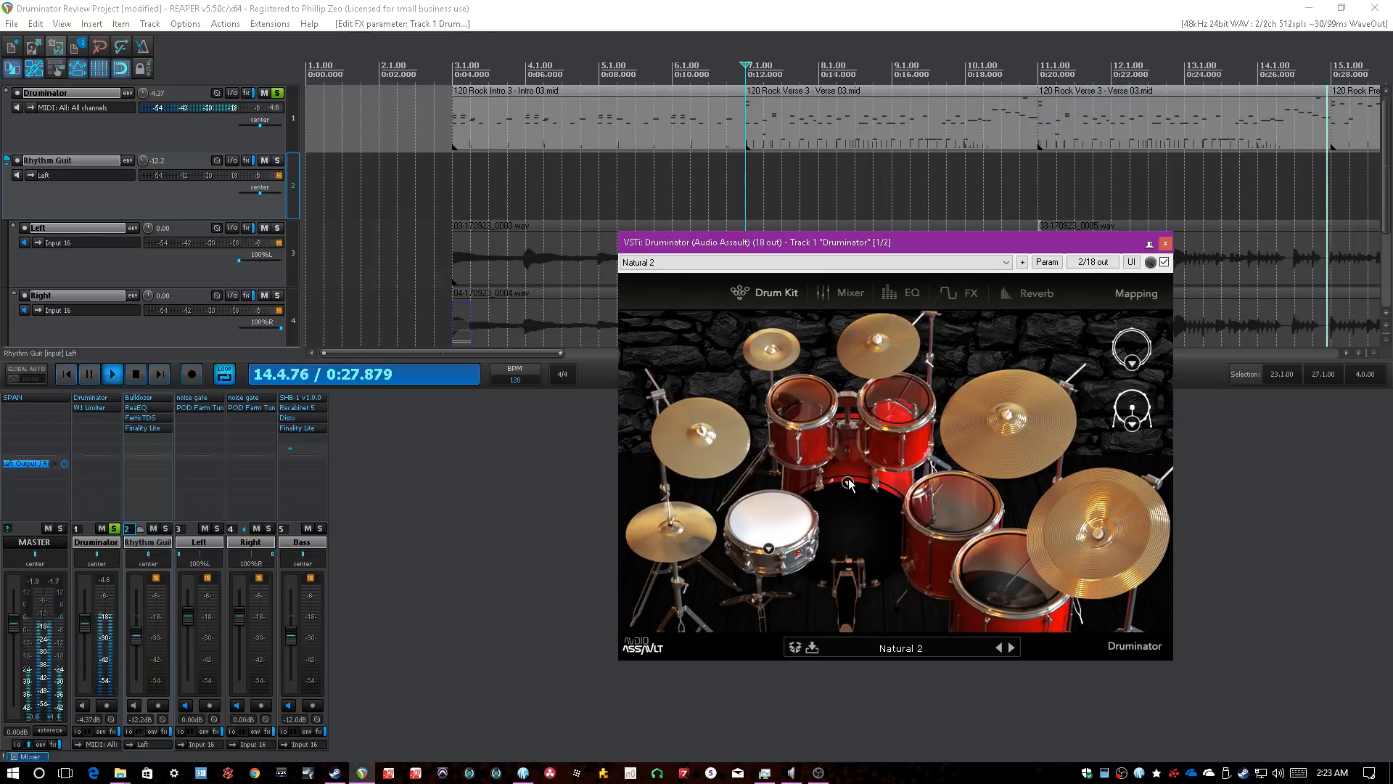
click(848, 483)
click(919, 463)
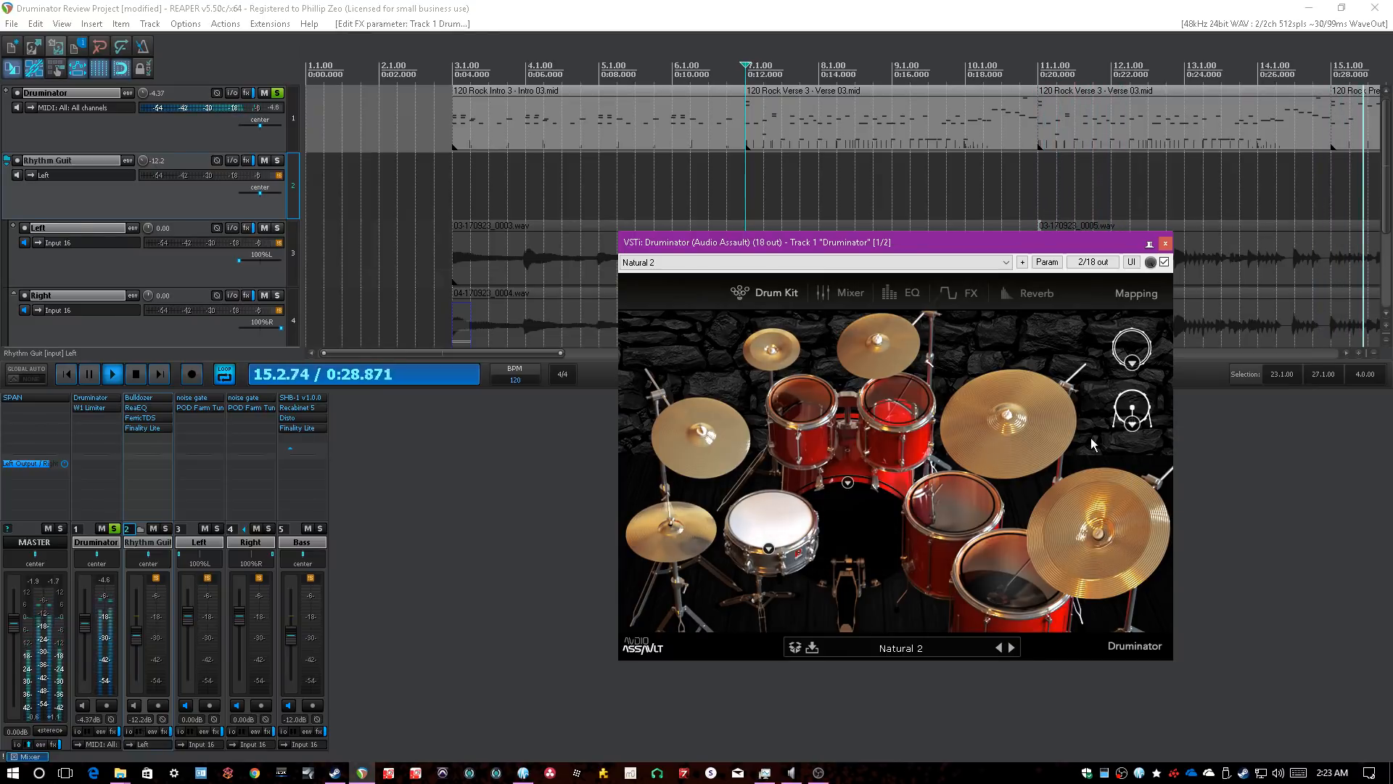
click(1134, 425)
click(1043, 354)
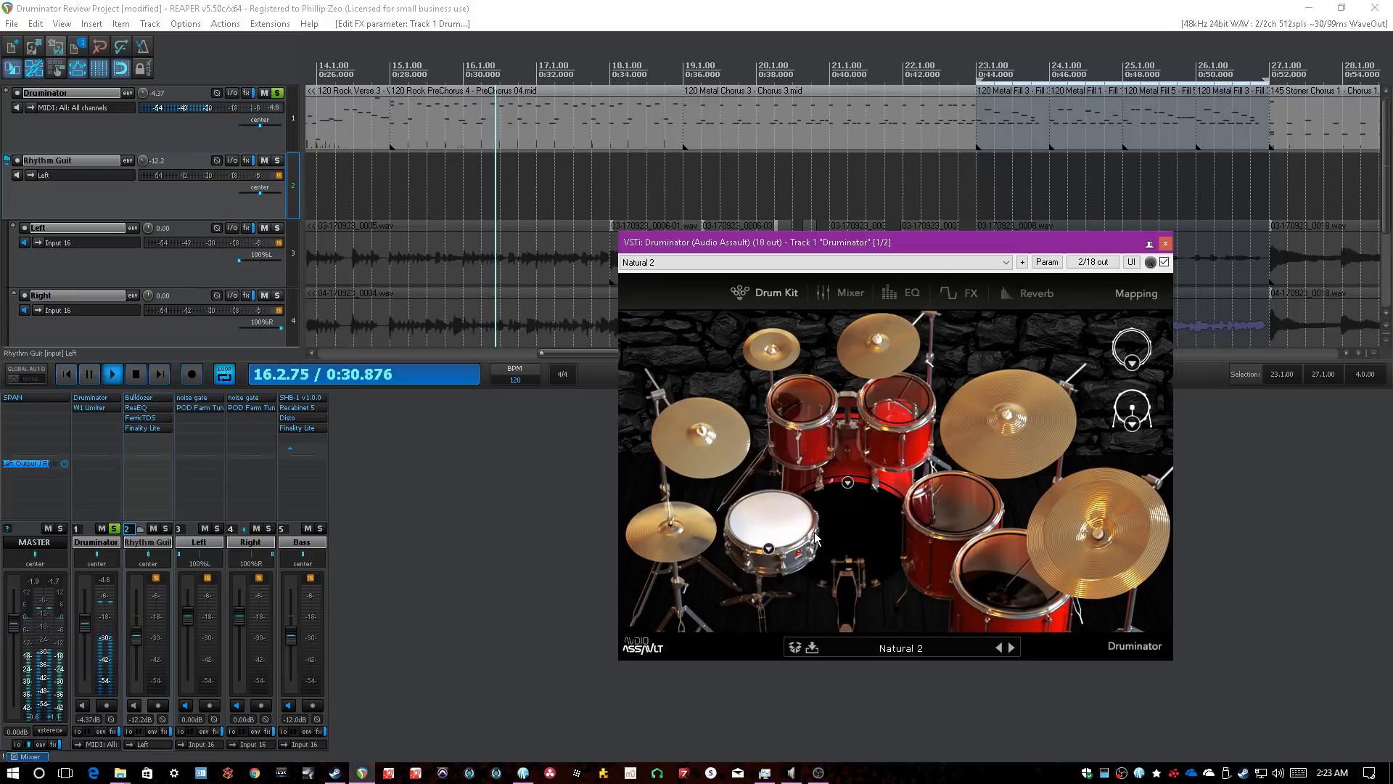
click(848, 293)
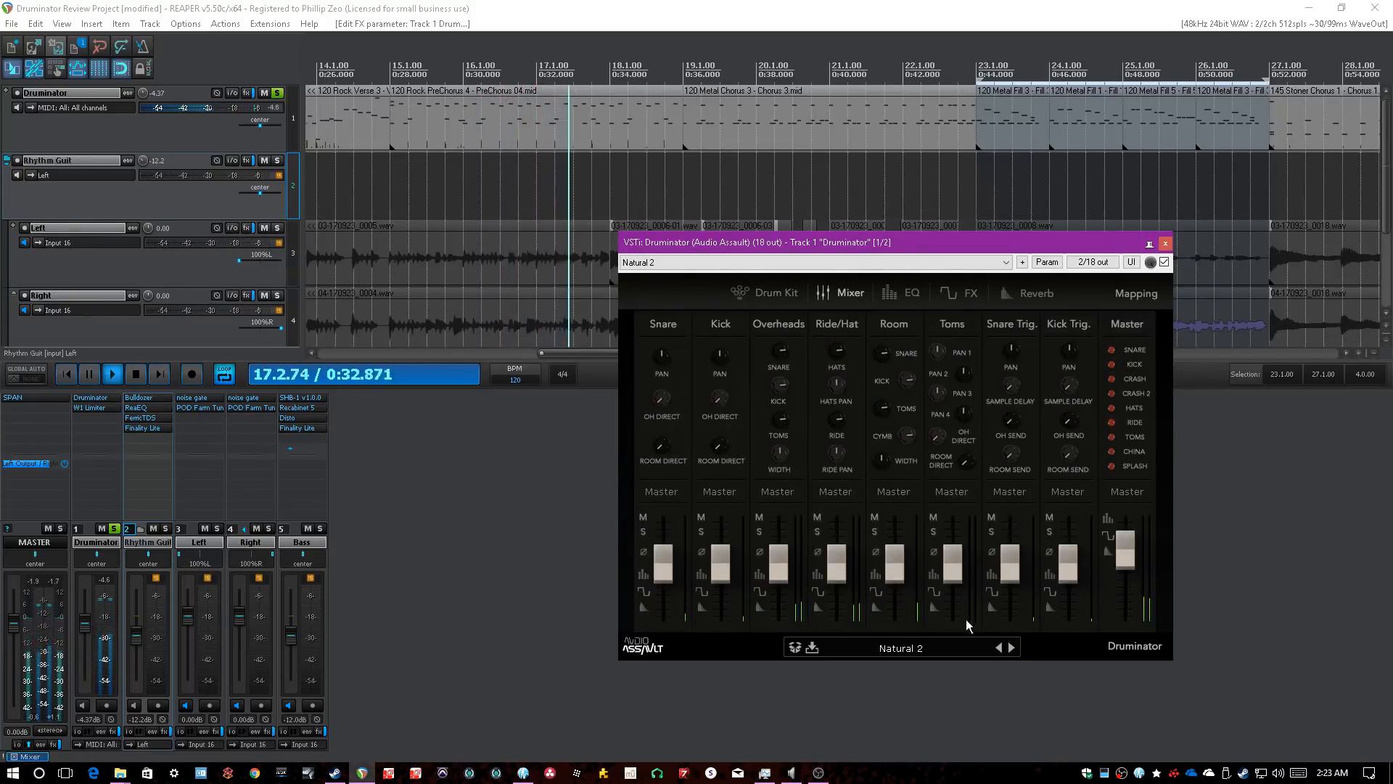
- Load the Rock preset during playback and set the plugin's Master fader to 0
click(911, 647)
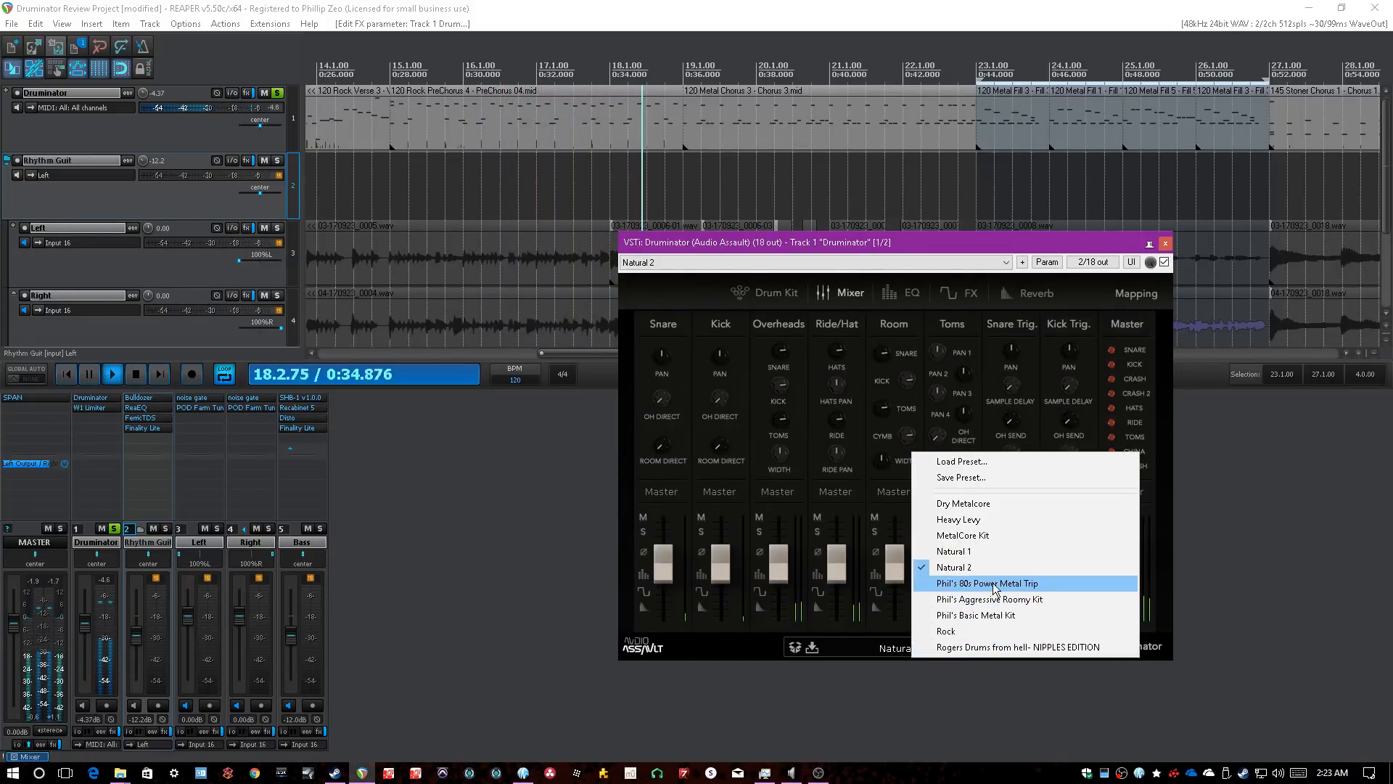
click(1251, 553)
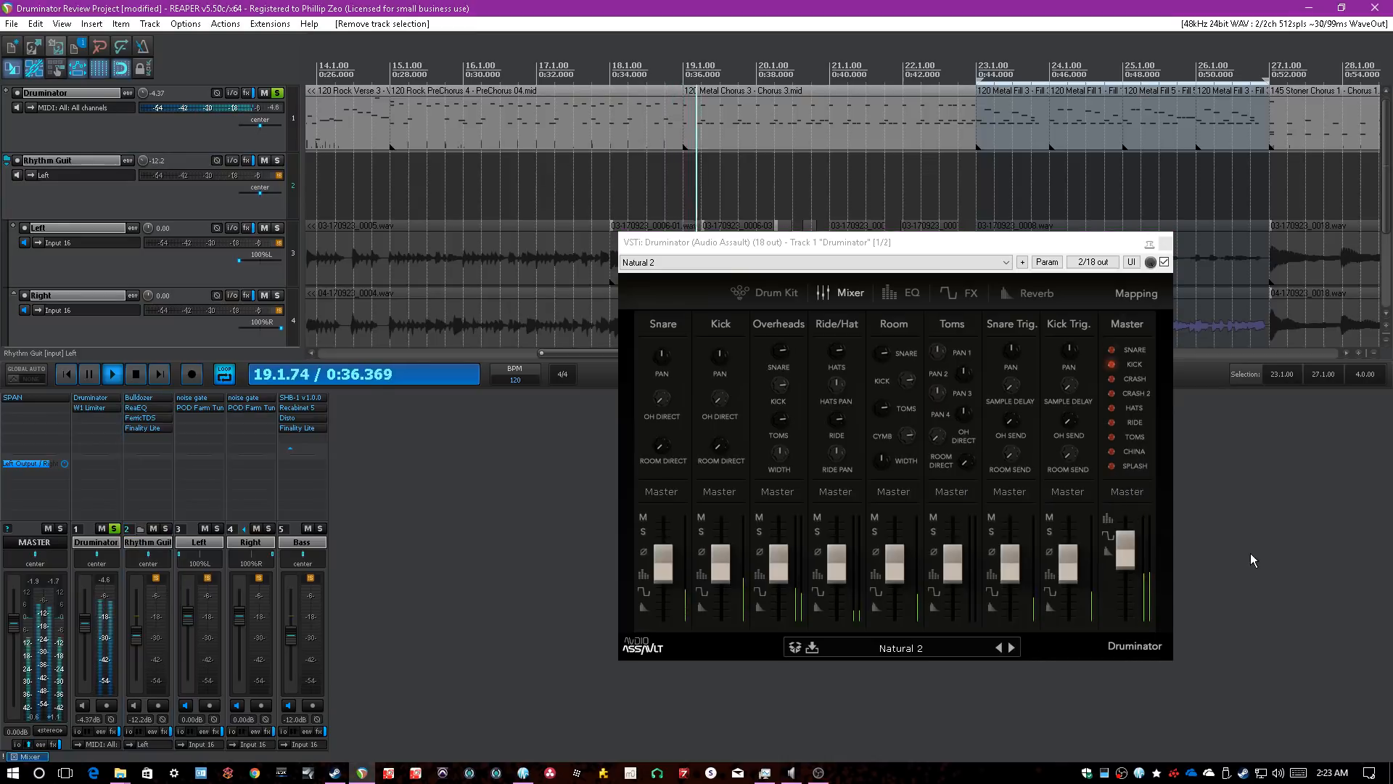
click(914, 645)
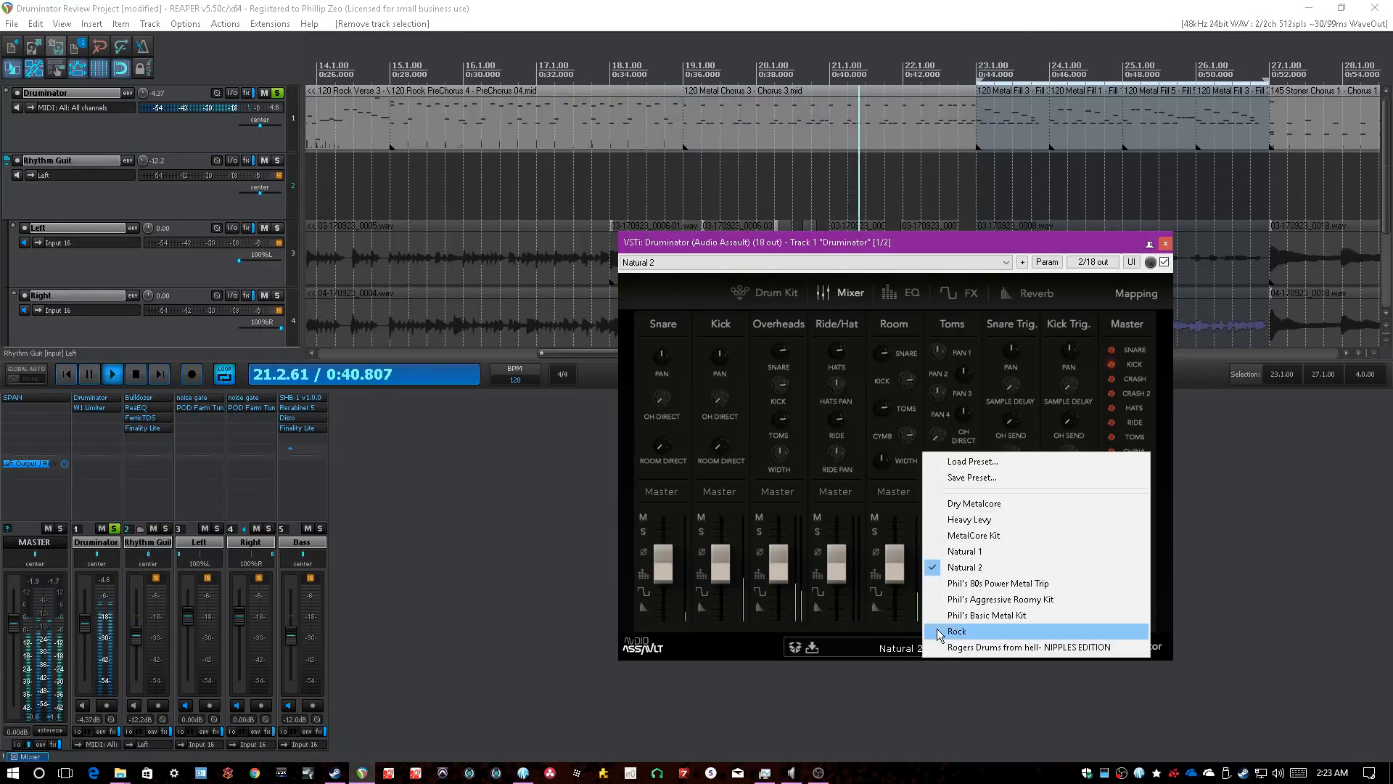
click(956, 631)
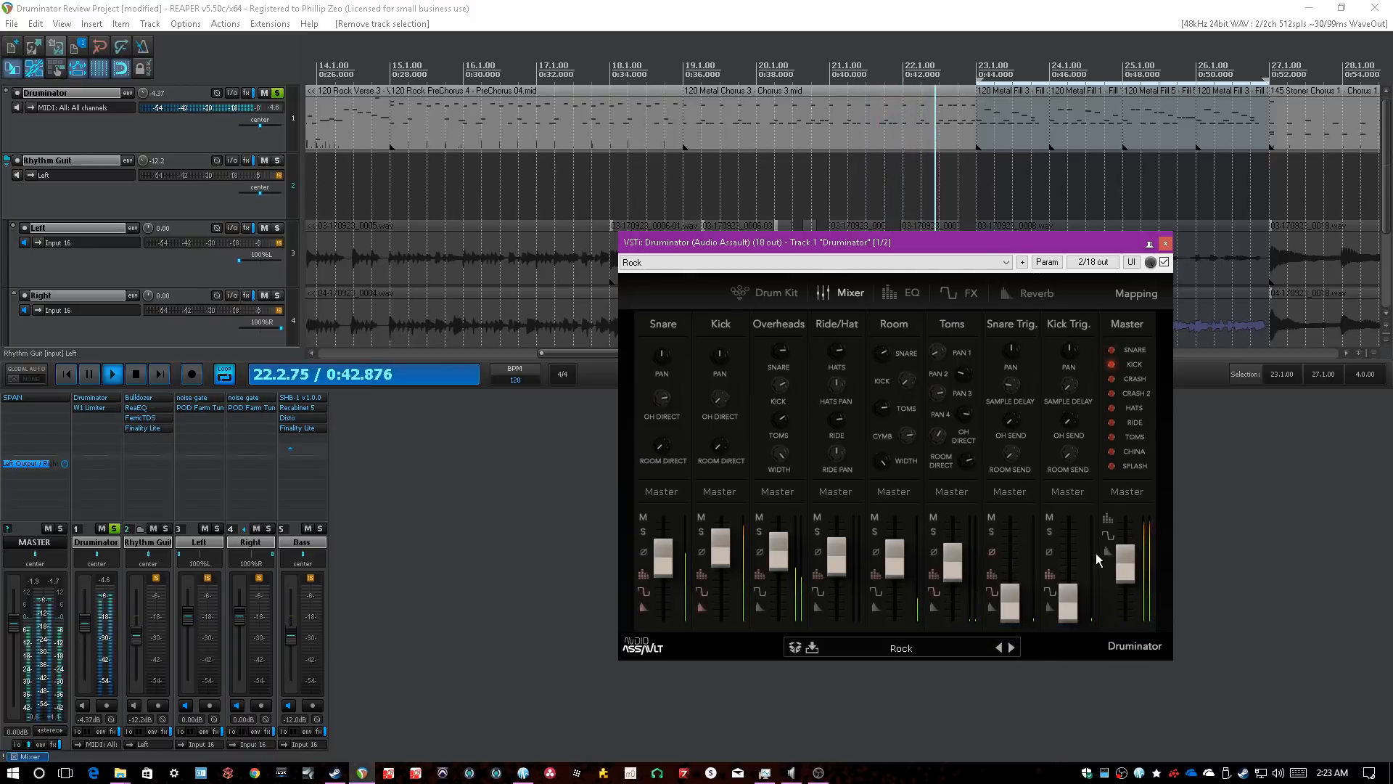
drag(1123, 560, 1123, 563)
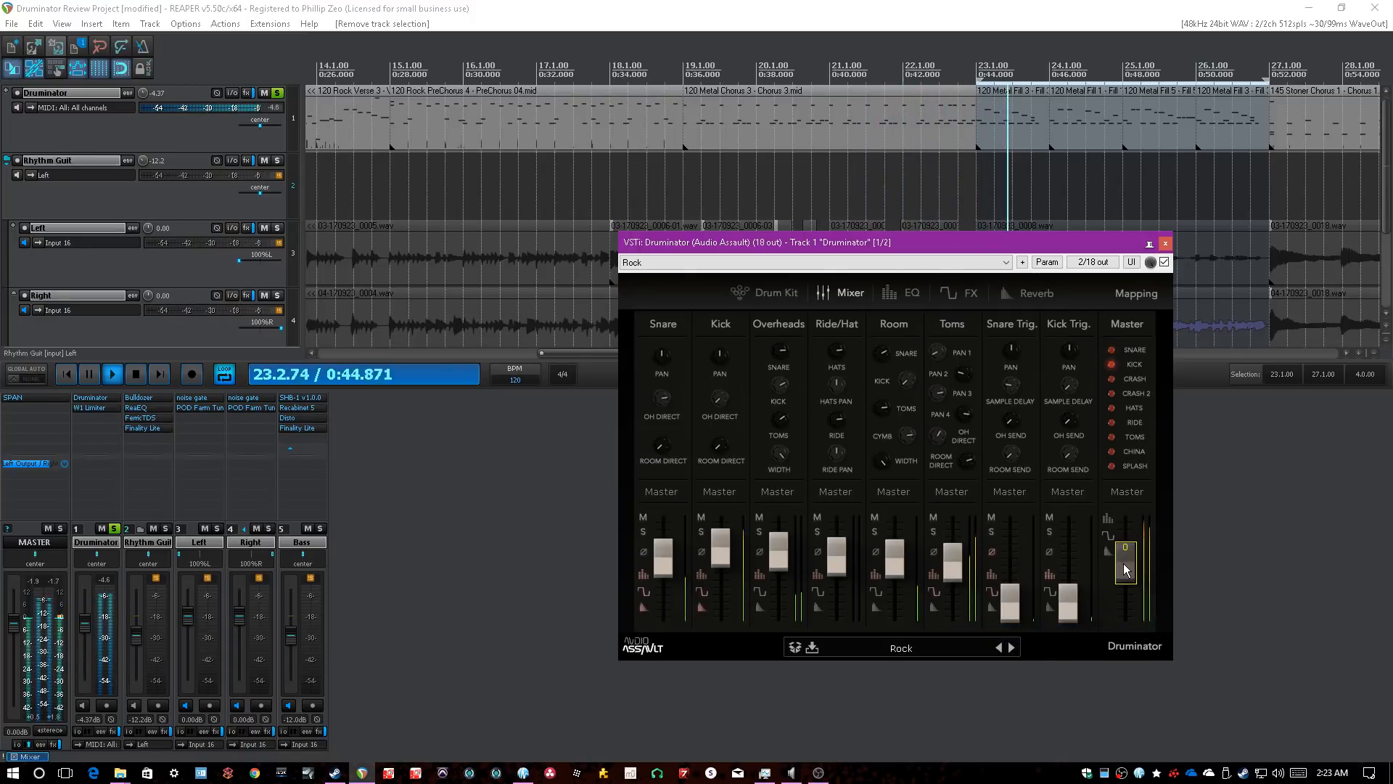
- Unsolo the Druminator track and lower the plugin's Master fader to -1
click(113, 529)
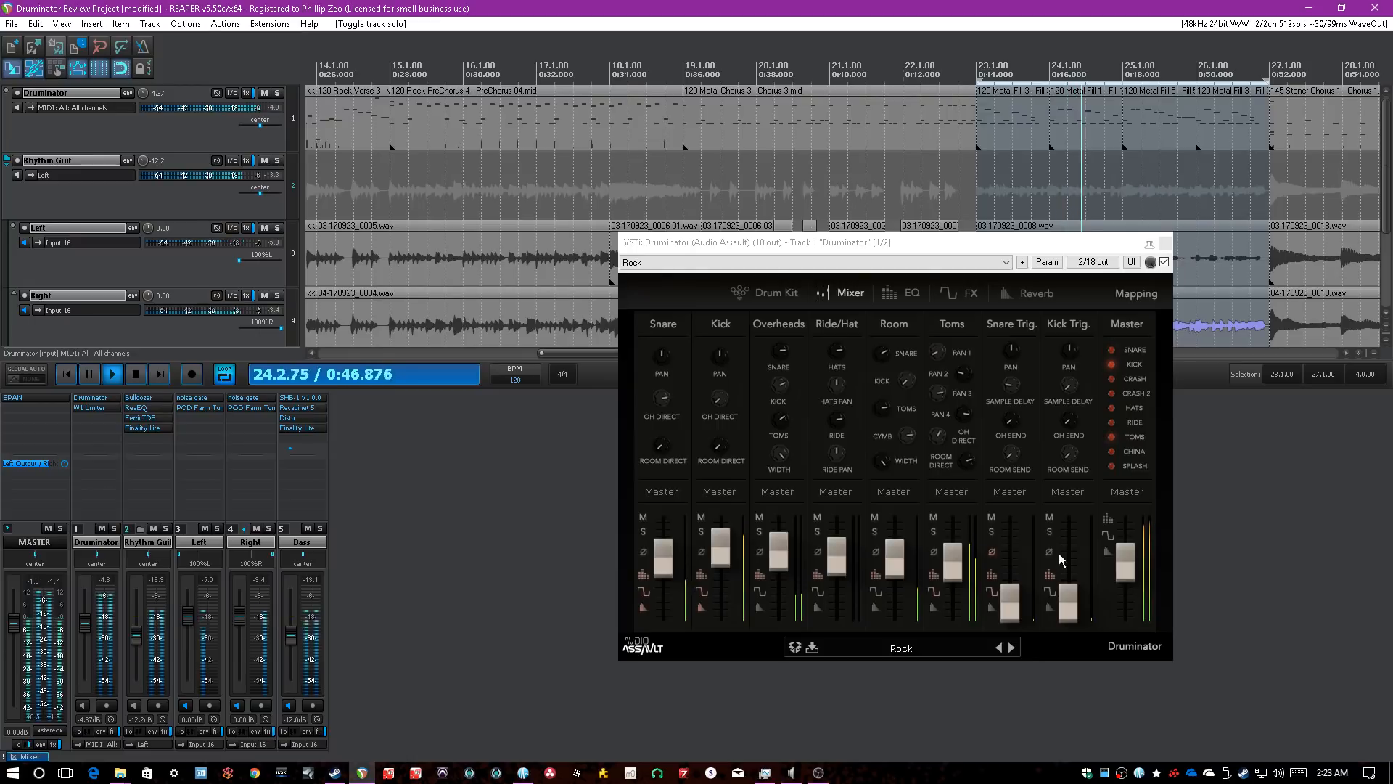
drag(1126, 566, 1128, 571)
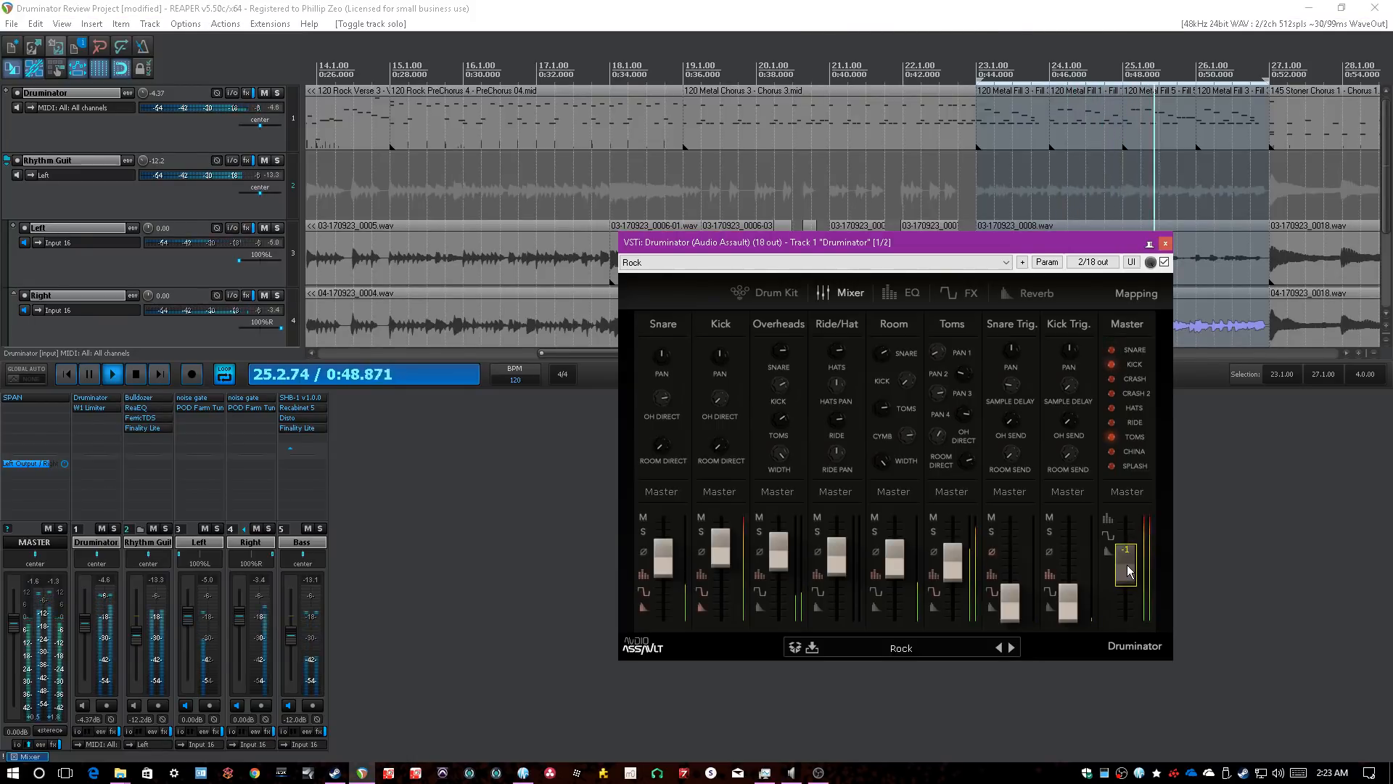
click(101, 584)
- Restart playback from bar 3 with repeat off to hear Rock in the full mix, select the Druminator track and stop
scroll(459, 254, down, 6)
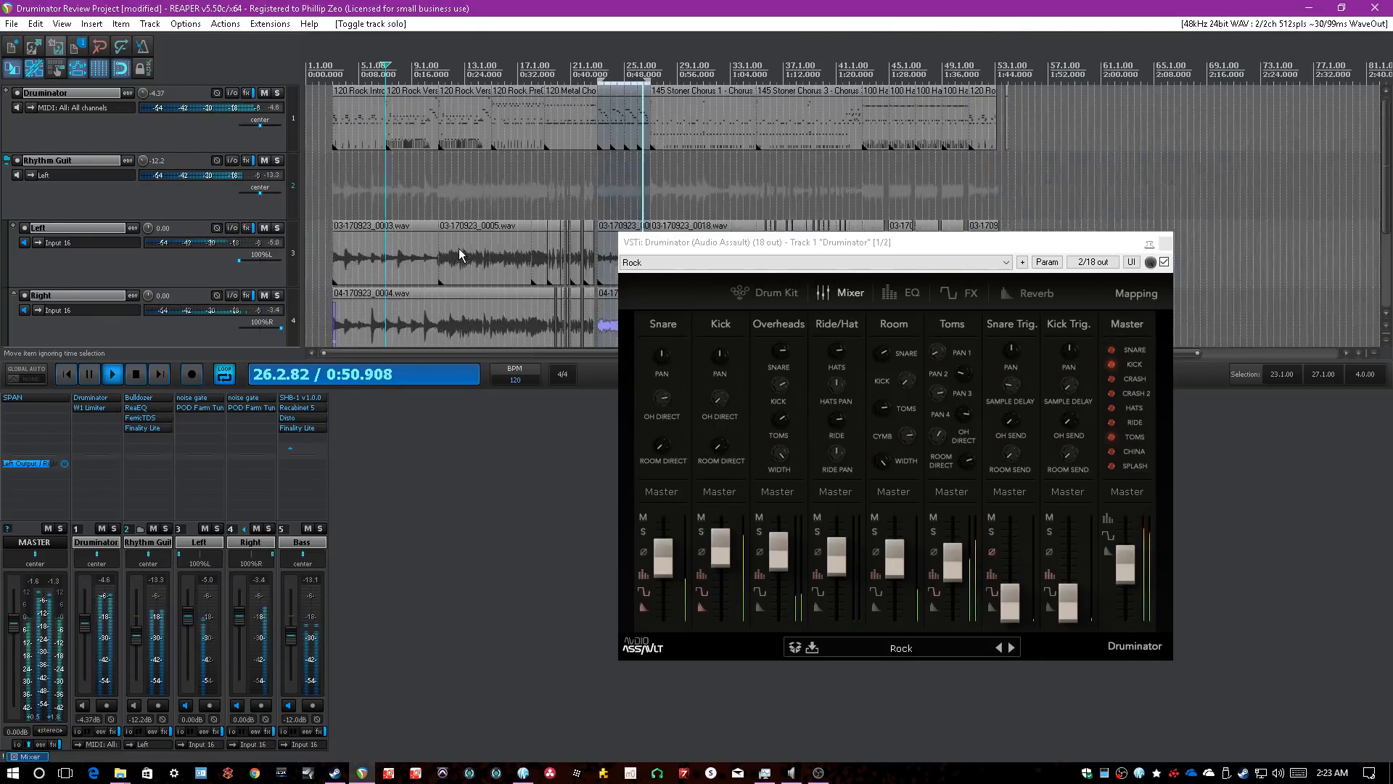
click(334, 193)
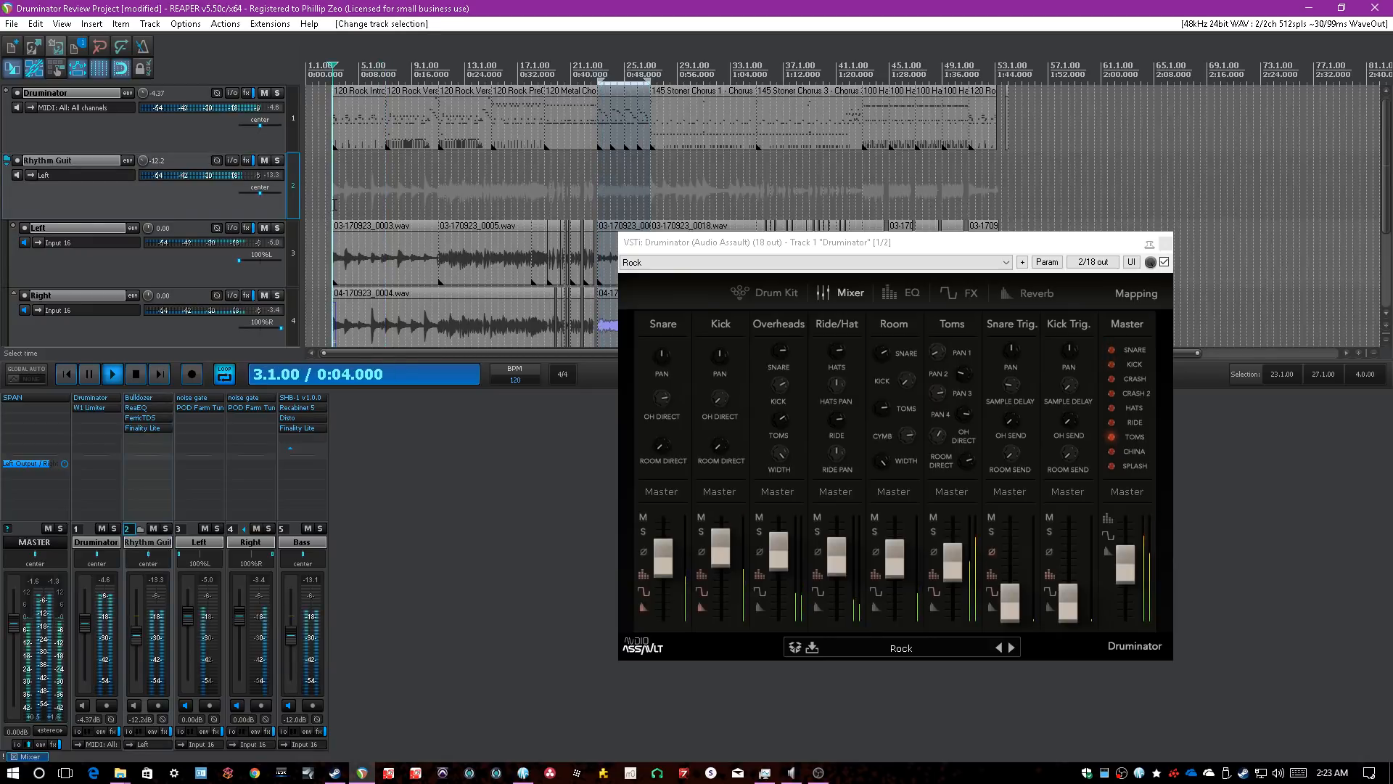
click(229, 376)
scroll(395, 253, up, 5)
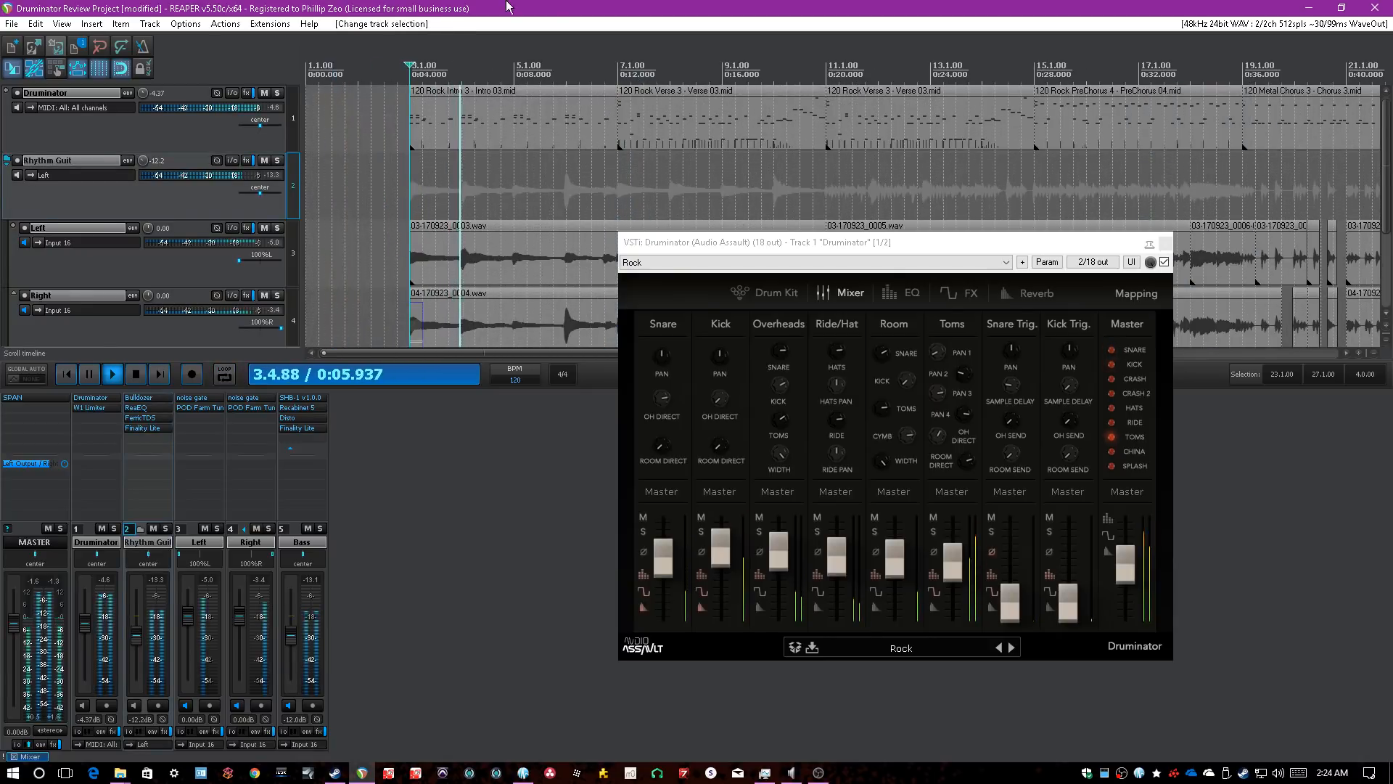
scroll(518, 28, up, 2)
scroll(533, 6, down, 5)
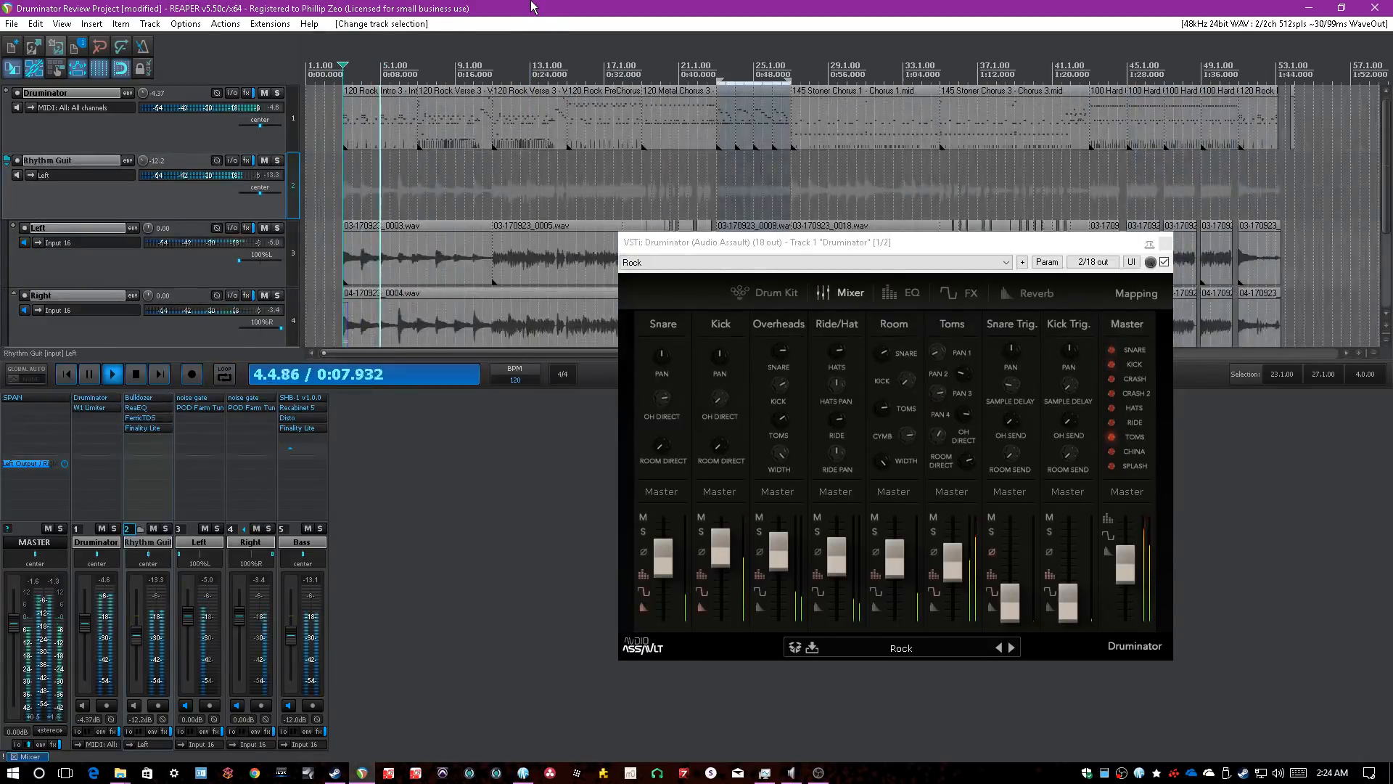
scroll(532, 7, down, 1)
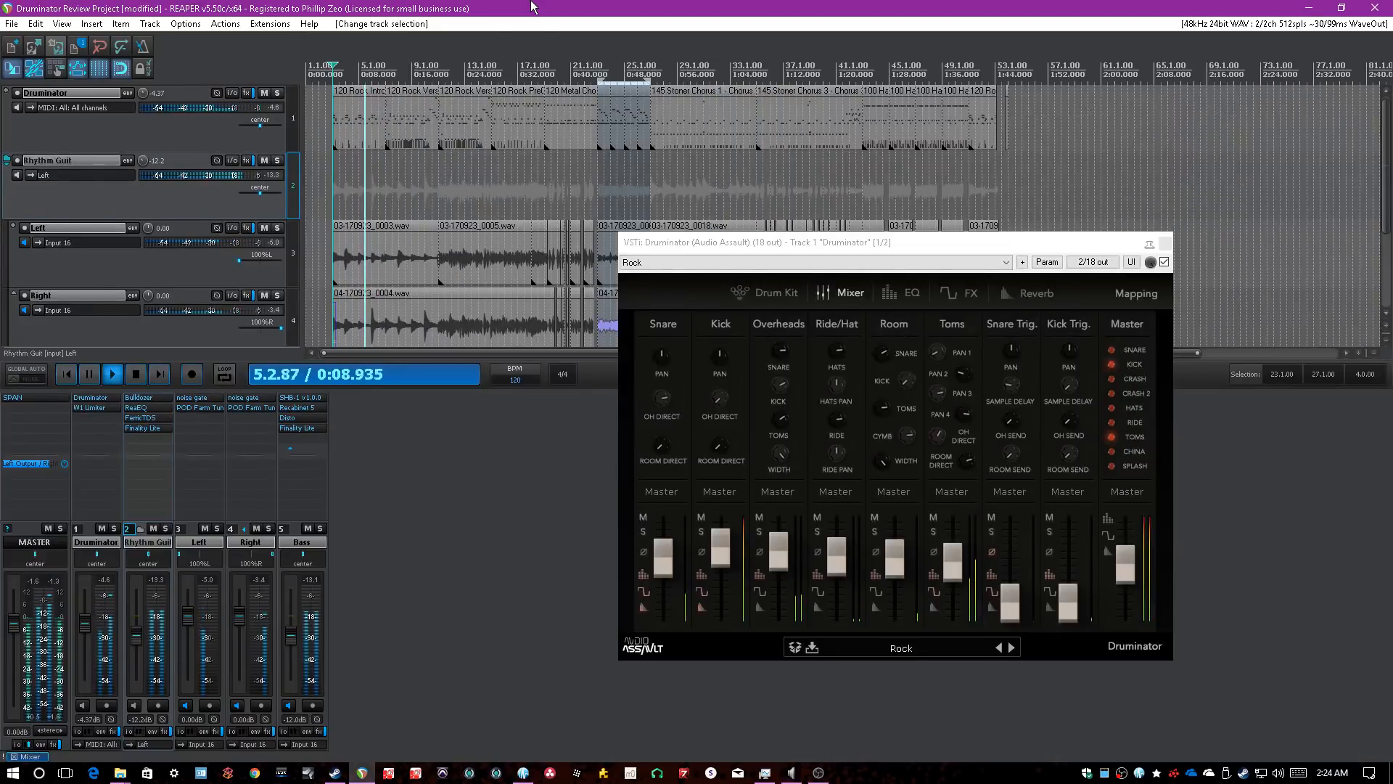
click(200, 142)
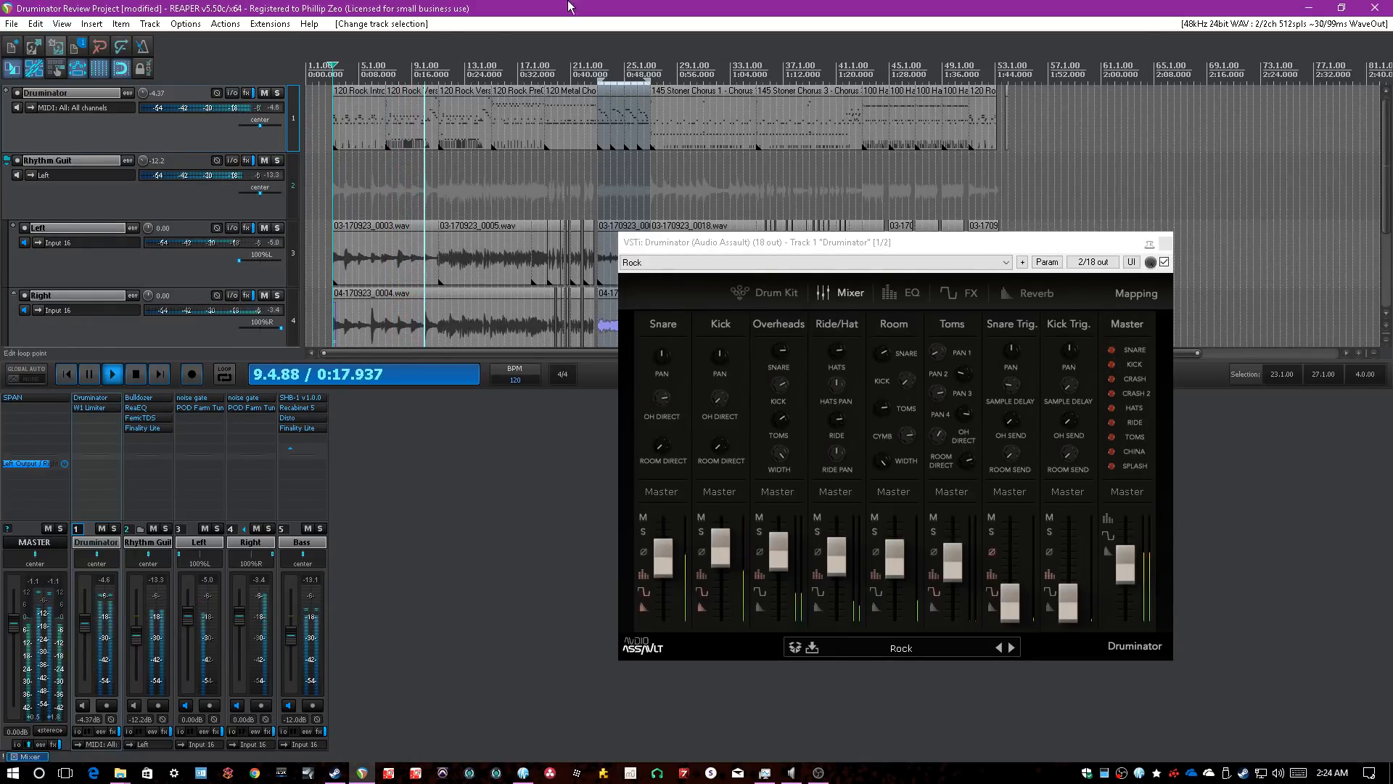
key(space)
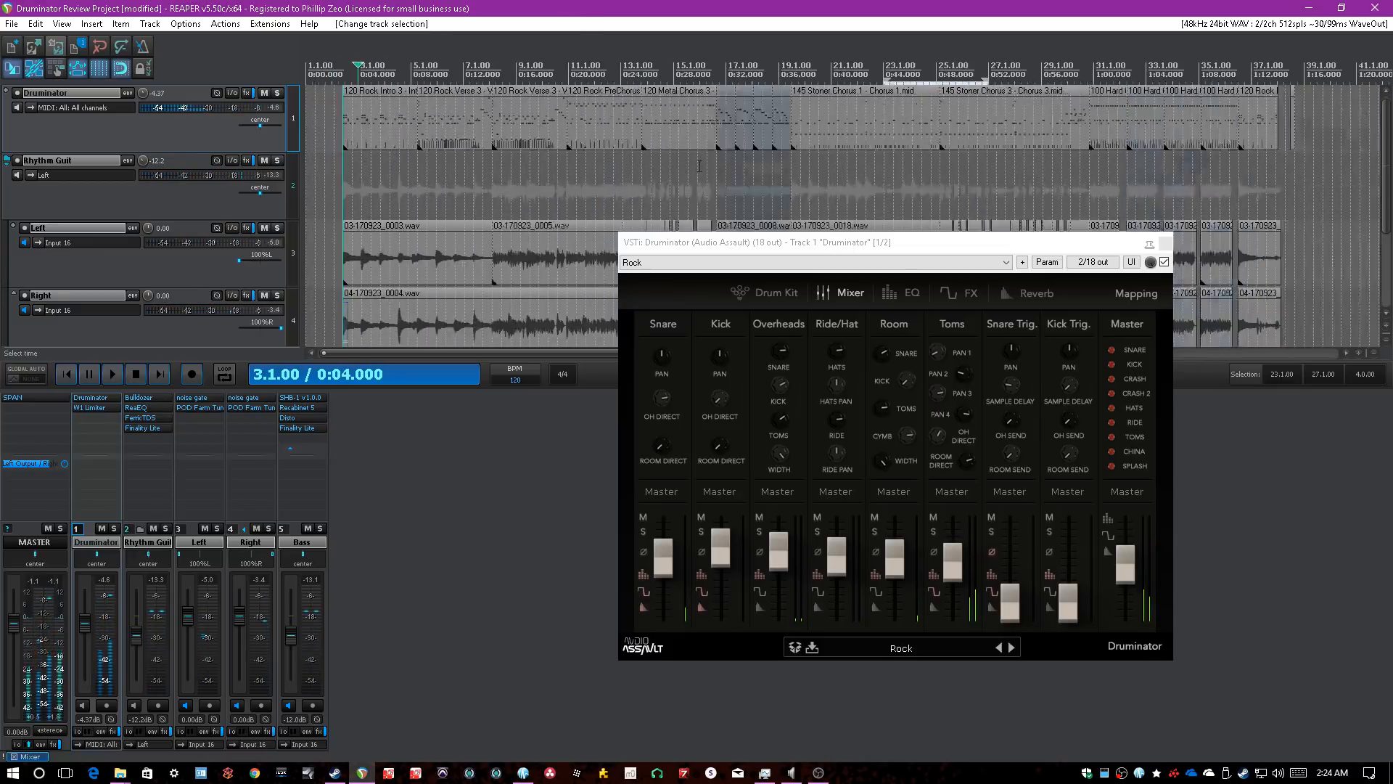
- Place the edit cursor at bar 43, where the first Hard to Handle chorus starts, and play the full mix
click(905, 168)
scroll(770, 182, up, 4)
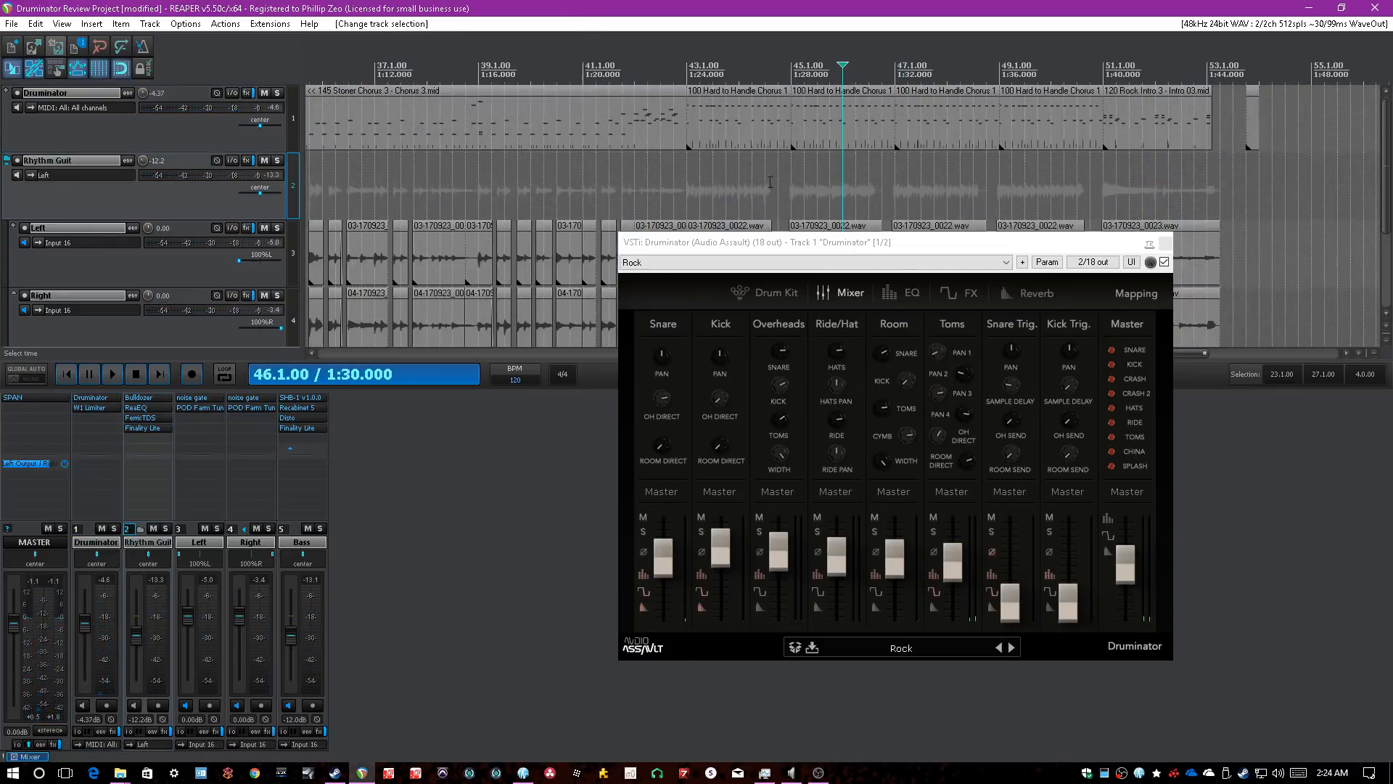
click(685, 179)
scroll(685, 179, up, 3)
key(space)
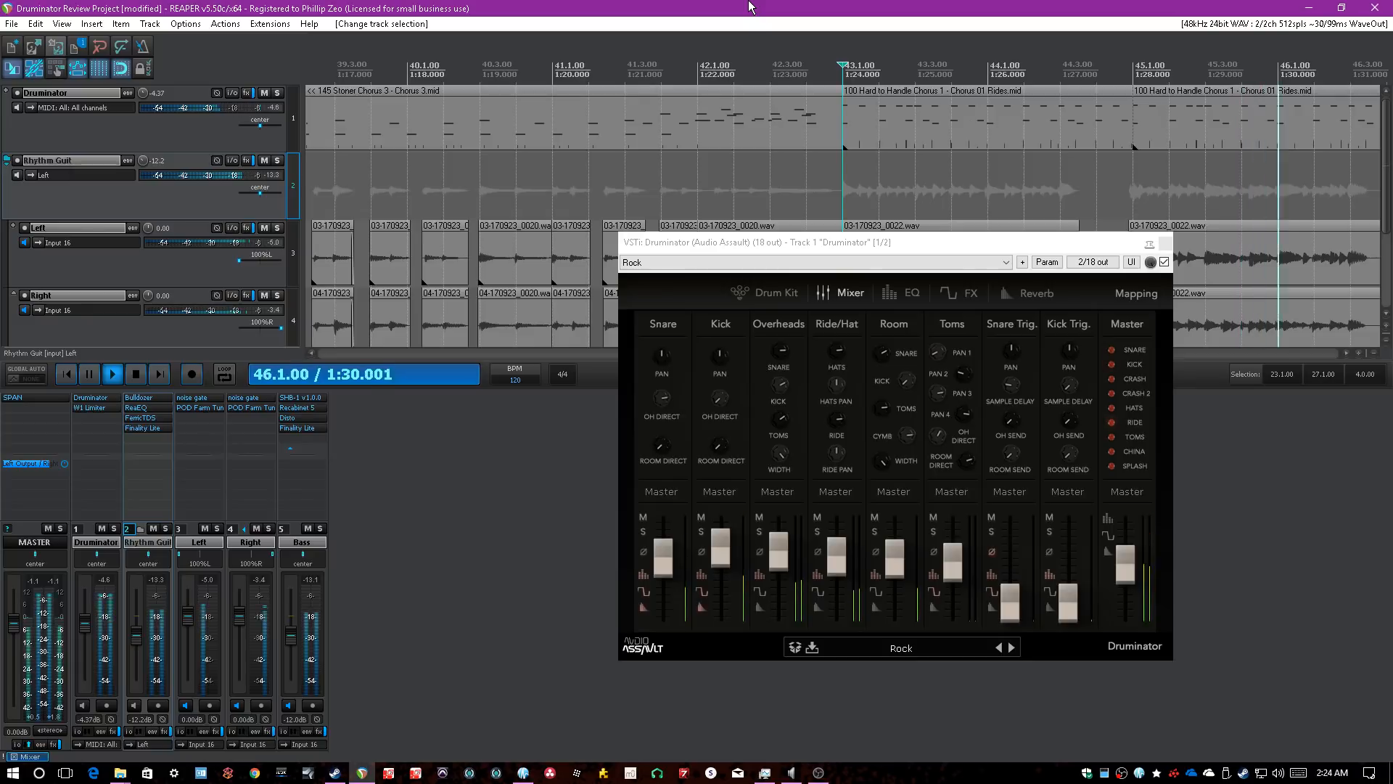
- On the plugin's FX page, lower the snare's sustain and raise its transient mix while listening, and stop the playback
click(950, 293)
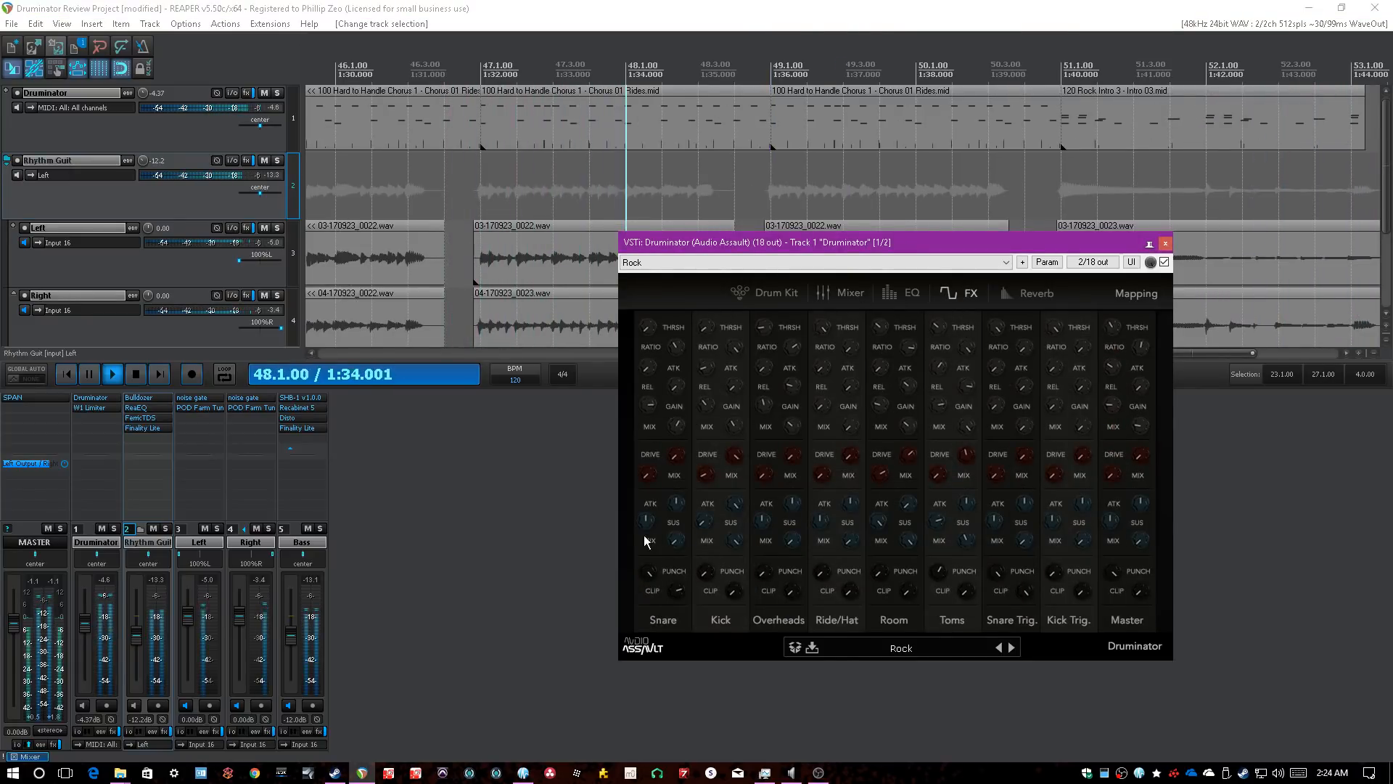
drag(675, 538, 649, 519)
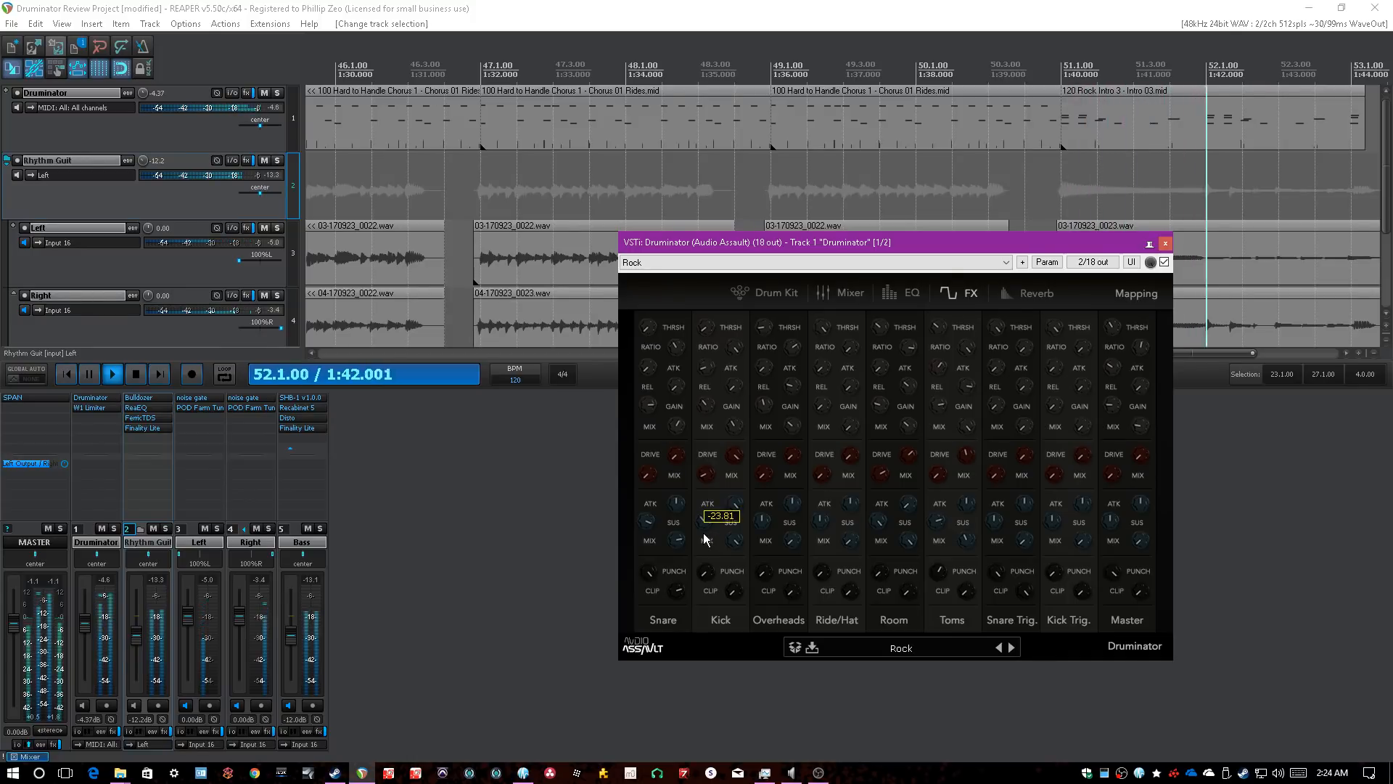
click(1280, 567)
key(space)
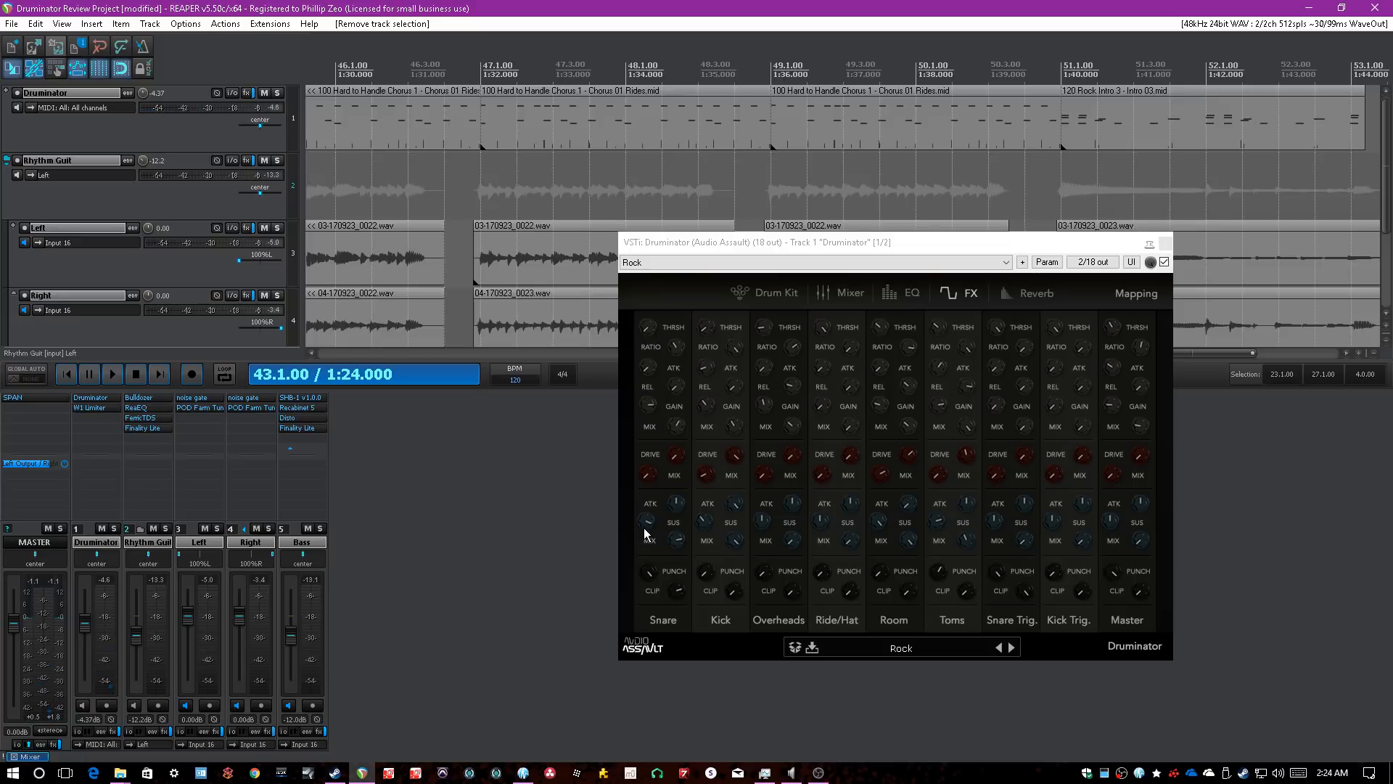
- Load the 80s Power Metal Trip preset, glance at its mixer and return to the Drum Kit page
click(775, 292)
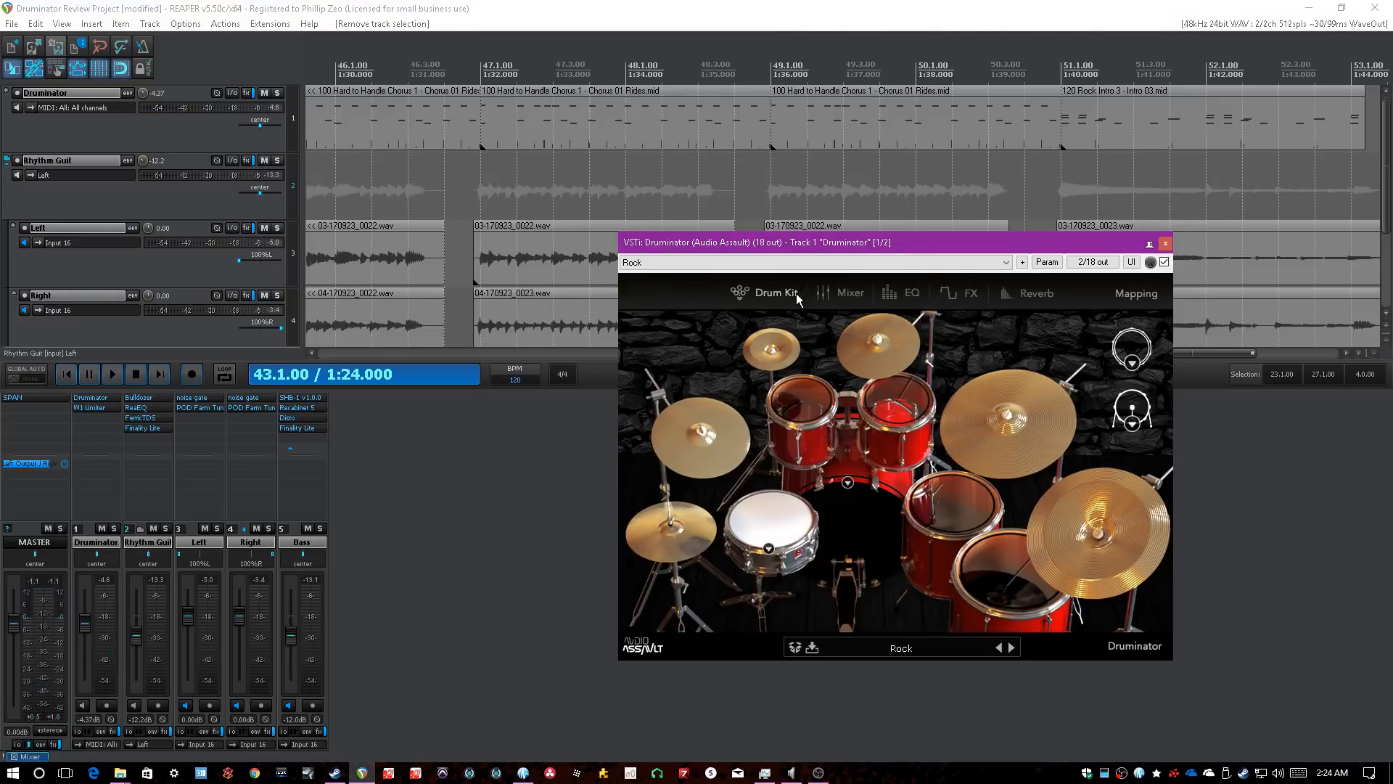
click(886, 651)
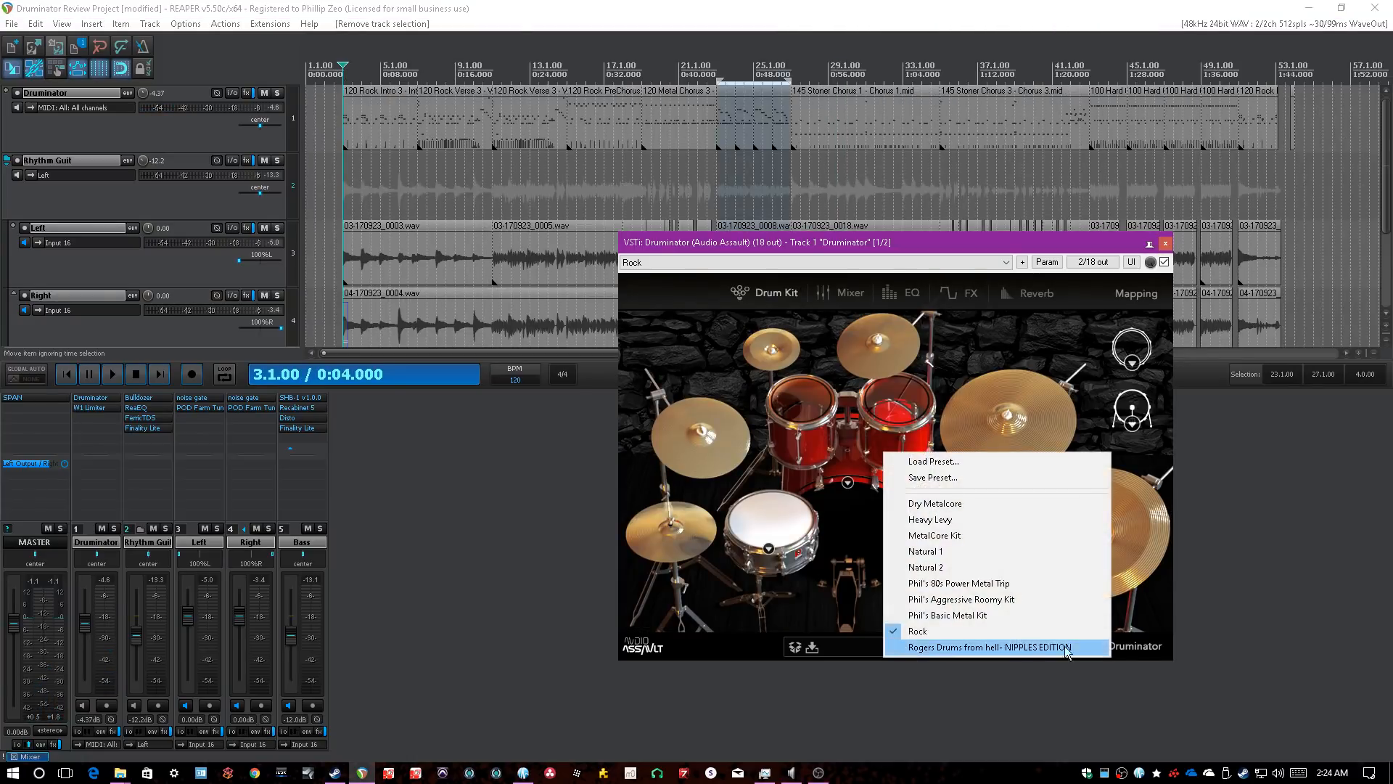
click(992, 588)
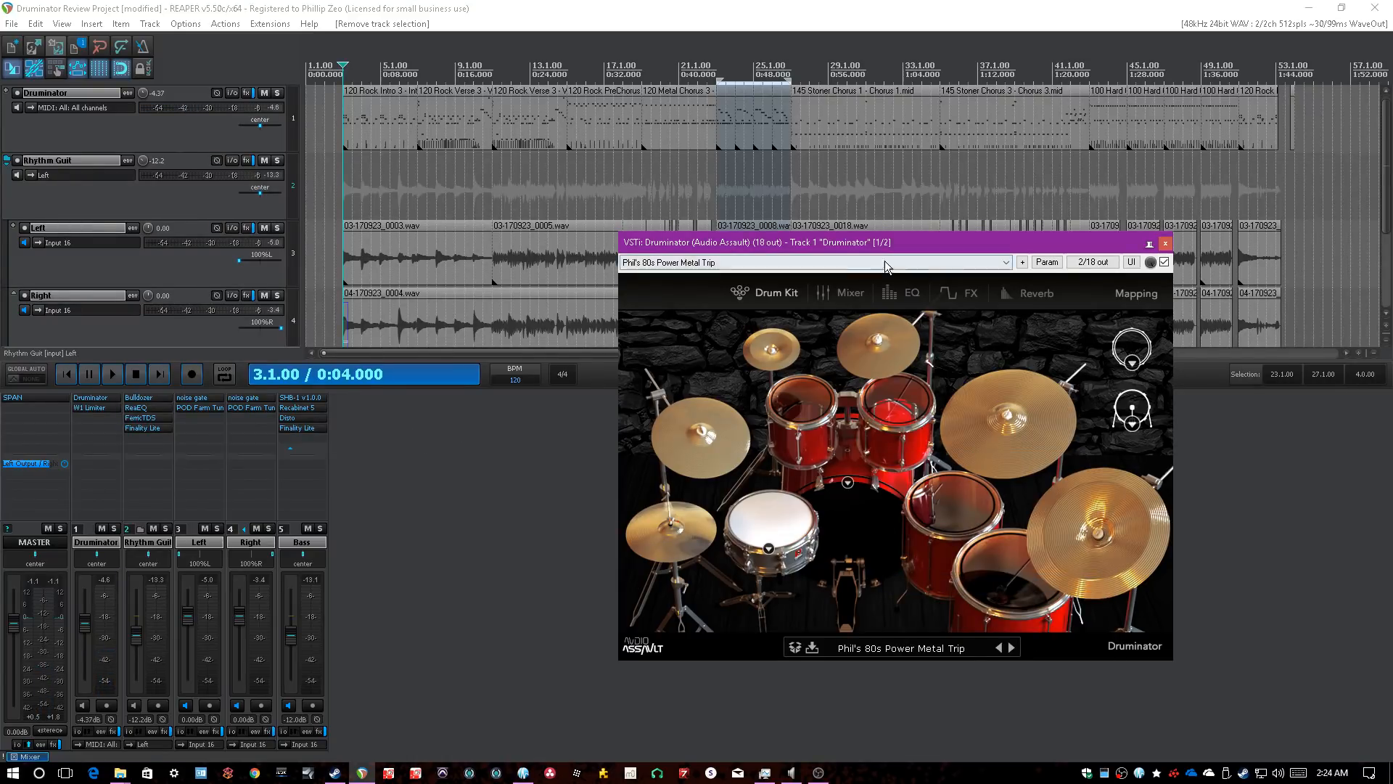
click(844, 293)
click(759, 290)
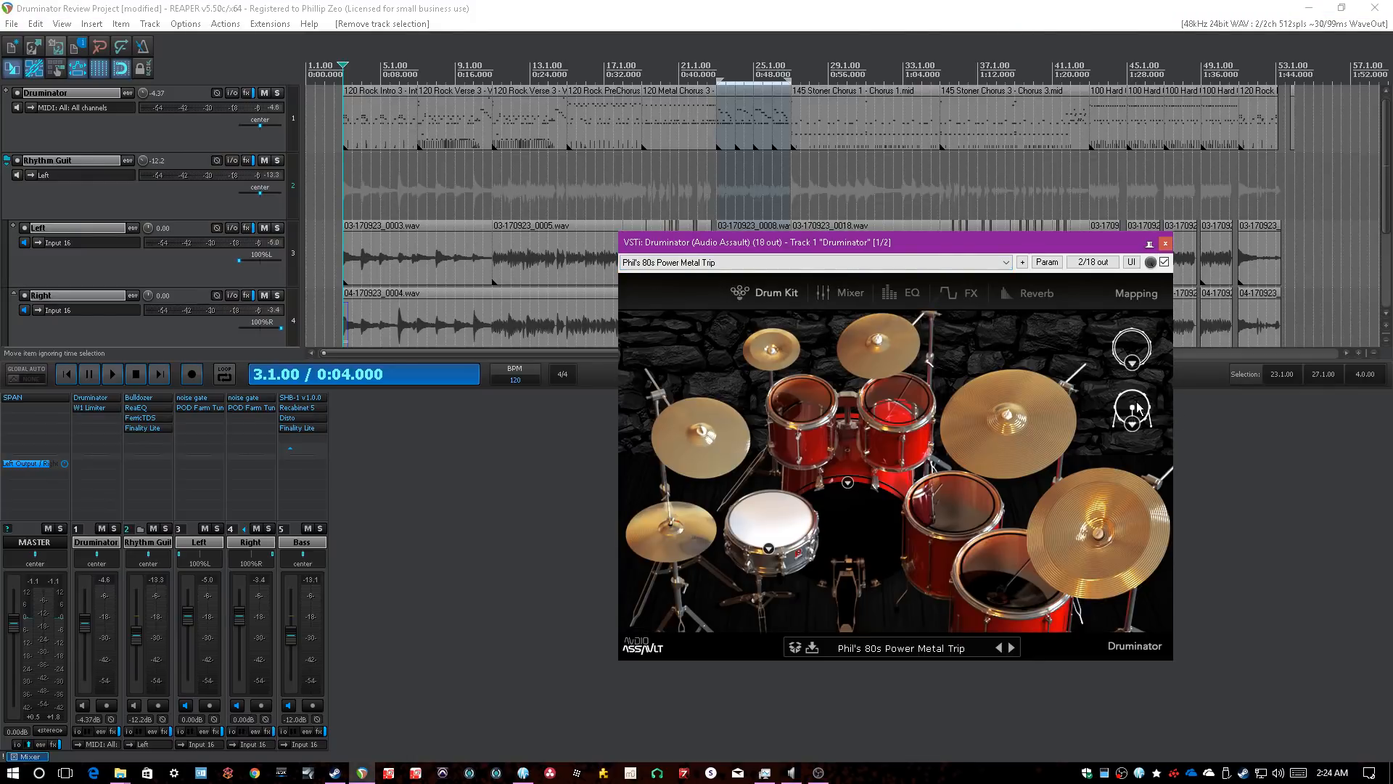
- Examine which samples the 80s Power Metal Trip preset uses for the kick trigger, snare trigger, snare and kick
click(1136, 430)
click(1283, 405)
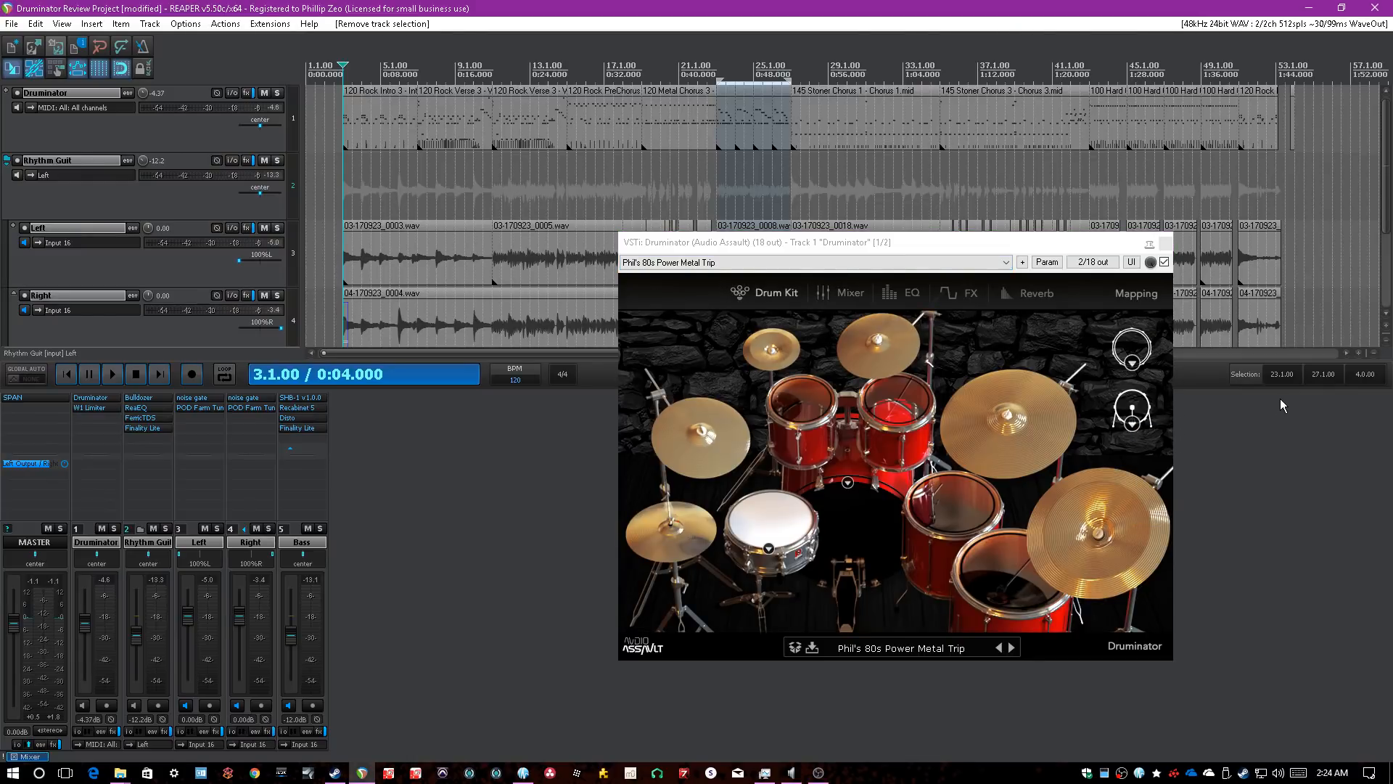
click(1139, 368)
click(1293, 464)
click(769, 548)
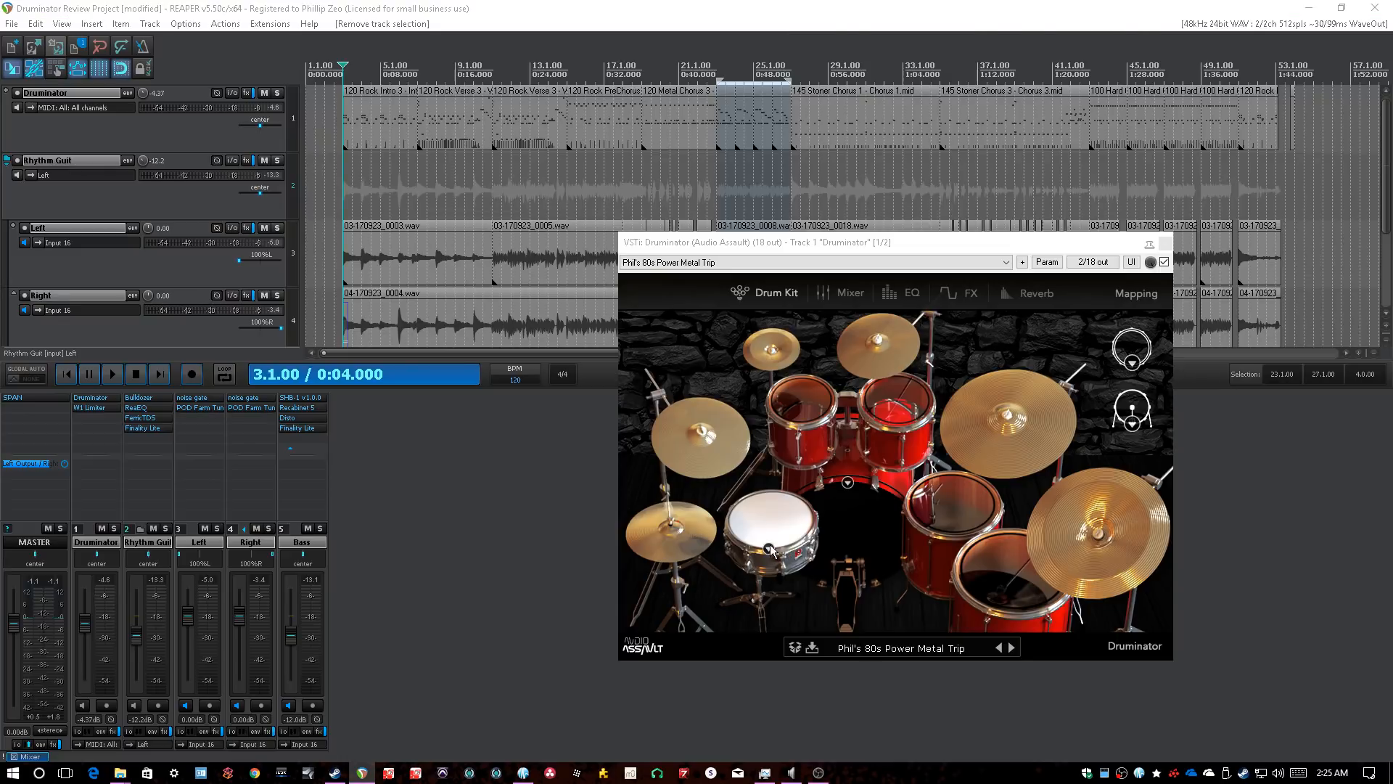
click(848, 482)
click(1241, 517)
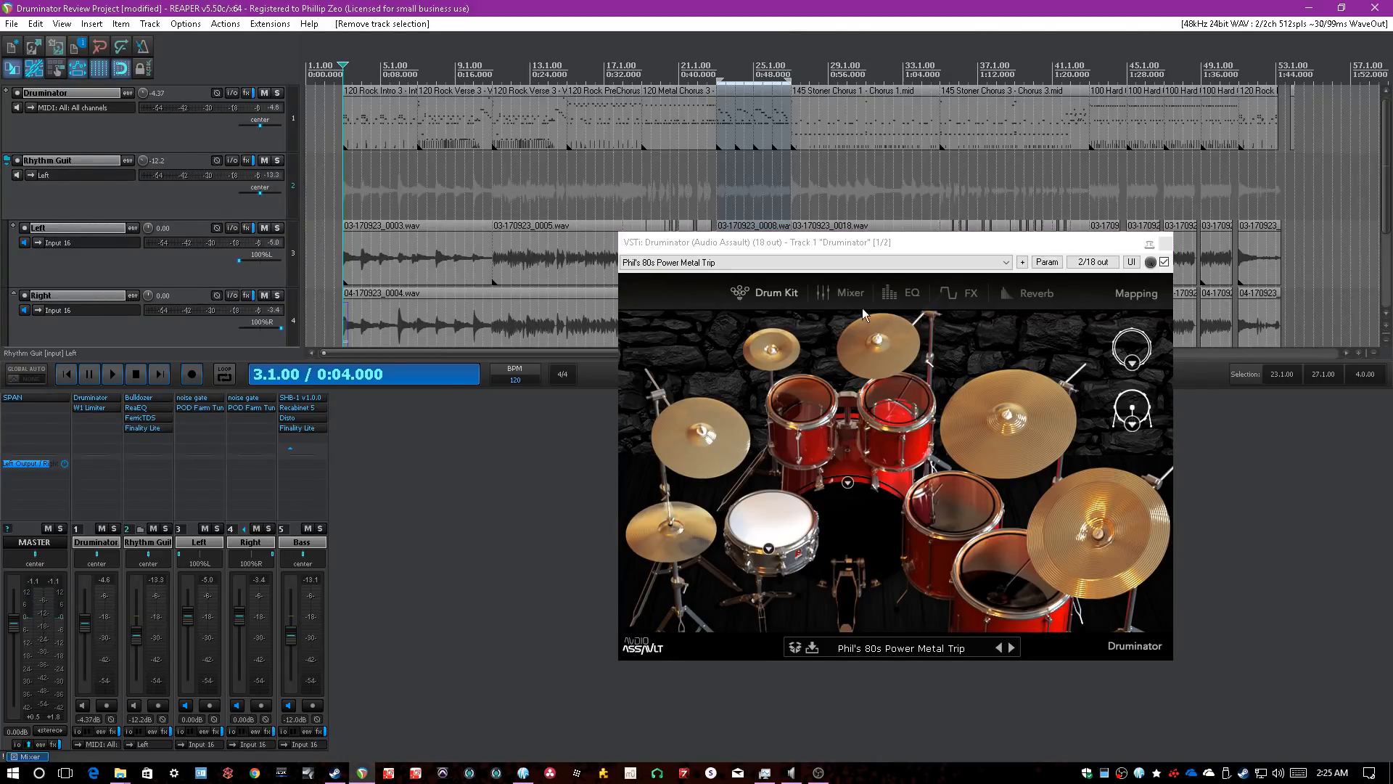
- Solo the Druminator track, show the plugin's Mixer page and play the 80s Power Metal Trip preset from bar 3
click(114, 529)
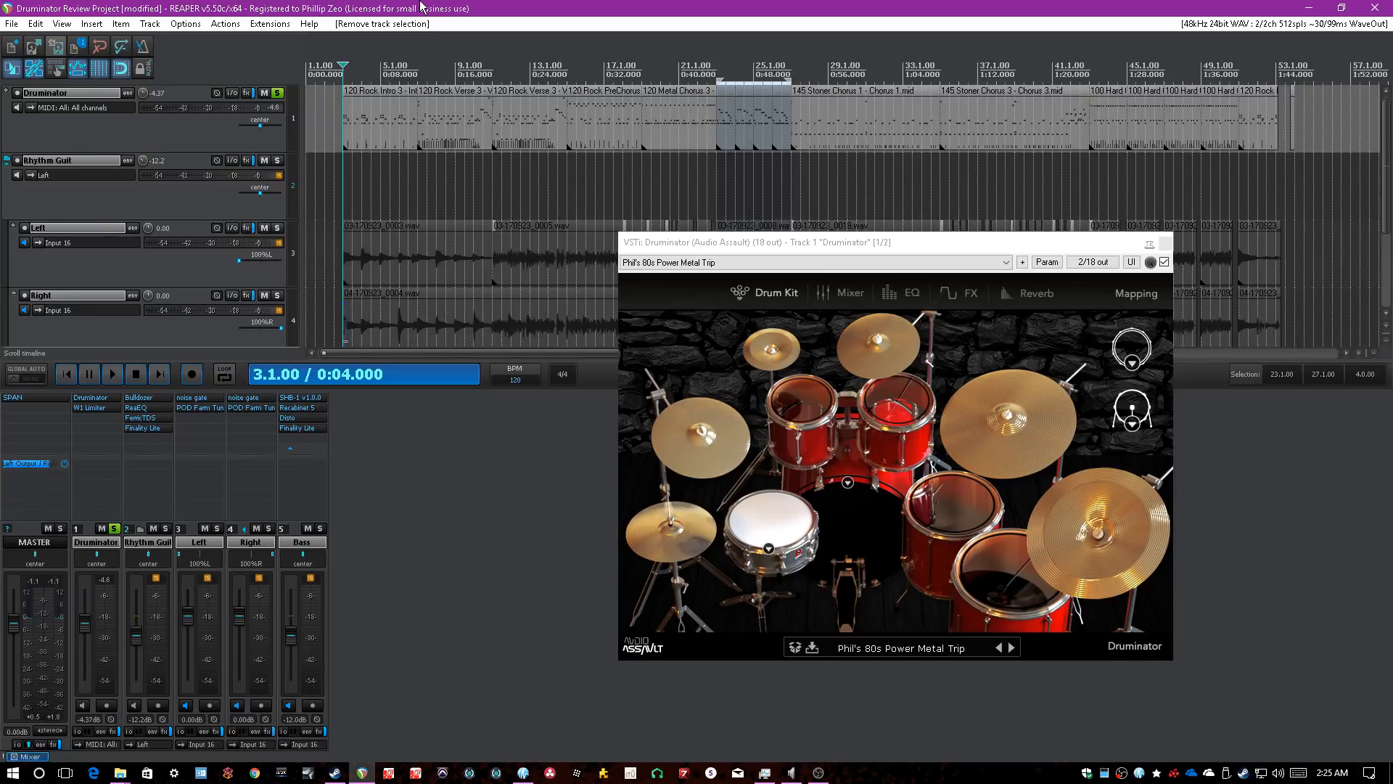
scroll(422, 8, up, 4)
scroll(424, 6, up, 4)
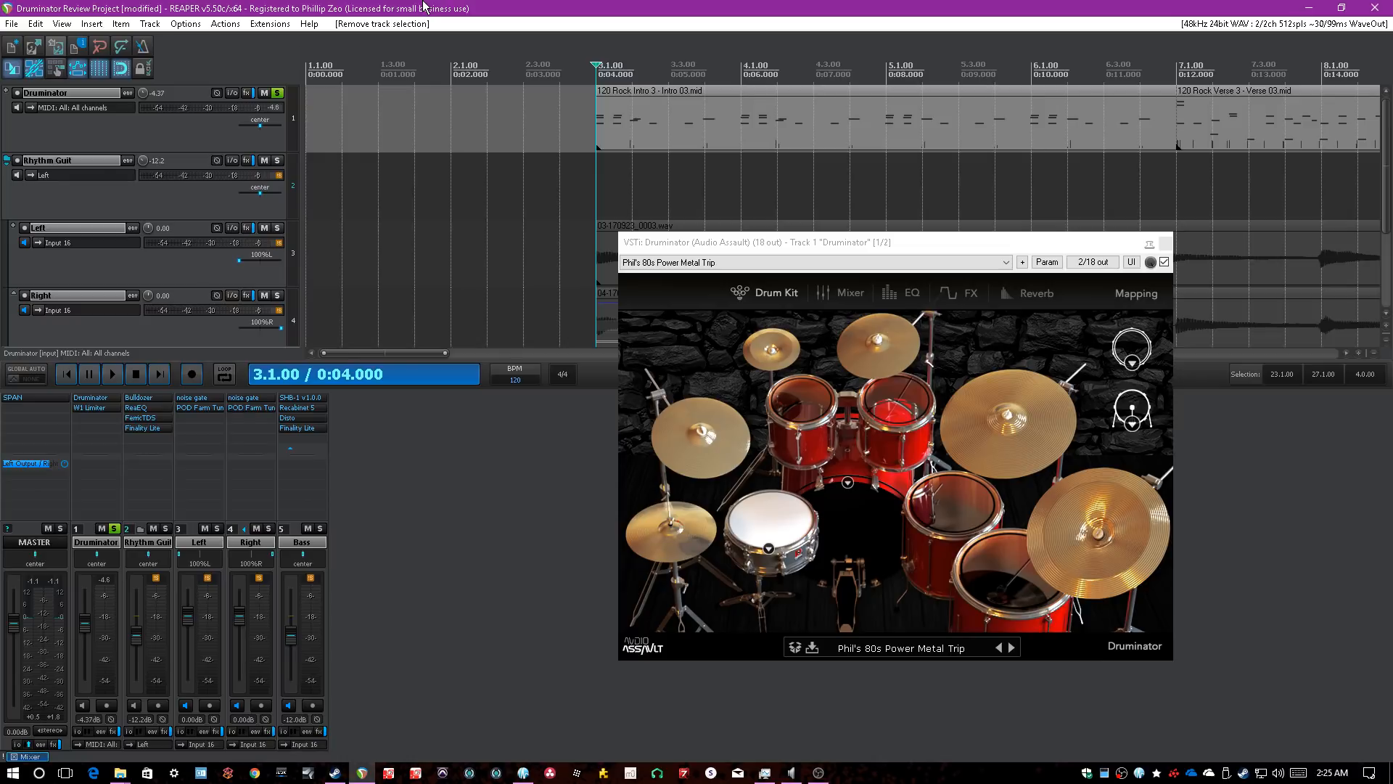
click(845, 298)
key(space)
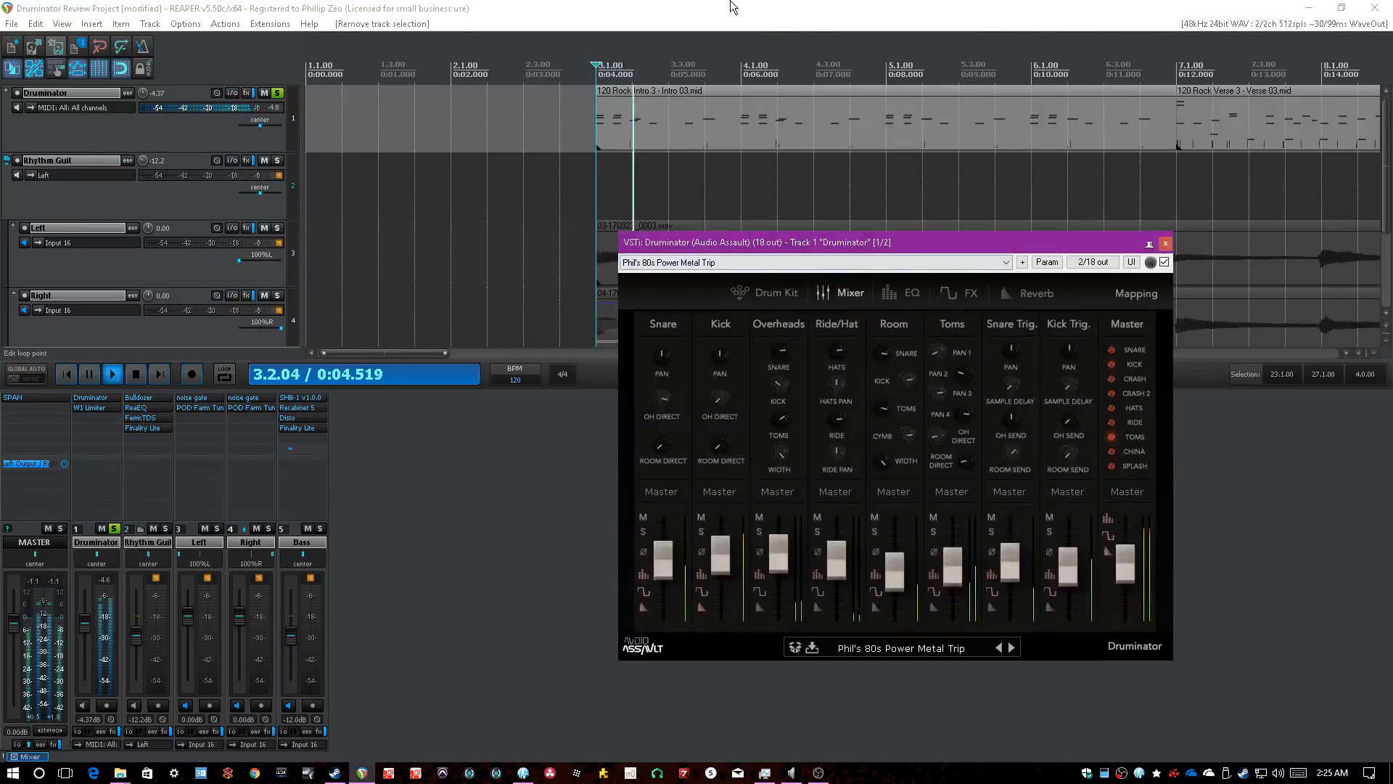
- Reload the Phil's 80s Power Metal Trip preset in Druminator, audition it with the soloed drum track and stop playback
click(1139, 571)
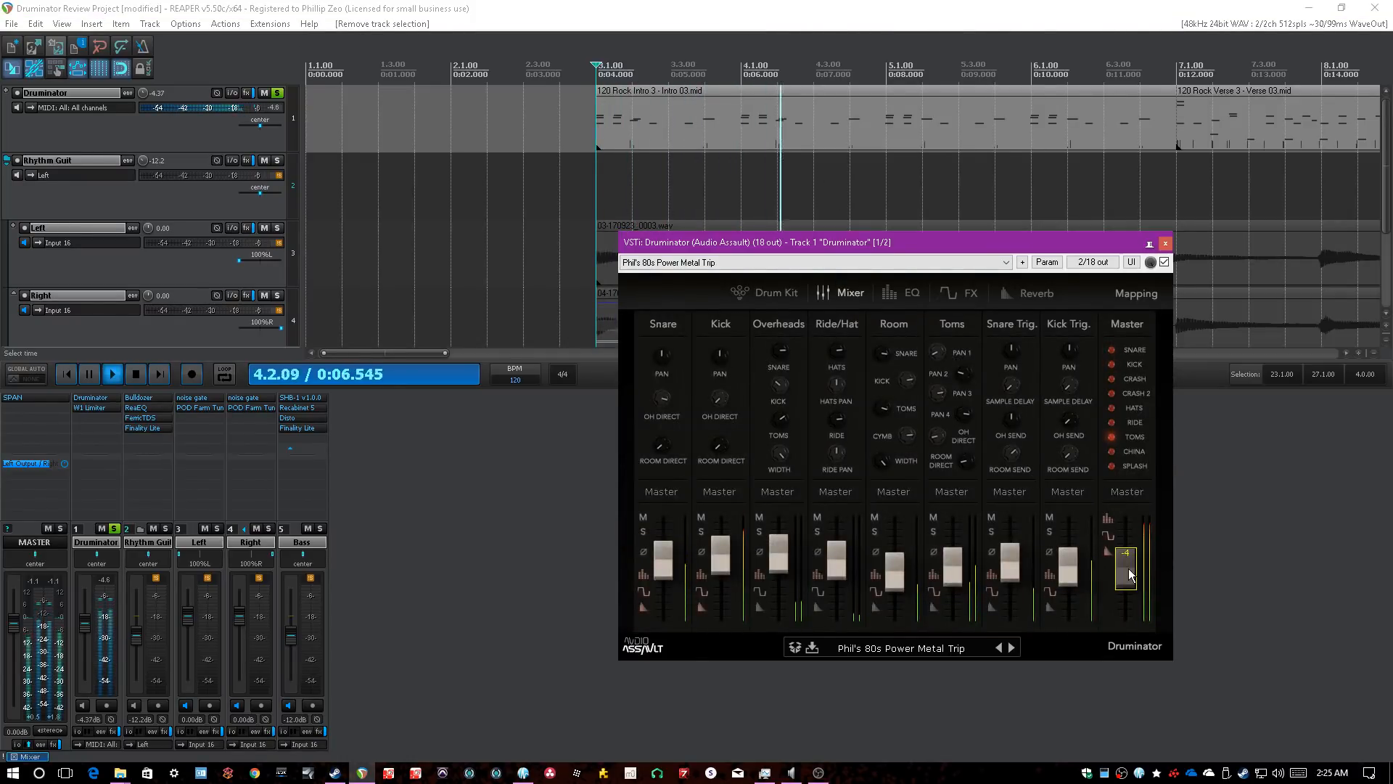
click(937, 648)
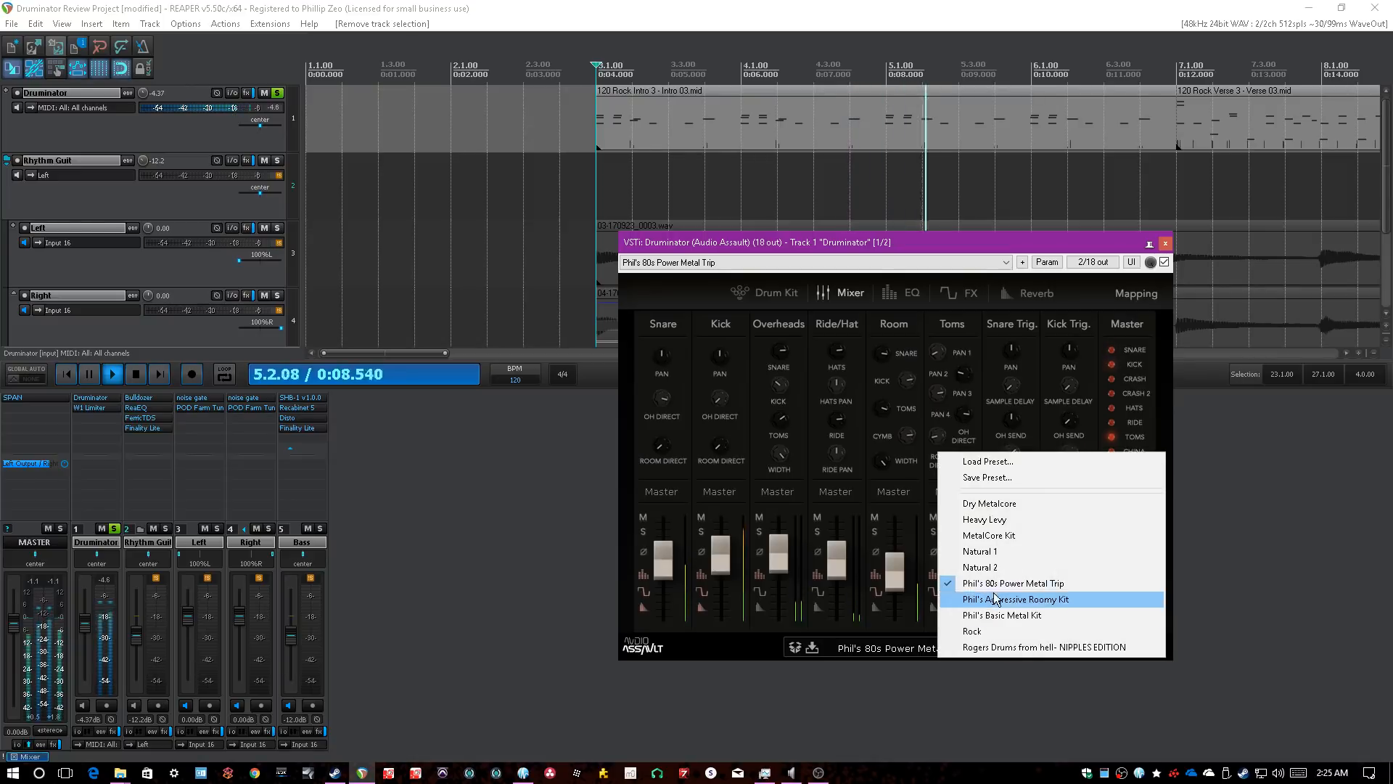
click(1078, 584)
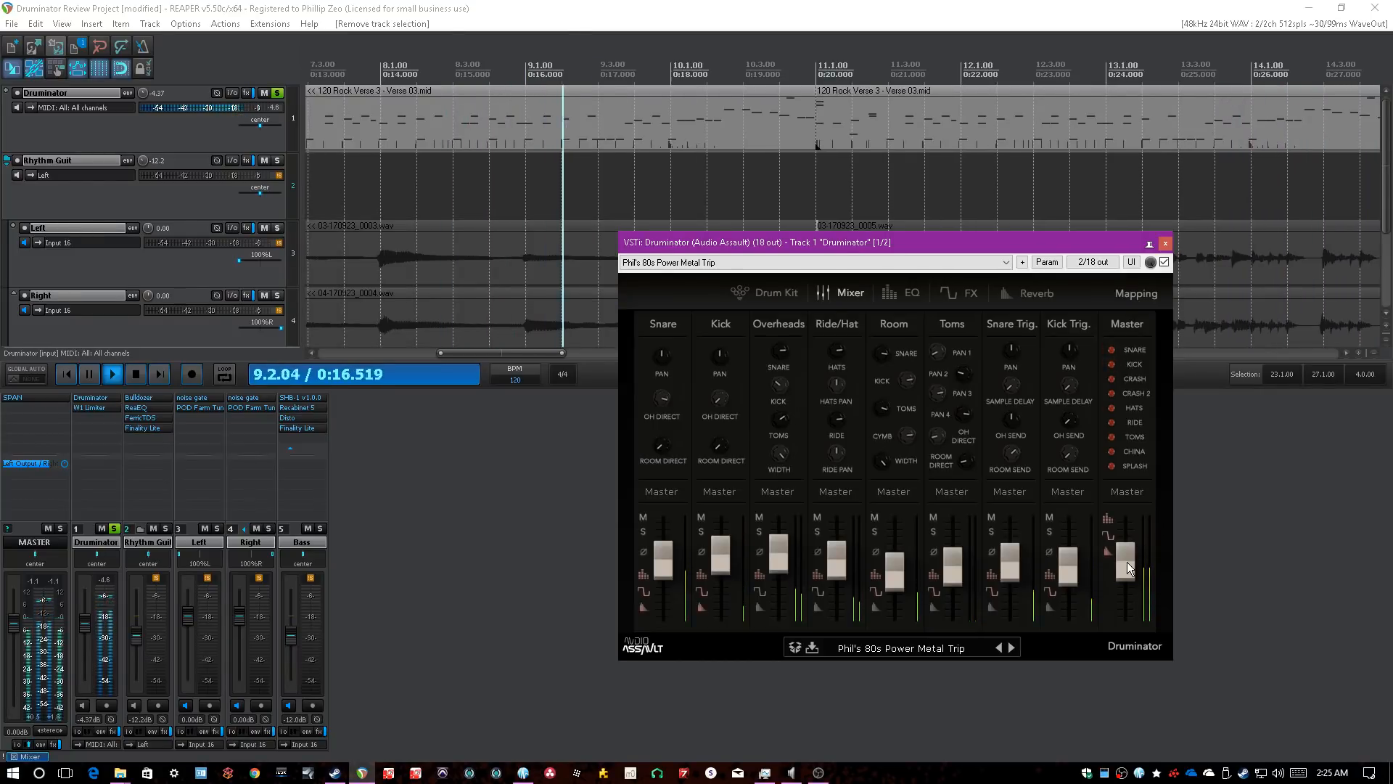
click(103, 580)
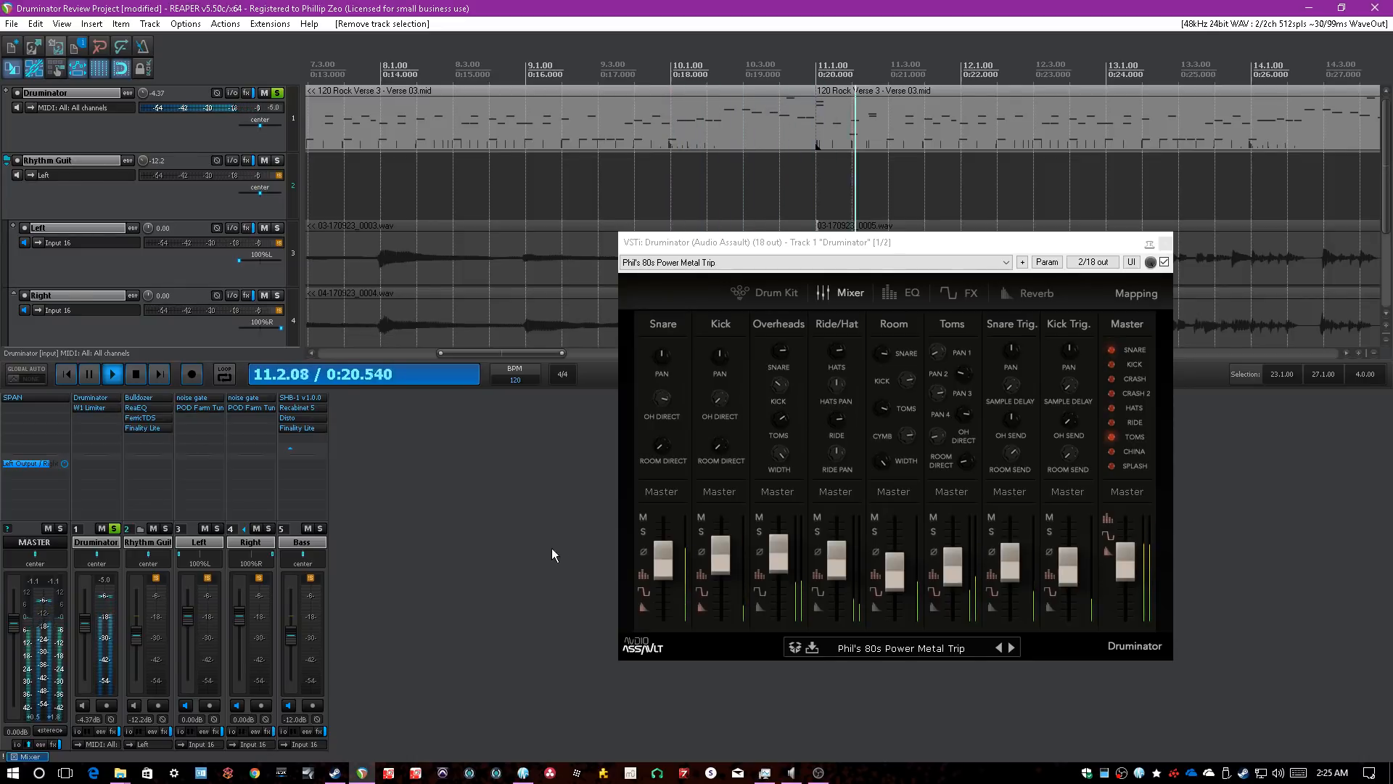
key(space)
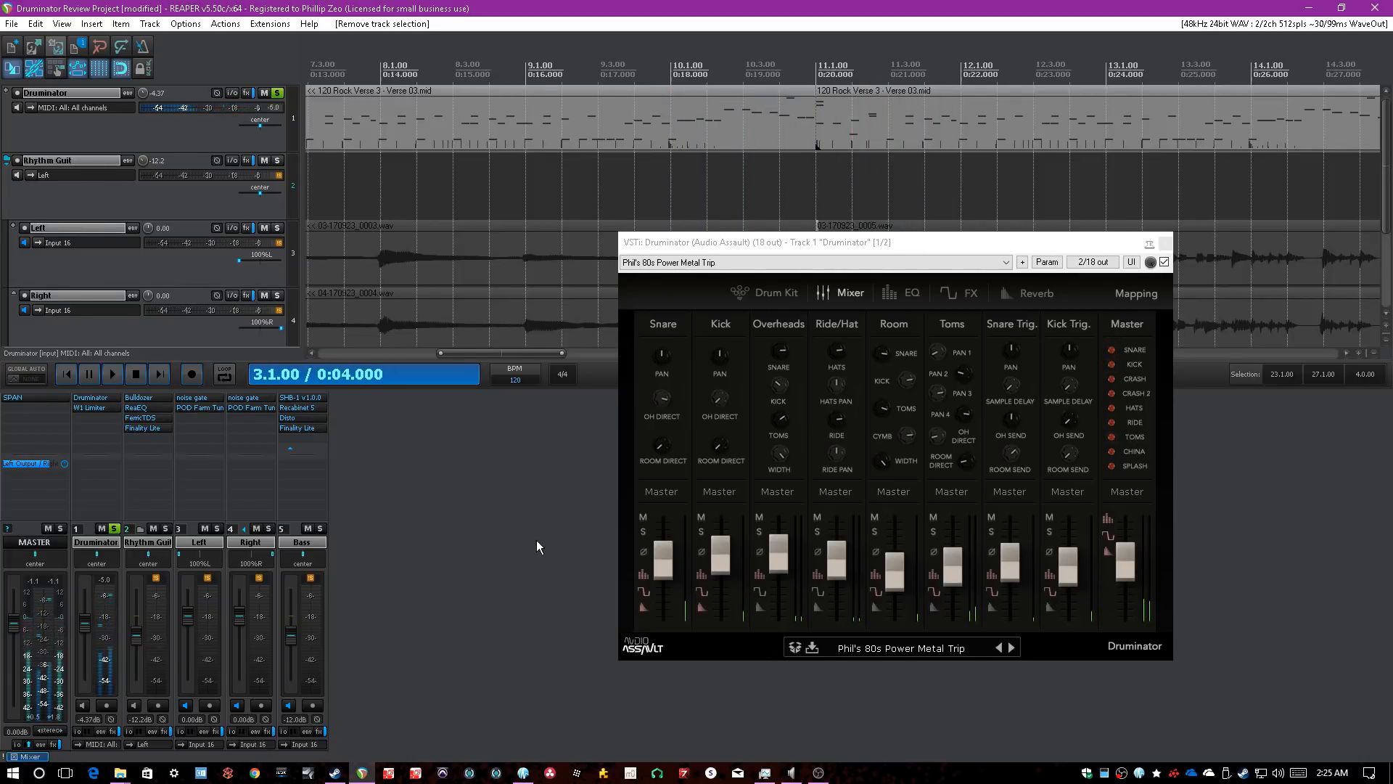
scroll(496, 64, down, 3)
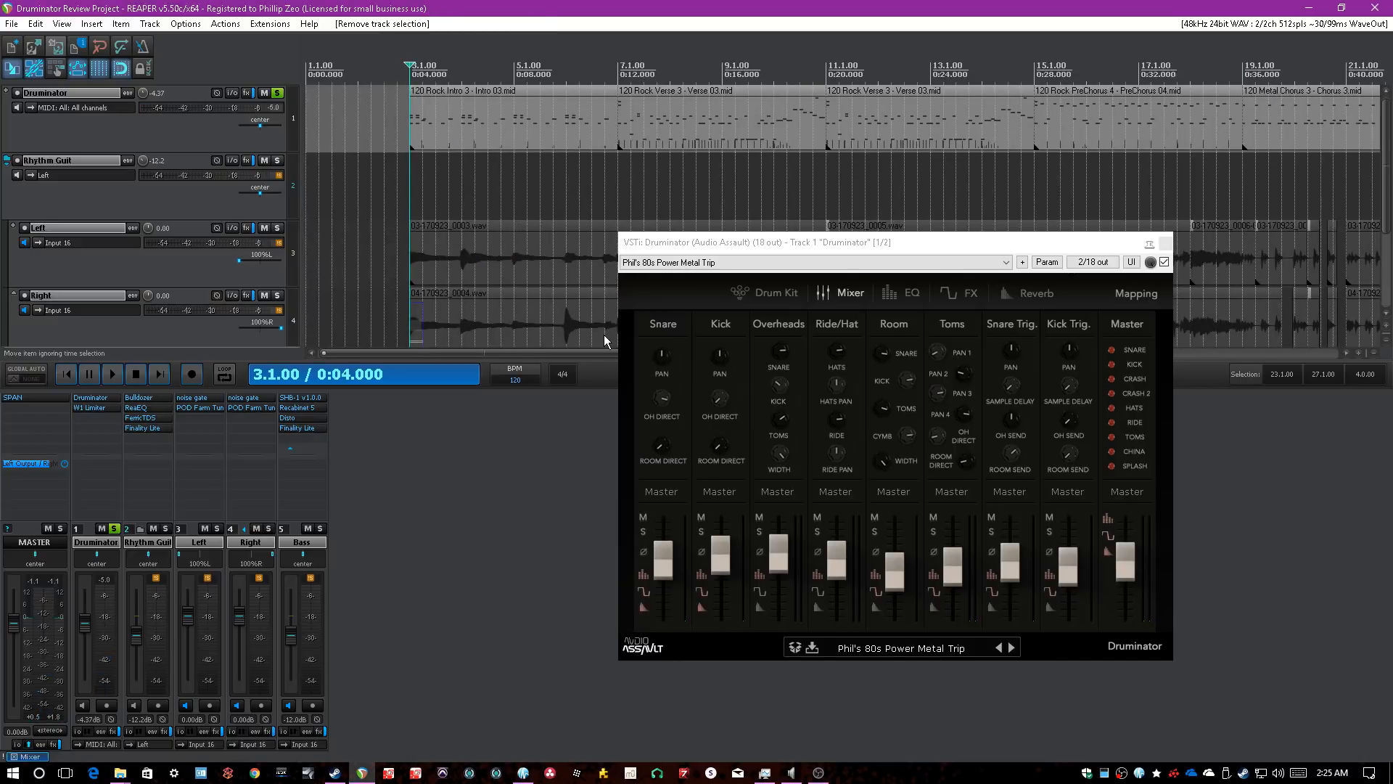
scroll(472, 9, up, 2)
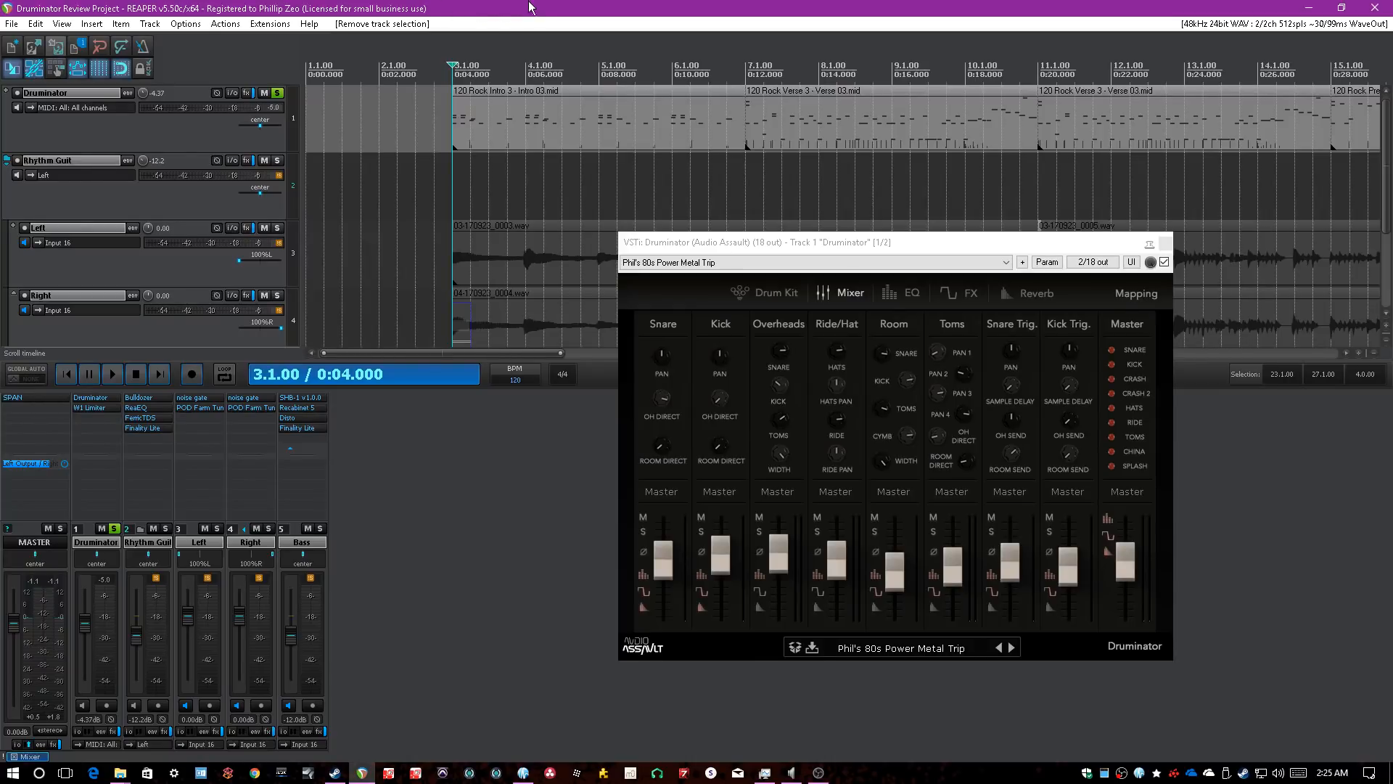
- Load the Phil's Aggressive Roomy Kit preset, play the drums, lower Druminator's master fader slightly and stop playback
click(943, 648)
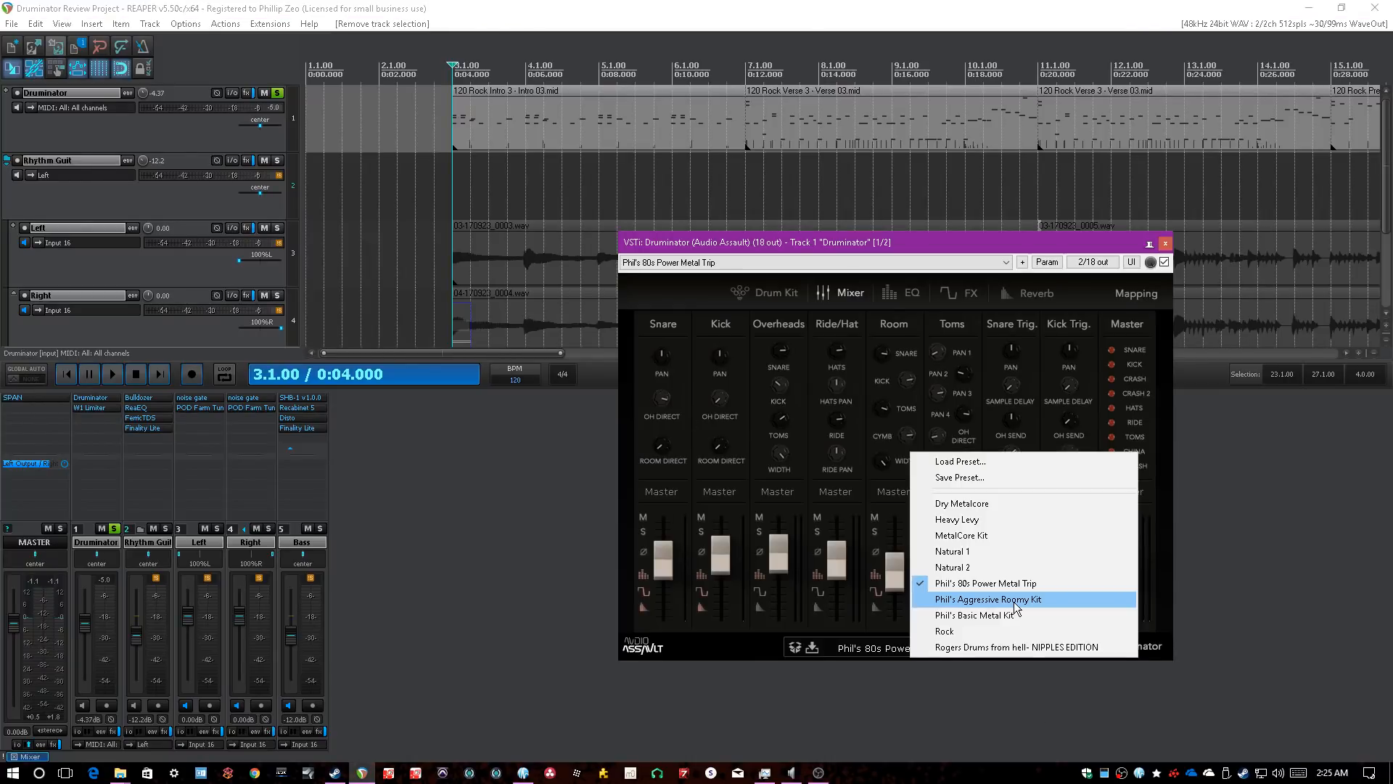
click(1016, 599)
key(space)
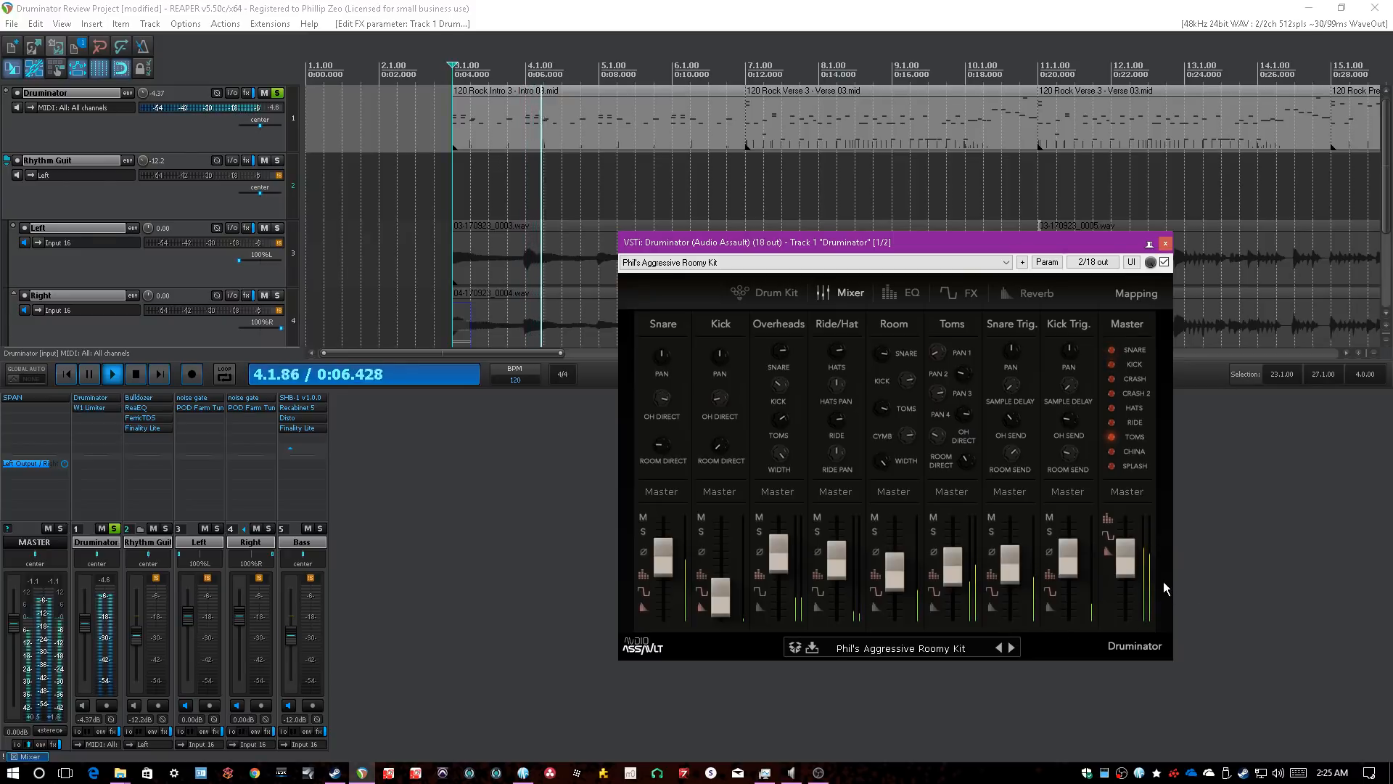
drag(1126, 555, 1126, 564)
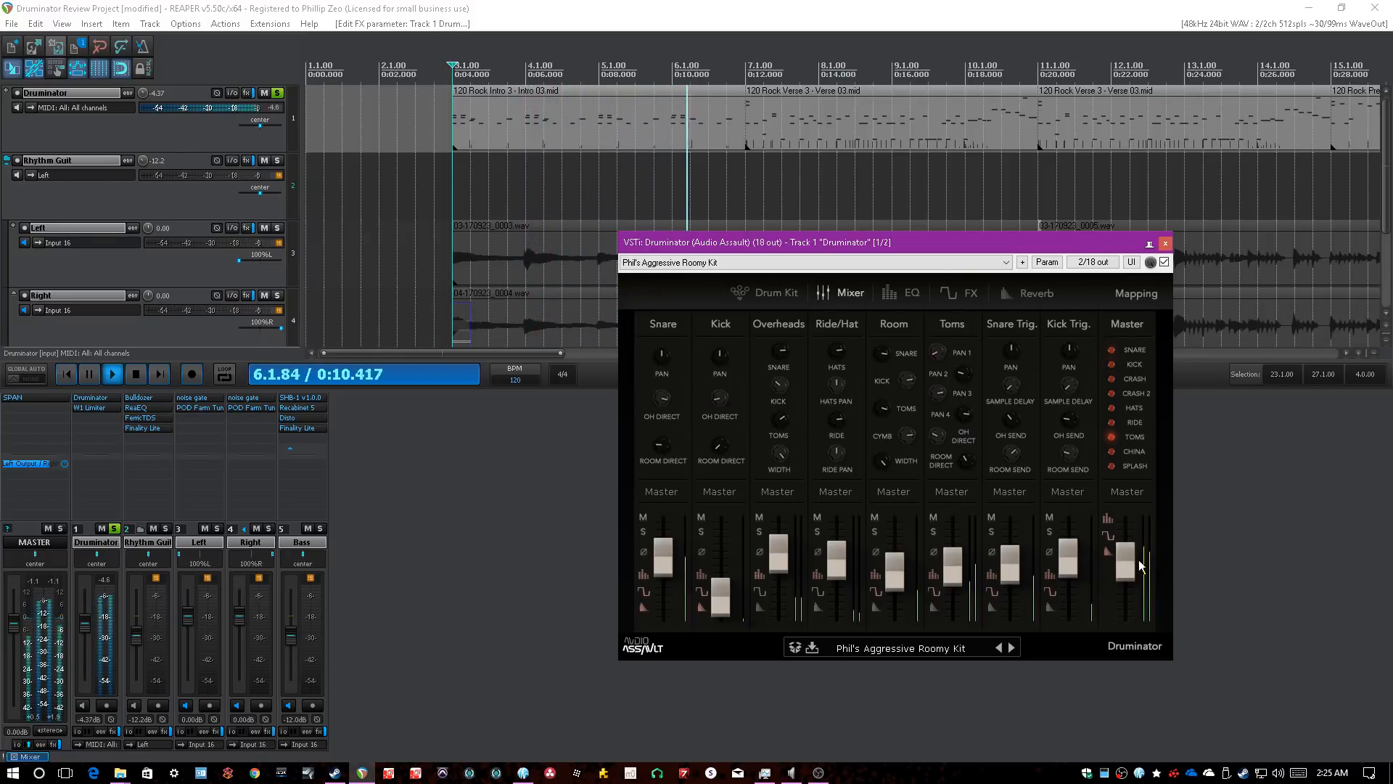
click(1188, 542)
key(space)
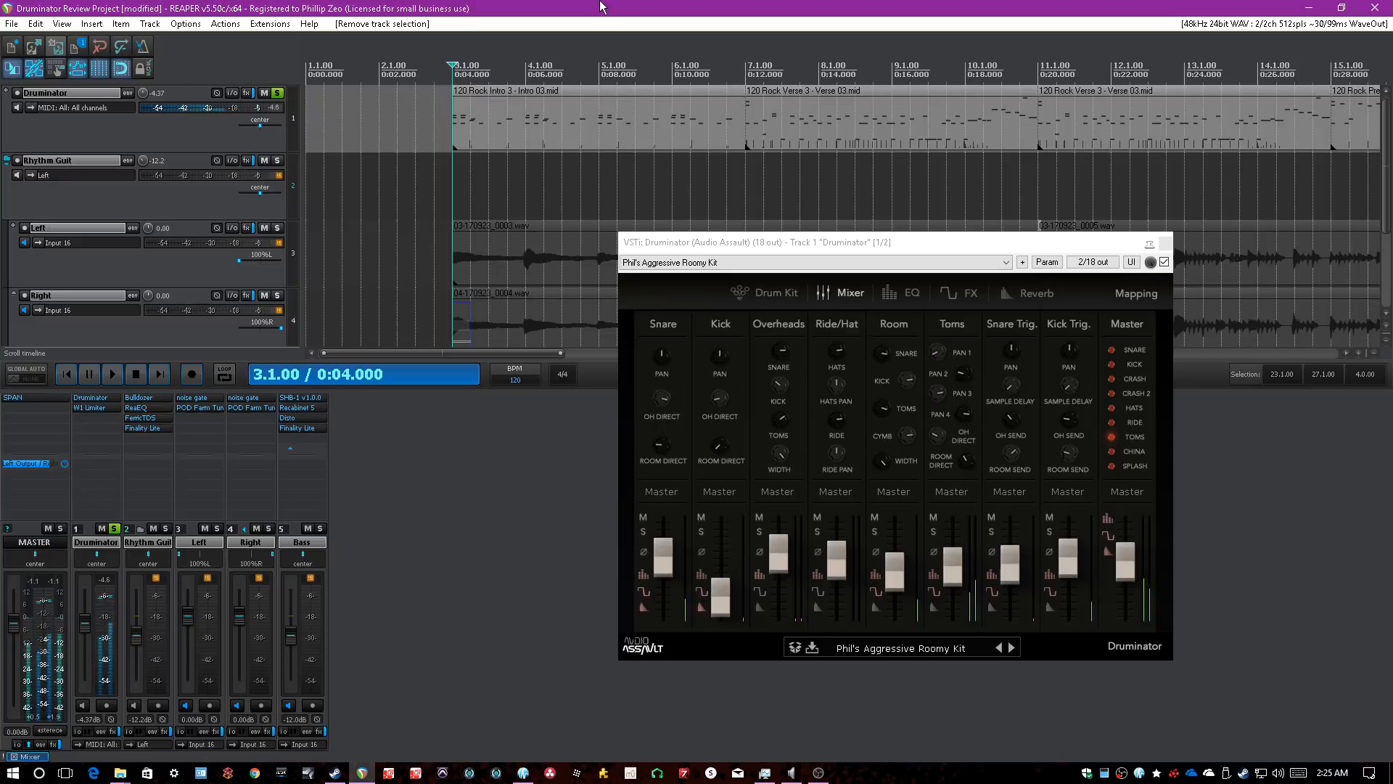
- Shift the Druminator window slightly and look at its Drum Kit page before returning to the Mixer
click(858, 650)
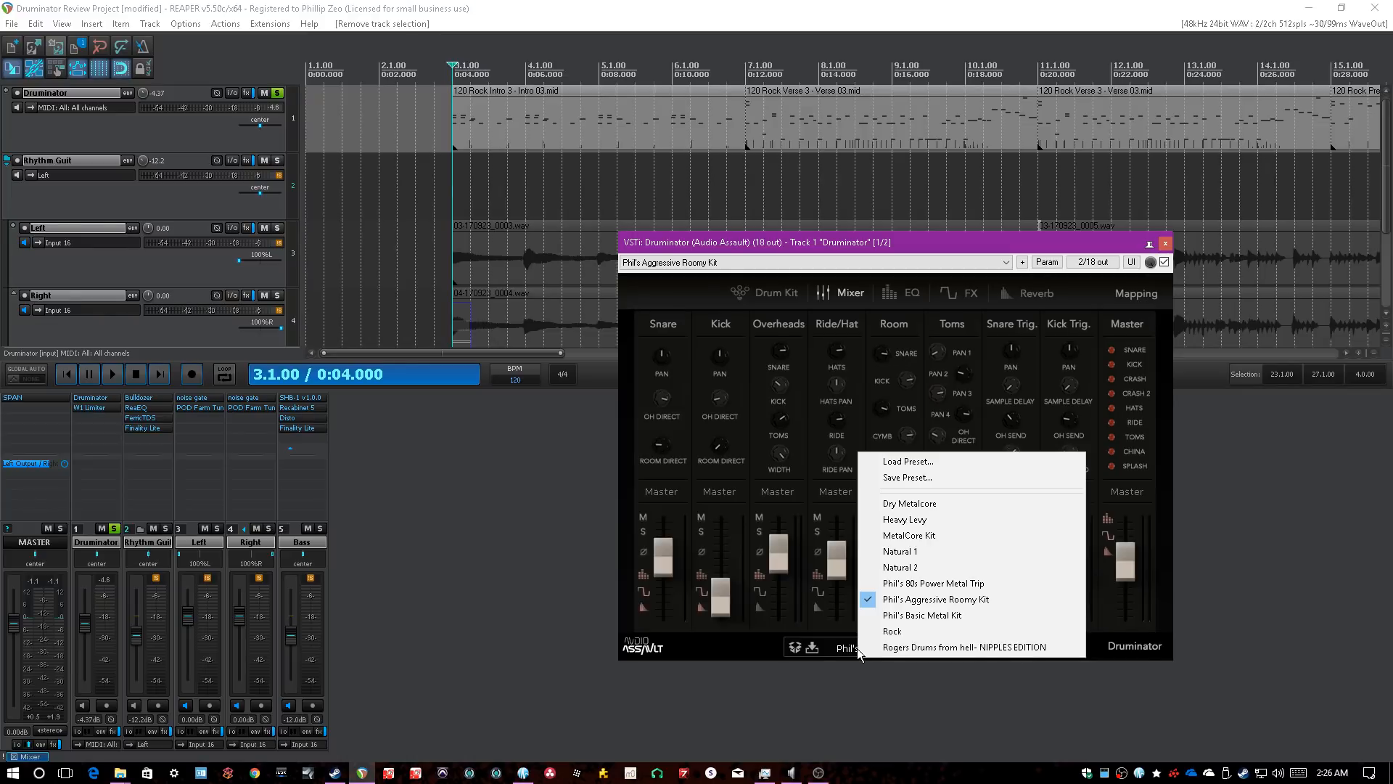
drag(793, 250, 824, 265)
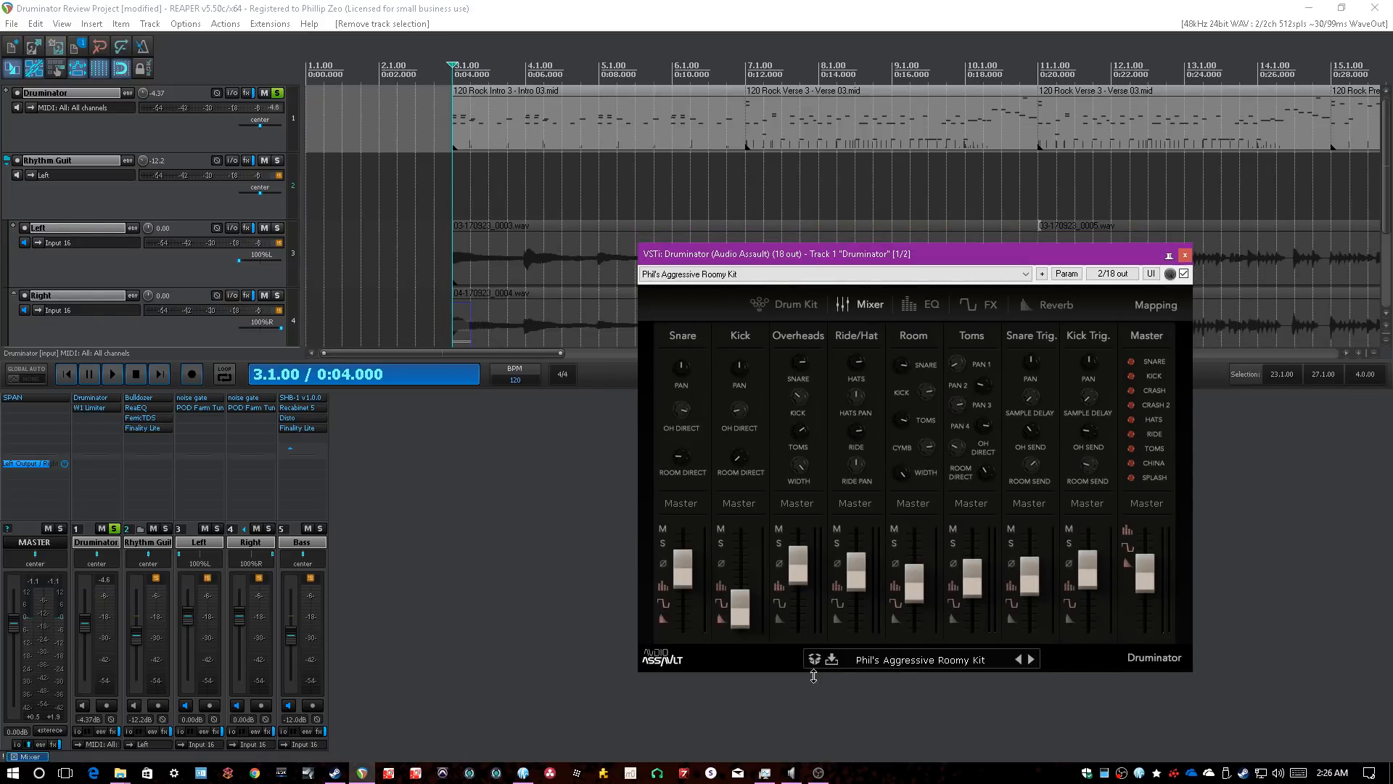
click(782, 309)
click(853, 308)
- Reload Phil's Aggressive Roomy Kit during playback, fine-tune Druminator's master fader and stop playback
key(space)
click(888, 662)
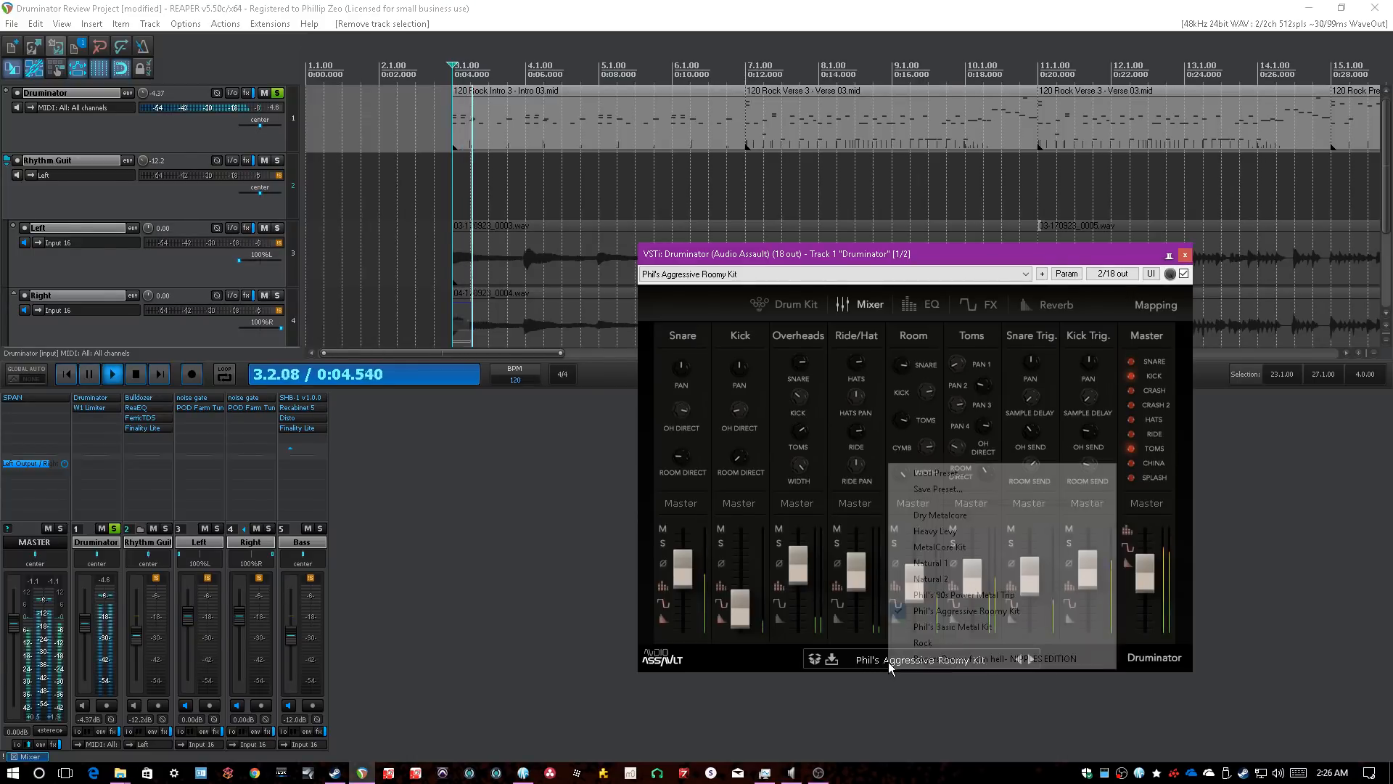
click(934, 618)
click(1258, 654)
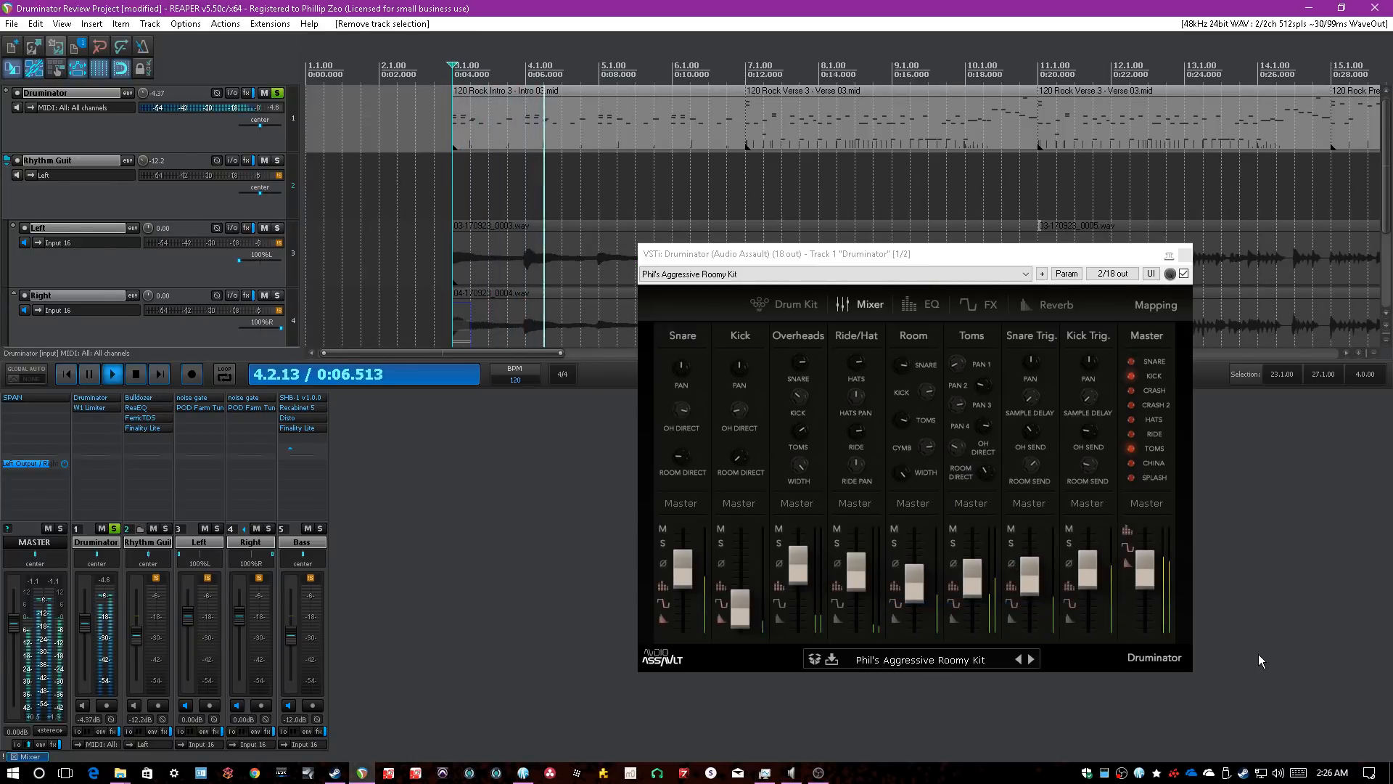
click(1146, 570)
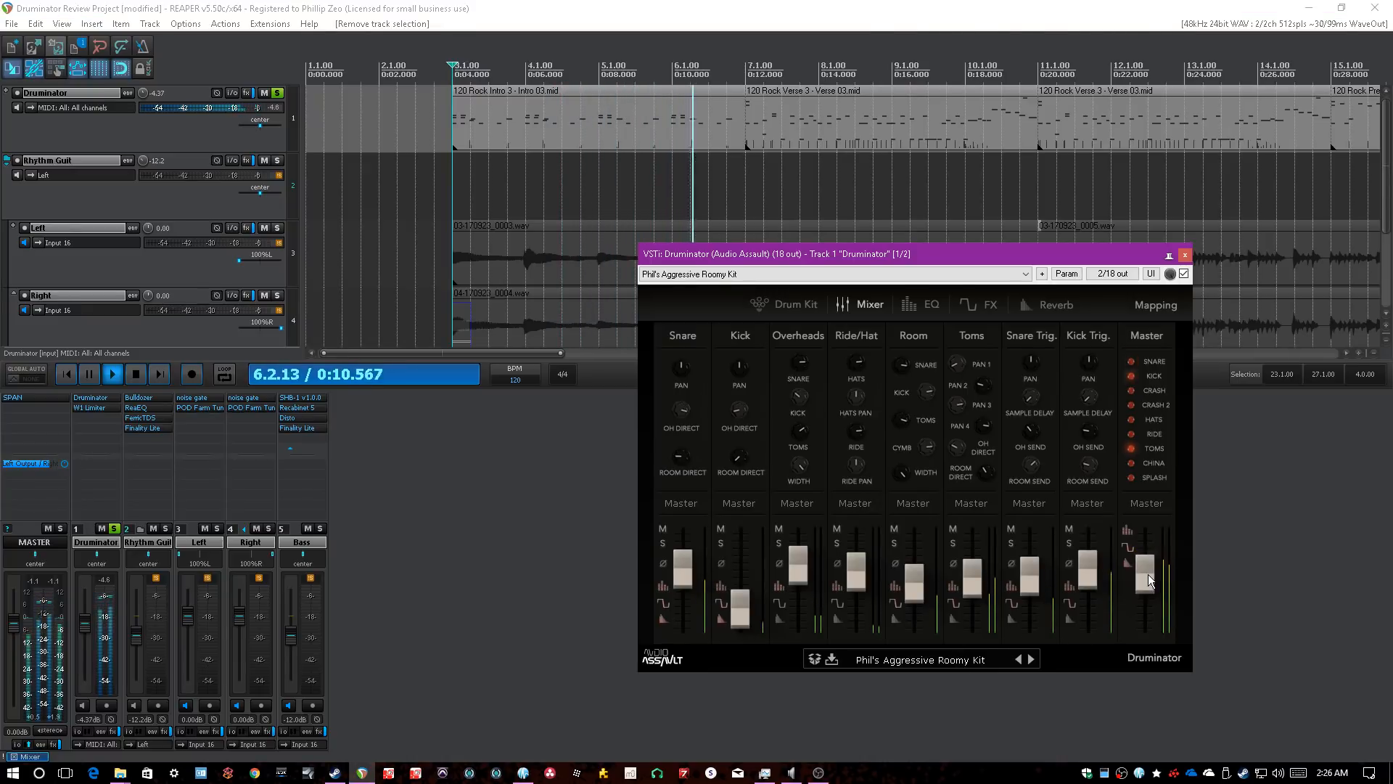
drag(1141, 584, 1140, 582)
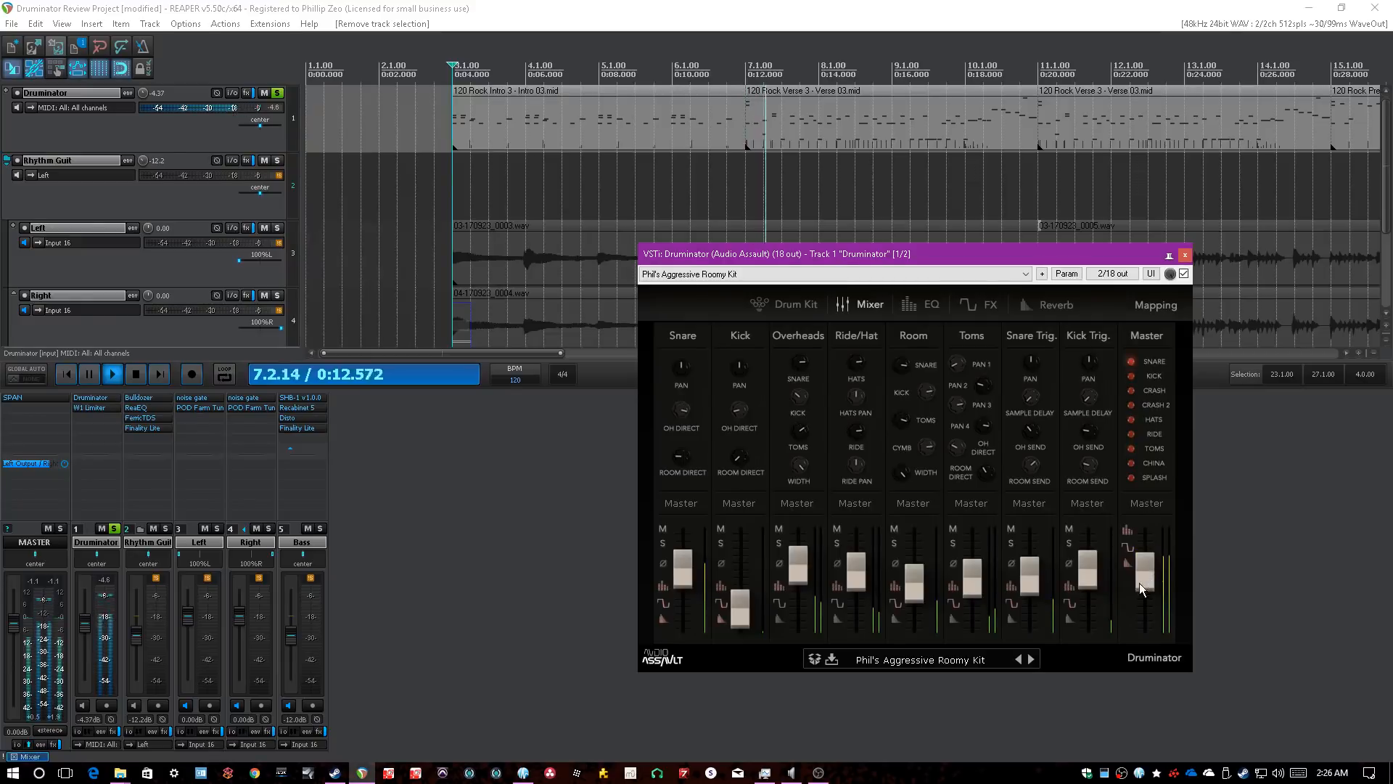
key(space)
- Load the Phil's Basic Metal Kit preset, check its Drum Kit page and reload the preset in the Mixer
click(953, 666)
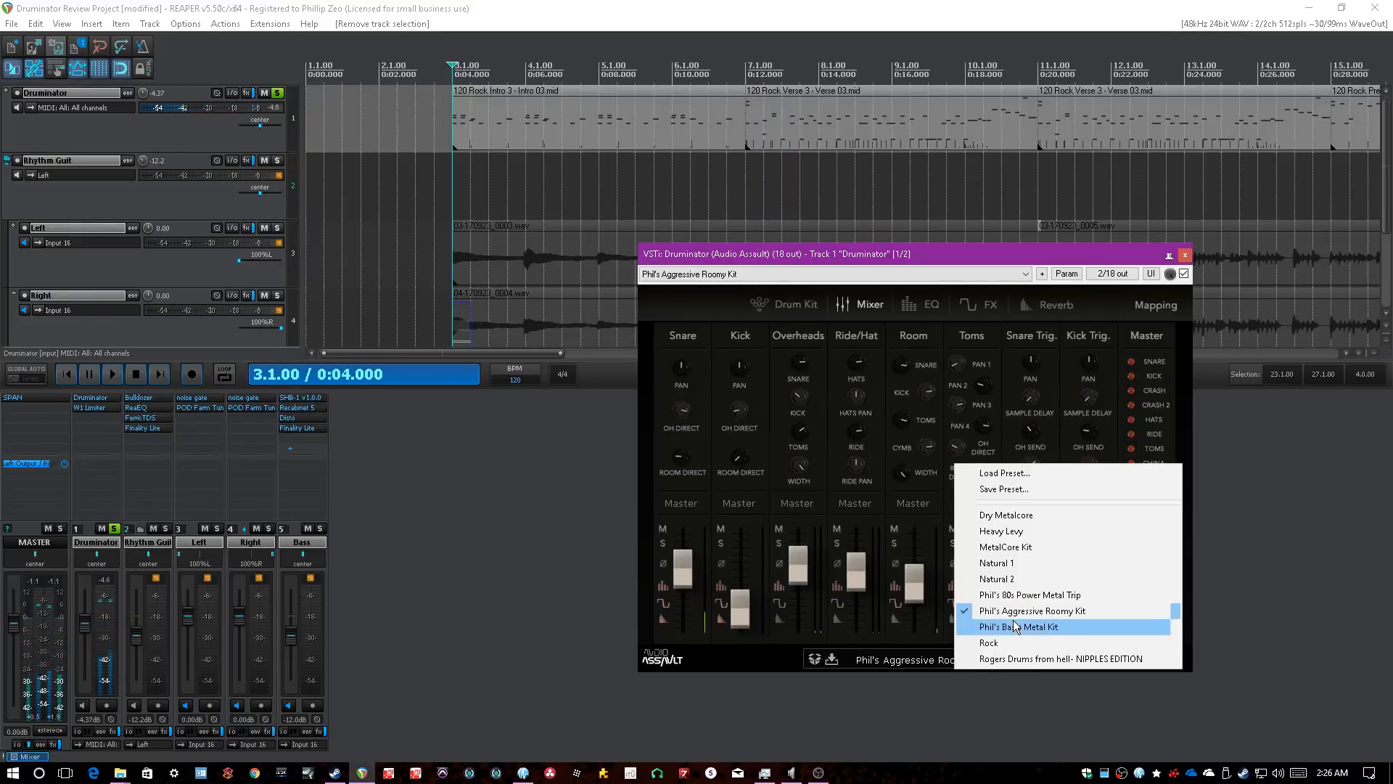
click(1016, 628)
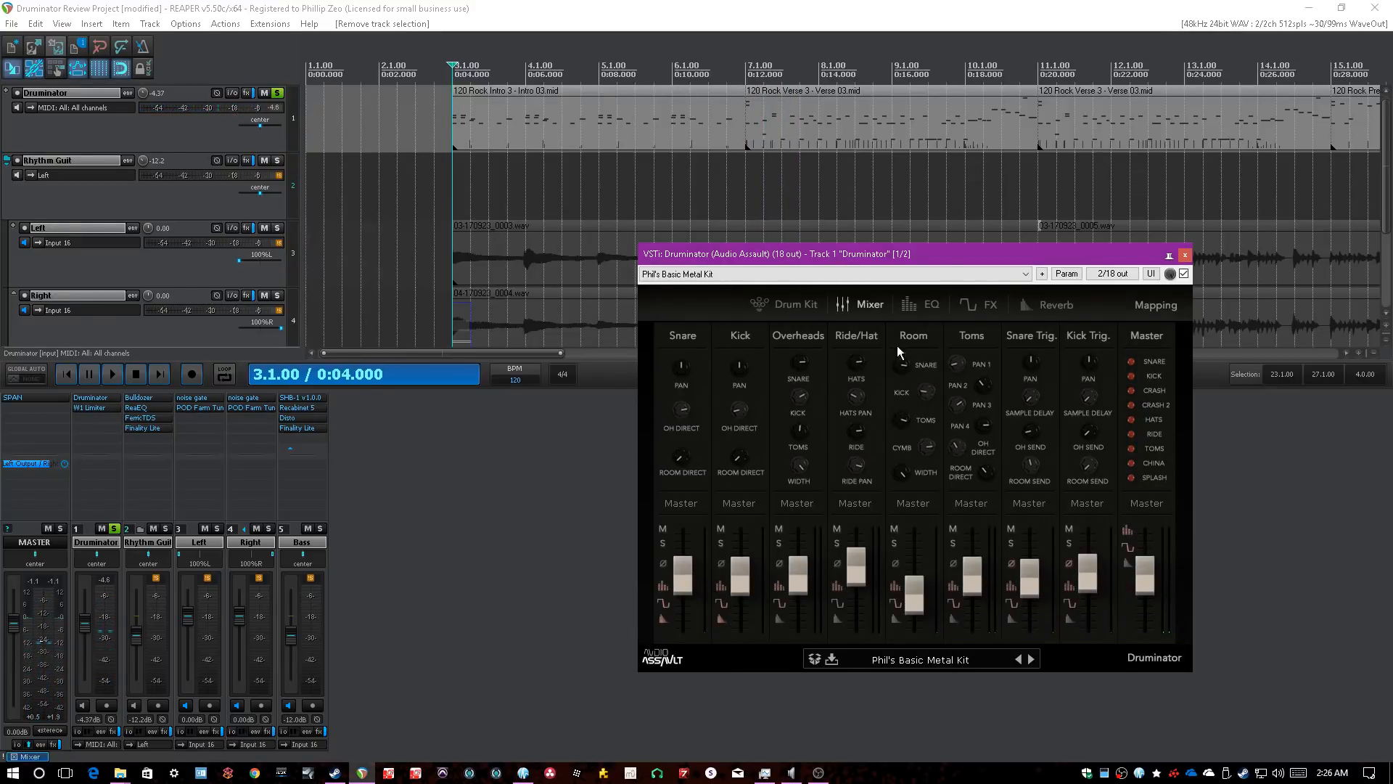
click(773, 312)
click(870, 306)
click(1226, 579)
click(926, 661)
click(955, 629)
click(1276, 622)
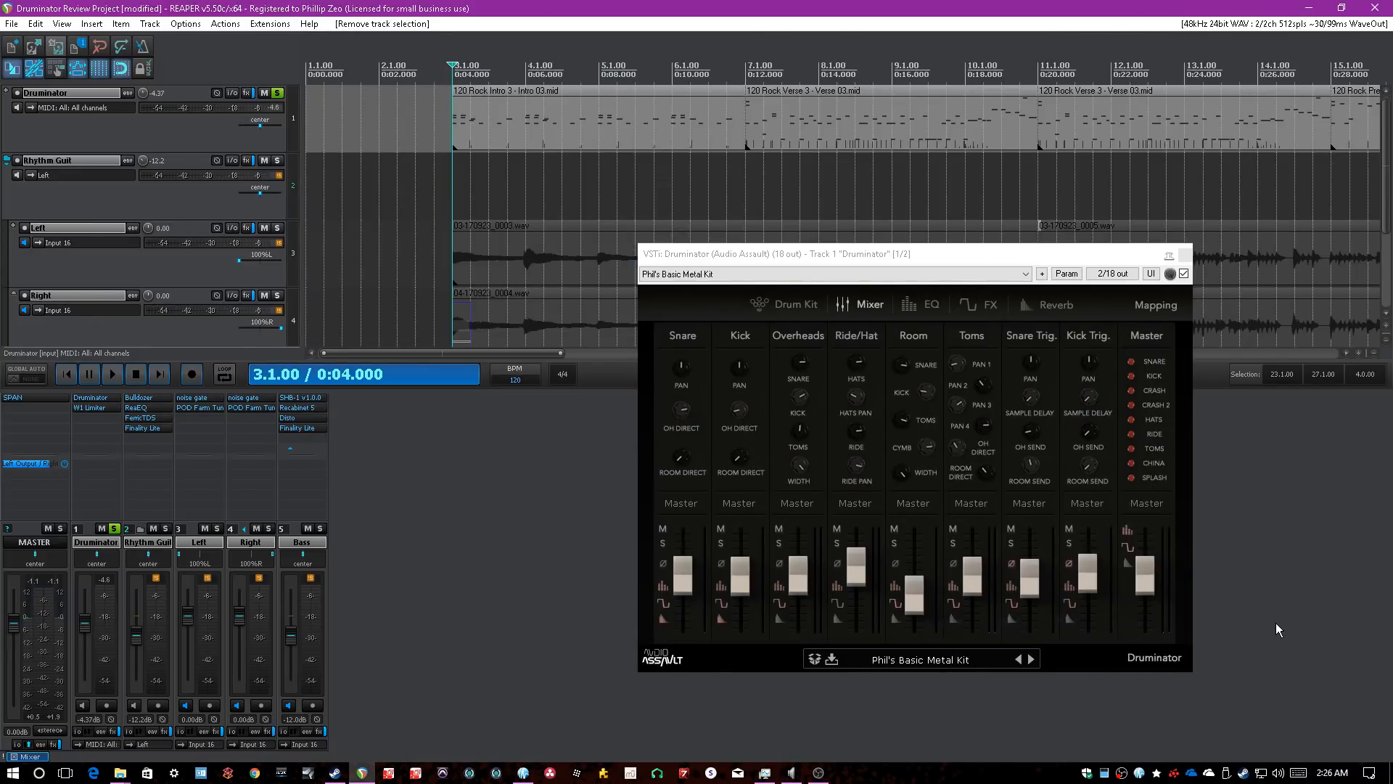
- Play the soloed drums, reload Phil's Basic Metal Kit during playback and nudge Druminator's master fader
key(space)
click(944, 660)
click(993, 626)
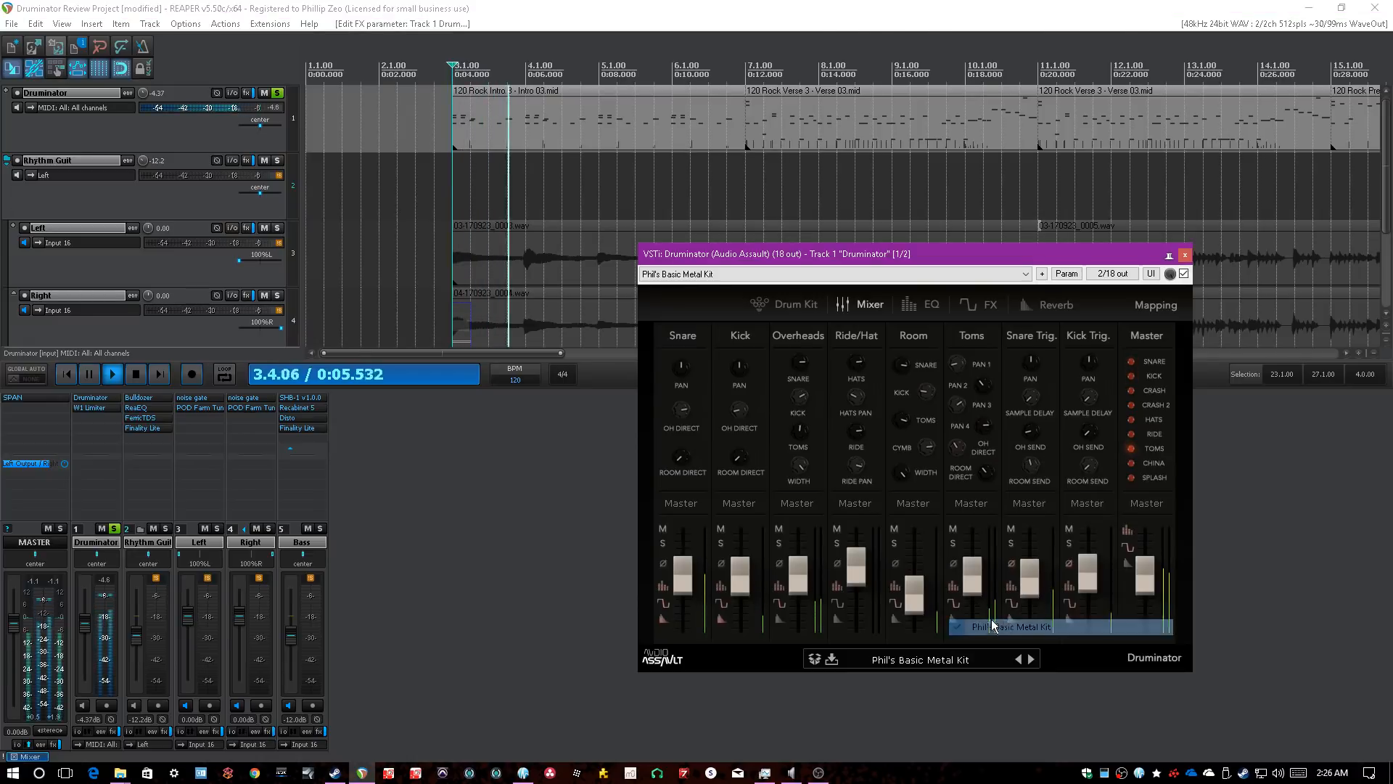
click(1247, 620)
click(925, 662)
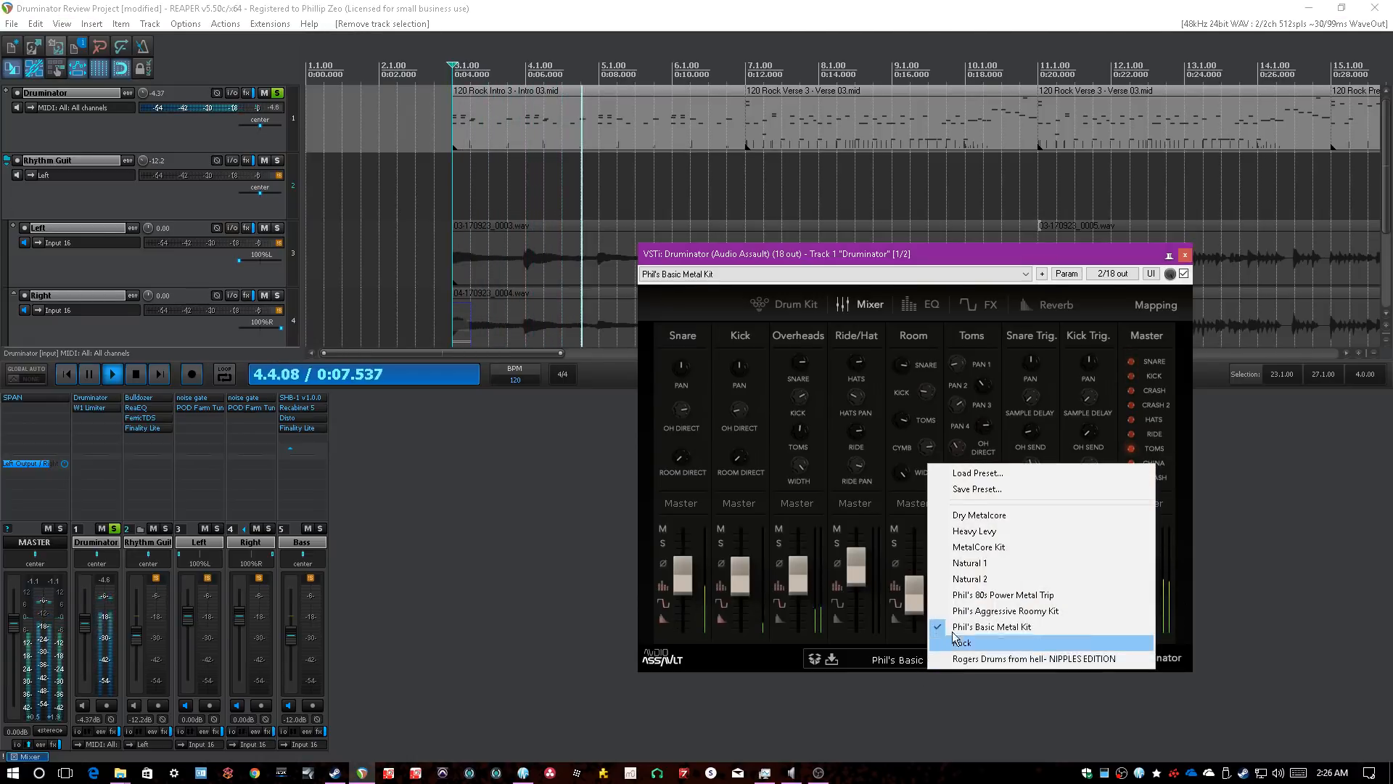
click(955, 626)
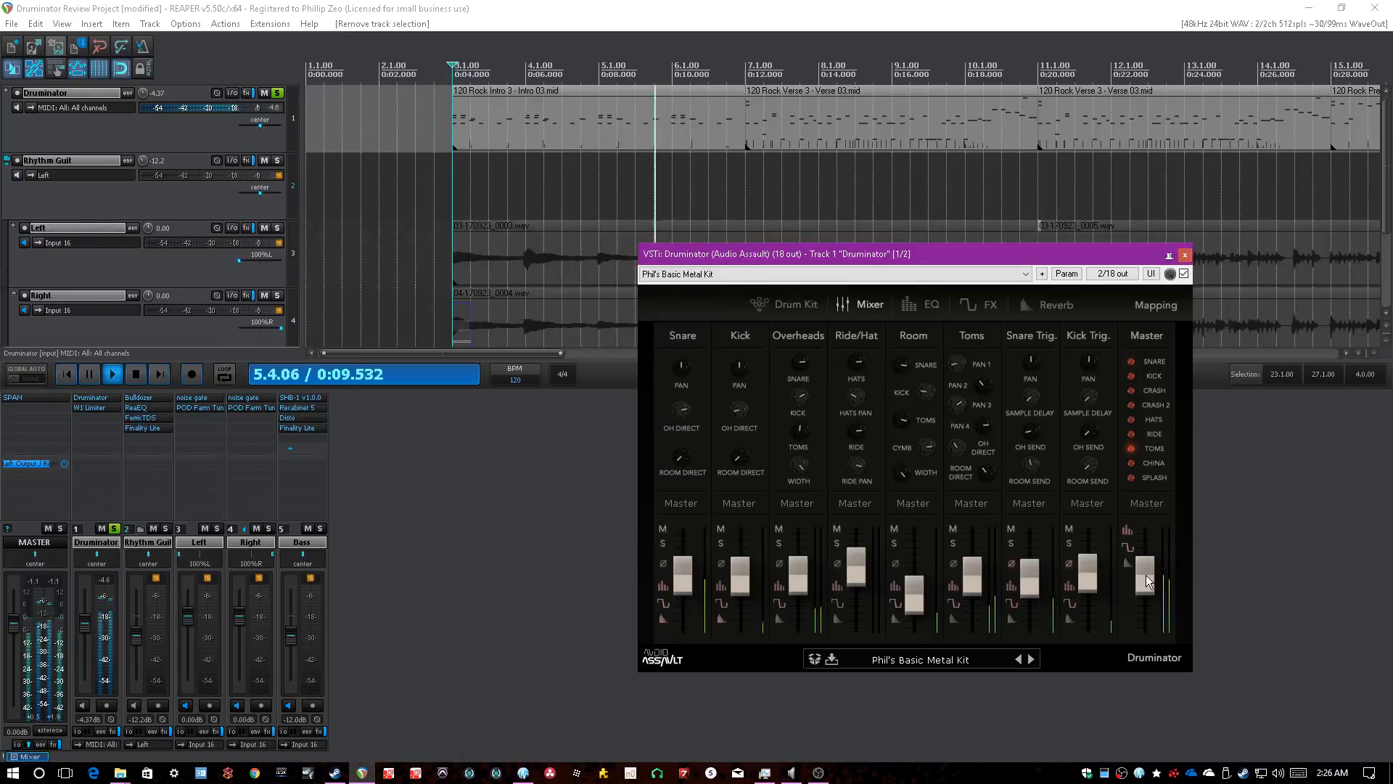
drag(1146, 575, 1147, 577)
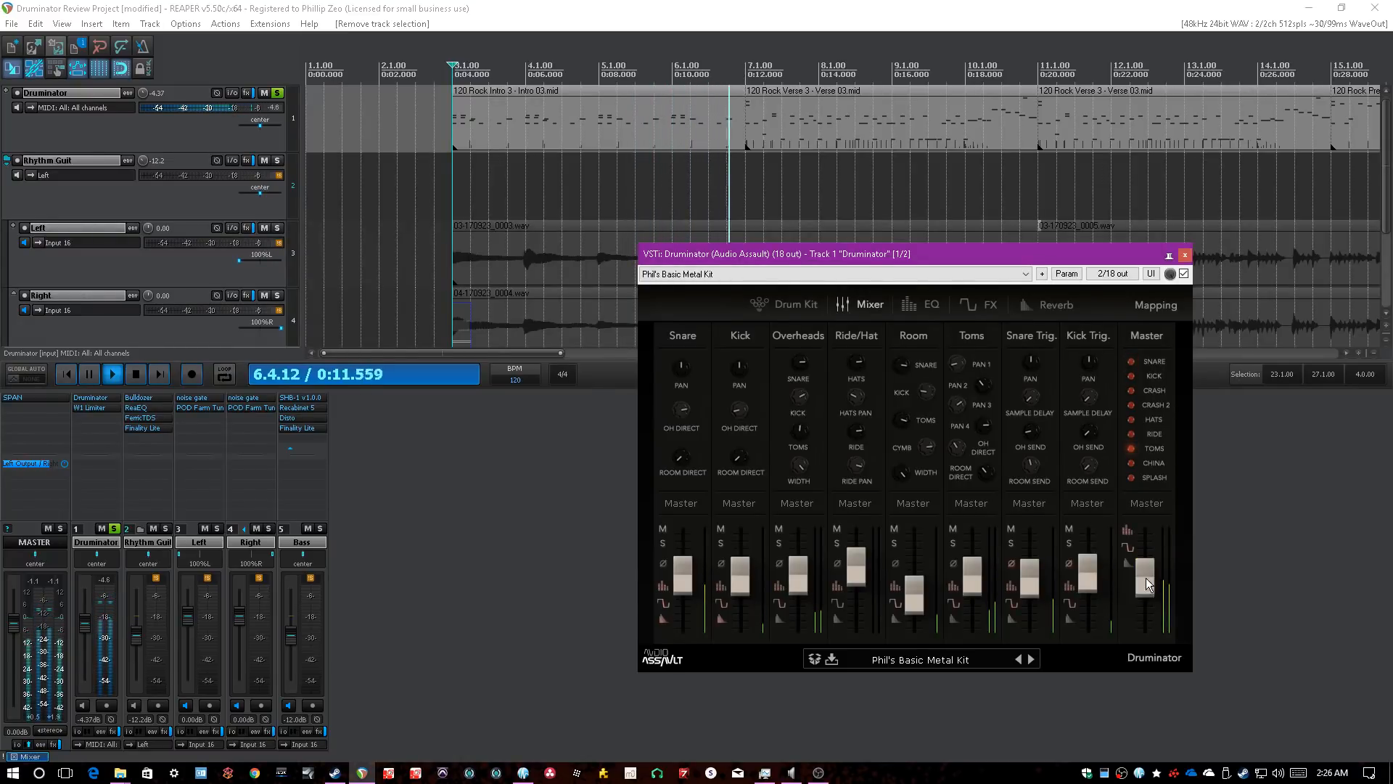
- Unsolo the Druminator track, set the plugin's master fader to 1 while the full mix plays, and stop playback
click(443, 518)
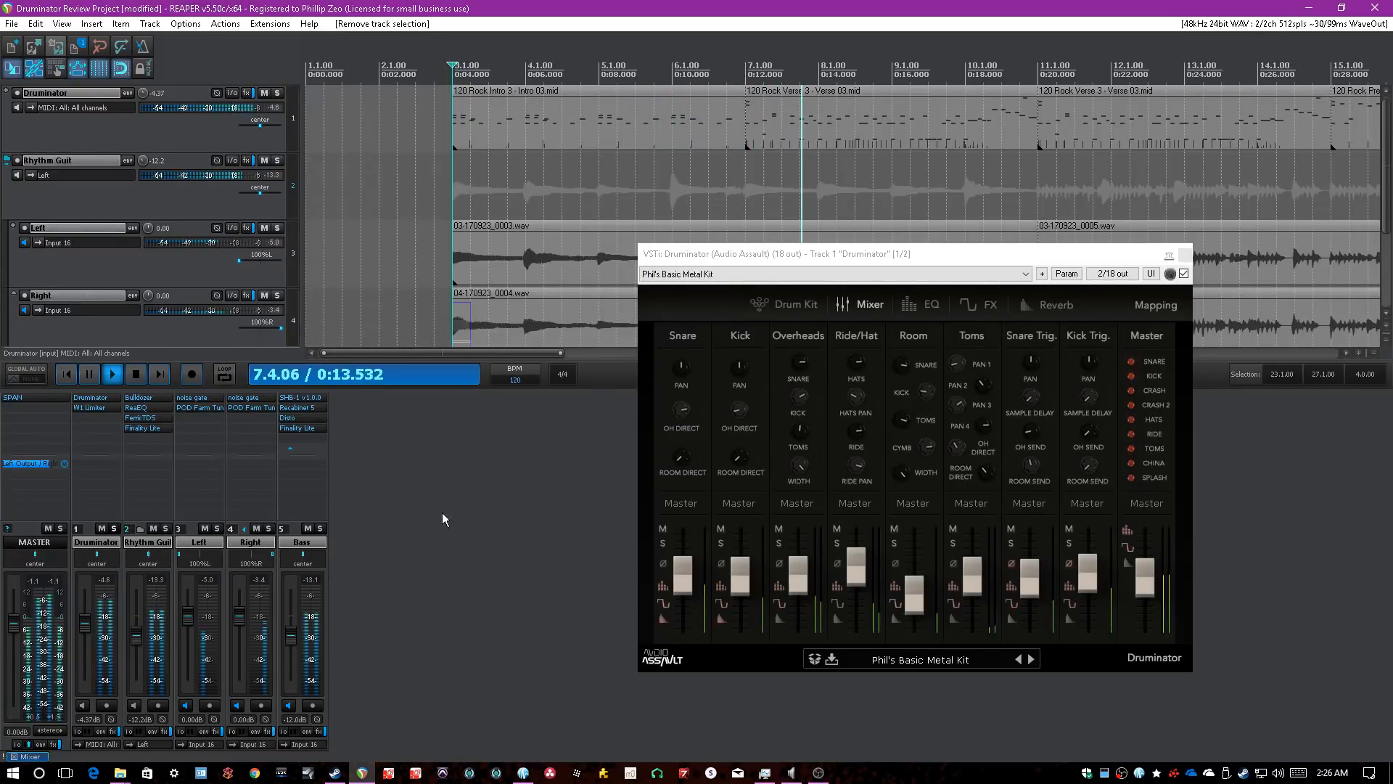
click(1147, 574)
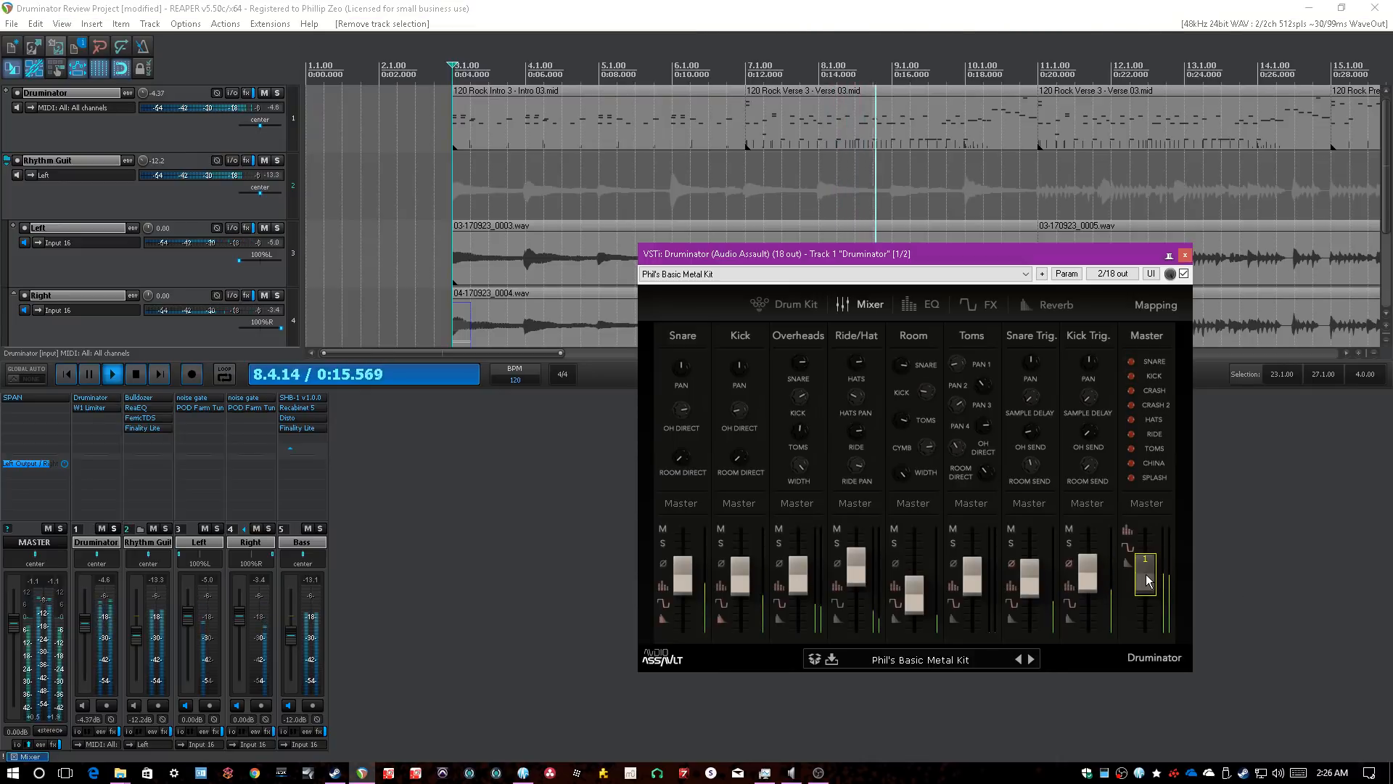
click(1264, 559)
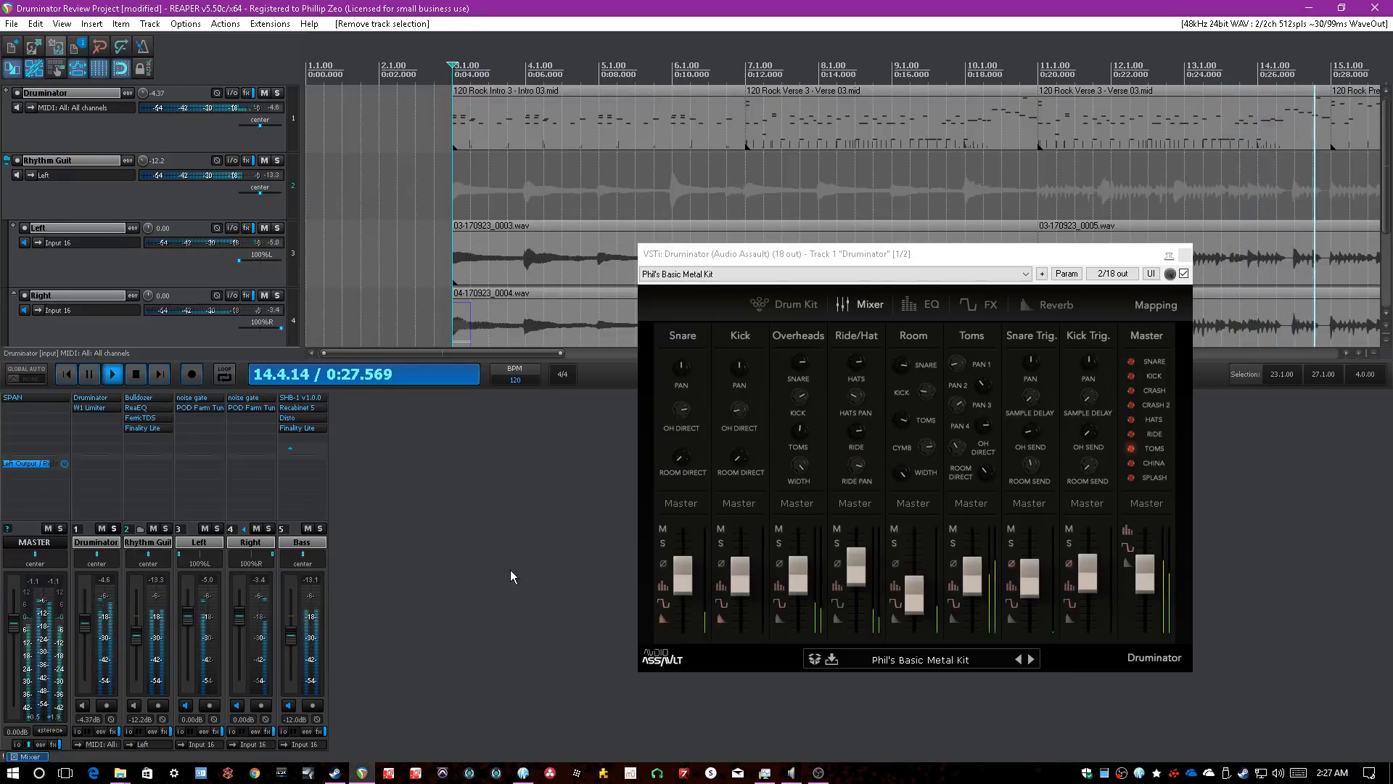
key(space)
- Switch Druminator to Phil's Aggressive Roomy Kit and play the full mix with guitars and bass, reloading the preset during playback
click(24, 136)
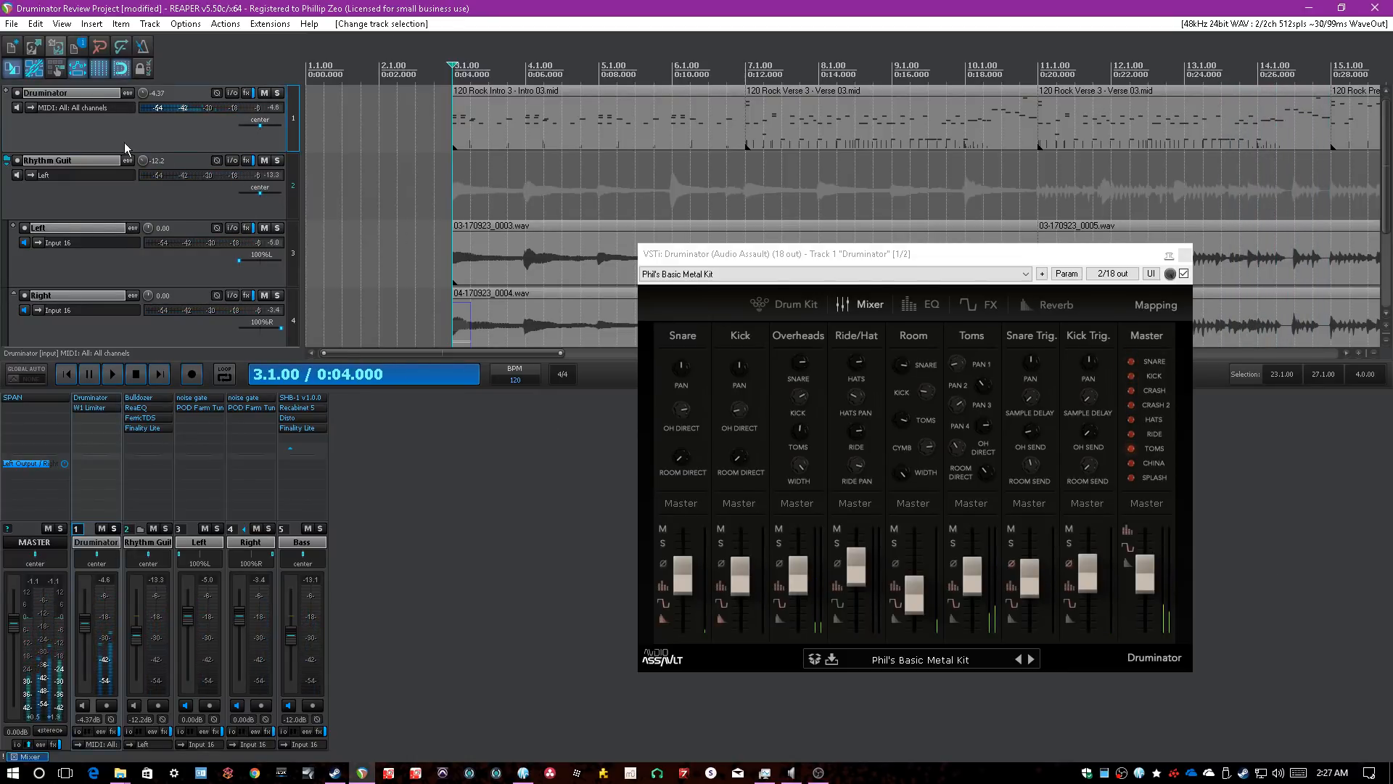
click(877, 660)
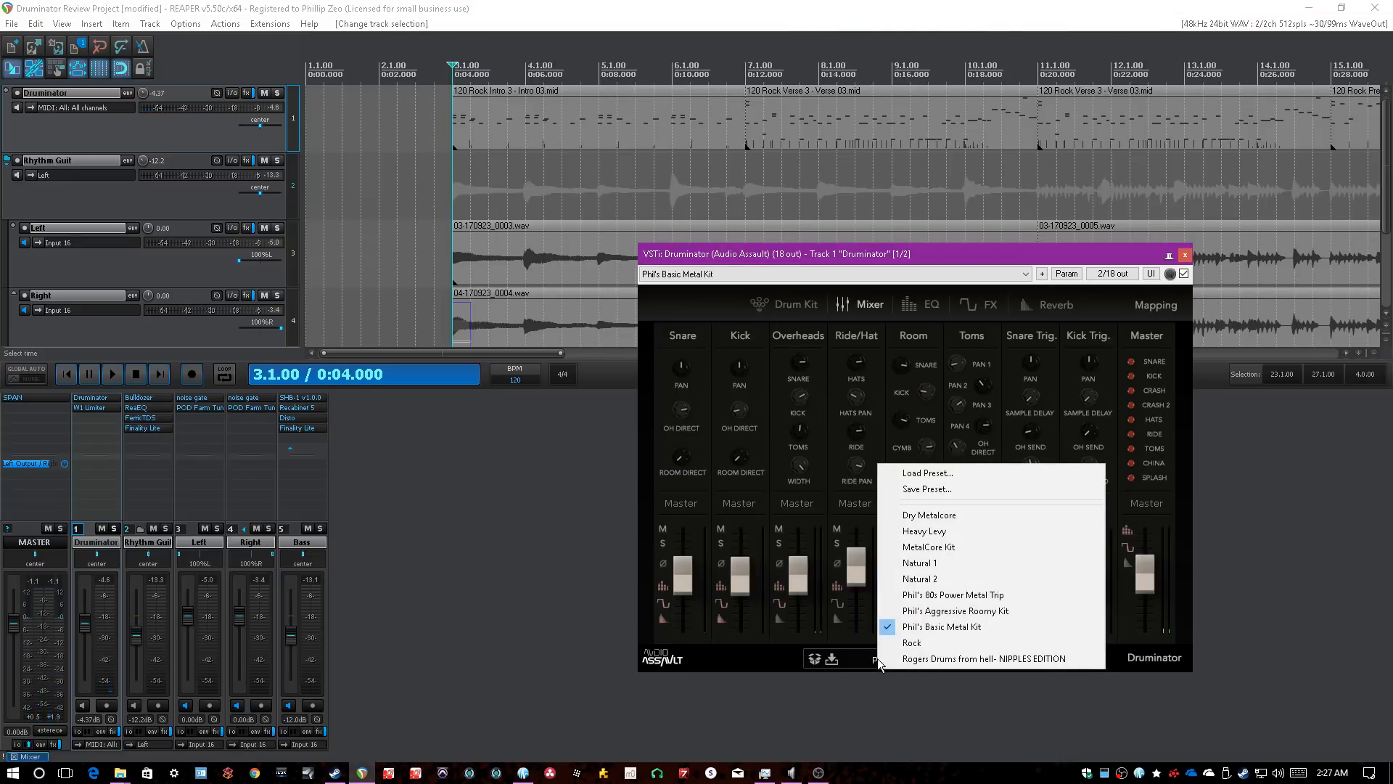
click(1263, 620)
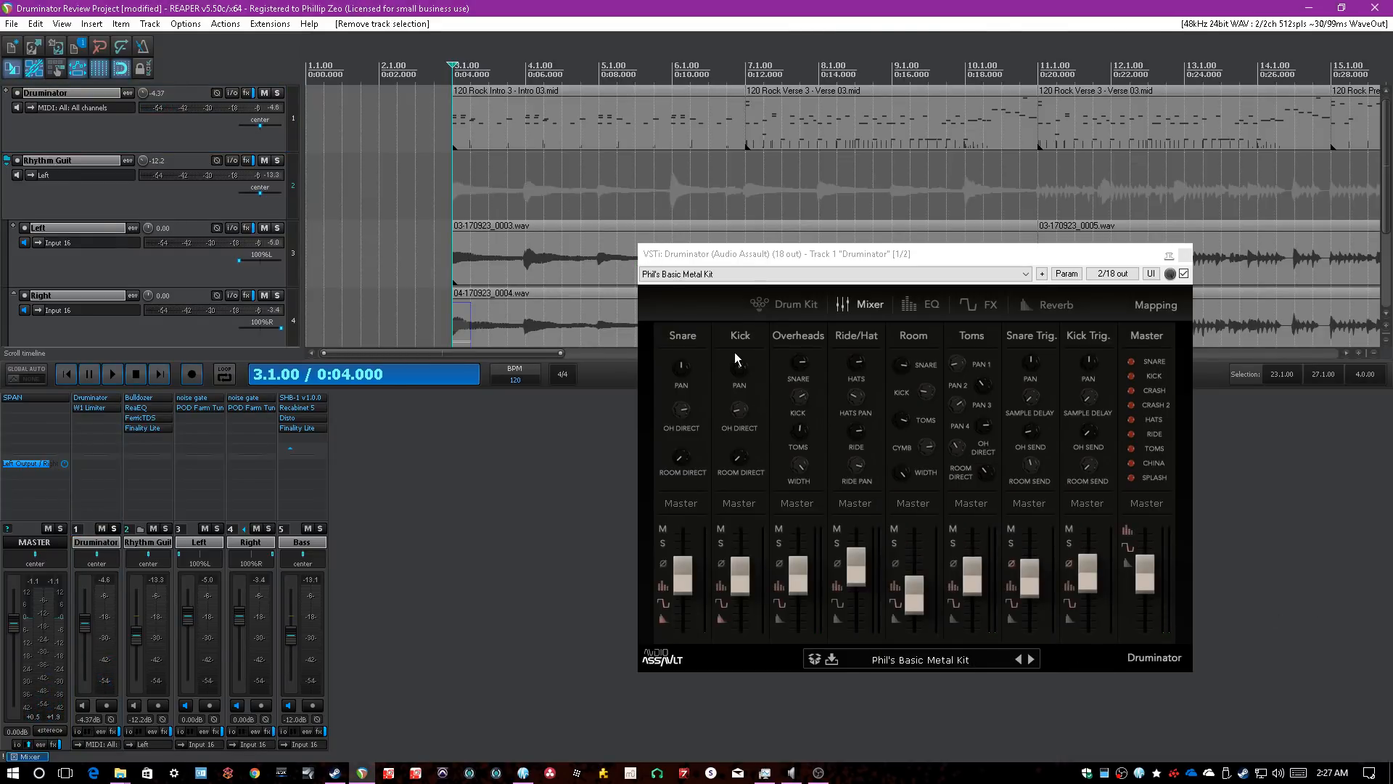
click(933, 659)
click(1023, 610)
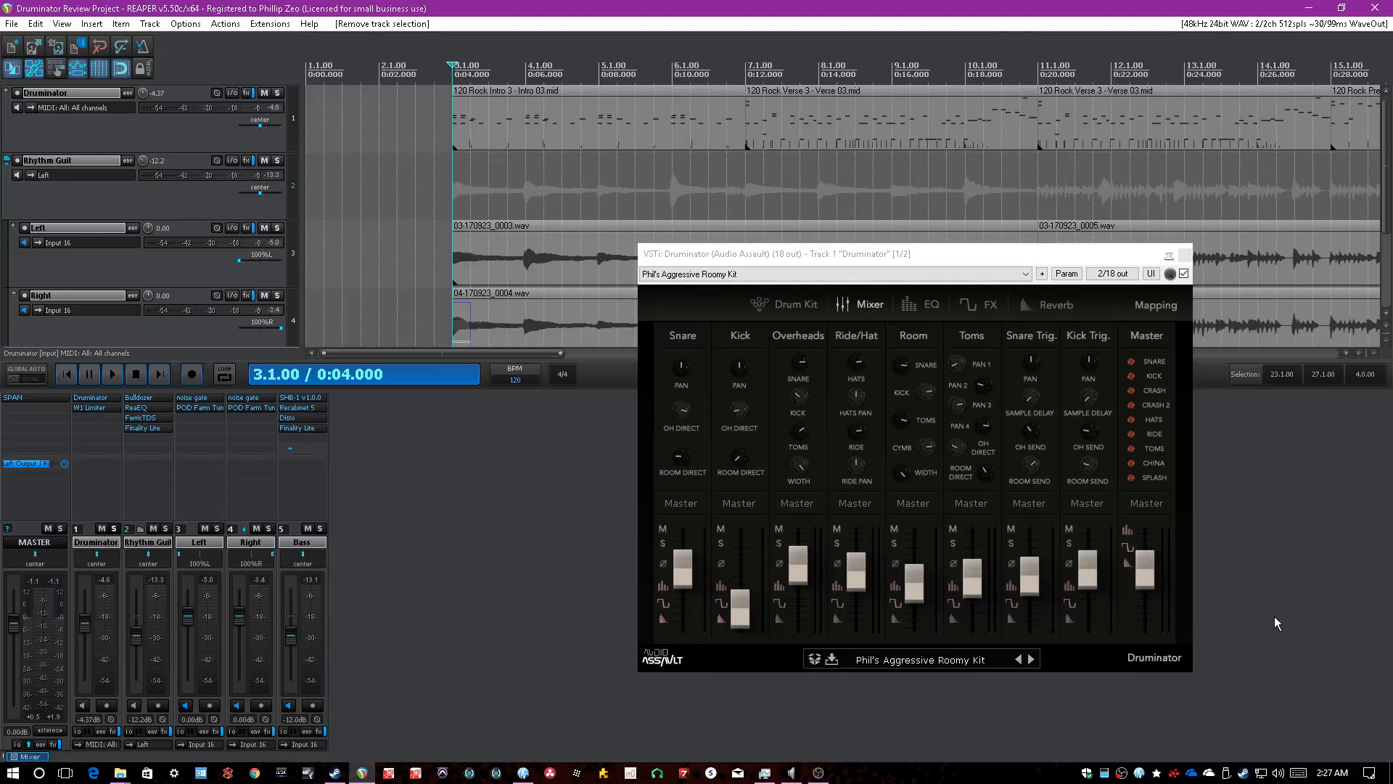
key(space)
click(932, 661)
click(976, 614)
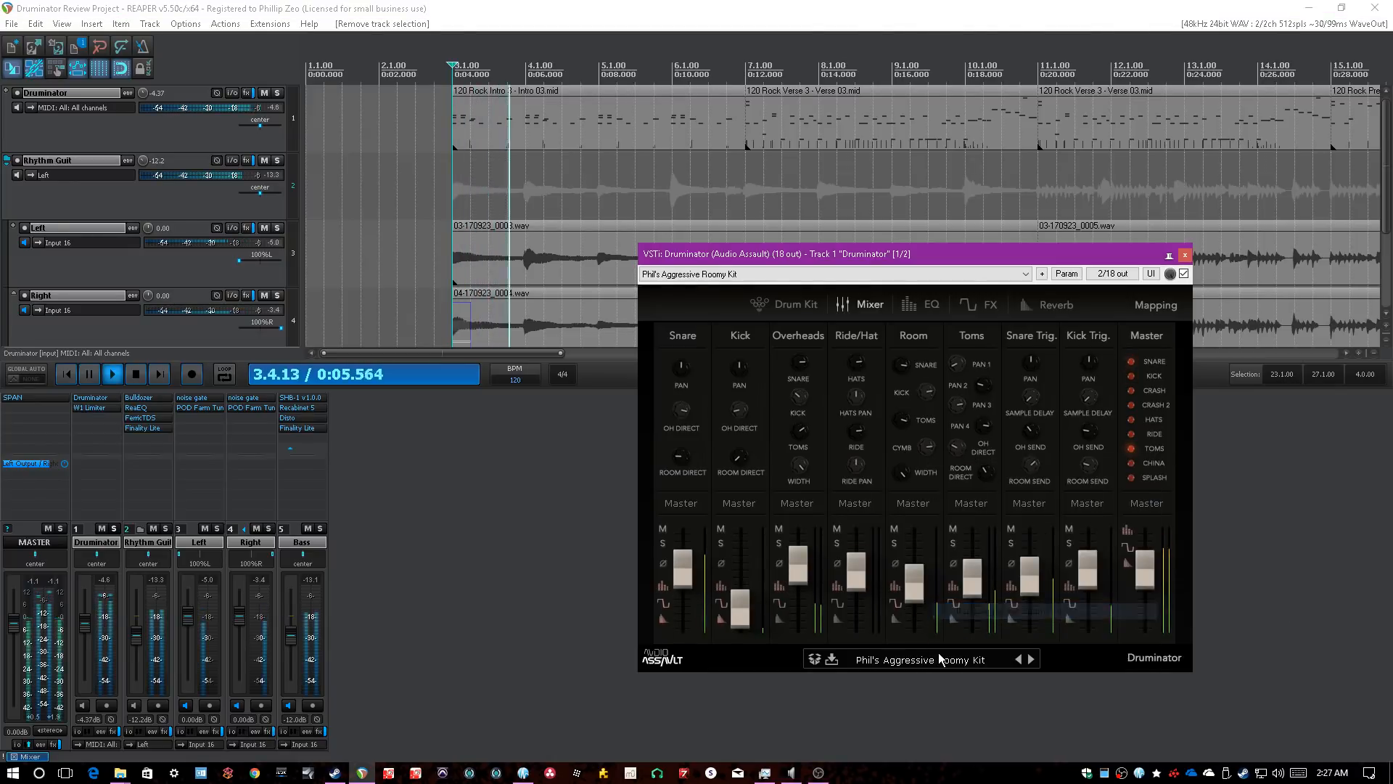
- Switch back to Phil's Basic Metal Kit during playback and restart the full mix from bar 3
click(941, 659)
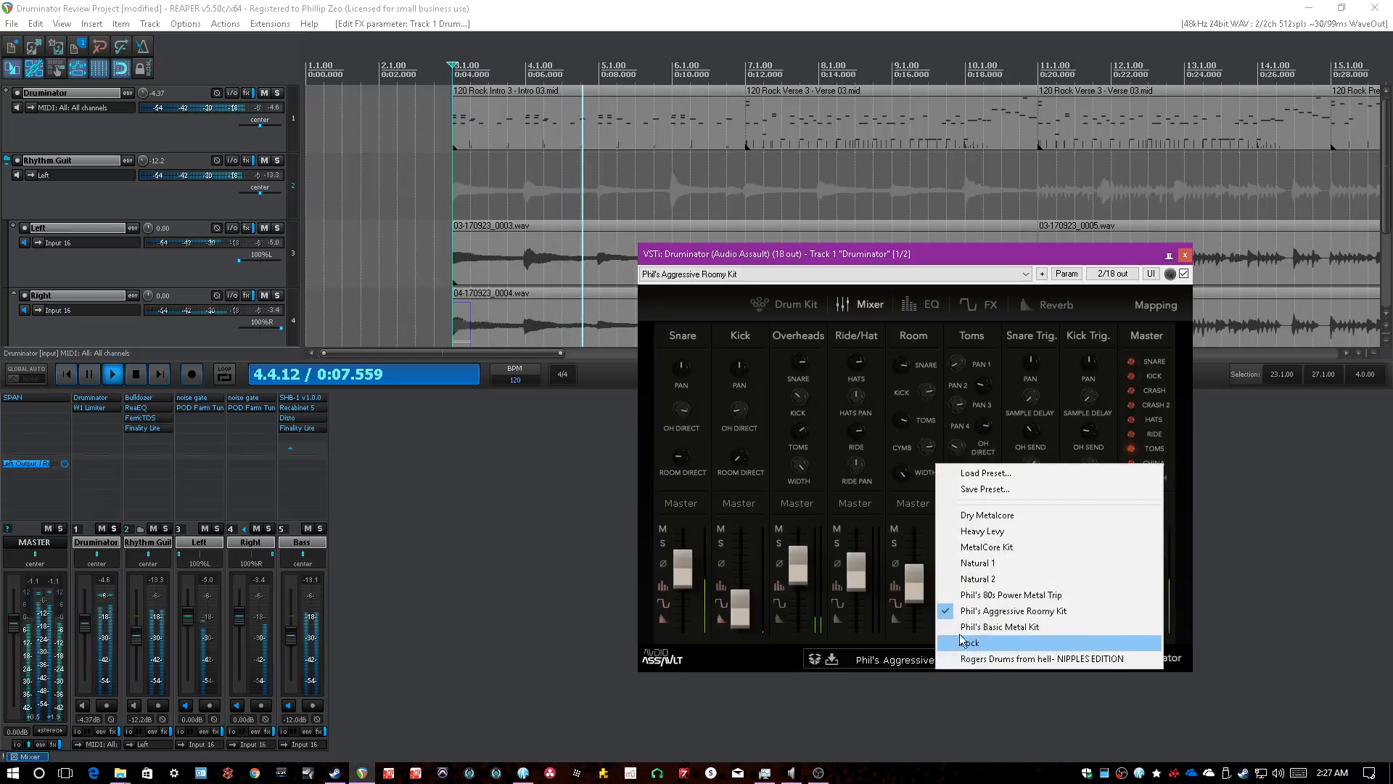
click(976, 627)
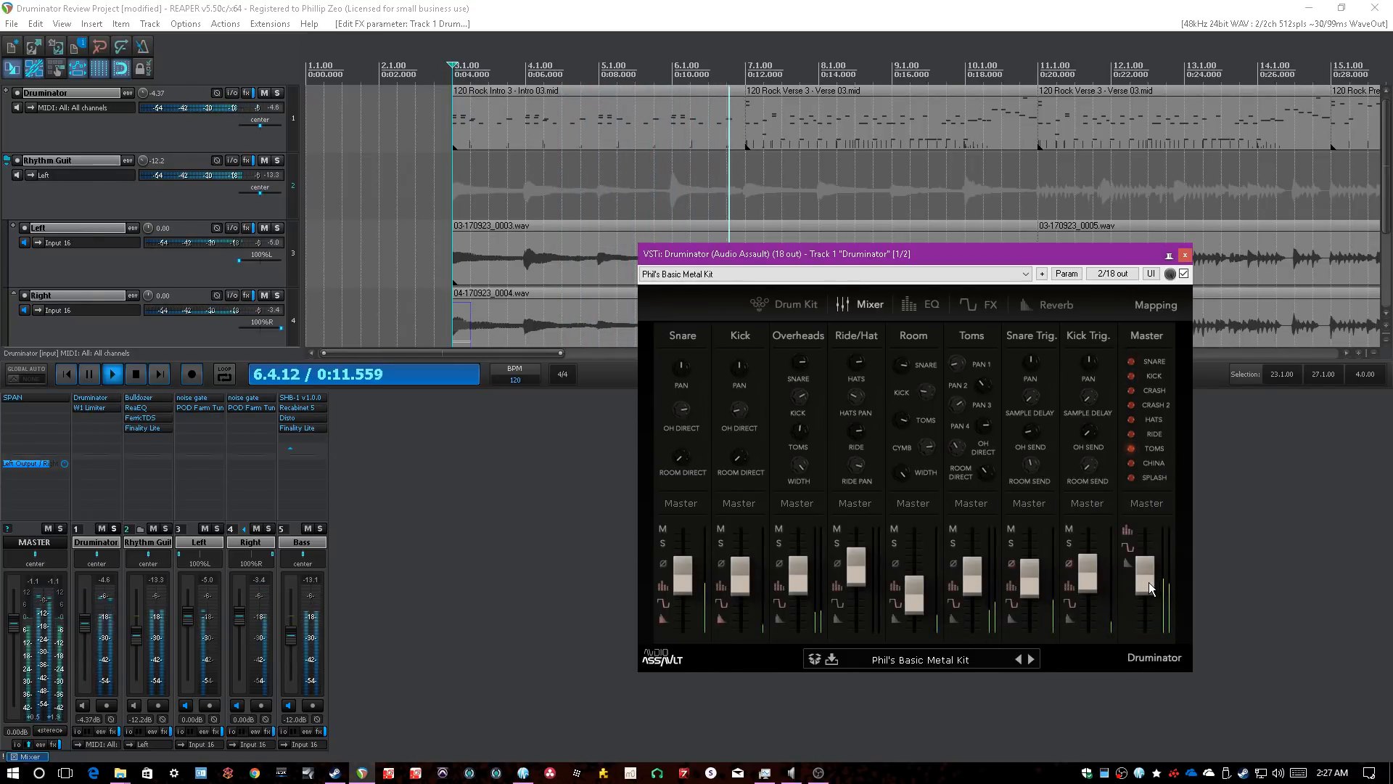
click(1230, 578)
key(space)
key(space)
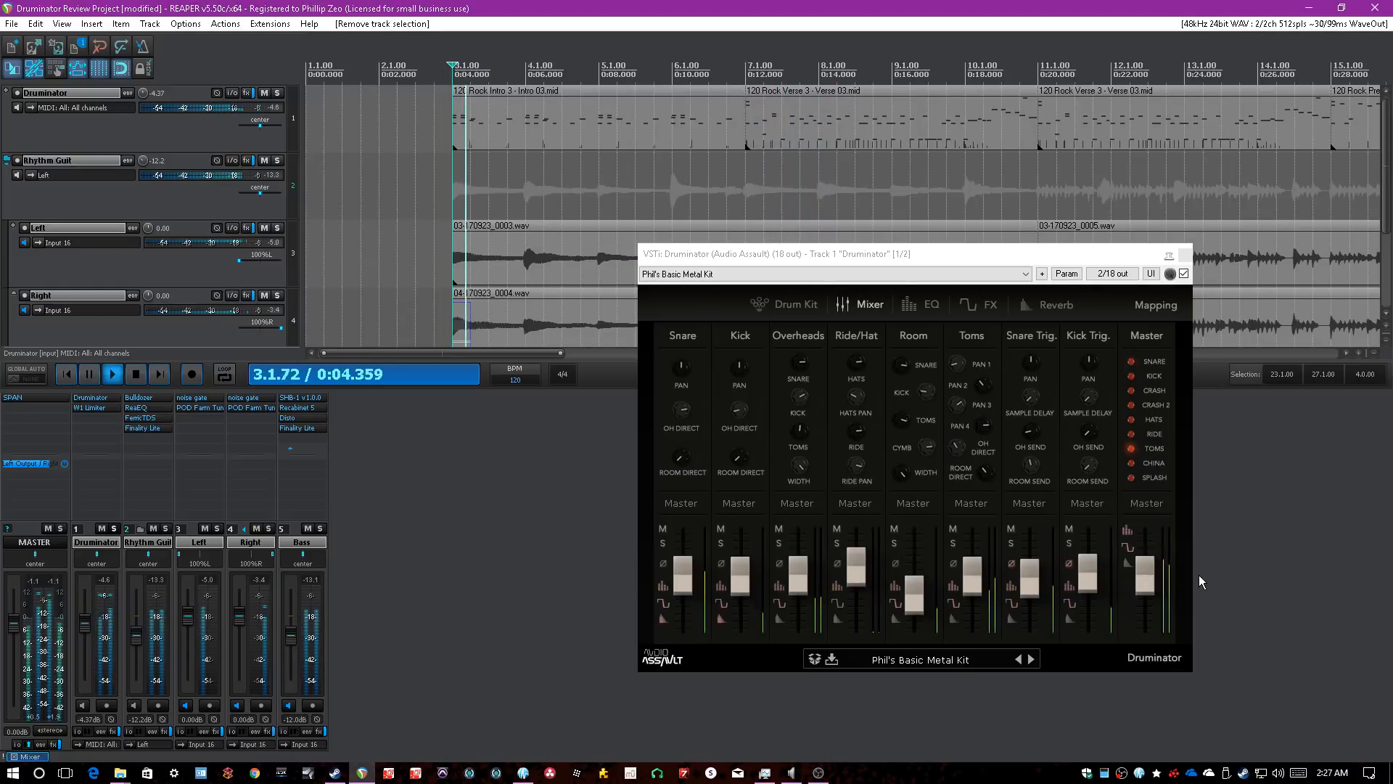
- Stop playback, reload Phil's Basic Metal Kit in Druminator and leave the mixer page
key(space)
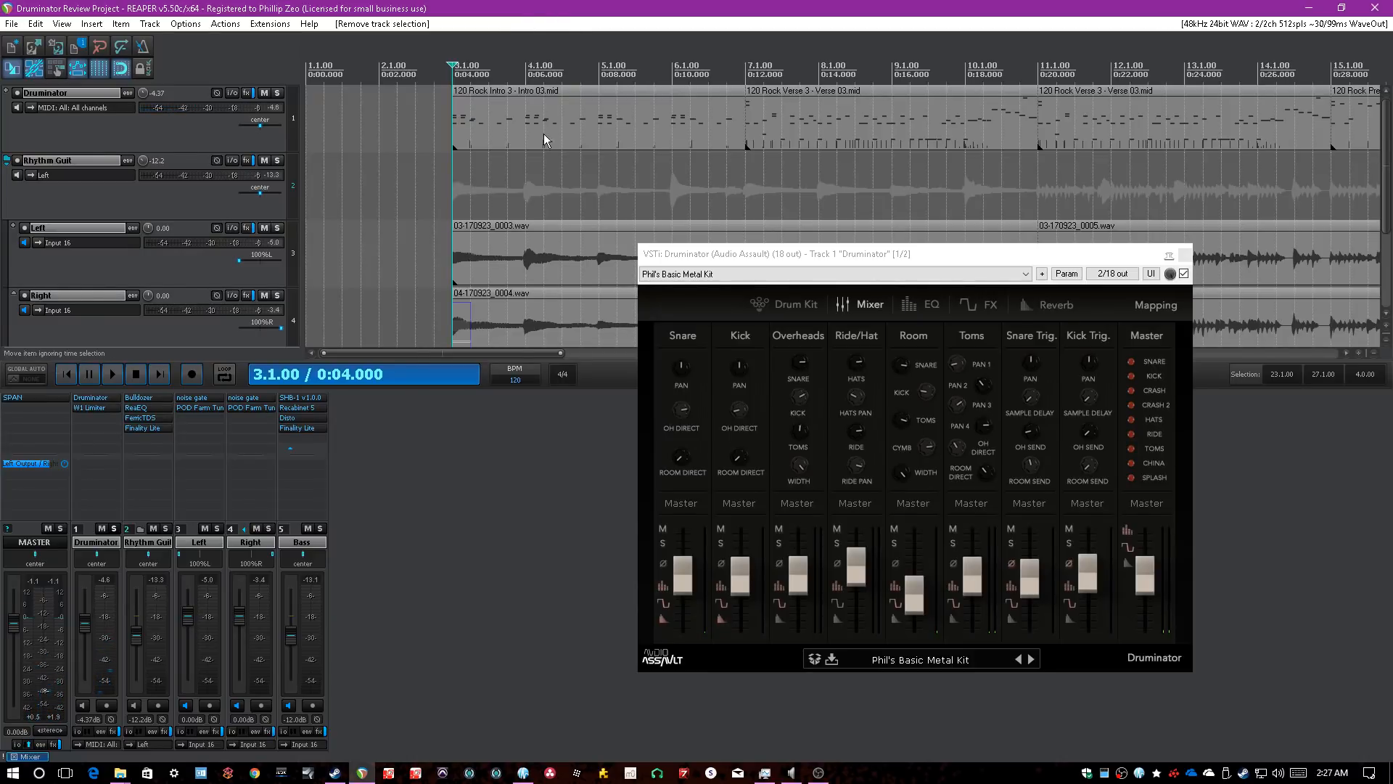
click(891, 662)
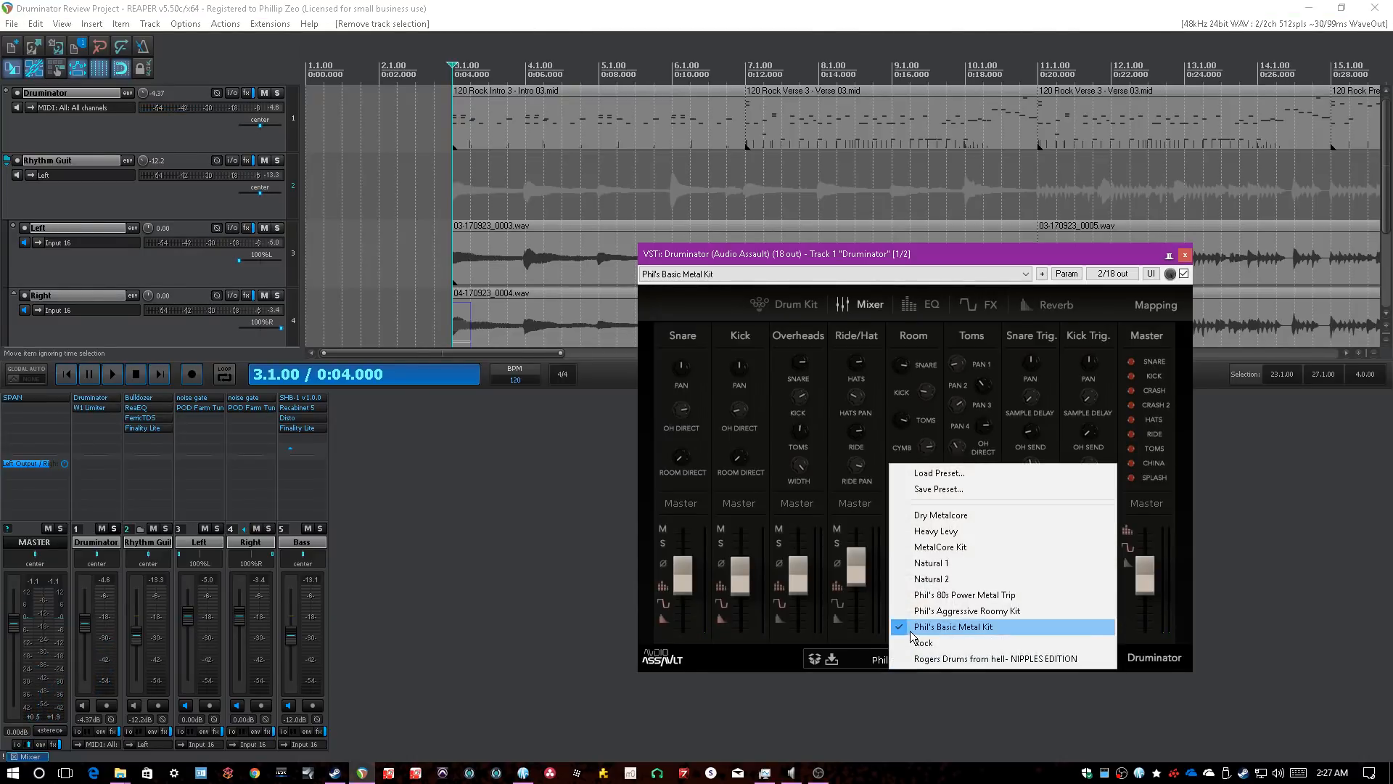
click(943, 627)
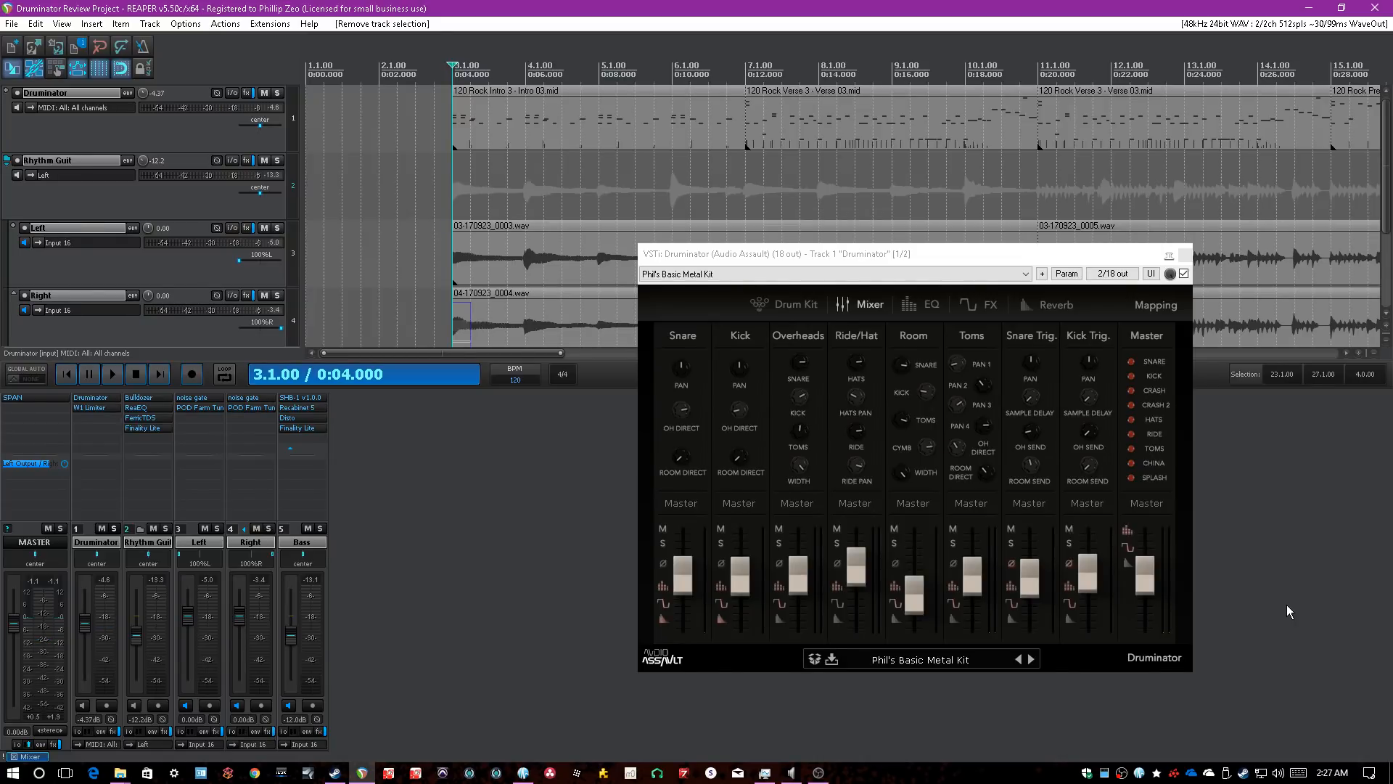
scroll(625, 9, down, 1)
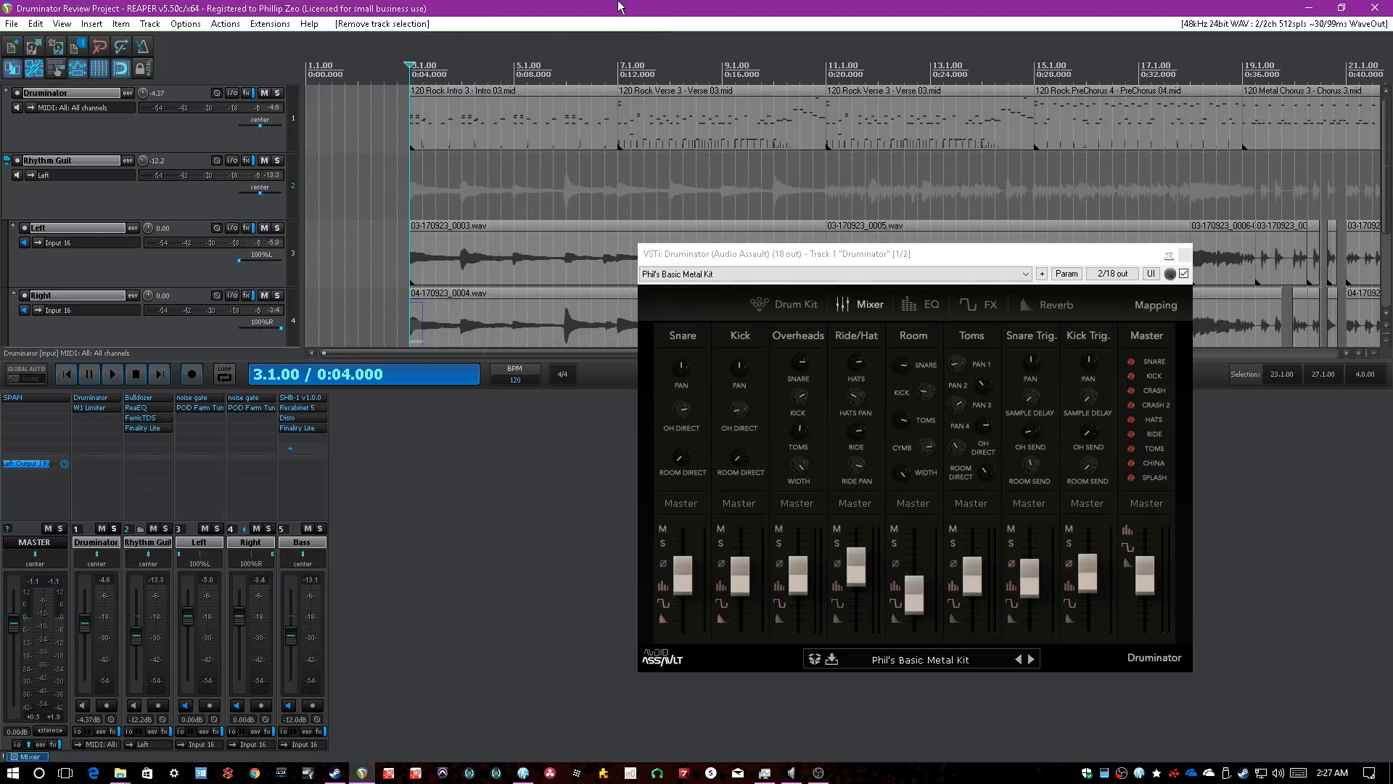
scroll(624, 8, down, 2)
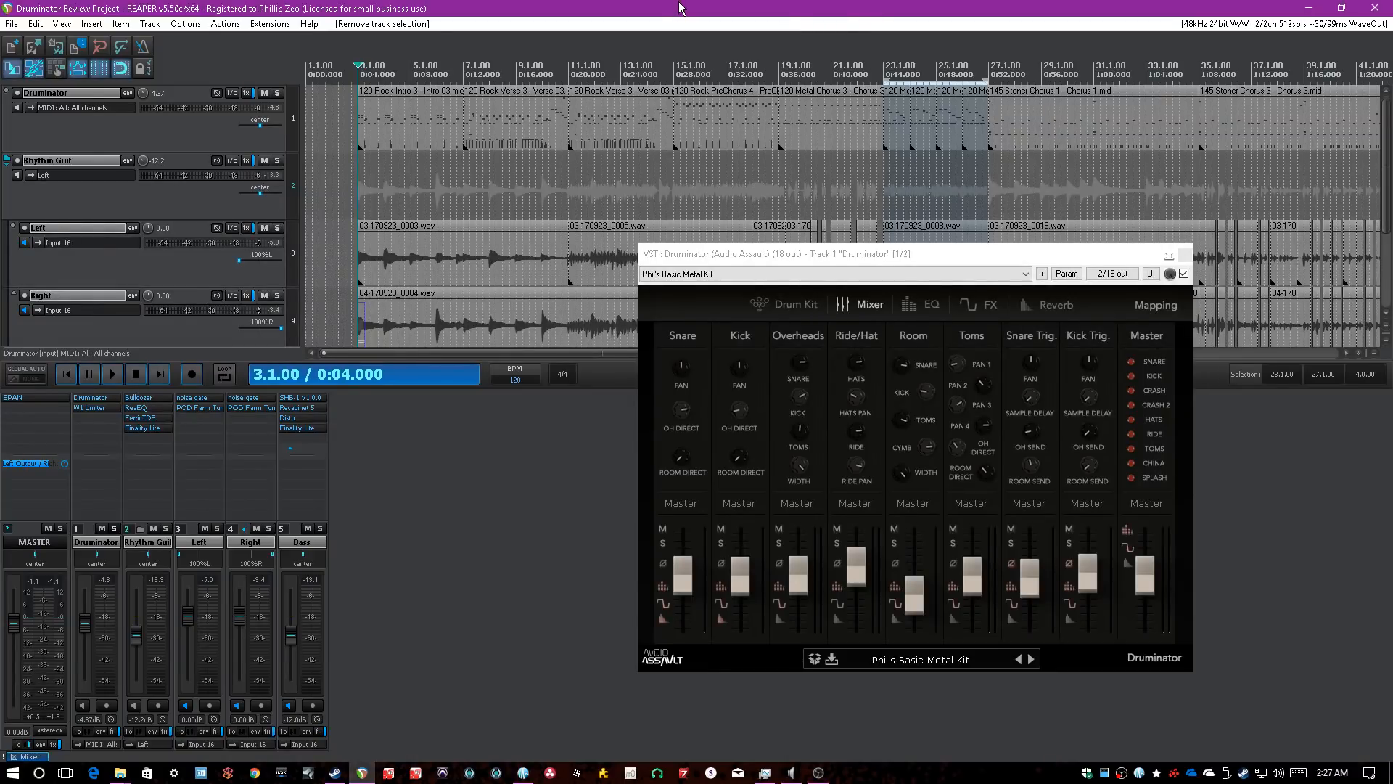
click(1048, 305)
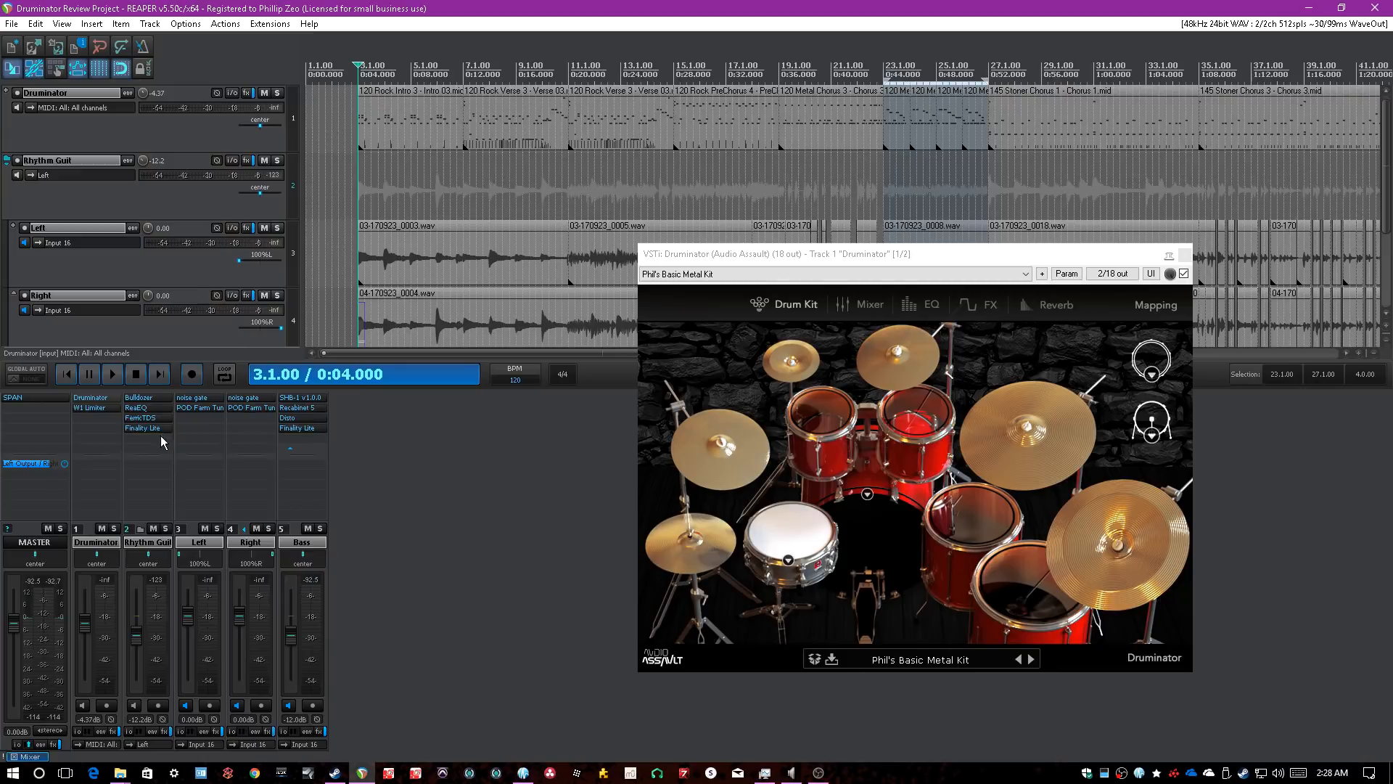
- Delete Druminator from the drum track and insert a fresh Druminator (18 out) instance in the first FX slot, ahead of W1 Limiter
right_click(74, 399)
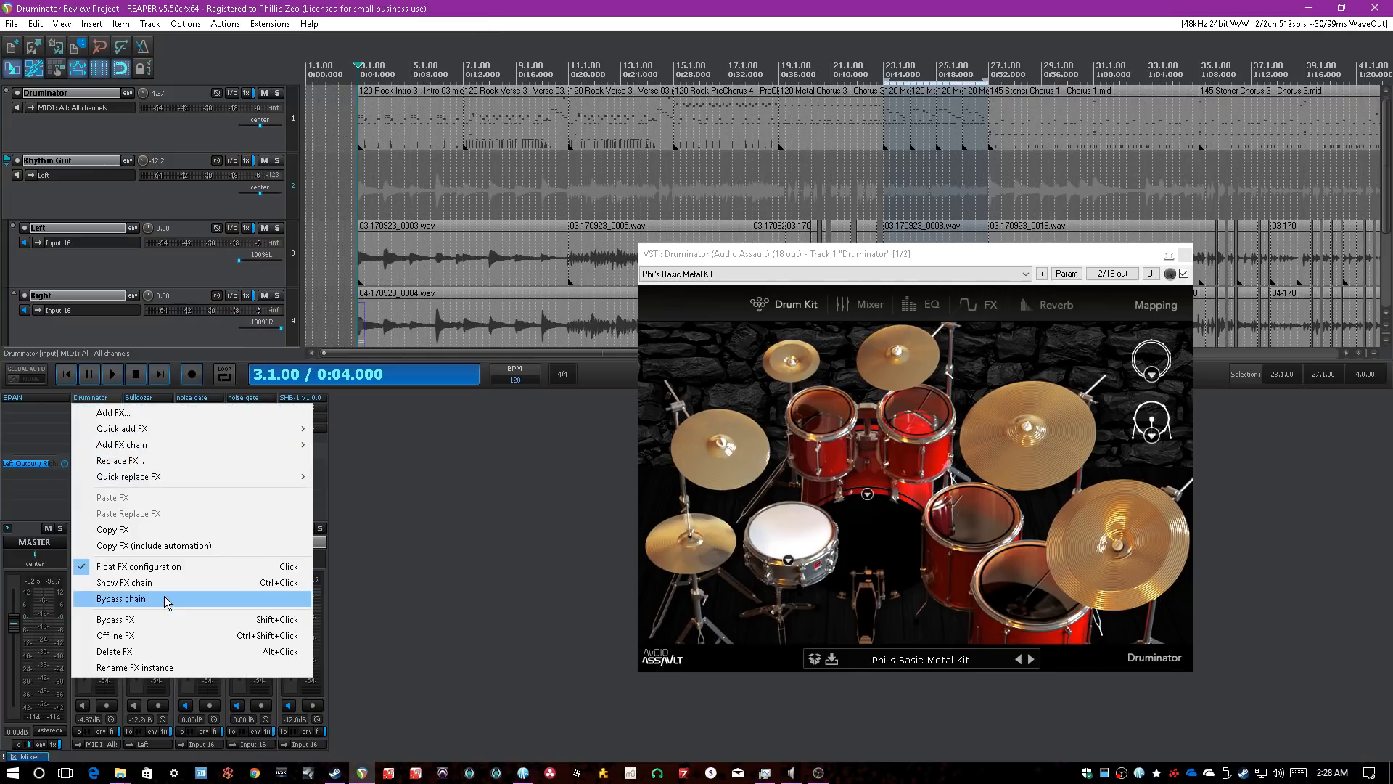
click(198, 651)
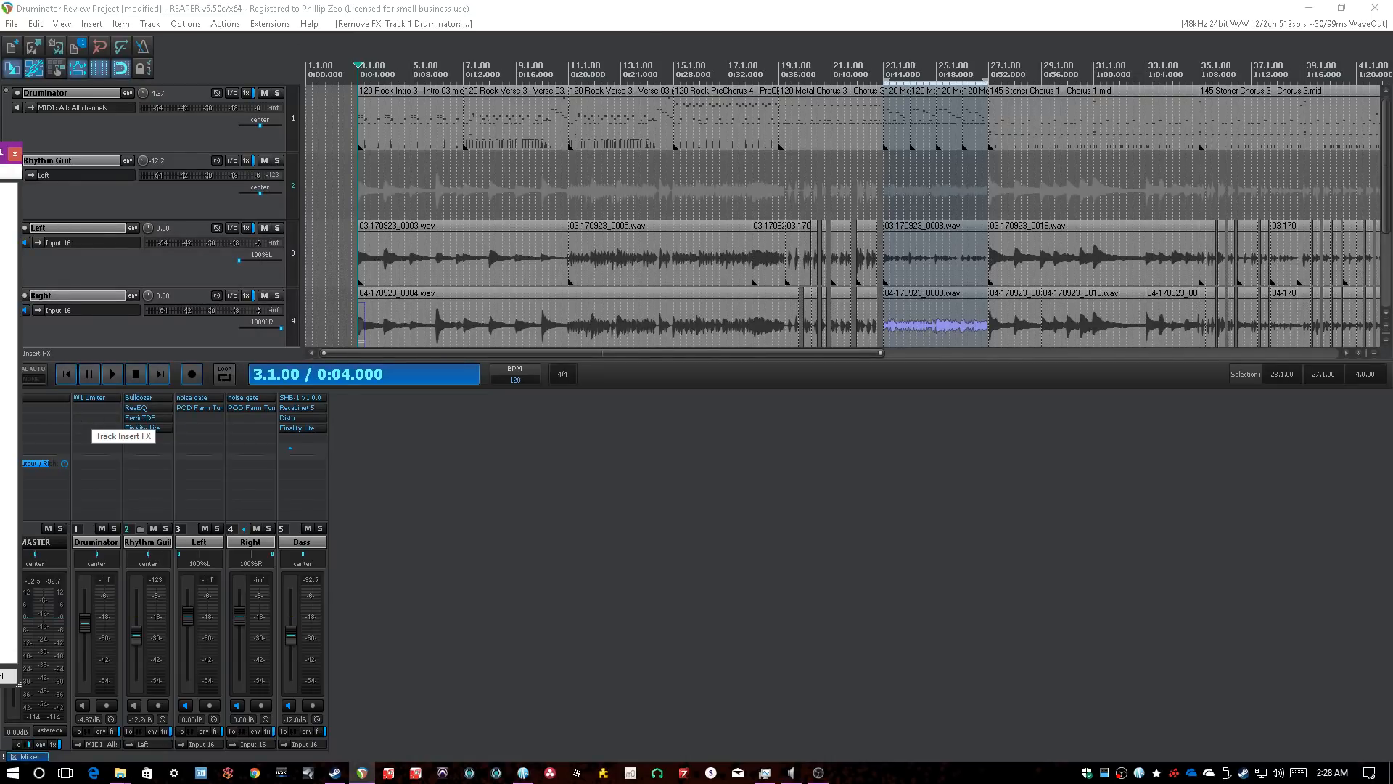
key(ctrl+z)
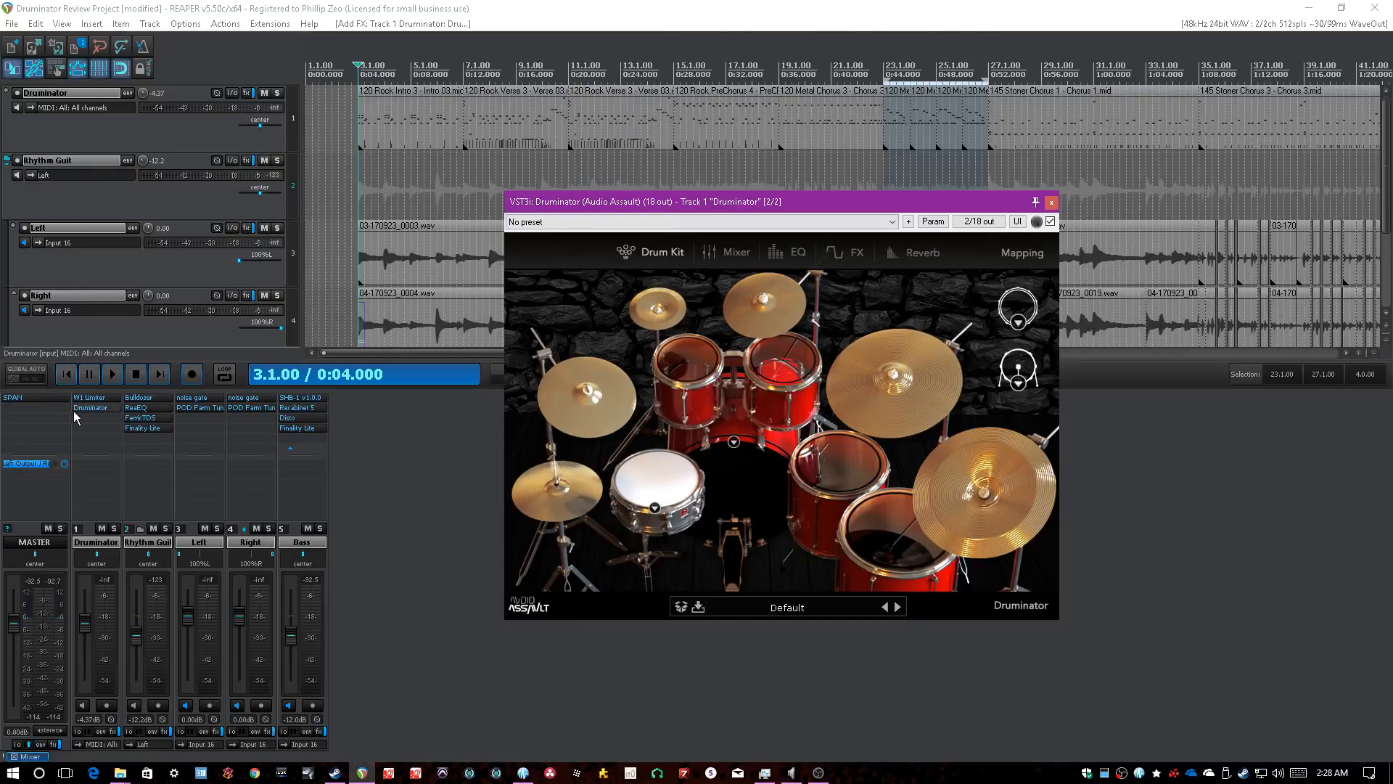
drag(74, 409, 86, 398)
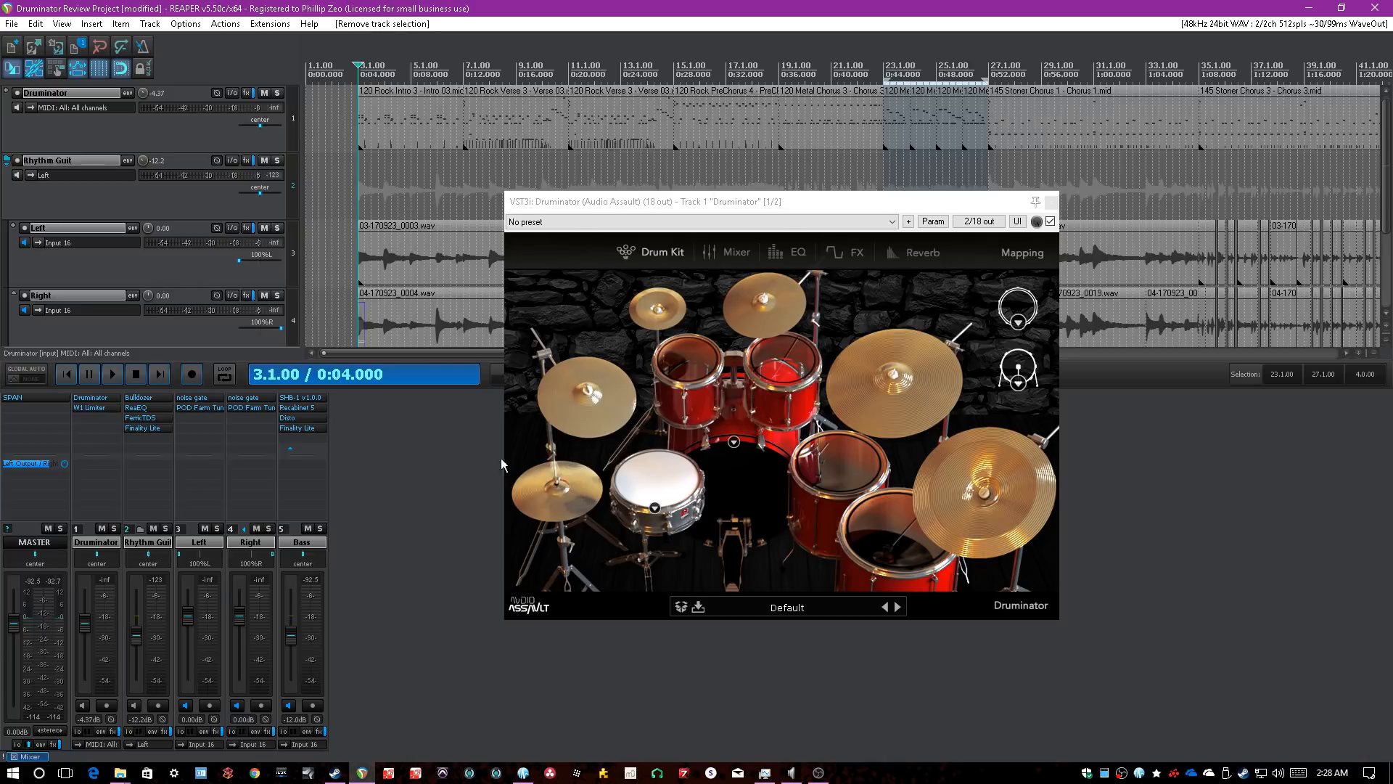
- Load Phil's Basic Metal Kit into the new Druminator instance, play the full mix and reload the preset during playback
click(842, 614)
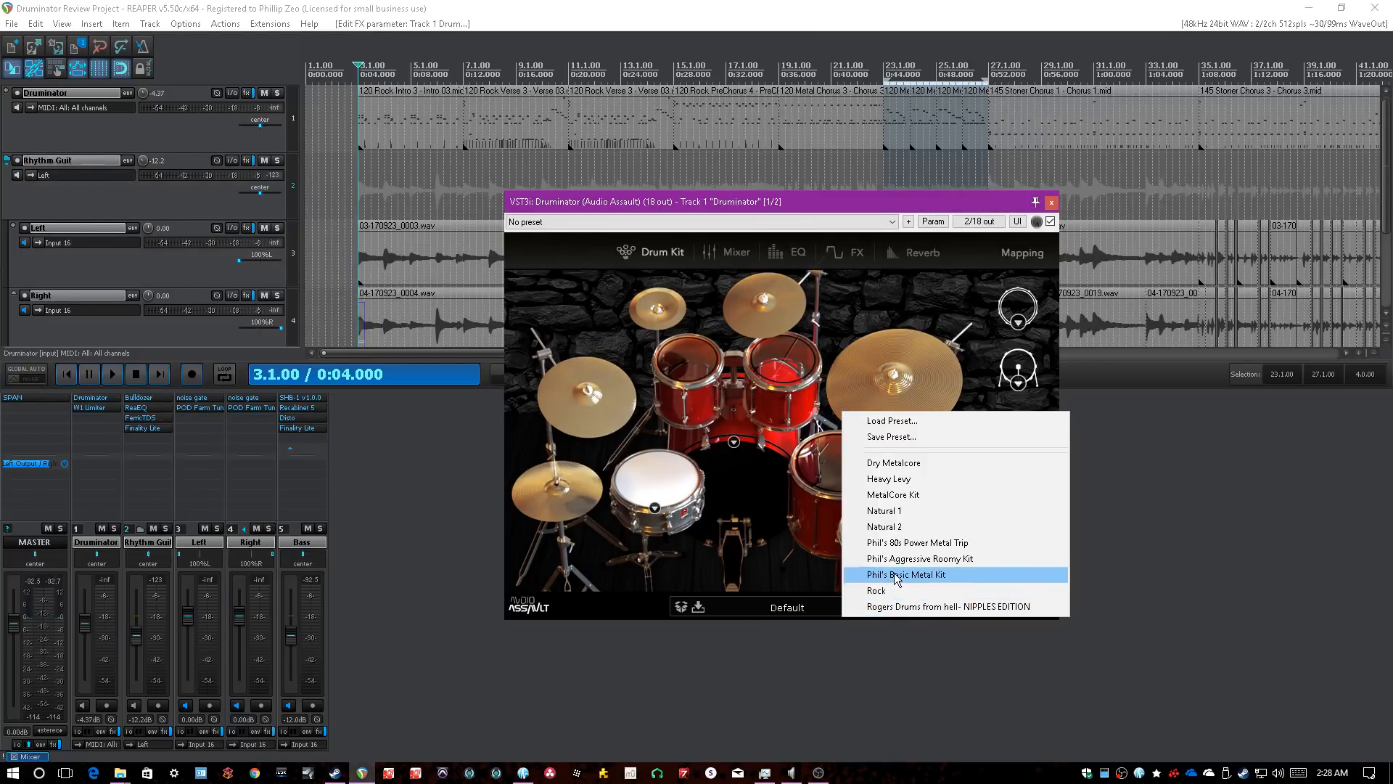
click(898, 574)
click(856, 253)
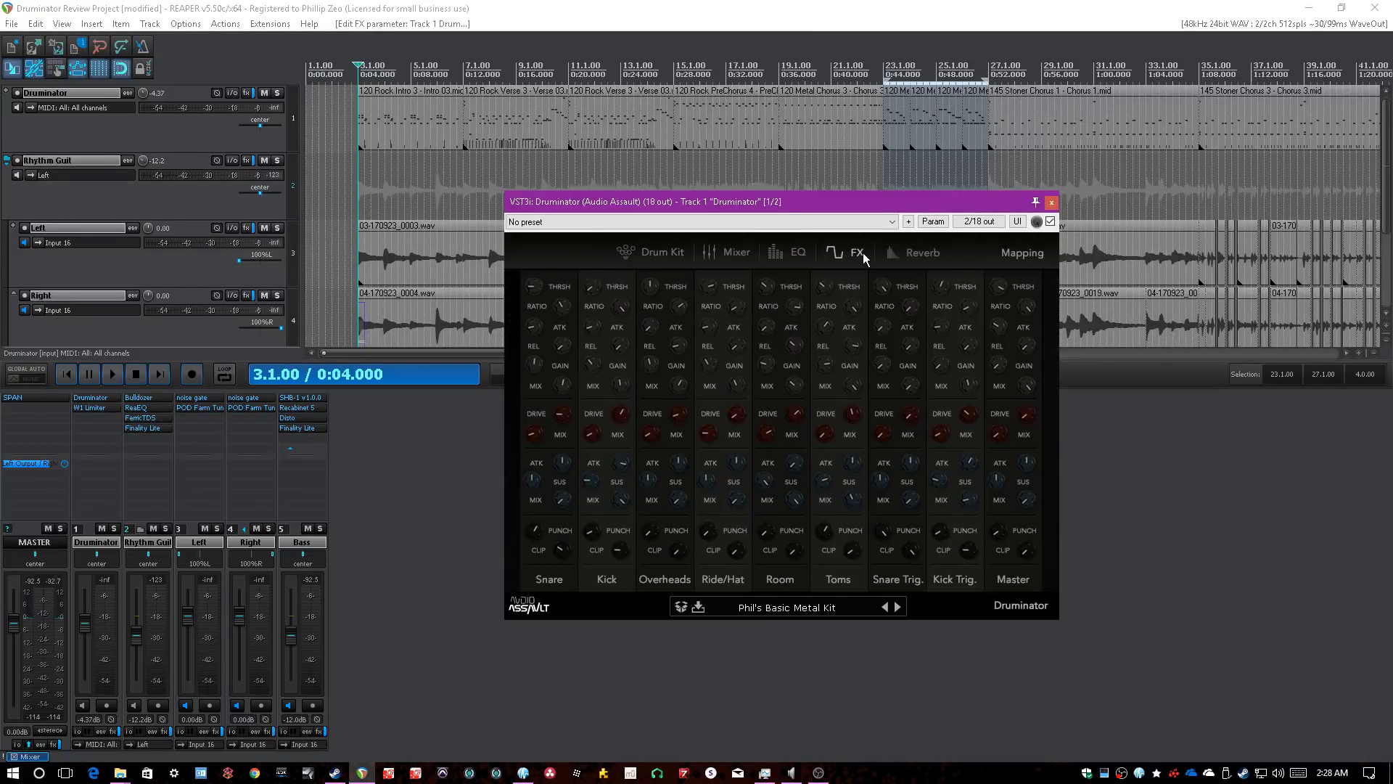
key(space)
click(756, 613)
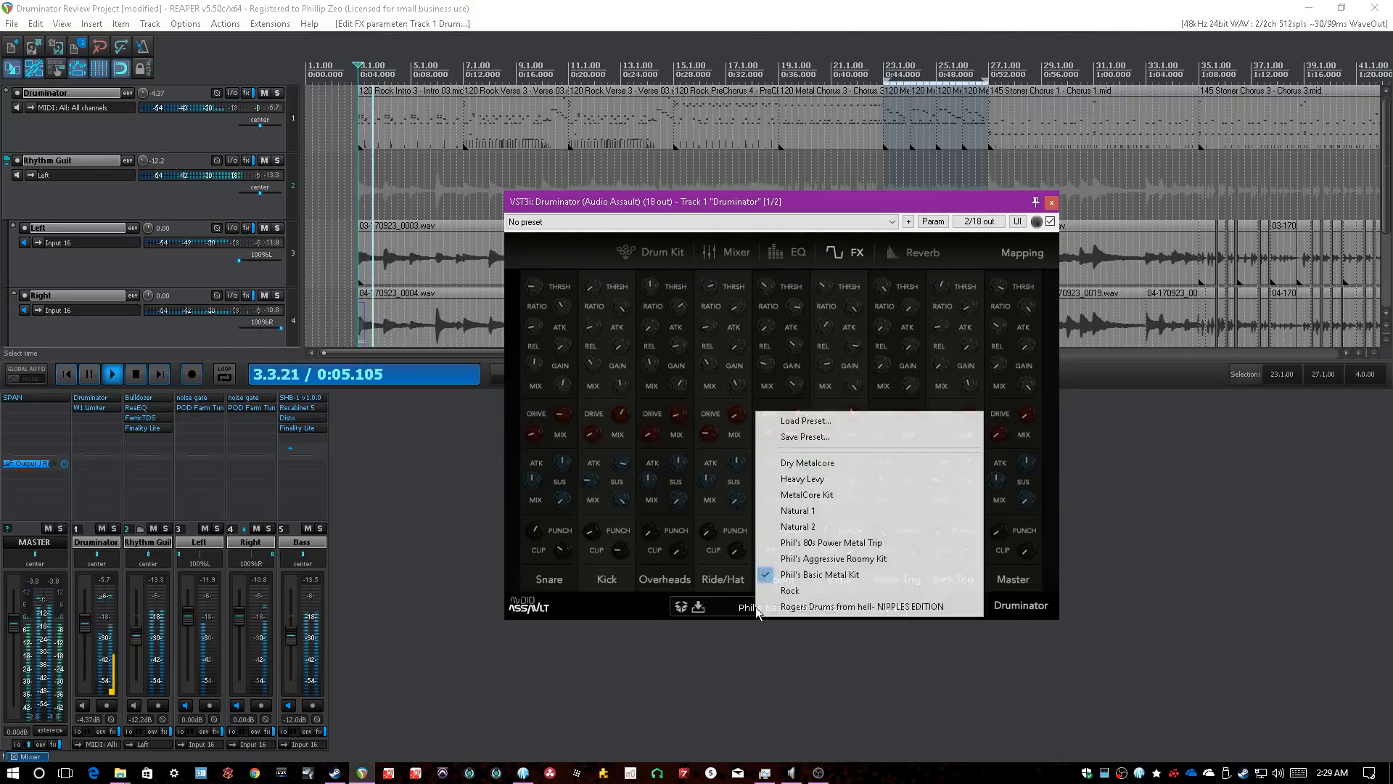
click(811, 573)
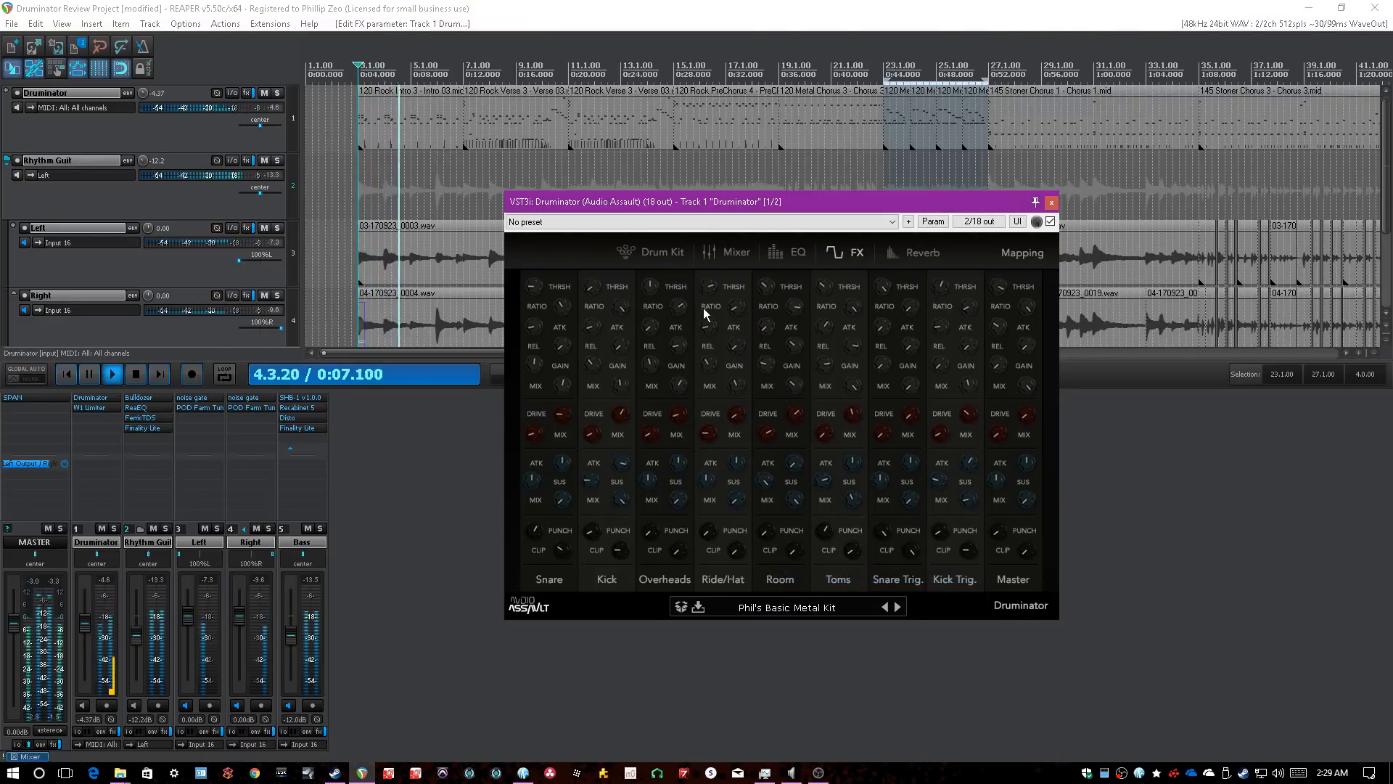
click(651, 6)
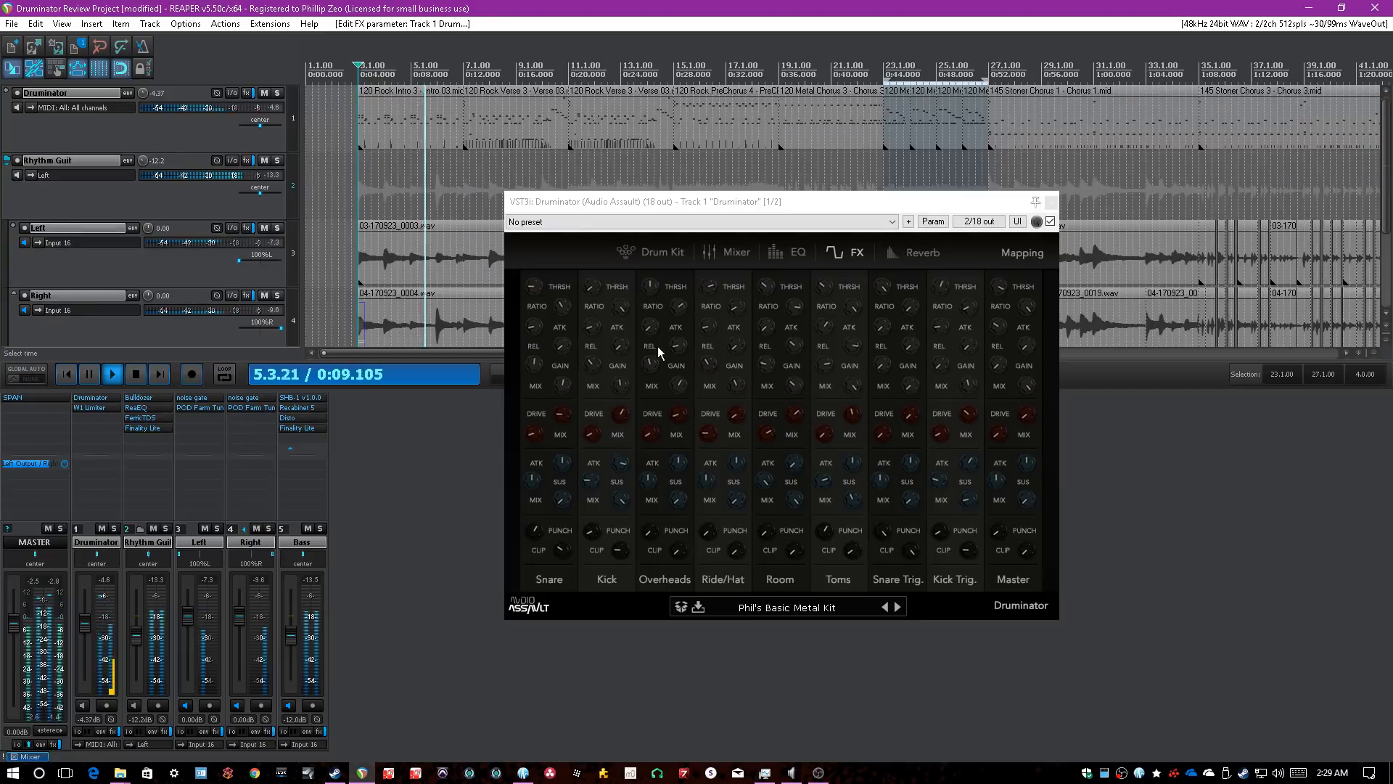
- Adjust Druminator's master fader in its mixer, trying -1, while the full mix plays
click(714, 252)
drag(1011, 521, 1014, 530)
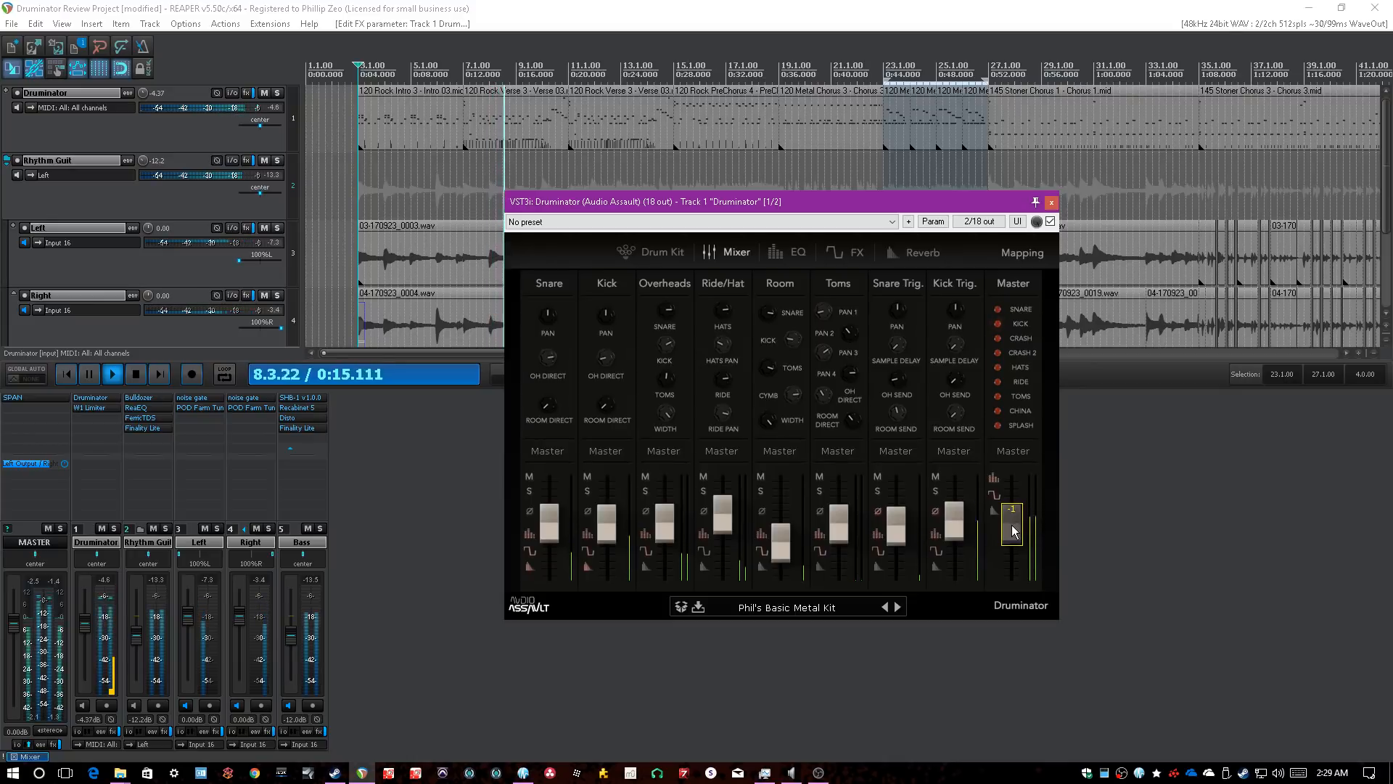
click(107, 581)
click(340, 572)
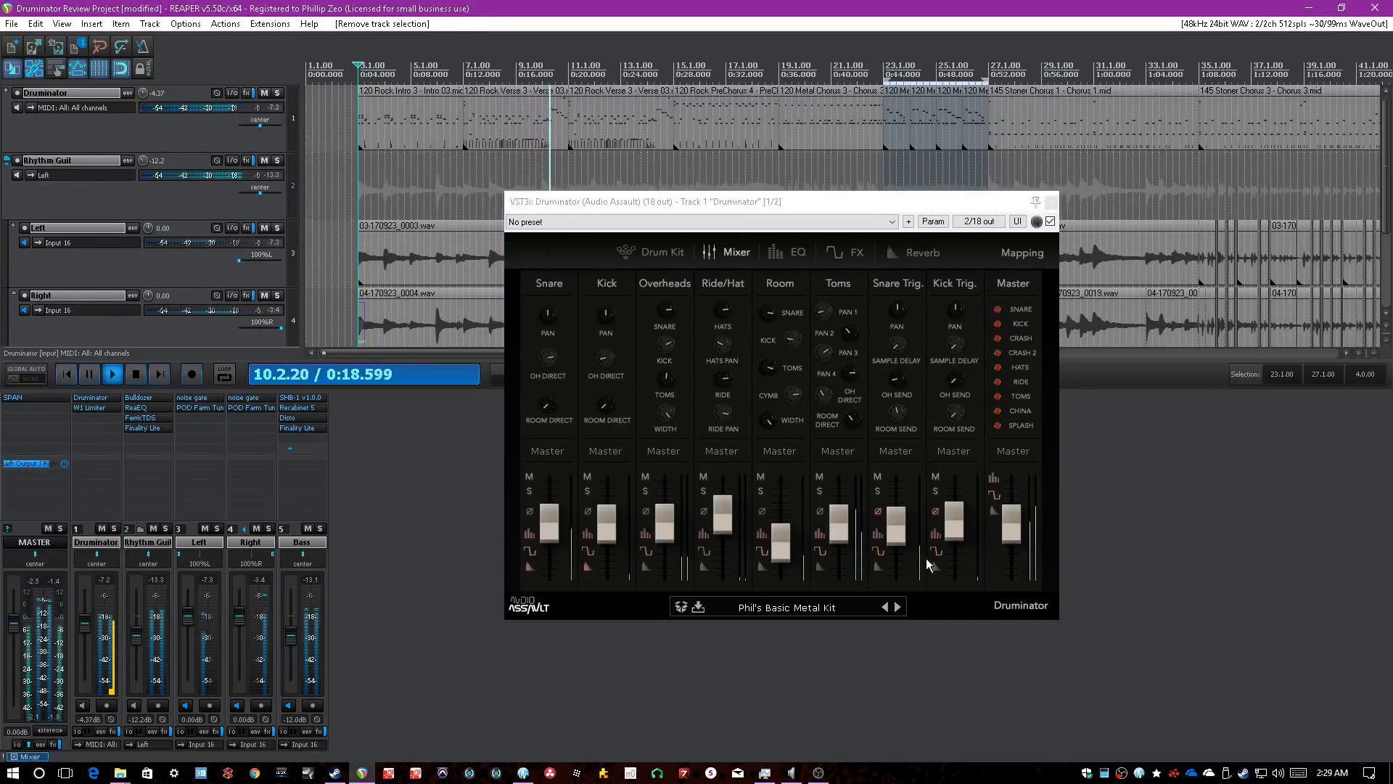
click(1014, 527)
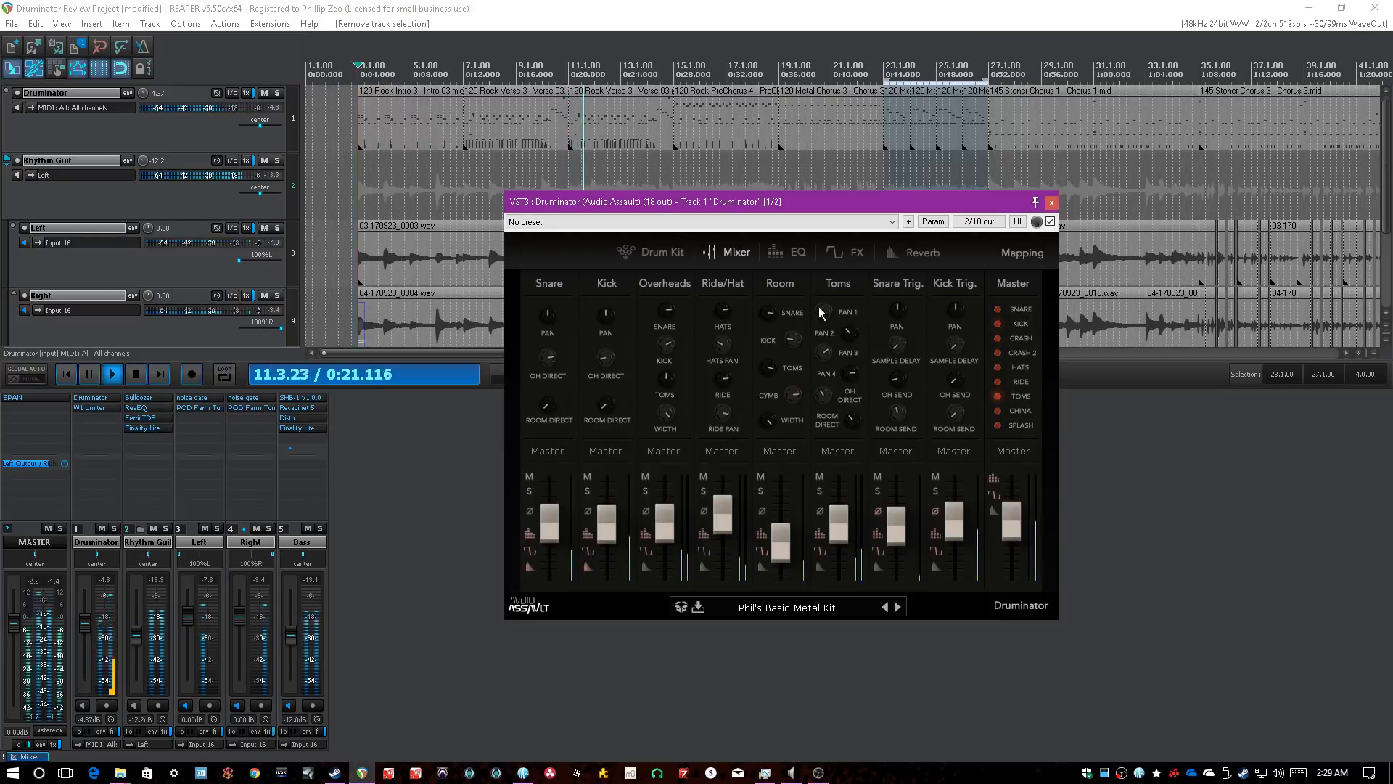
- Check Druminator's FX and Reverb settings, stop playback and identify the parameter names of the snare and kick reverb mix knobs
click(835, 248)
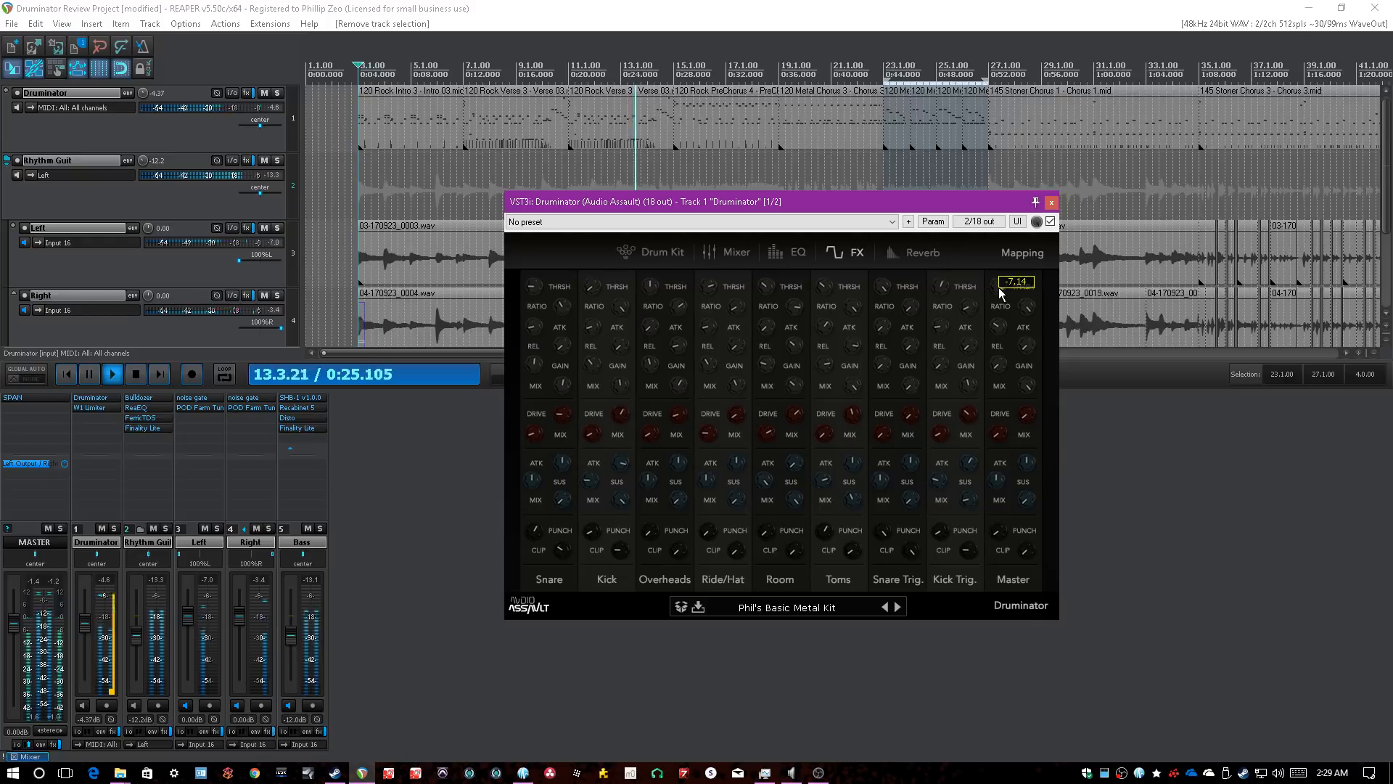
click(904, 258)
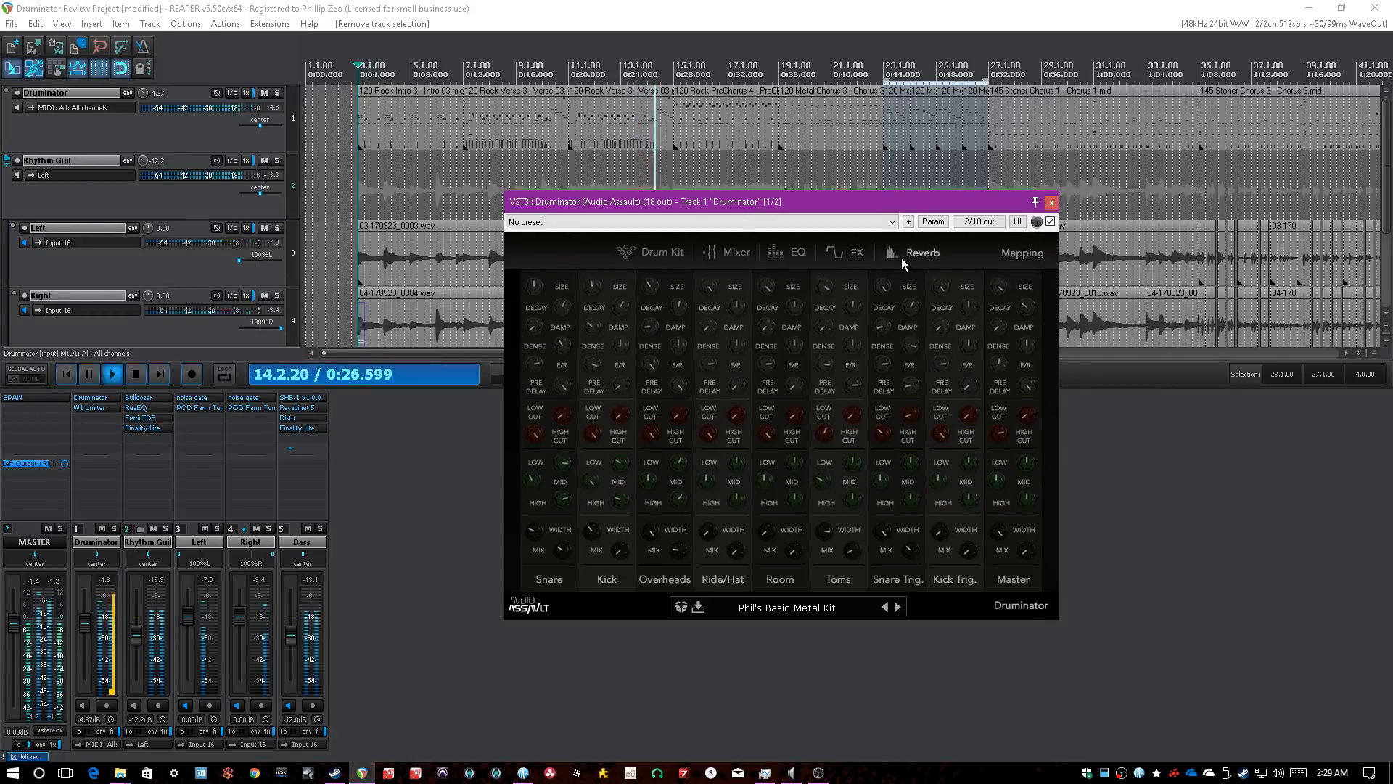
key(space)
right_click(563, 554)
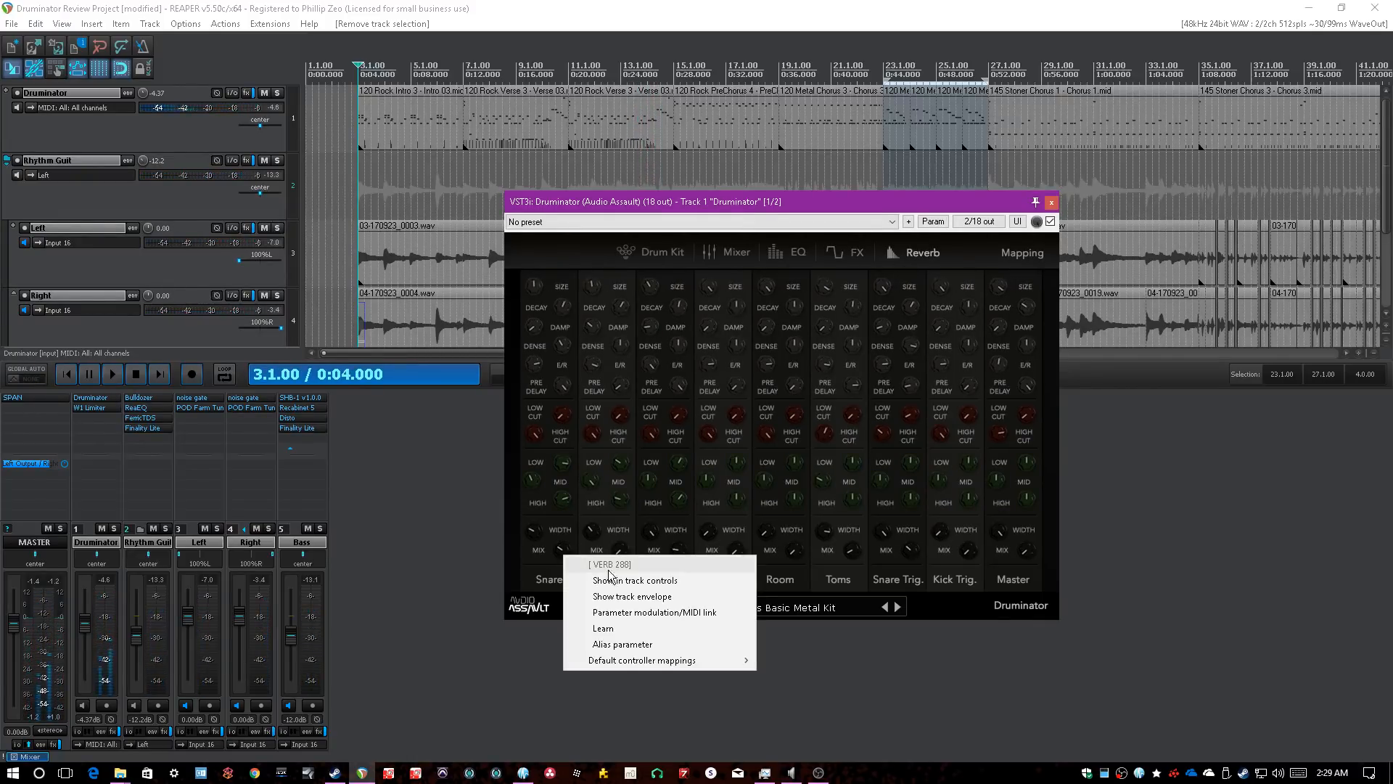
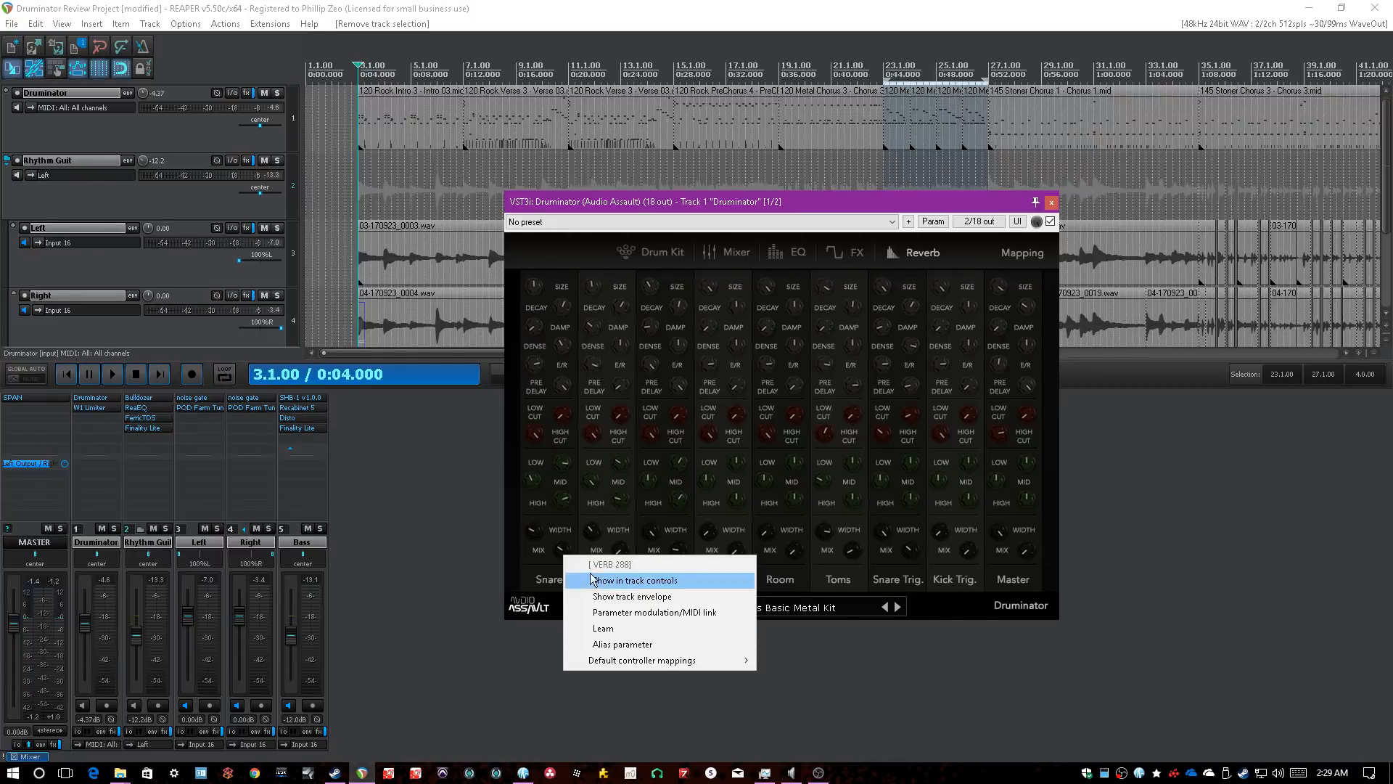
click(622, 537)
right_click(616, 546)
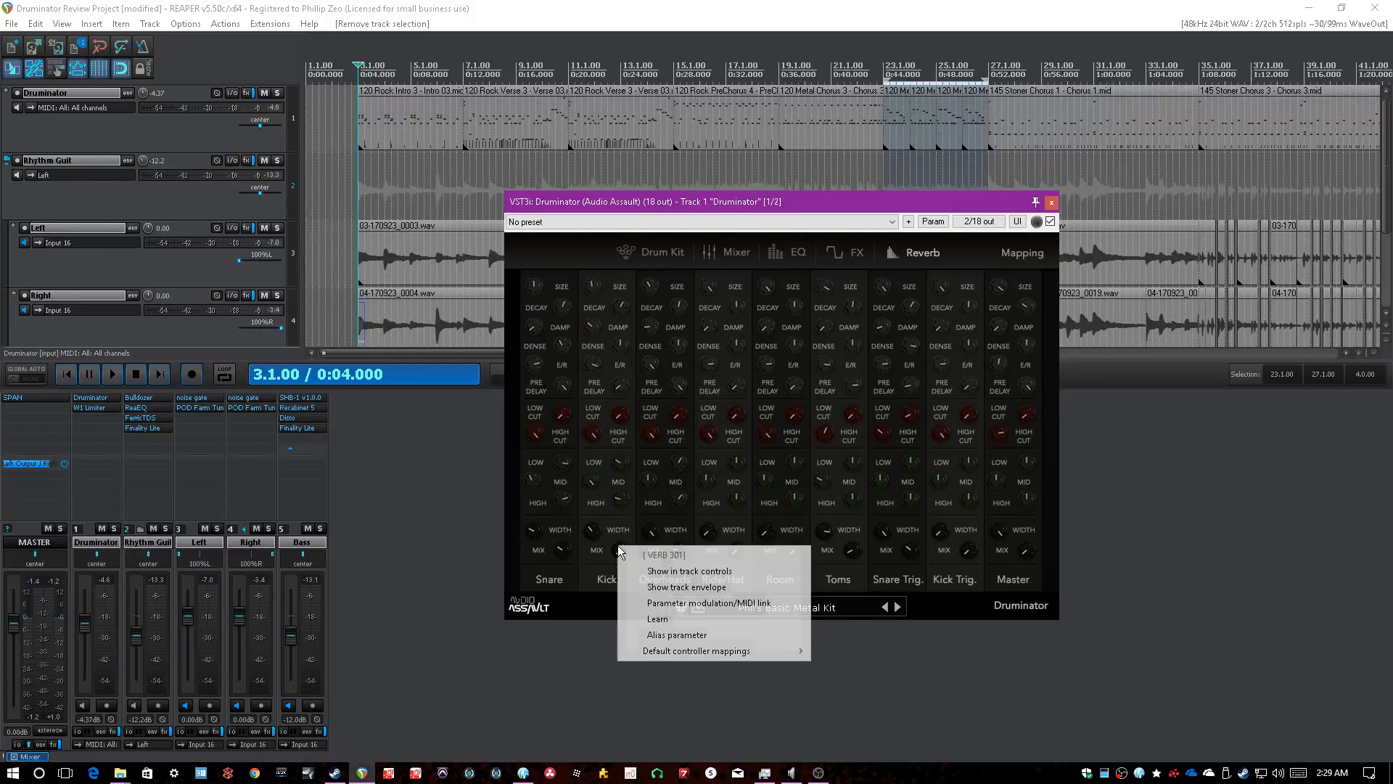
click(589, 572)
right_click(567, 553)
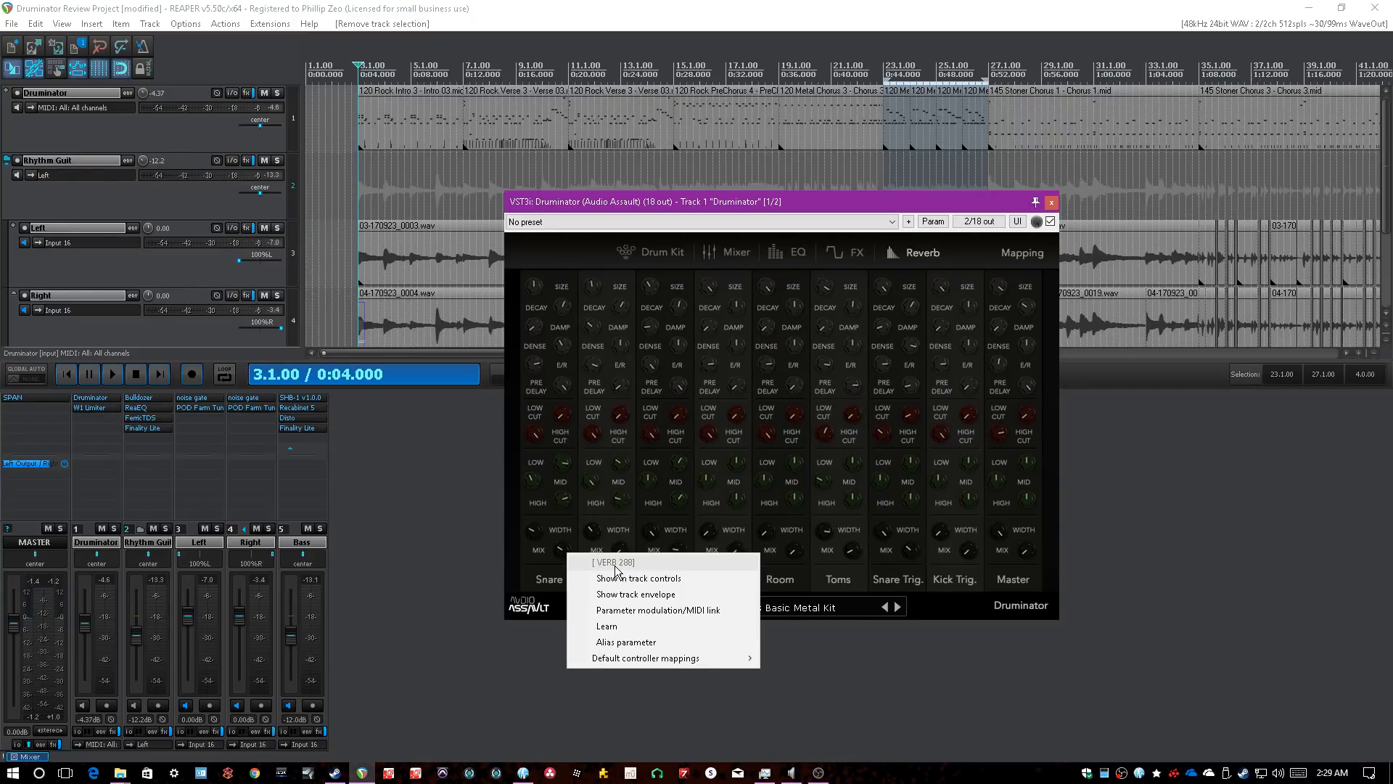
click(375, 526)
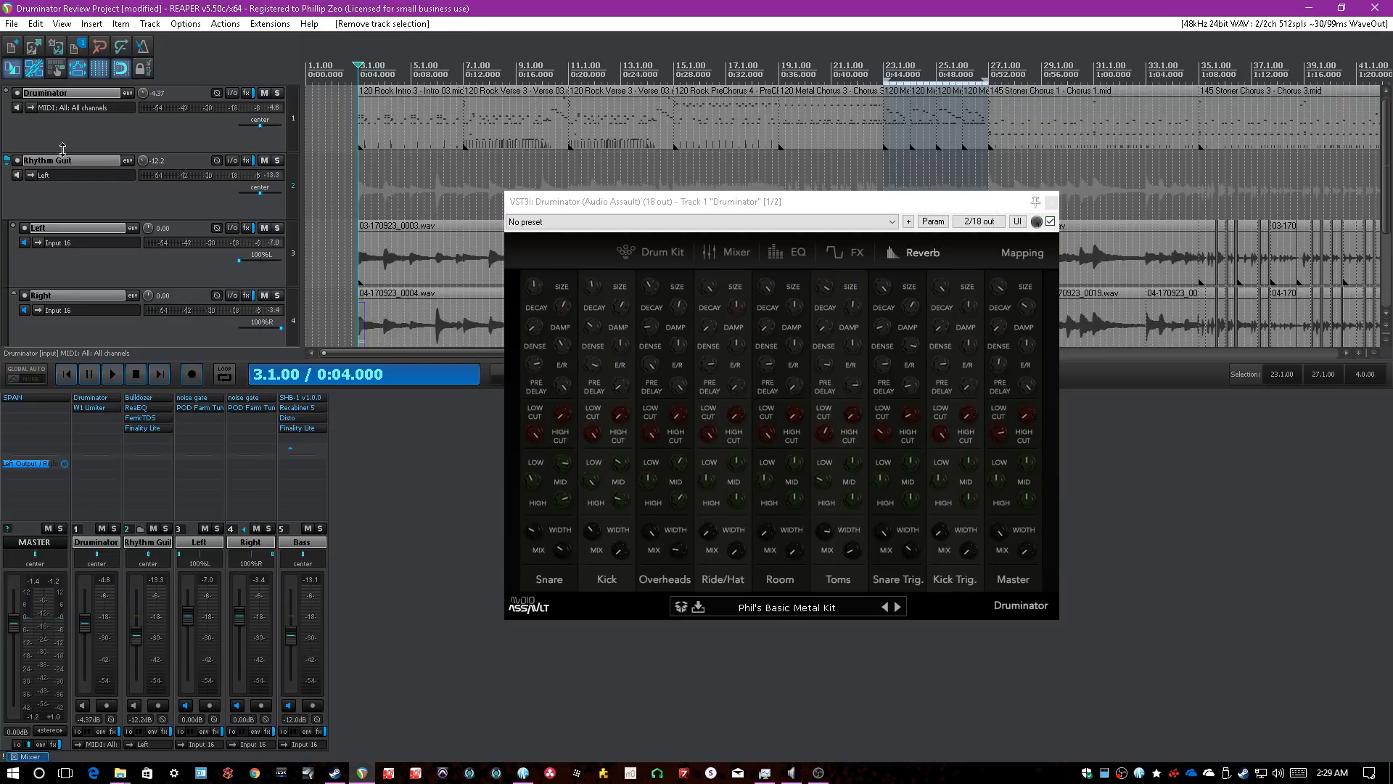
- Filter the Druminator track's envelopes by 288 and activate the VERB 288 envelope for snare reverb mix
click(141, 126)
click(127, 93)
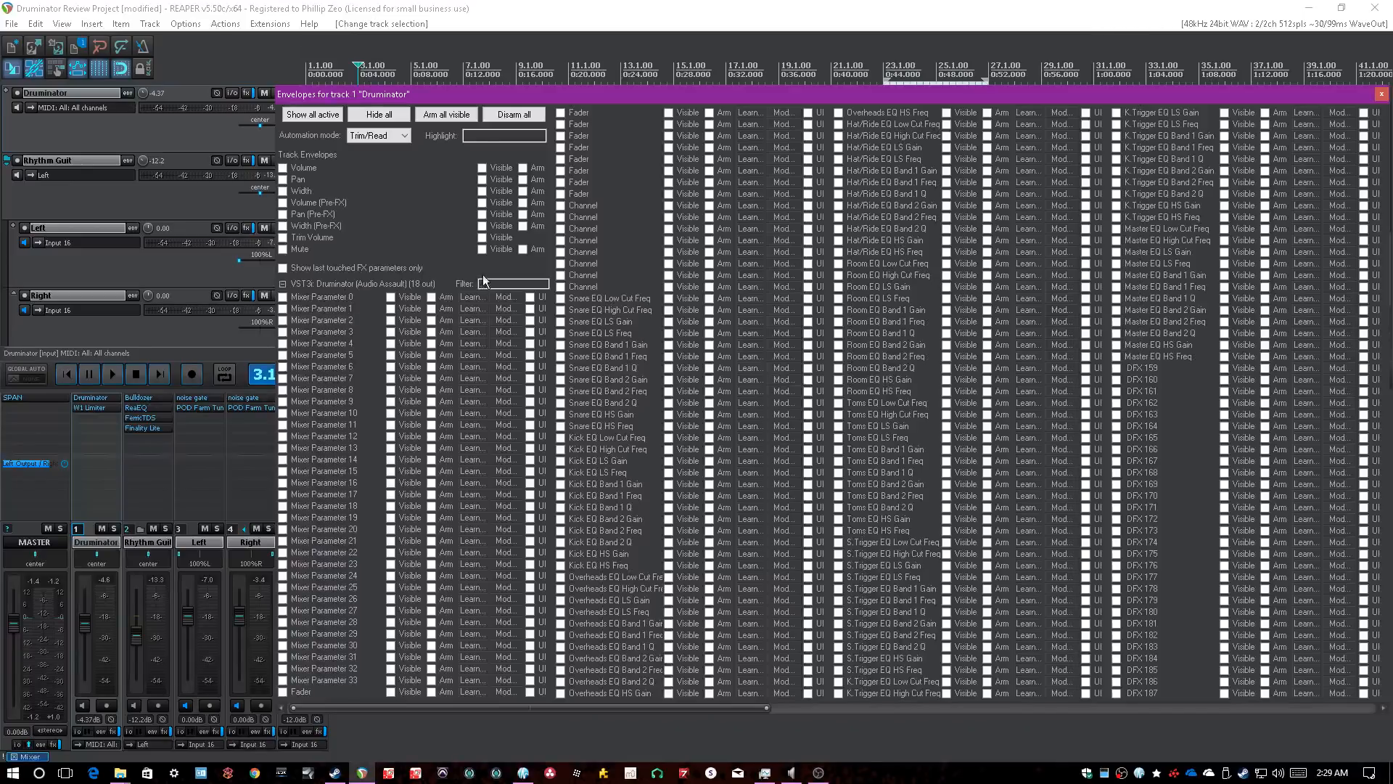
text(288)
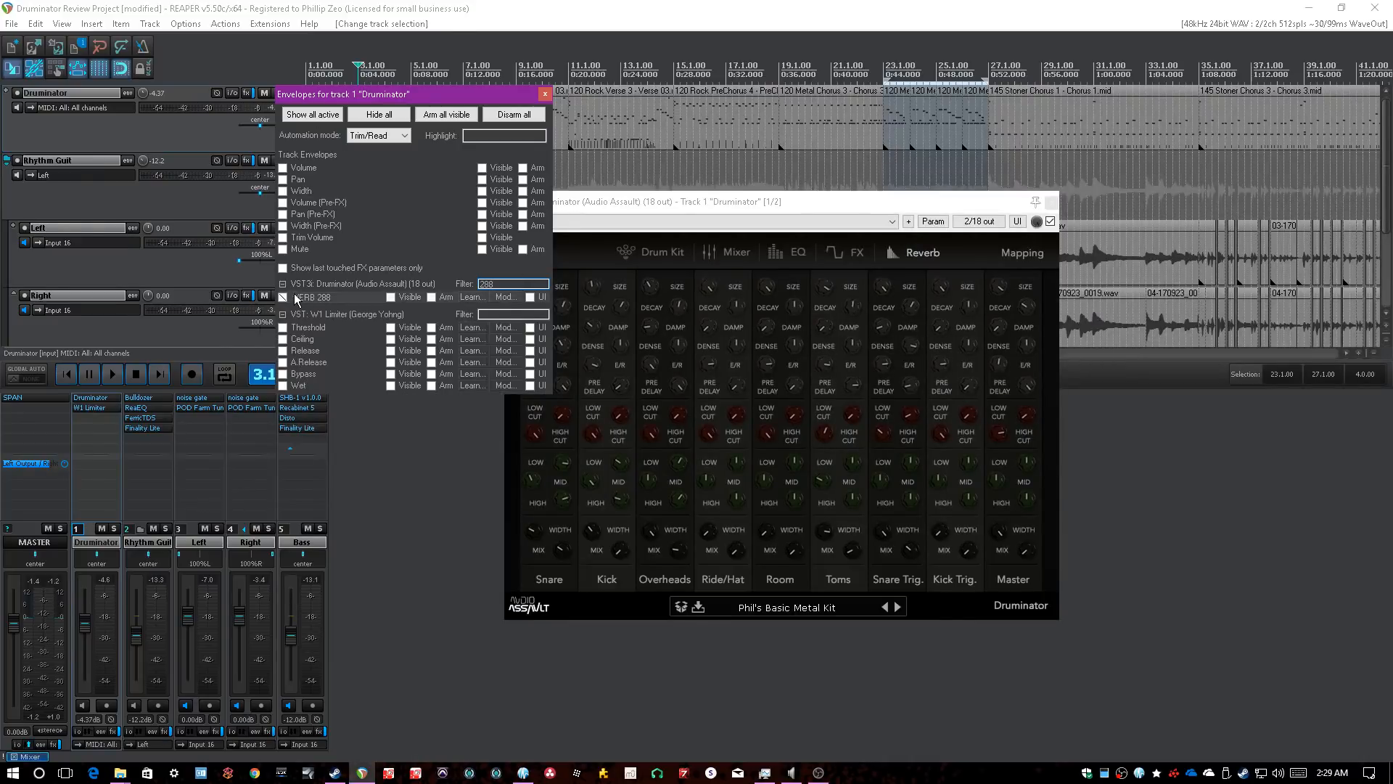
click(283, 297)
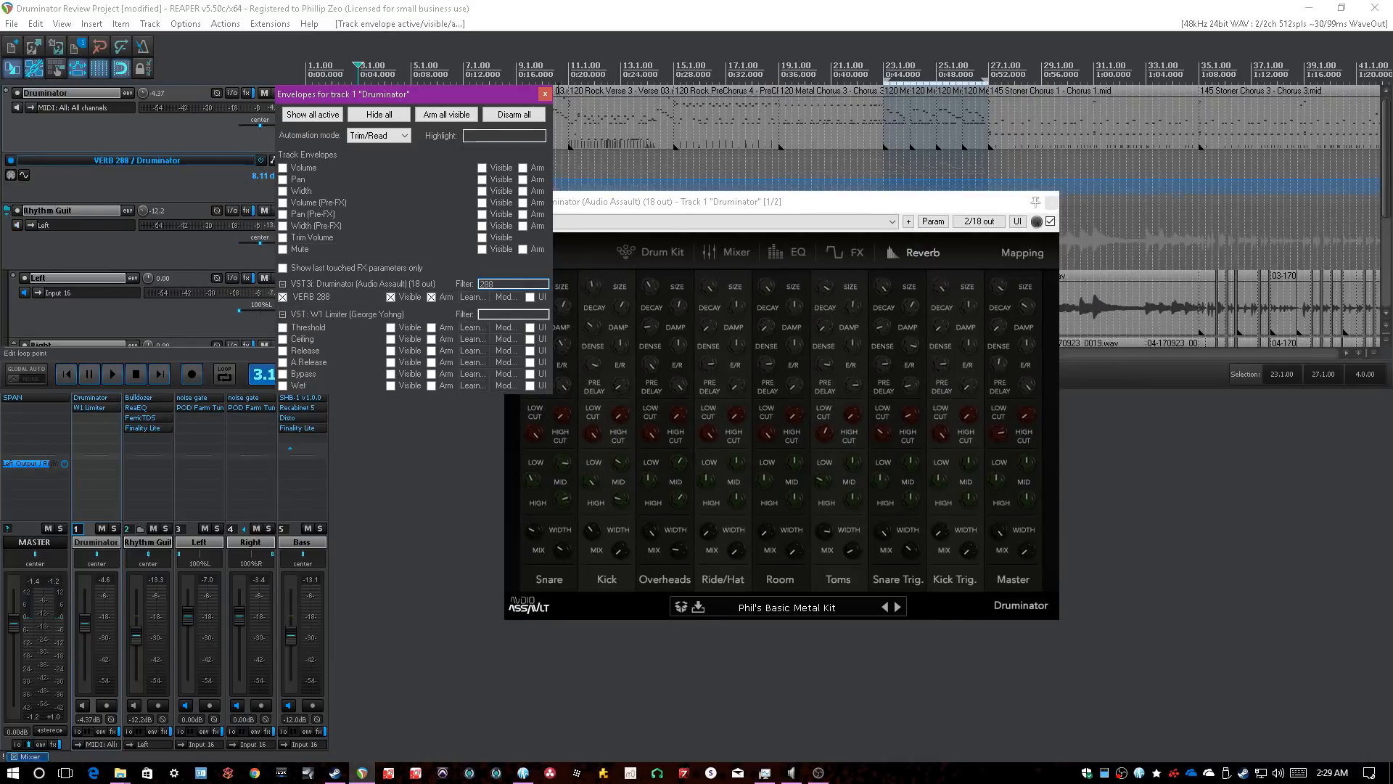
click(545, 94)
- Uncover the VERB 288 envelope lane and add envelope points at the start of bar 27 and bar 43
scroll(1107, 138, down, 3)
drag(916, 208, 957, 284)
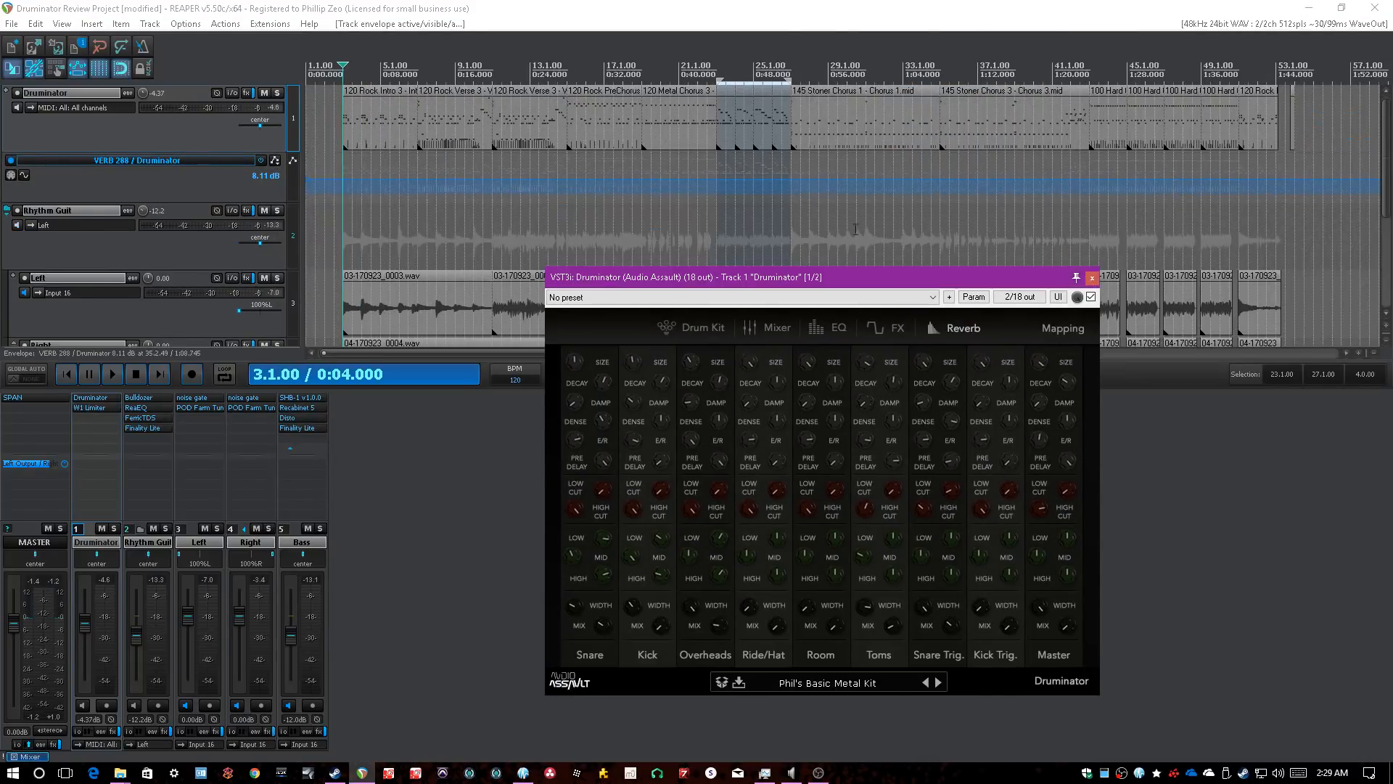
click(793, 172)
scroll(794, 171, up, 4)
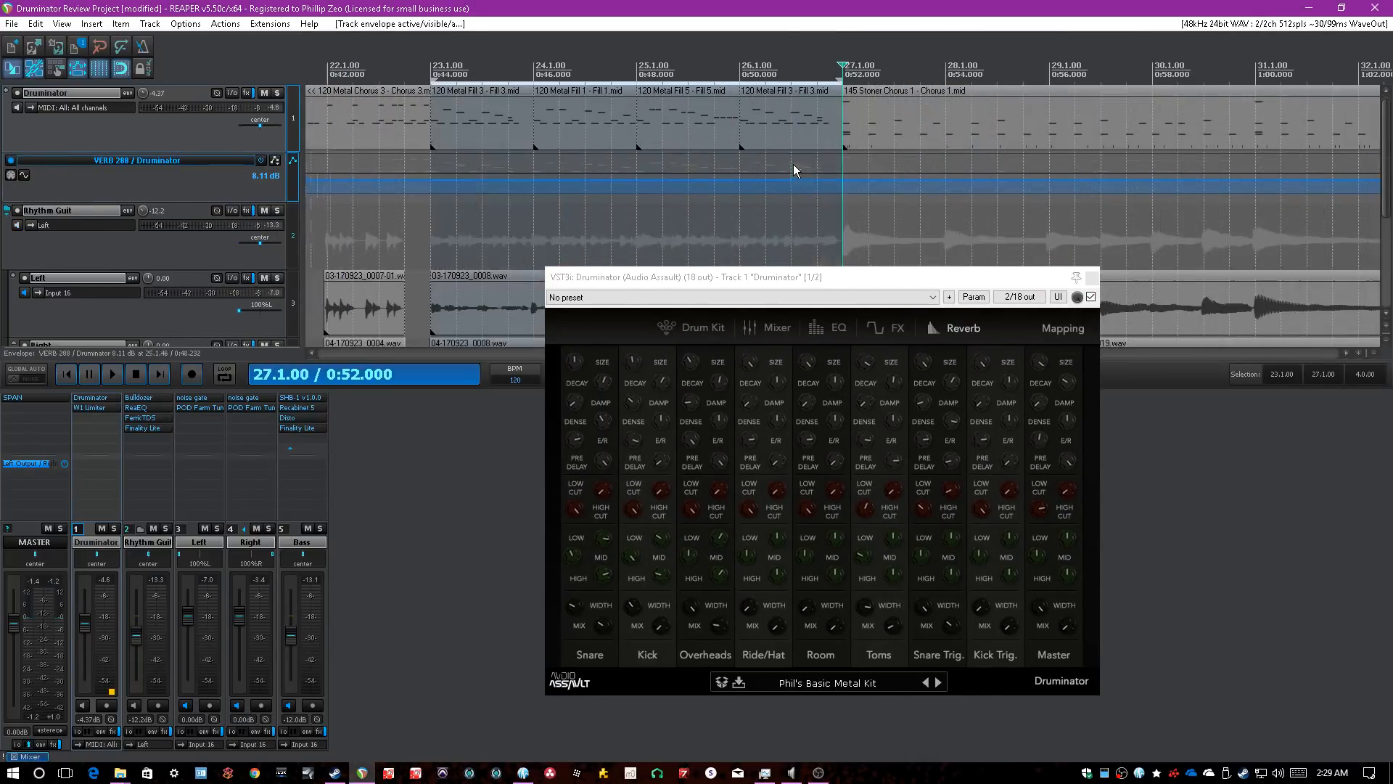
click(848, 195)
scroll(1048, 187, down, 4)
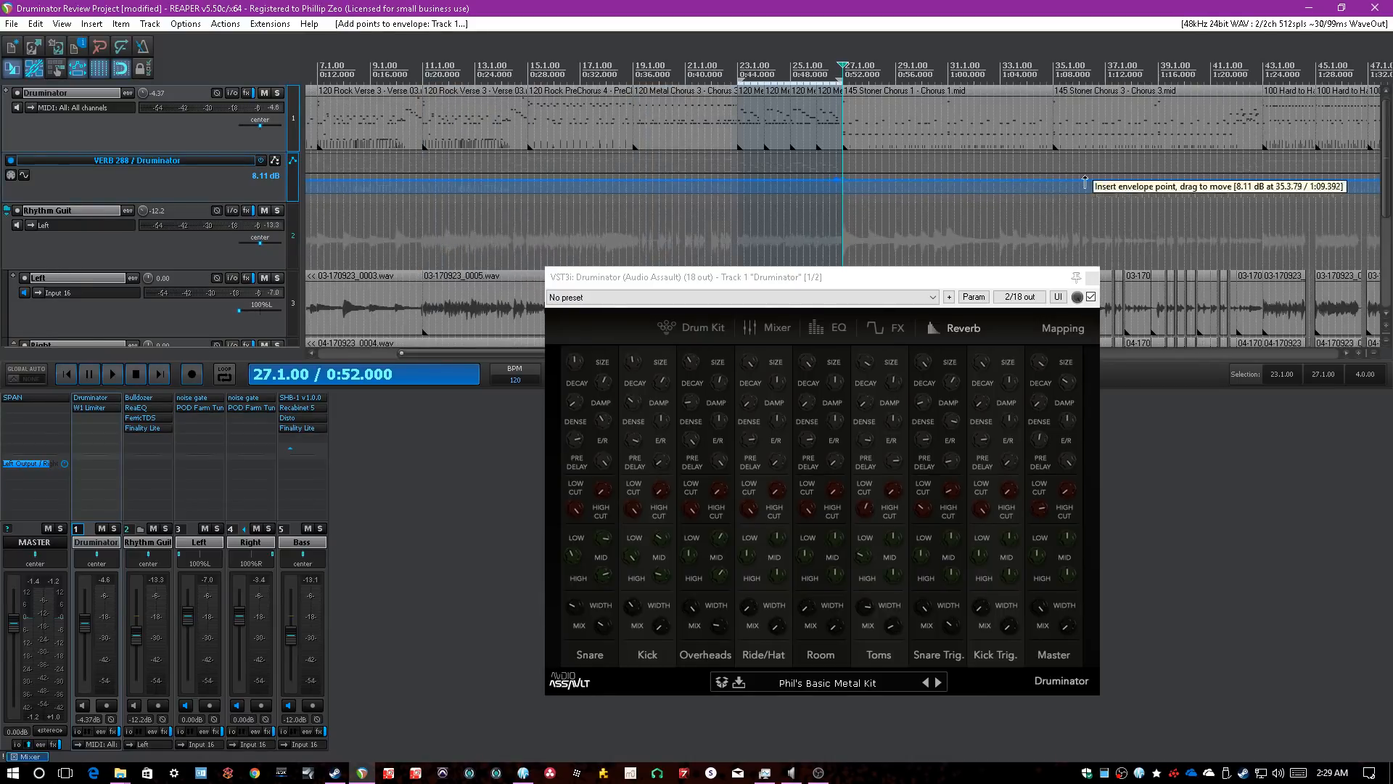
shift+click(1267, 187)
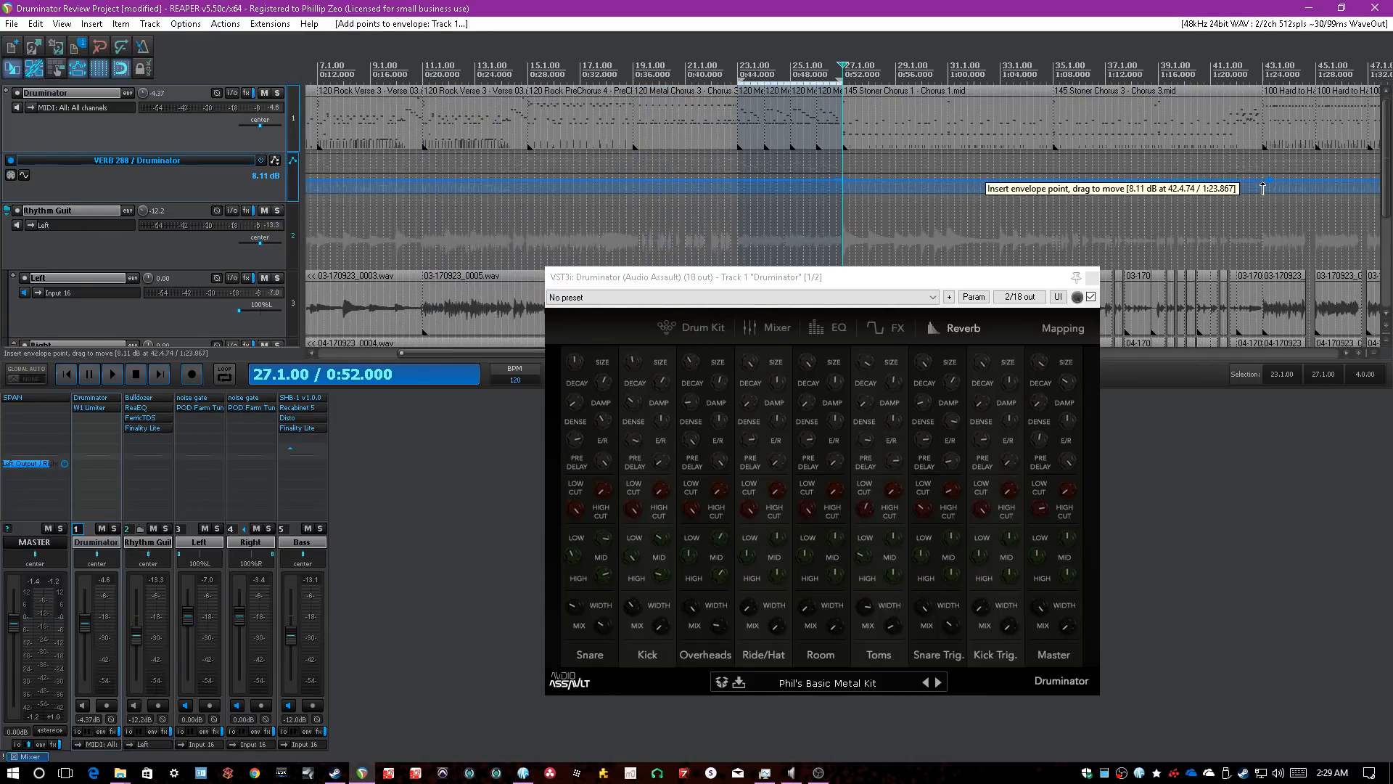
click(1226, 164)
scroll(1226, 164, up, 4)
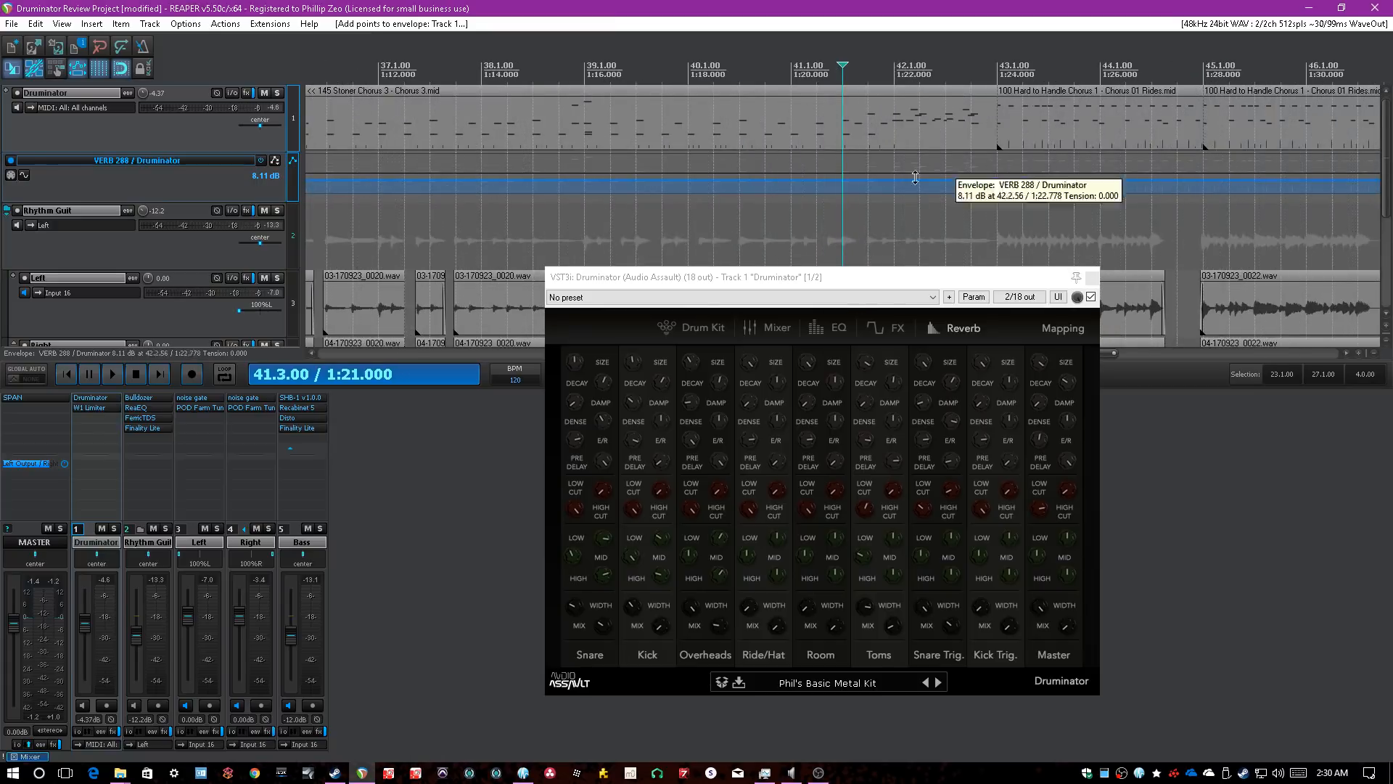
scroll(926, 176, down, 4)
- Raise the VERB 288 envelope between bars 27 and 43 to about 12 dB and play the mix from just before bar 27
drag(565, 177, 573, 151)
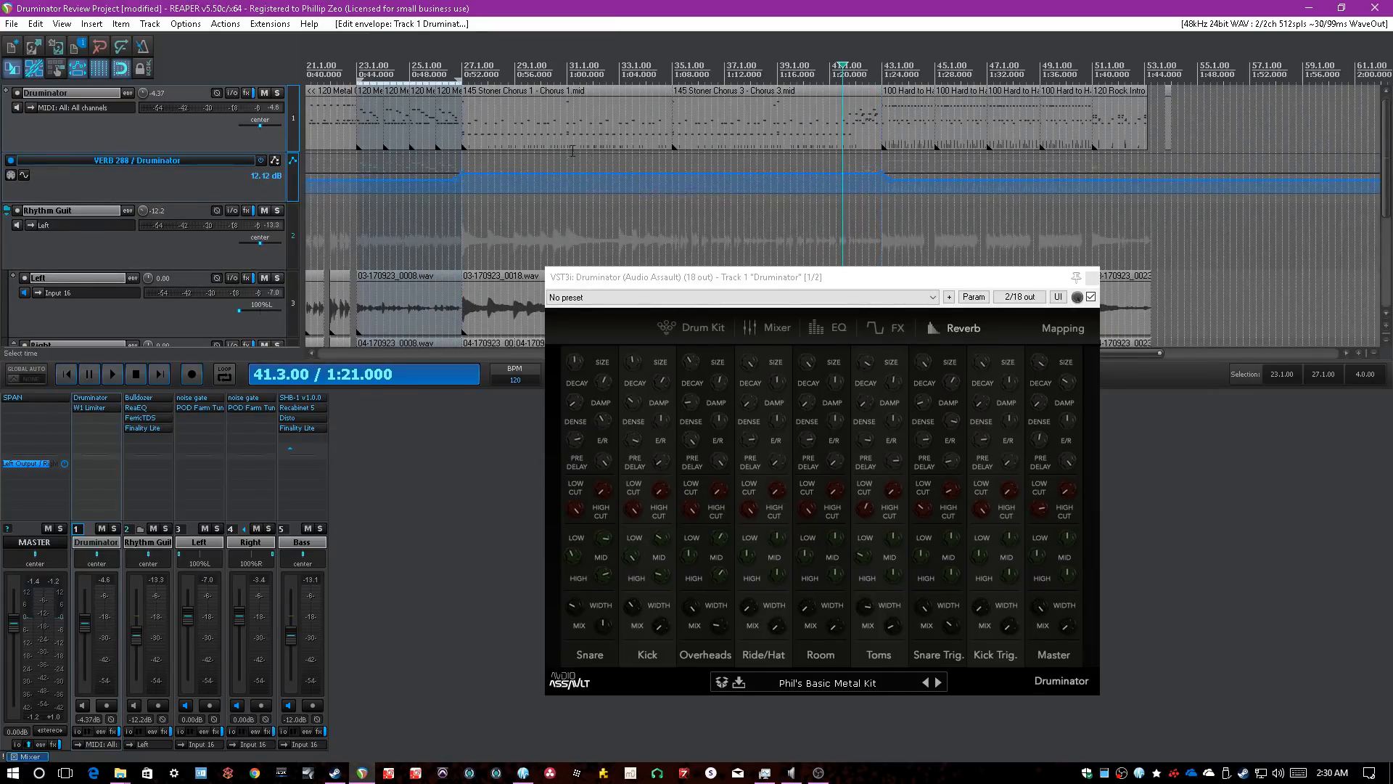
click(451, 159)
key(space)
scroll(898, 177, up, 4)
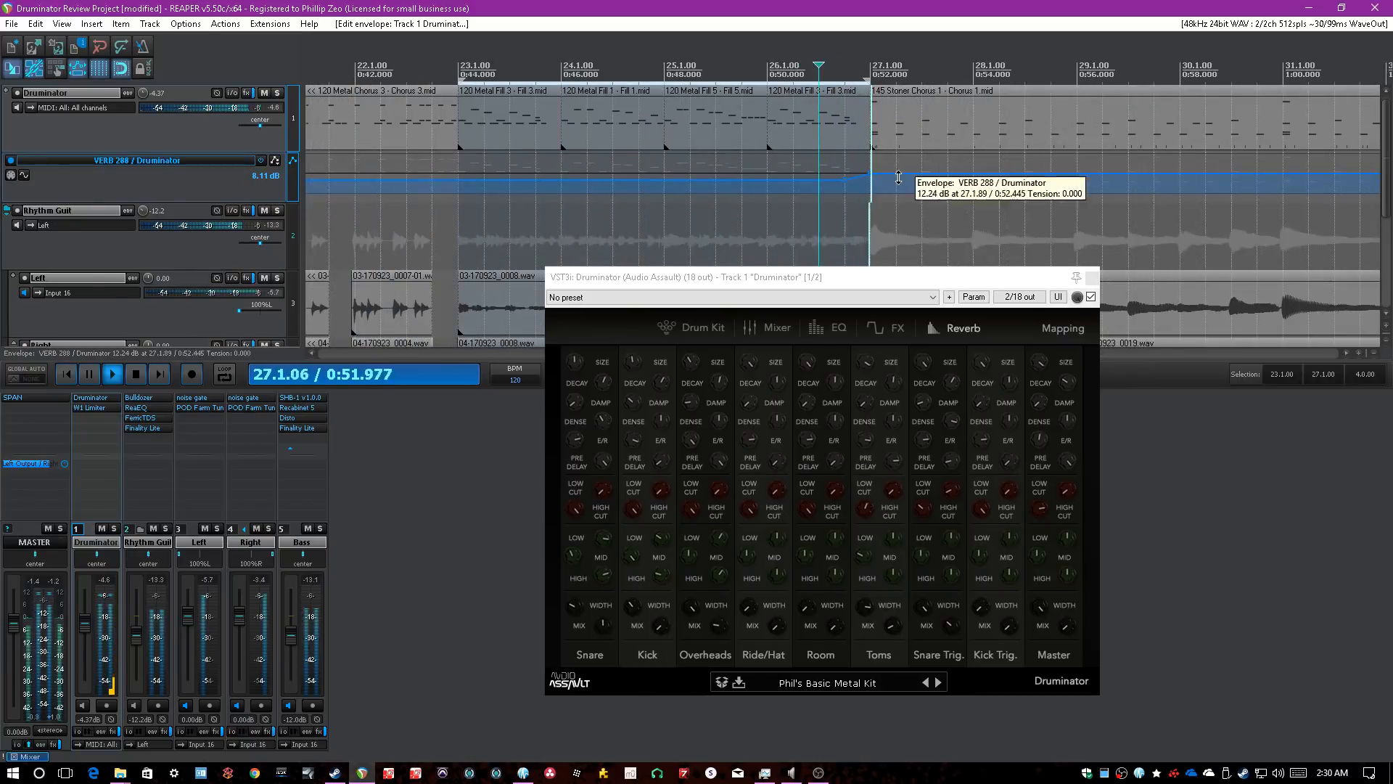
- Identify the parameter name of the Kick reverb mix knob in Druminator
scroll(969, 181, down, 2)
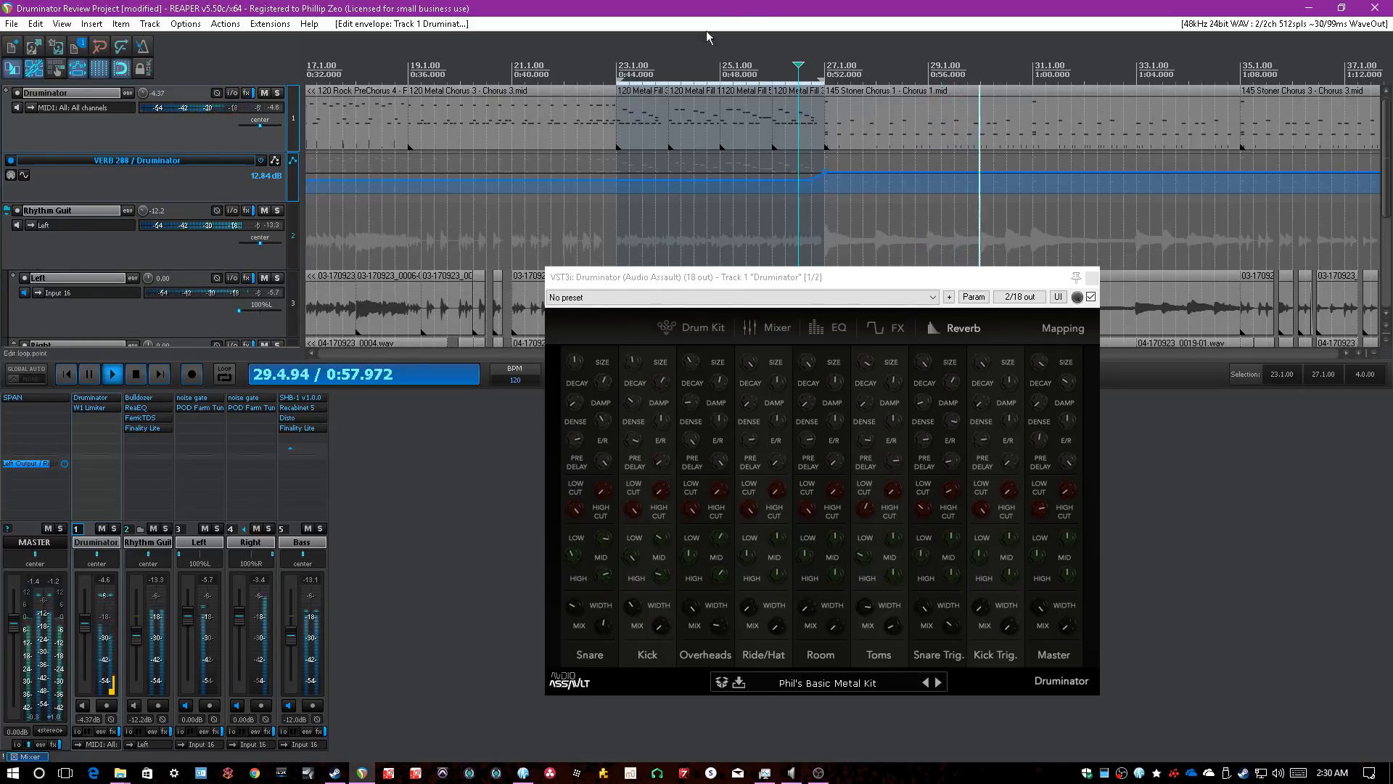
scroll(690, 43, down, 2)
scroll(678, 47, down, 2)
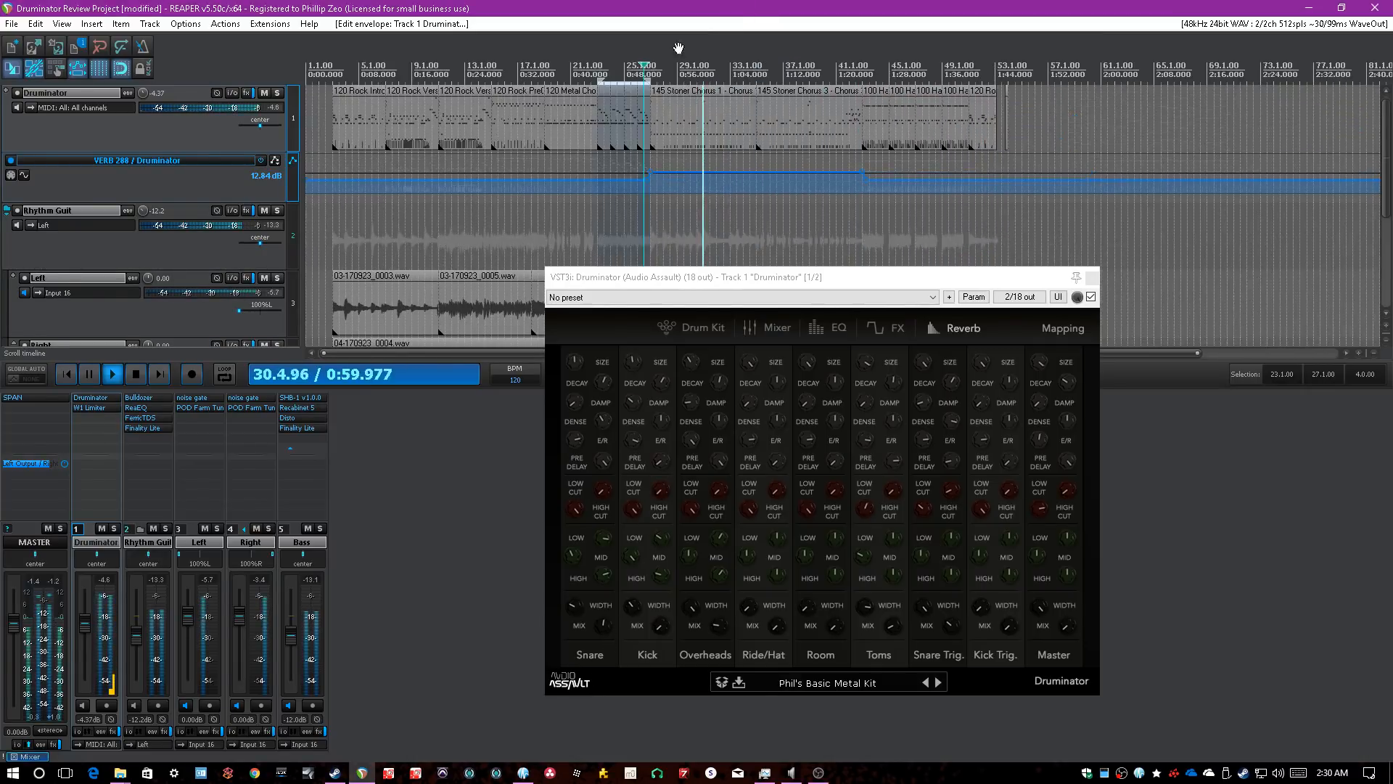
right_click(667, 627)
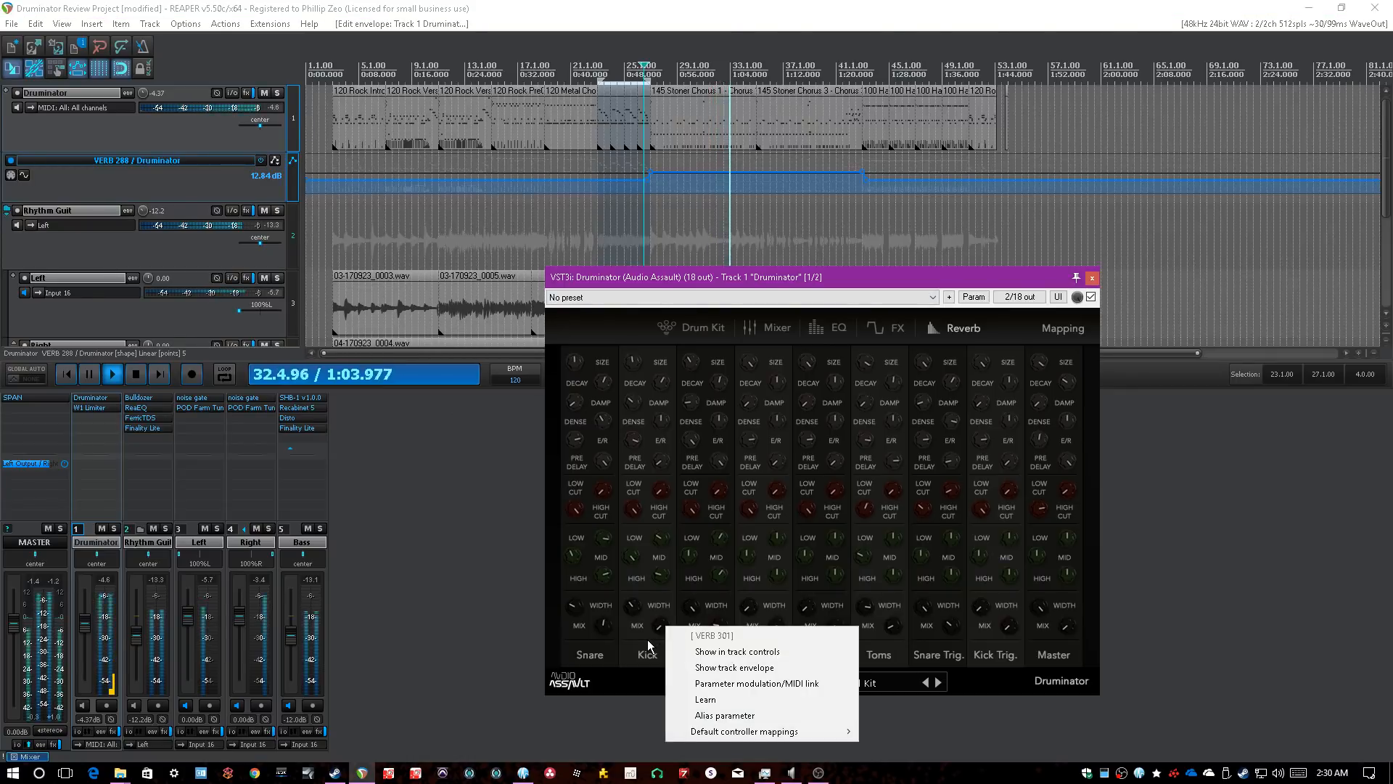
click(648, 642)
click(573, 5)
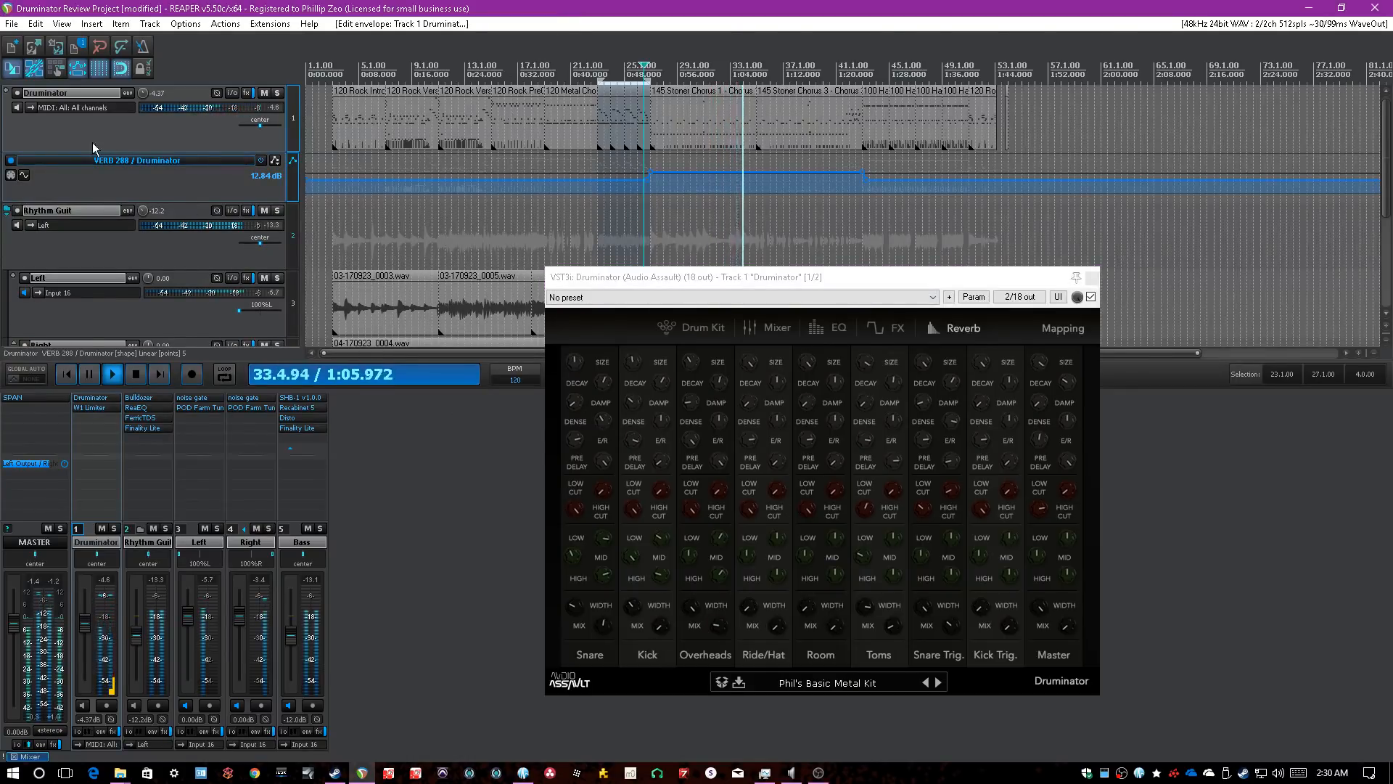
- Filter the Druminator track's envelopes by 301 and activate the VERB 301 envelope for kick reverb mix
click(129, 94)
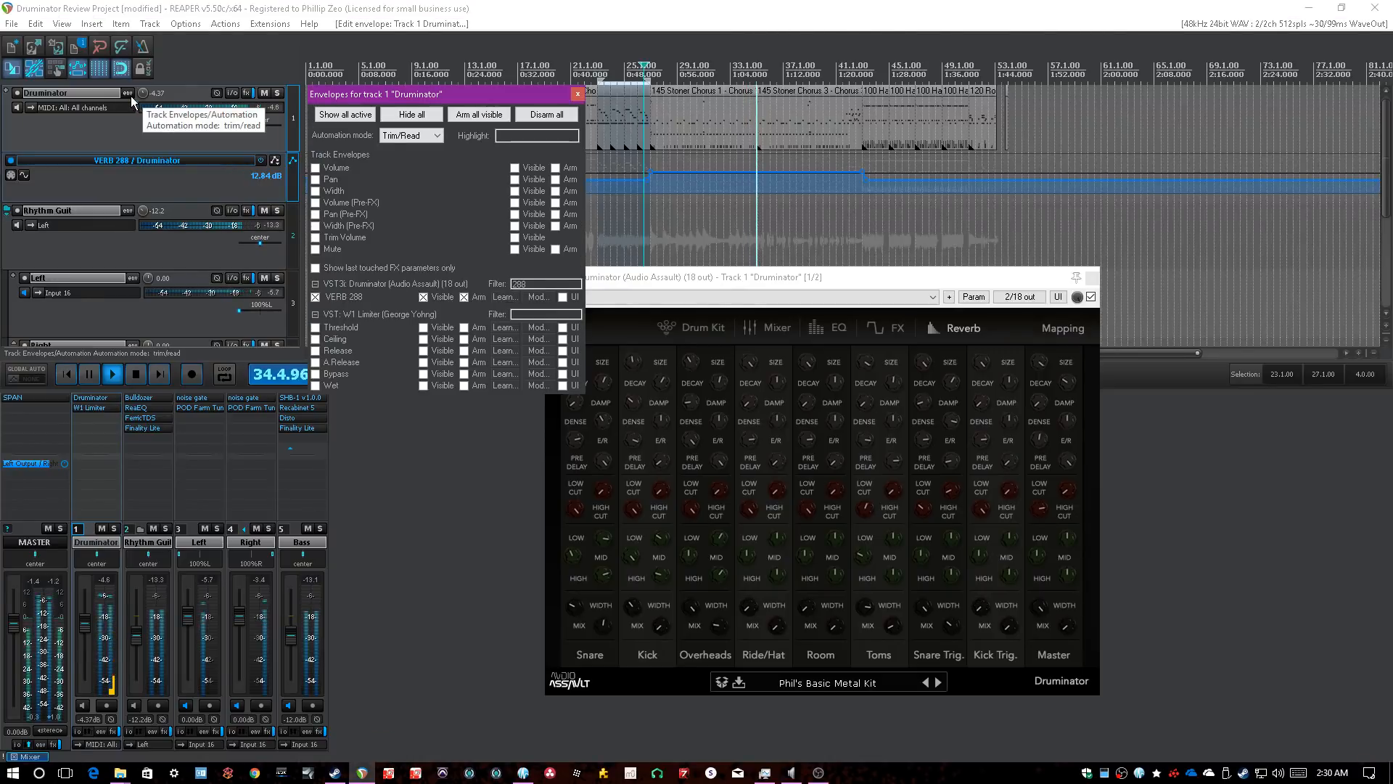
double_click(512, 285)
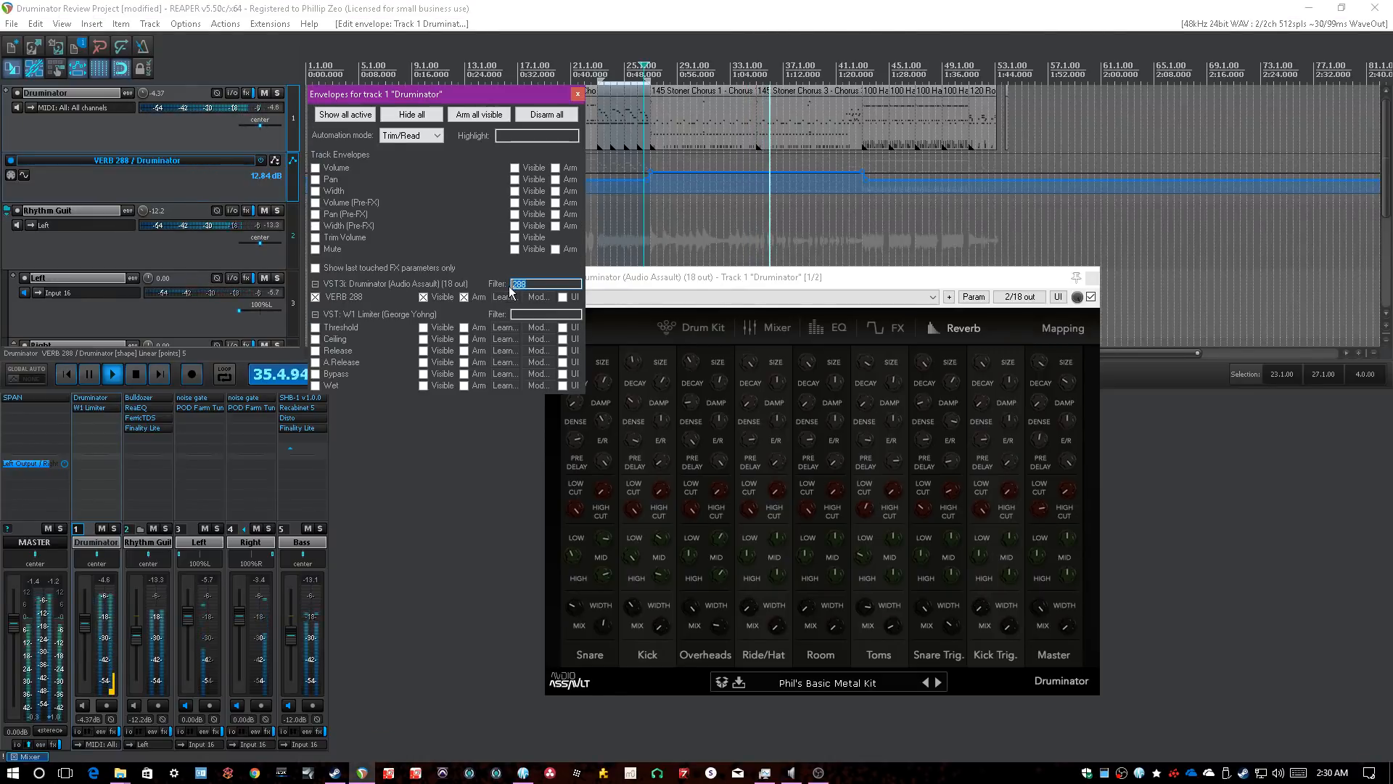
text(301)
click(319, 298)
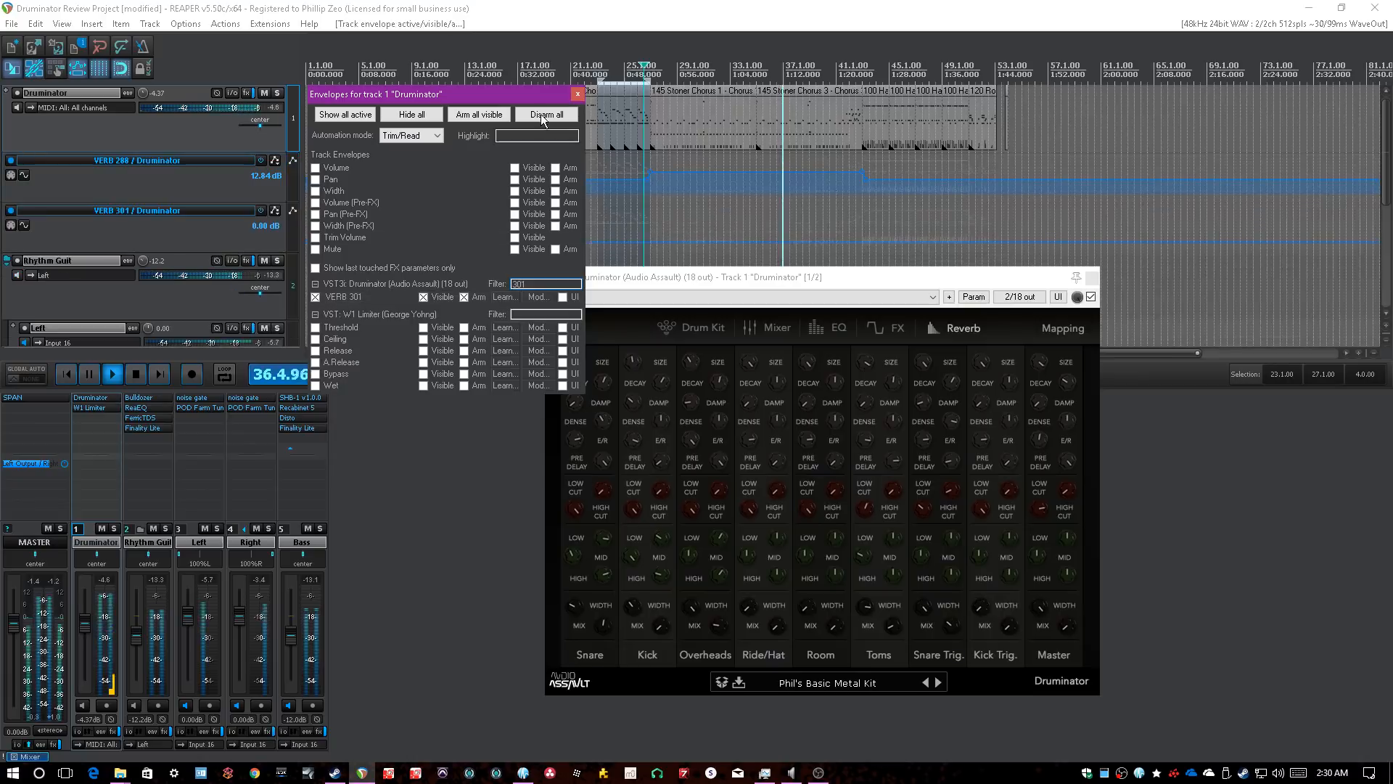
click(577, 93)
- Add points to the VERB 301 envelope around bars 26 and 43 and raise the section between them to about 10 dB
click(643, 242)
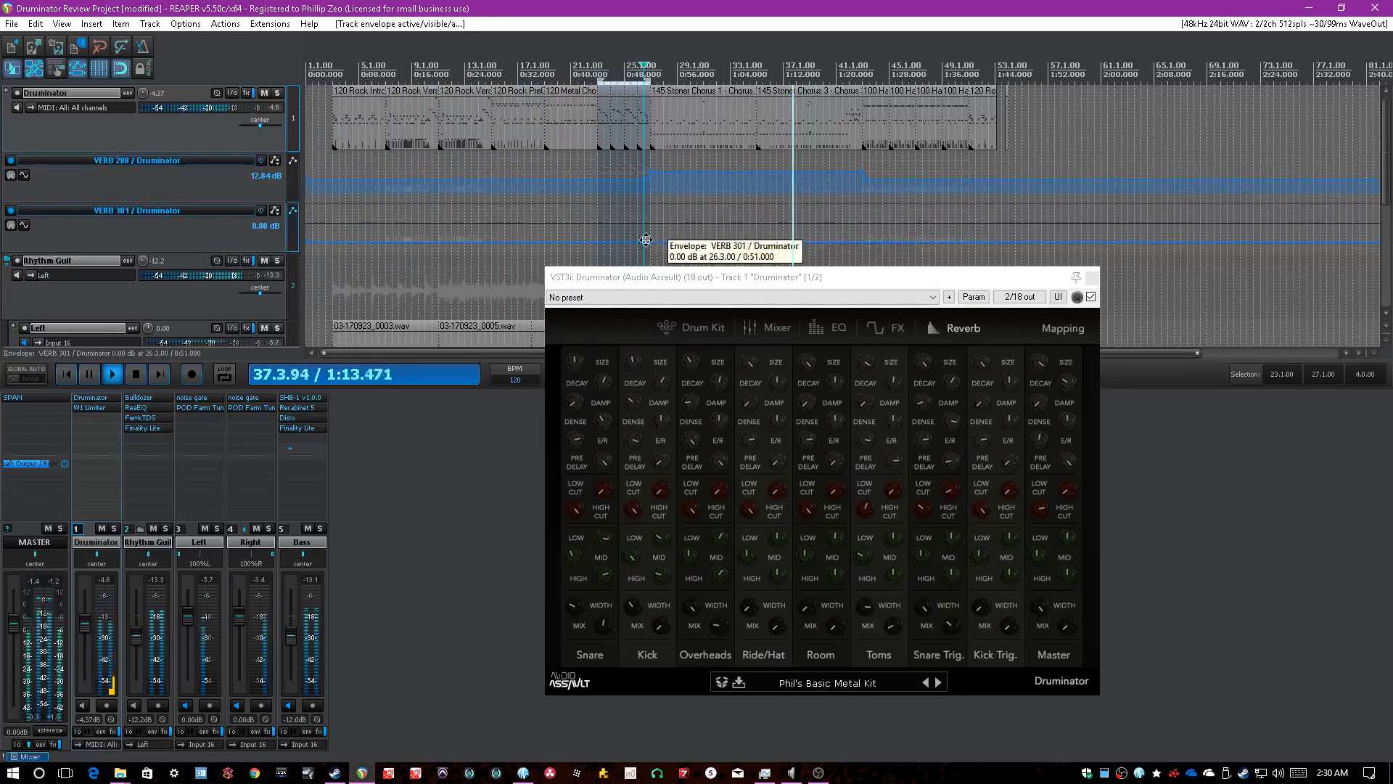
click(863, 242)
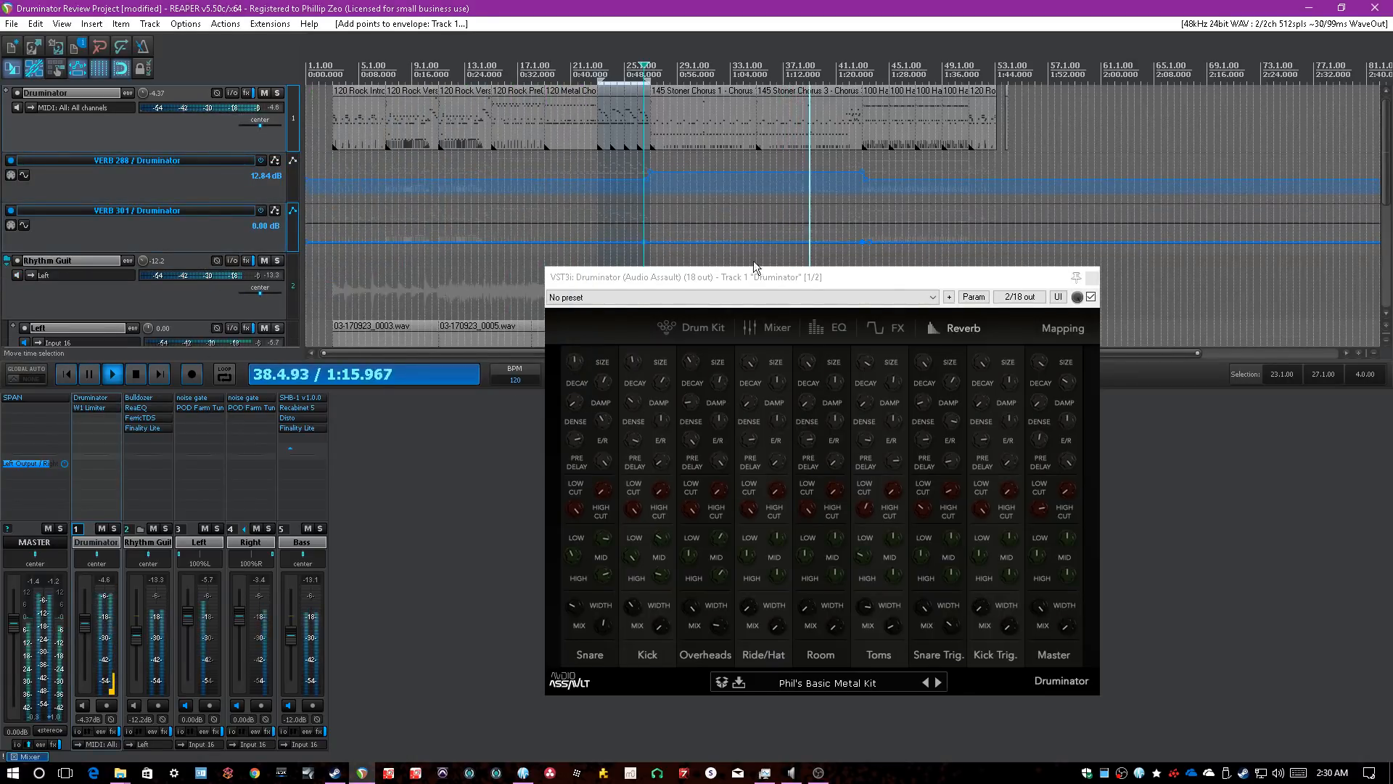
shift+click(638, 241)
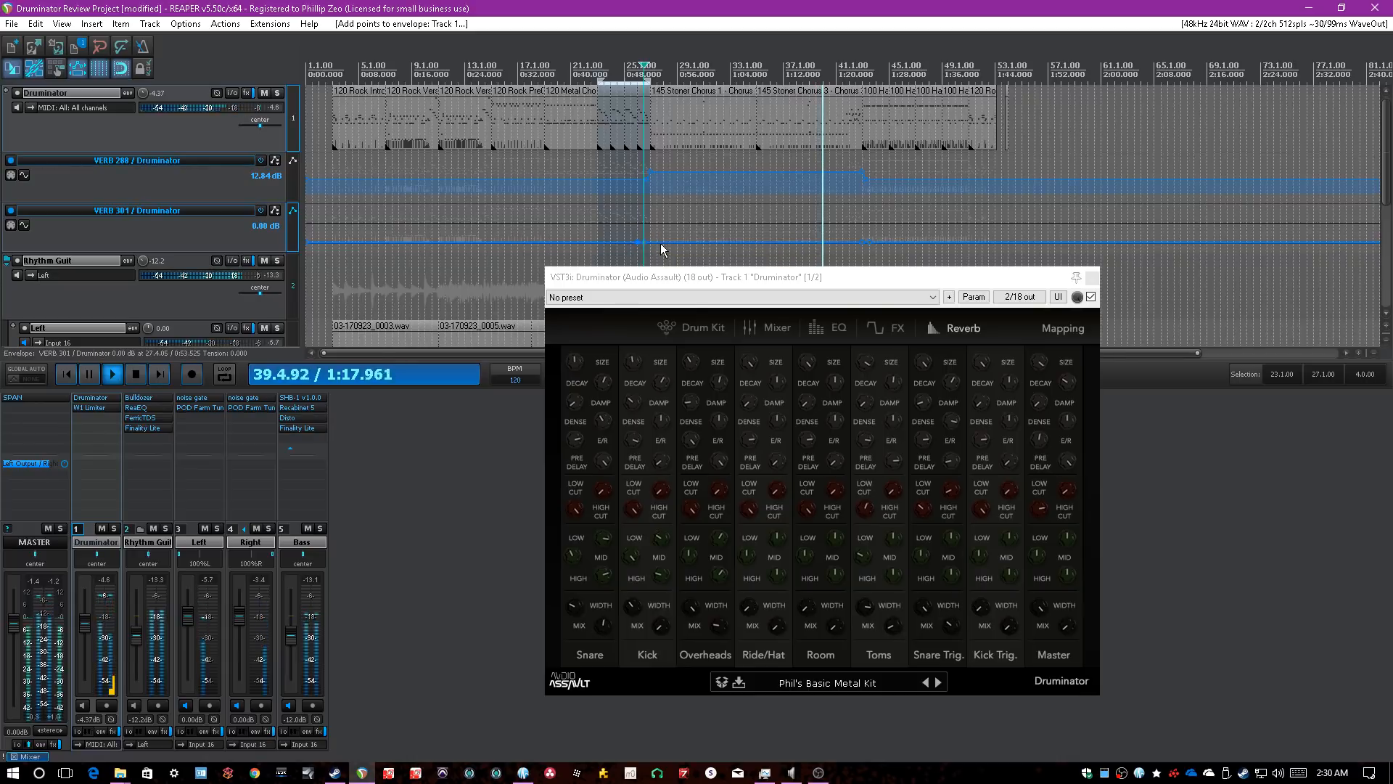
drag(661, 243, 667, 181)
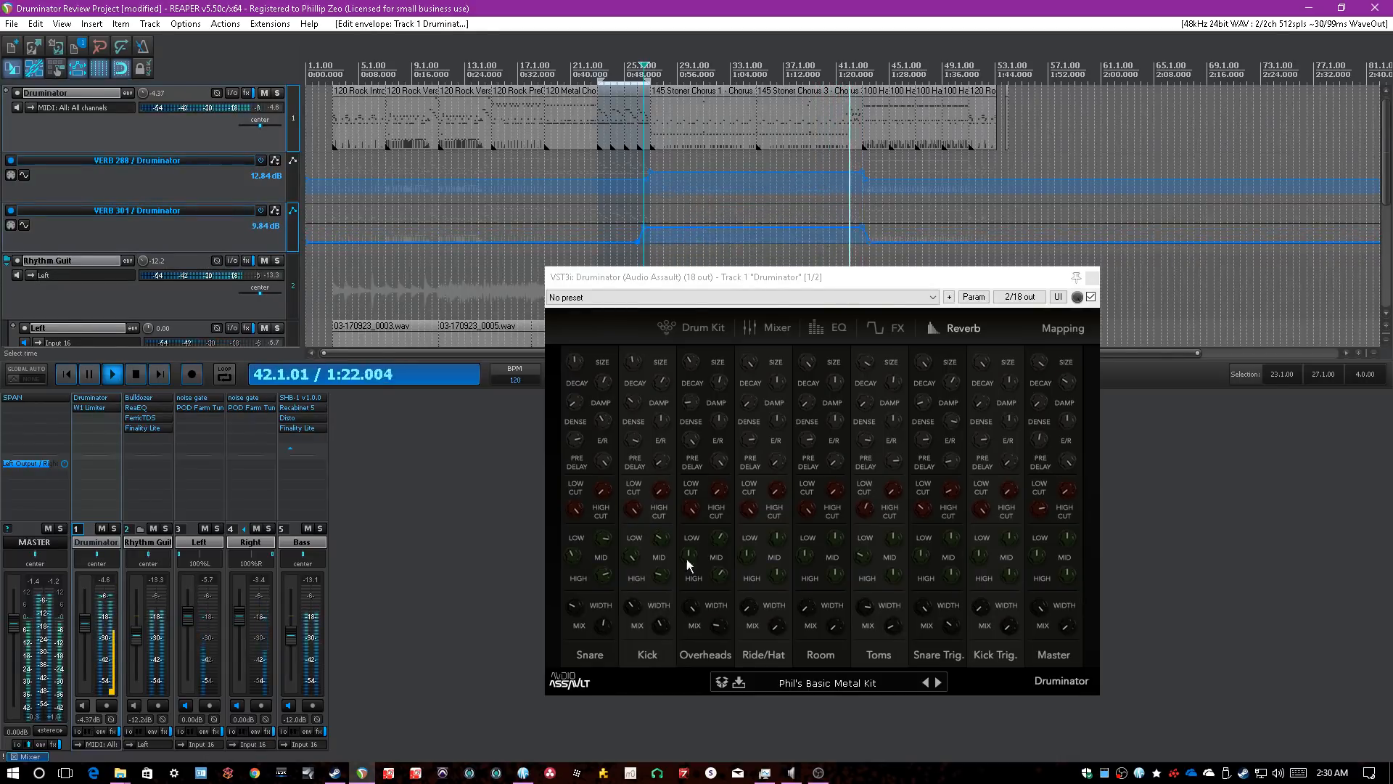
- Close the Druminator plugin window and stop playback
click(637, 601)
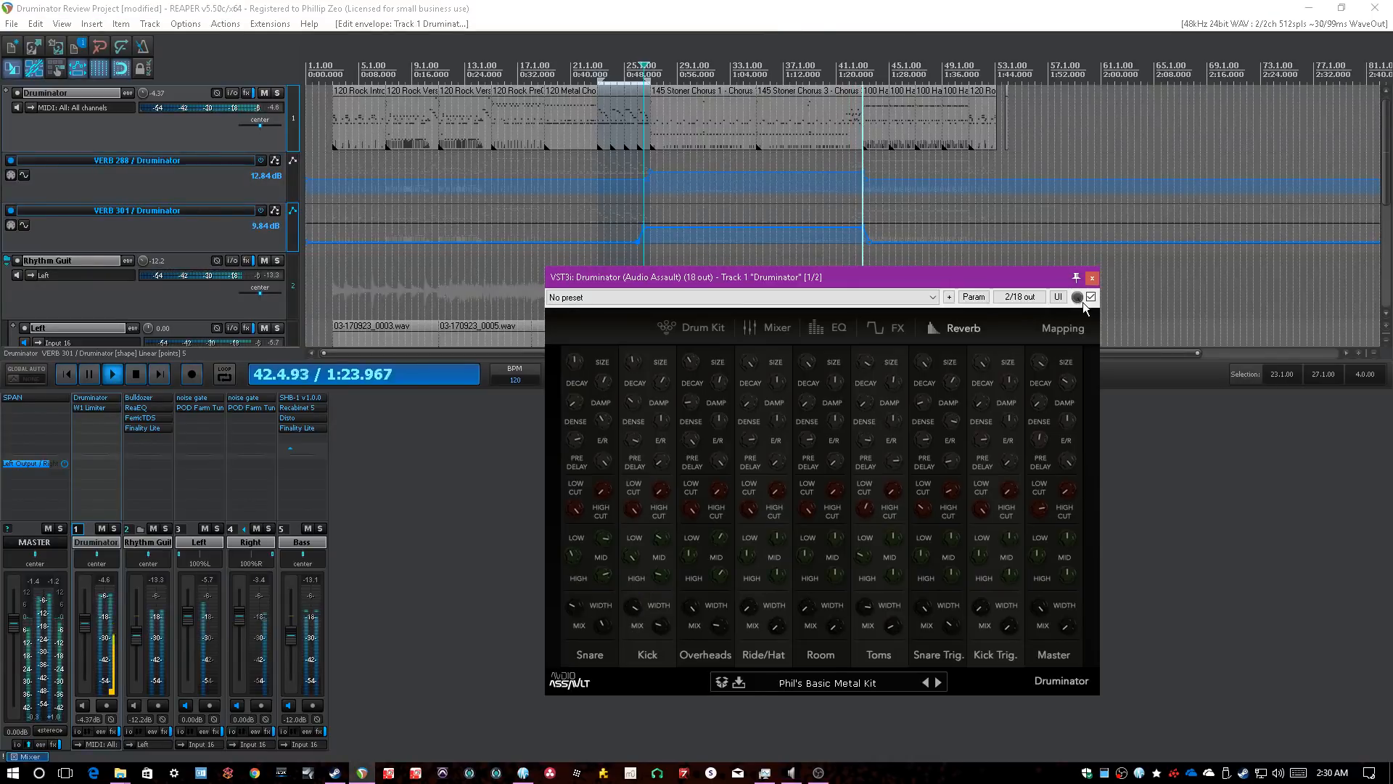
click(1092, 277)
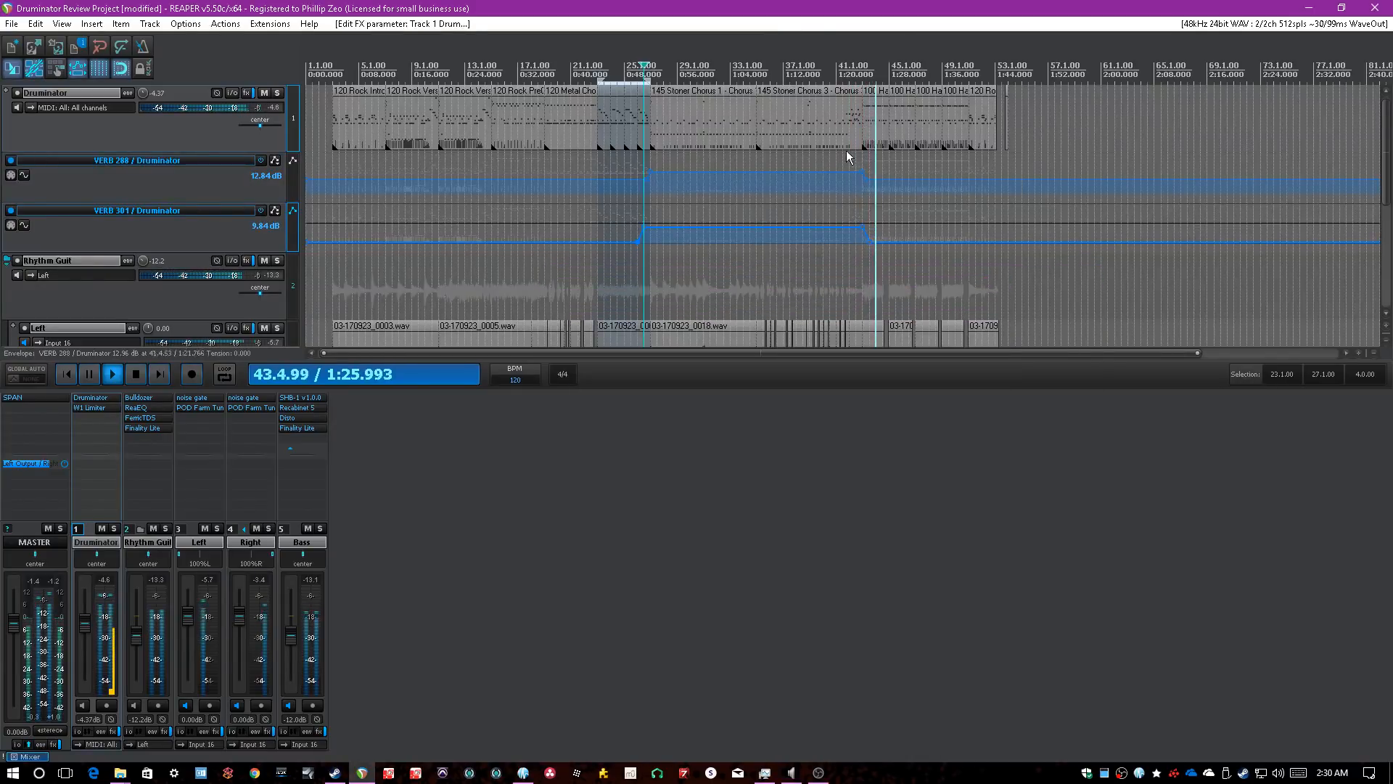
click(840, 119)
scroll(841, 127, up, 3)
key(space)
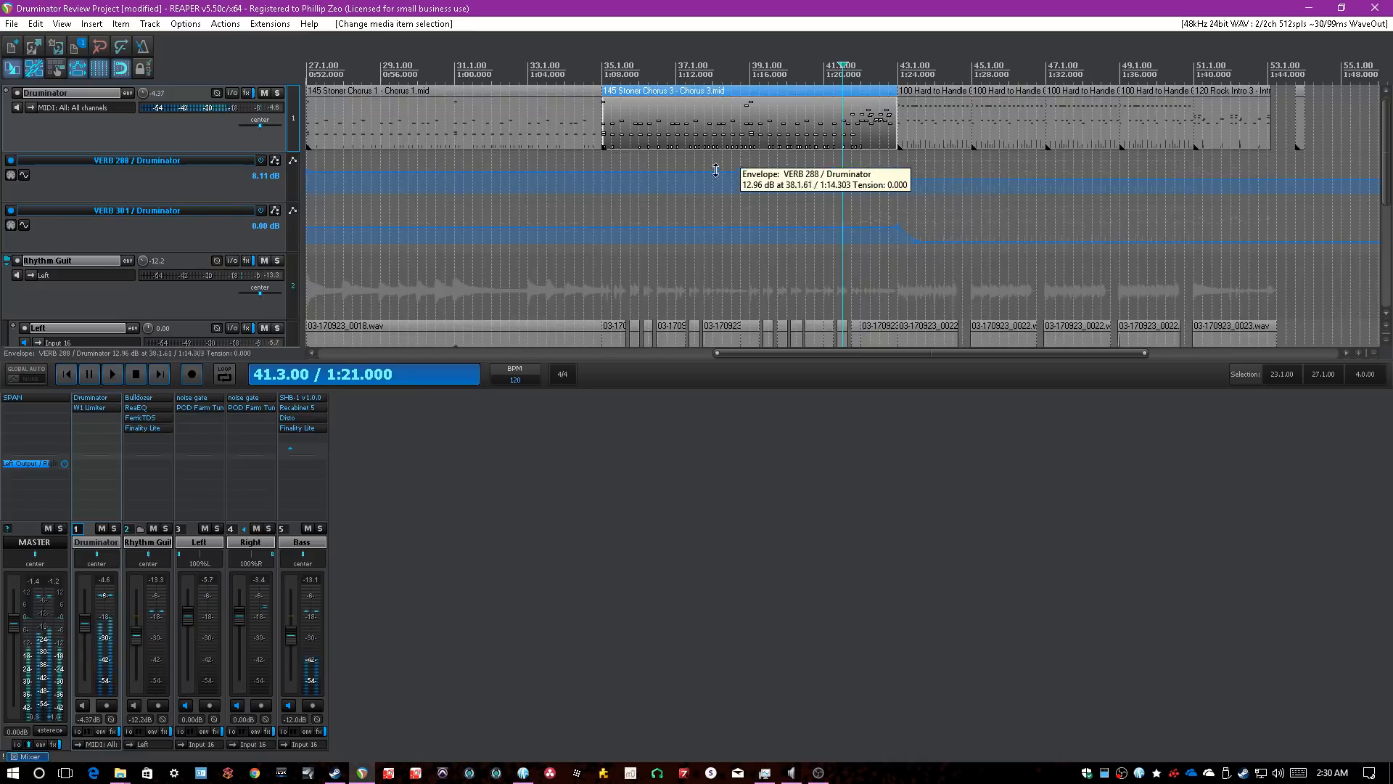
- Place the edit cursor at the start of bar 27 and save the project
scroll(716, 170, down, 3)
click(781, 213)
click(791, 211)
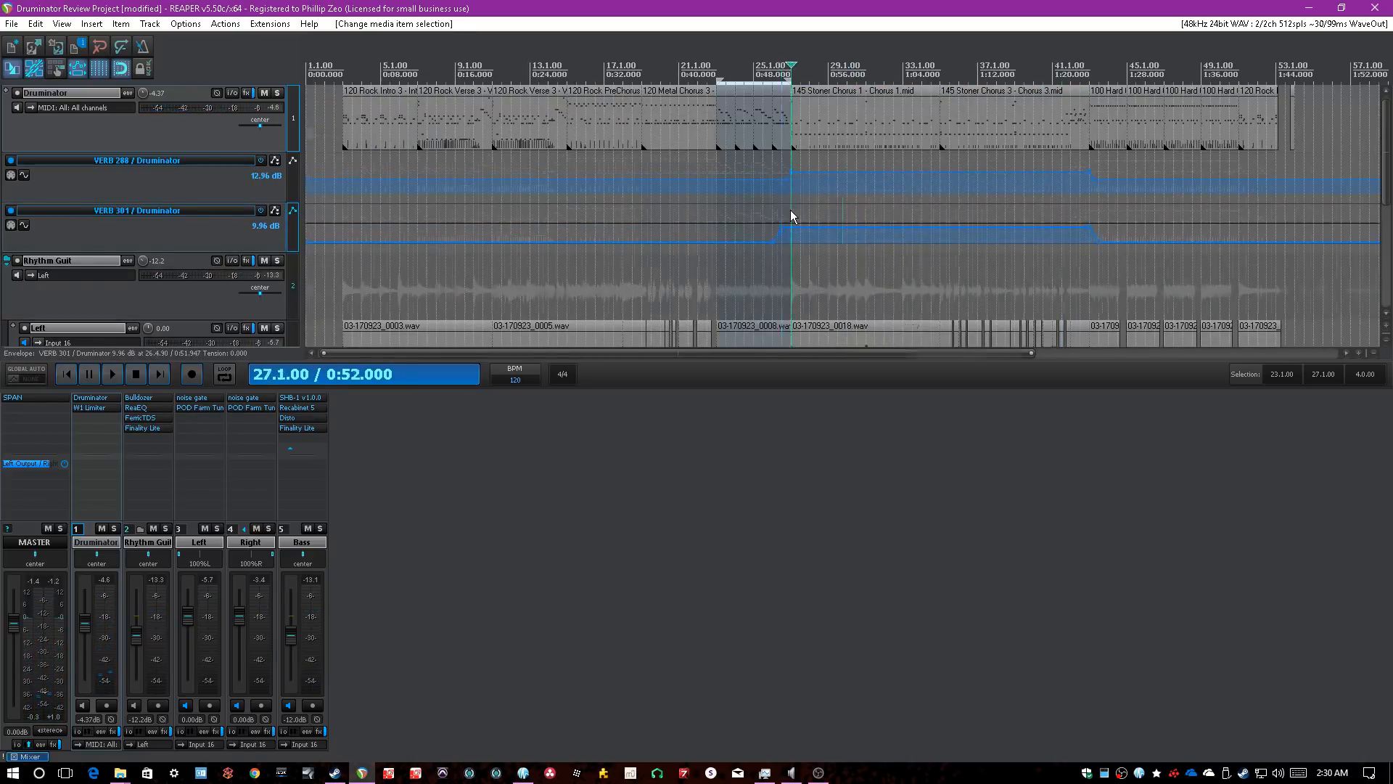
scroll(791, 214, up, 4)
key(ctrl+s)
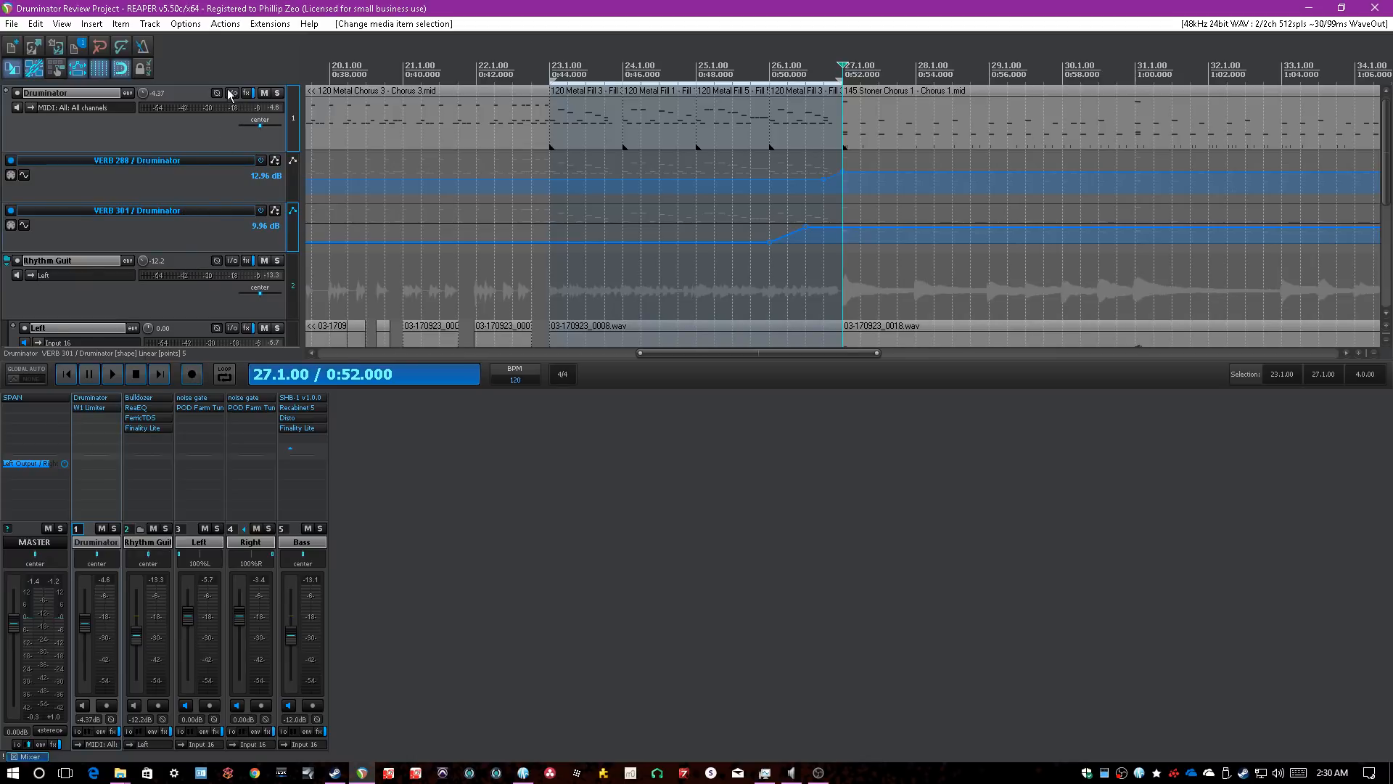
- Reopen Druminator and check the automation options of the Snare reverb mix knob
click(95, 398)
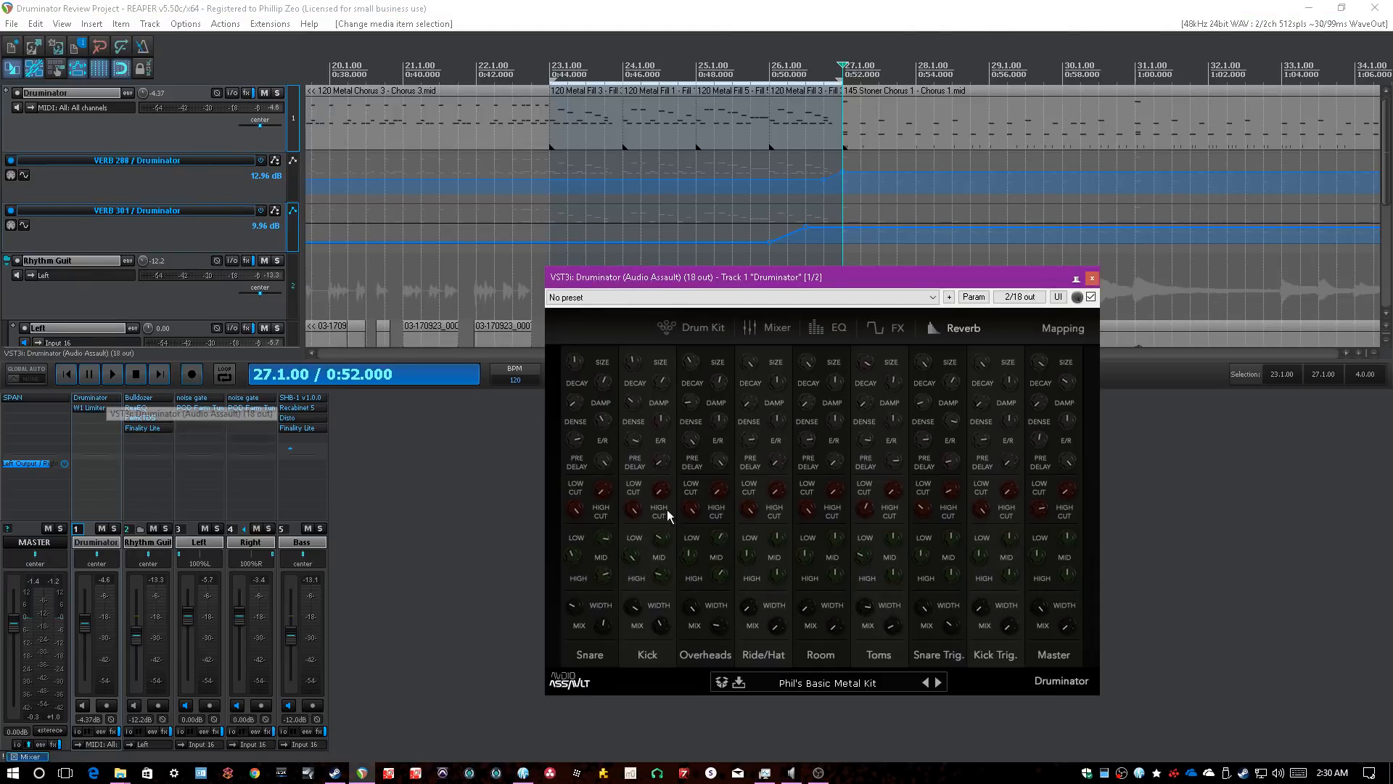
right_click(602, 624)
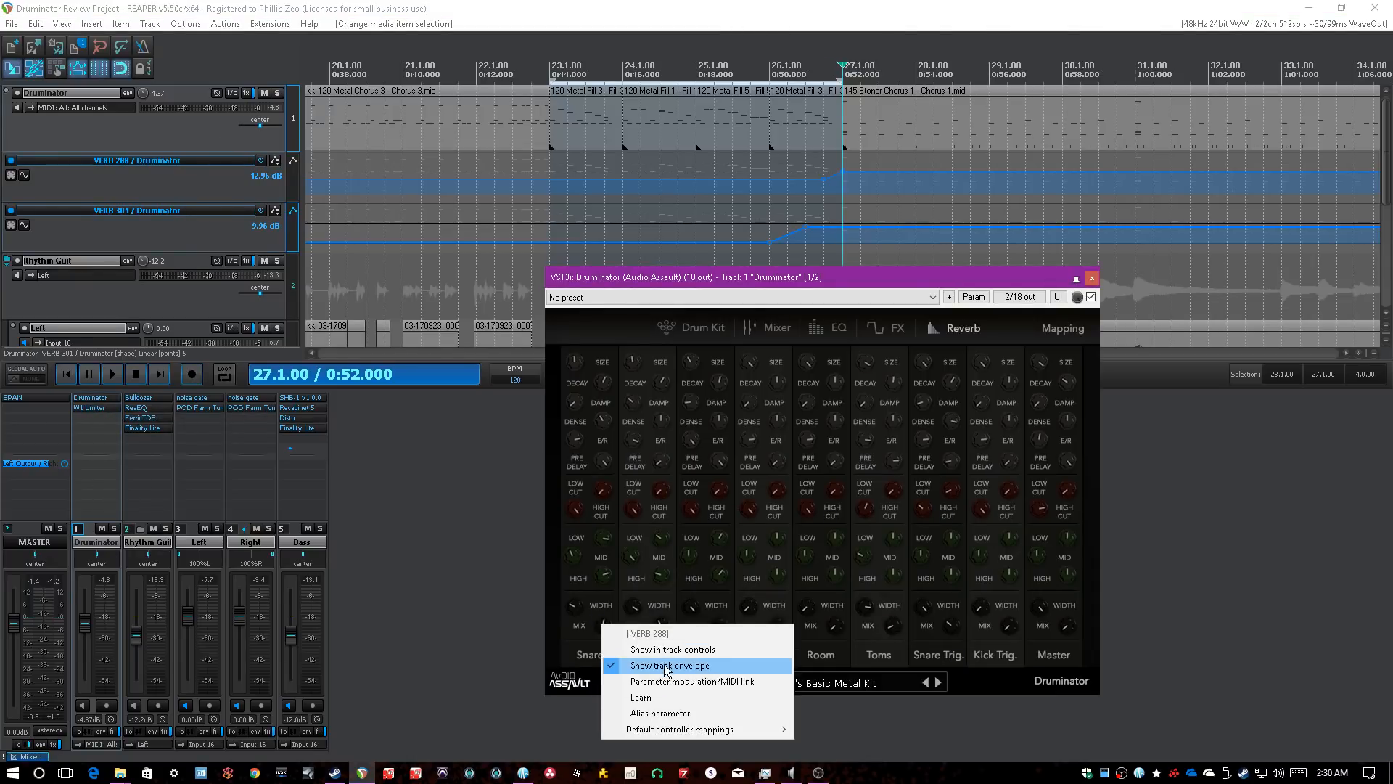
click(618, 586)
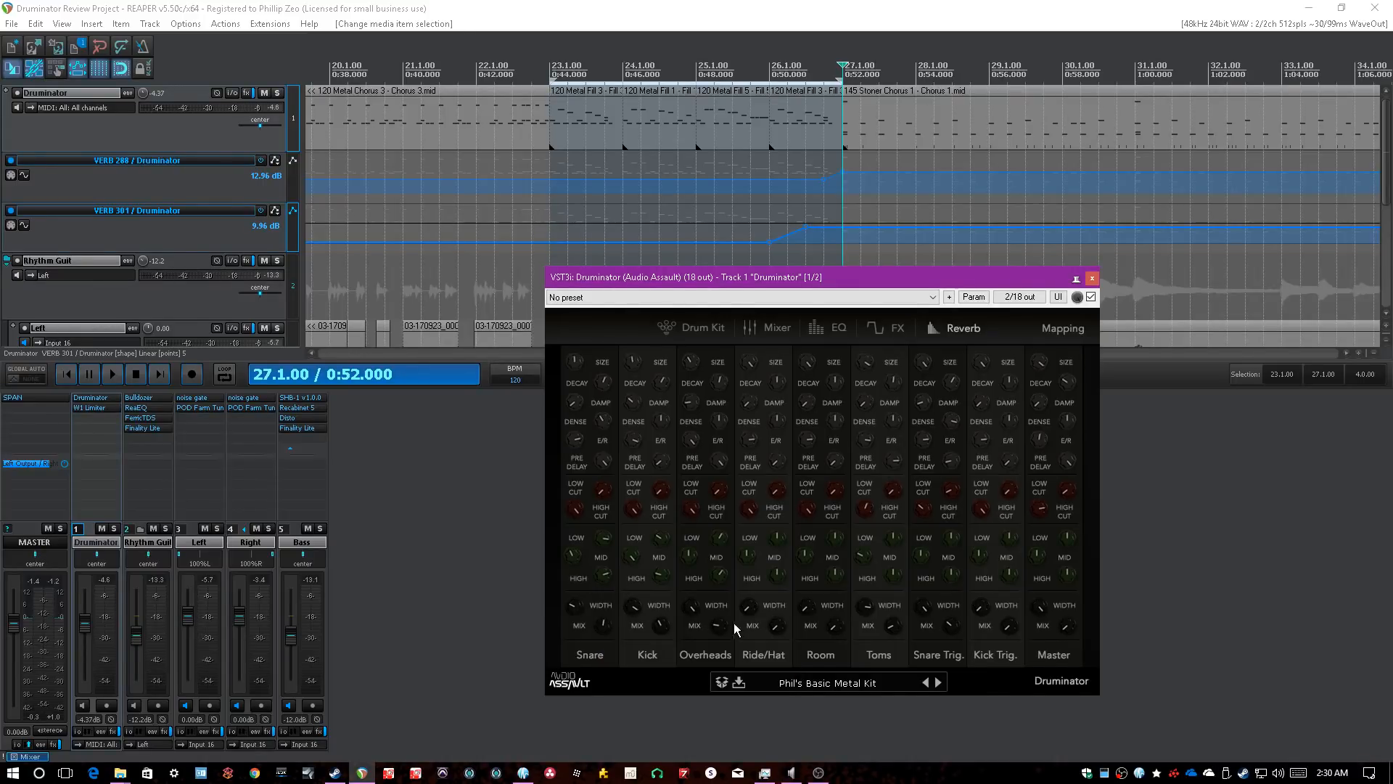
- Try to show the track envelope from the Overheads reverb mix knob and clear the added Mixer Parameter 0 envelope
right_click(717, 624)
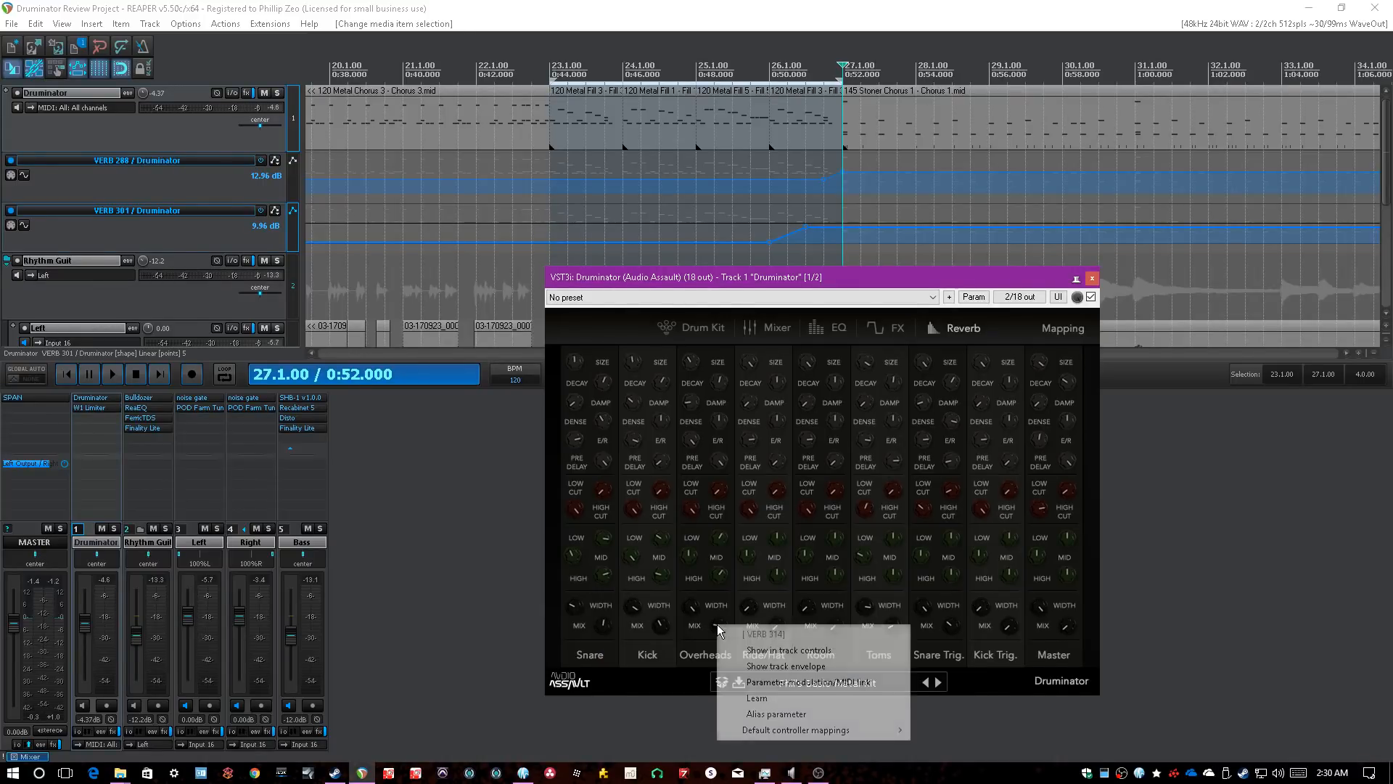
click(746, 666)
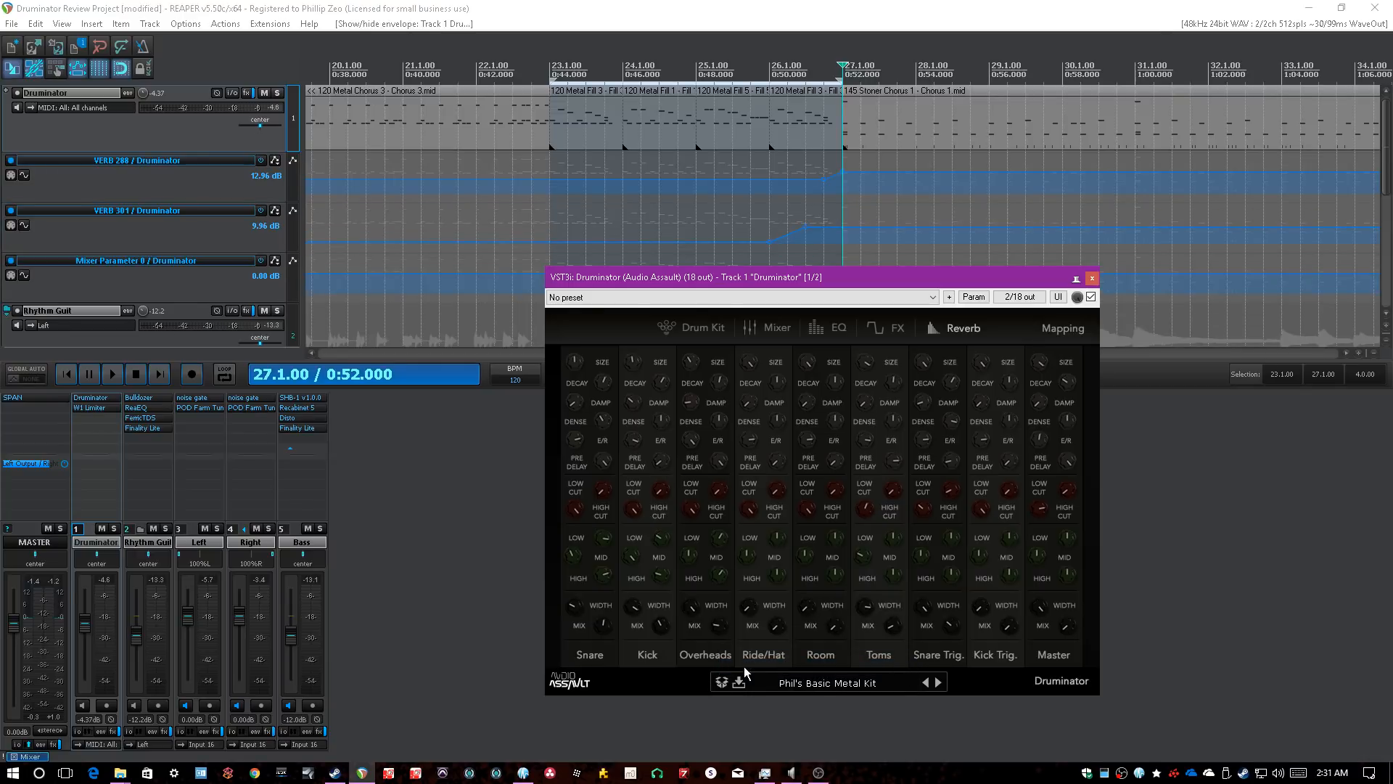
click(172, 262)
click(275, 262)
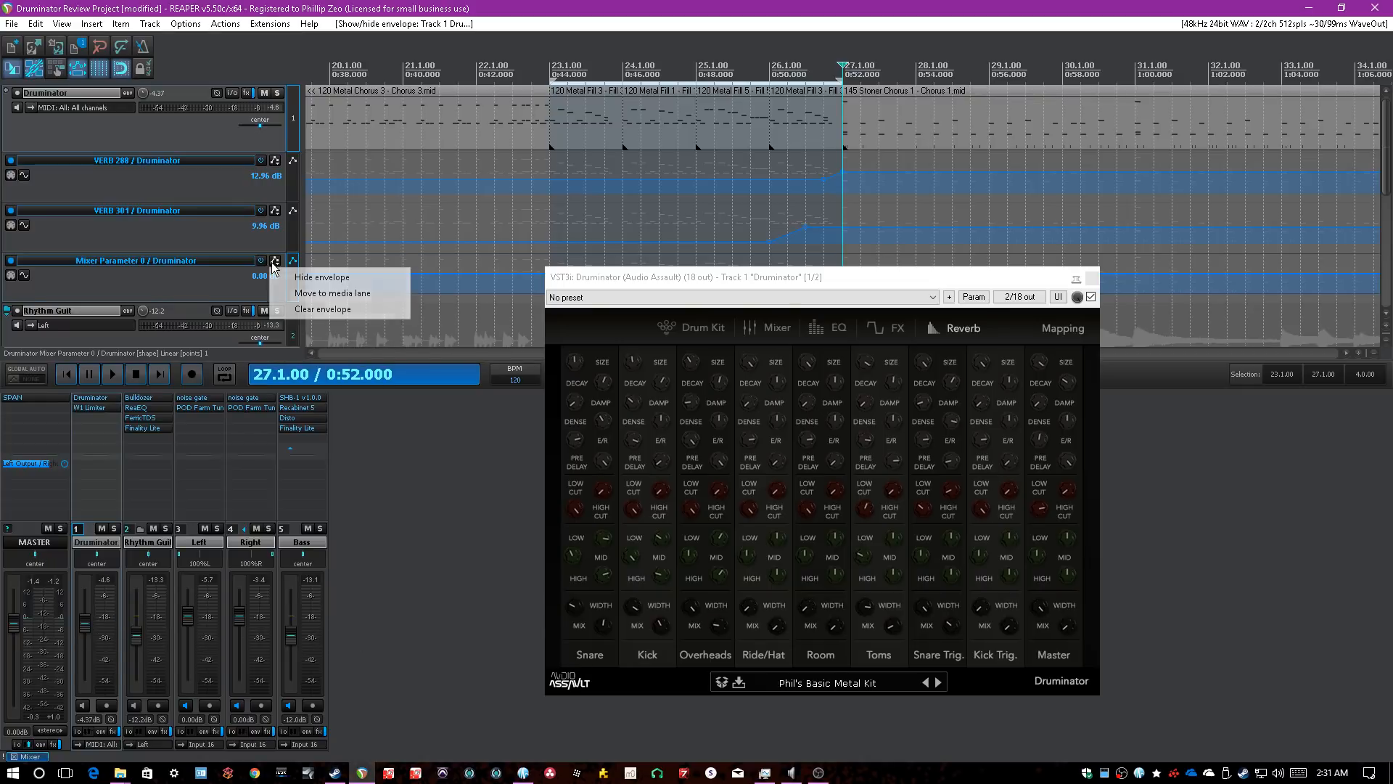
click(300, 309)
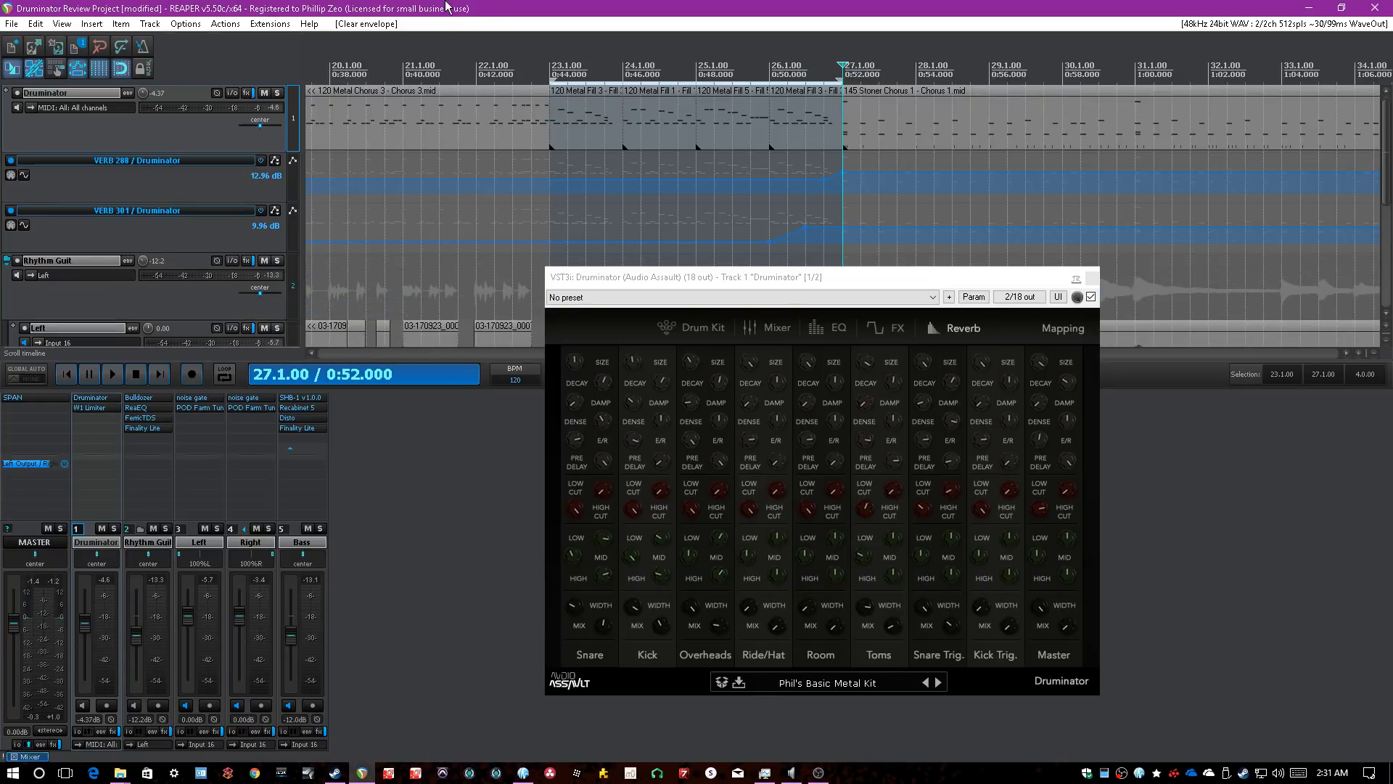
- Save the project and play the mix from the start of bar 27
key(ctrl+s)
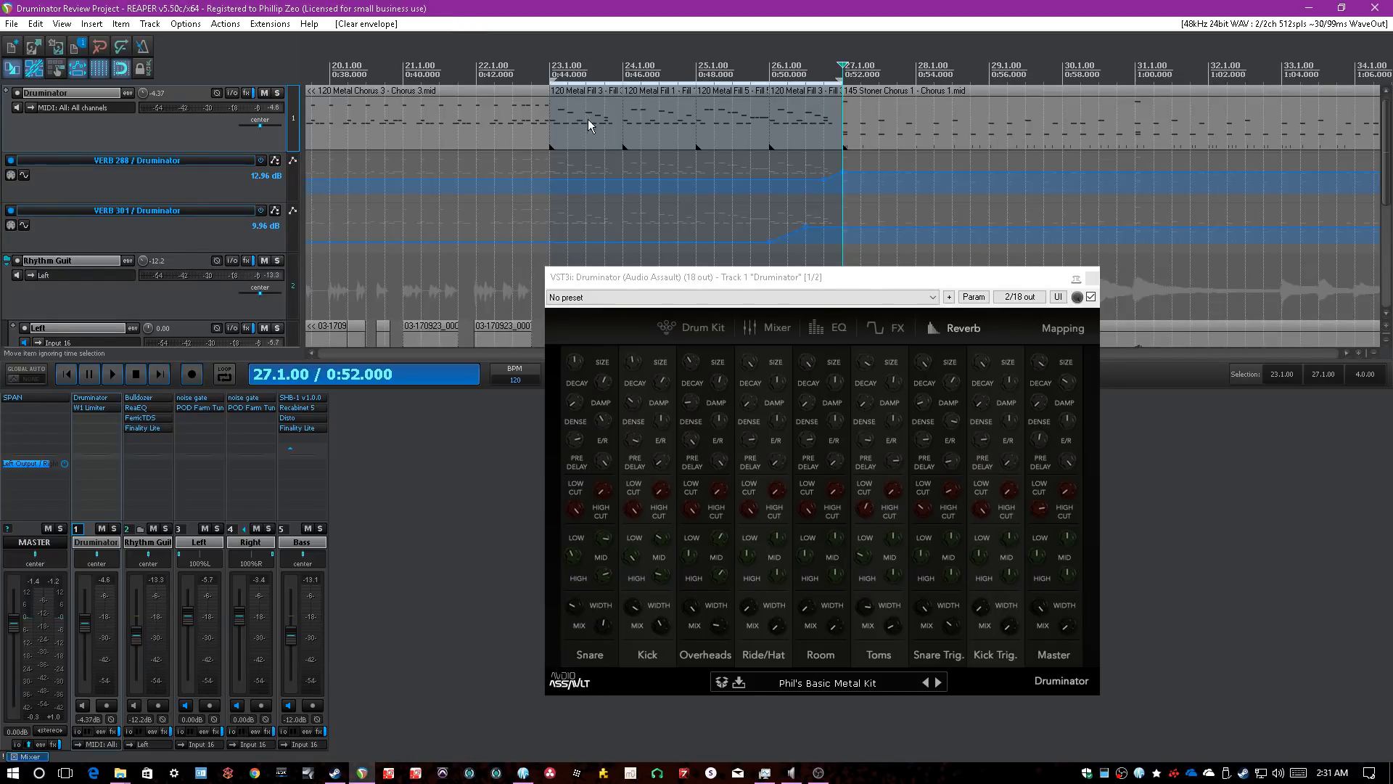
scroll(614, 135, down, 6)
scroll(962, 151, up, 3)
key(space)
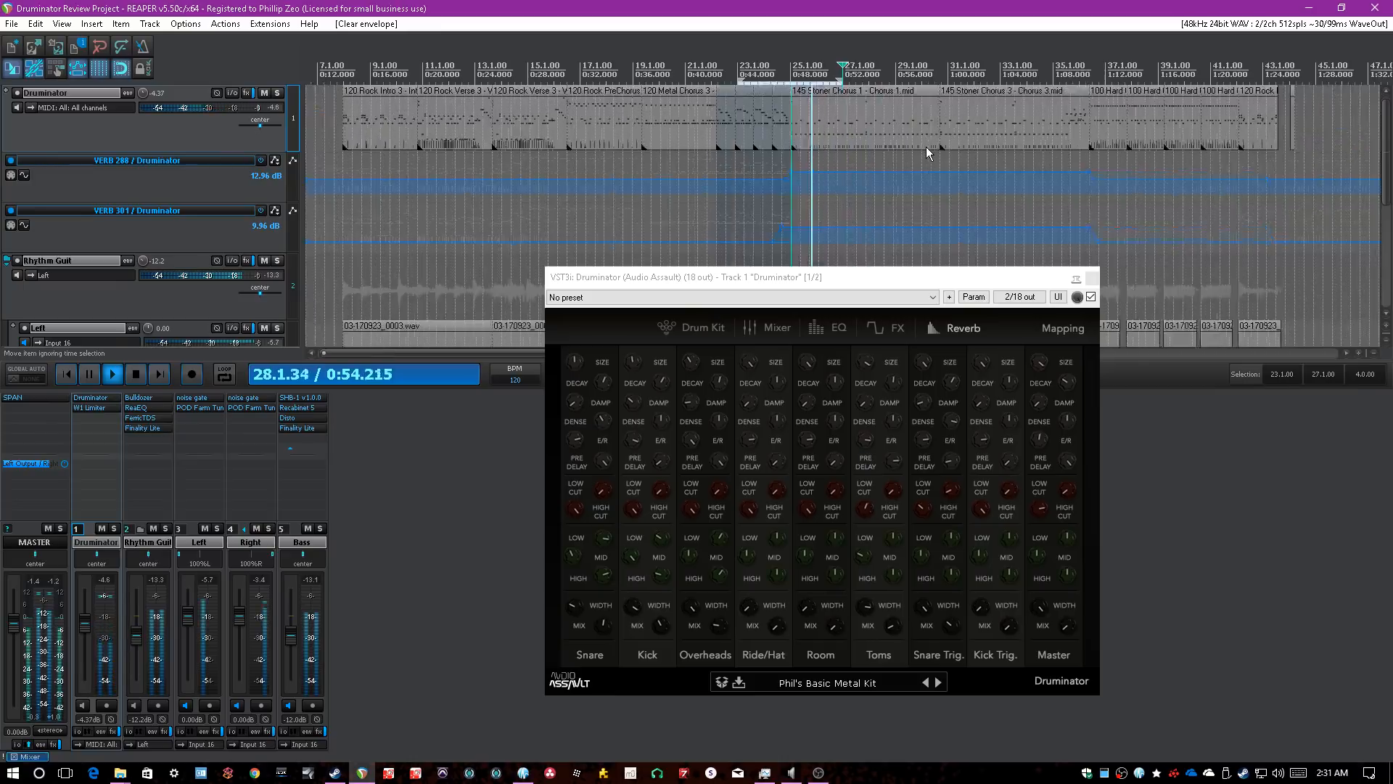
- Stop playback, raise the VERB 301 envelope's high section to about 14.4 dB and play again from bar 27
scroll(927, 148, down, 3)
key(space)
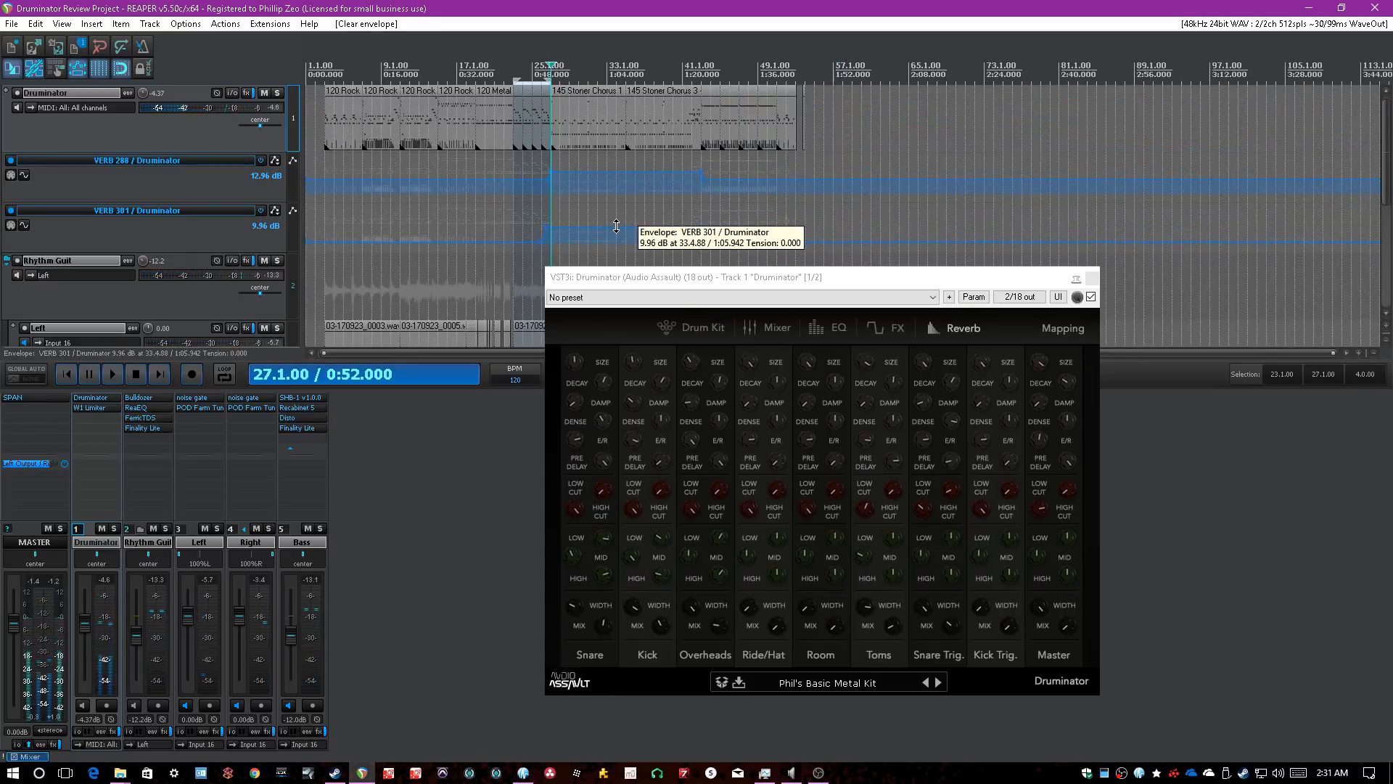
drag(616, 214, 616, 198)
key(space)
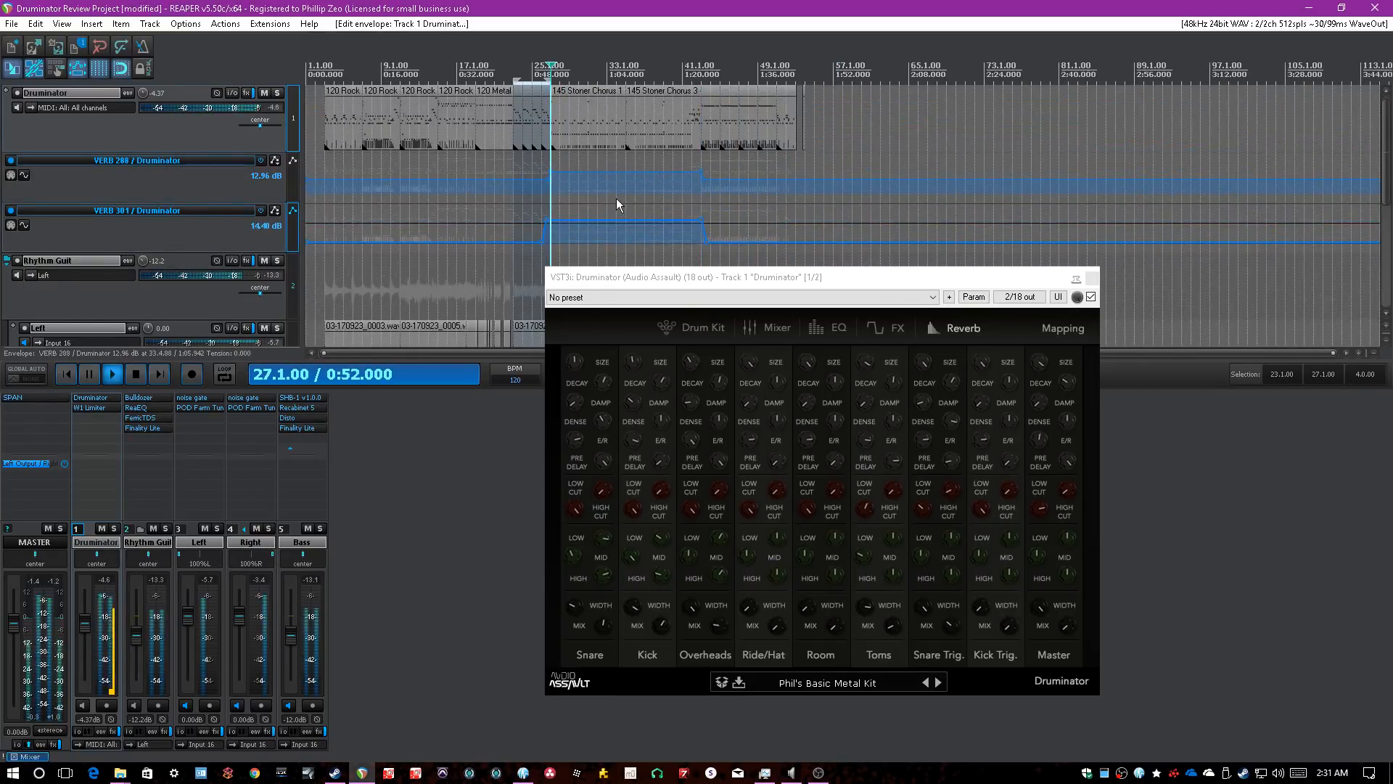
- Check Druminator's Mixer and Reverb pages, briefly solo the Druminator track and stop playback
click(775, 323)
click(775, 328)
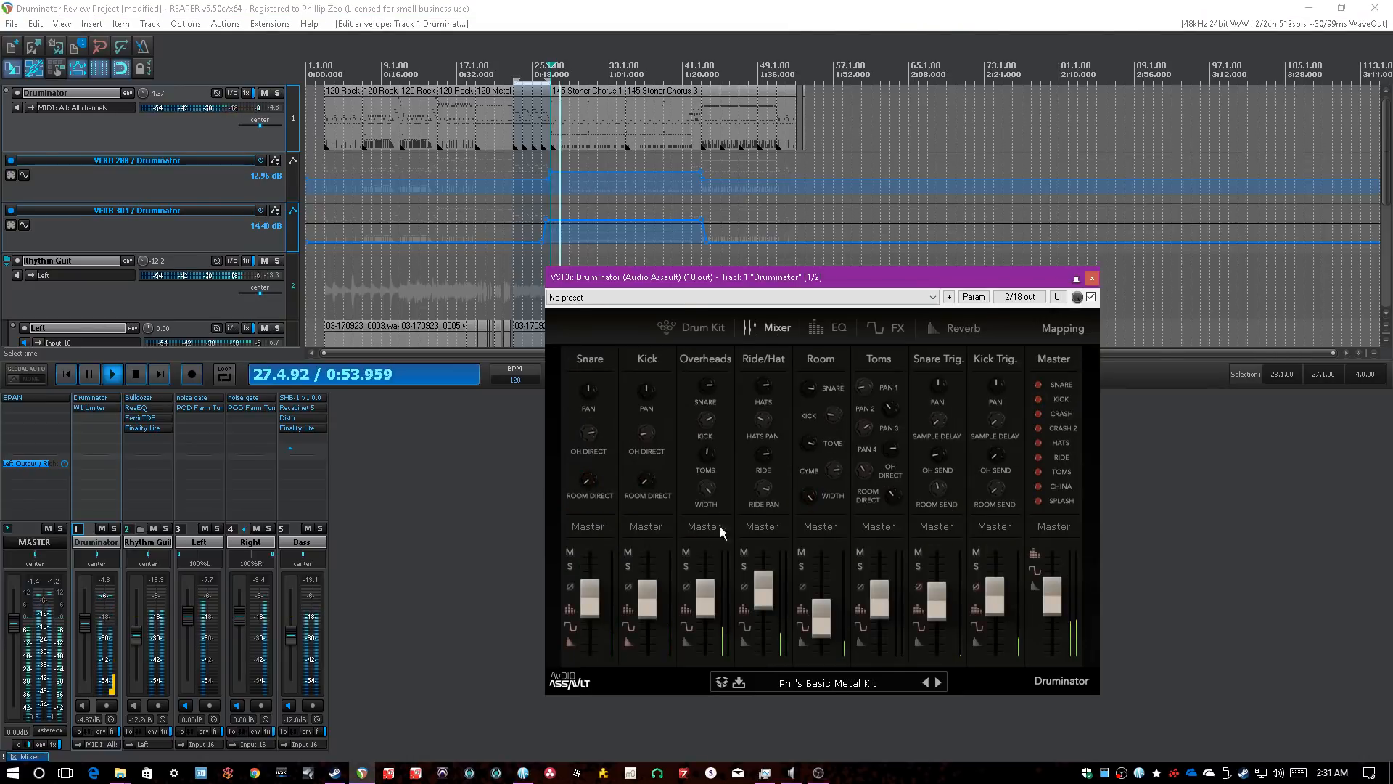
click(945, 330)
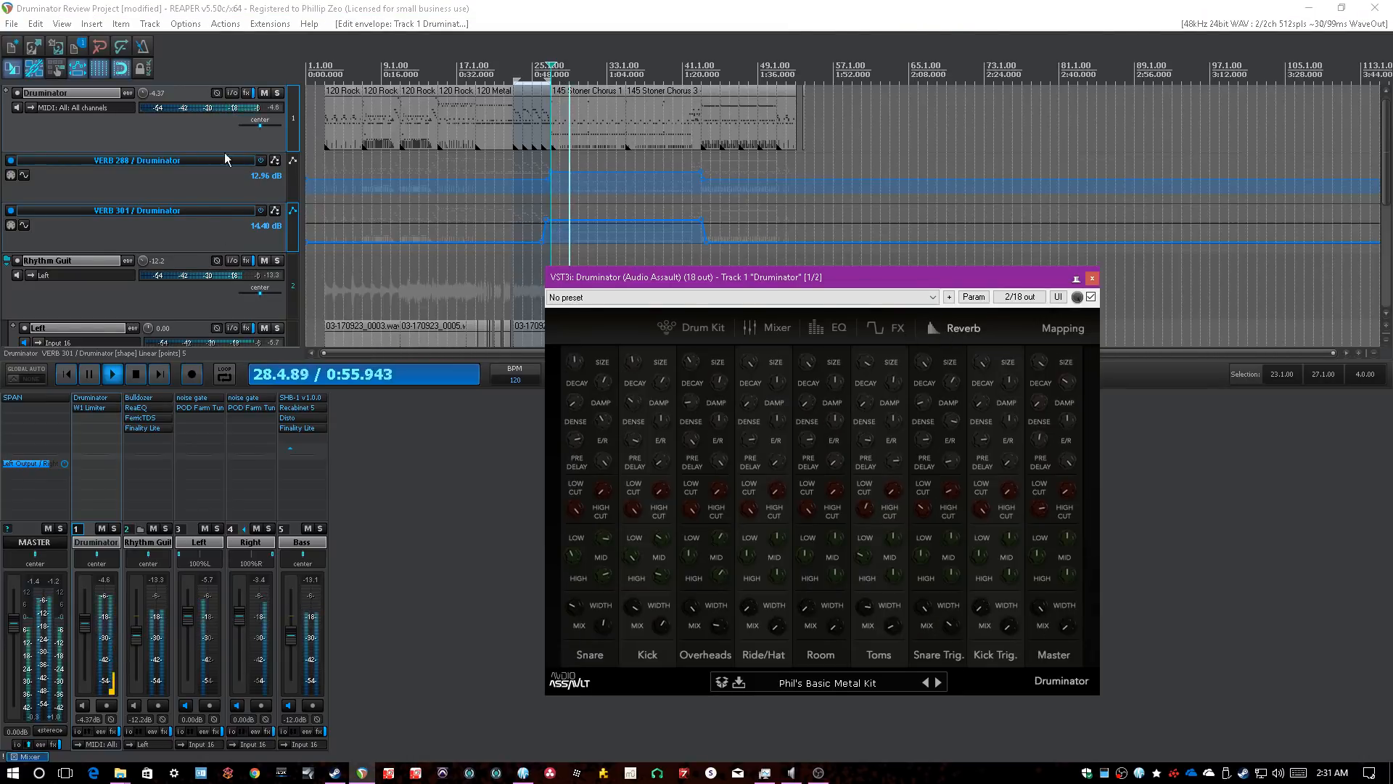
click(277, 93)
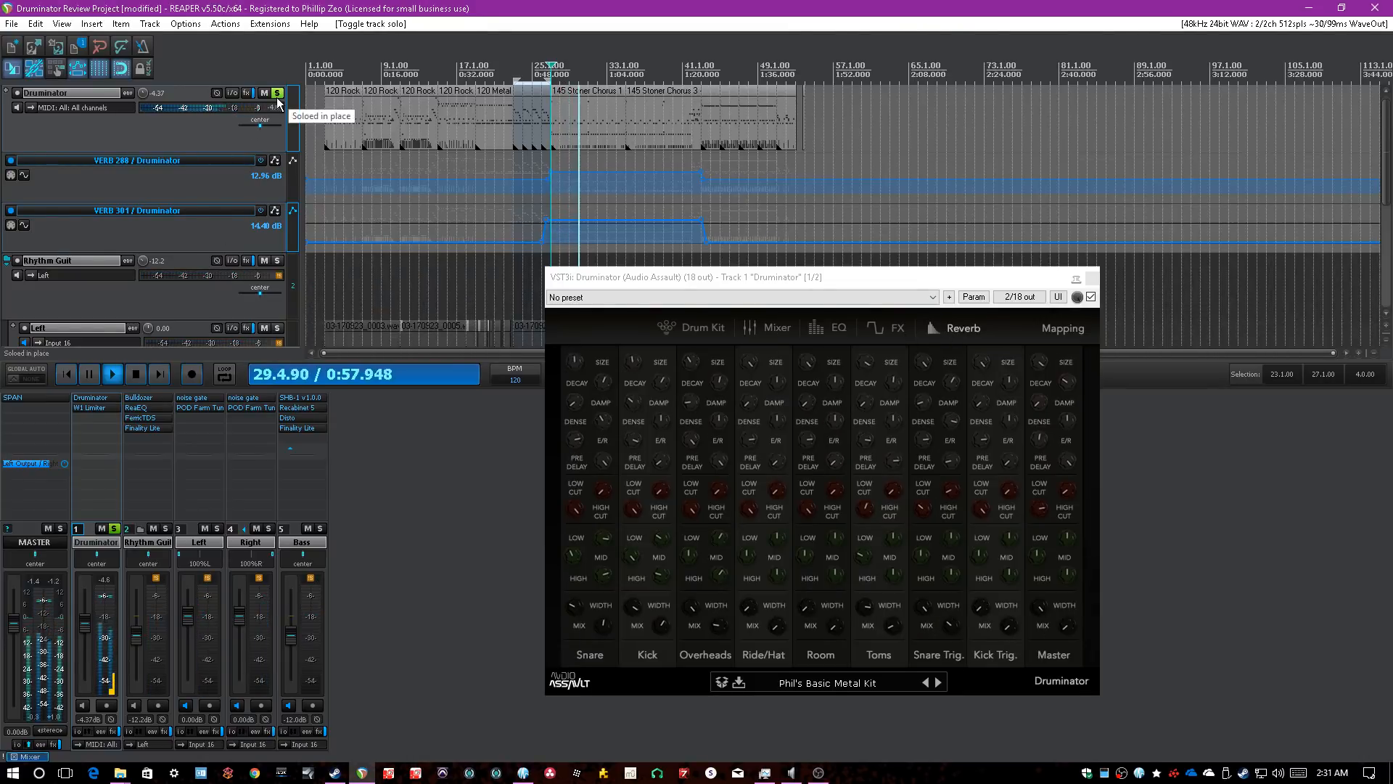
key(space)
click(277, 96)
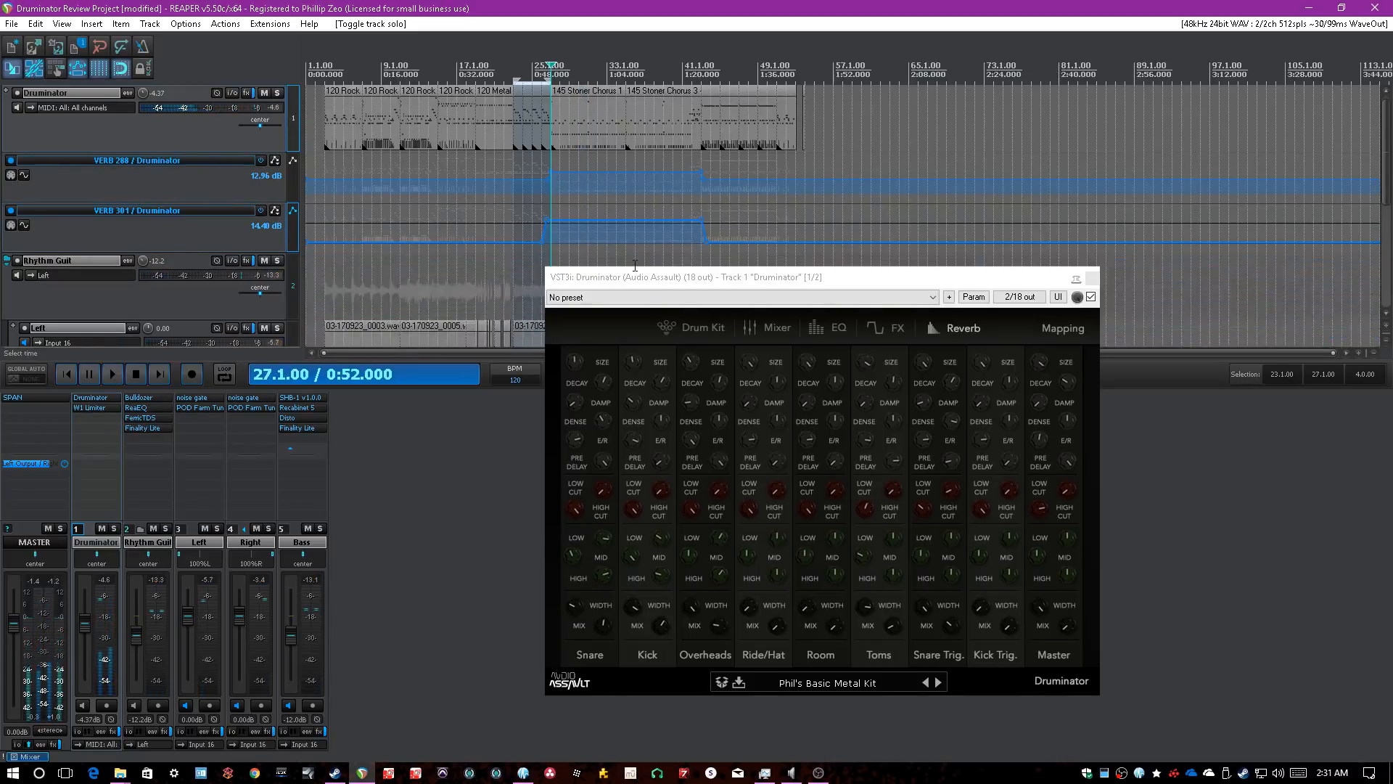
- Solo the Druminator track and adjust the Snare reverb's Size, Decay and Damp
scroll(747, 207, up, 5)
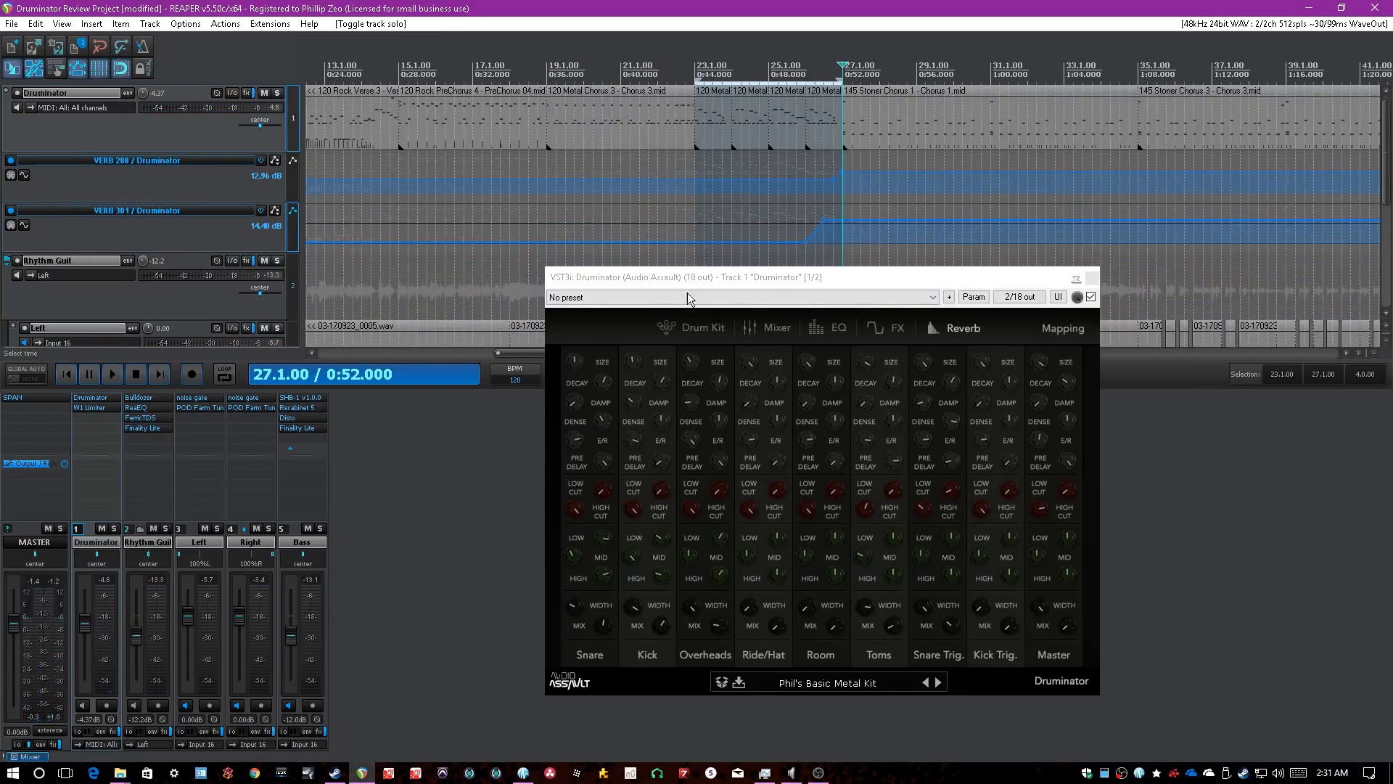
click(582, 363)
click(278, 92)
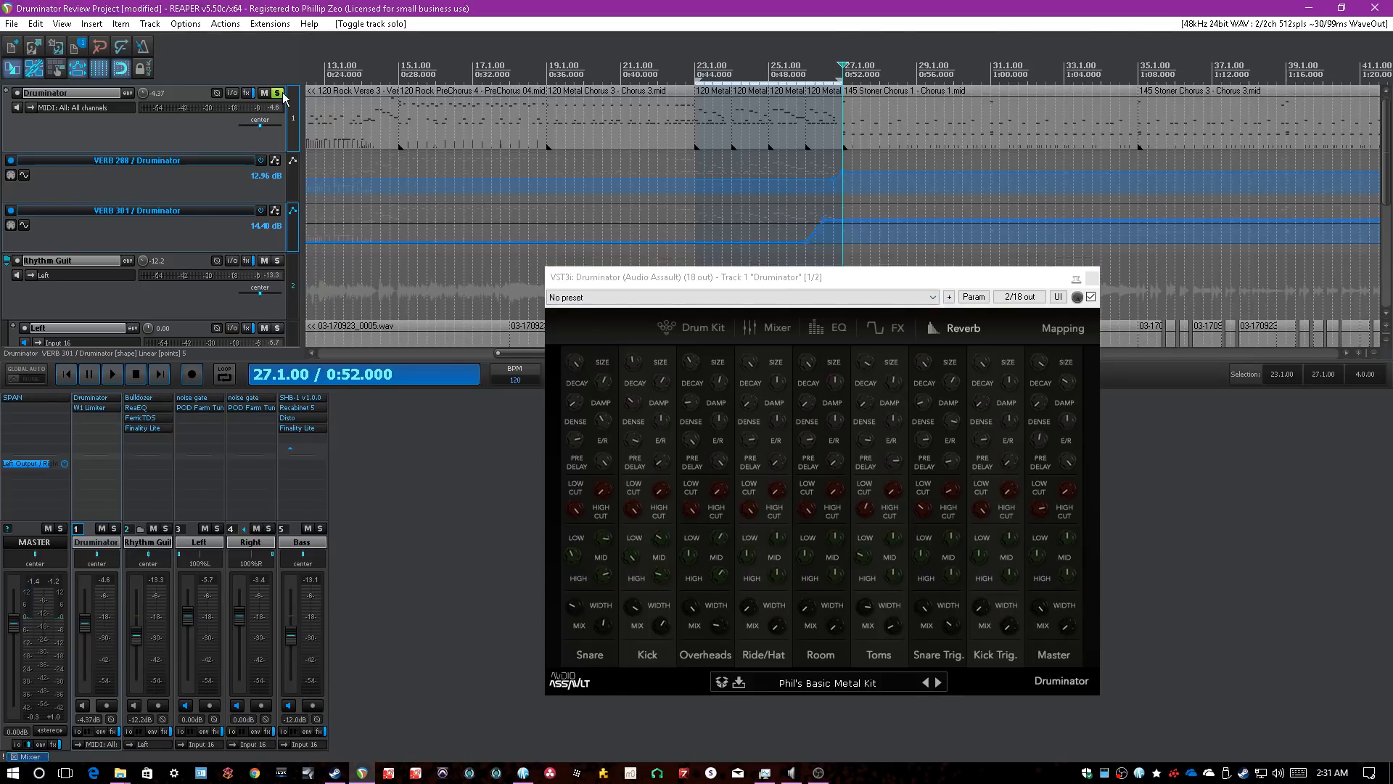
click(607, 386)
click(475, 241)
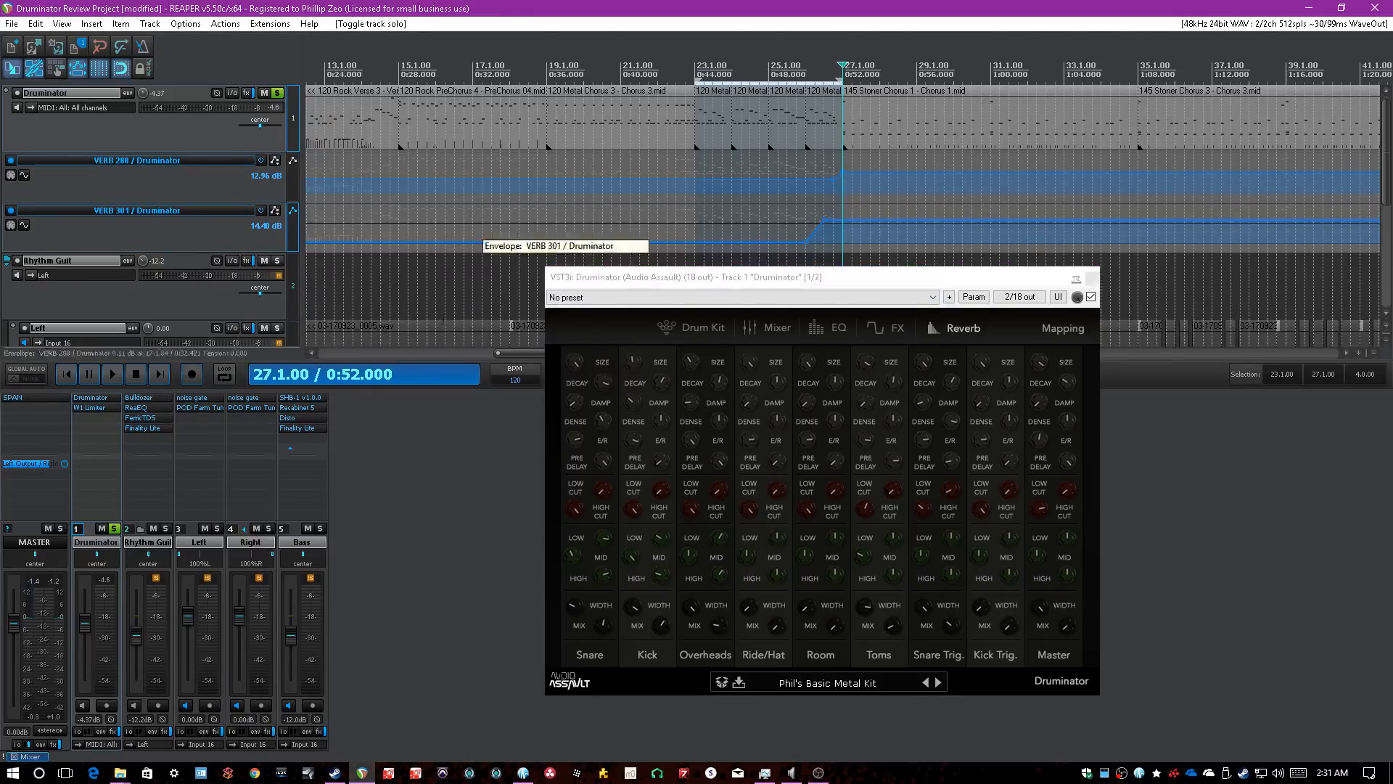
drag(576, 403, 577, 367)
click(595, 14)
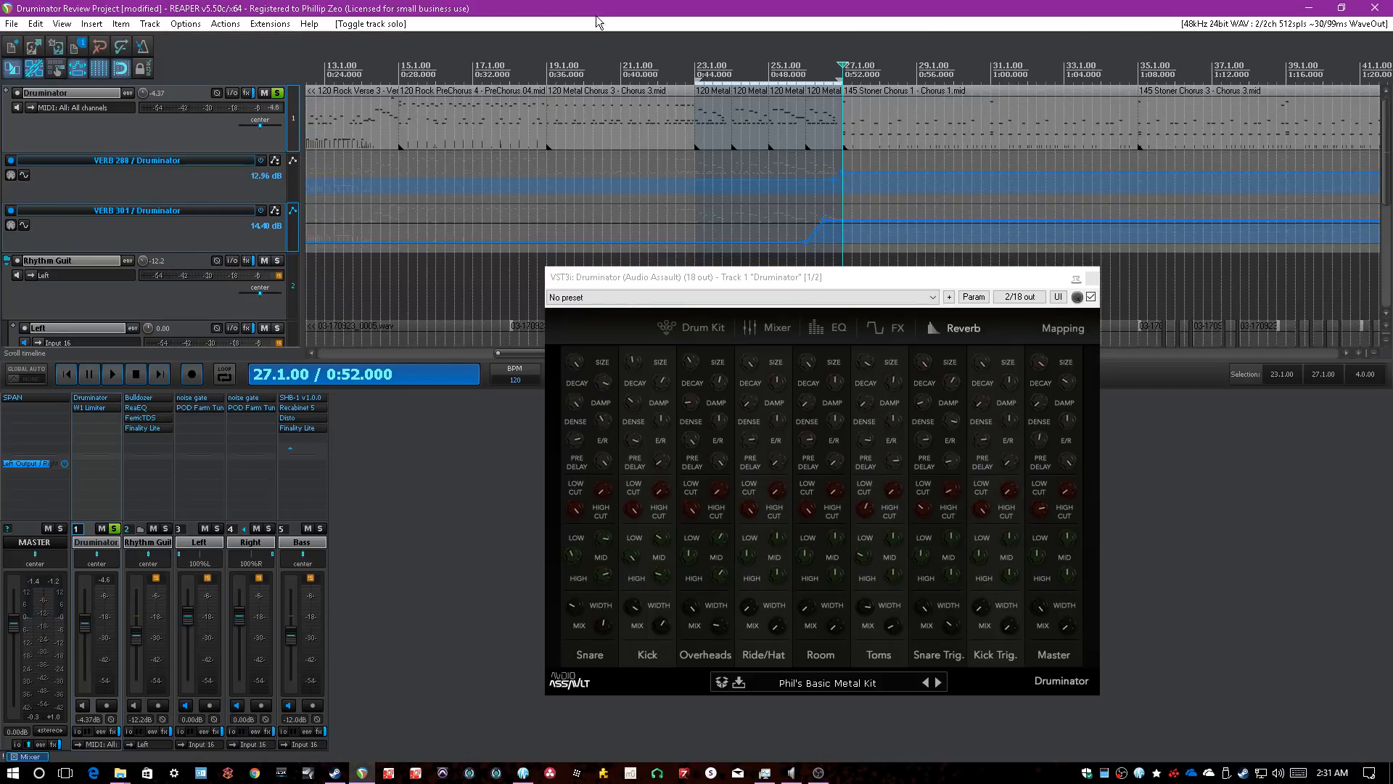
- Adjust the Snare reverb's Damp and Dense, auditioning the soloed drums from bar 27 before and after the changes
key(space)
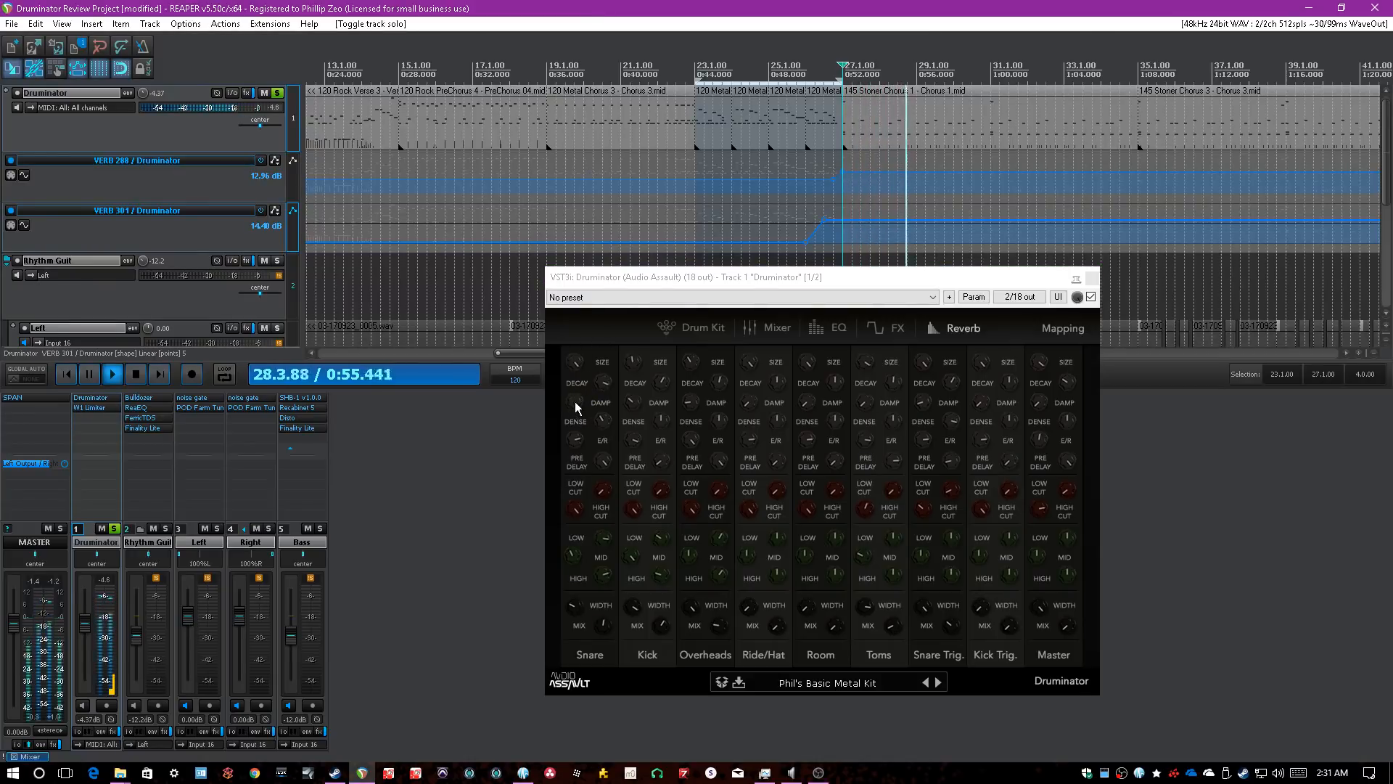
key(space)
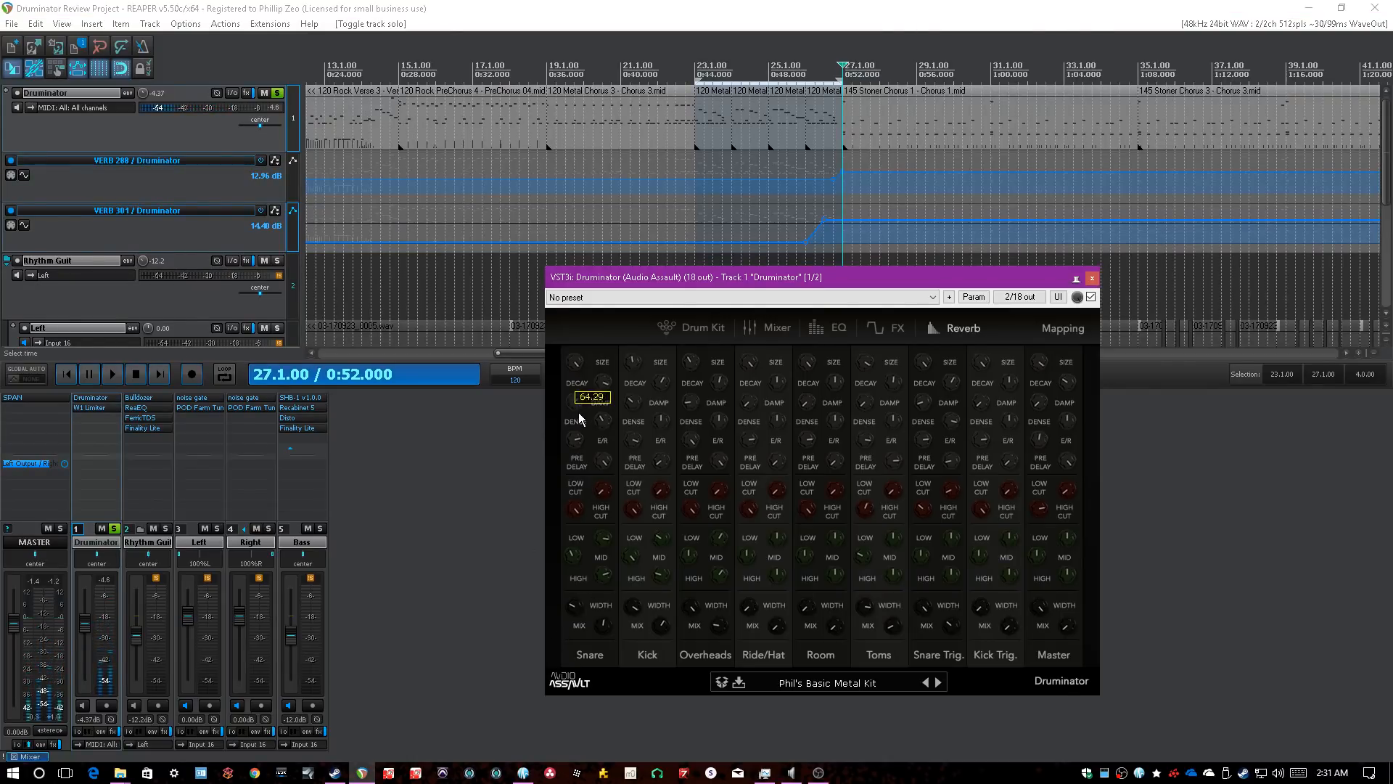
click(578, 400)
click(472, 7)
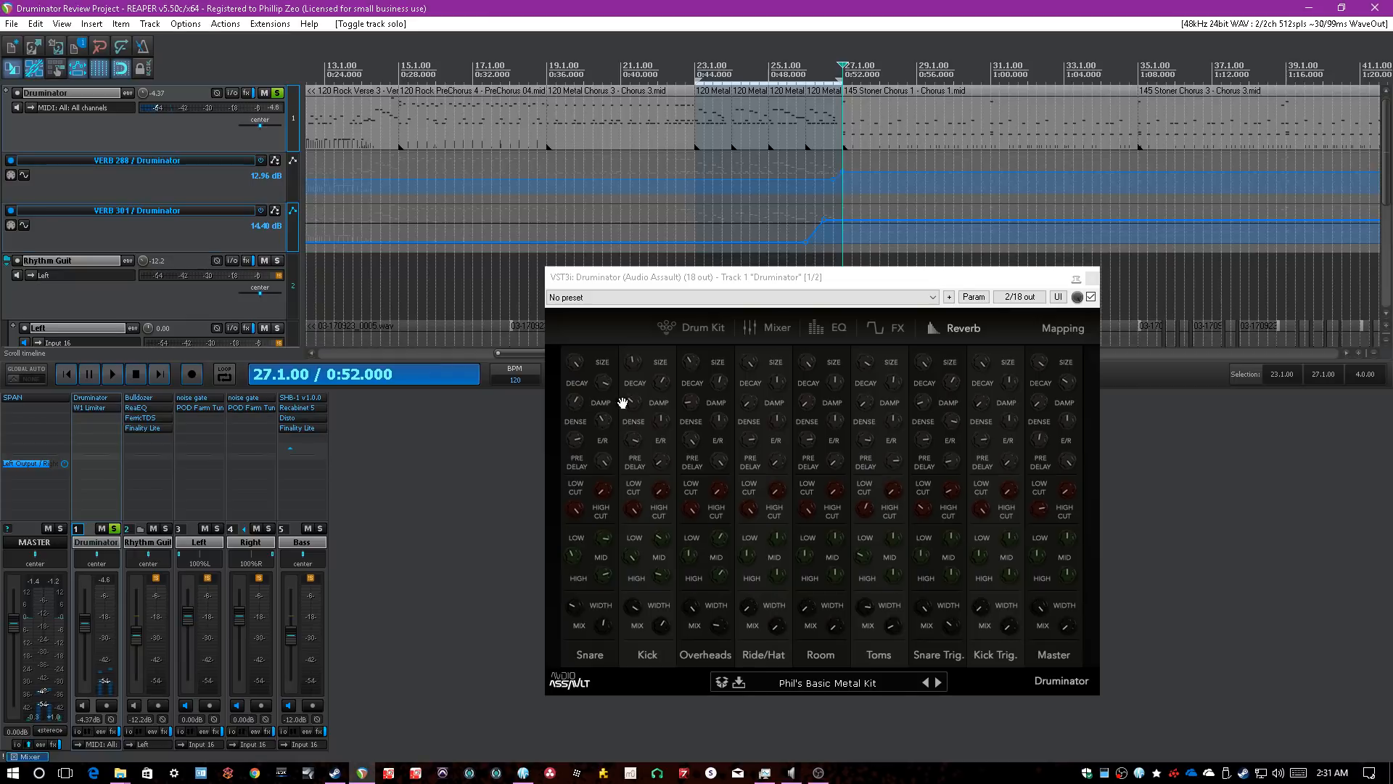
click(607, 422)
click(579, 7)
key(space)
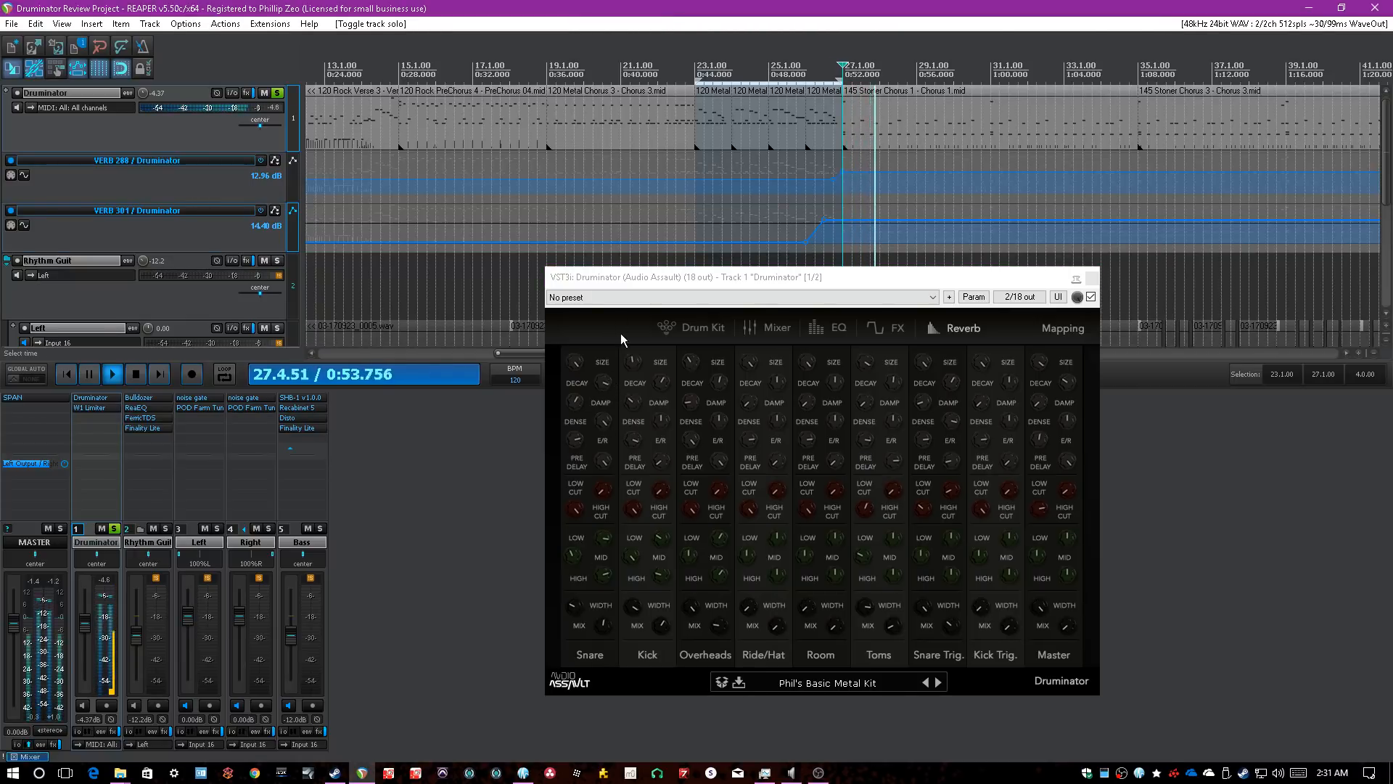
key(space)
- Adjust the Snare reverb's E/R and Pre Delay and audition them from bar 27
click(572, 444)
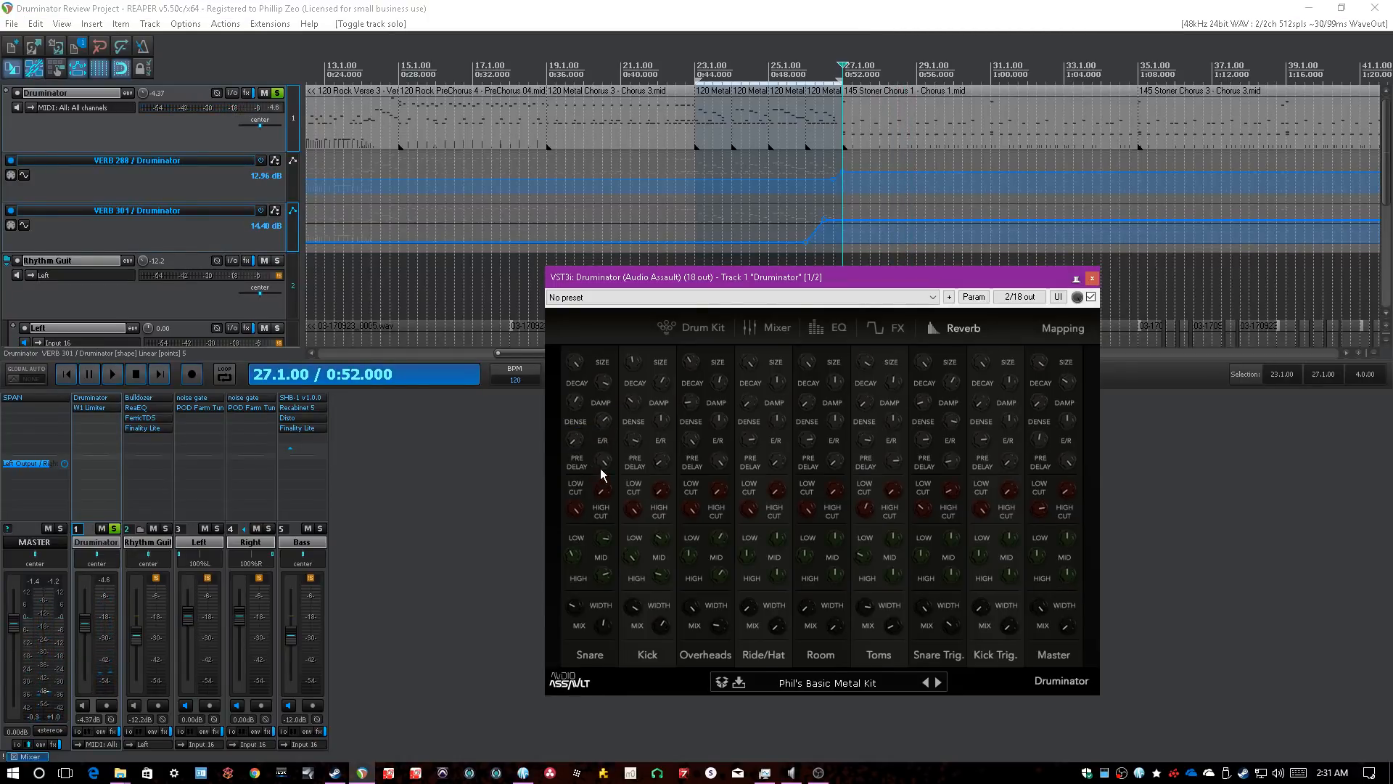
drag(601, 474, 601, 482)
click(592, 5)
key(space)
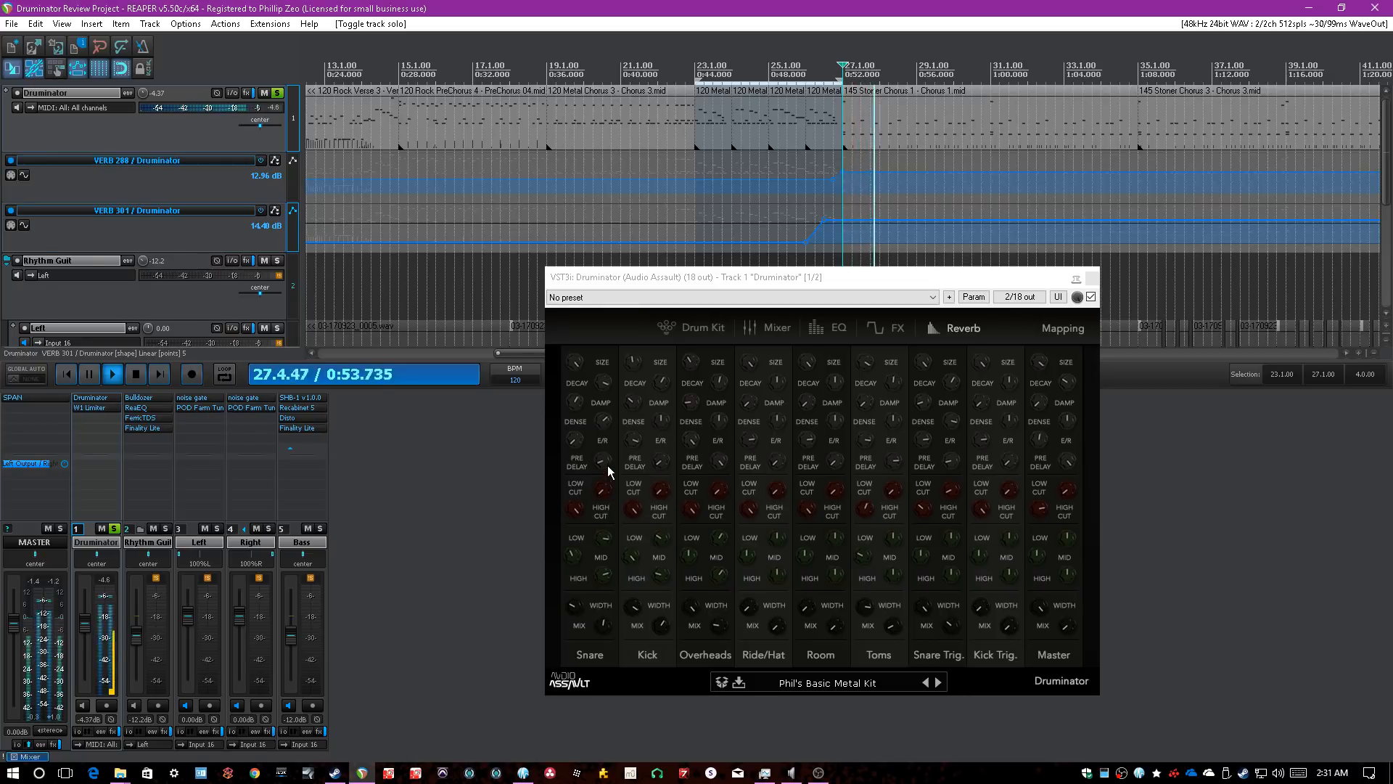
click(573, 443)
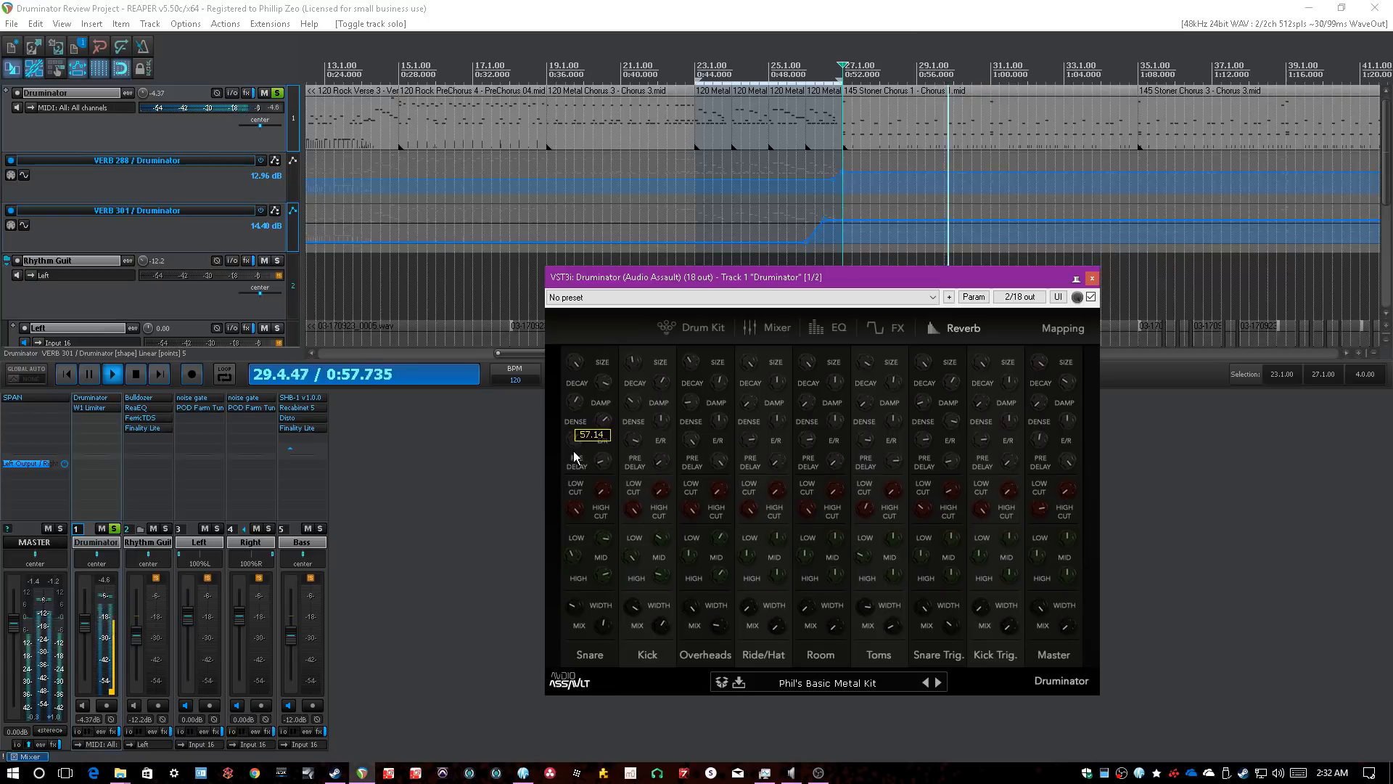
key(space)
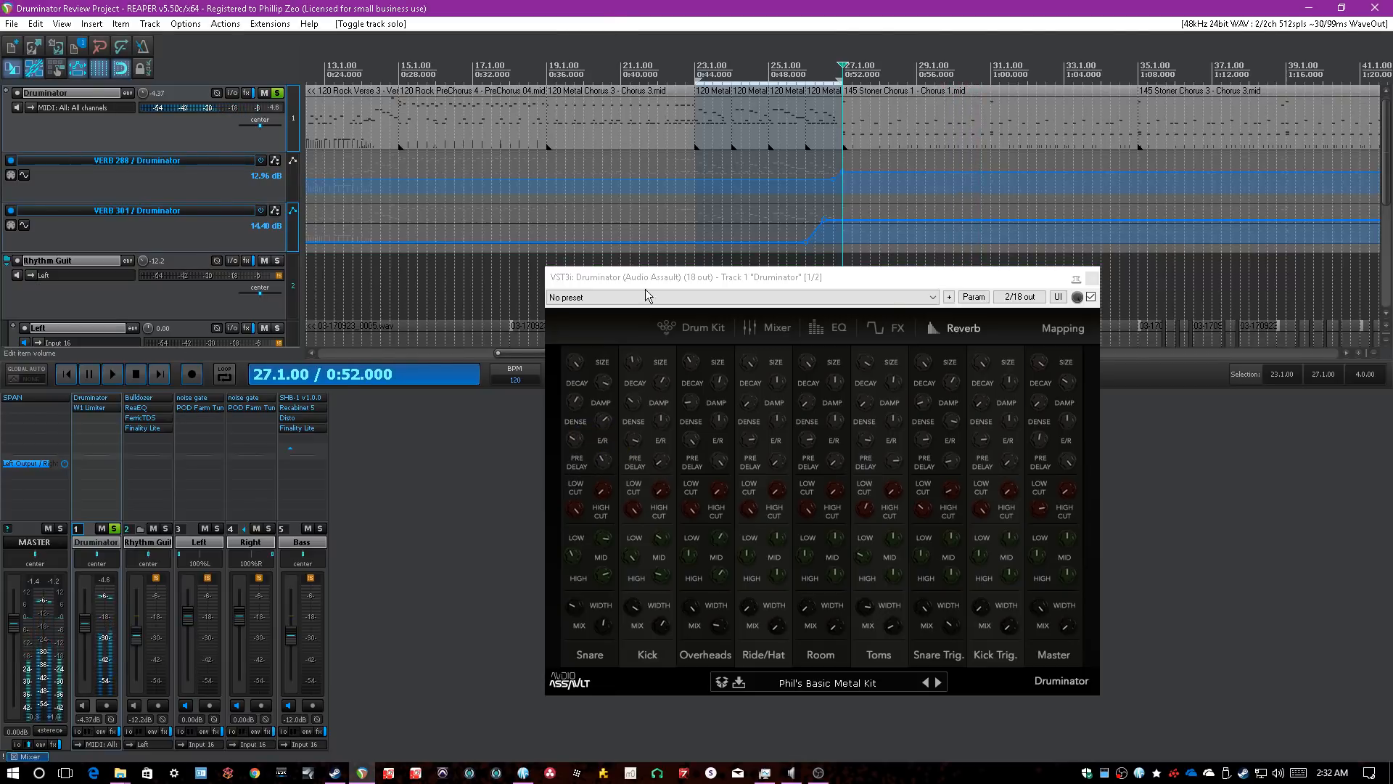
- Adjust the Snare reverb's Low Cut and High Cut, play from bar 27 and fine-tune its E/R
click(604, 495)
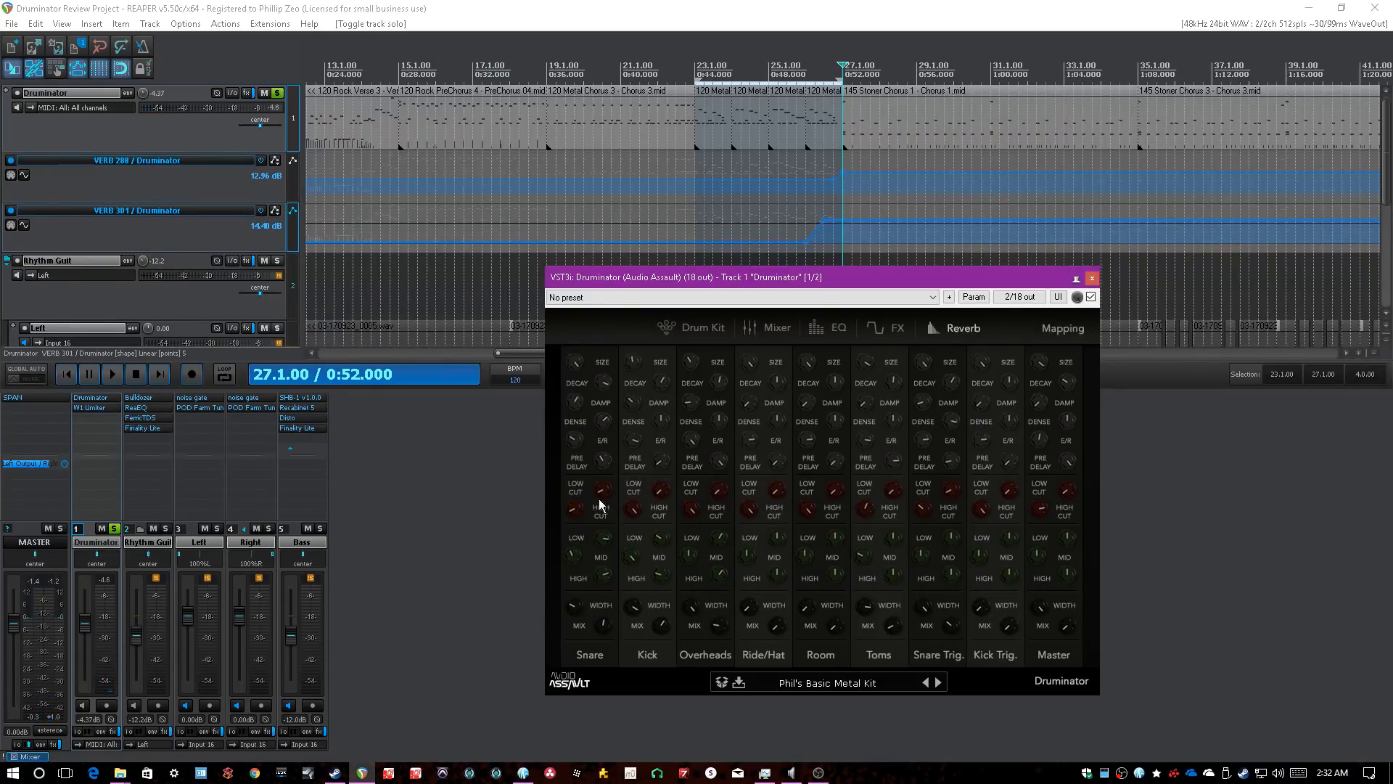
click(585, 7)
key(space)
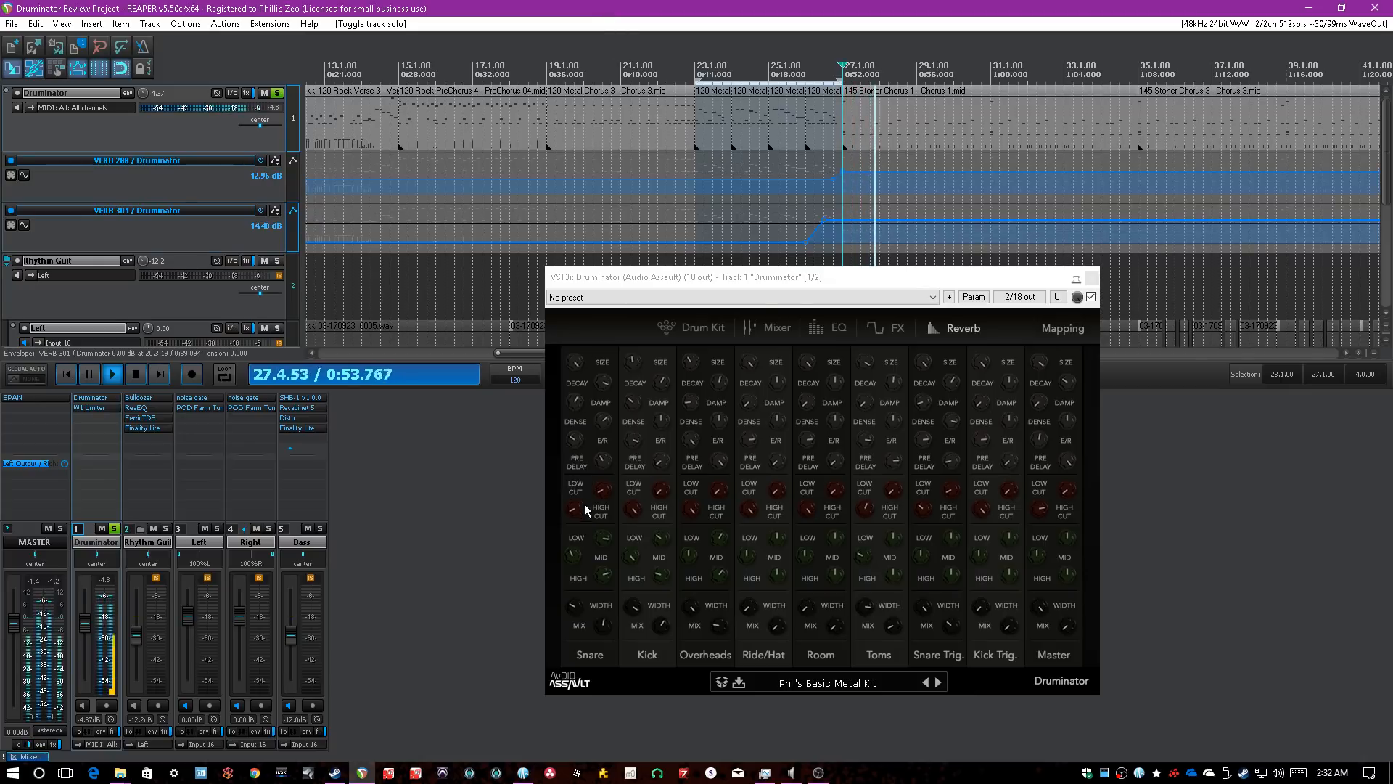
click(578, 439)
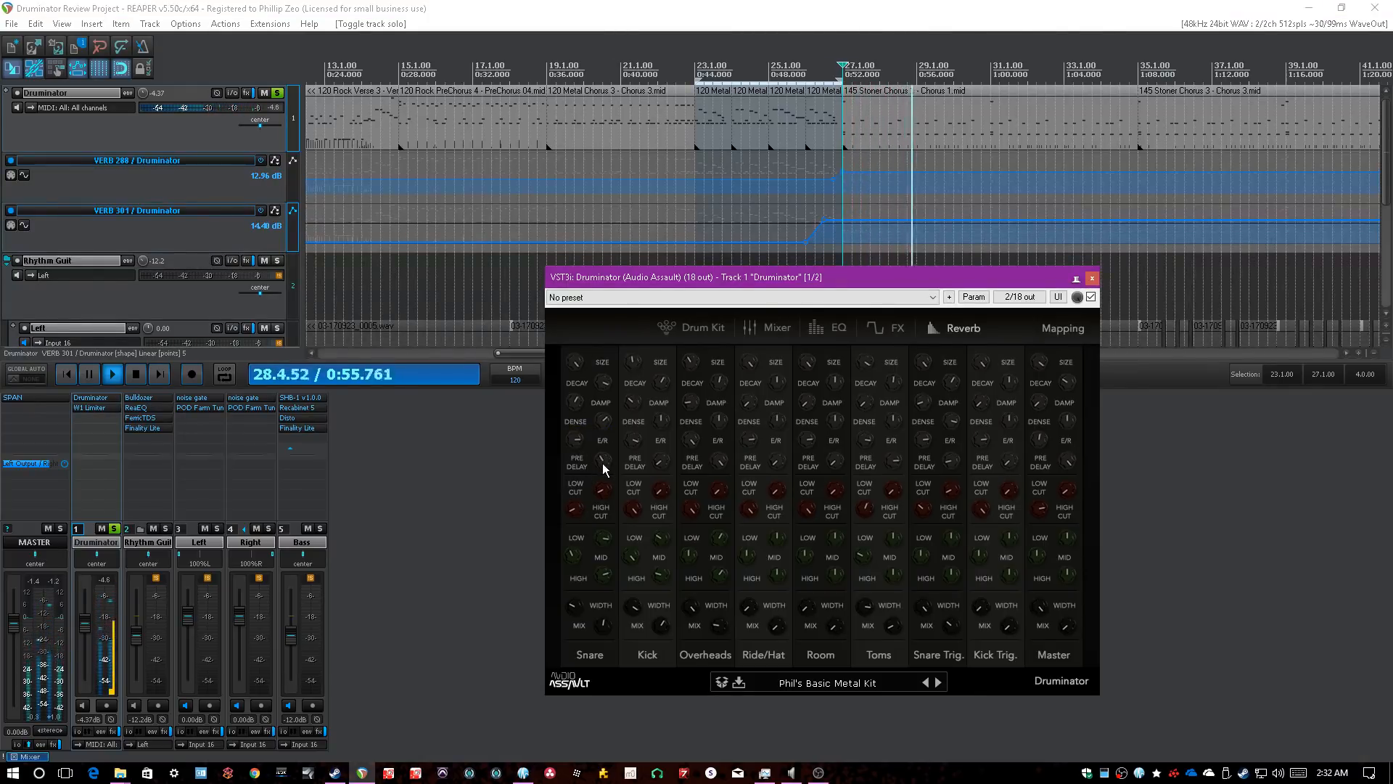
click(445, 6)
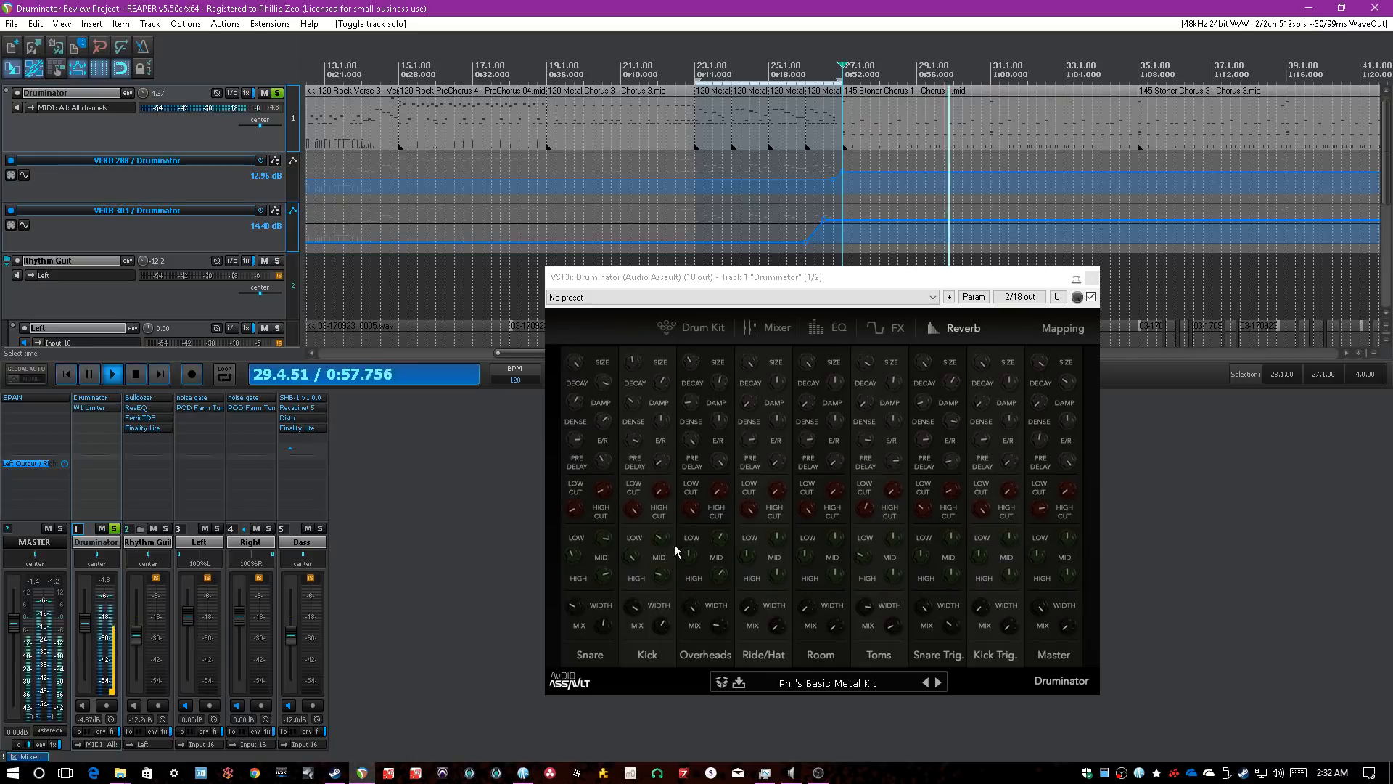
- Adjust the Kick reverb's Low Cut and Damp during playback and stop
click(659, 487)
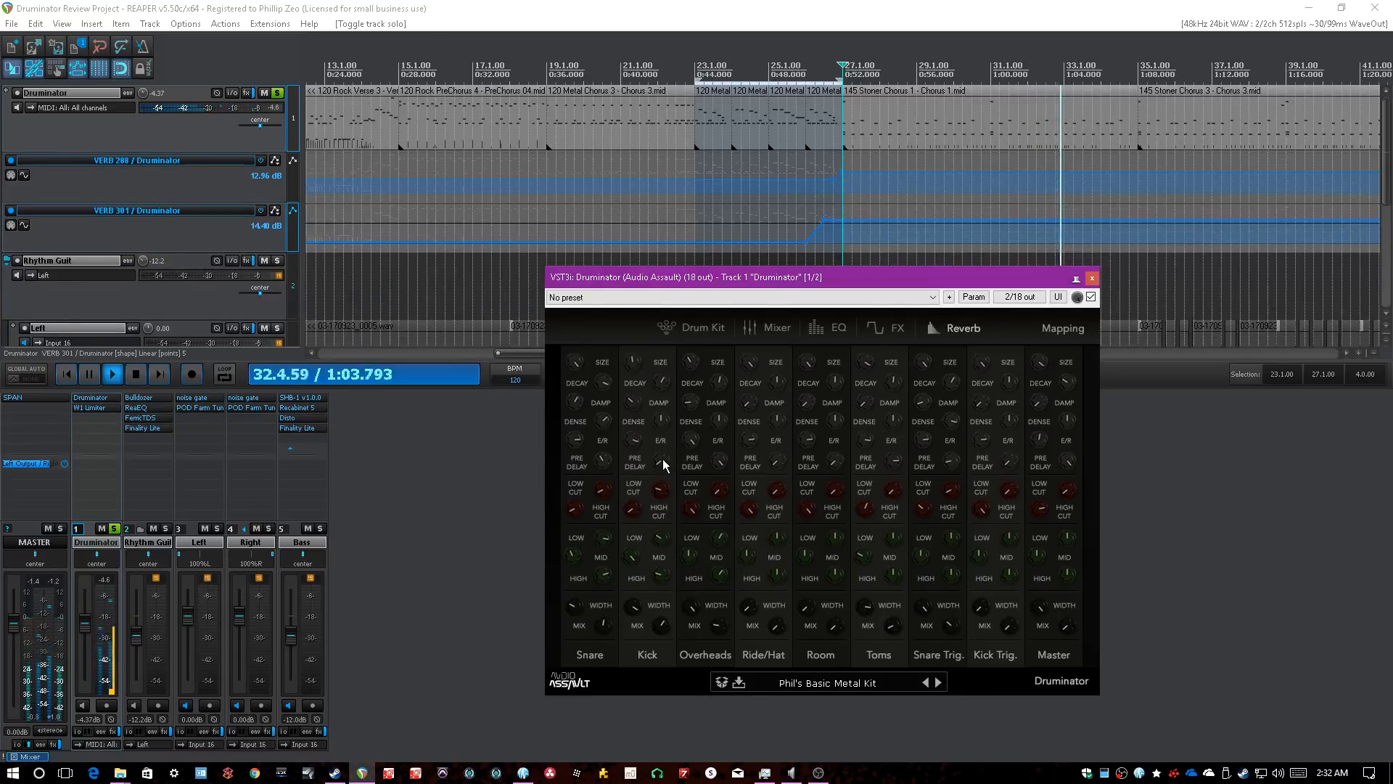
drag(637, 402, 643, 356)
drag(662, 7, 562, 5)
double_click(562, 6)
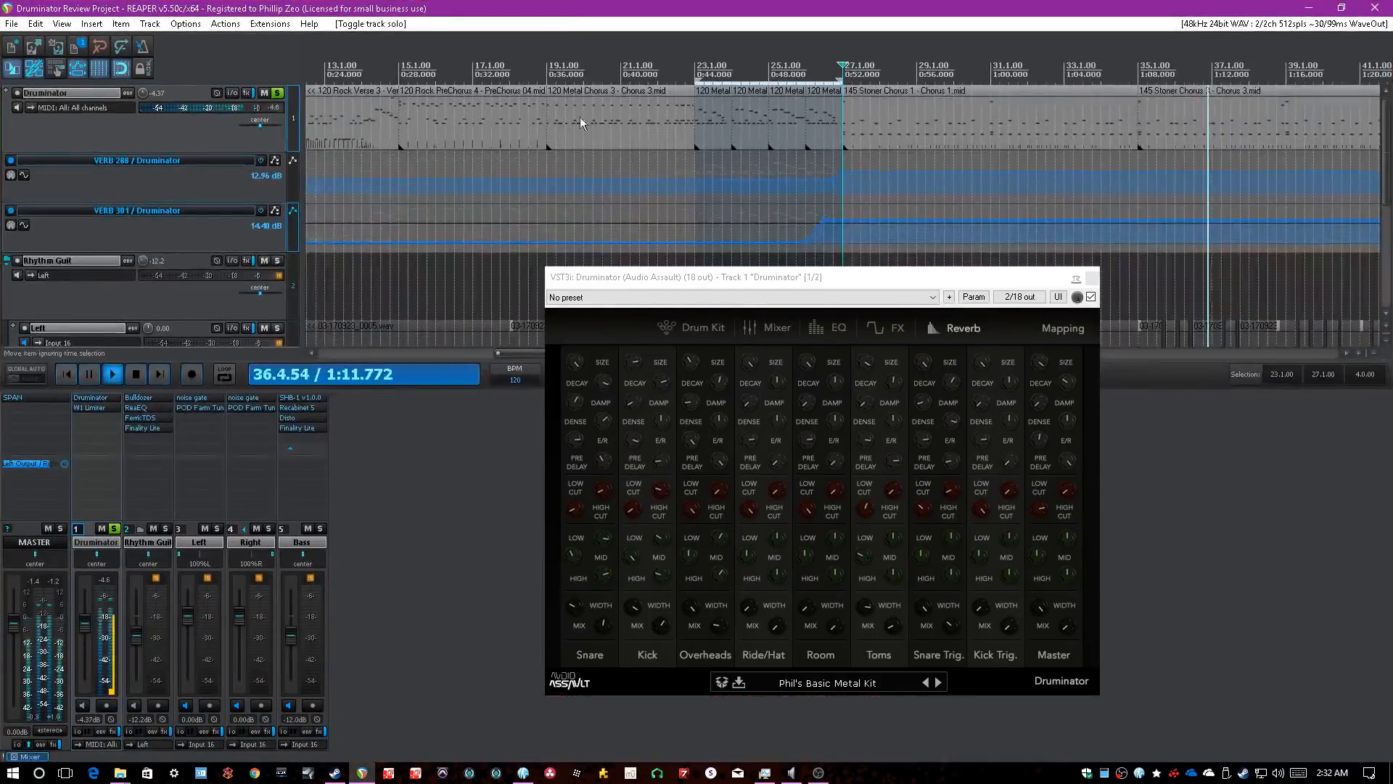
key(space)
- On the FX page, raise the Kick's drive Mix to 100 and adjust Drive and its Mix for Kick and Snare while playing
click(899, 327)
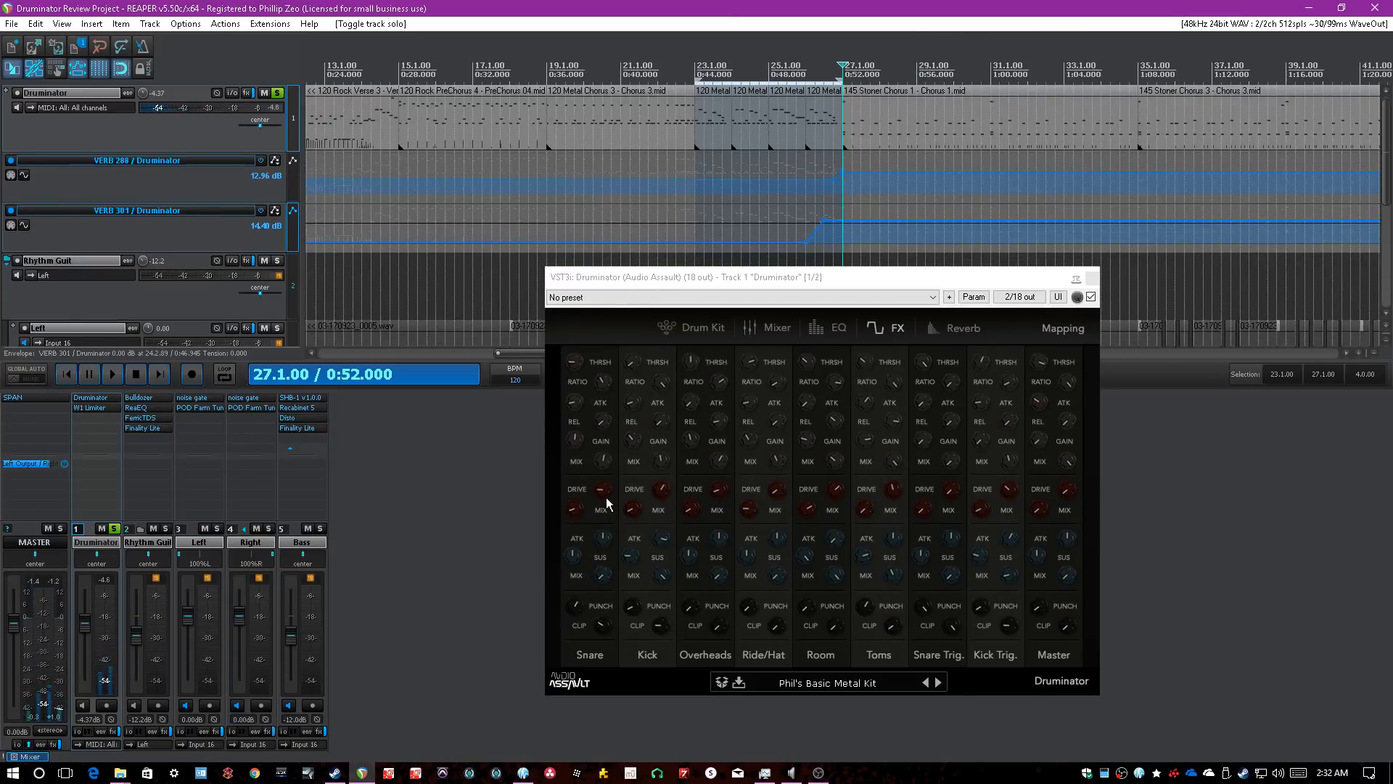
key(space)
drag(634, 512, 634, 443)
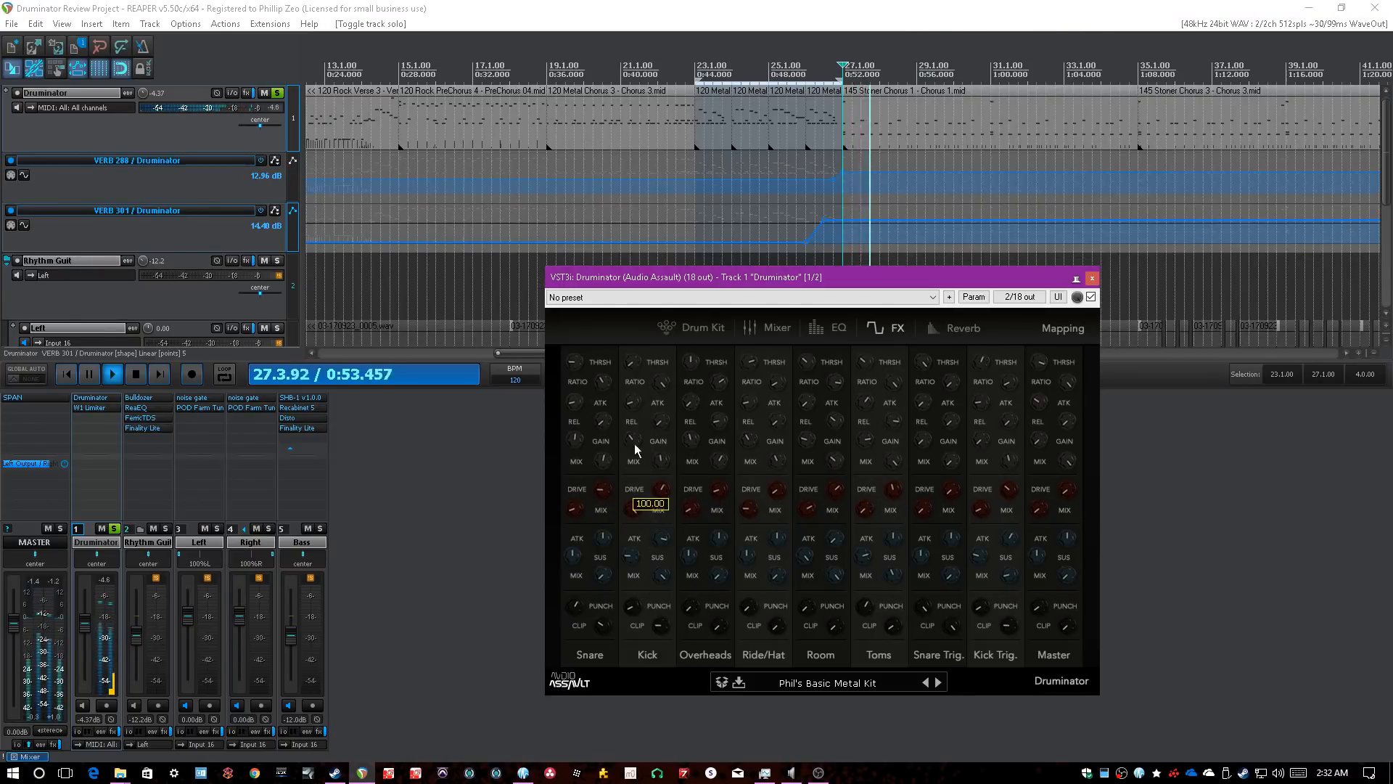
drag(661, 487, 574, 520)
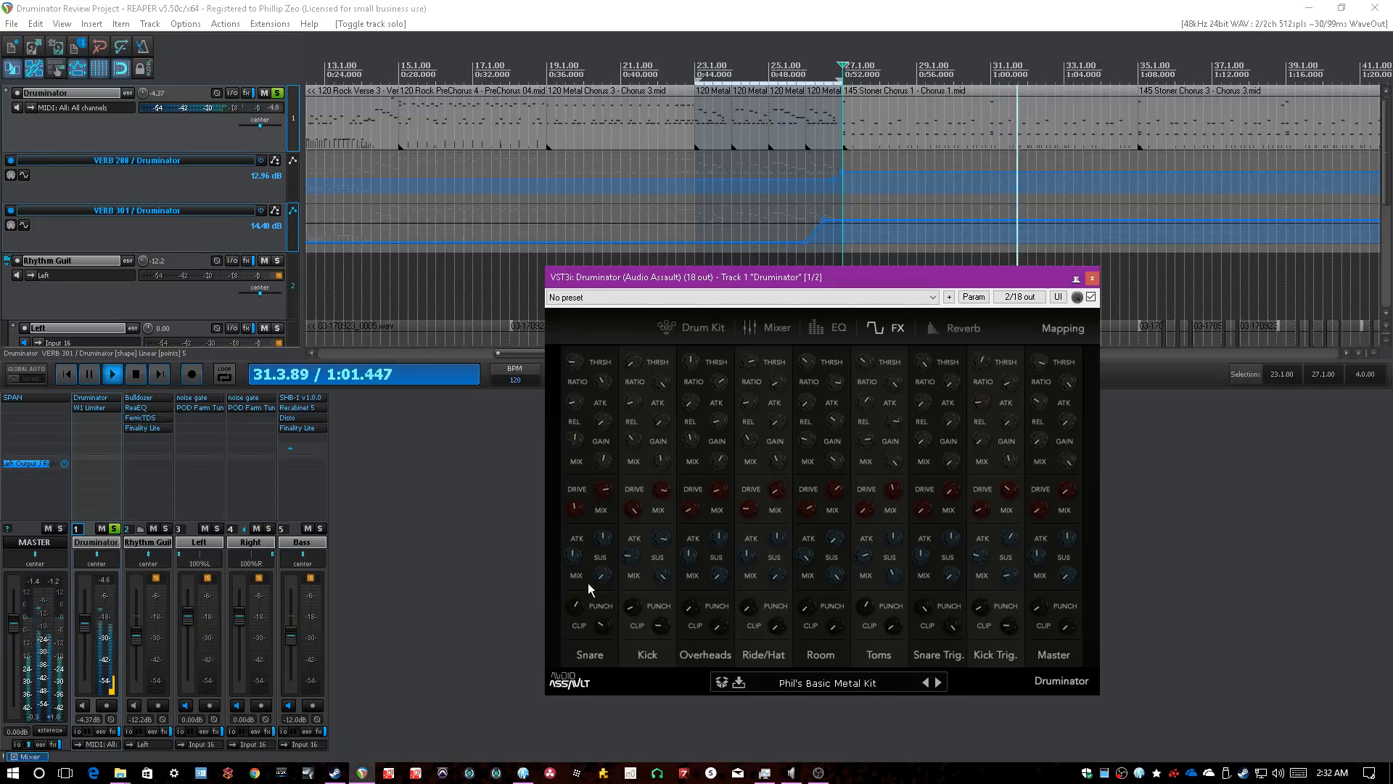
- Restart playback and adjust the Snare's transient Mix and the Master channel's Atk and Sus
key(space)
key(space)
drag(602, 579, 603, 555)
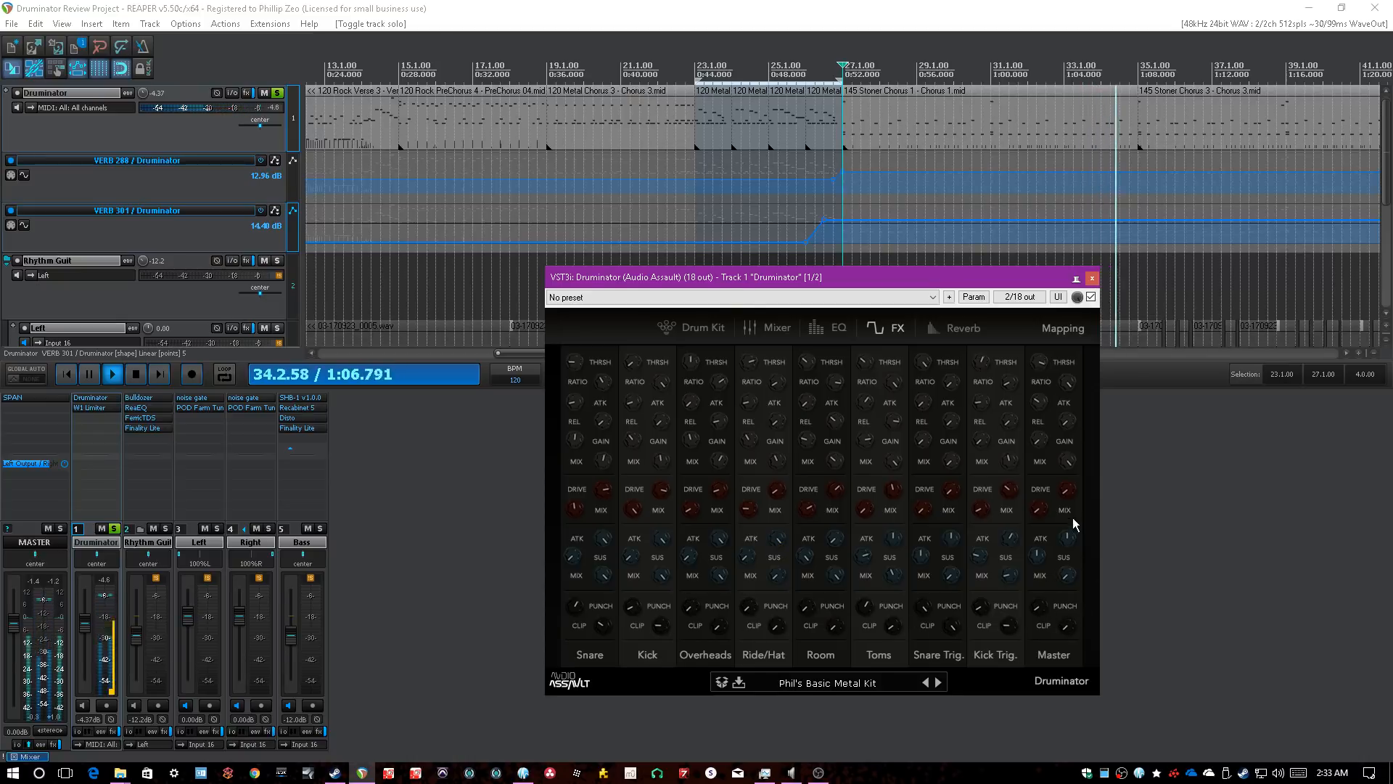
drag(1068, 538, 1081, 466)
drag(1038, 558, 1072, 532)
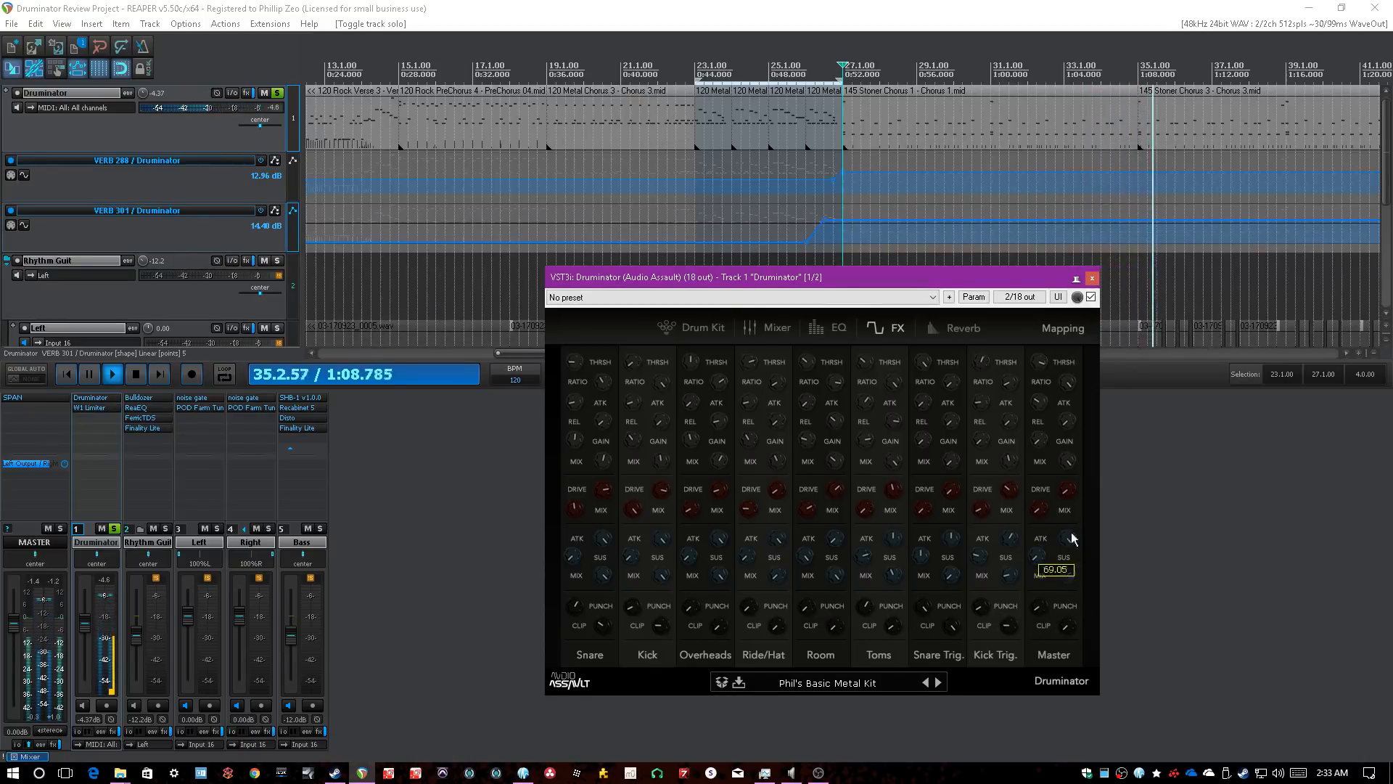
- Unsolo the Druminator track to hear the full mix, stop playback and solo the track again
click(1174, 598)
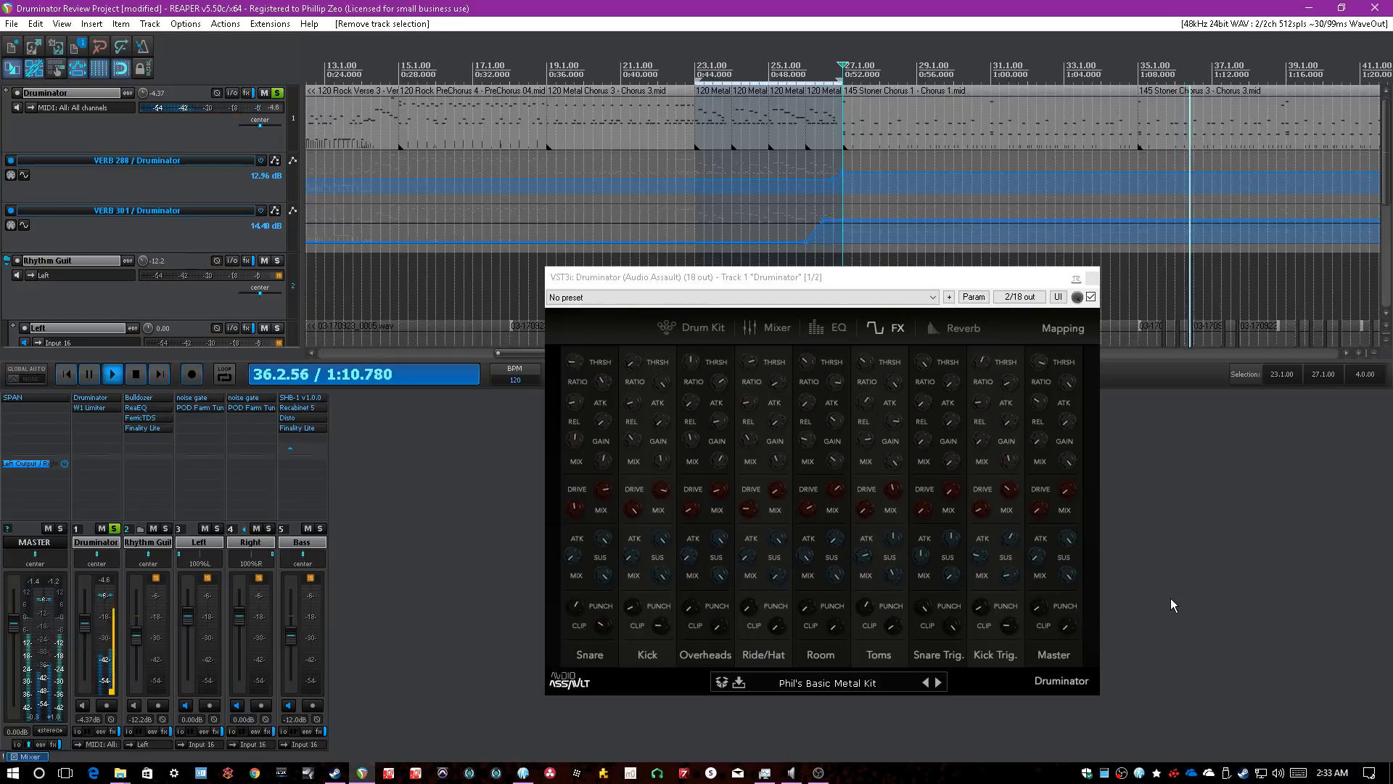
click(114, 529)
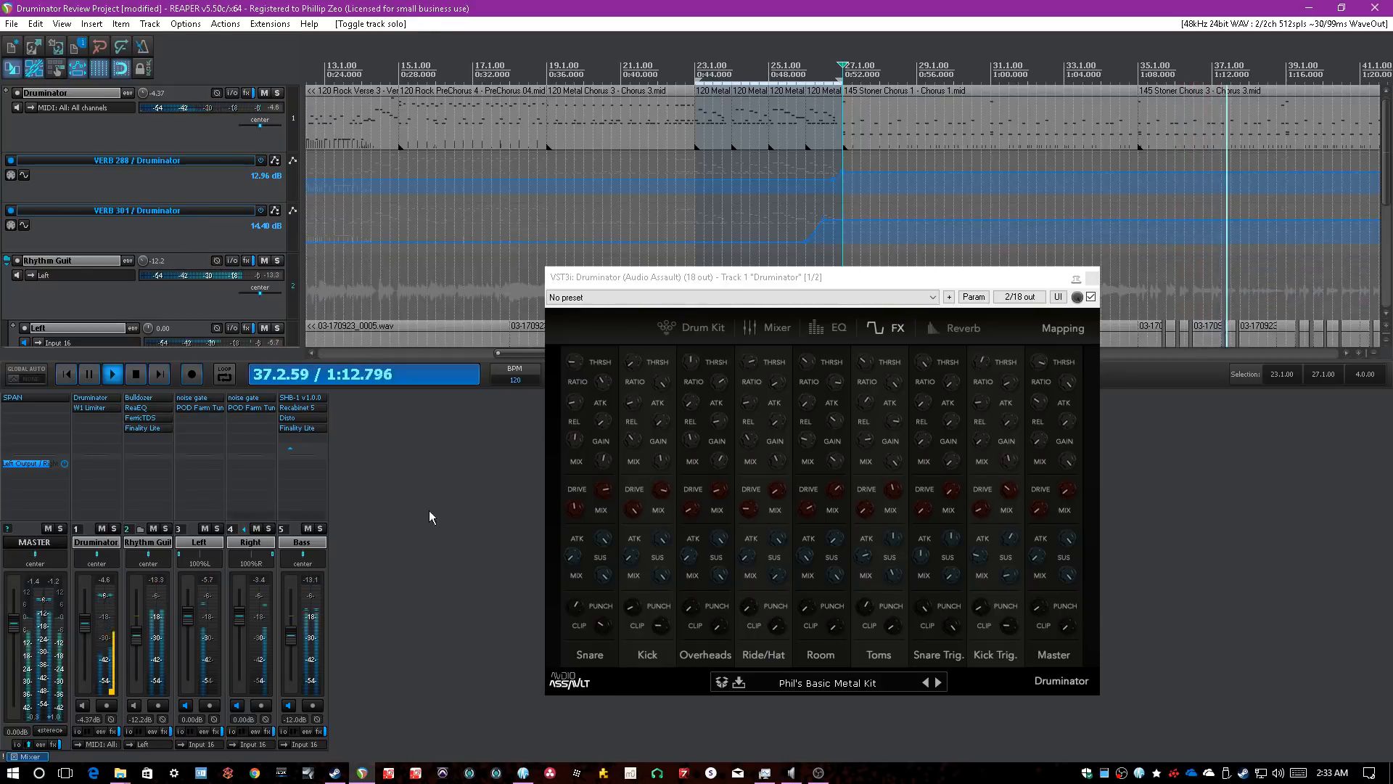
click(430, 511)
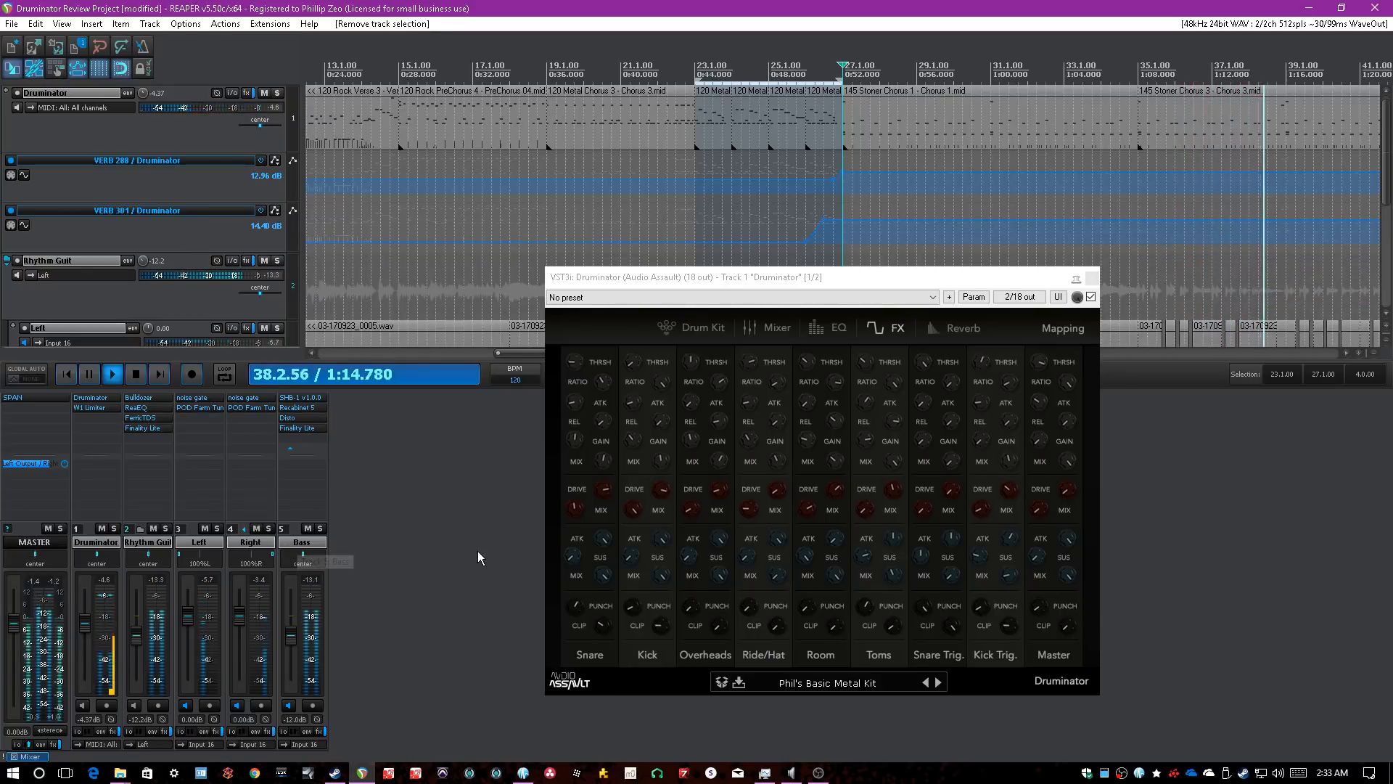
key(space)
click(114, 528)
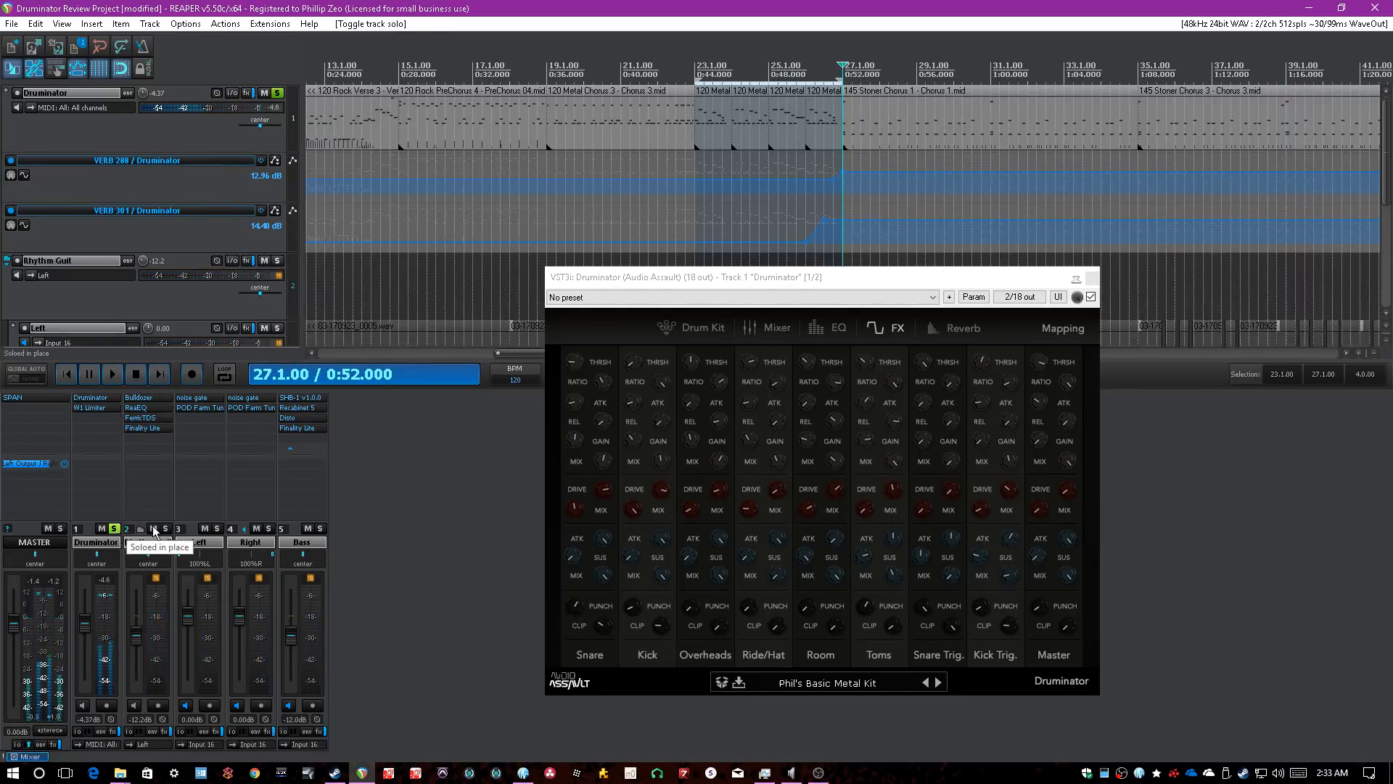
click(406, 514)
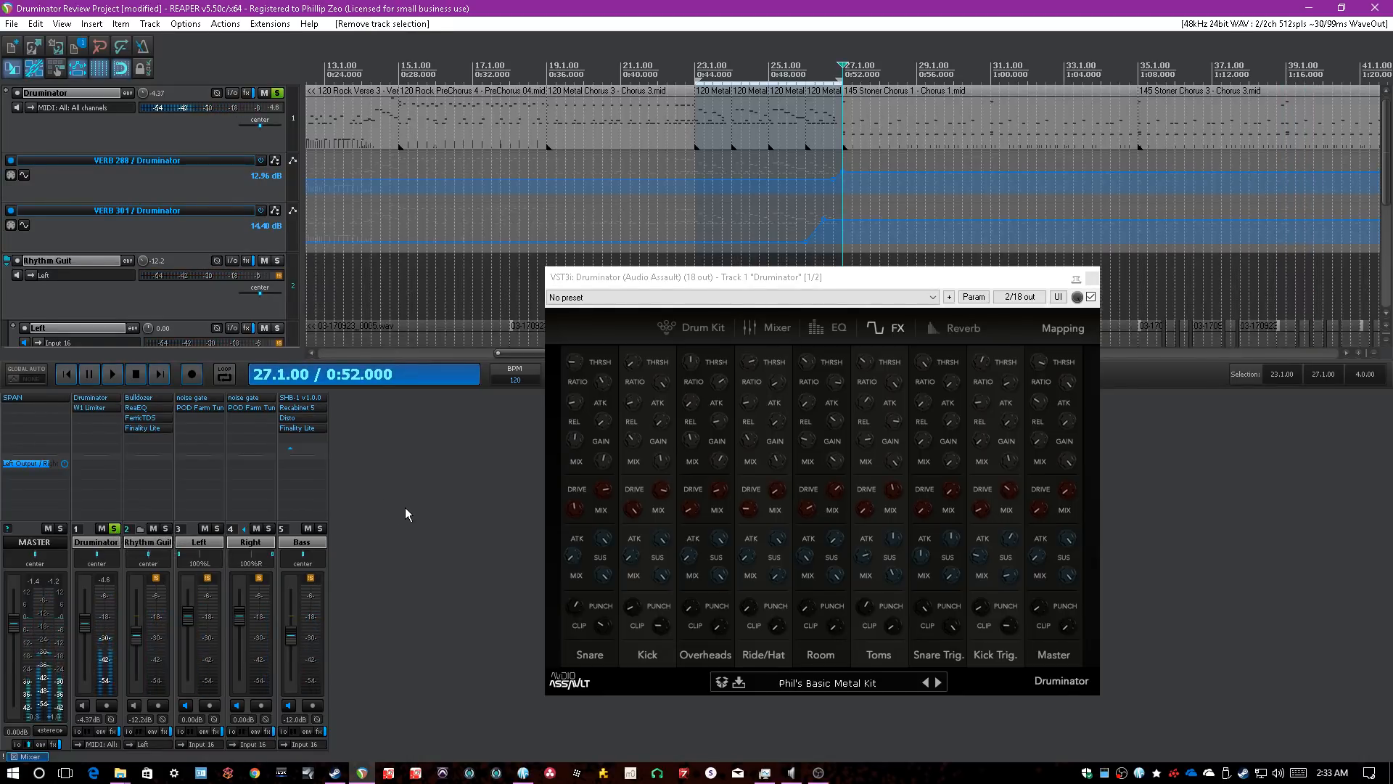
- Adjust the Punch and Clip controls across the FX channels and compare the soloed drums with the full mix from bar 27
click(1044, 615)
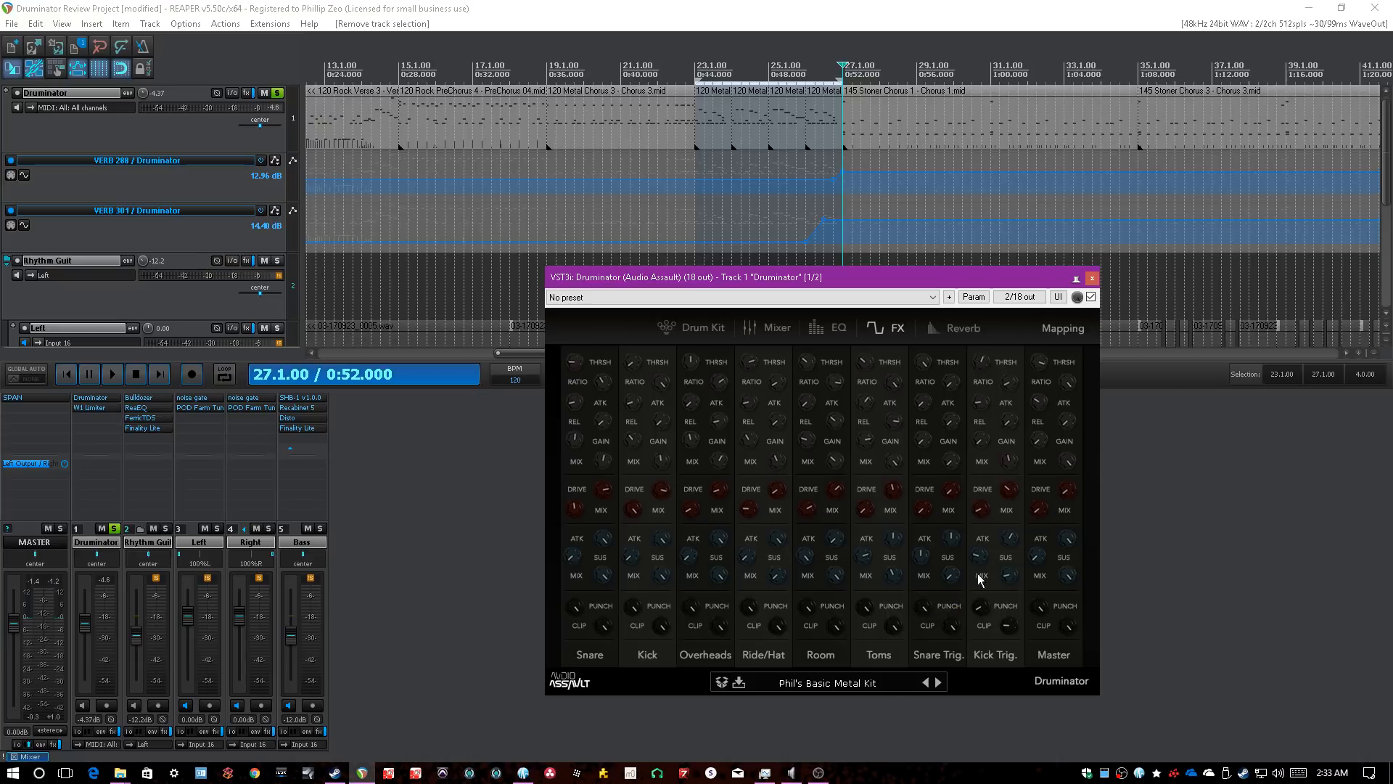
click(1185, 602)
key(space)
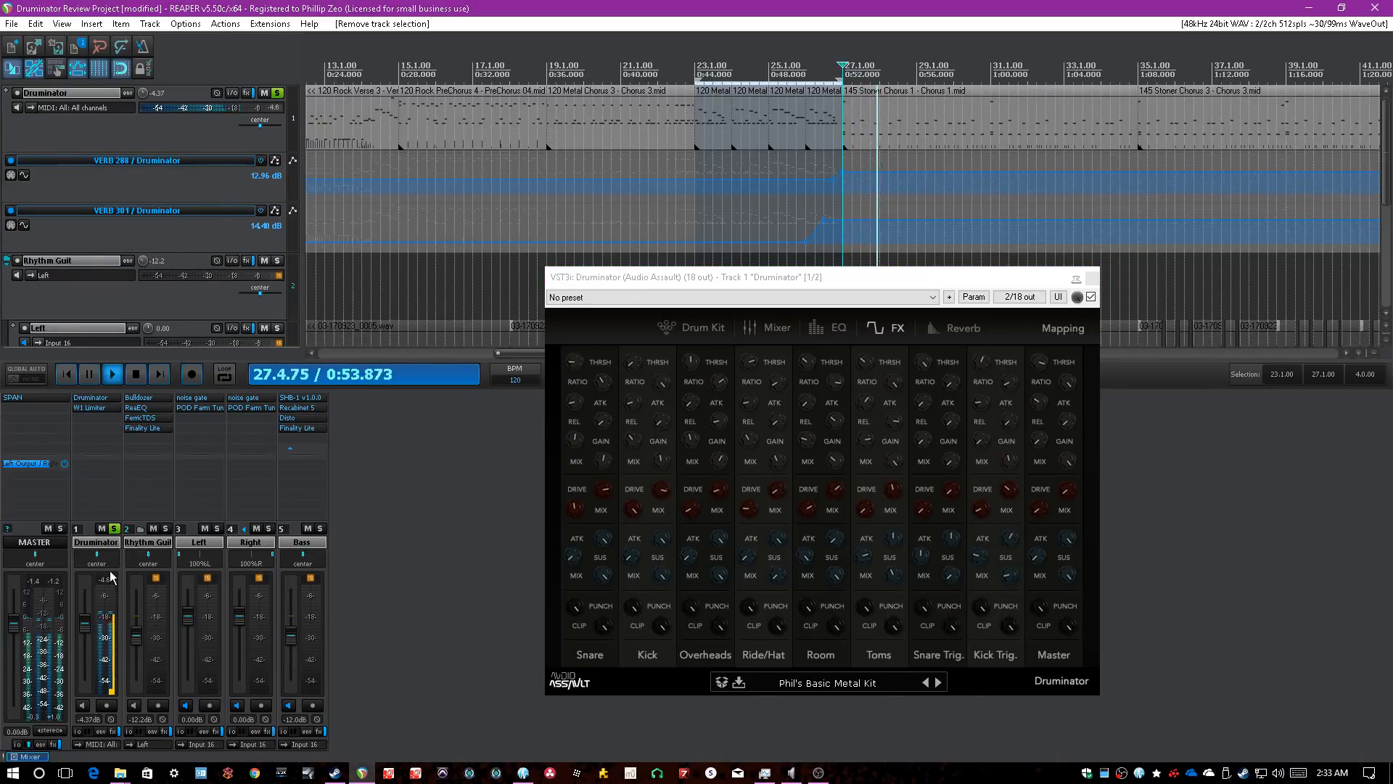
click(114, 529)
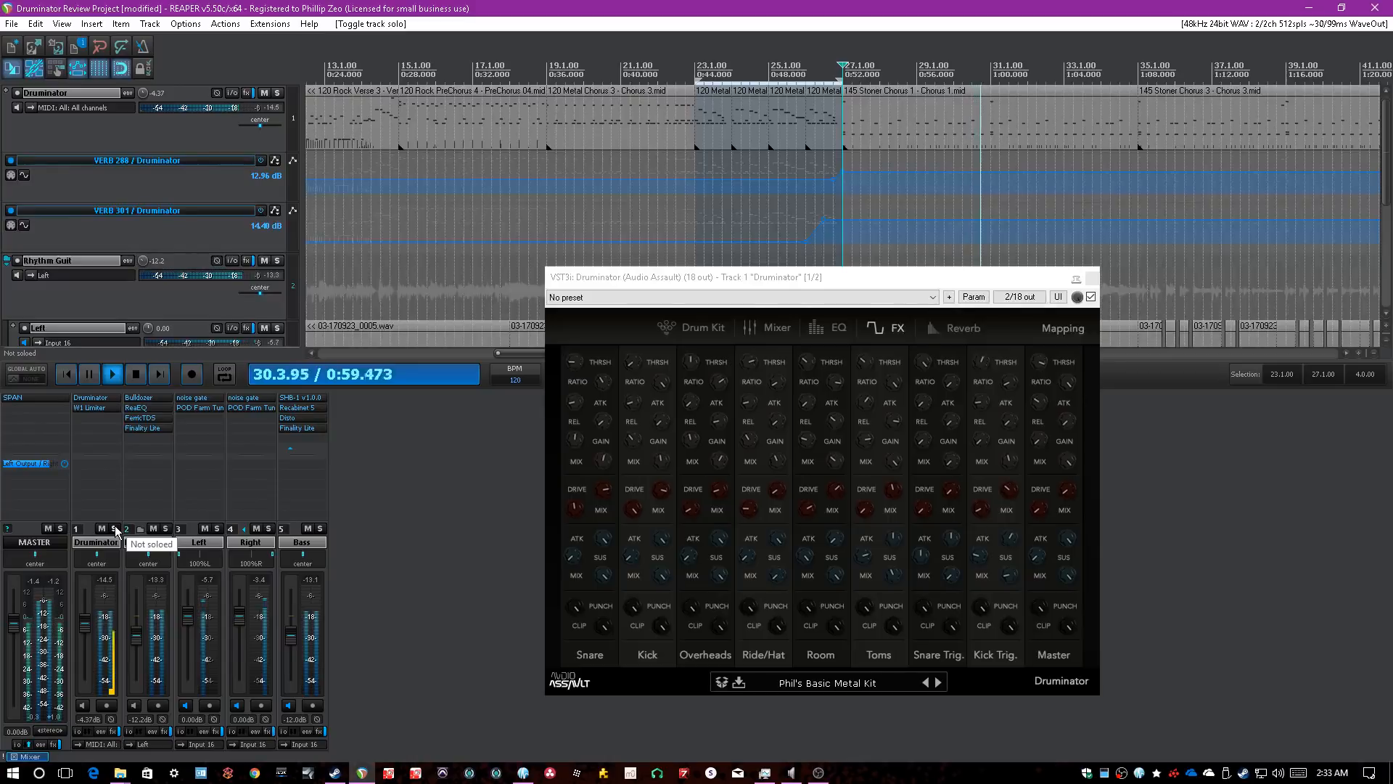
key(space)
click(114, 529)
click(441, 490)
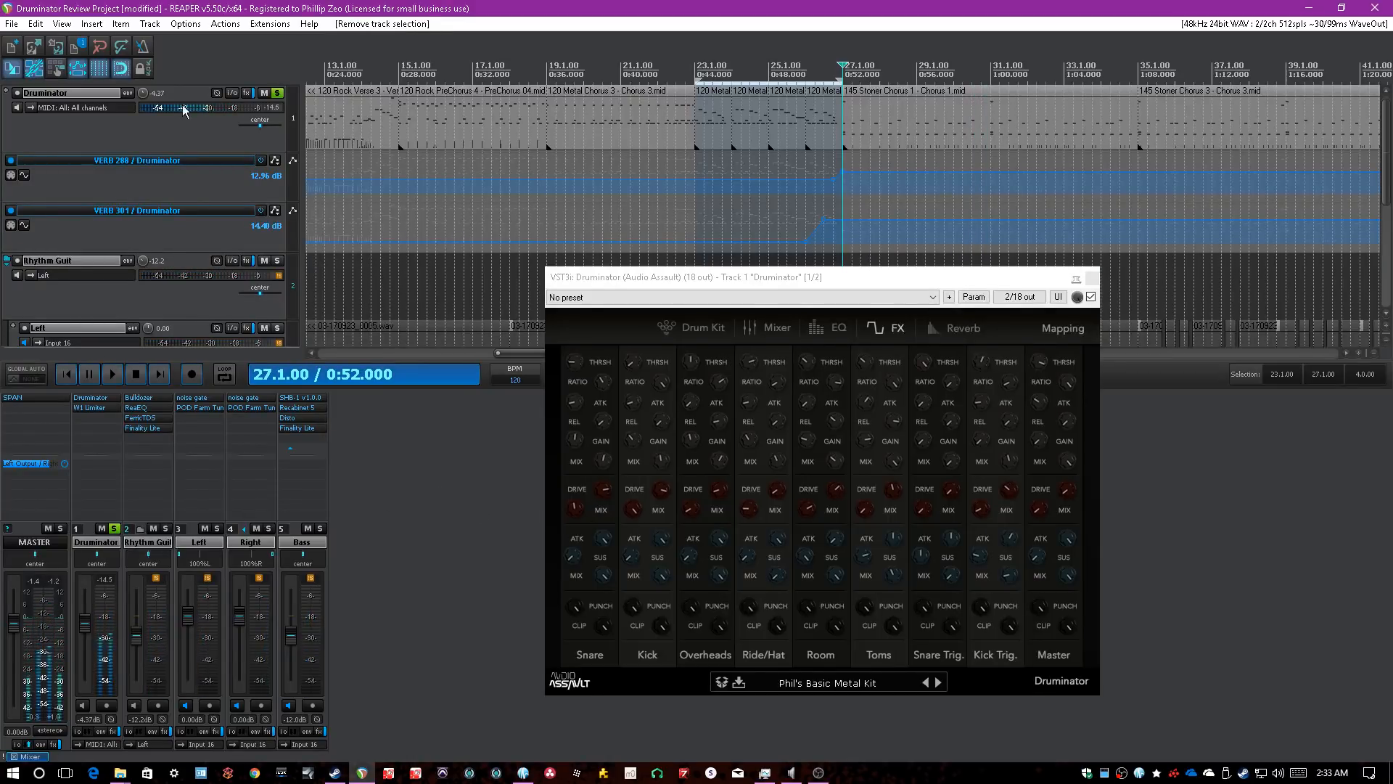
- Examine Druminator's CPU use in the Performance Meter beside the plug-in window and save the project
click(61, 23)
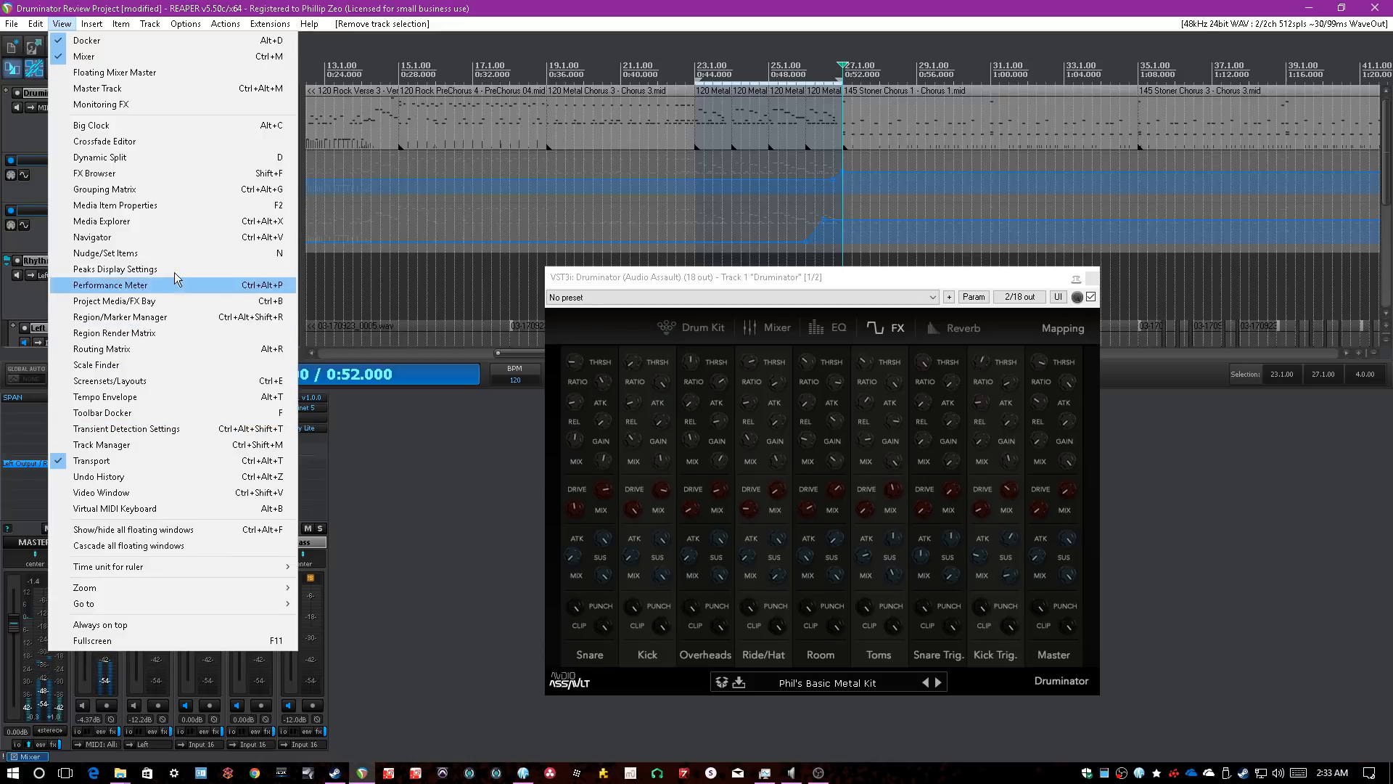
click(138, 287)
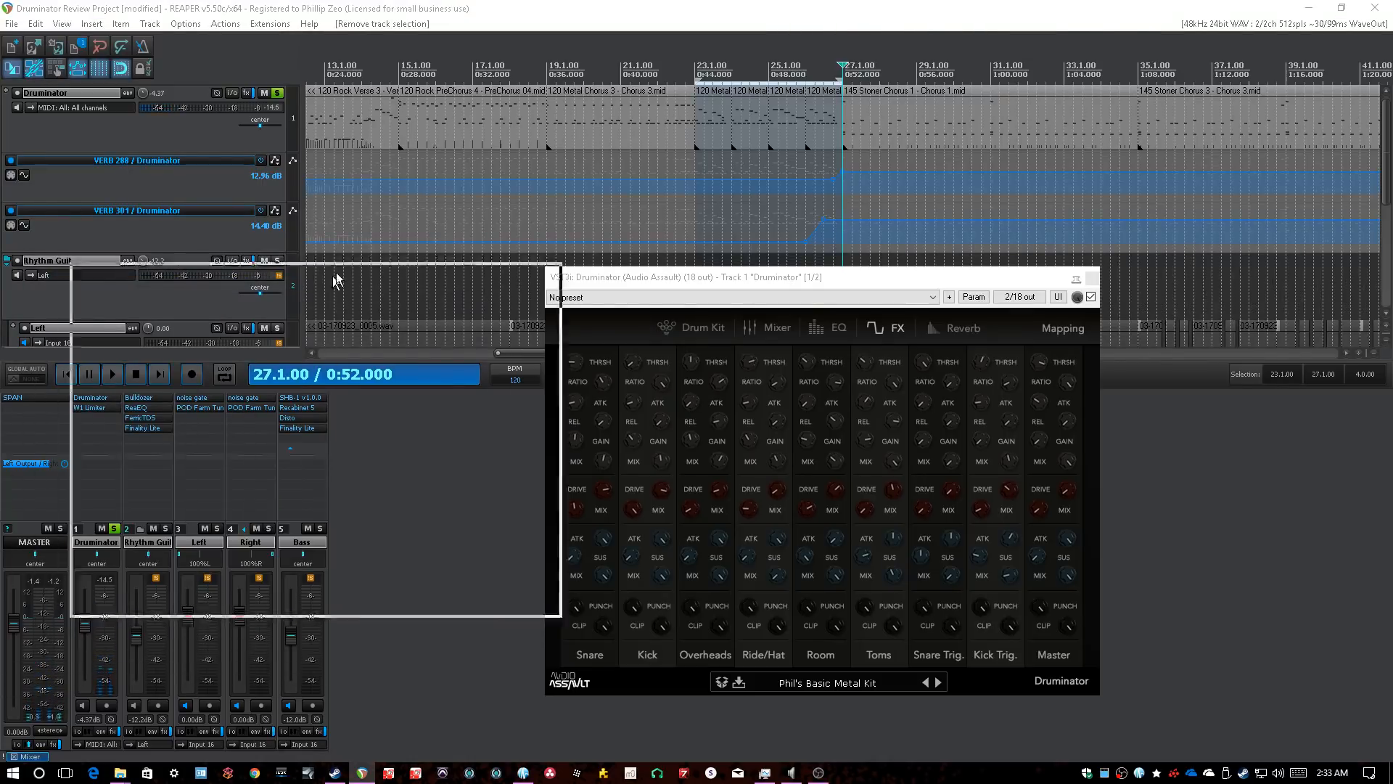
click(332, 302)
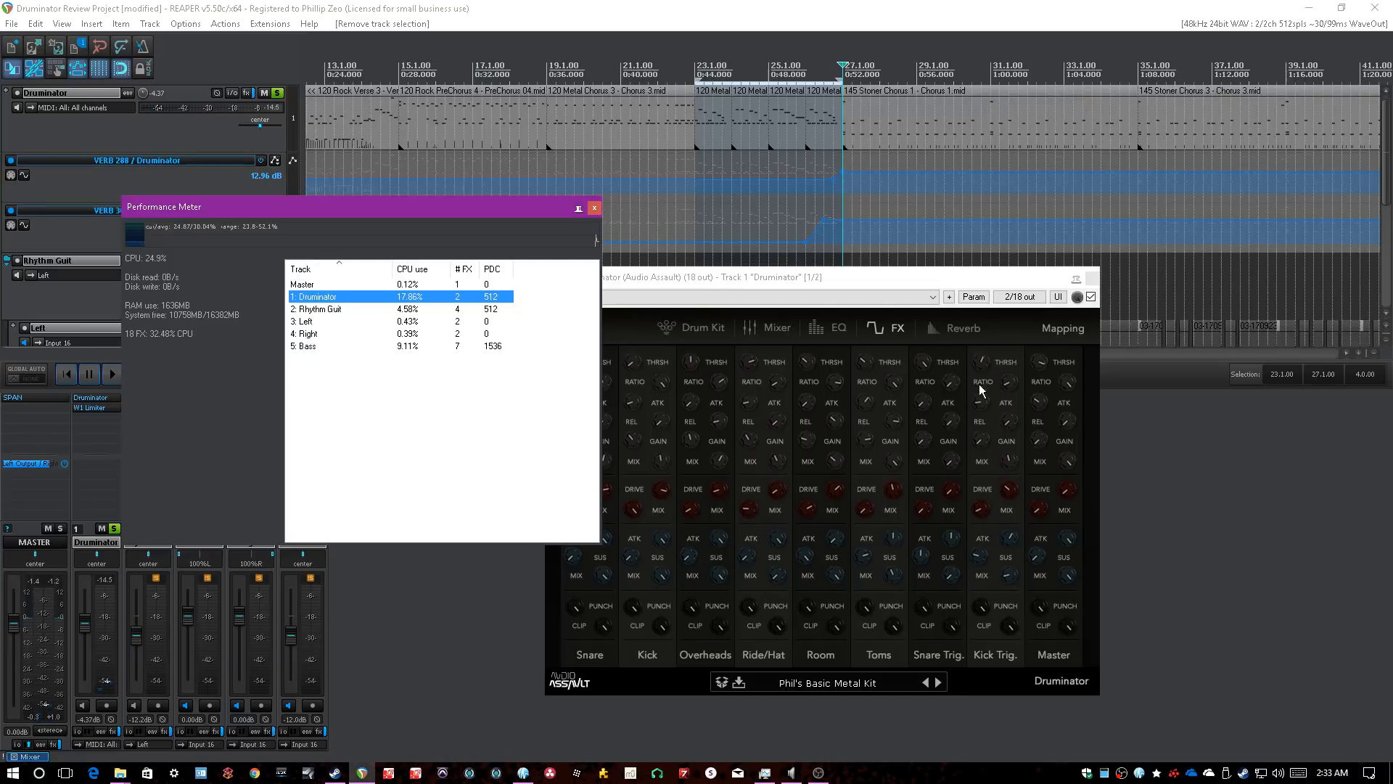
drag(1057, 278, 1184, 275)
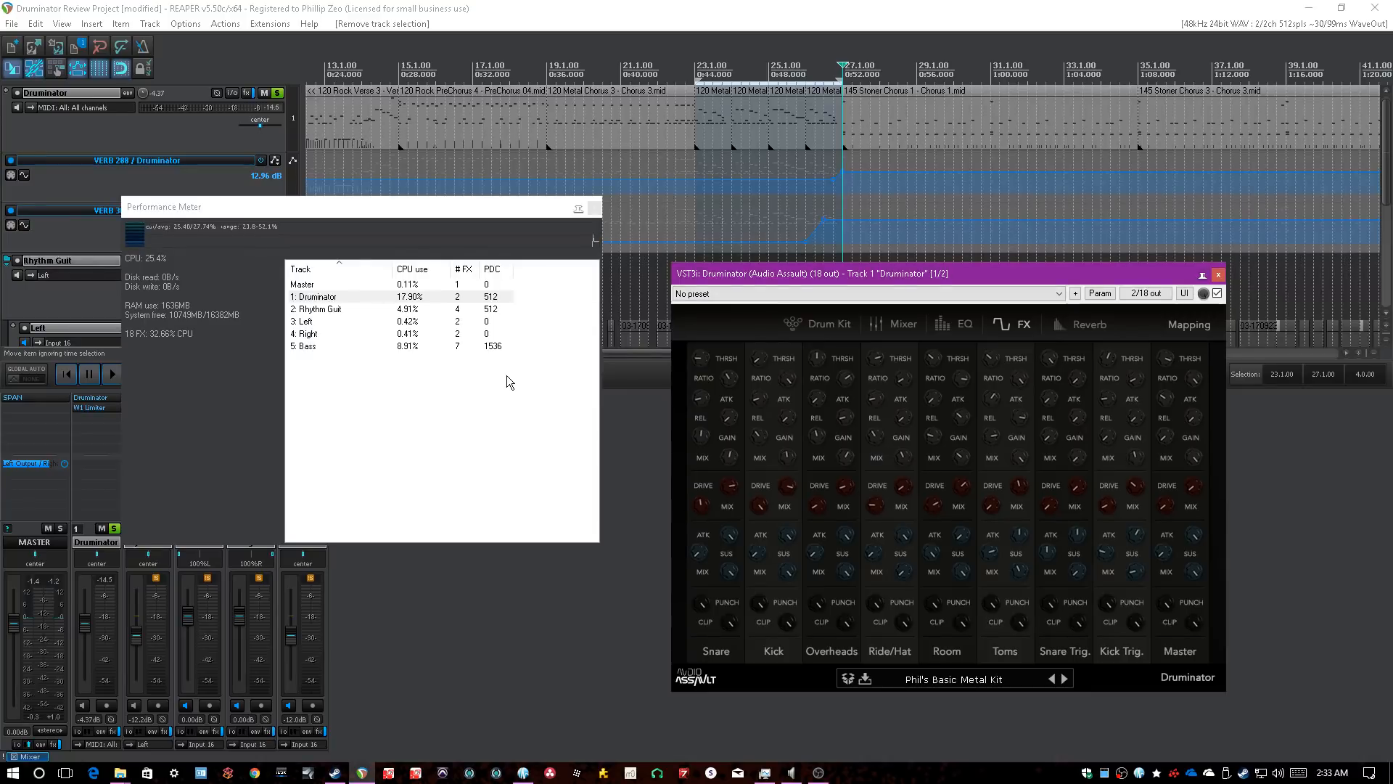
click(405, 297)
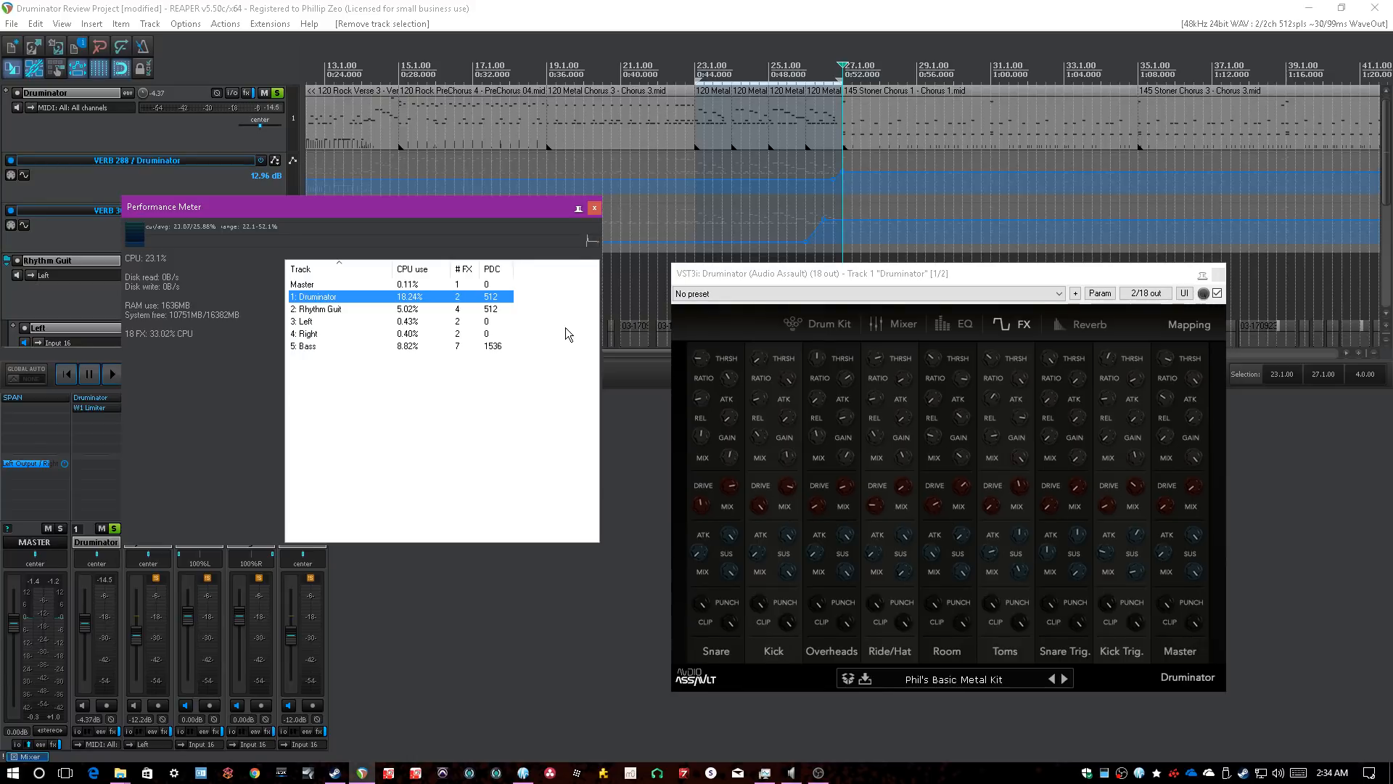
click(398, 4)
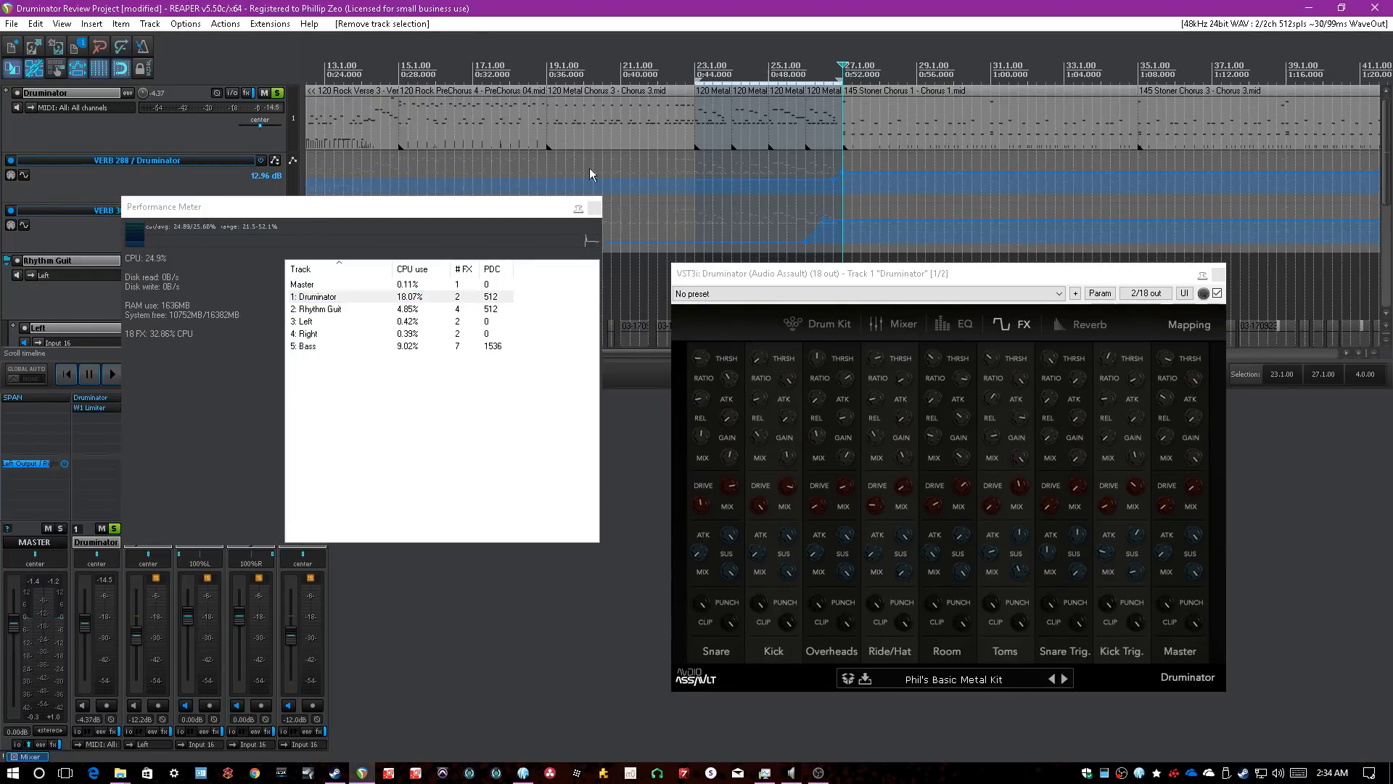
key(ctrl+s)
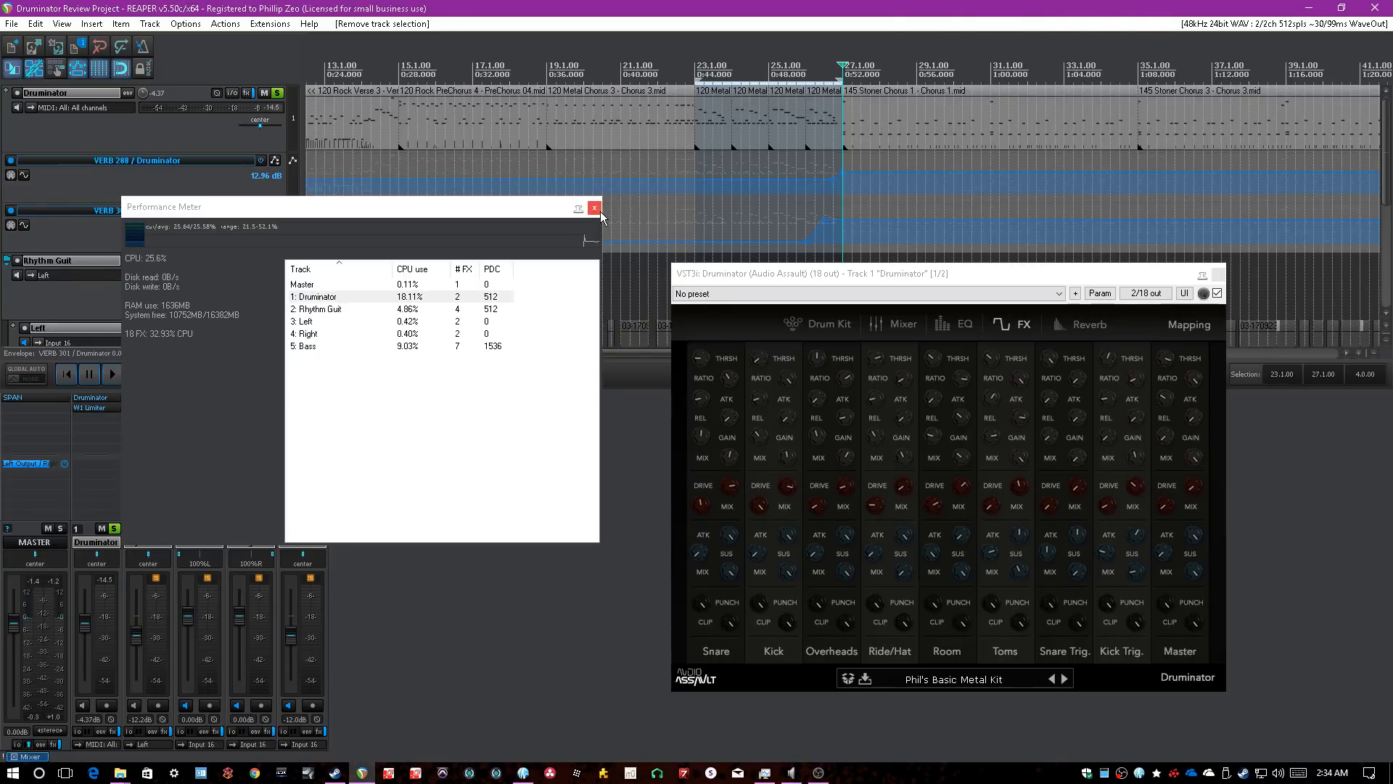
- Close the Performance Meter and look over Druminator's EQ and Mixer pages
click(599, 211)
click(962, 325)
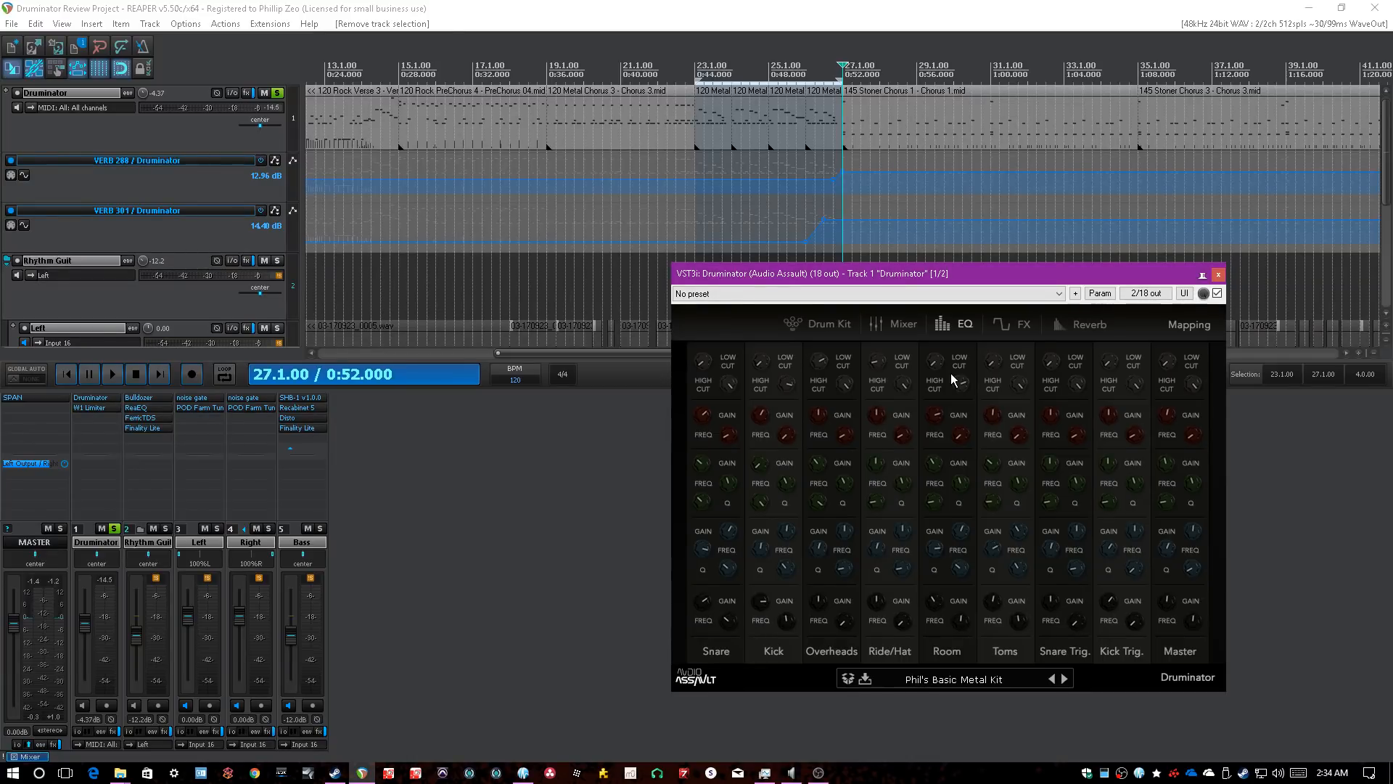
click(894, 323)
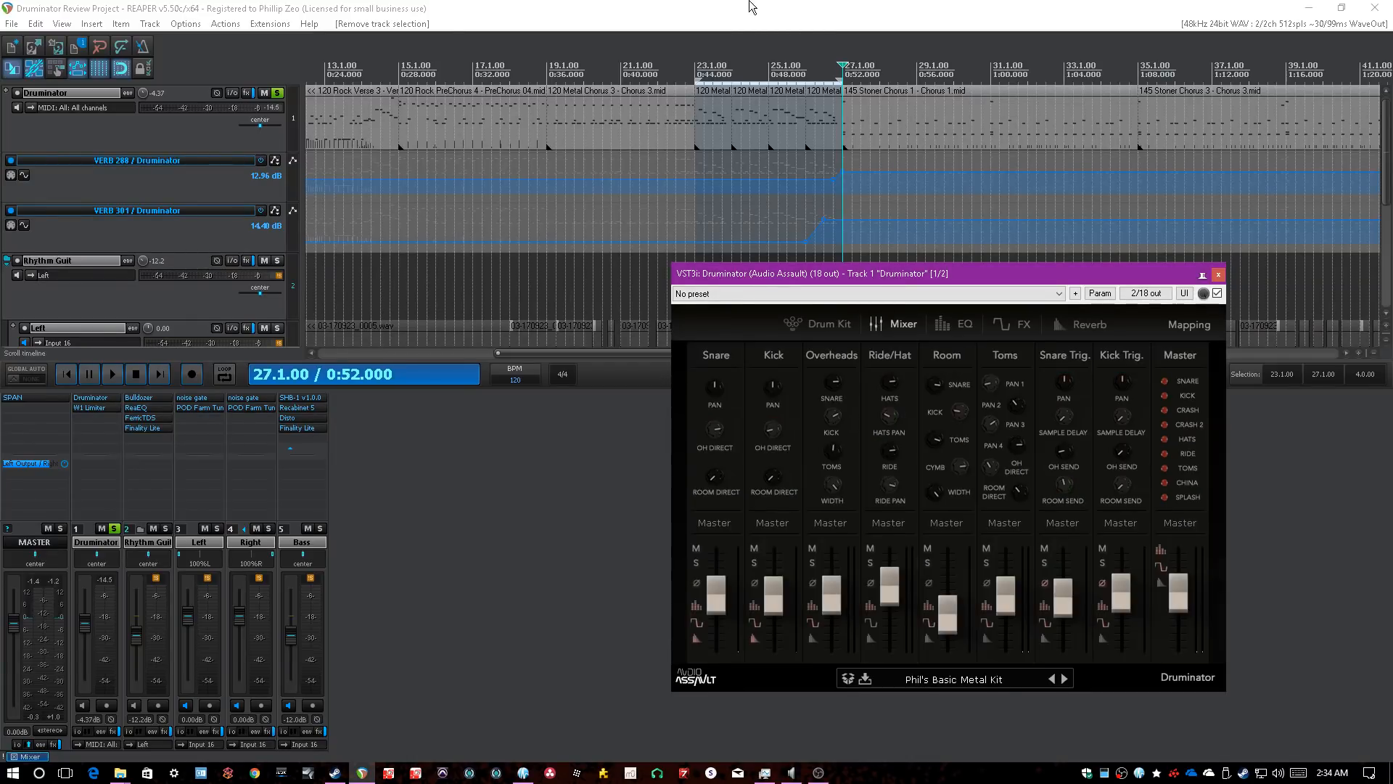
- Load Druminator's Rogers Drums from hell- NIPPLES EDITION preset and audition it from bar 27, stopping playback after a few bars
click(950, 680)
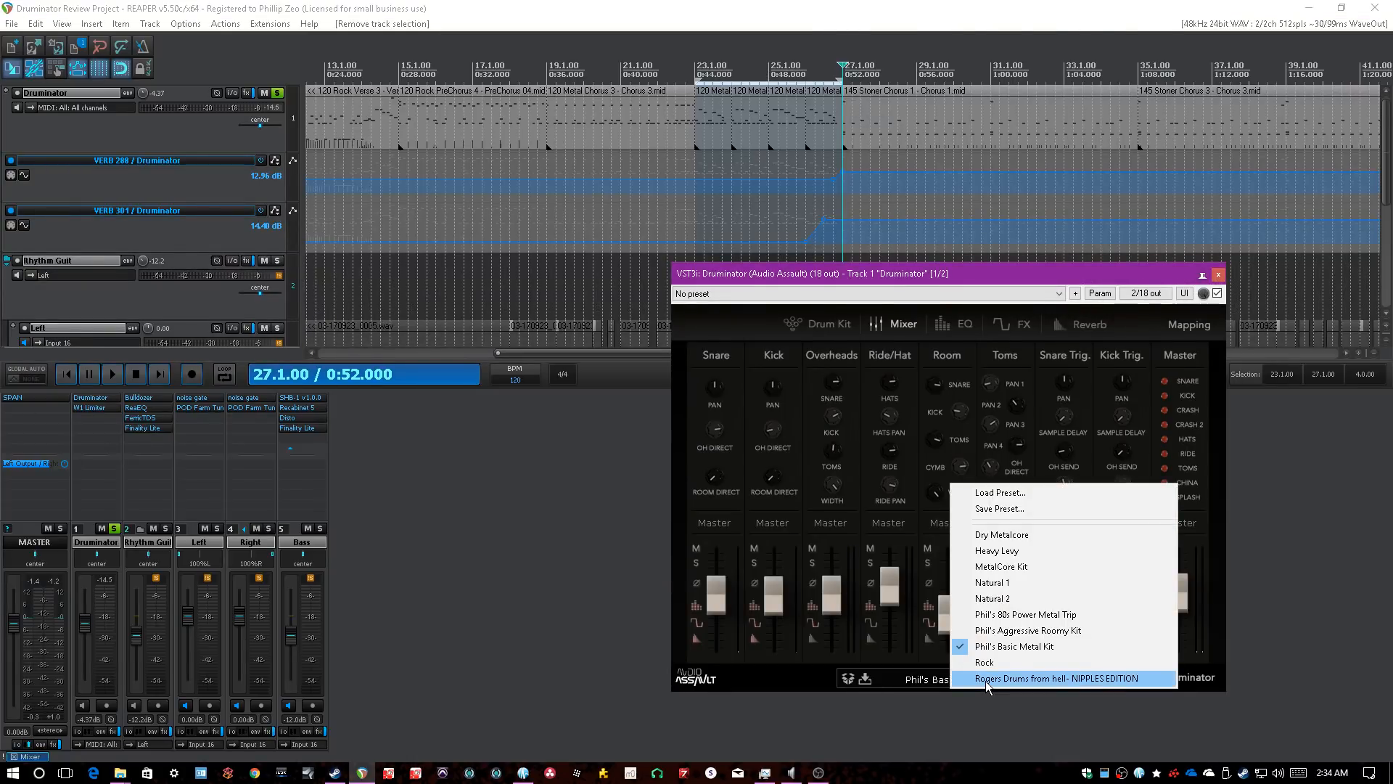
click(986, 680)
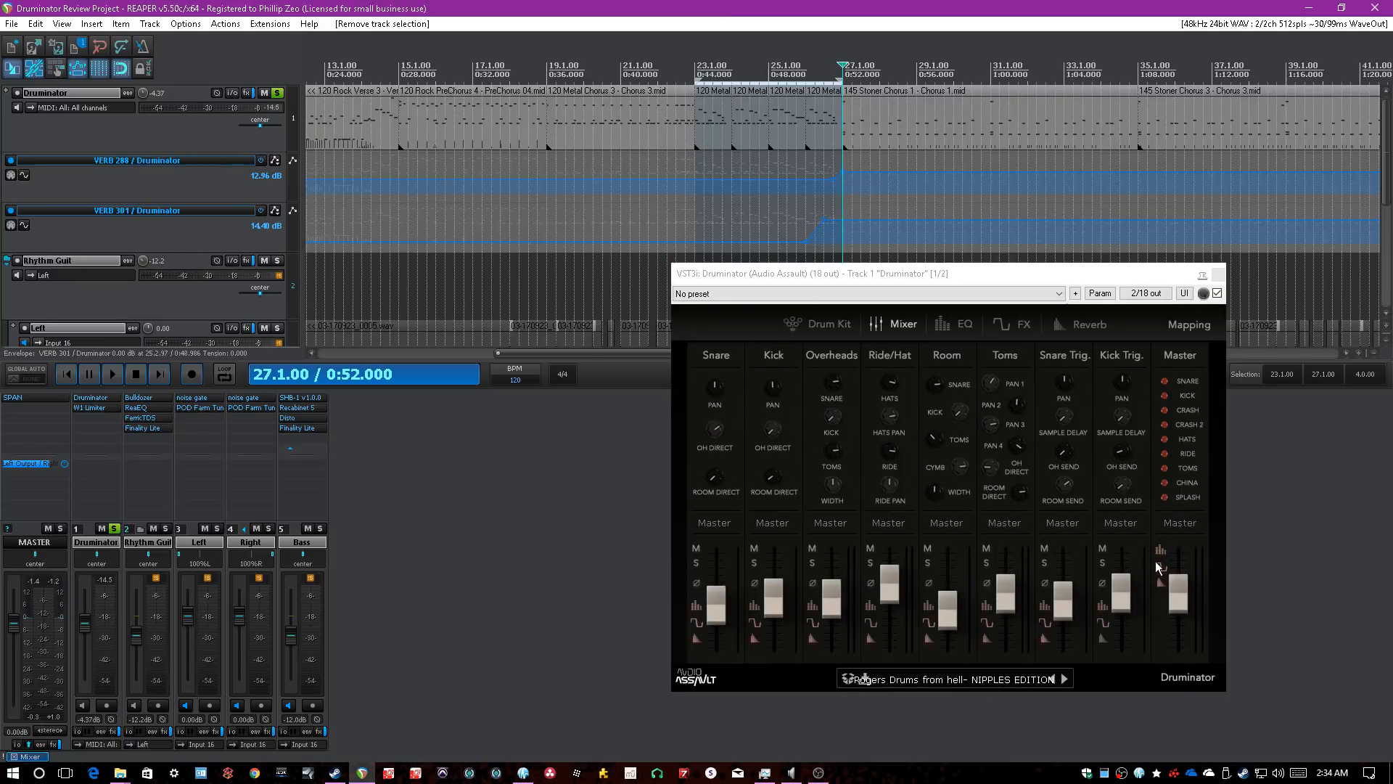
key(space)
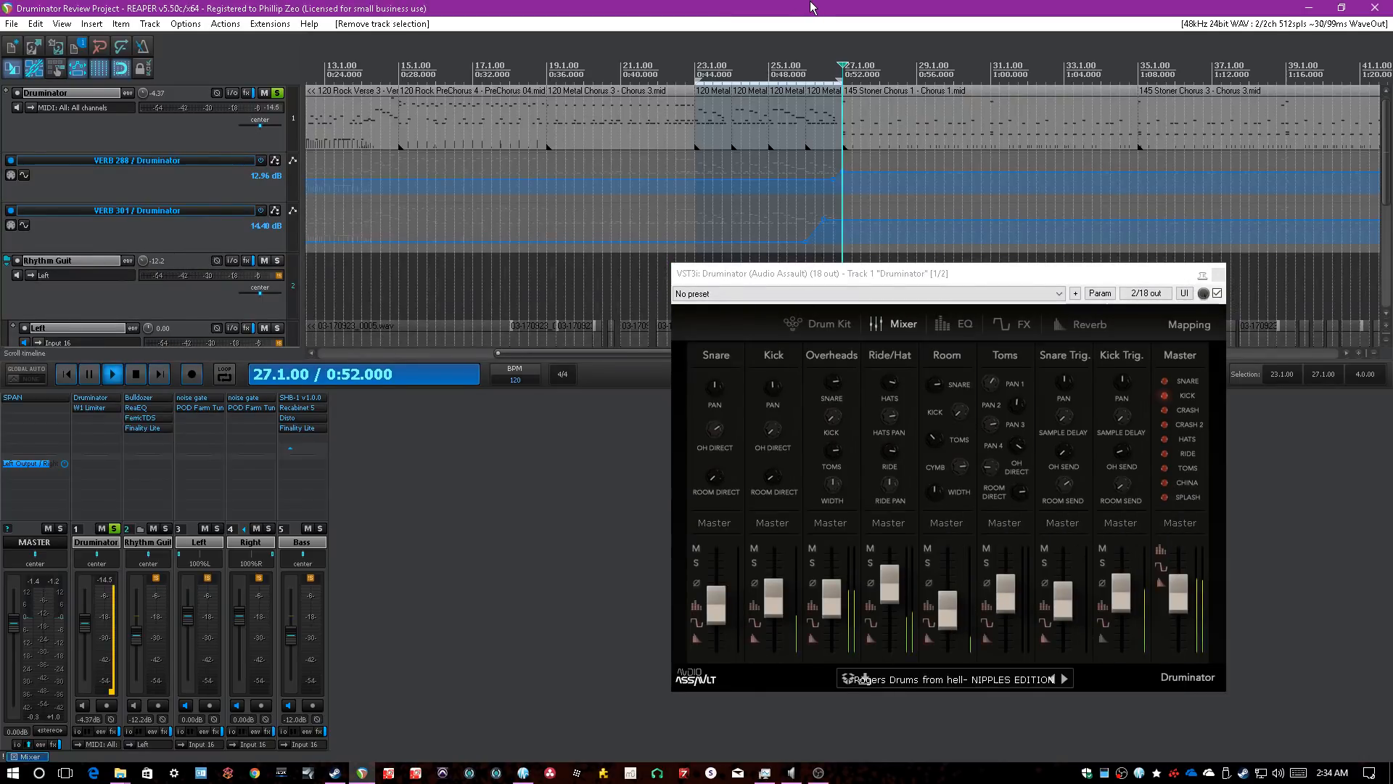
scroll(811, 9, down, 3)
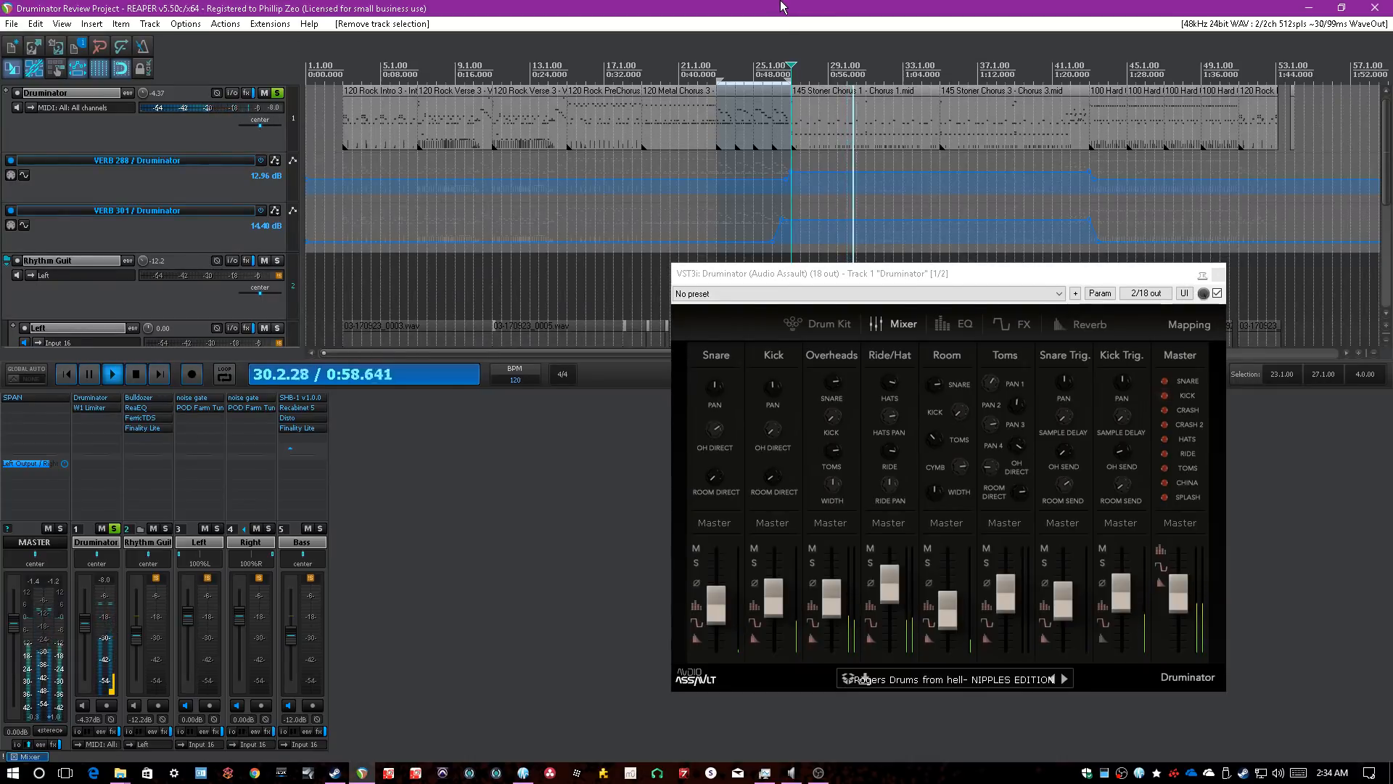
key(space)
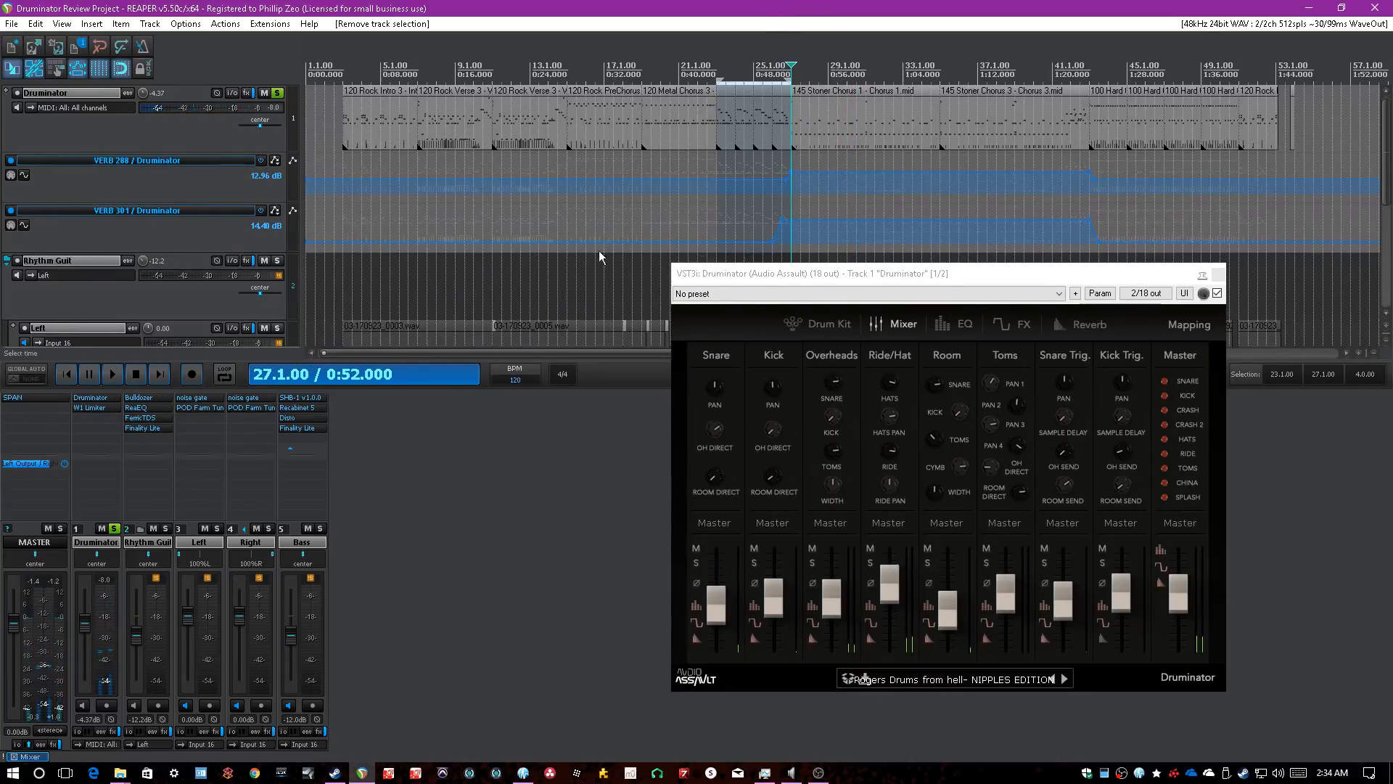
- Load the Heavy Levy preset and show Druminator's Drum Kit page
click(956, 688)
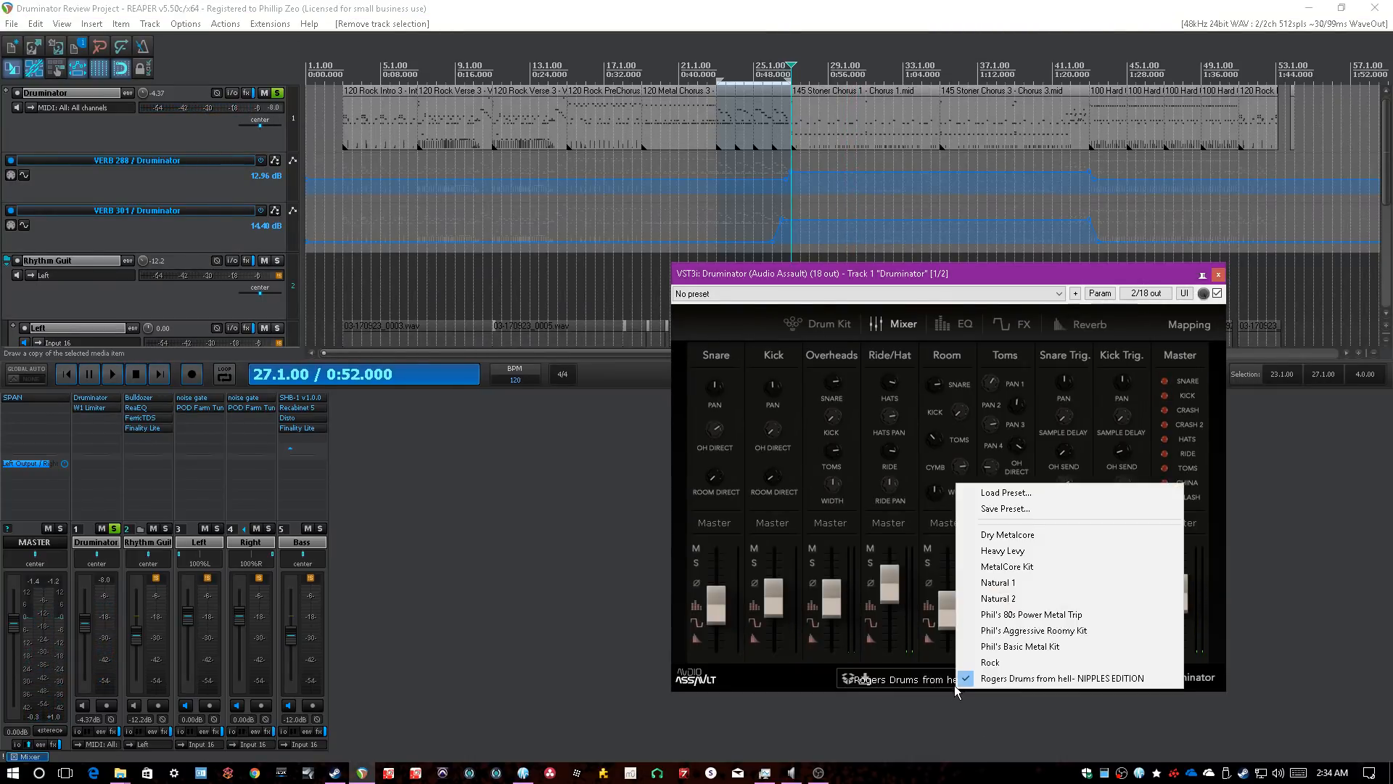
click(1024, 553)
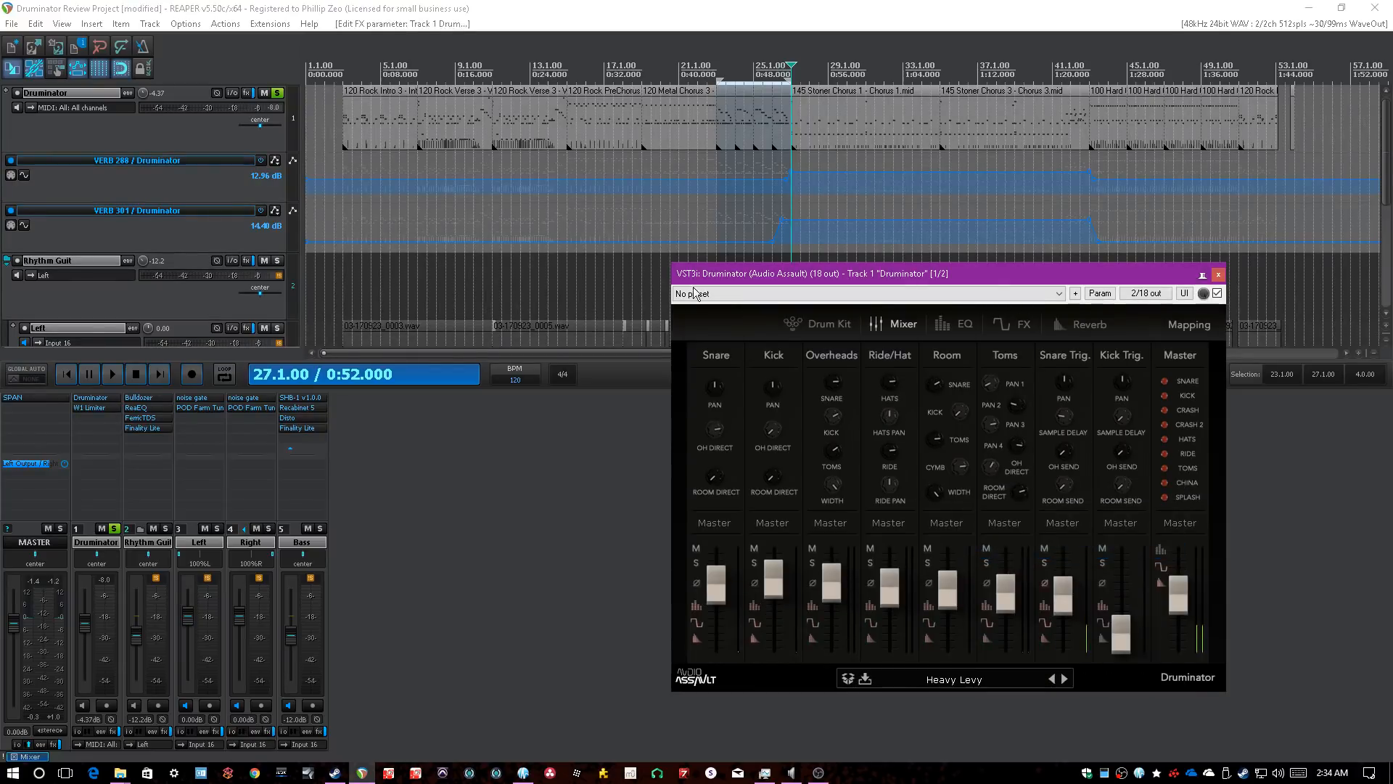
click(819, 325)
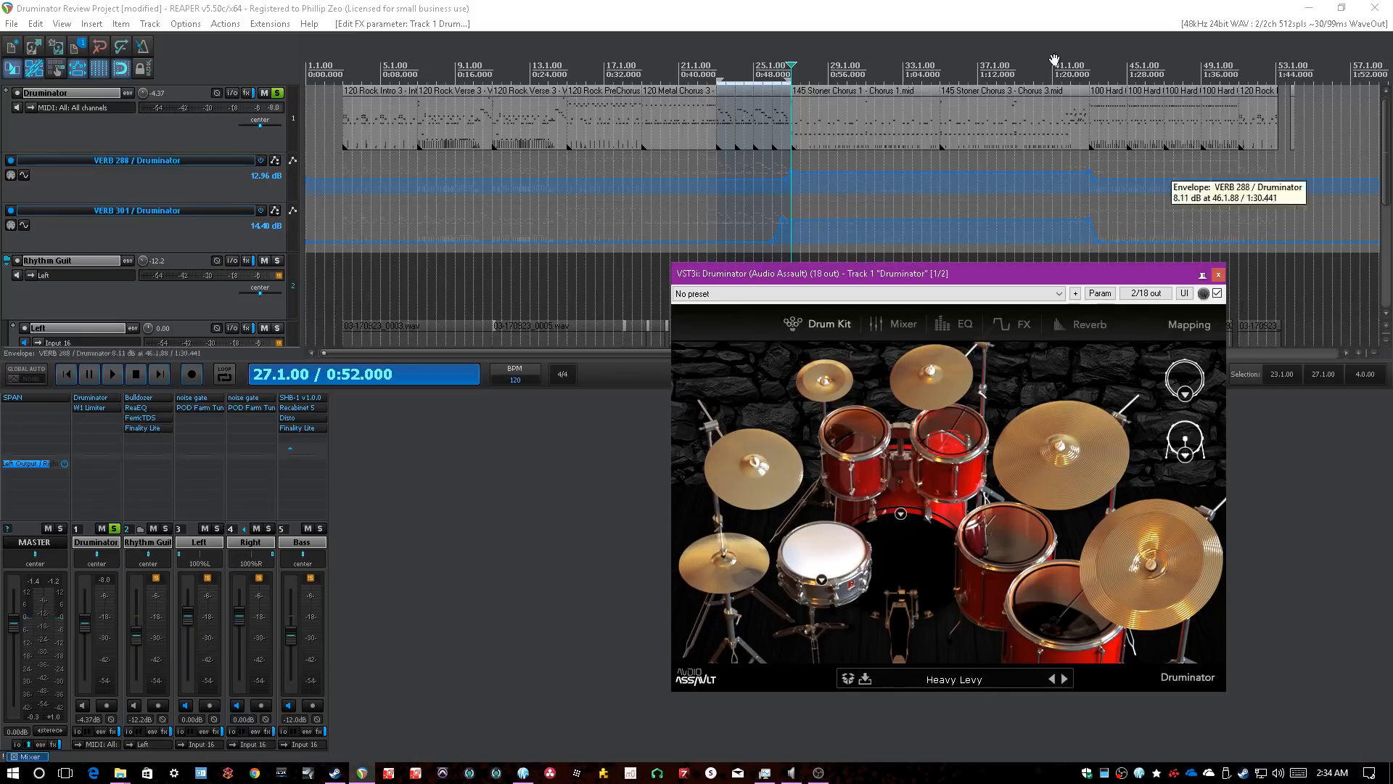
click(994, 9)
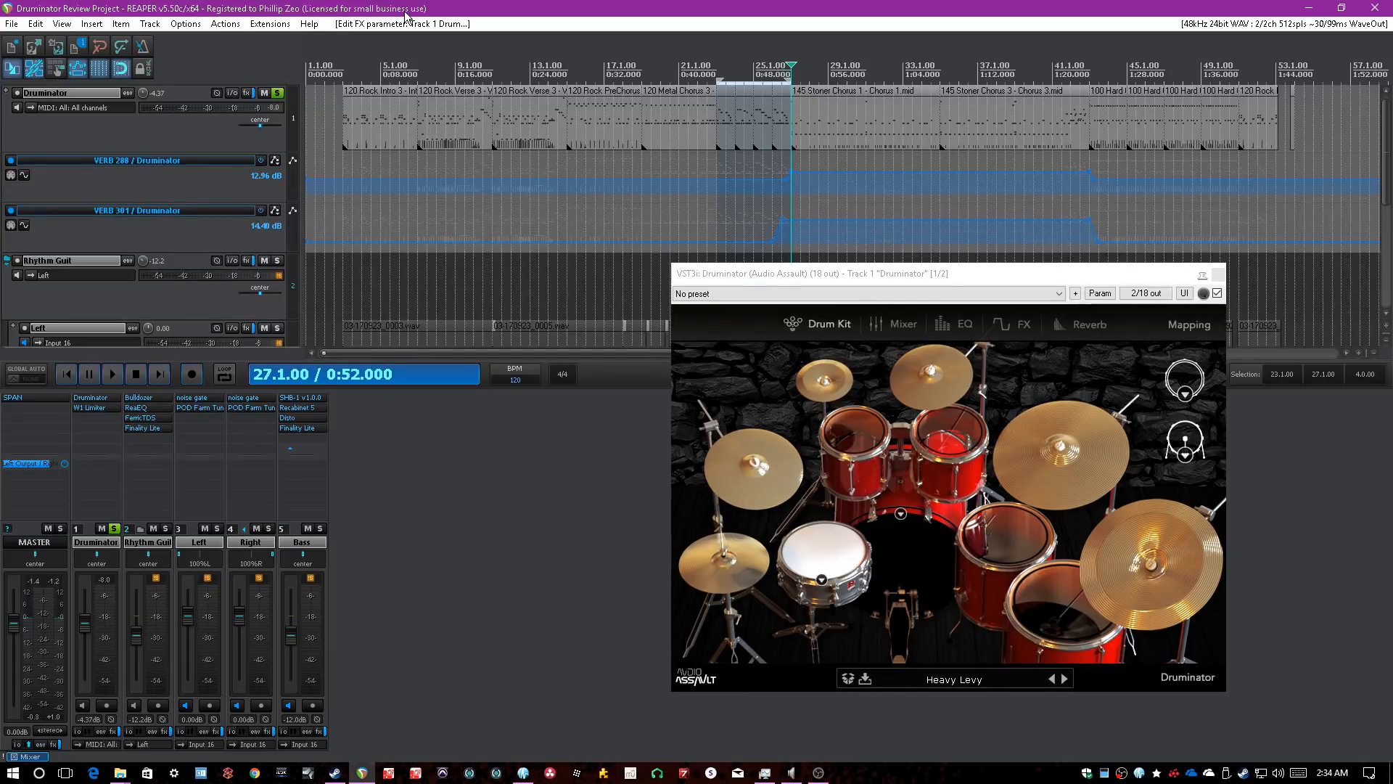
click(449, 509)
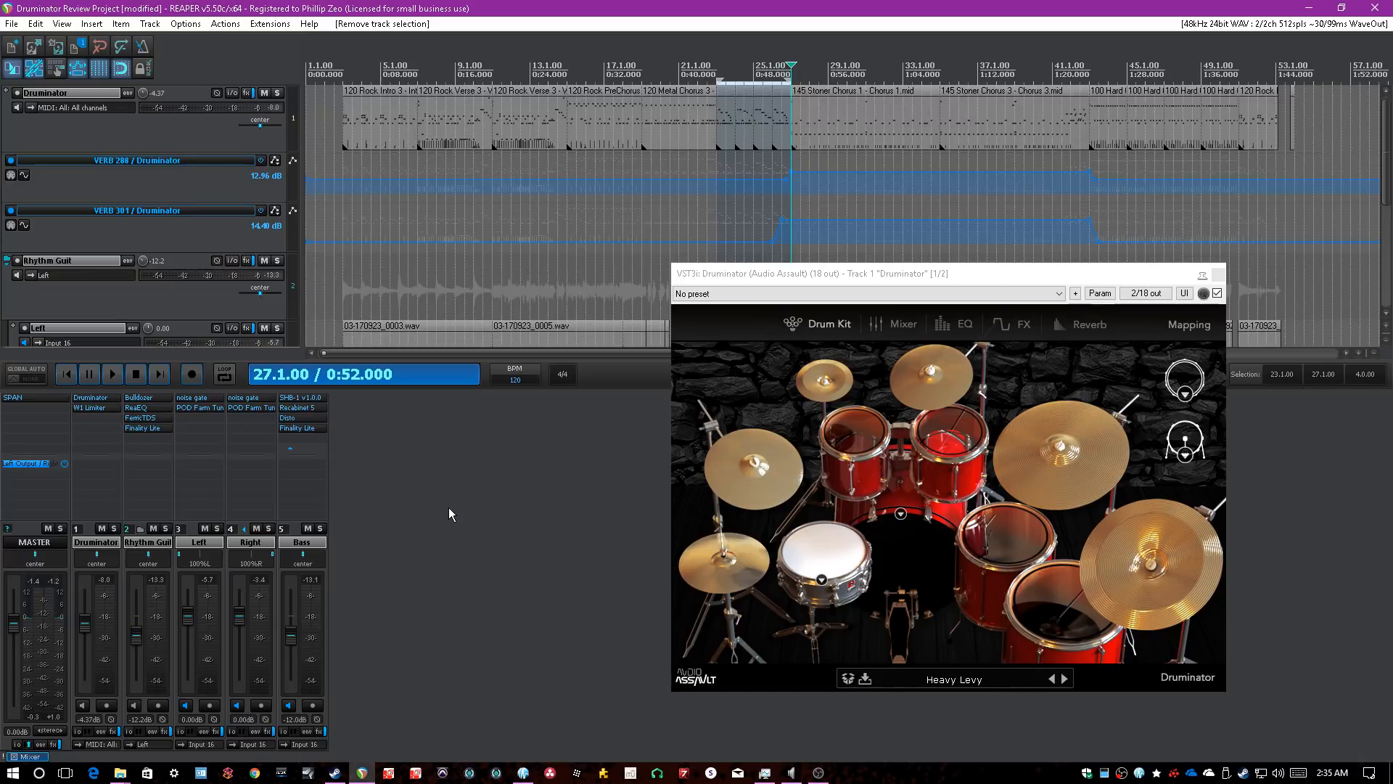
- Reposition the Druminator window and audition the kick, snare and toms on the pictured drum kit
drag(1140, 281, 1180, 292)
click(995, 555)
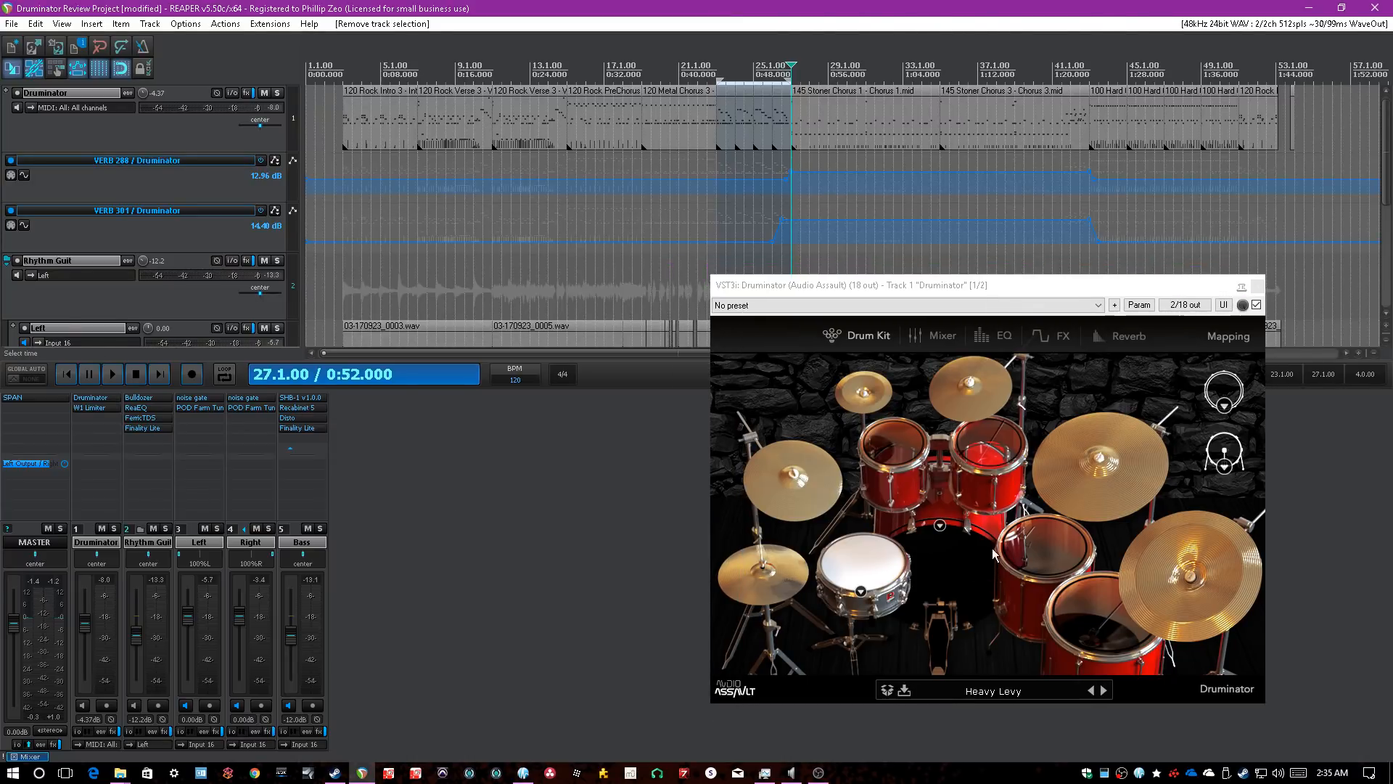
click(956, 573)
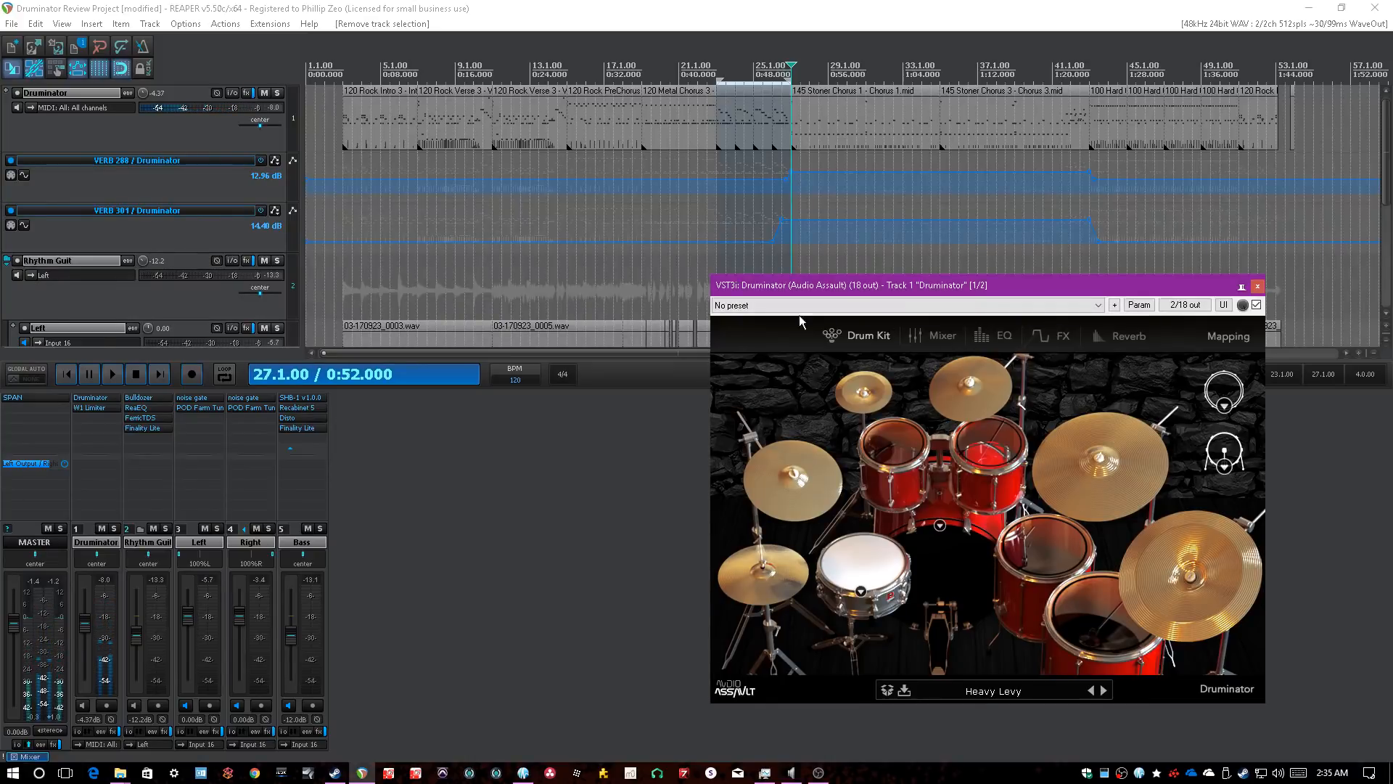
click(539, 218)
click(953, 569)
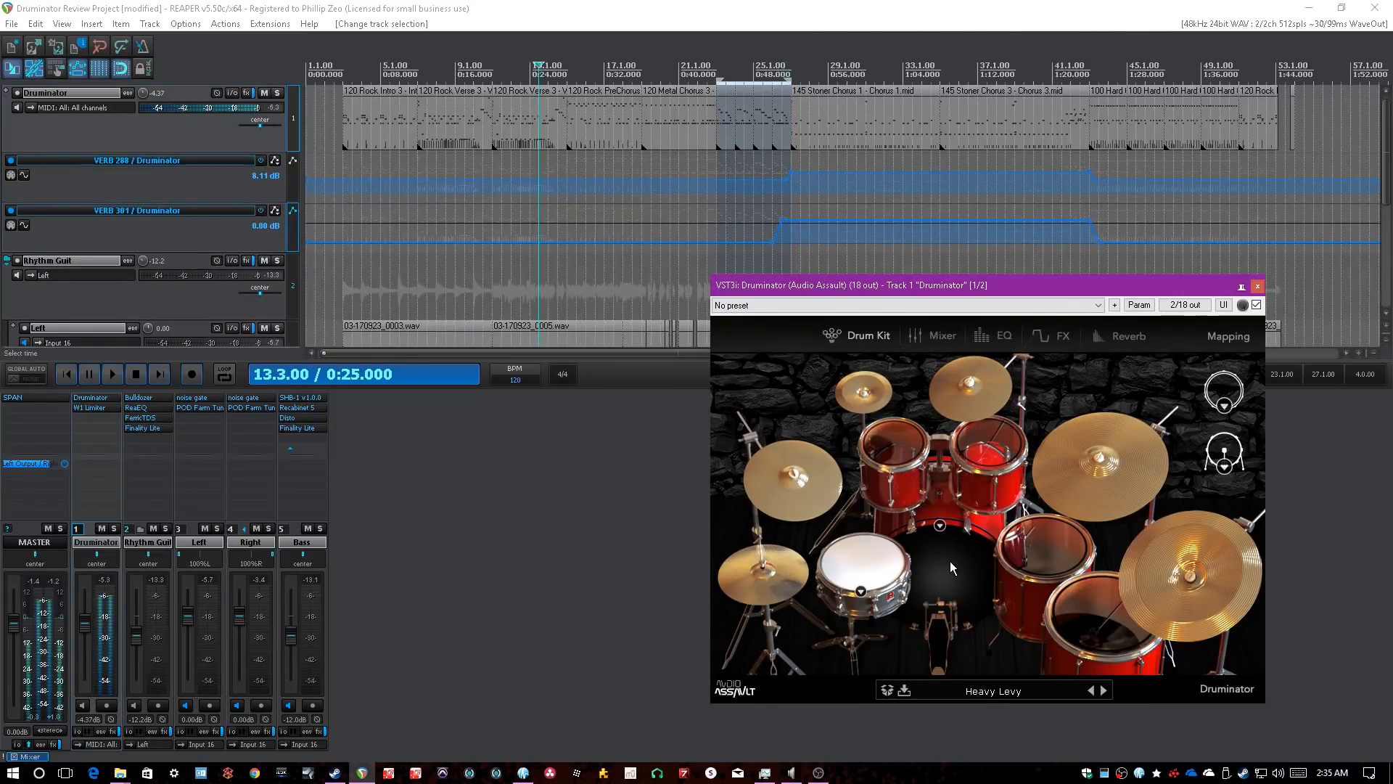
click(867, 562)
click(891, 447)
click(989, 447)
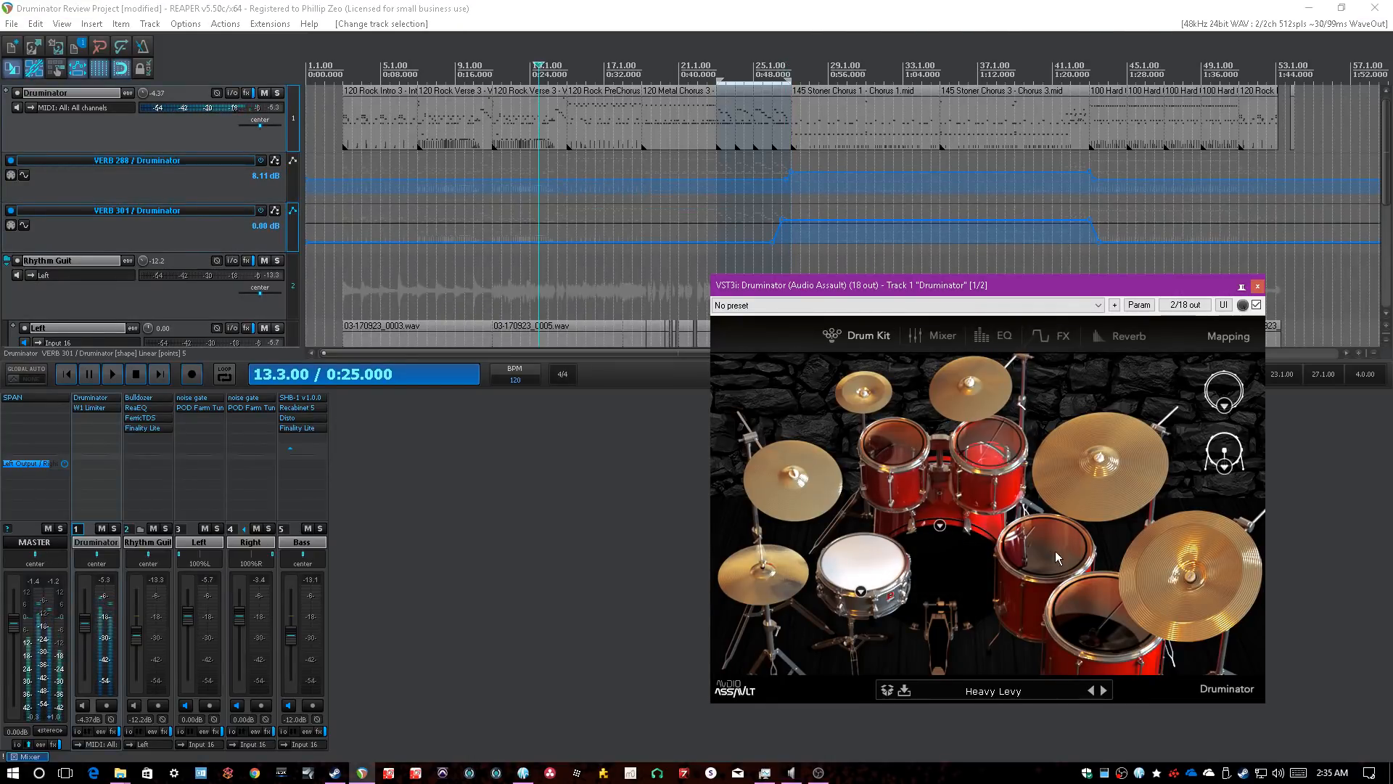
click(1055, 551)
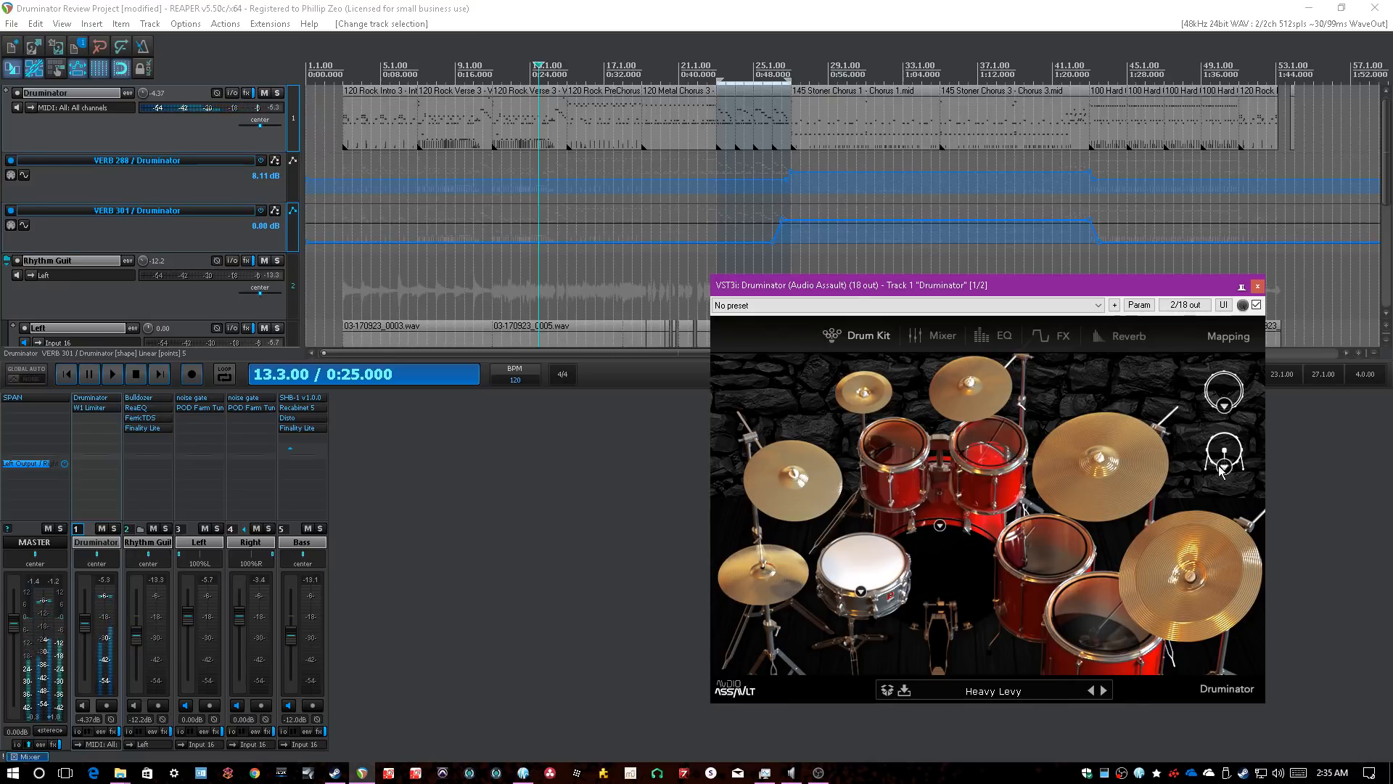
- Switch Druminator back to the Phil's Basic Metal Kit preset
click(973, 693)
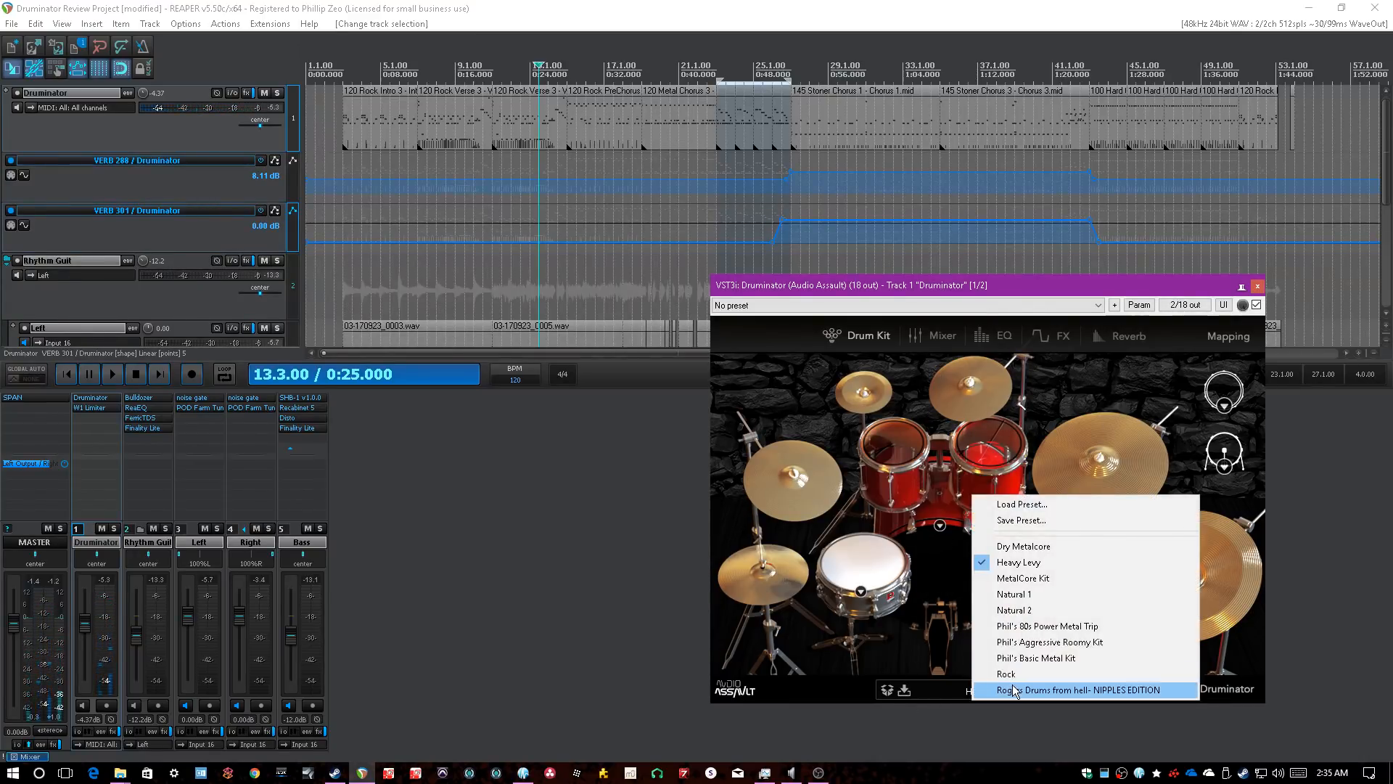
click(1023, 658)
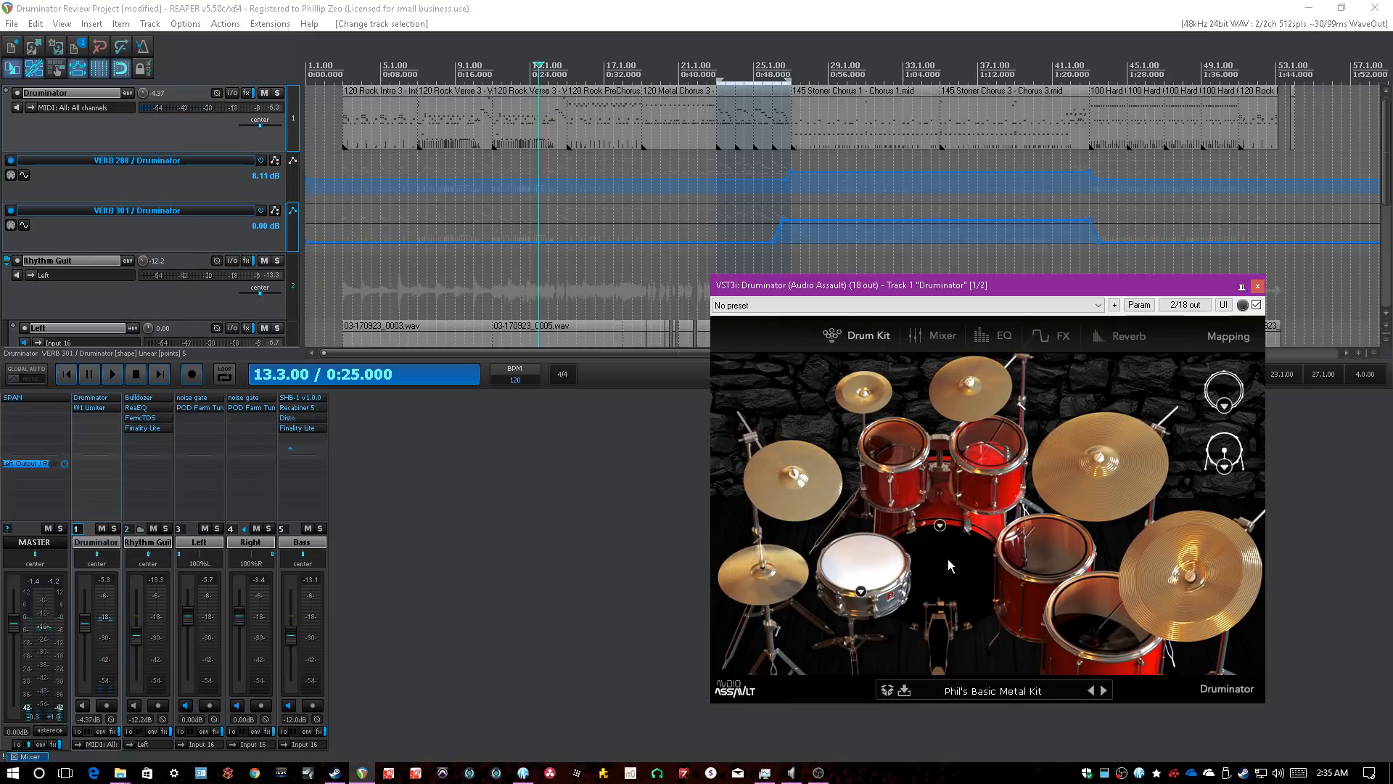
click(632, 554)
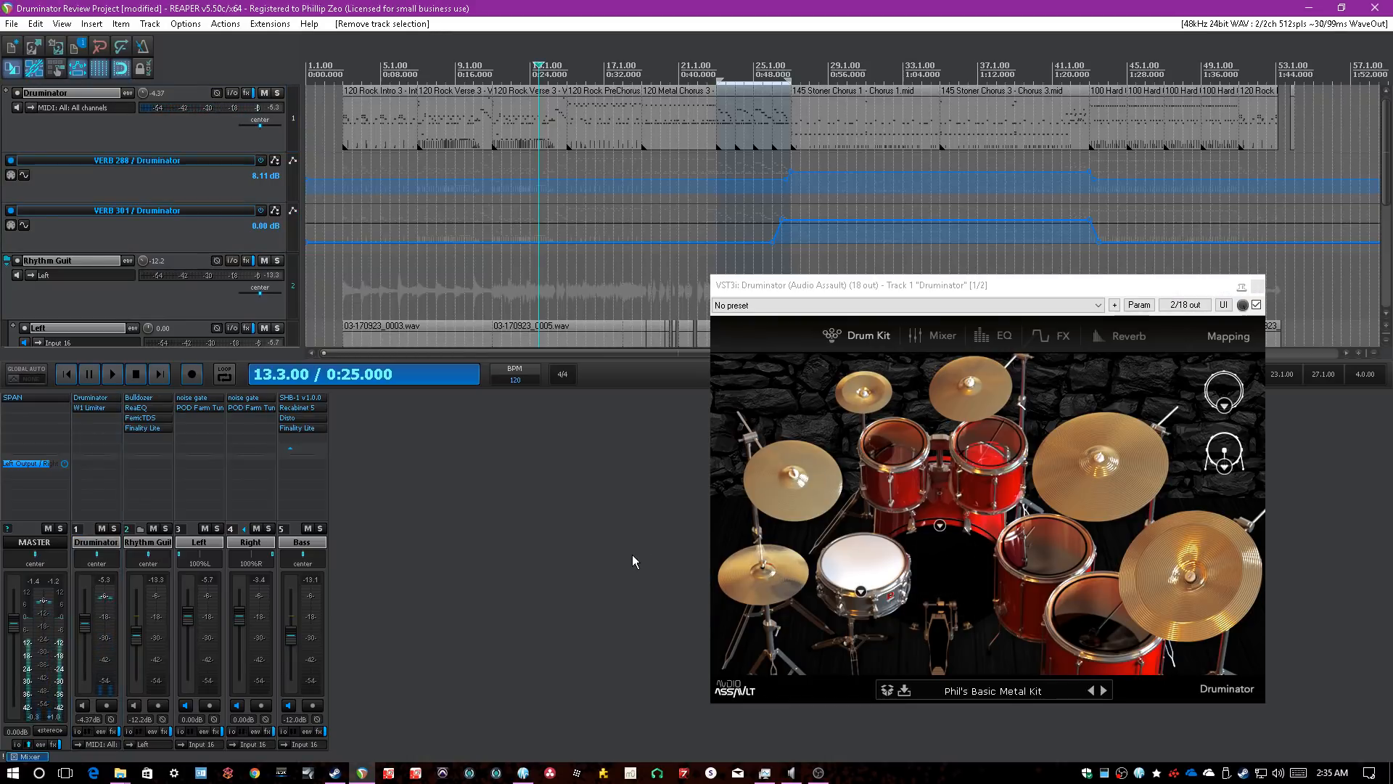
- View Druminator's FX and Reverb pages and return to the drum kit view
click(1054, 348)
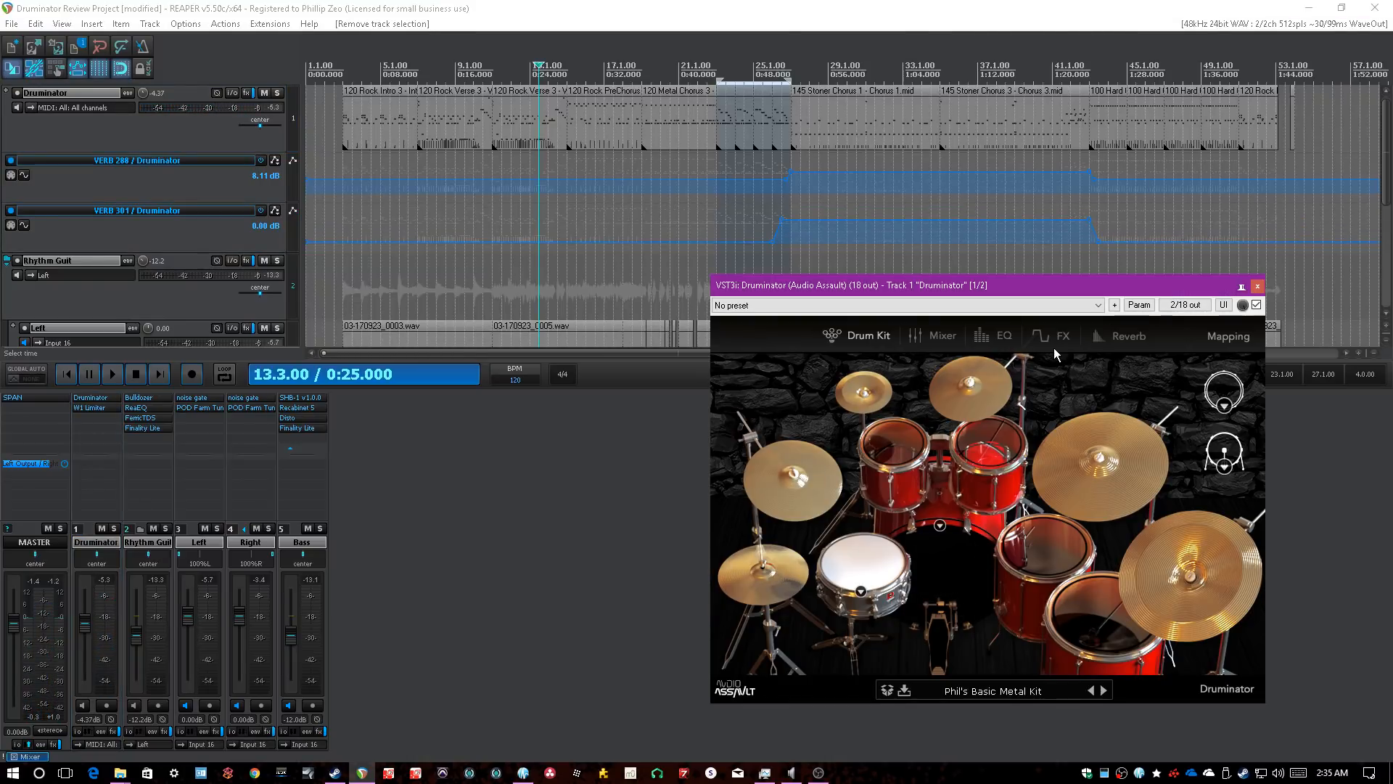
click(1026, 337)
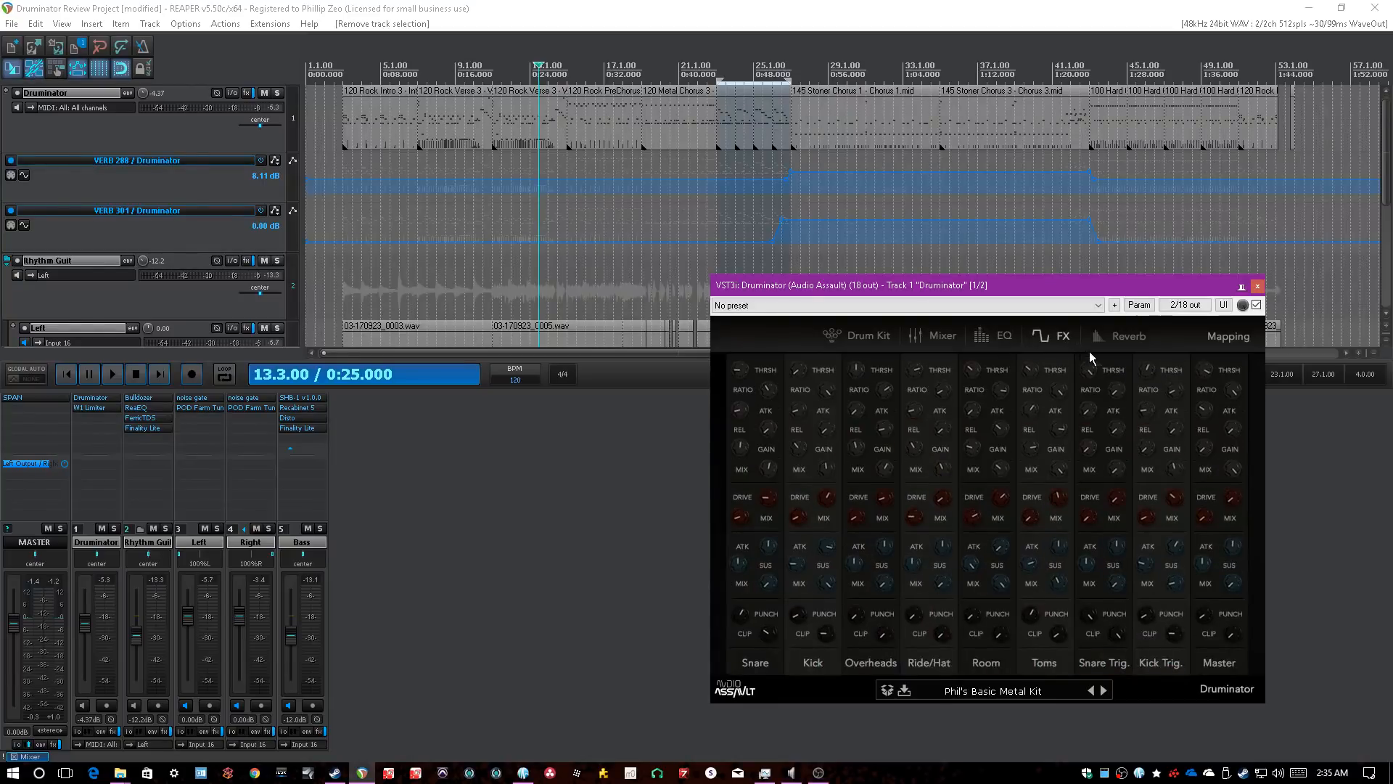
click(1117, 335)
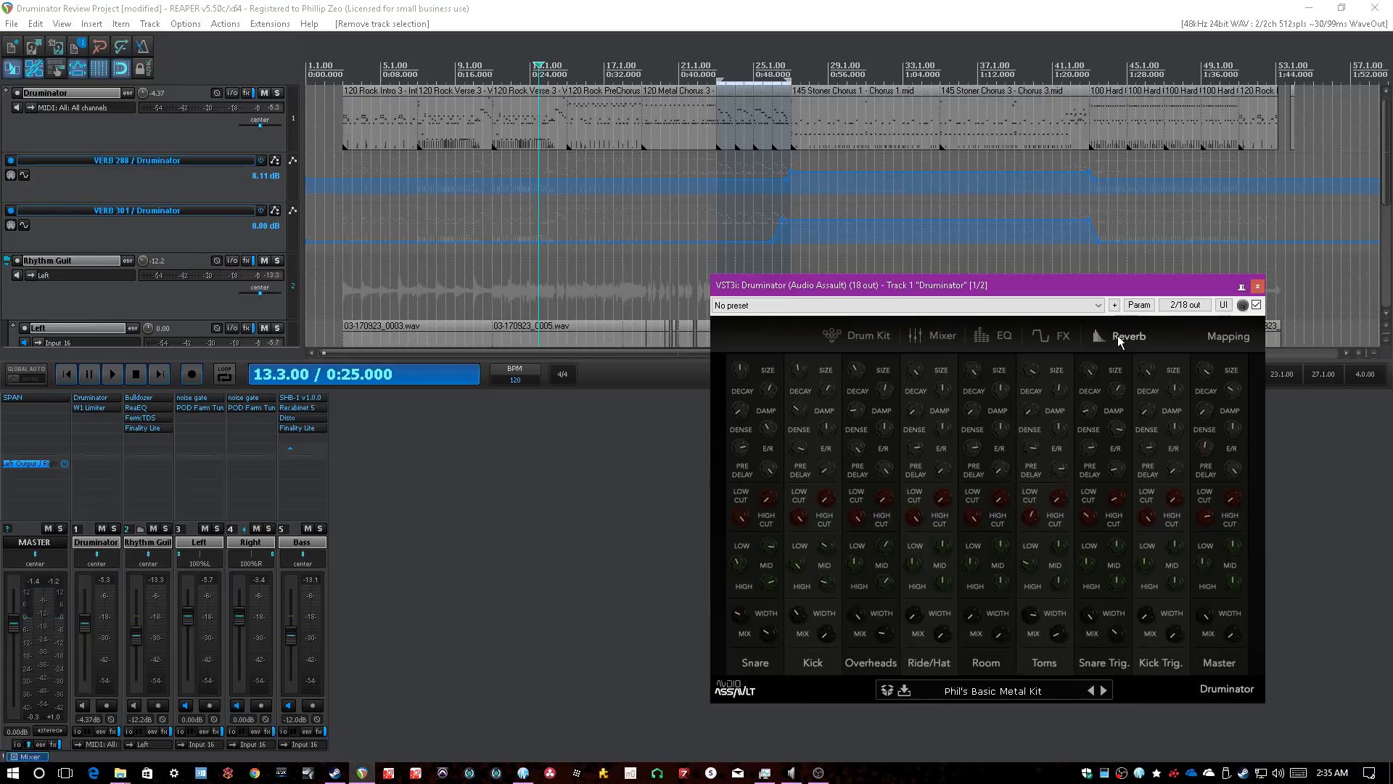
click(867, 336)
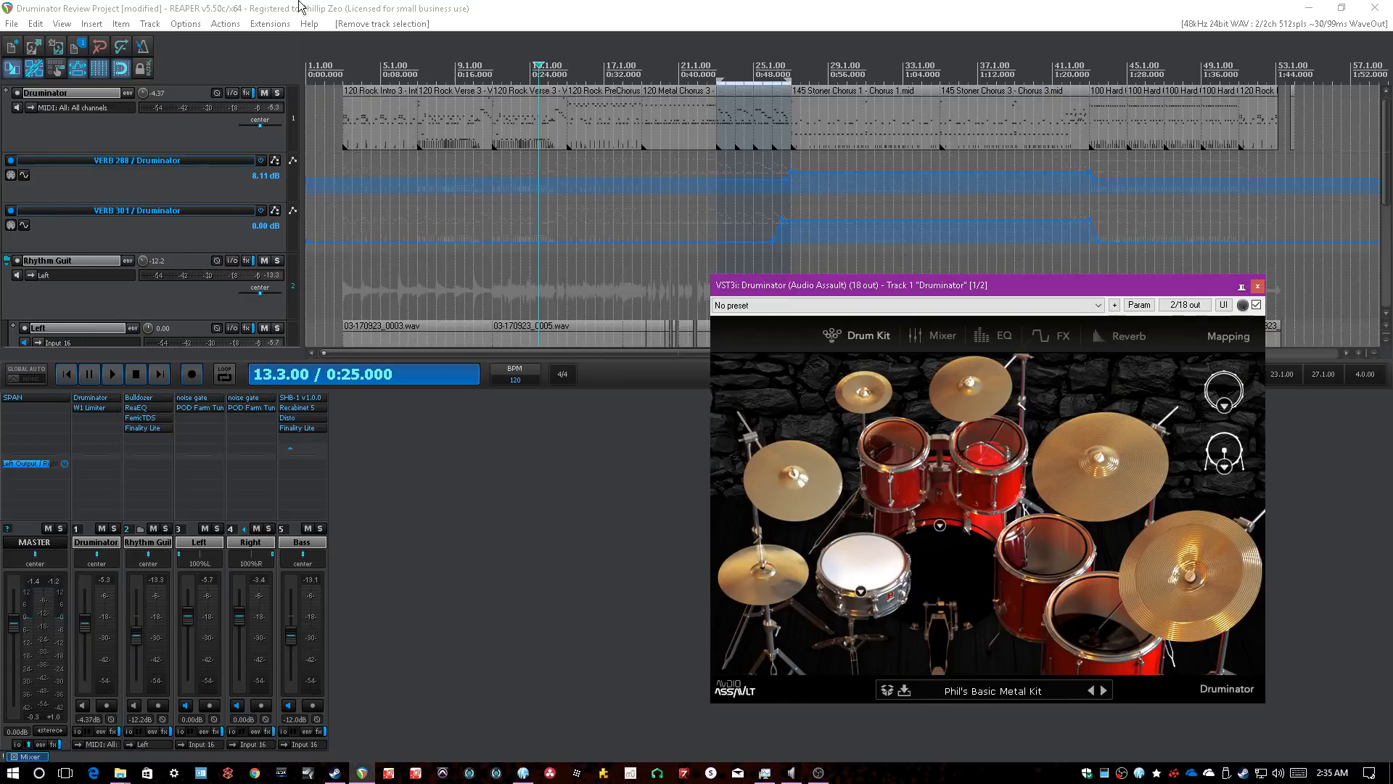
- Show Druminator's Mixer page and place the edit cursor at bar 4 in the intro
click(302, 8)
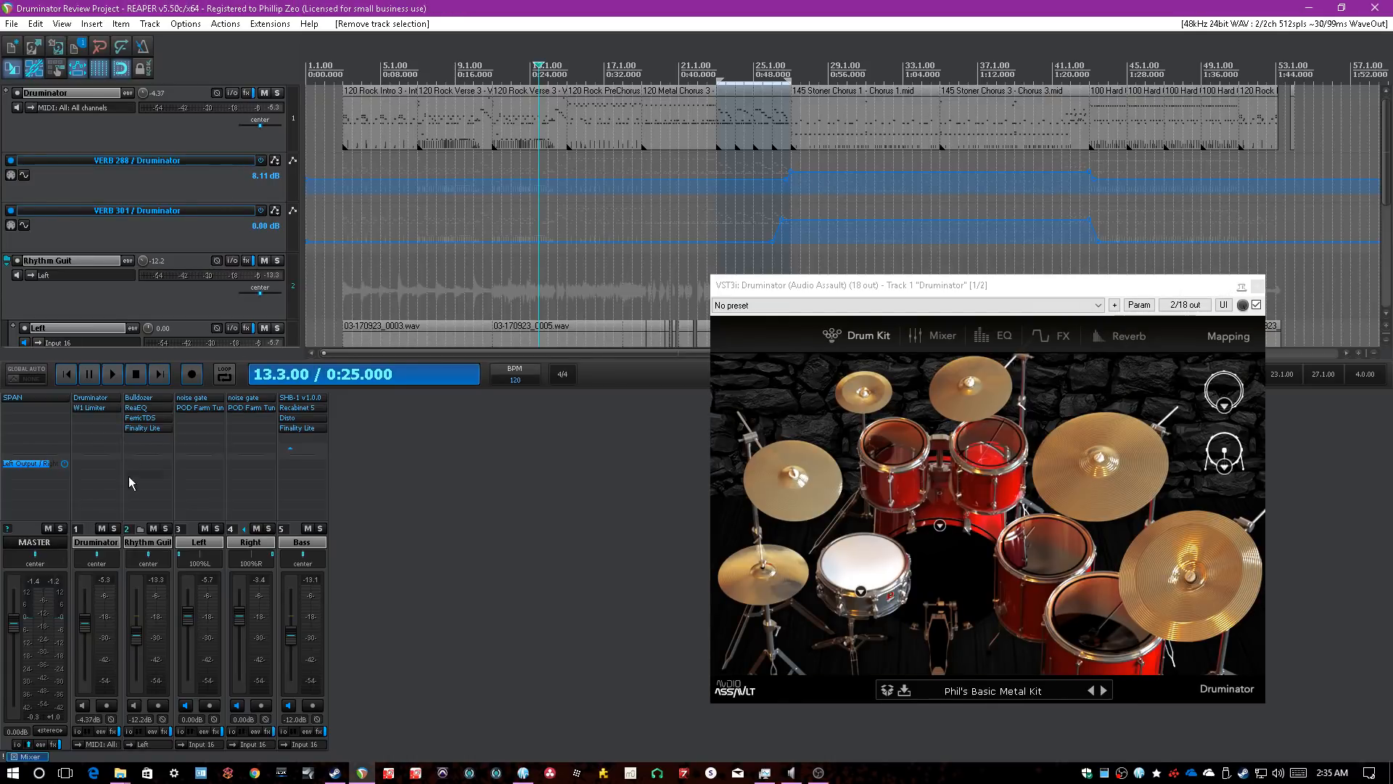
scroll(677, 238, up, 2)
click(917, 321)
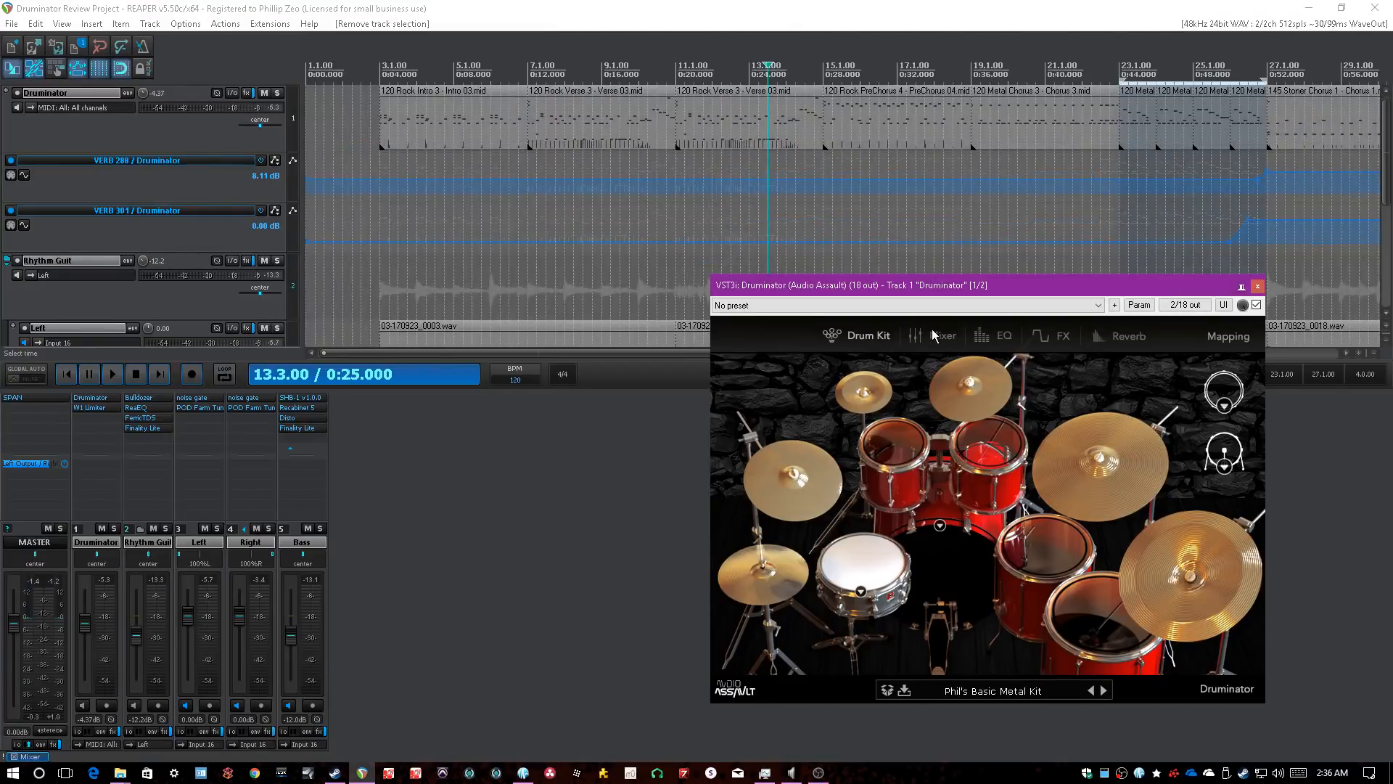
click(932, 330)
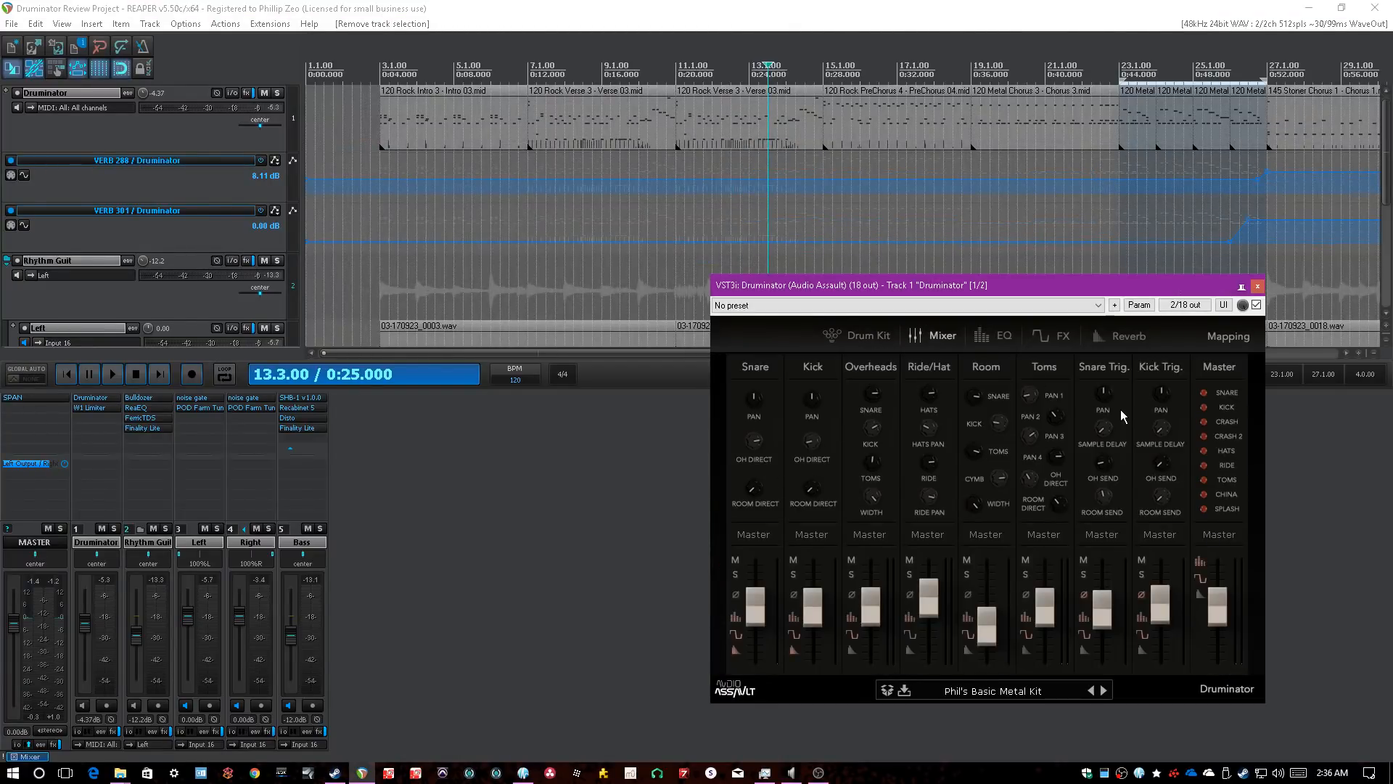
click(419, 159)
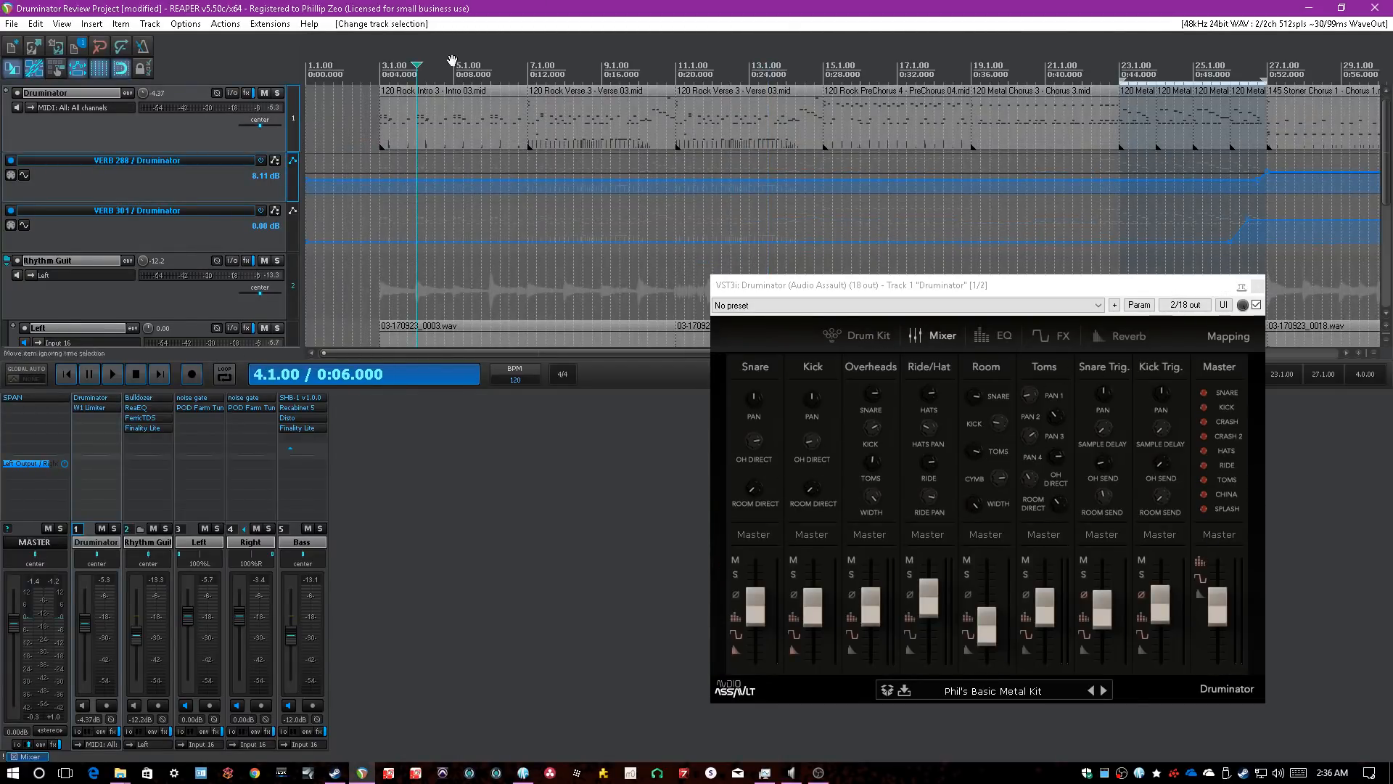
scroll(453, 61, up, 3)
- Check the preset list with Phil's Basic Metal Kit kept selected and start playing the full mix from bar 4
click(887, 693)
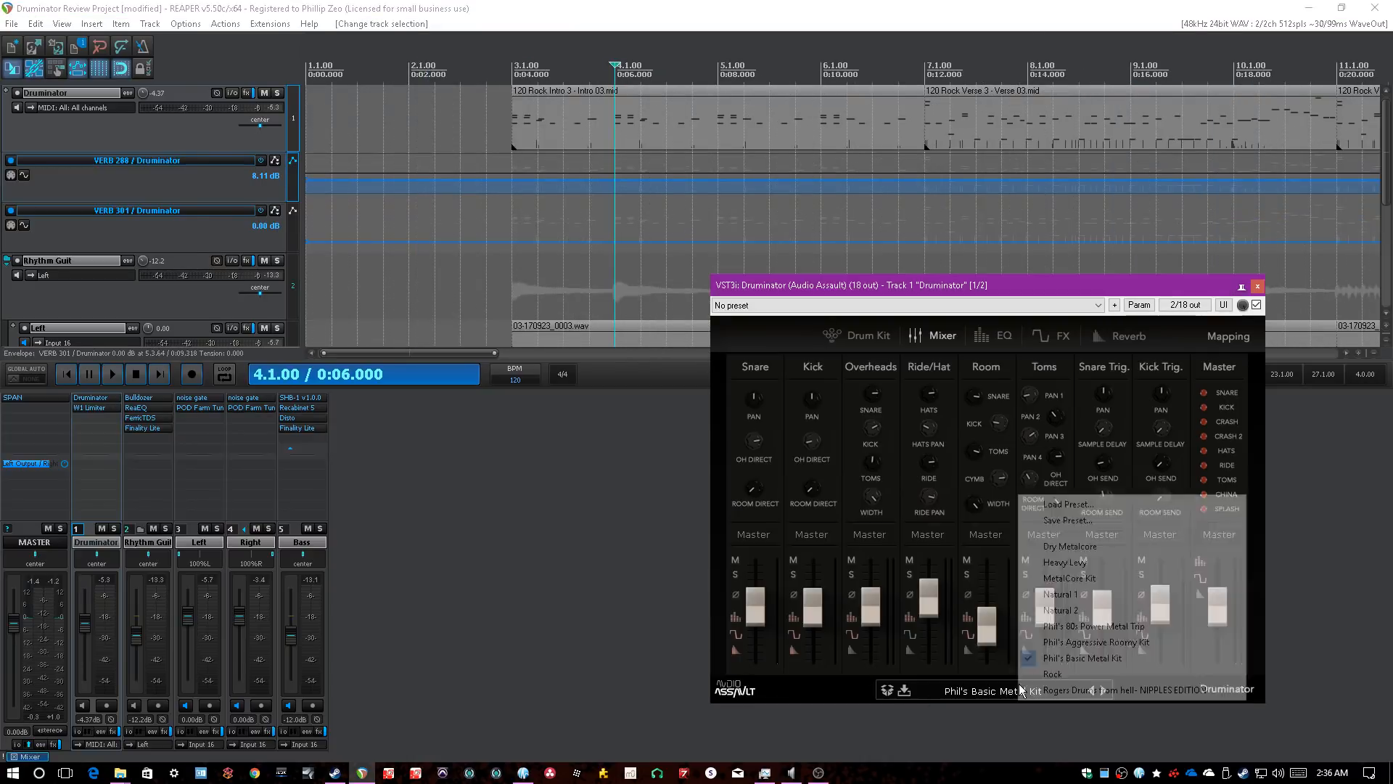
click(1079, 639)
click(1042, 693)
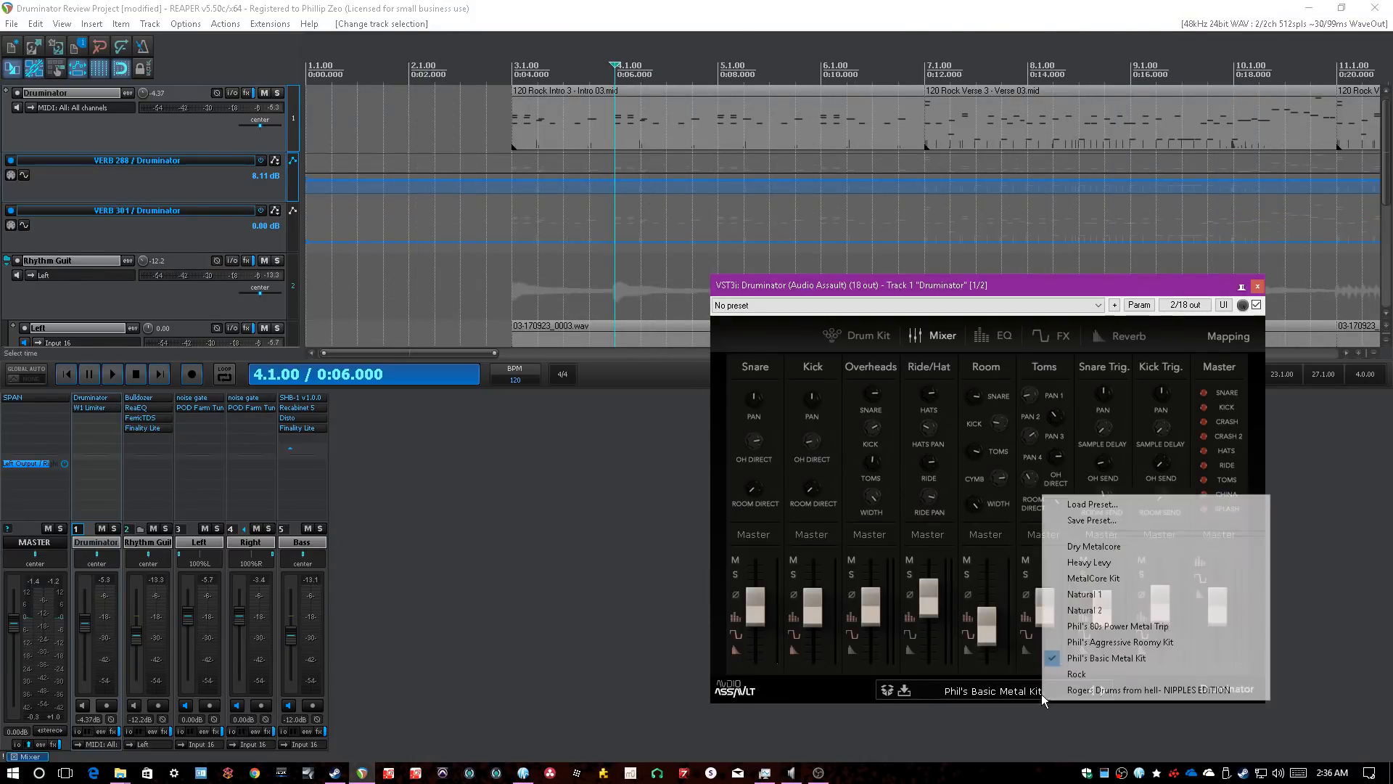
click(1087, 653)
key(space)
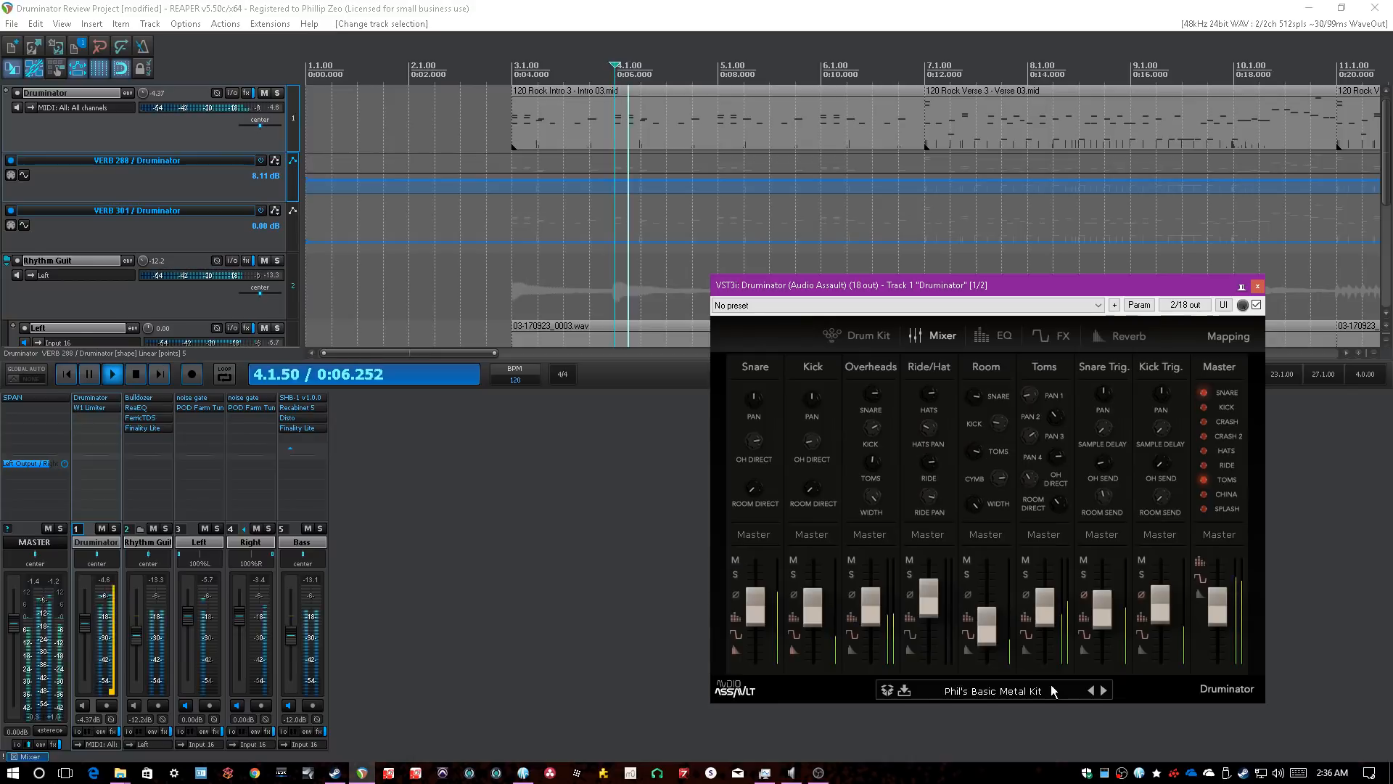
- Switch to the Phil's Aggressive Roomy Kit preset and on to Phil's 80s Power Metal Trip while the song plays
click(1038, 690)
click(1075, 660)
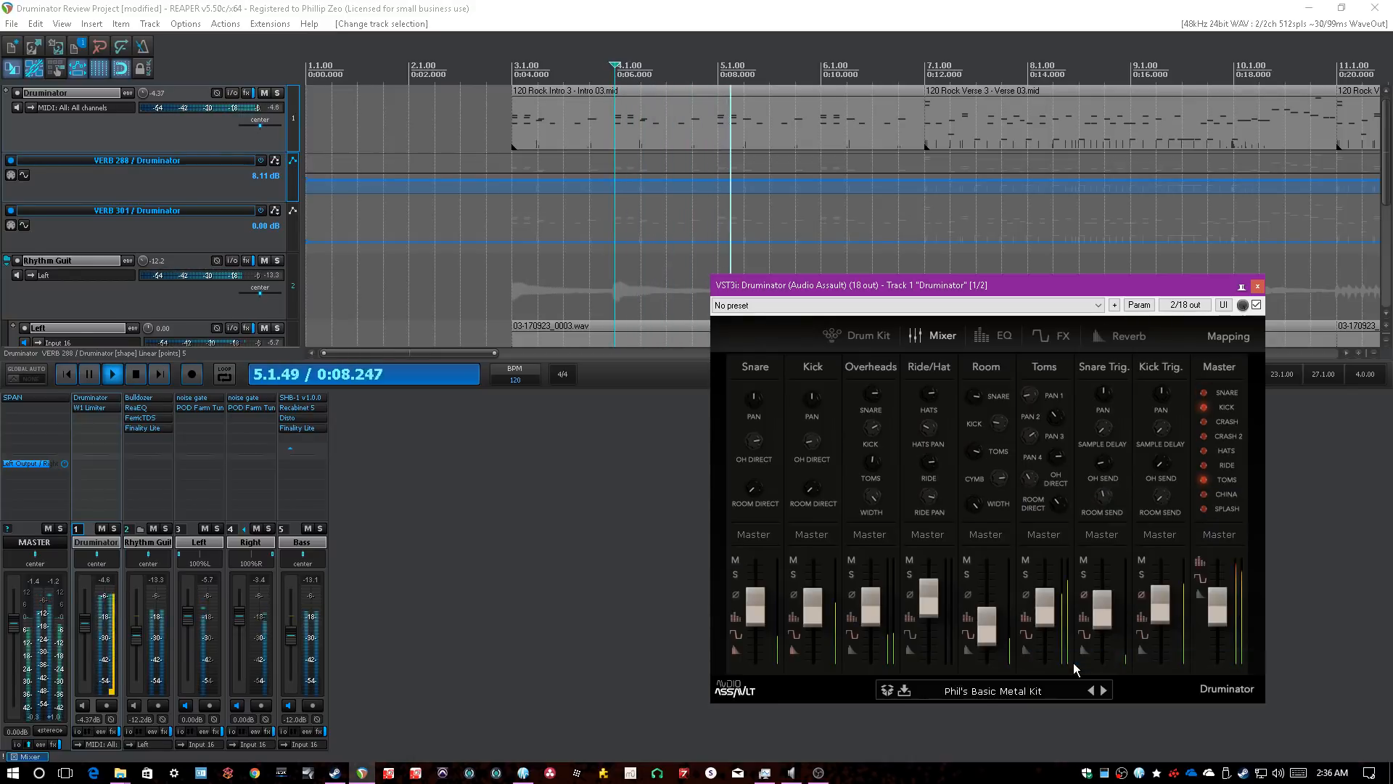
click(1029, 685)
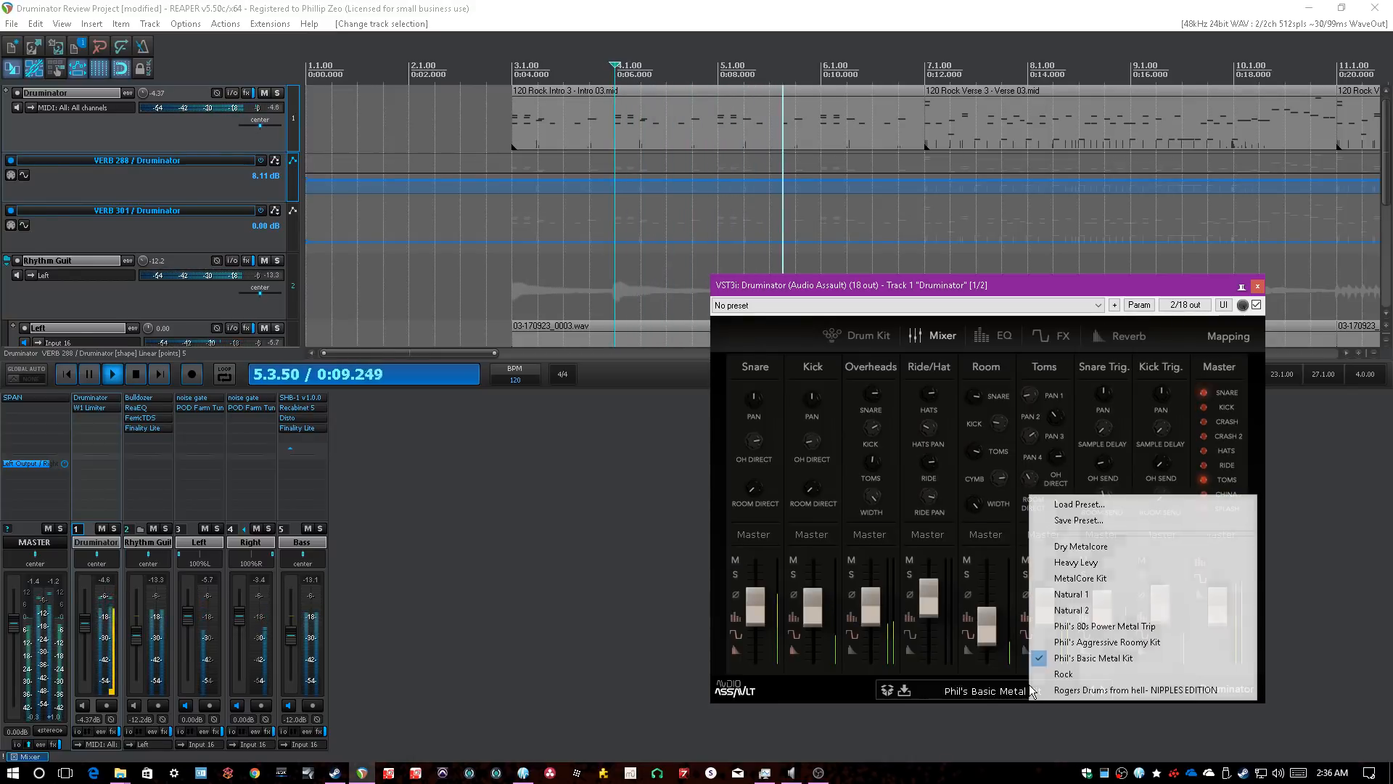
click(1073, 645)
click(968, 693)
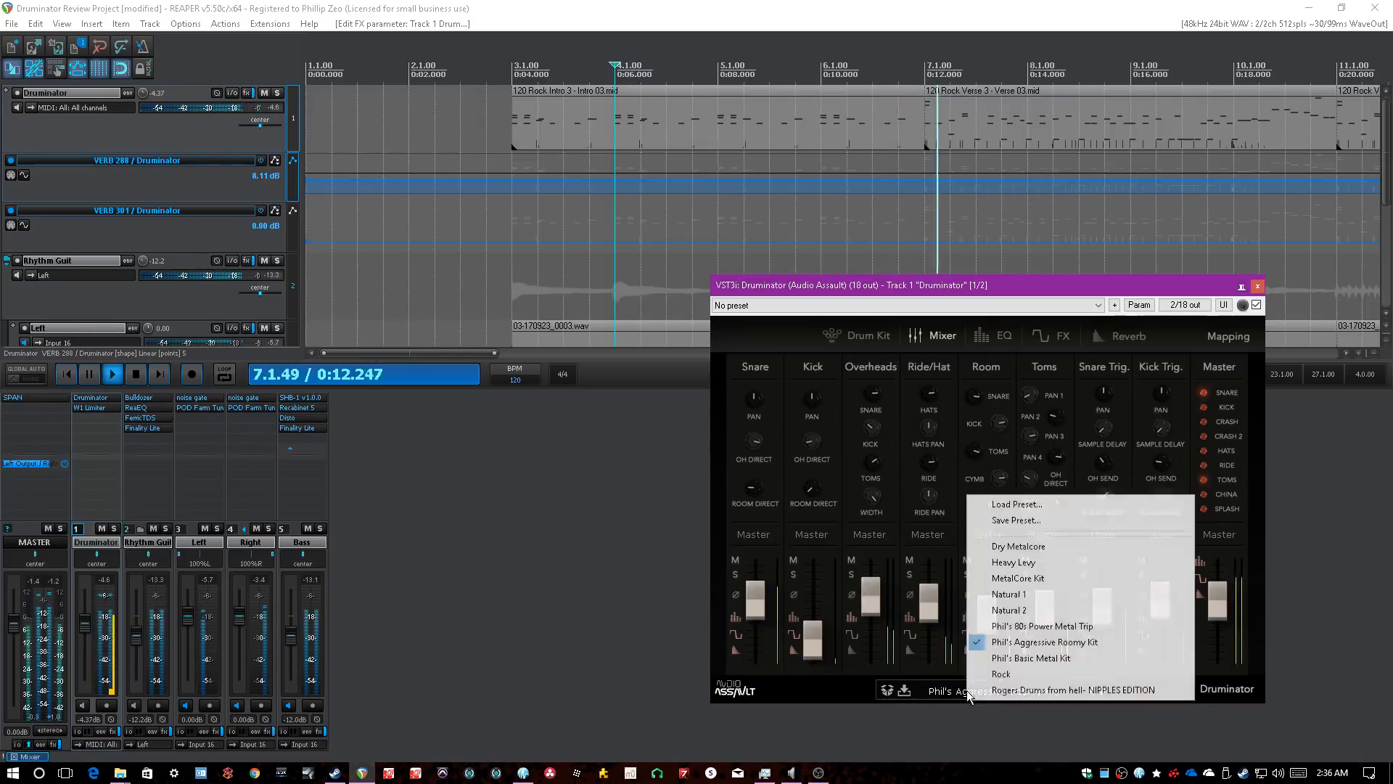
click(992, 627)
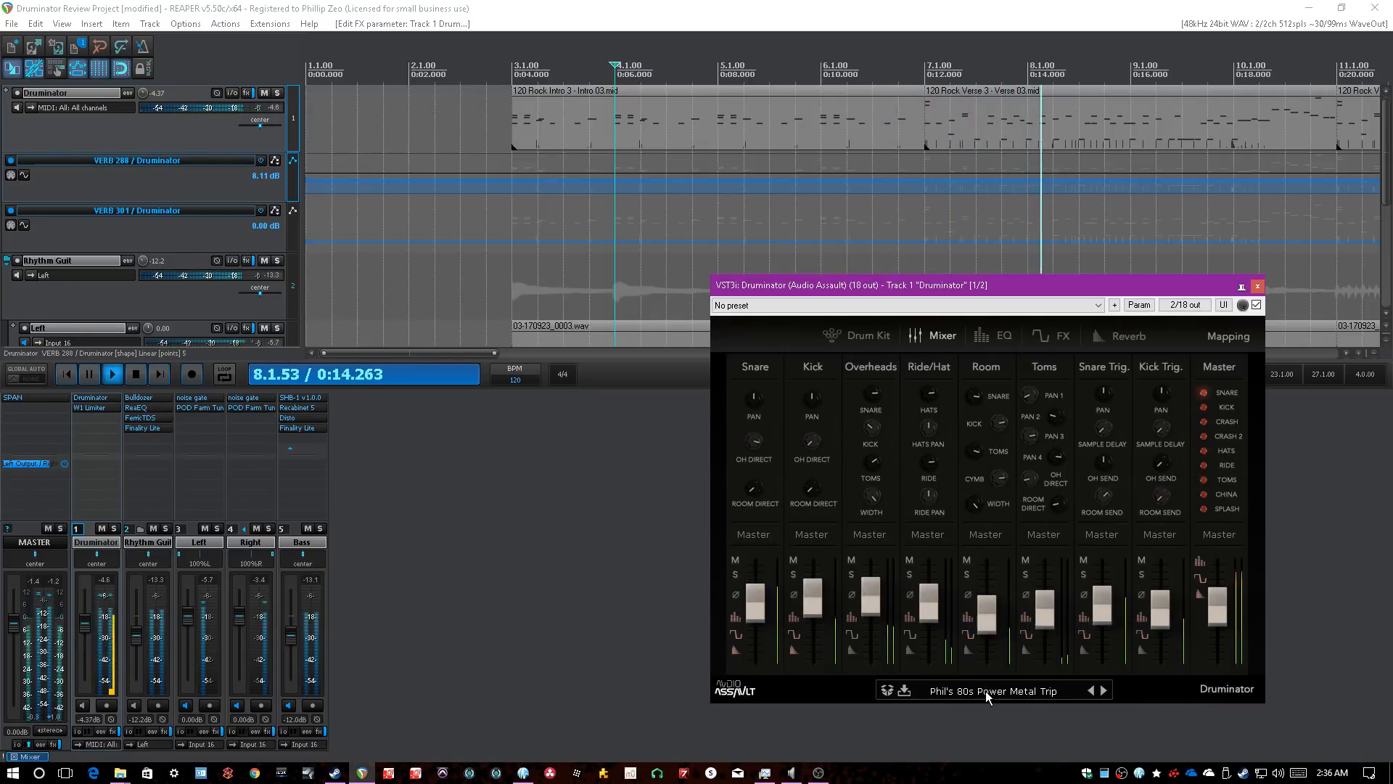
- Stop the playback, reposition the Druminator window and show its drum kit view
click(633, 611)
key(space)
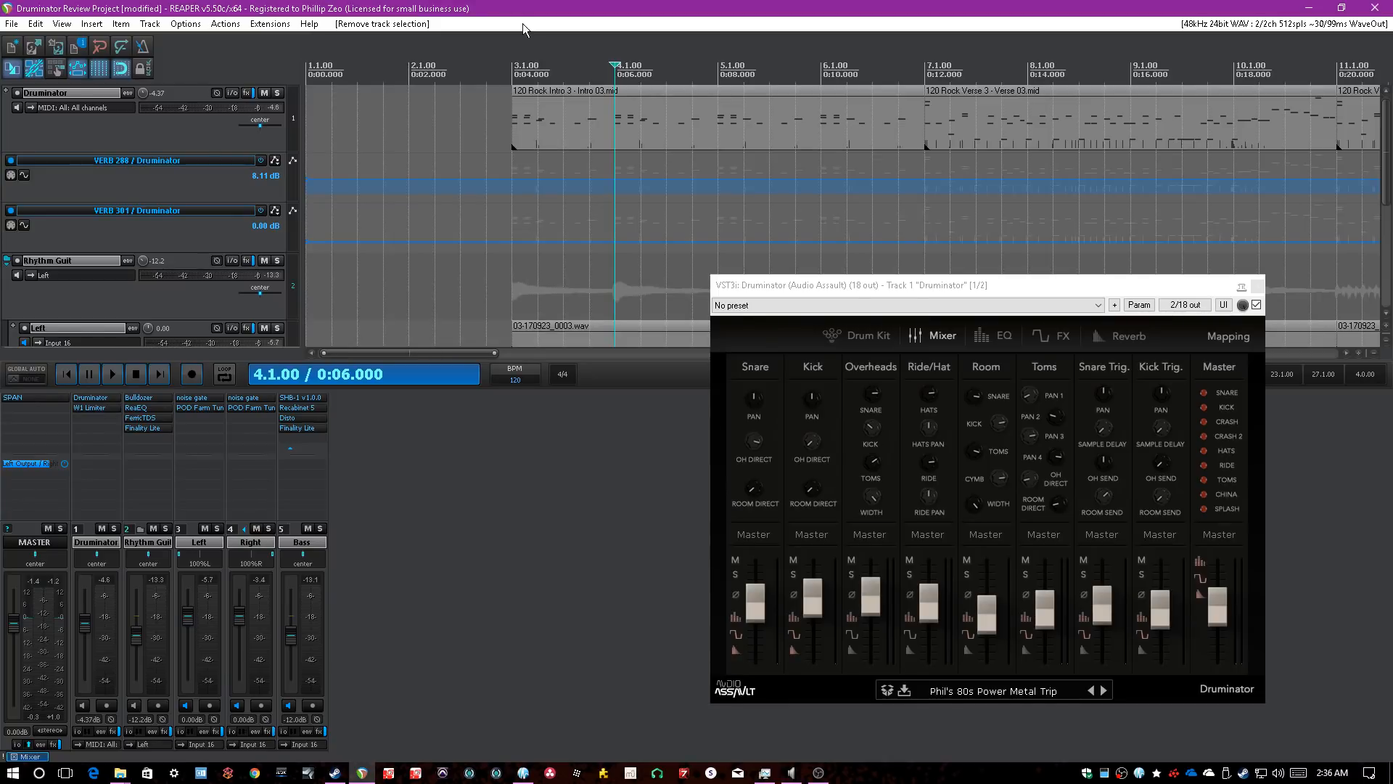
drag(1102, 287, 1034, 232)
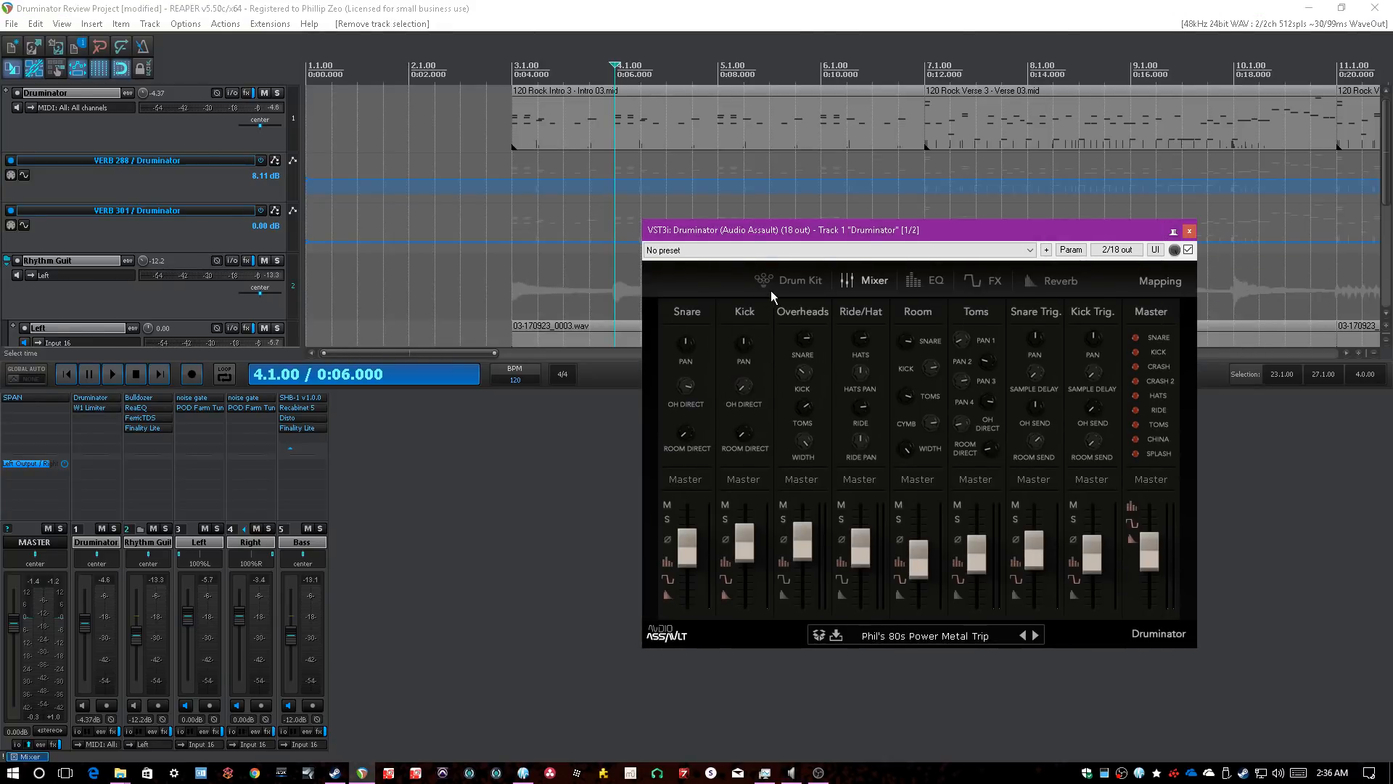
click(798, 281)
- Audition the snare drum of Phil's 80s Power Metal Trip with repeated hits in the drum kit view
click(777, 515)
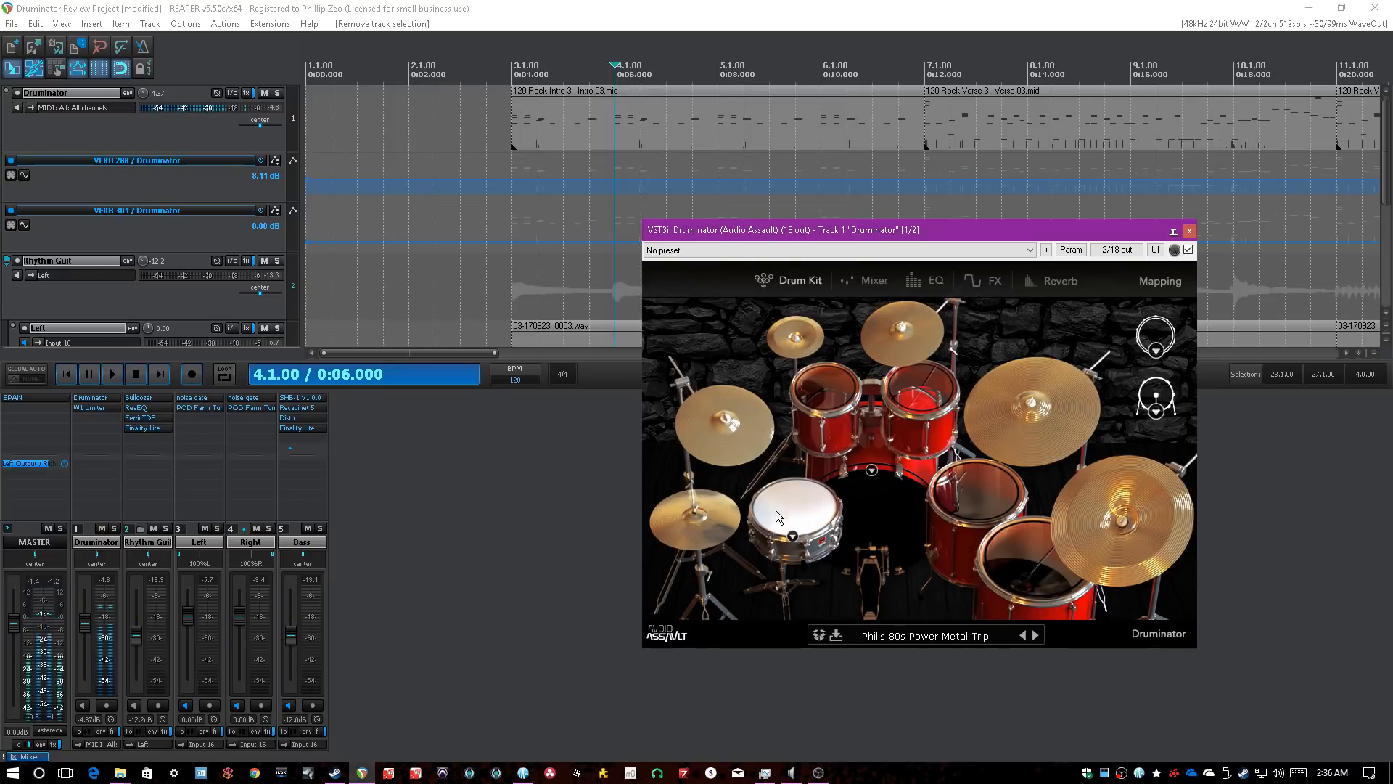
click(819, 510)
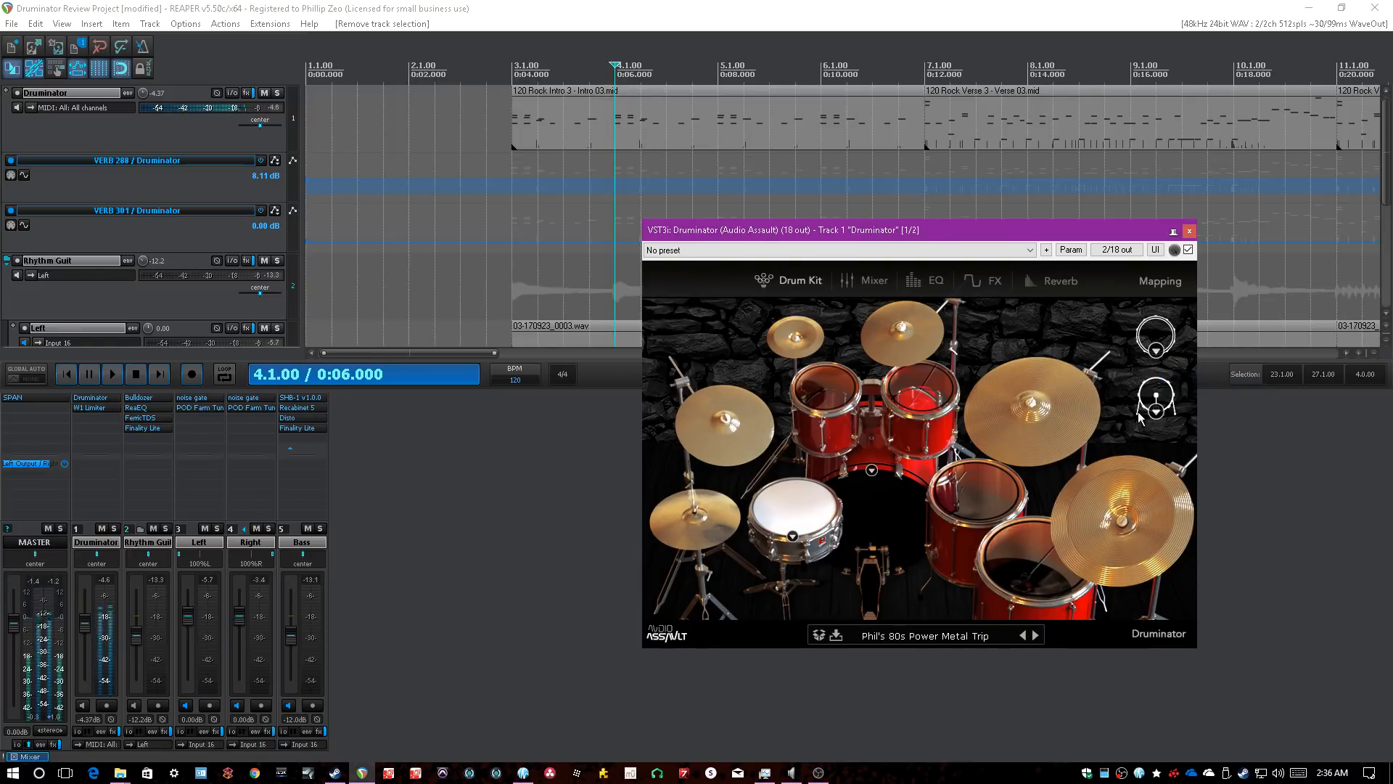
click(814, 508)
click(792, 507)
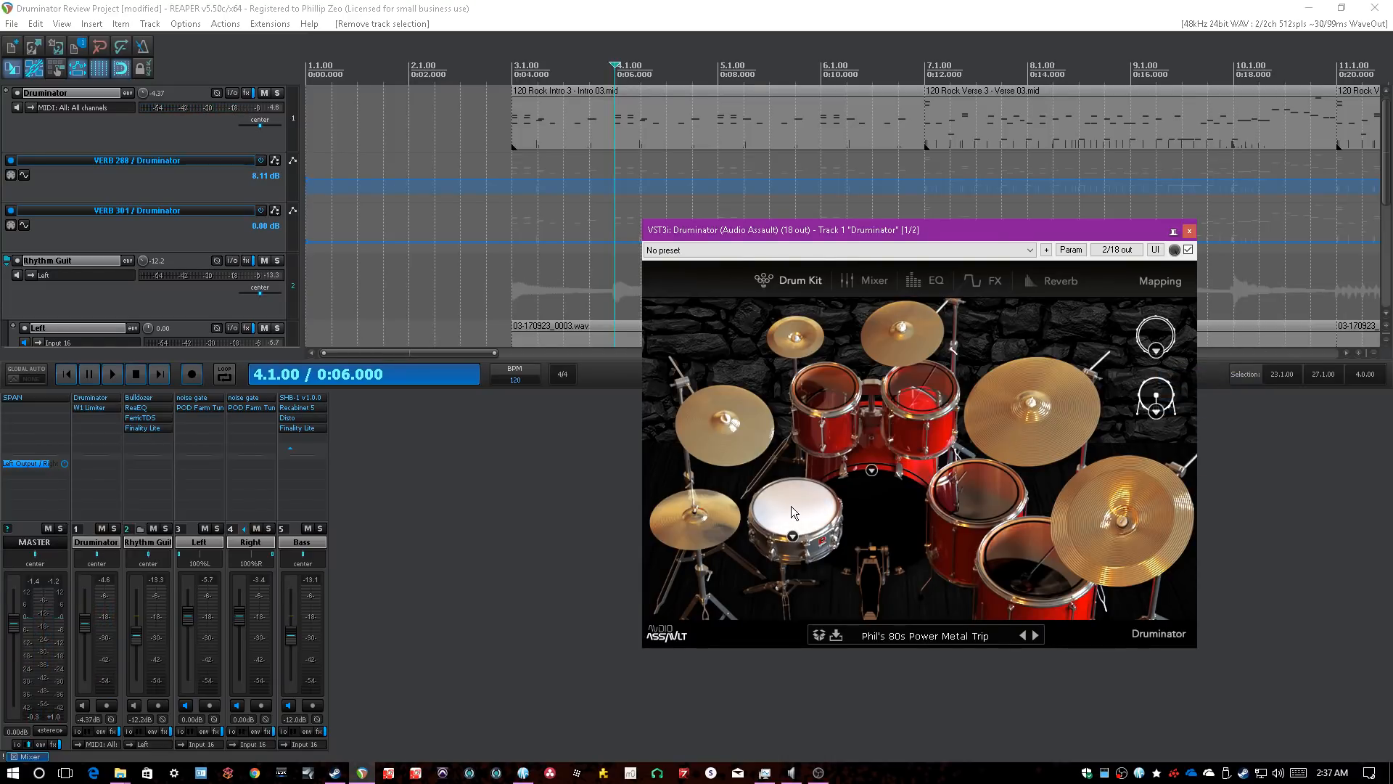
click(791, 507)
click(769, 508)
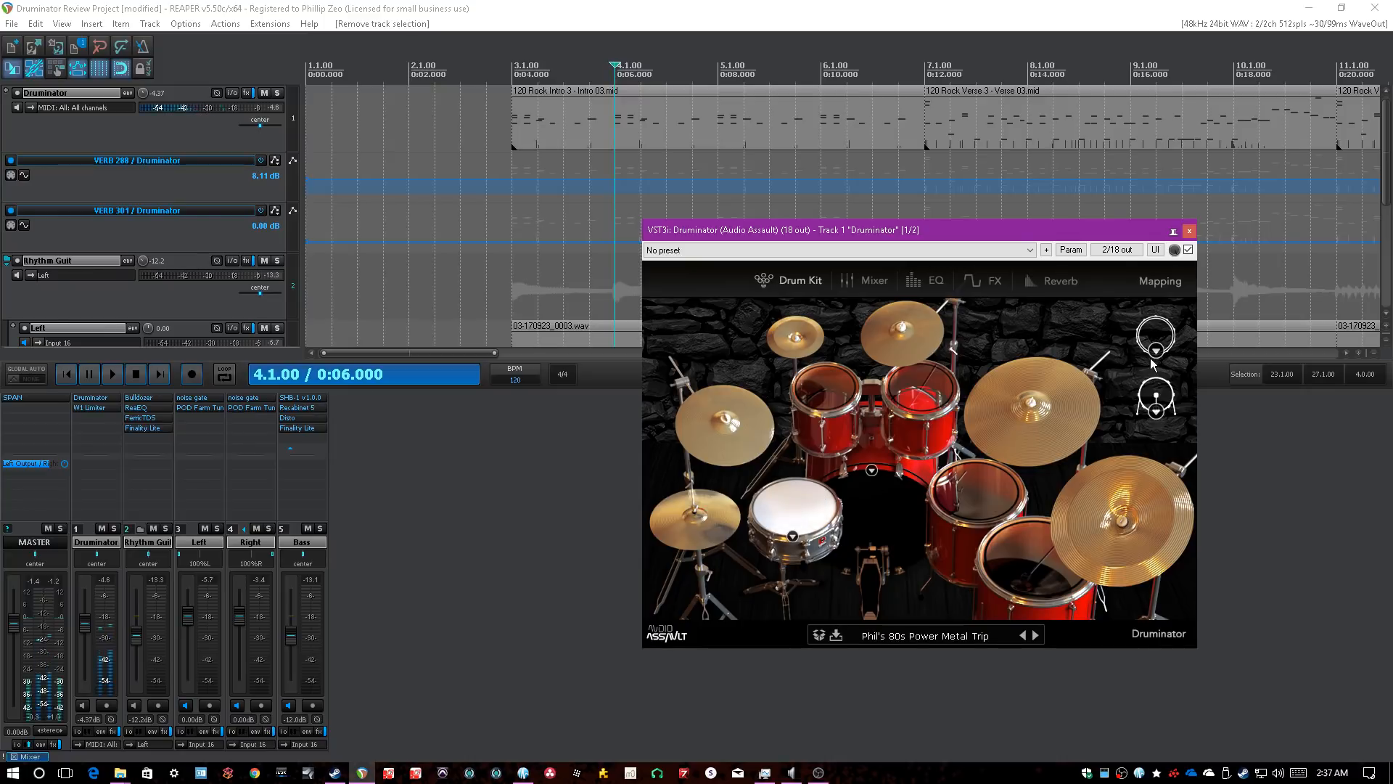
click(776, 514)
- Check the Mixer page and audition the kick drum with repeated hits in the drum kit view
click(874, 519)
click(868, 287)
click(805, 293)
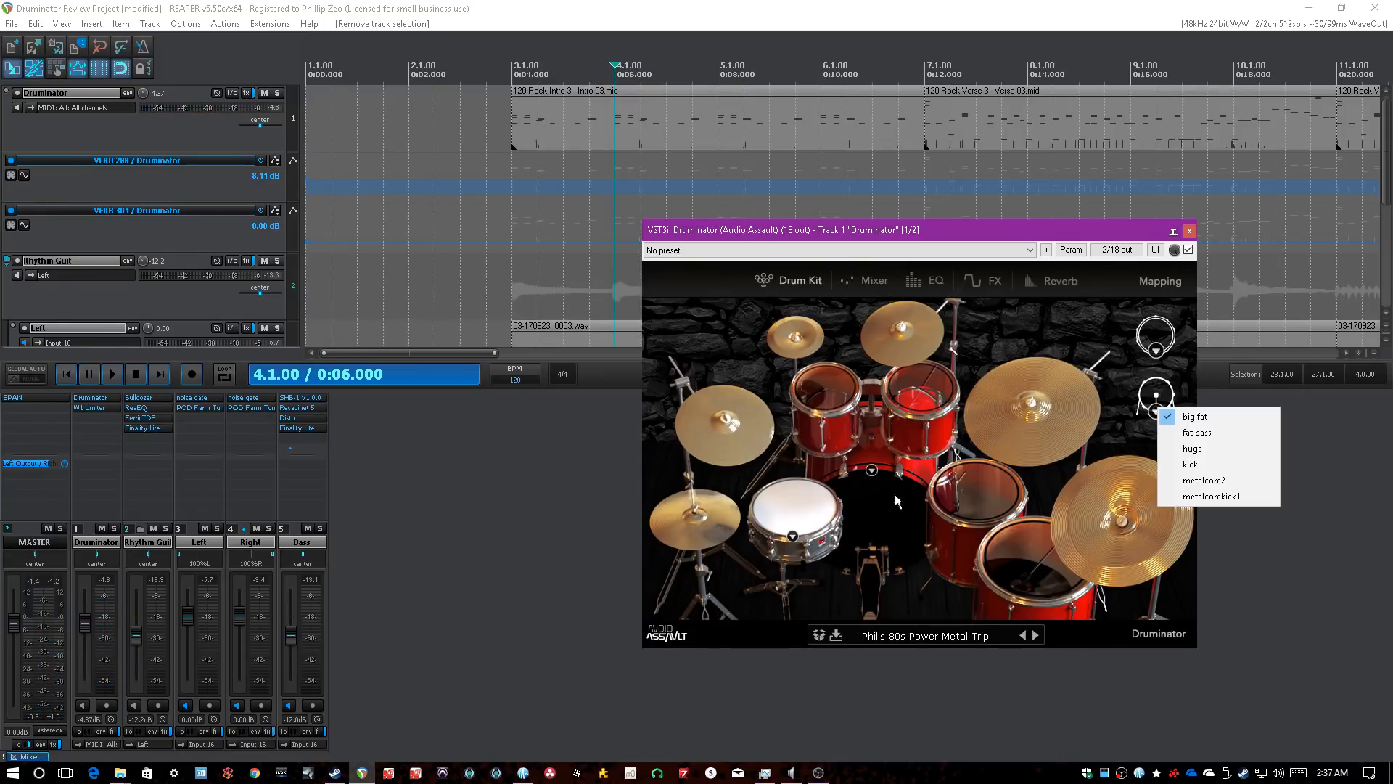
click(886, 503)
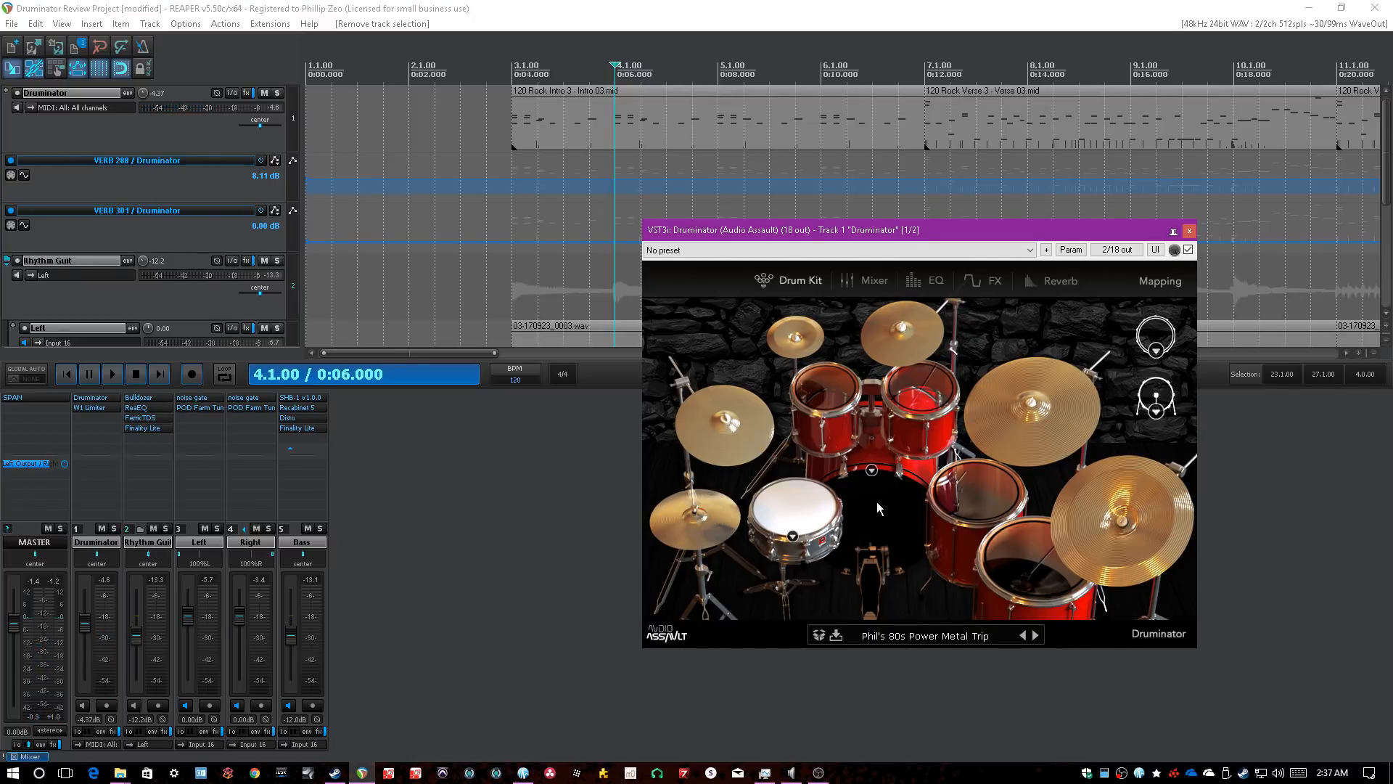
click(876, 506)
click(875, 506)
click(875, 506)
click(876, 505)
click(876, 508)
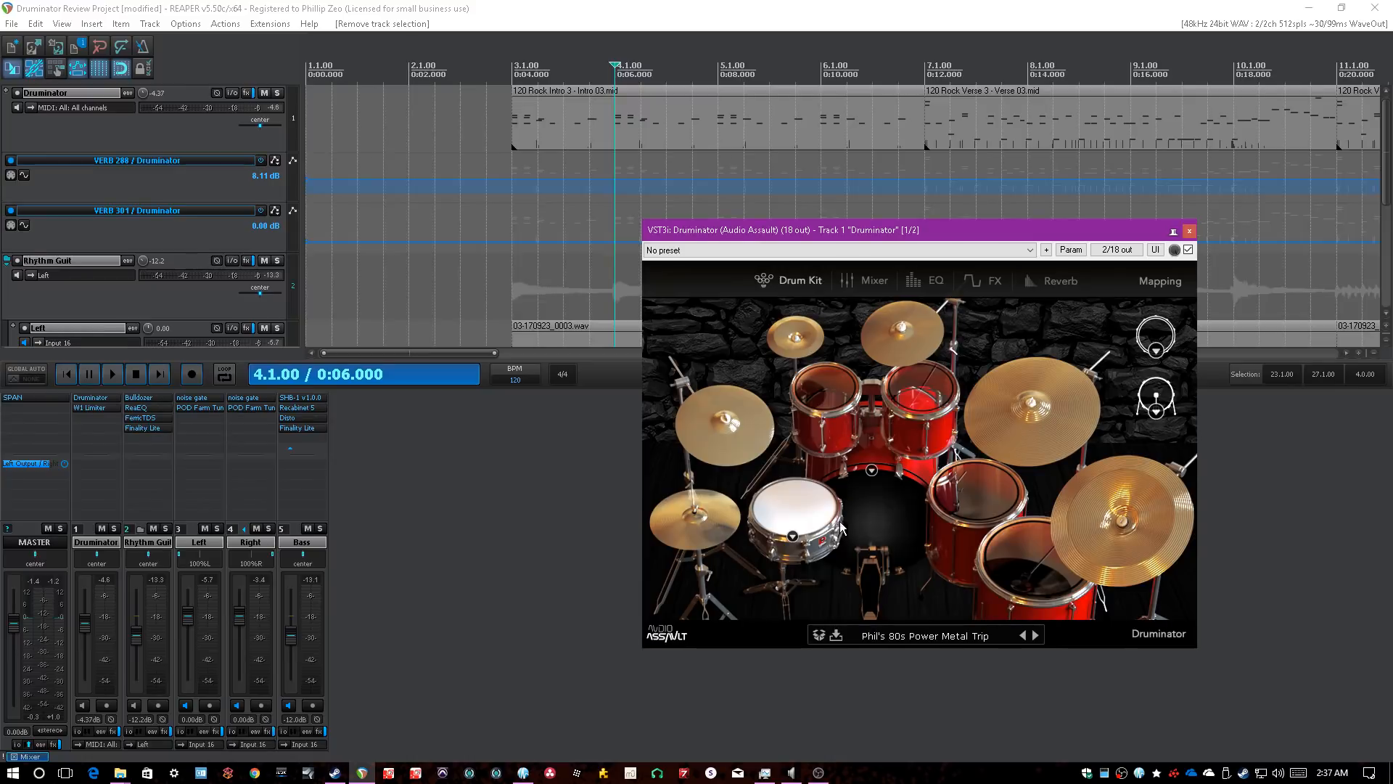
- Try the metalcore2 sample as the kick trigger with a kick hit, and switch the trigger to metalcorekick1
click(1156, 411)
click(1169, 483)
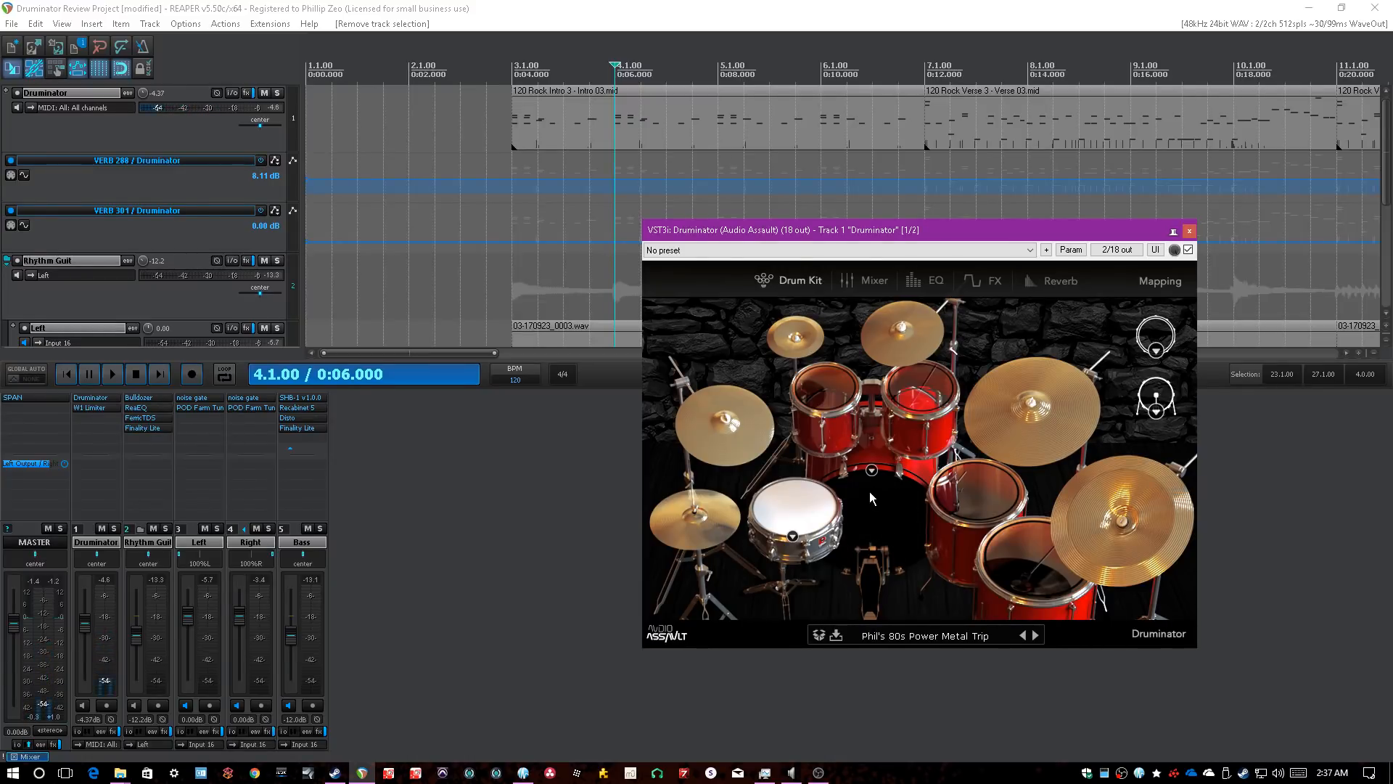
click(874, 503)
click(1155, 411)
click(1174, 497)
- View Druminator's Mixer and Reverb pages, going back to the drum kit view after each
click(867, 280)
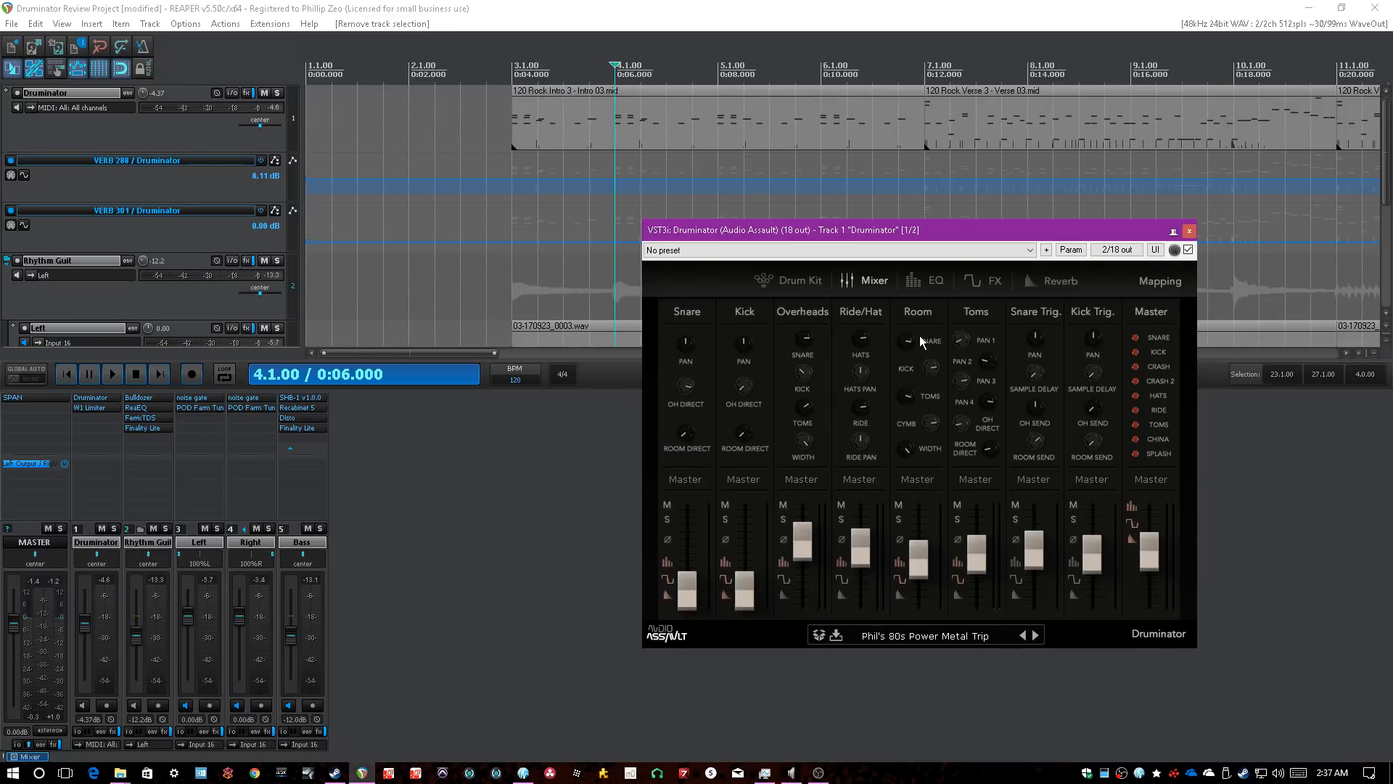
click(794, 280)
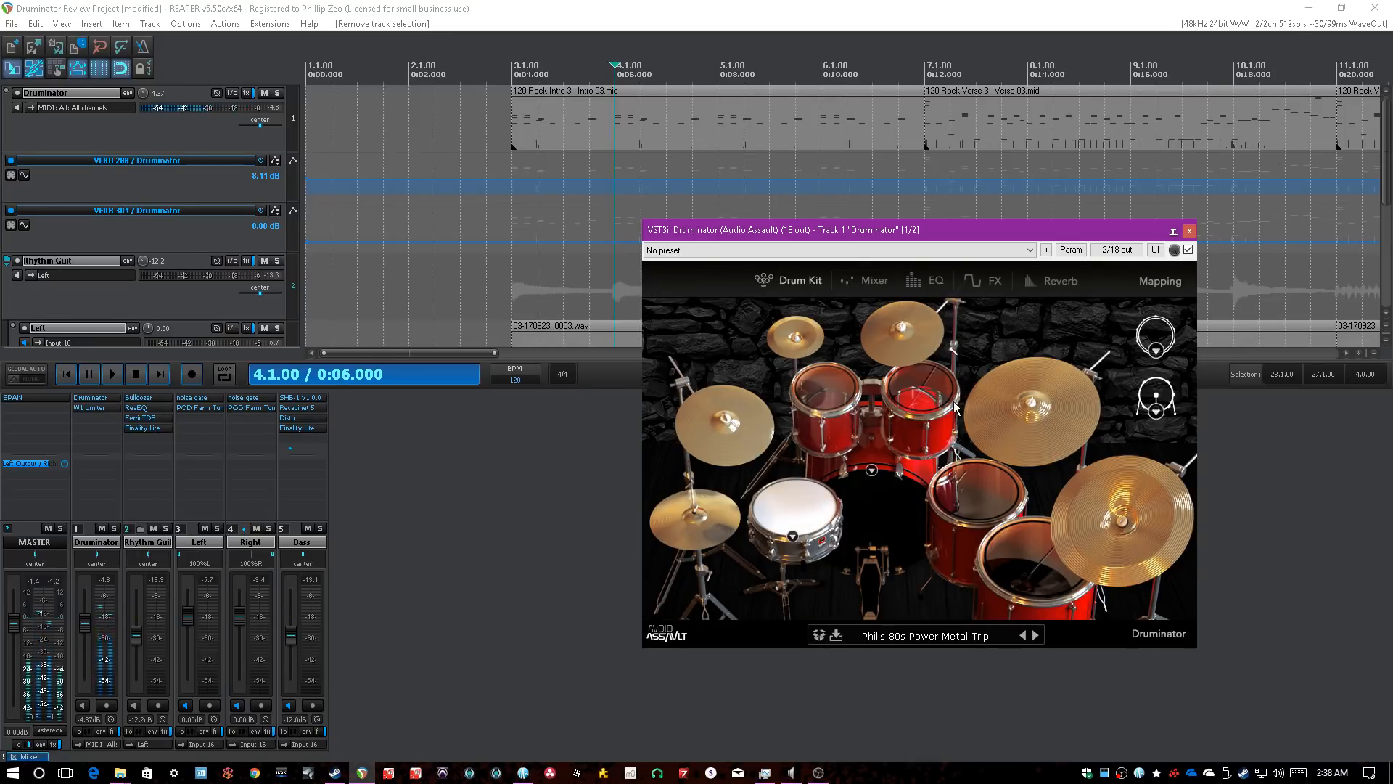
click(1045, 282)
click(793, 282)
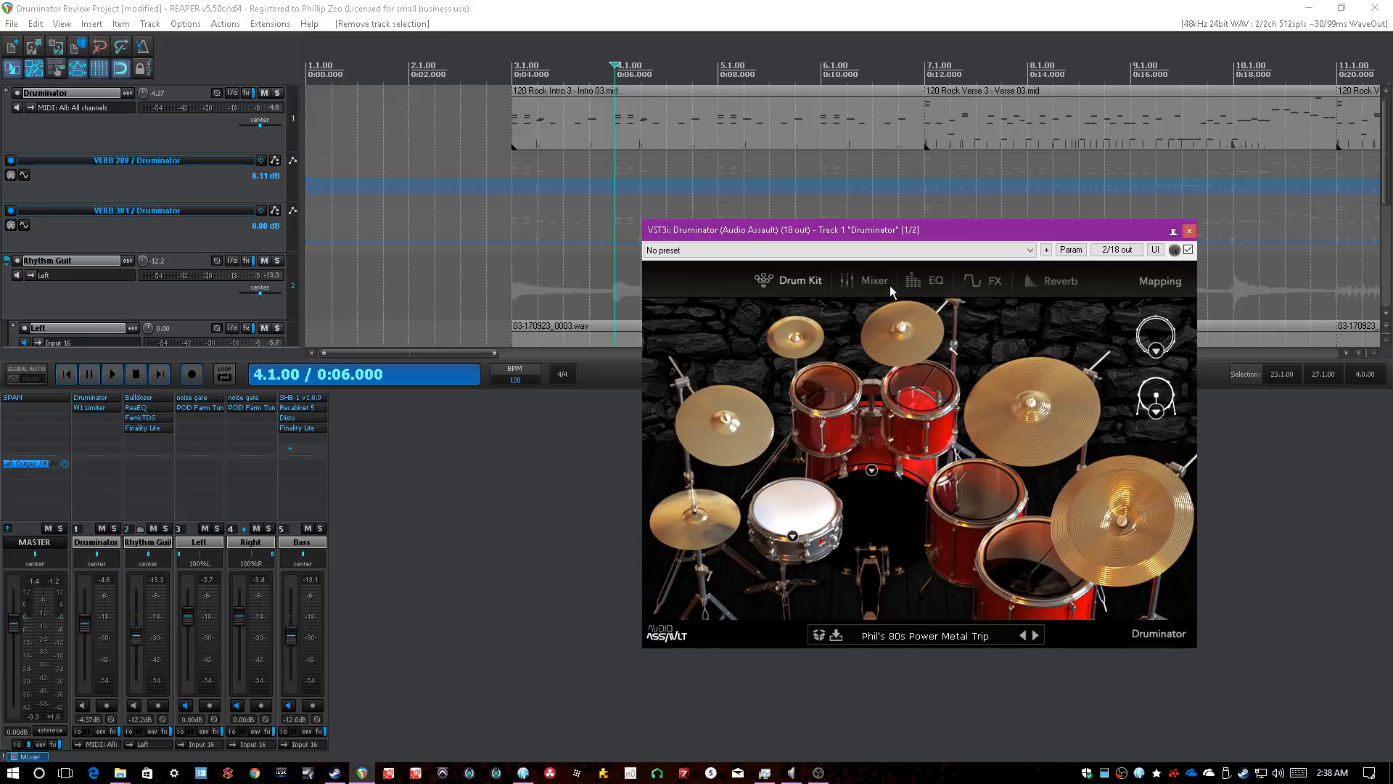
- Show Druminator's EQ page with its per-channel controls and leave it for the Mixer page
click(926, 287)
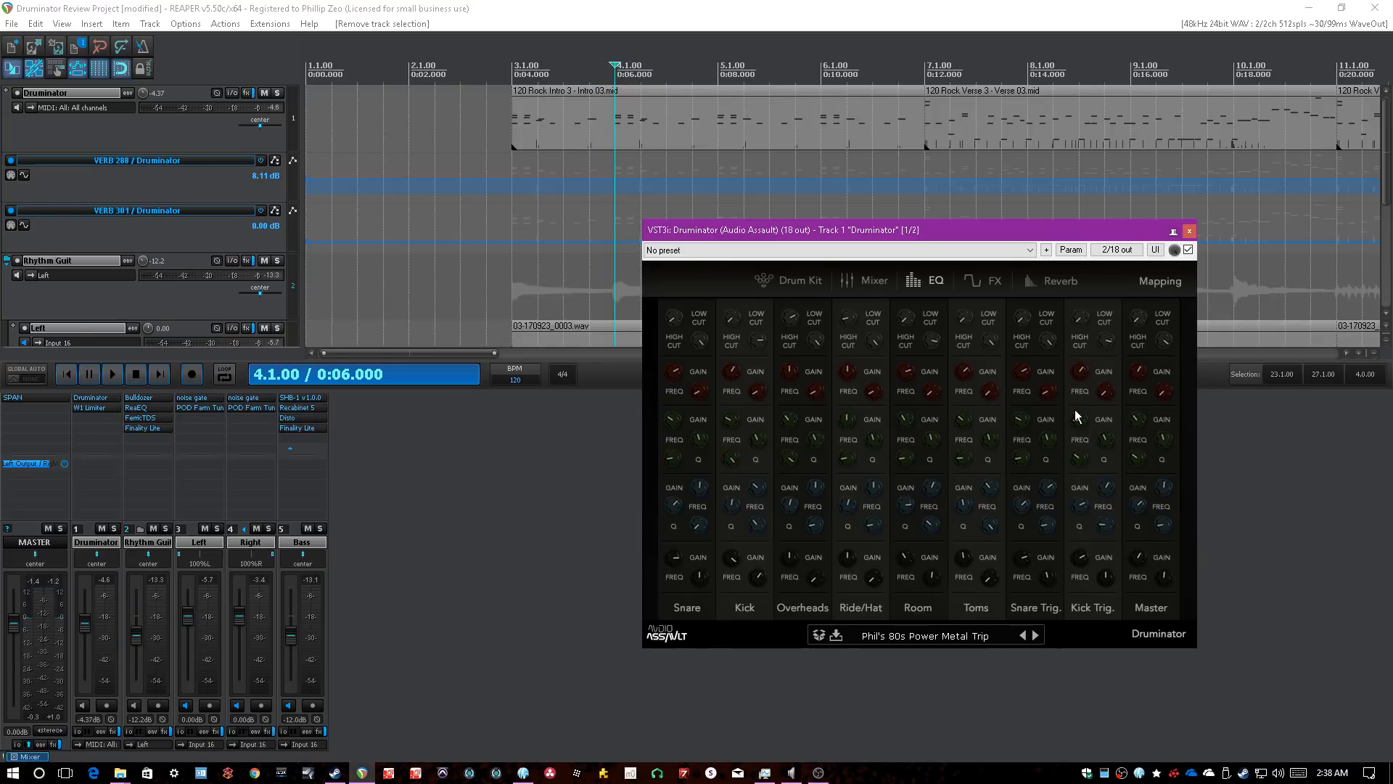
mouse_move(1104, 399)
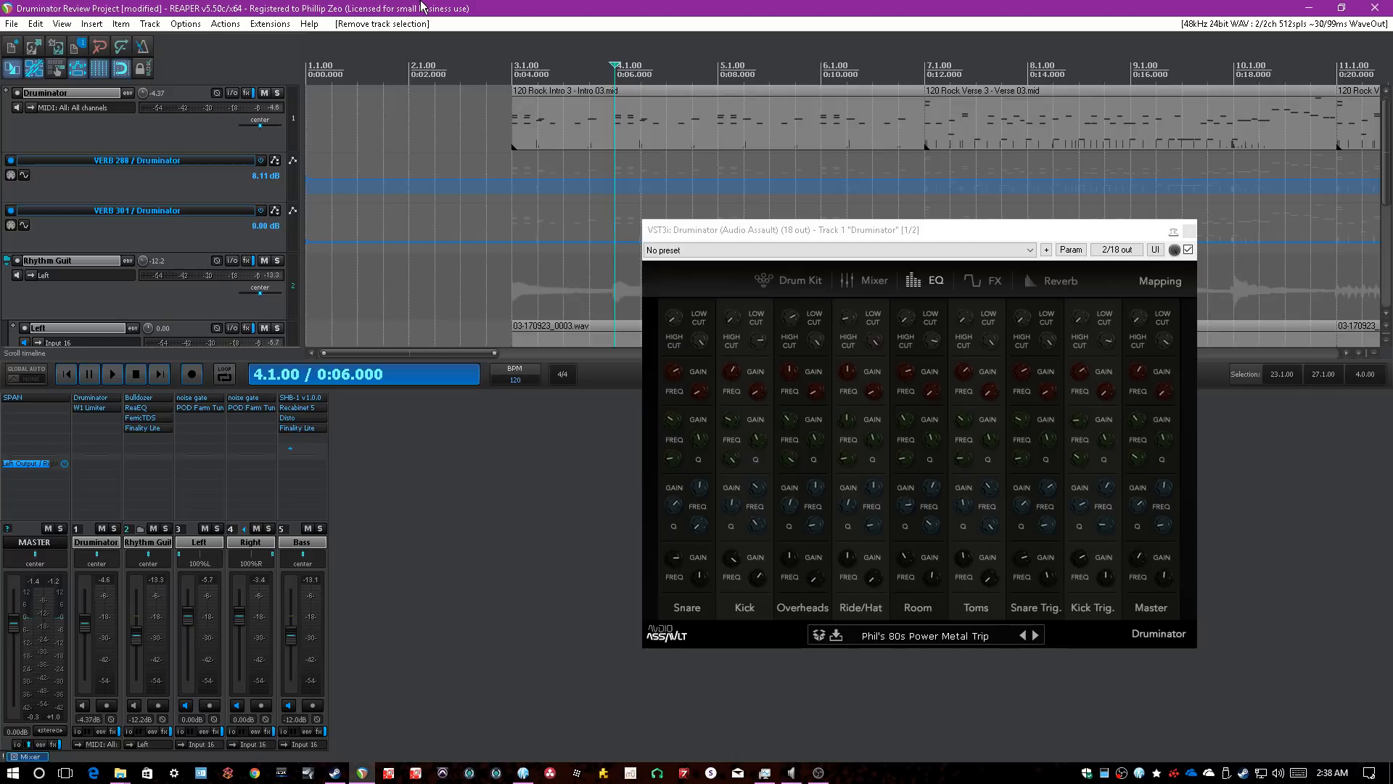
click(867, 281)
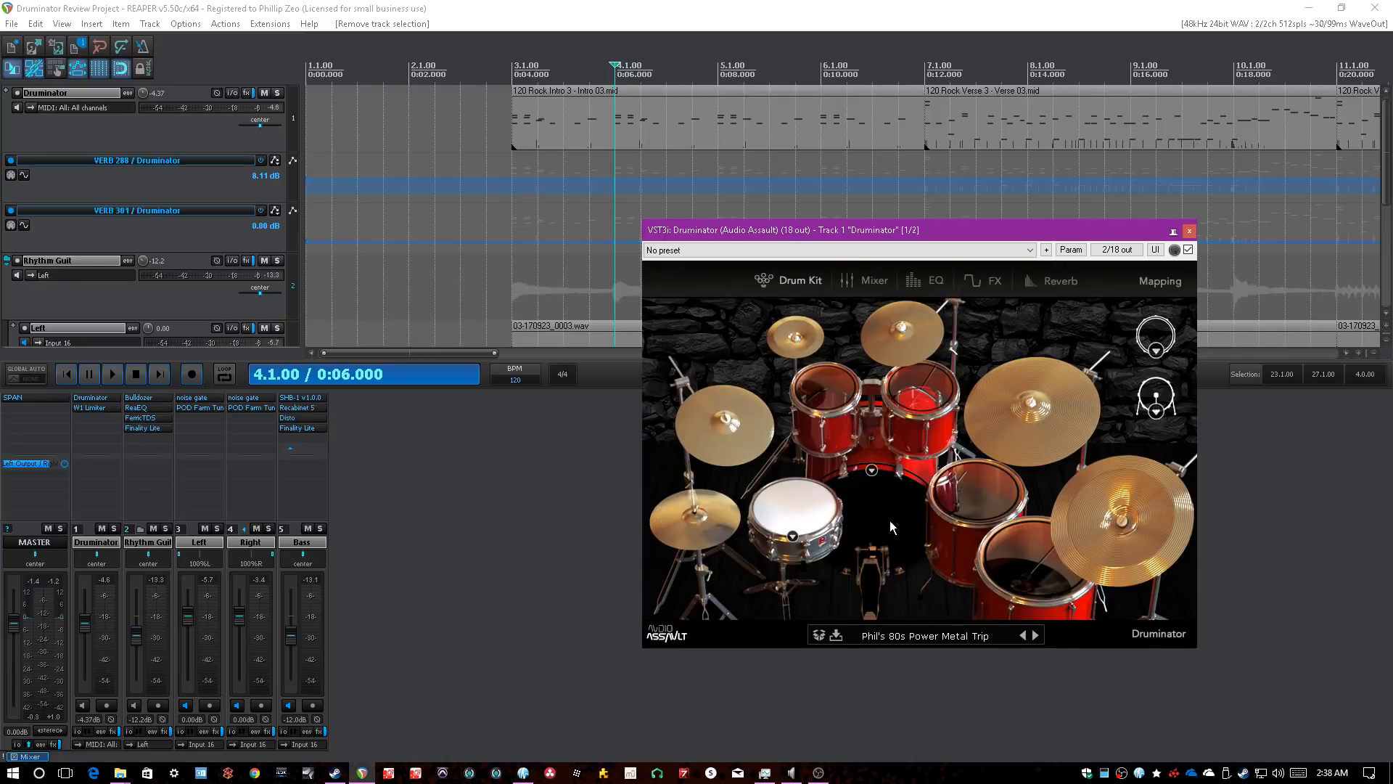
- Examine the output routing of the Room, Snare Trig. and Kick Trig. mixer channels and return to the drum kit view
click(847, 281)
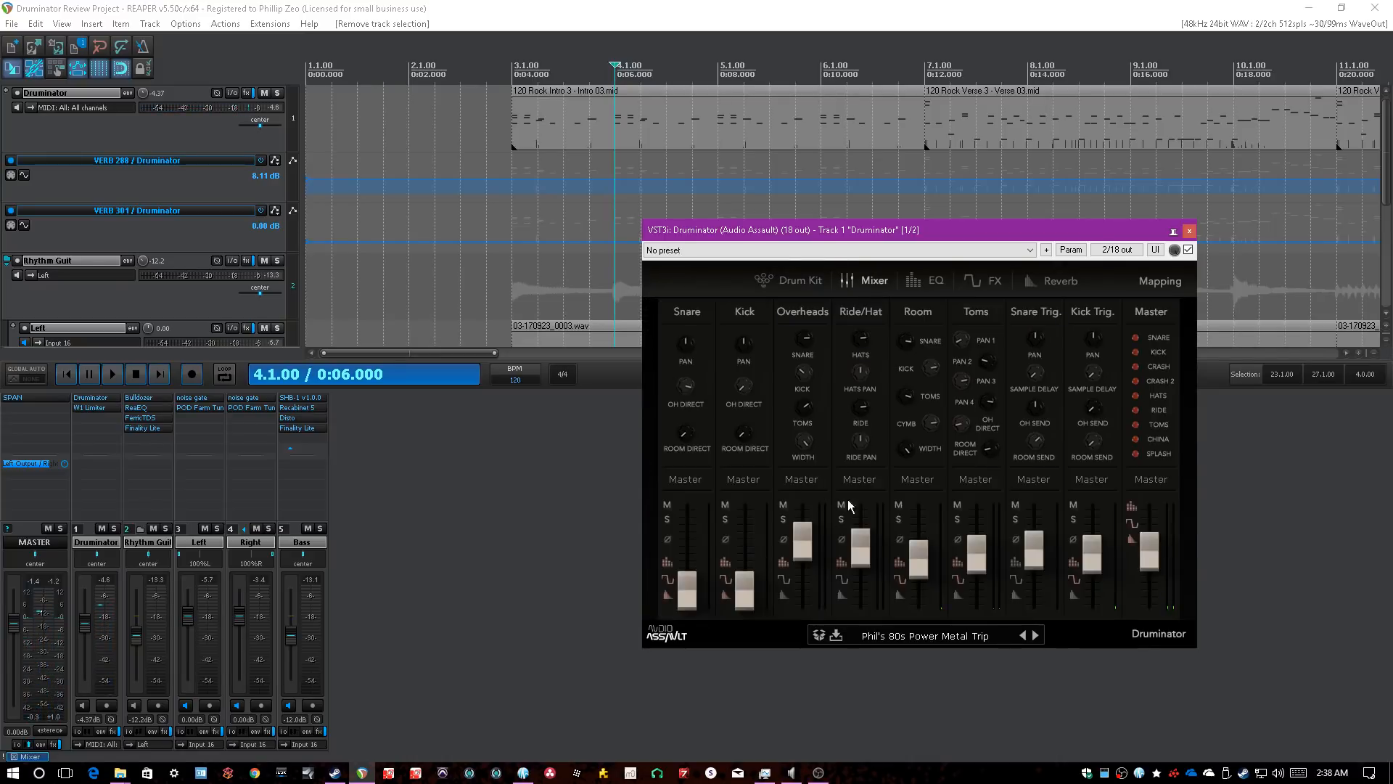
click(912, 480)
click(1015, 483)
click(1036, 481)
click(1093, 484)
click(1094, 480)
click(498, 498)
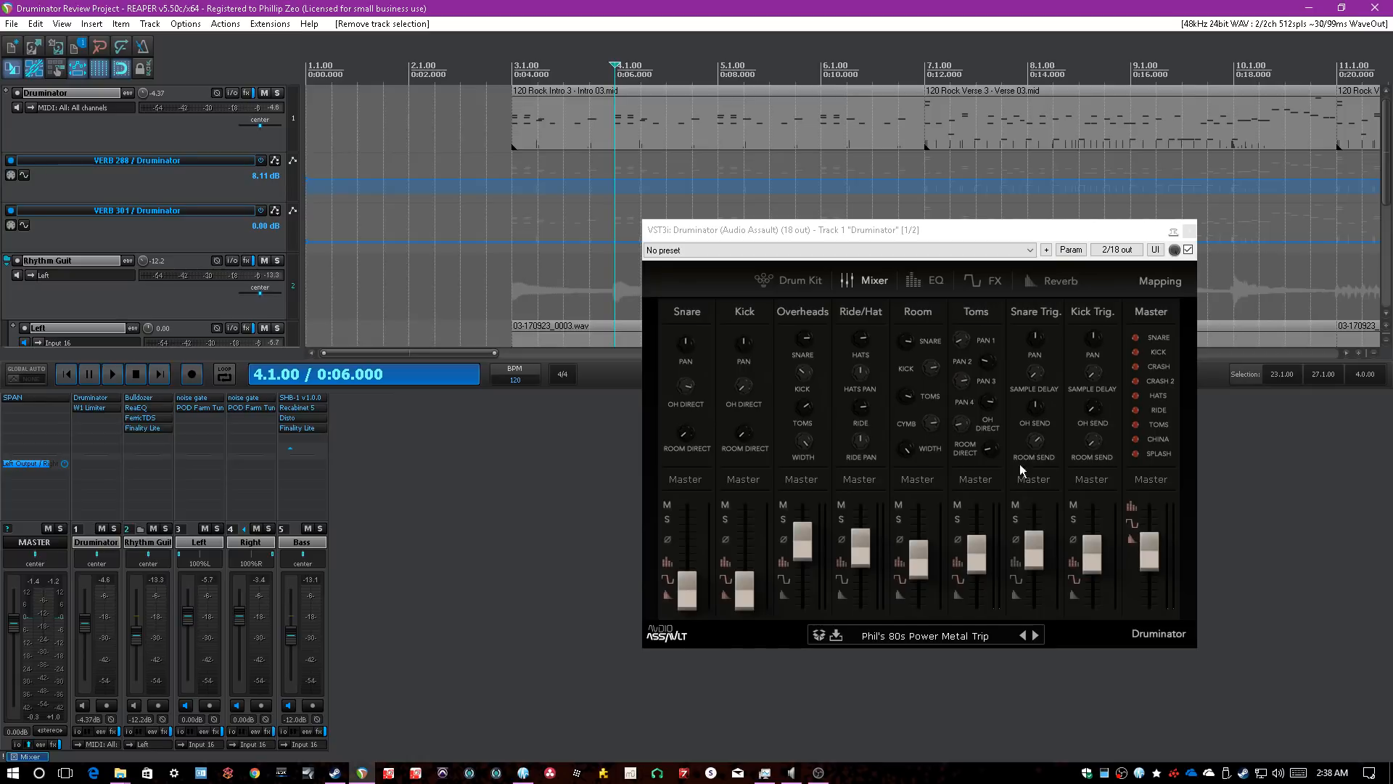
click(799, 281)
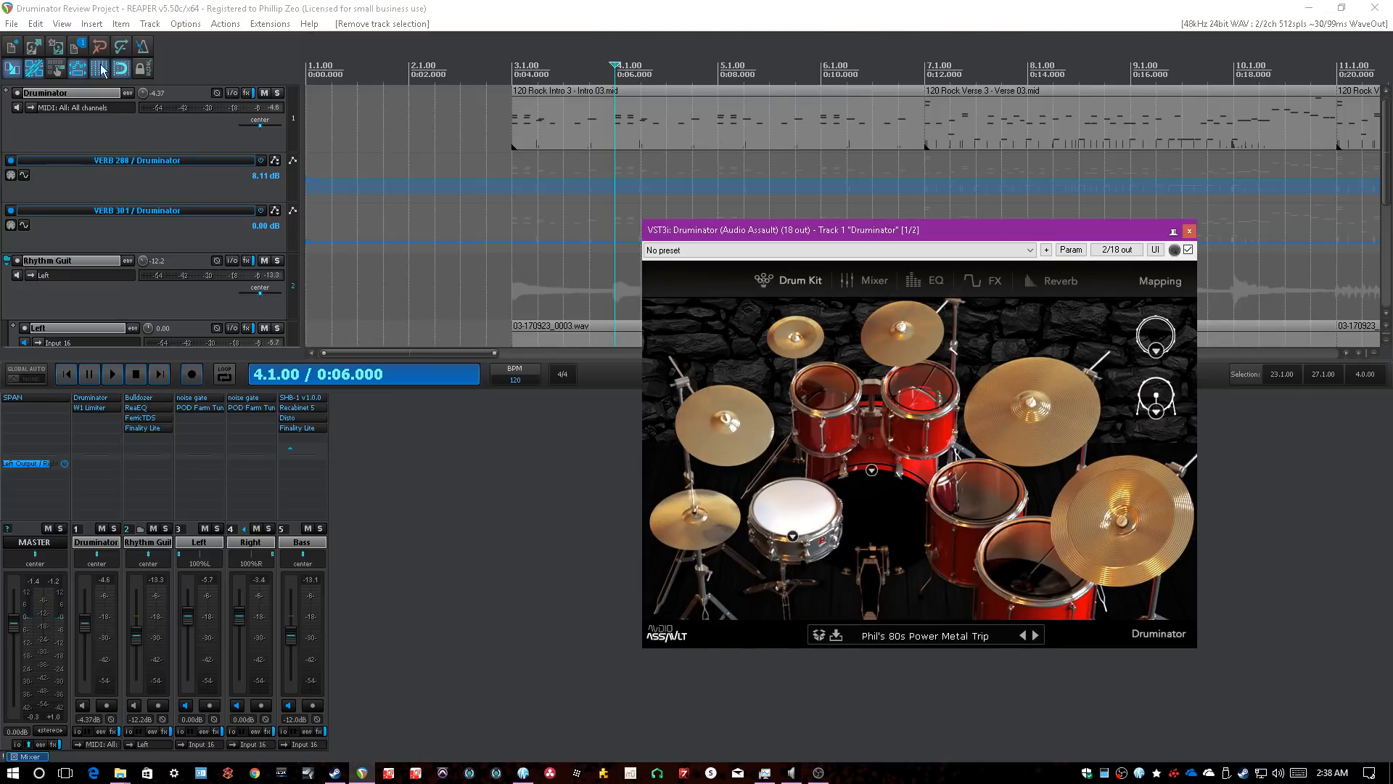
- Select the Phil's 80s Power Metal Trip preset again and audition its kick drum
click(305, 9)
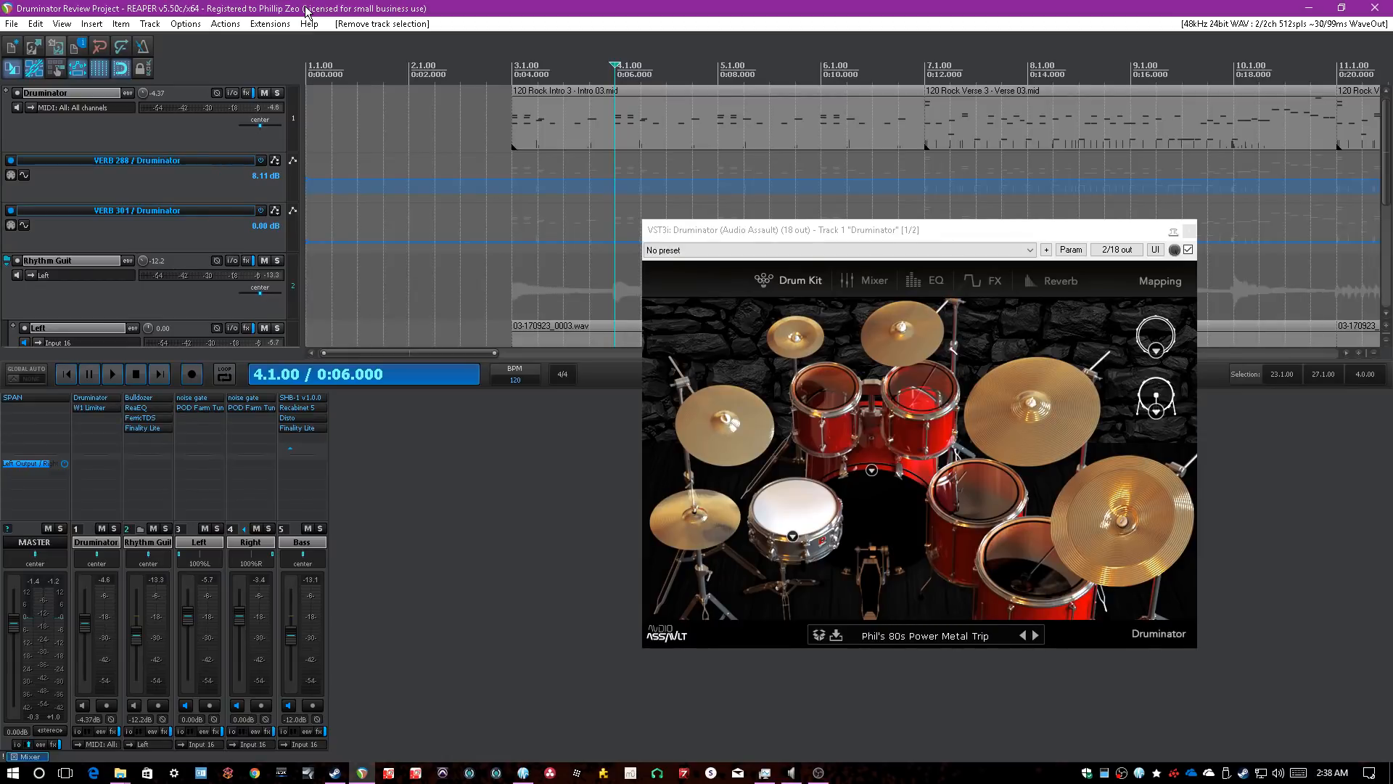
click(901, 638)
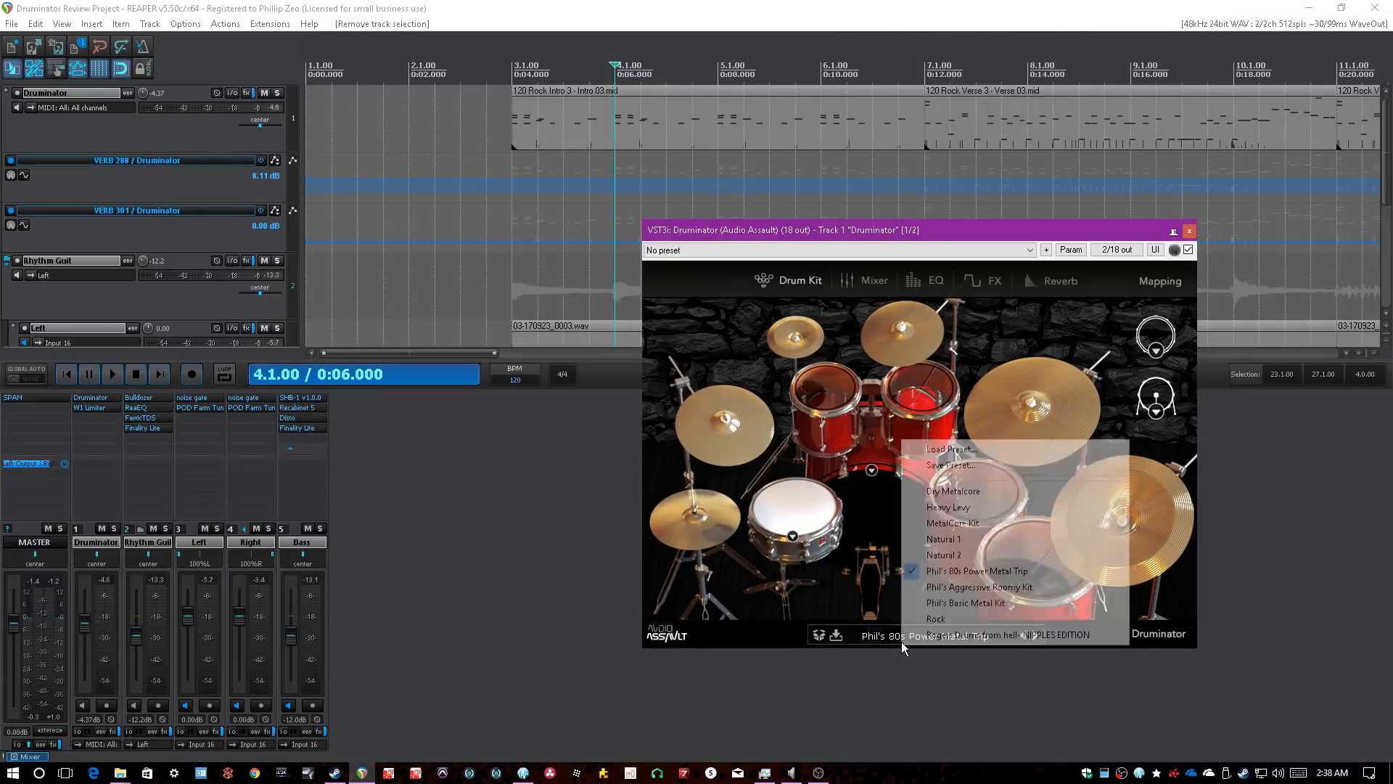
click(1000, 572)
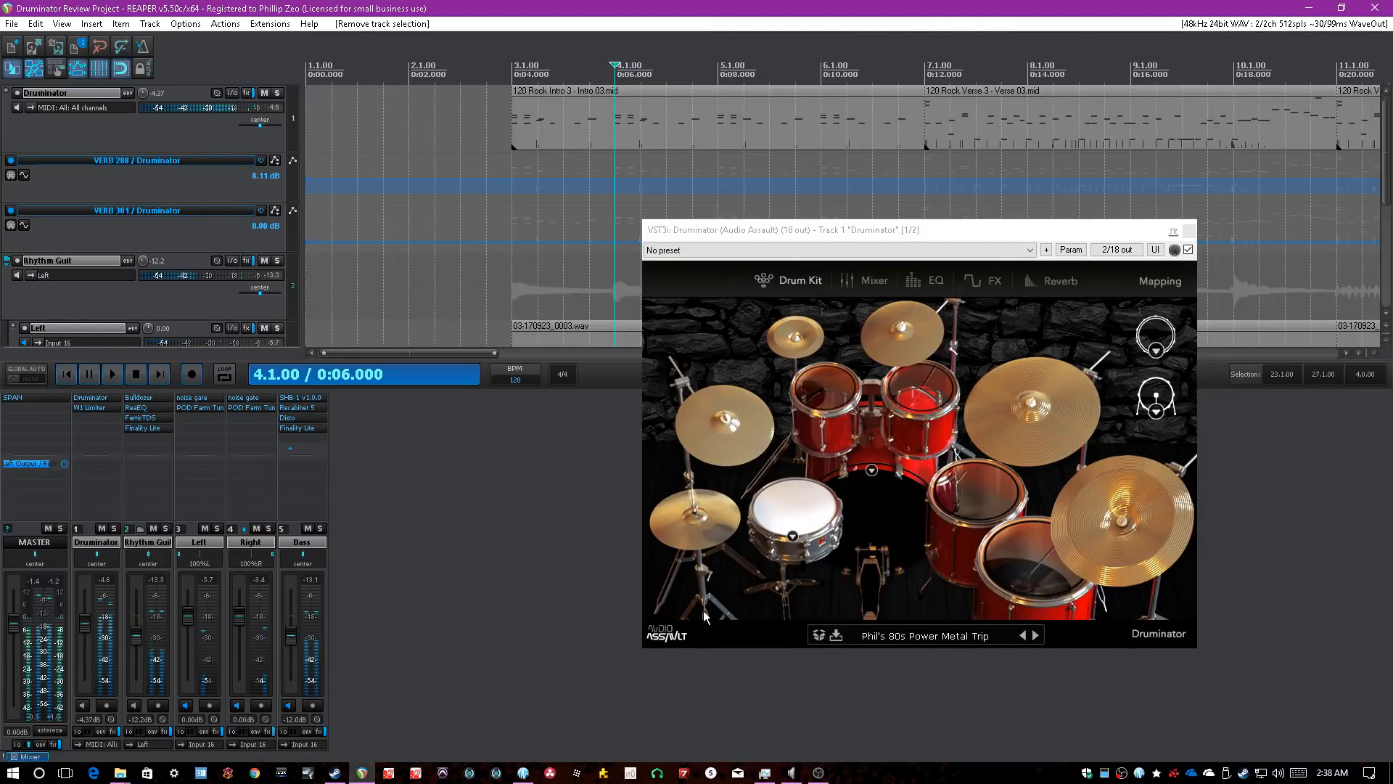
click(880, 490)
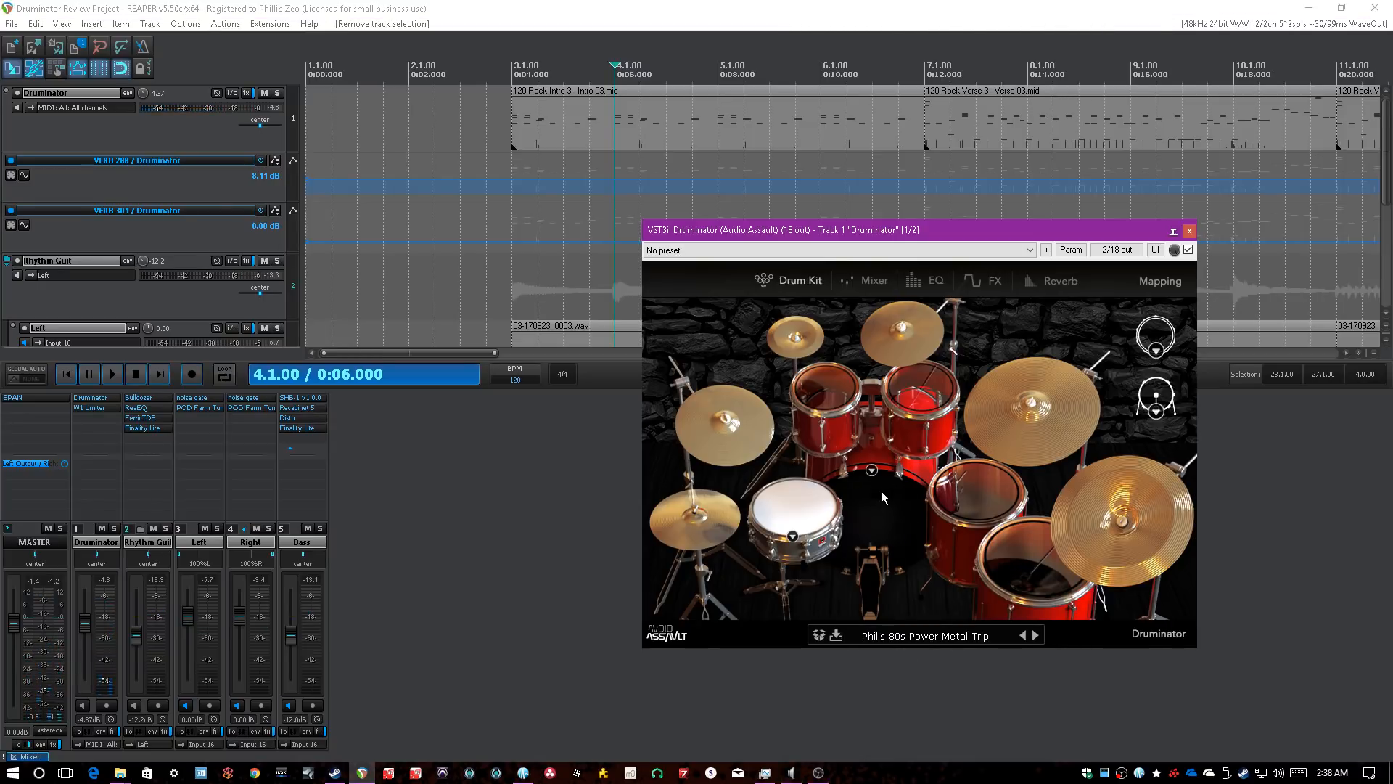
click(797, 7)
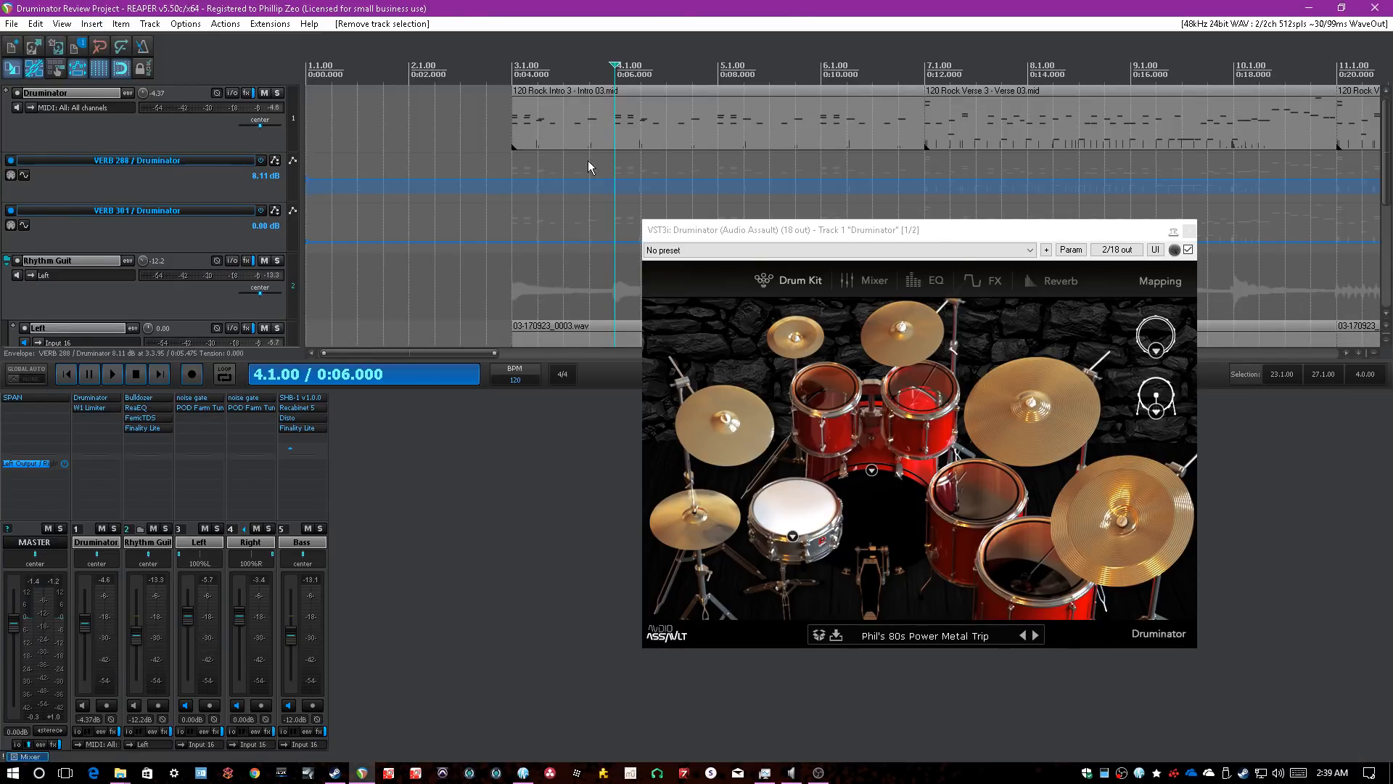
- Shift the Druminator window slightly, look through its EQ and FX pages and return to the drum kit view
drag(734, 230, 705, 238)
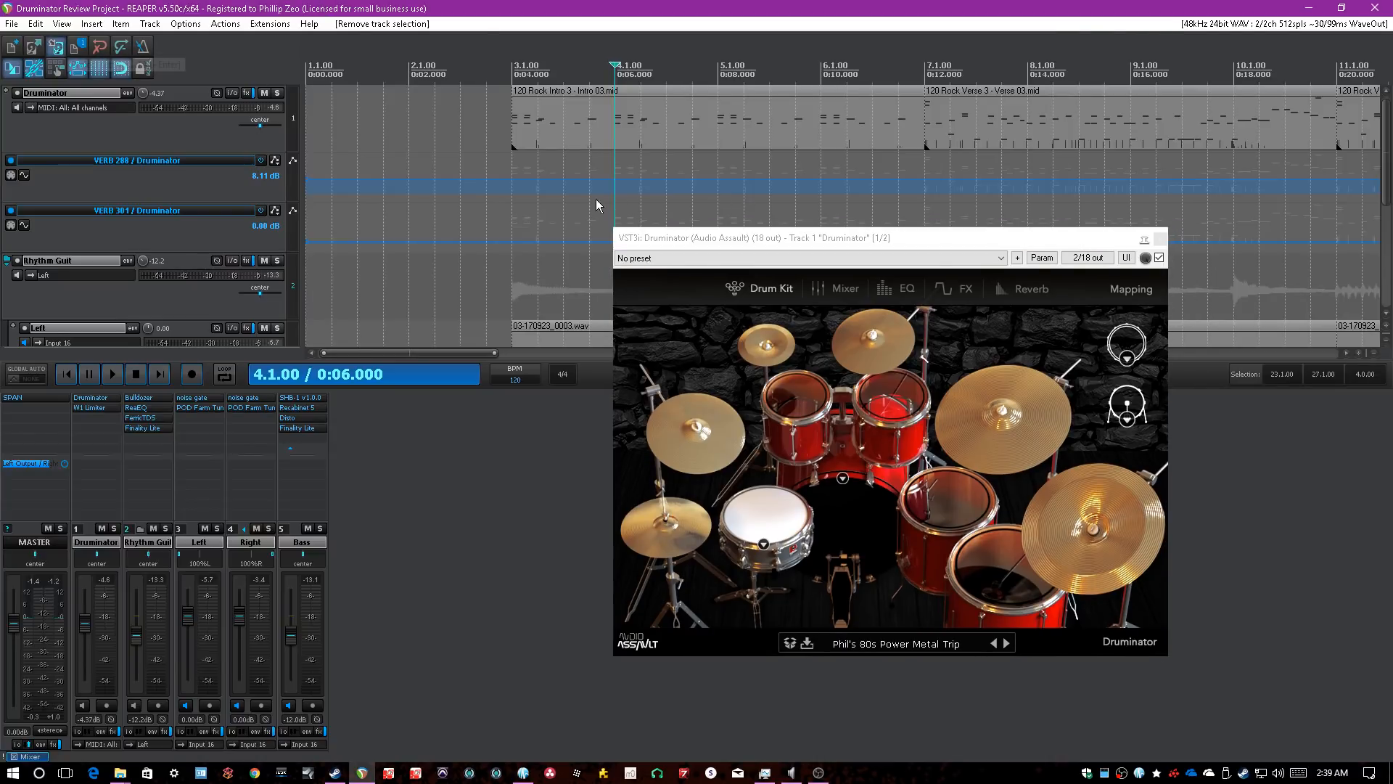
click(885, 299)
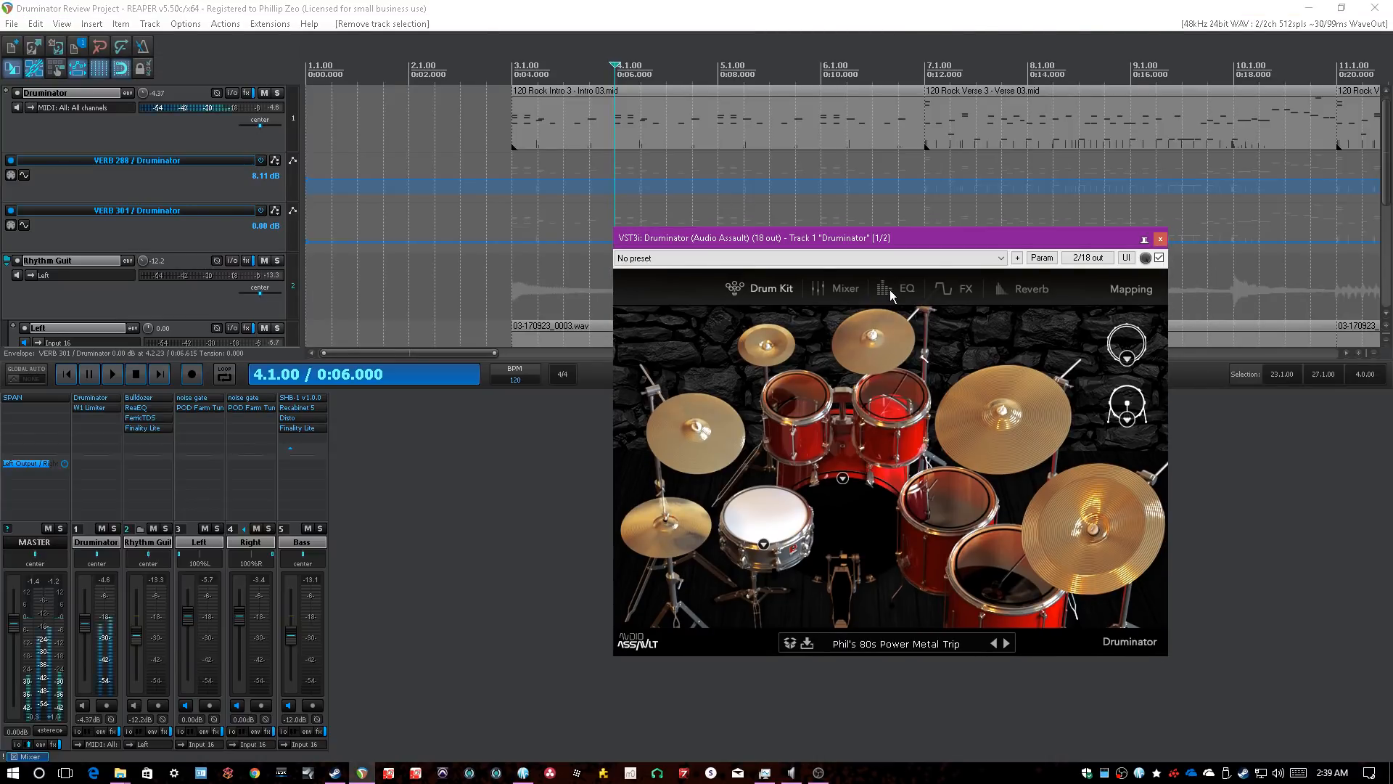
click(890, 288)
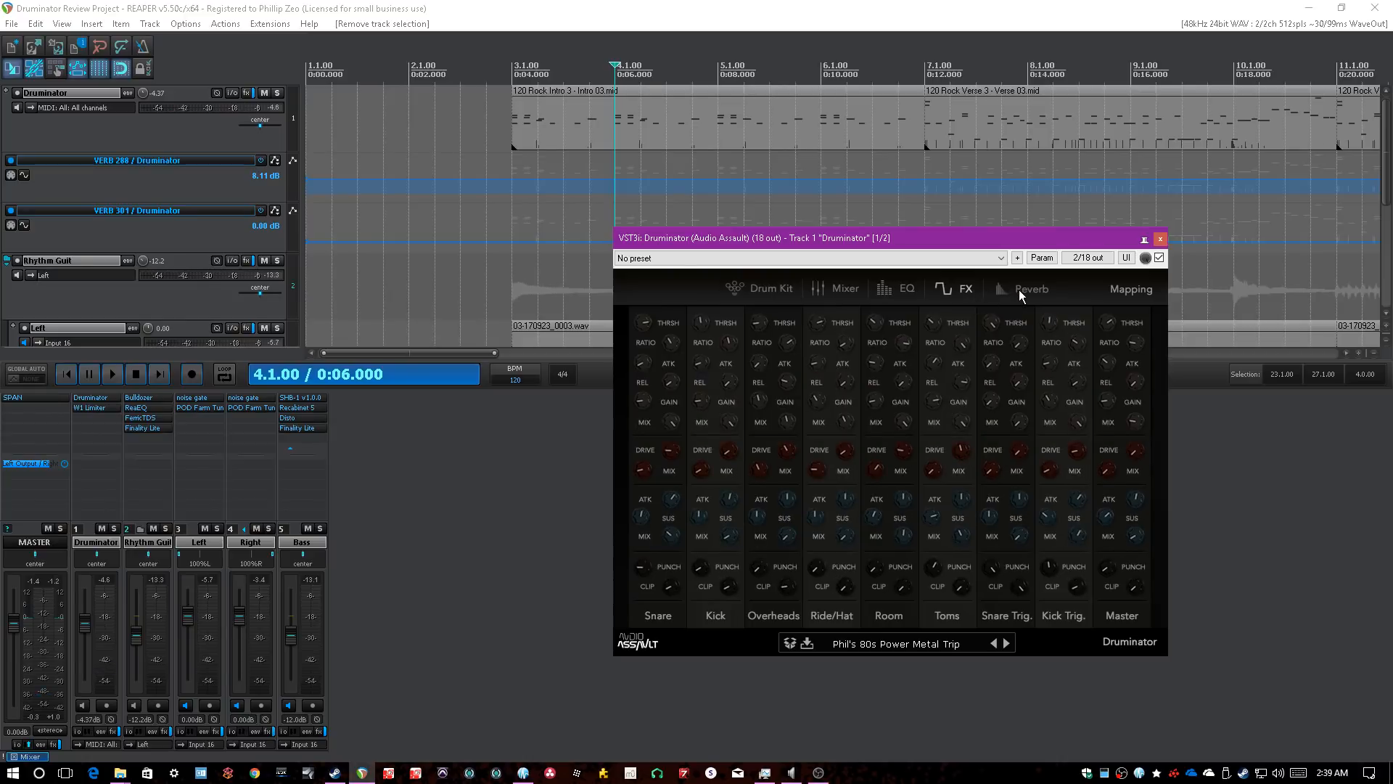
click(729, 294)
click(686, 7)
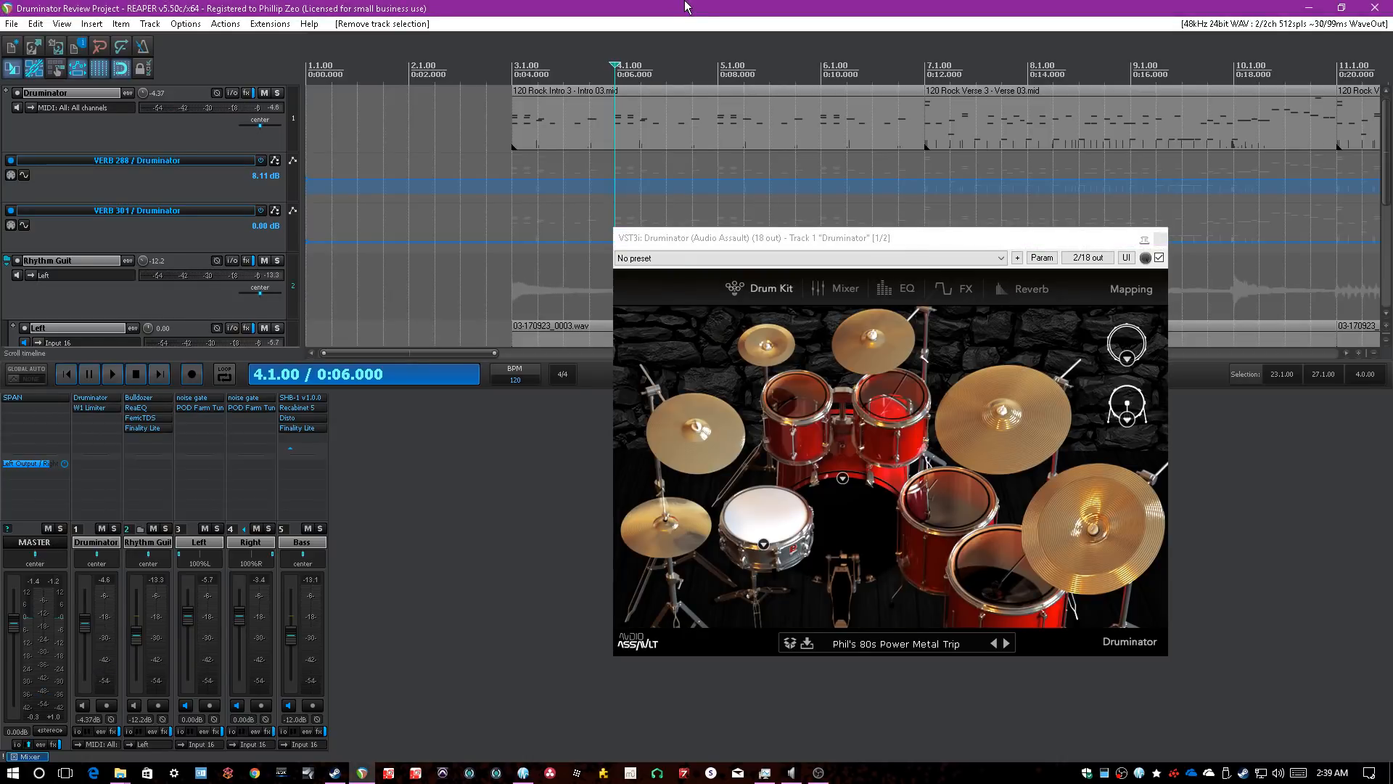
- Hit the kick drum once more and move the Druminator window slightly lower over the arrangement
click(856, 523)
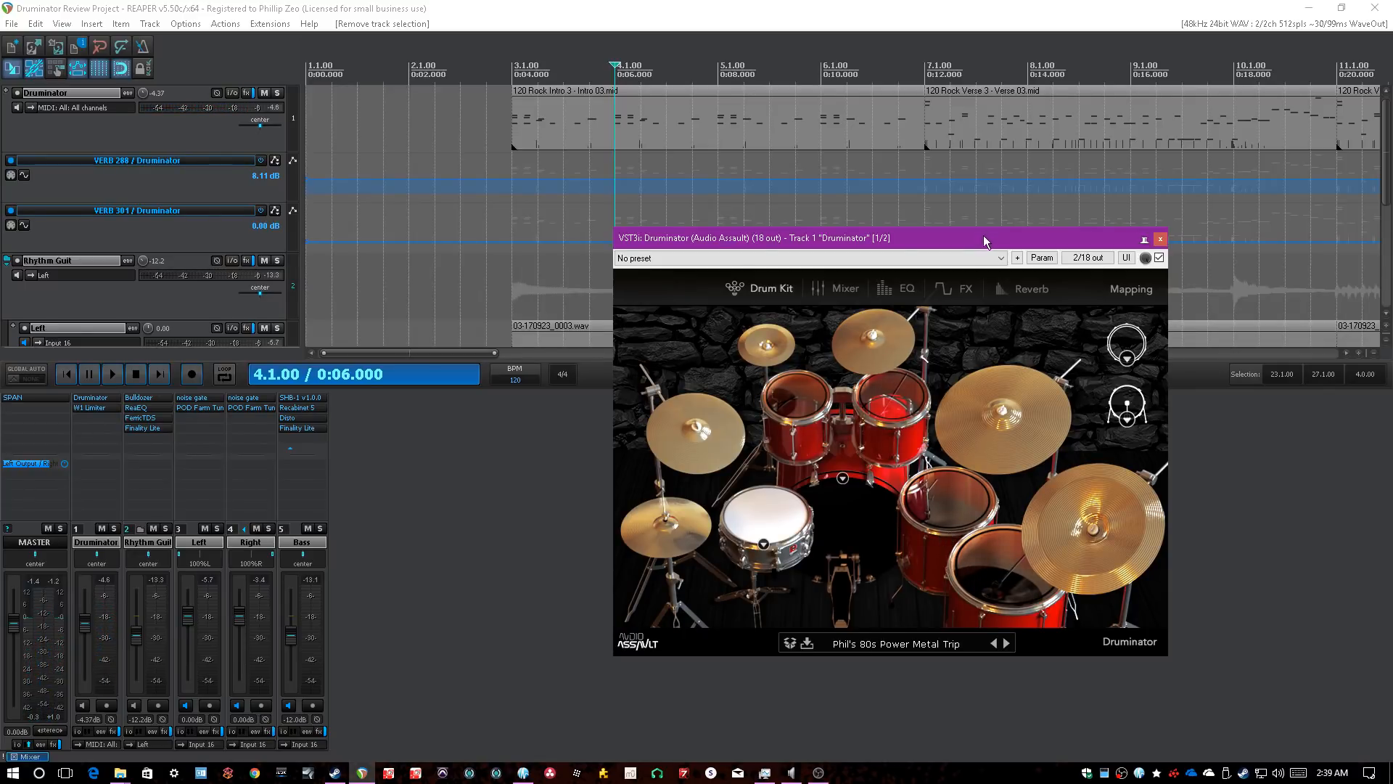
drag(982, 235, 1012, 271)
click(542, 28)
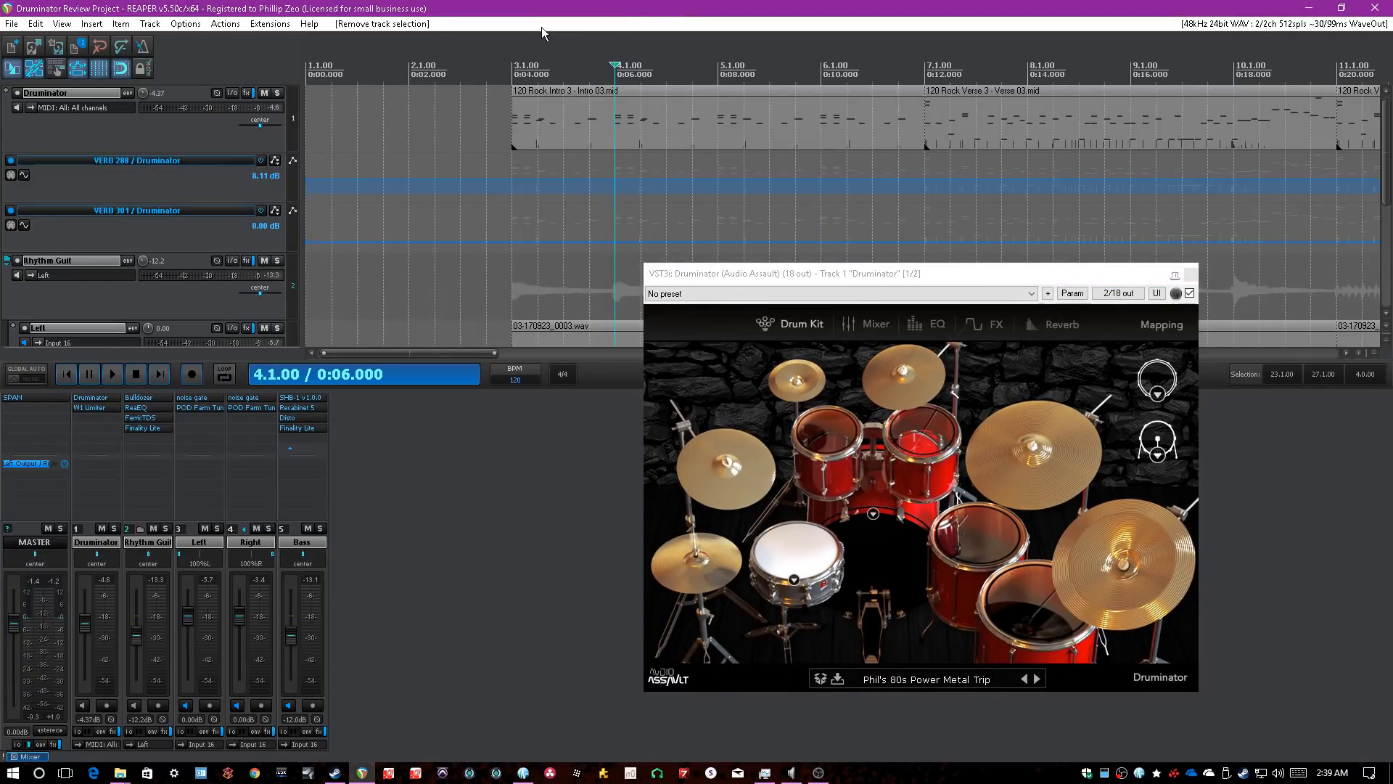